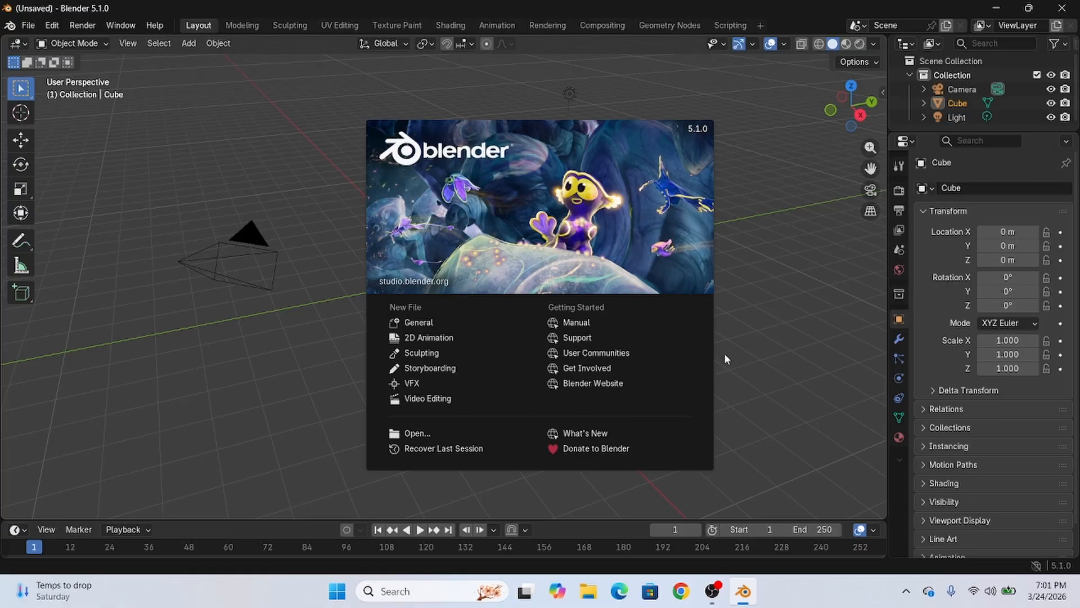
Step: Start a new General file and look over the default cube from several angles and distances
{"action": "left_click", "coordinate": [436, 323]}
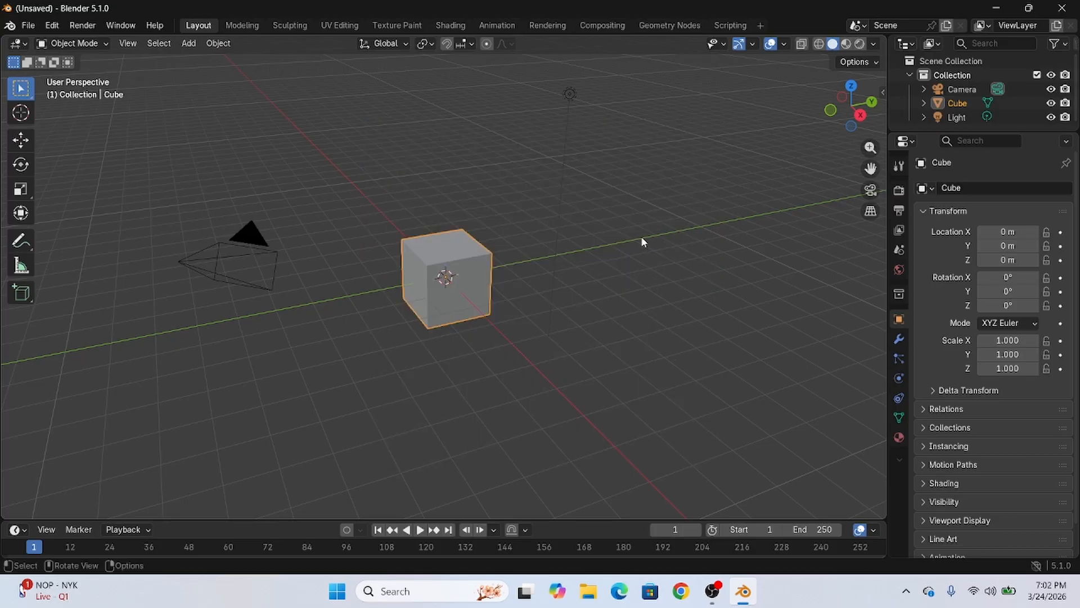
{"action": "middle_click_drag", "start_coordinate": [649, 196], "coordinate": [601, 177]}
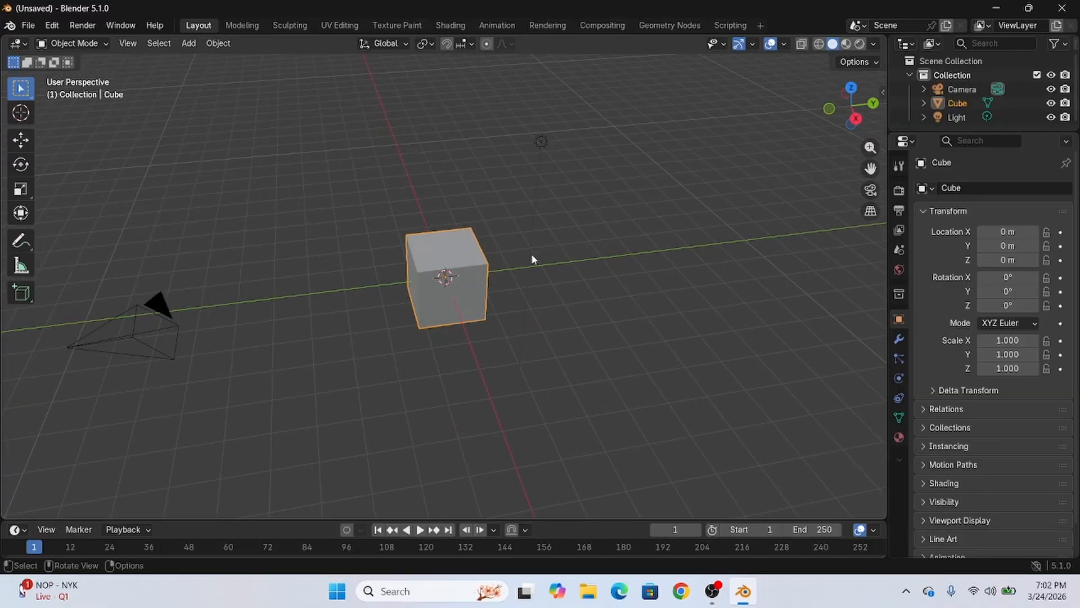
{"action": "middle_click_drag", "start_coordinate": [540, 248], "coordinate": [622, 227]}
{"action": "scroll", "coordinate": [622, 230], "scroll_direction": "up", "scroll_amount": 5}
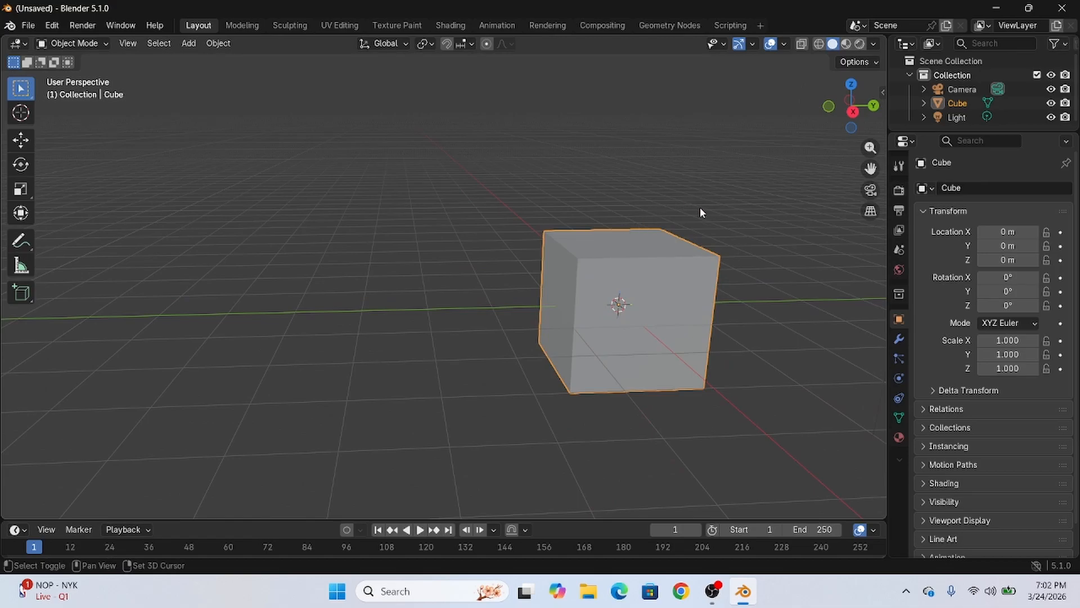
{"action": "middle_click_drag", "start_coordinate": [722, 216], "coordinate": [641, 226], "text": "shift"}
{"action": "scroll", "coordinate": [661, 194], "scroll_direction": "up", "scroll_amount": 5}
{"action": "scroll", "coordinate": [660, 220], "scroll_direction": "down", "scroll_amount": 8}
{"action": "scroll", "coordinate": [641, 197], "scroll_direction": "up", "scroll_amount": 2}
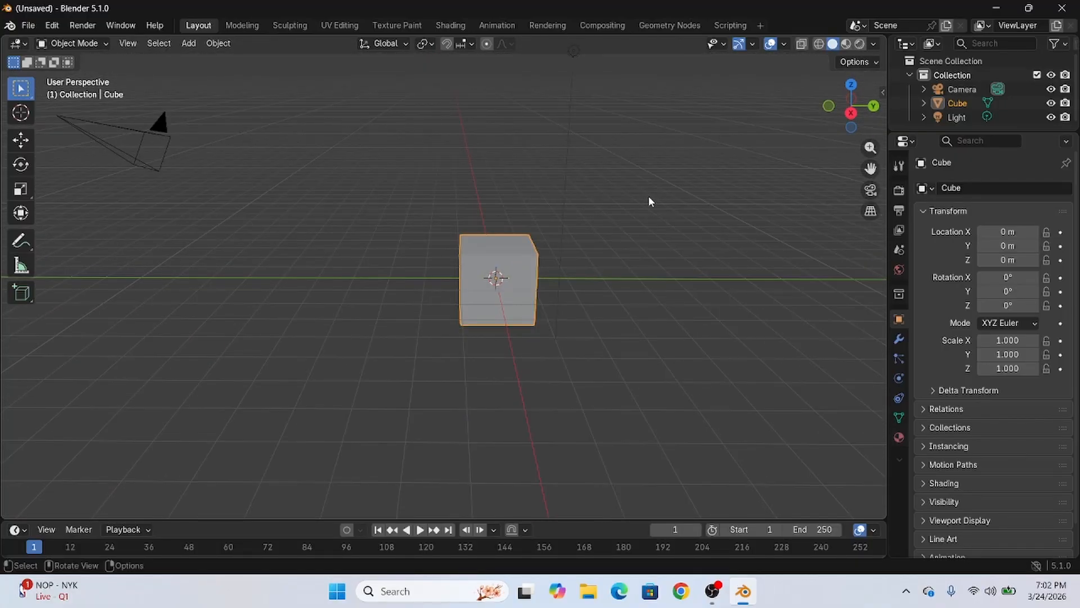
{"action": "middle_click_drag", "start_coordinate": [590, 240], "coordinate": [647, 209]}
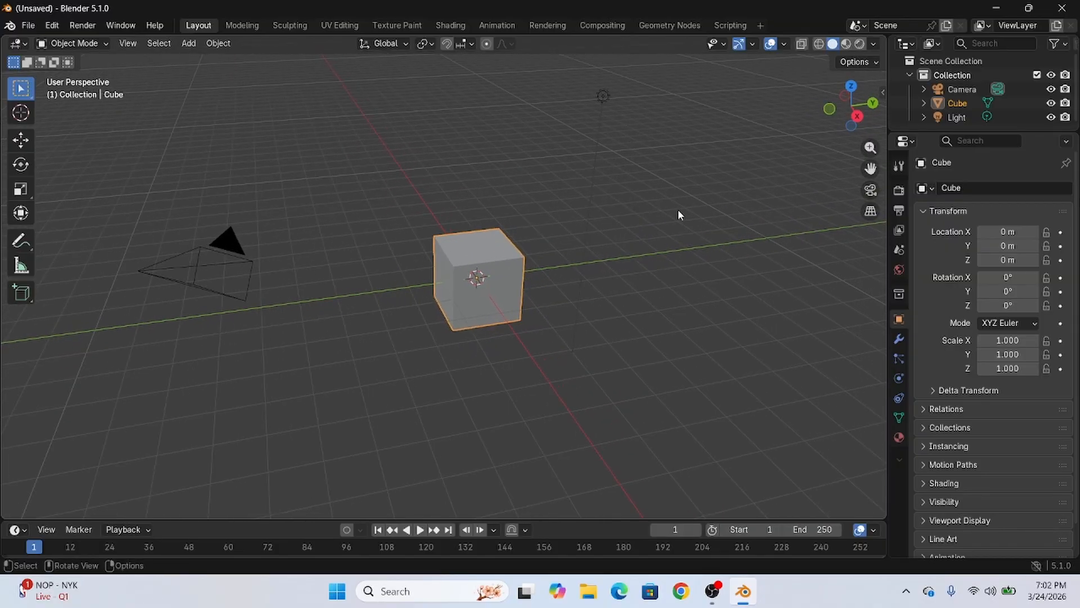
{"action": "scroll", "coordinate": [664, 216], "scroll_direction": "up", "scroll_amount": 2}
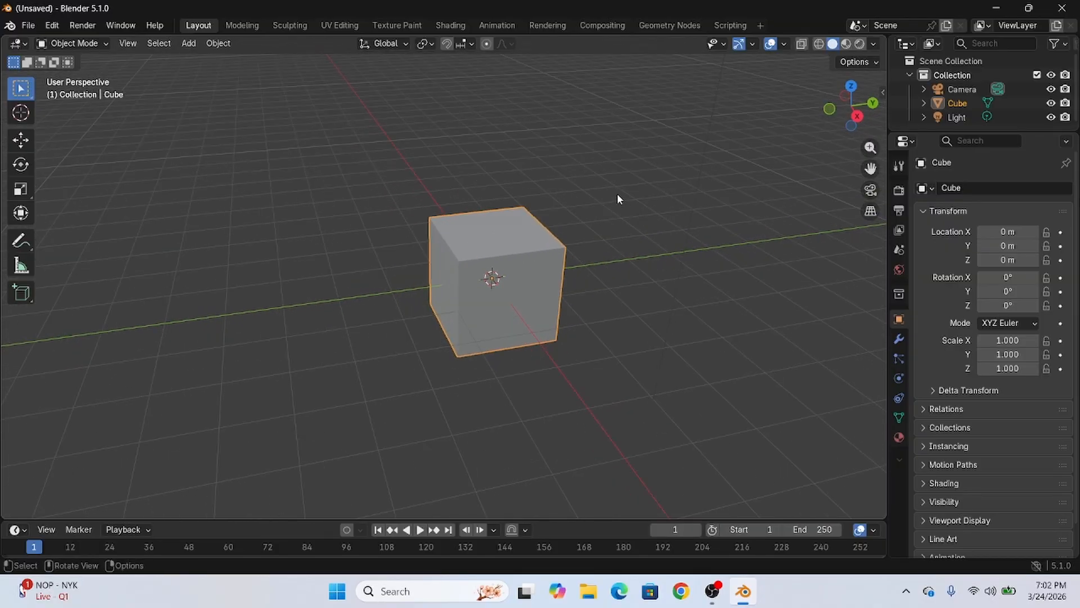
Step: Delete the default cube and add a new mesh cube at the world origin
{"action": "key", "text": "Delete"}
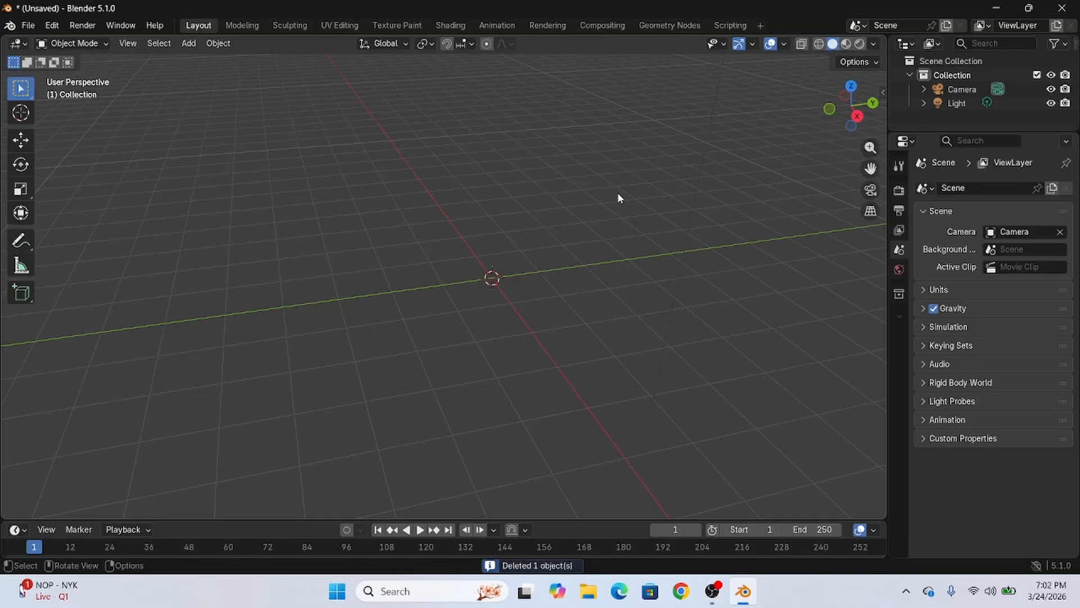
{"action": "key", "text": "shift+a"}
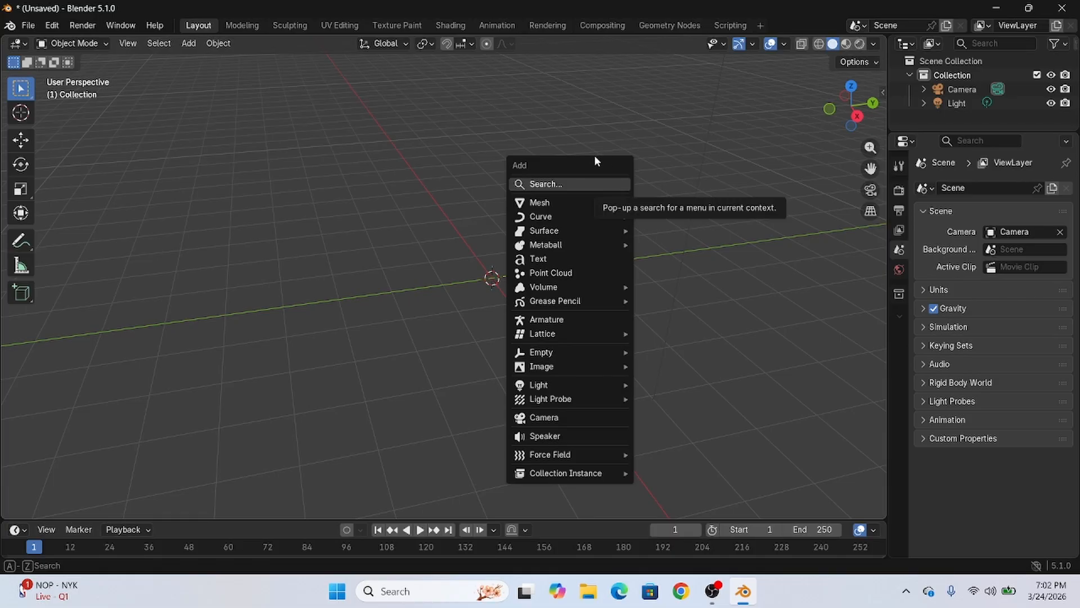
{"action": "mouse_move", "coordinate": [562, 201]}
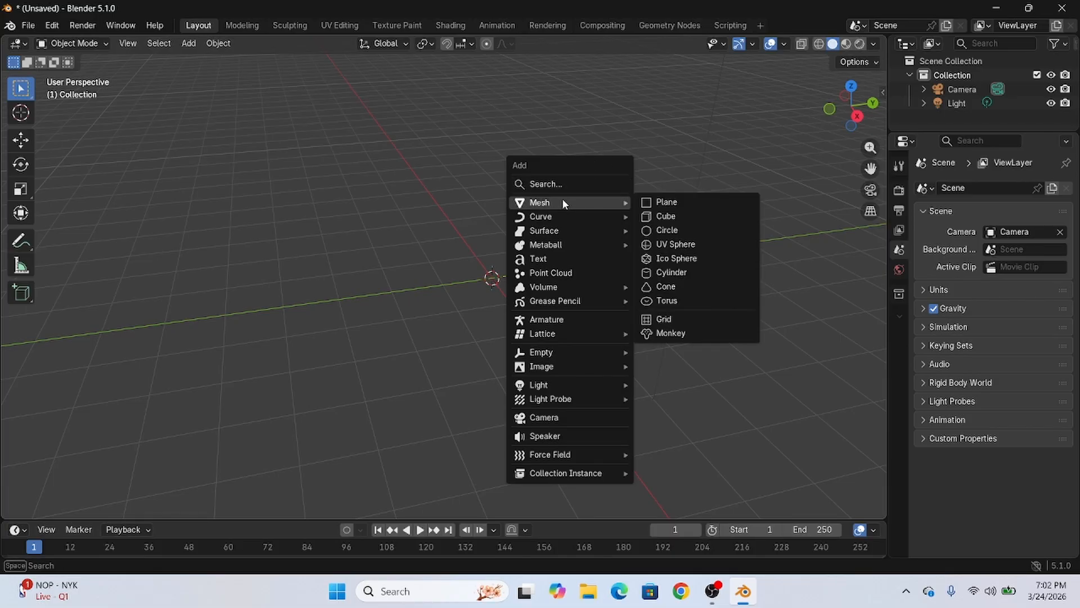
{"action": "left_click", "coordinate": [678, 216]}
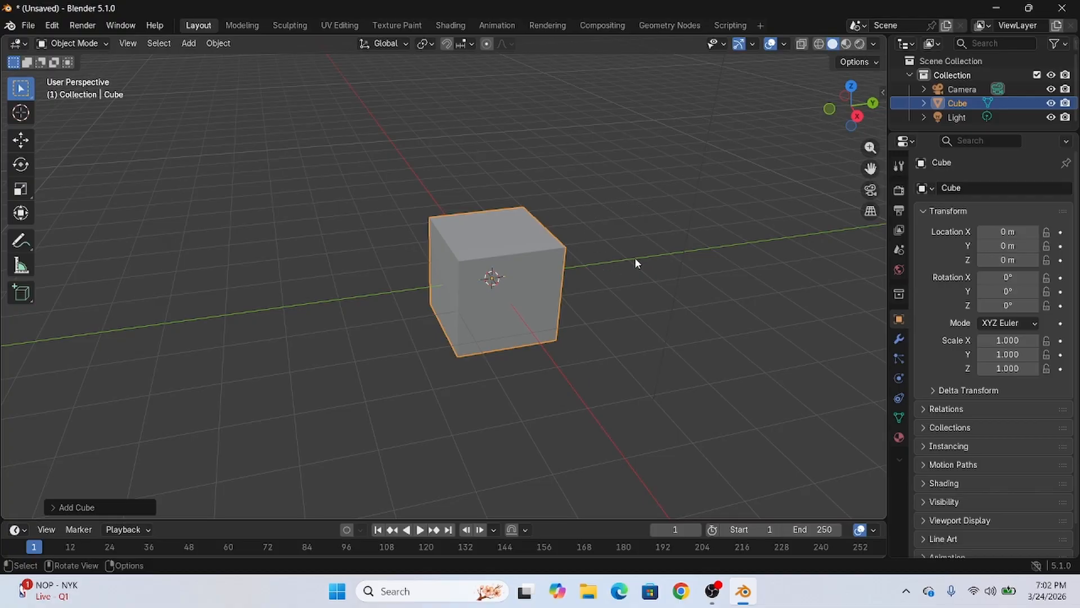
Step: Examine the new cube from the front, from above and from its corner sides
{"action": "middle_click_drag", "start_coordinate": [635, 262], "coordinate": [607, 237]}
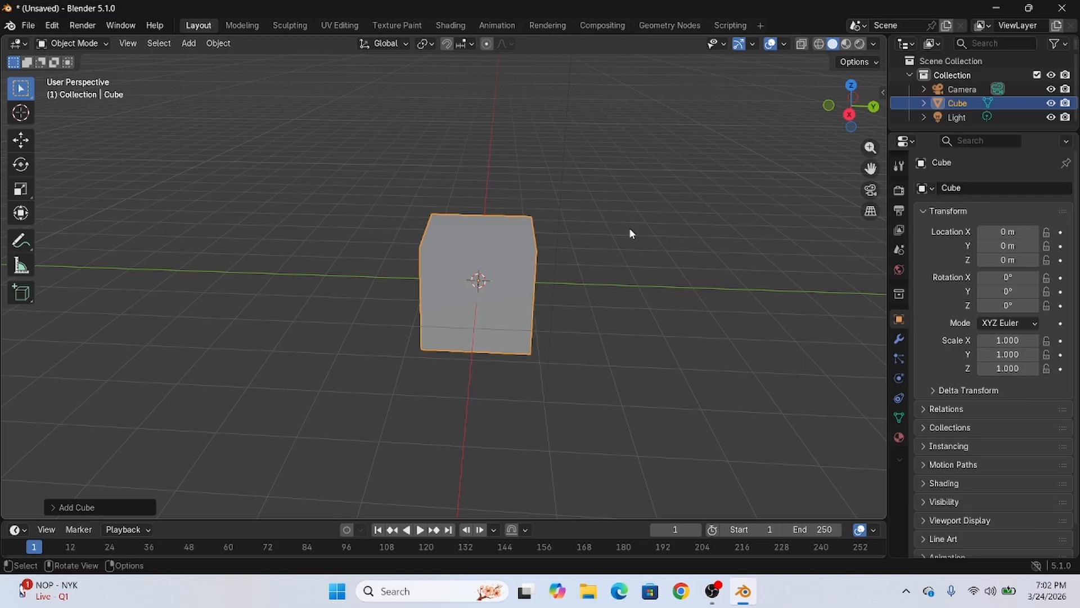
{"action": "middle_click_drag", "start_coordinate": [624, 229], "coordinate": [564, 293]}
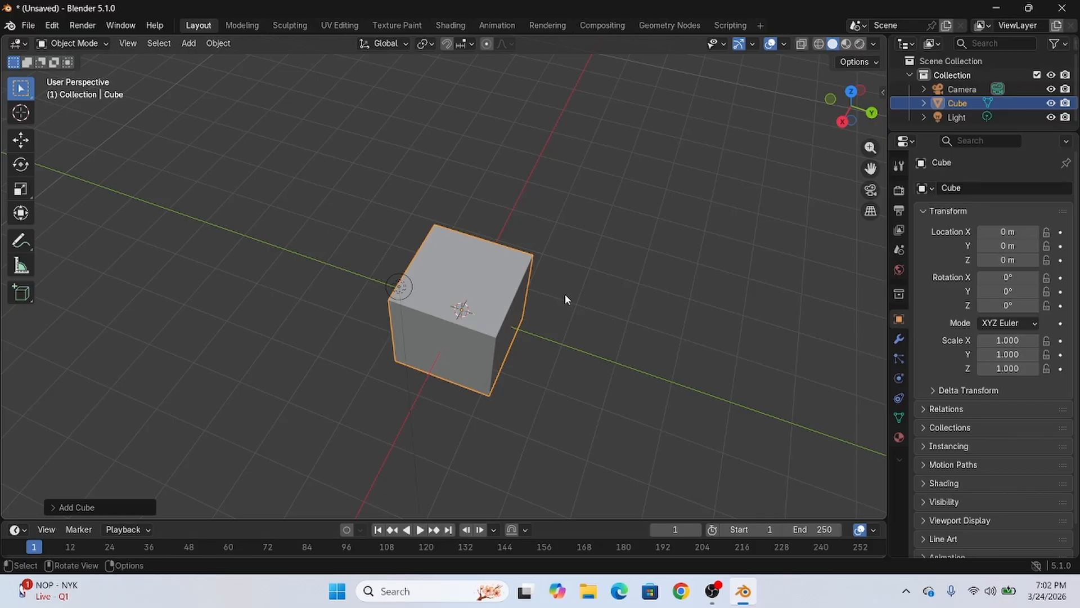
{"action": "middle_click_drag", "start_coordinate": [567, 274], "coordinate": [573, 202]}
{"action": "scroll", "coordinate": [660, 225], "scroll_direction": "up", "scroll_amount": 2}
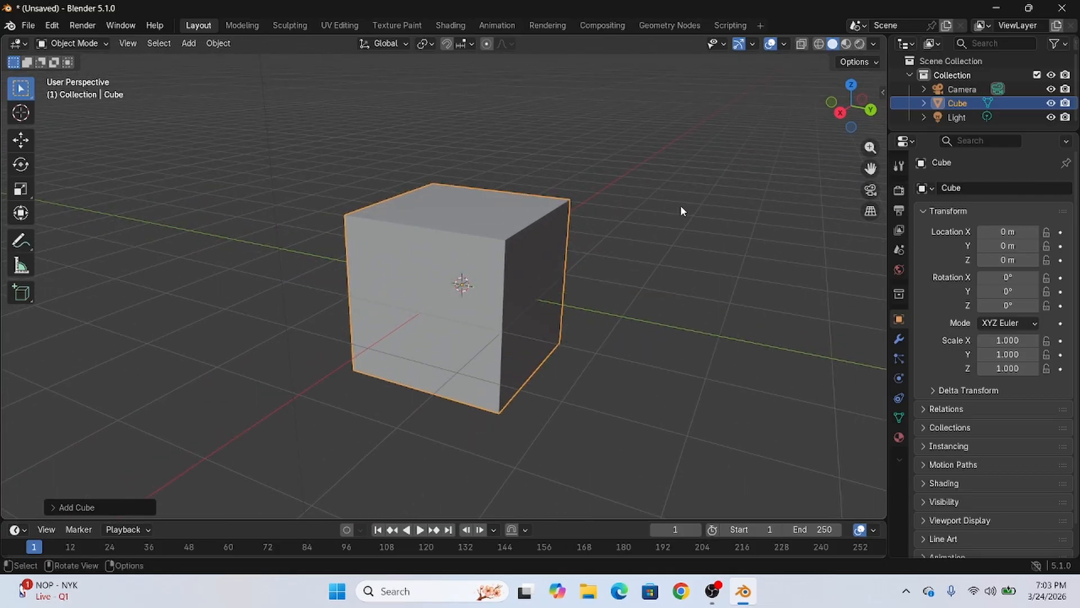
{"action": "middle_click_drag", "start_coordinate": [681, 209], "coordinate": [643, 209], "text": "shift"}
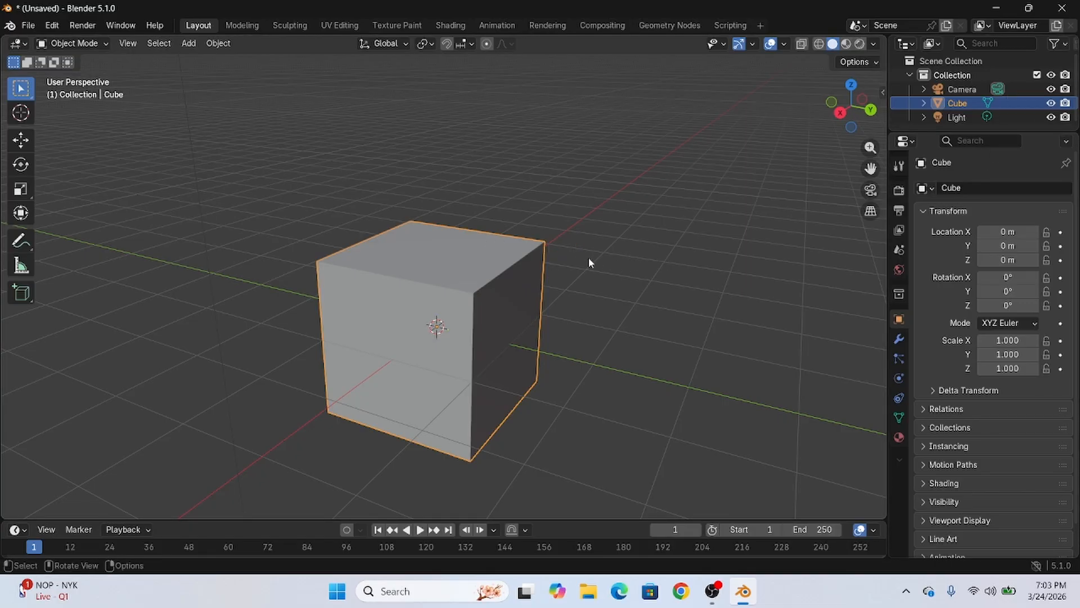
{"action": "middle_click_drag", "start_coordinate": [633, 271], "coordinate": [599, 258]}
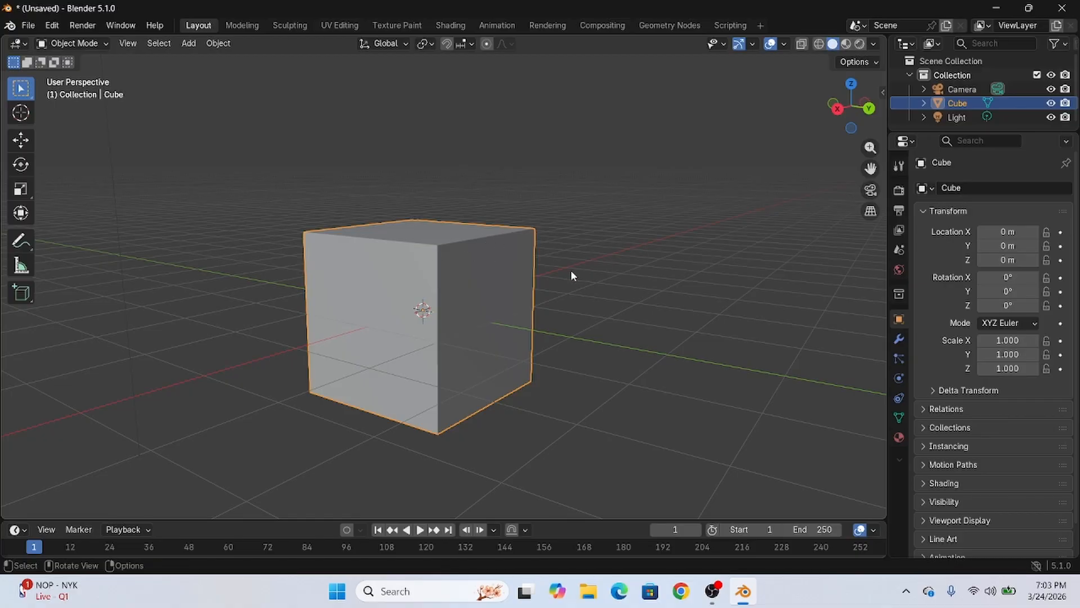
{"action": "middle_click_drag", "start_coordinate": [571, 271], "coordinate": [640, 256]}
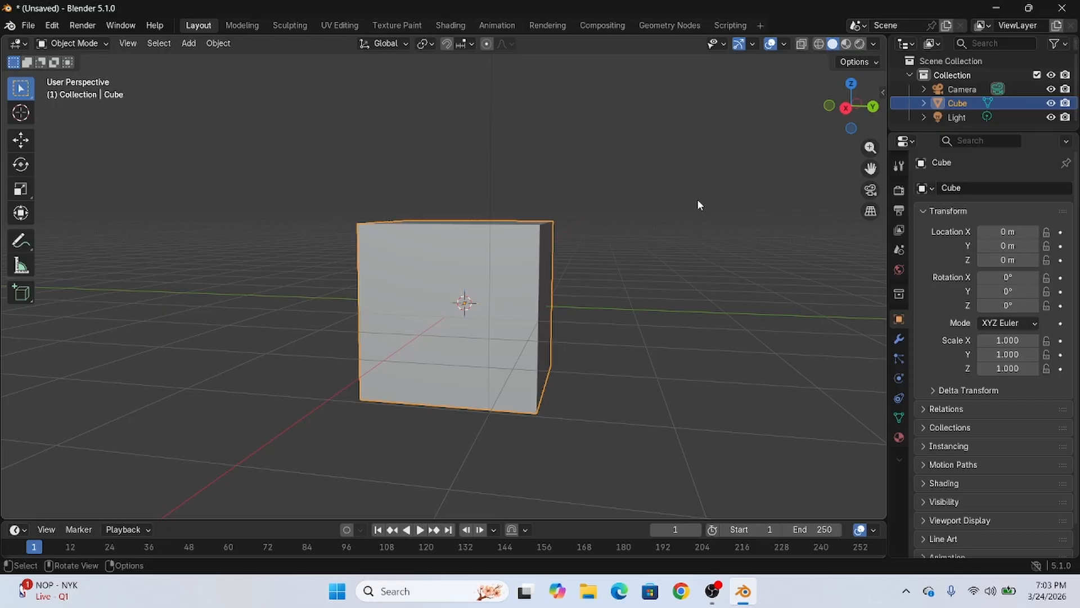
{"action": "middle_click_drag", "start_coordinate": [698, 205], "coordinate": [639, 171]}
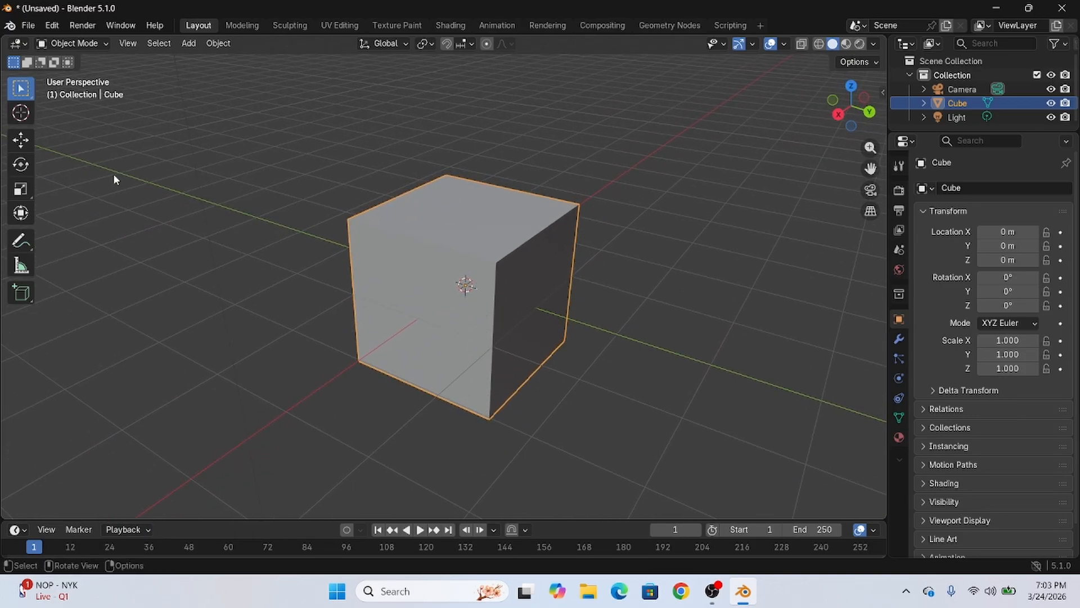
Step: Search the modifiers for "mirror" and add a Mirror modifier to the cube
{"action": "left_click", "coordinate": [899, 341]}
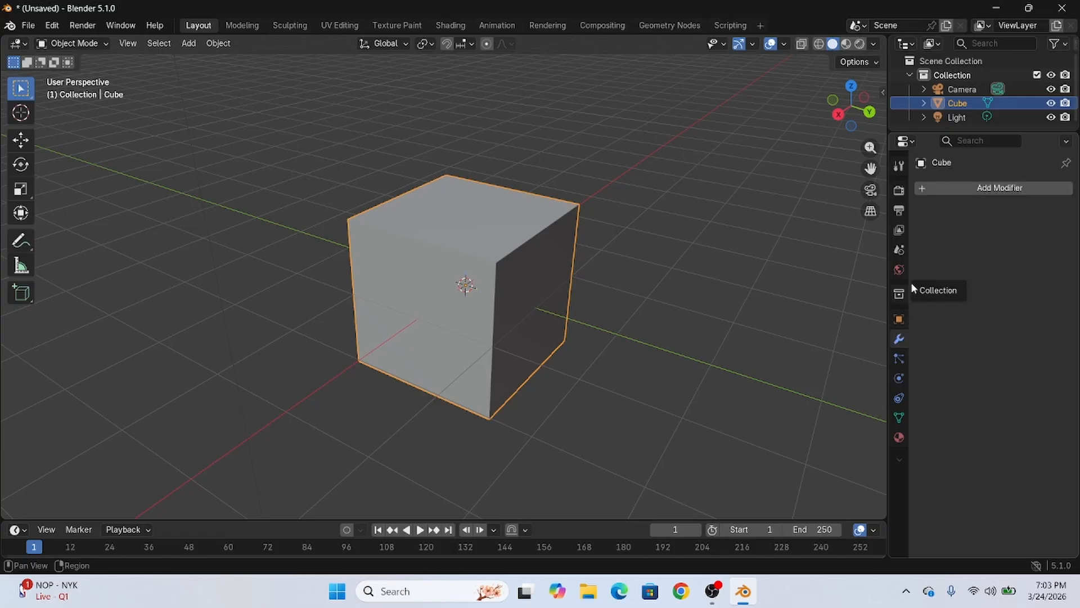
{"action": "left_click", "coordinate": [966, 188]}
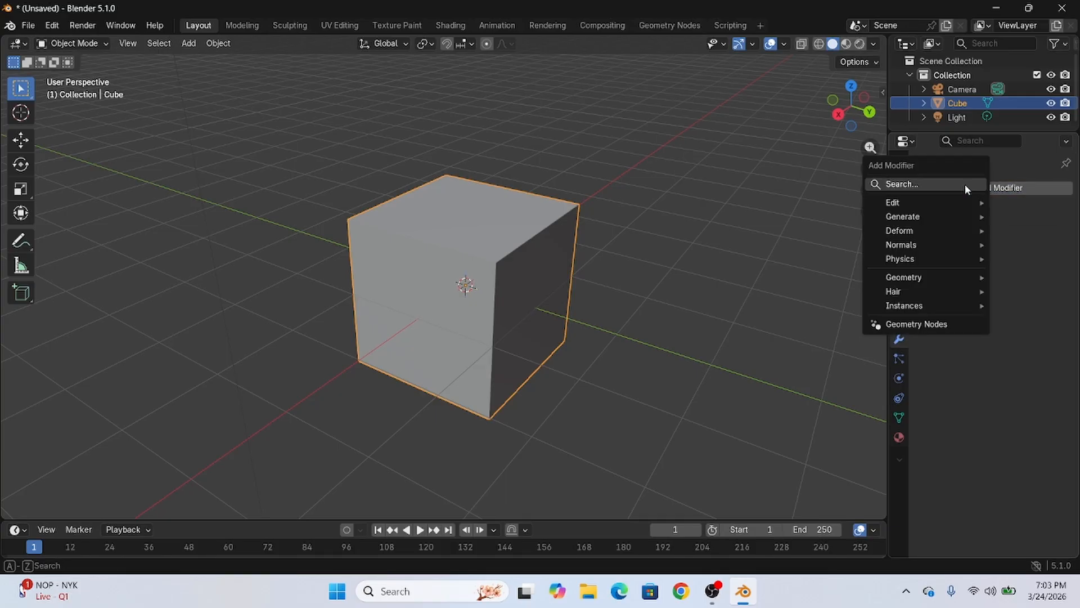
{"action": "left_click", "coordinate": [928, 179]}
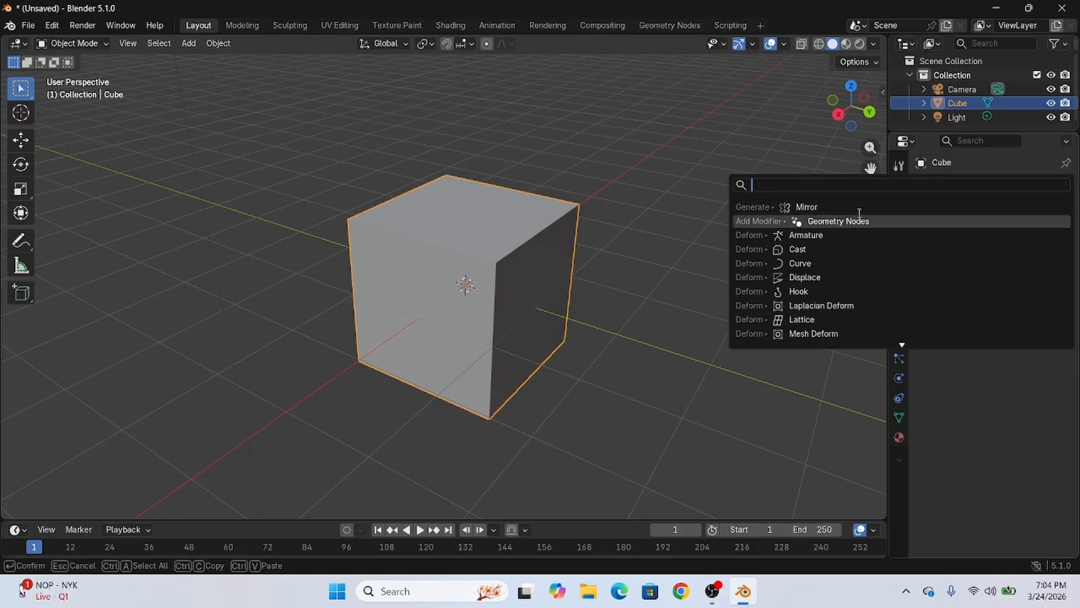
{"action": "type", "text": "mirror"}
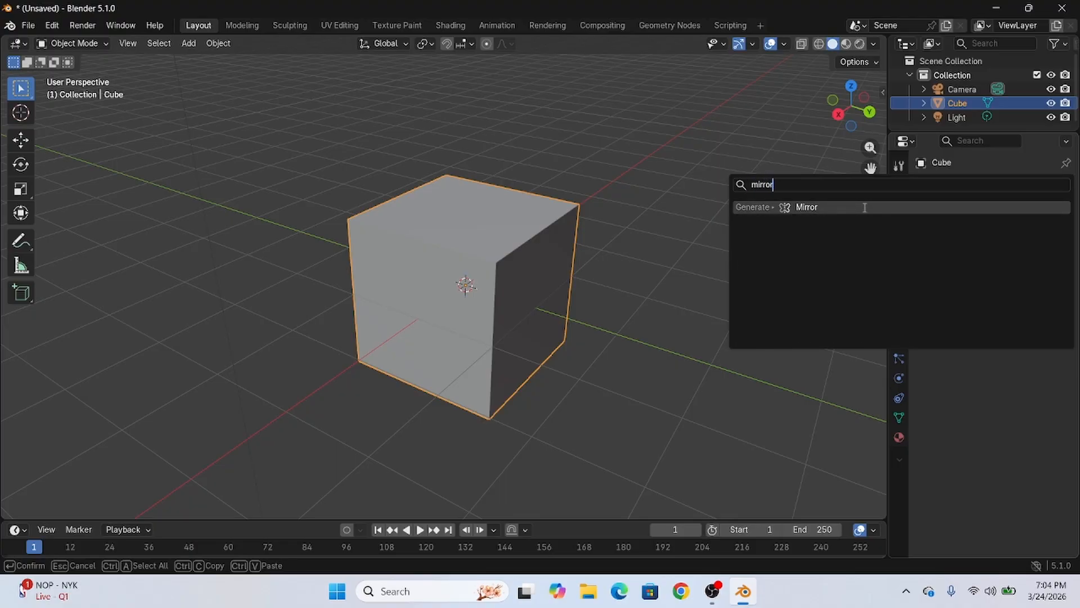
{"action": "left_click", "coordinate": [870, 208]}
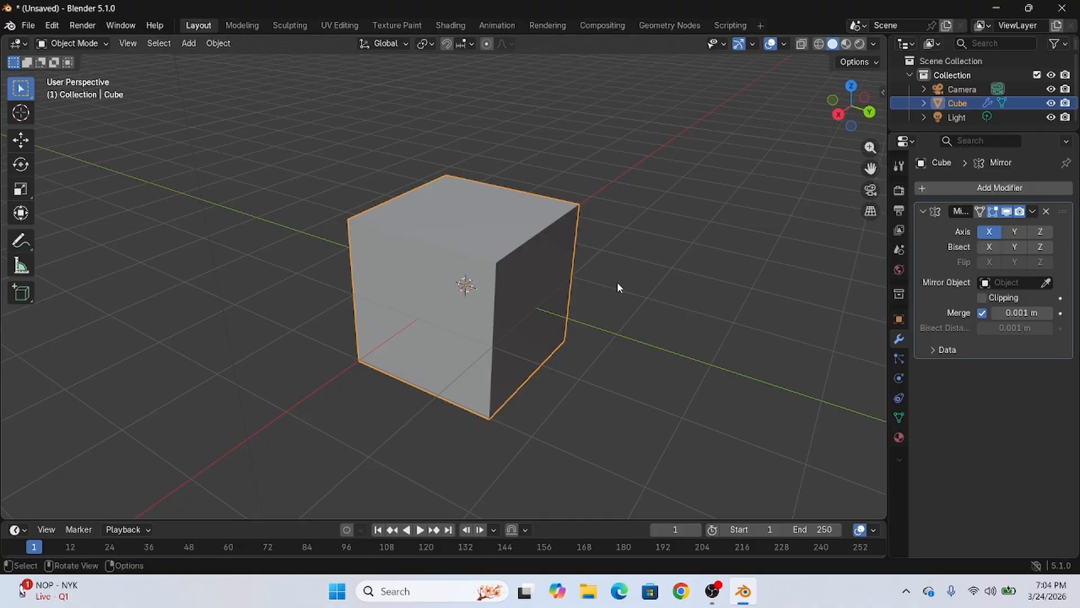
{"action": "middle_click_drag", "start_coordinate": [643, 233], "coordinate": [603, 231]}
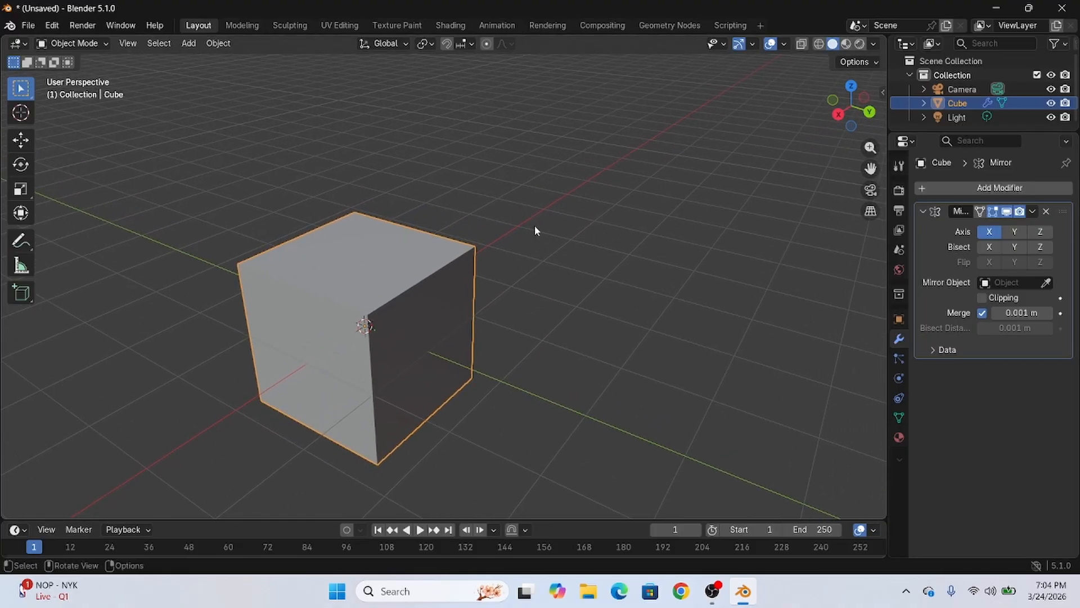
{"action": "middle_click_drag", "start_coordinate": [544, 214], "coordinate": [655, 245], "text": "shift"}
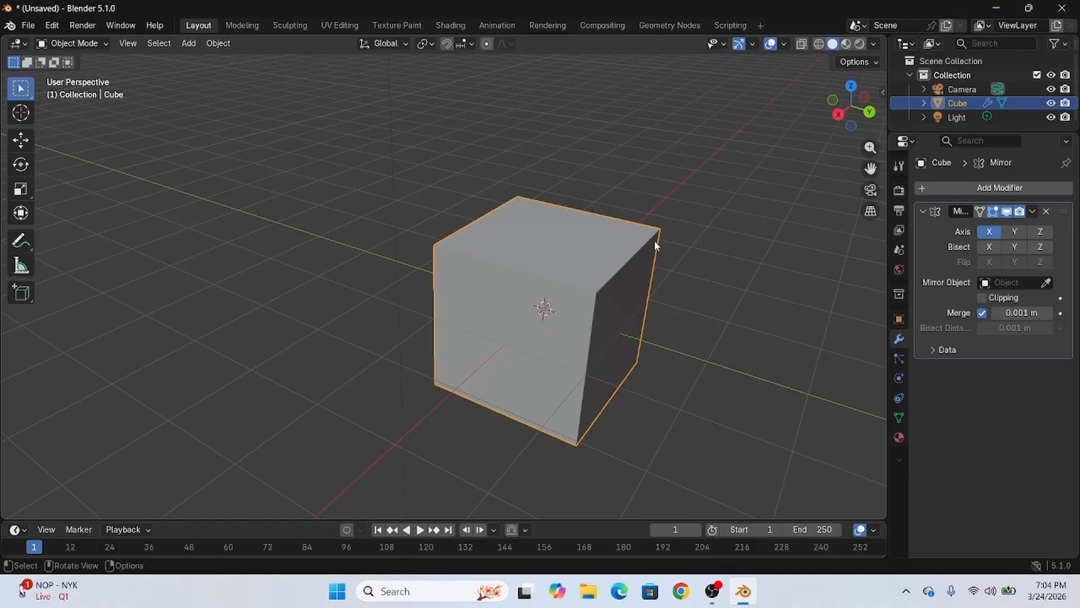
{"action": "middle_click_drag", "start_coordinate": [637, 210], "coordinate": [585, 190], "text": "shift"}
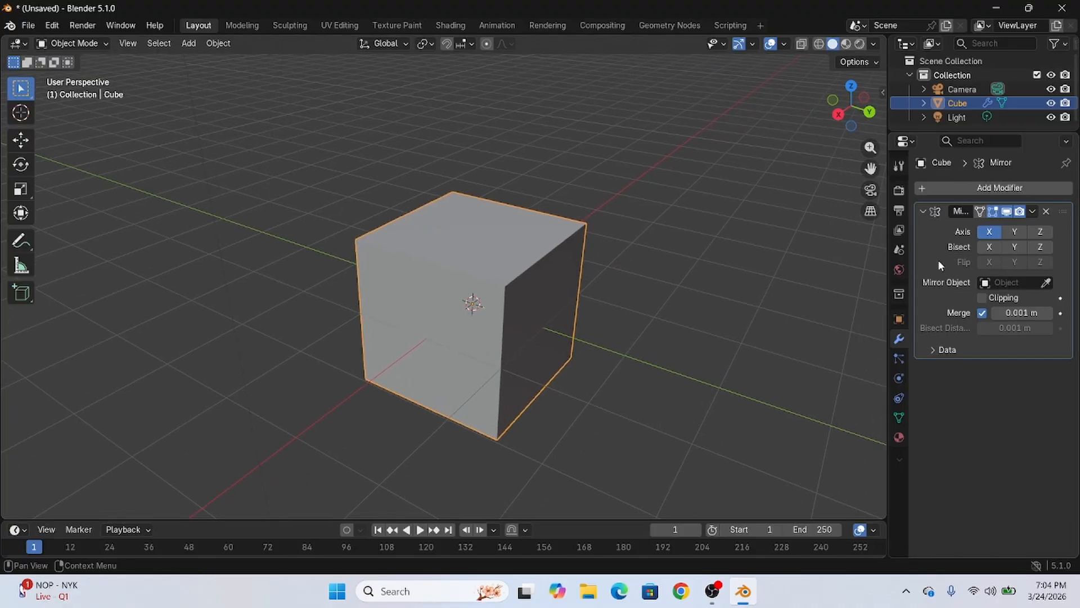
{"action": "left_click", "coordinate": [1033, 211]}
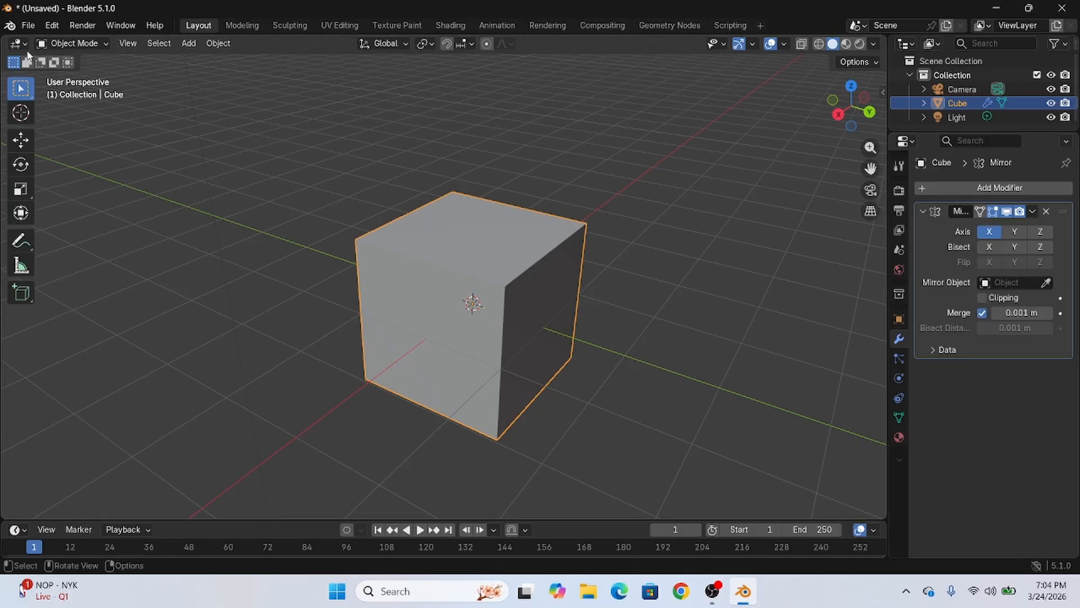
{"action": "left_click", "coordinate": [72, 43]}
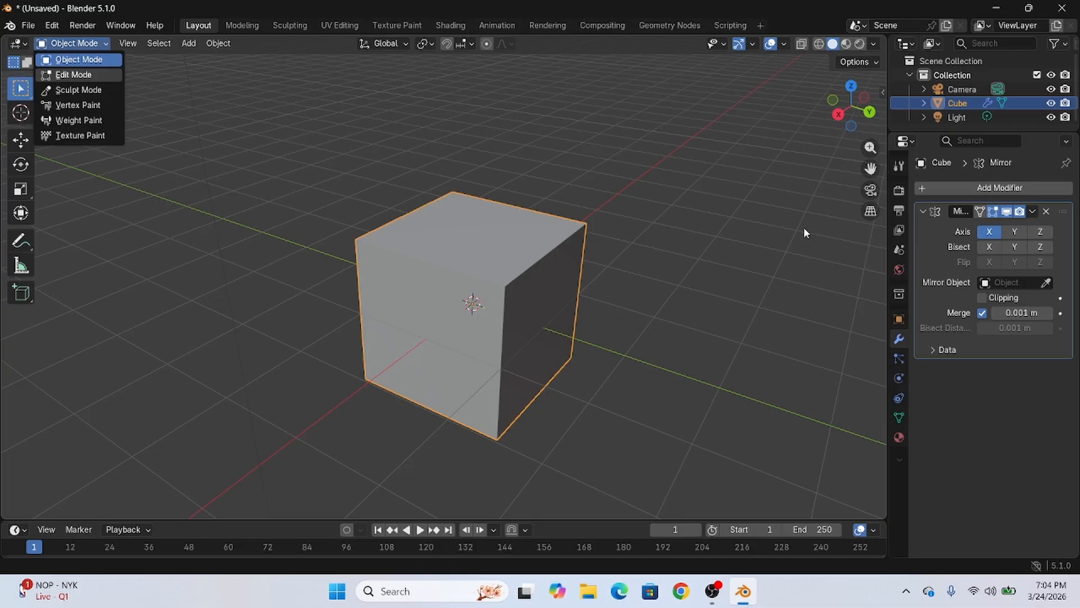
{"action": "left_click", "coordinate": [501, 160]}
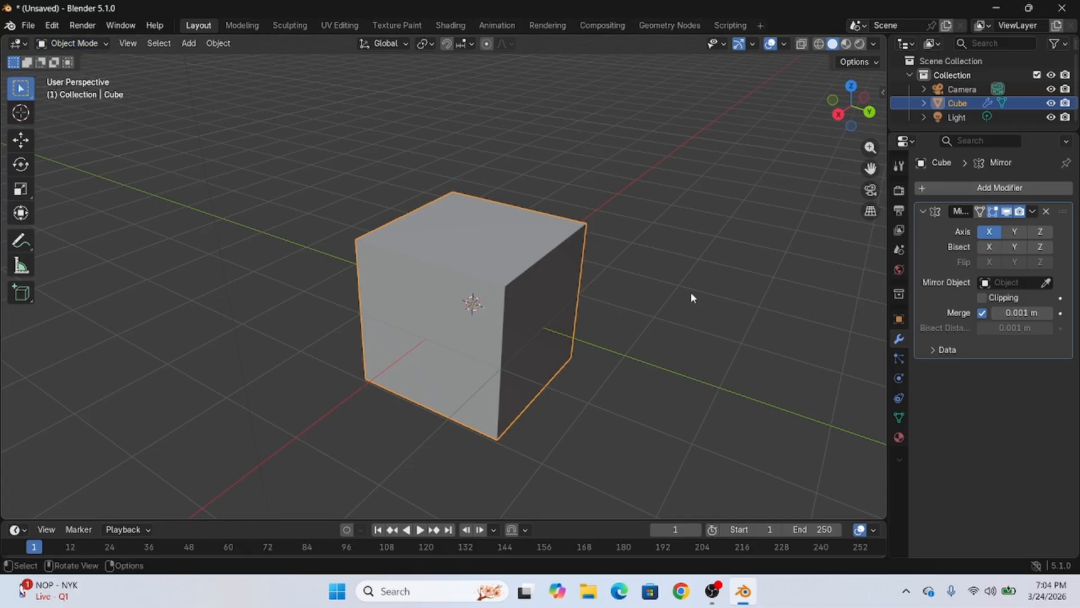
{"action": "middle_click_drag", "start_coordinate": [682, 178], "coordinate": [684, 175], "text": "shift"}
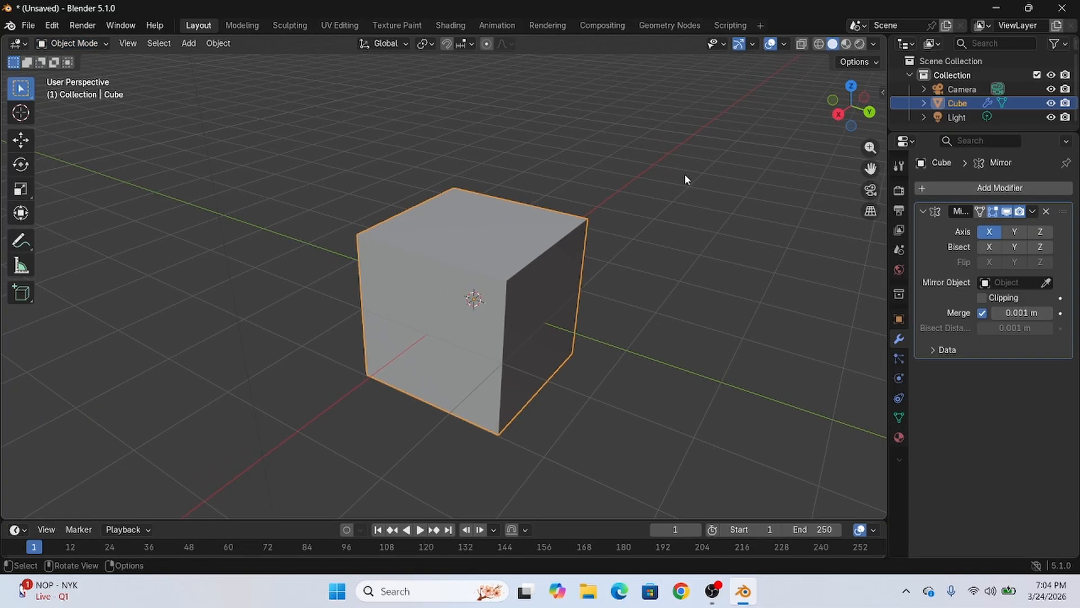
{"action": "middle_click_drag", "start_coordinate": [621, 196], "coordinate": [585, 175]}
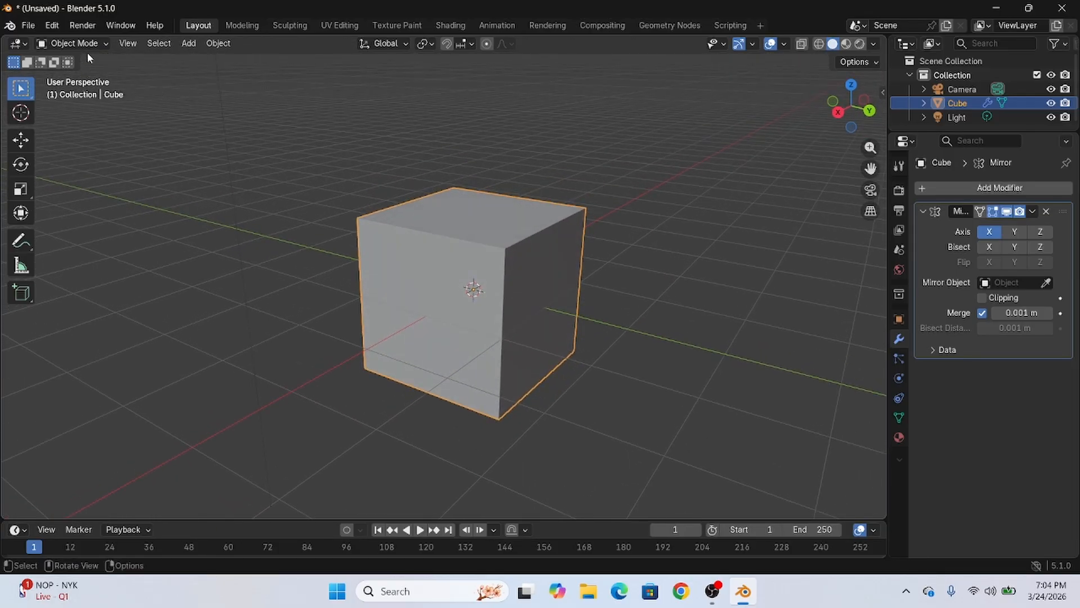
Step: Switch the cube from Object Mode to Edit Mode
{"action": "key", "text": "Tab"}
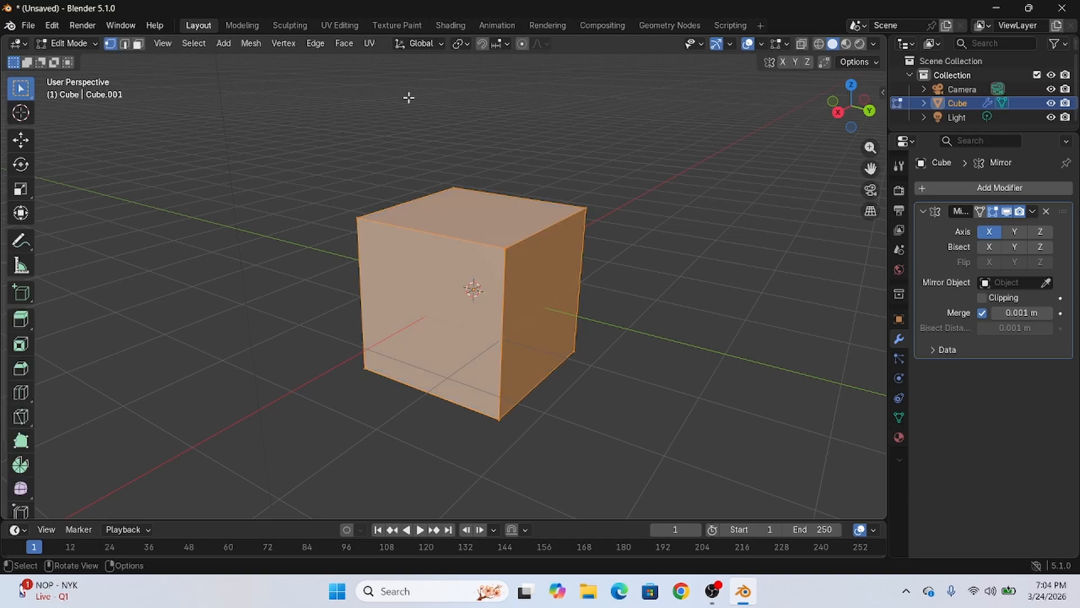
{"action": "left_click", "coordinate": [72, 44]}
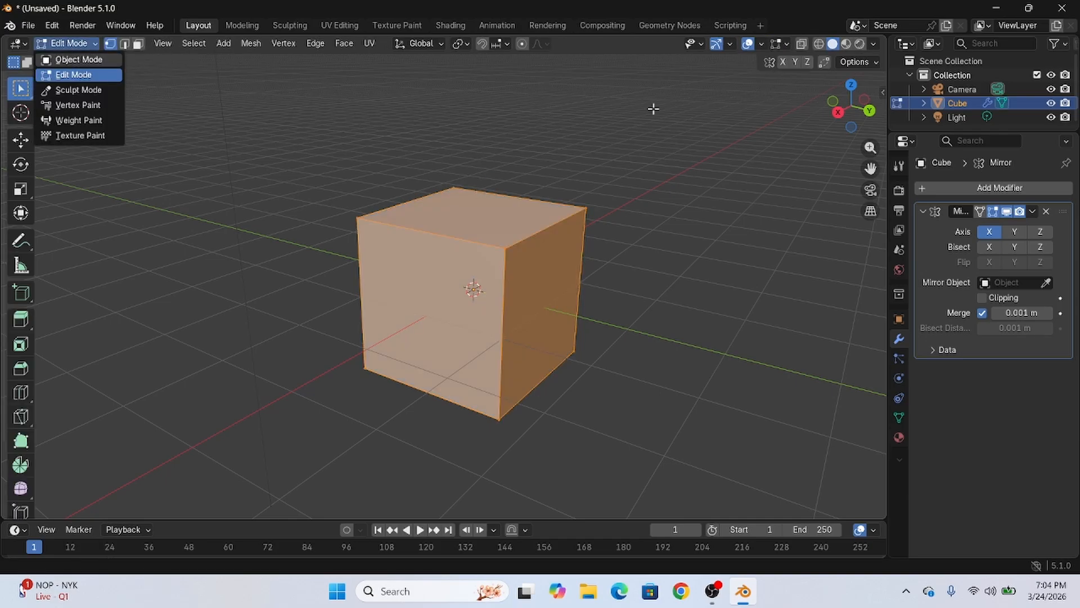
{"action": "mouse_move", "coordinate": [771, 246]}
{"action": "middle_mouse_down", "text": "shift"}
{"action": "mouse_move", "coordinate": [757, 229]}
{"action": "mouse_move", "coordinate": [766, 237]}
{"action": "middle_mouse_up", "text": "shift"}
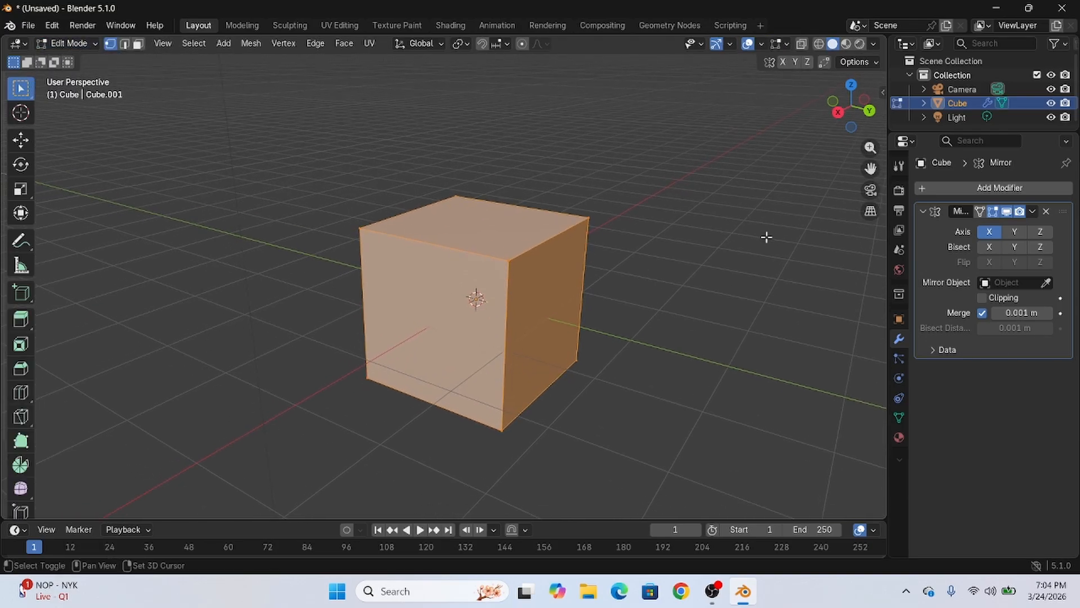
Step: Set the Mirror modifier's axis to Z only, with X turned off
{"action": "middle_click_drag", "start_coordinate": [682, 258], "coordinate": [661, 251]}
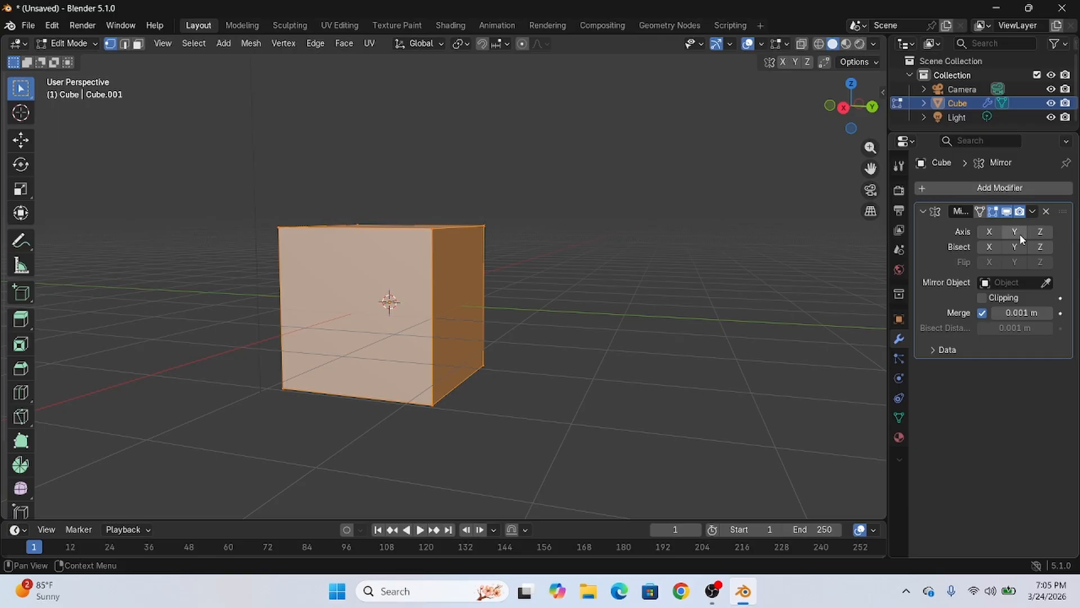
{"action": "left_click", "coordinate": [1035, 233]}
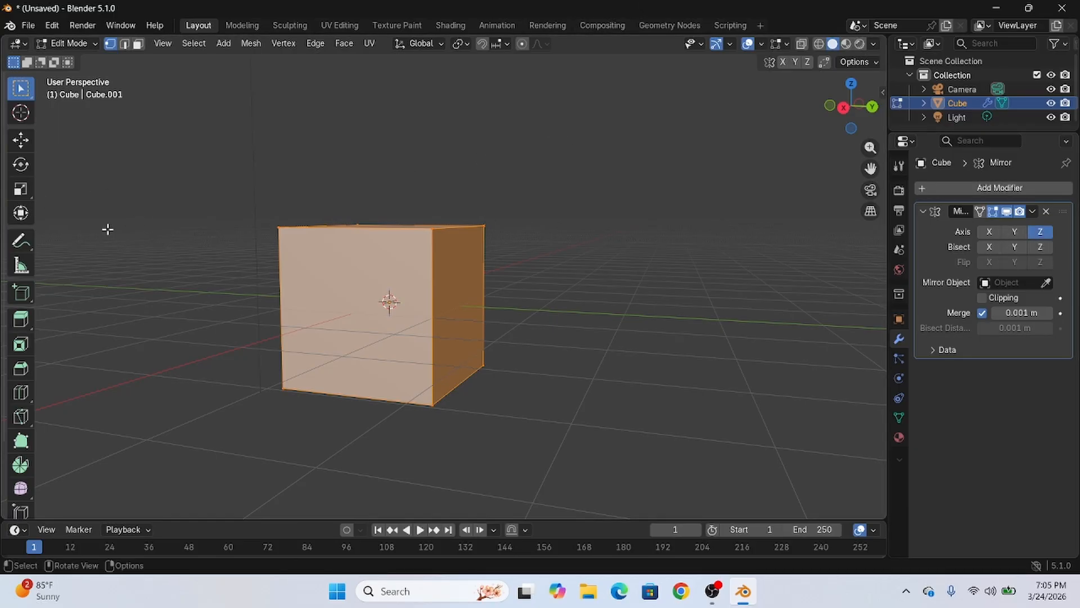
{"action": "middle_click_drag", "start_coordinate": [748, 193], "coordinate": [593, 173]}
{"action": "key", "text": "g"}
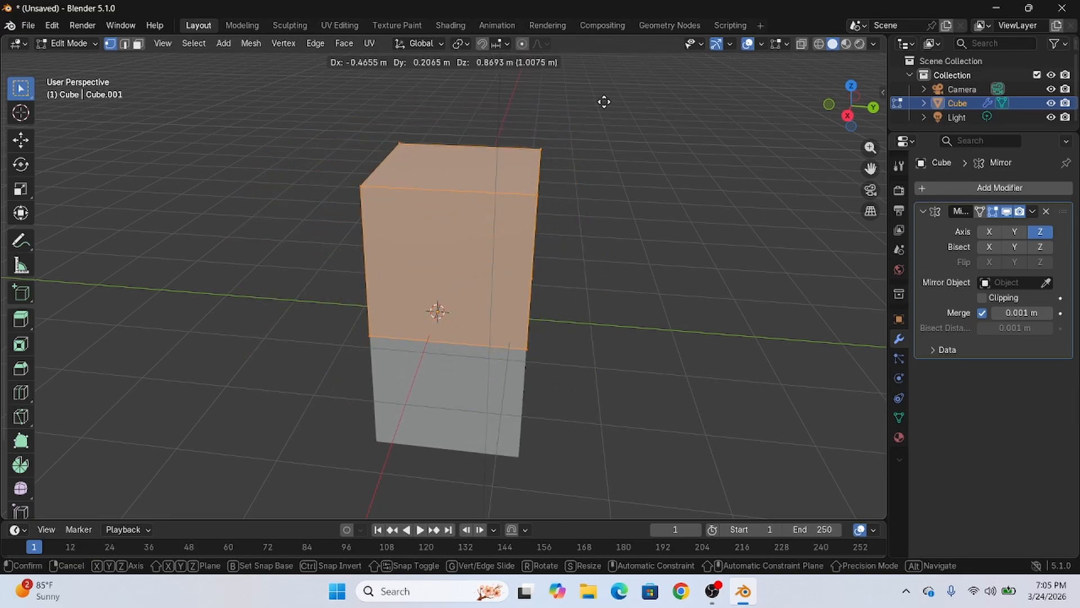
{"action": "key", "text": "Escape"}
{"action": "key", "text": "s"}
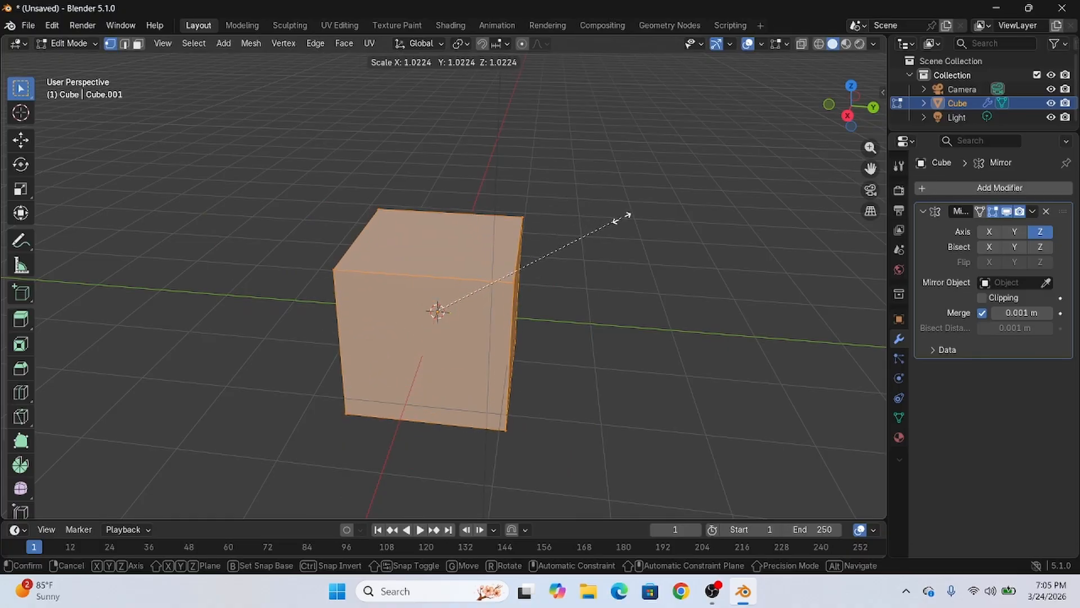
{"action": "key", "text": "r"}
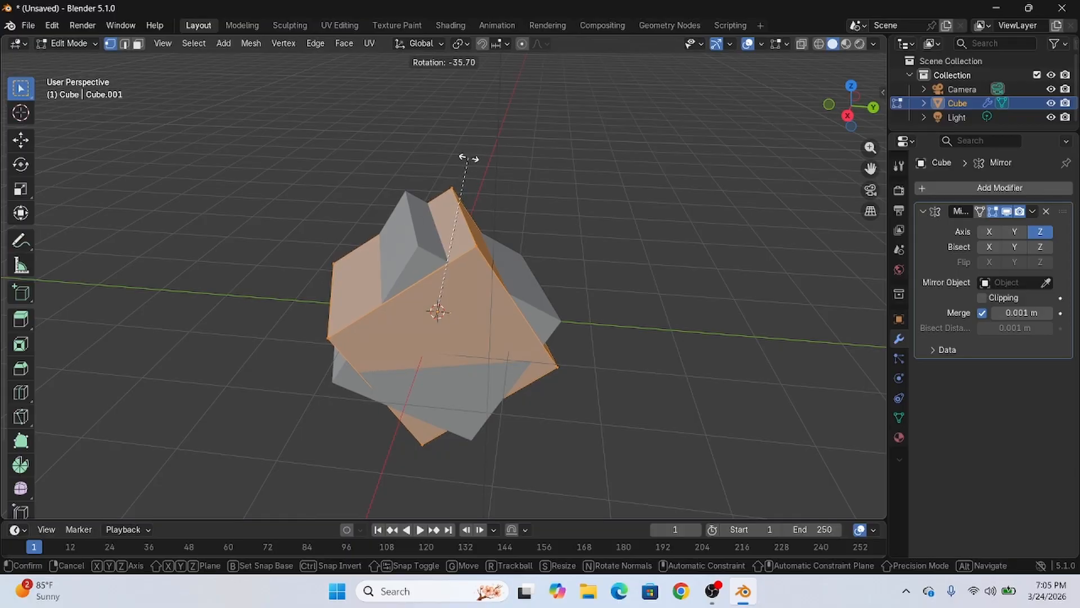
Step: Try moving the cube's mesh along the X, Y and Z axes to test the Z mirror, and undo the move
{"action": "key", "text": "g"}
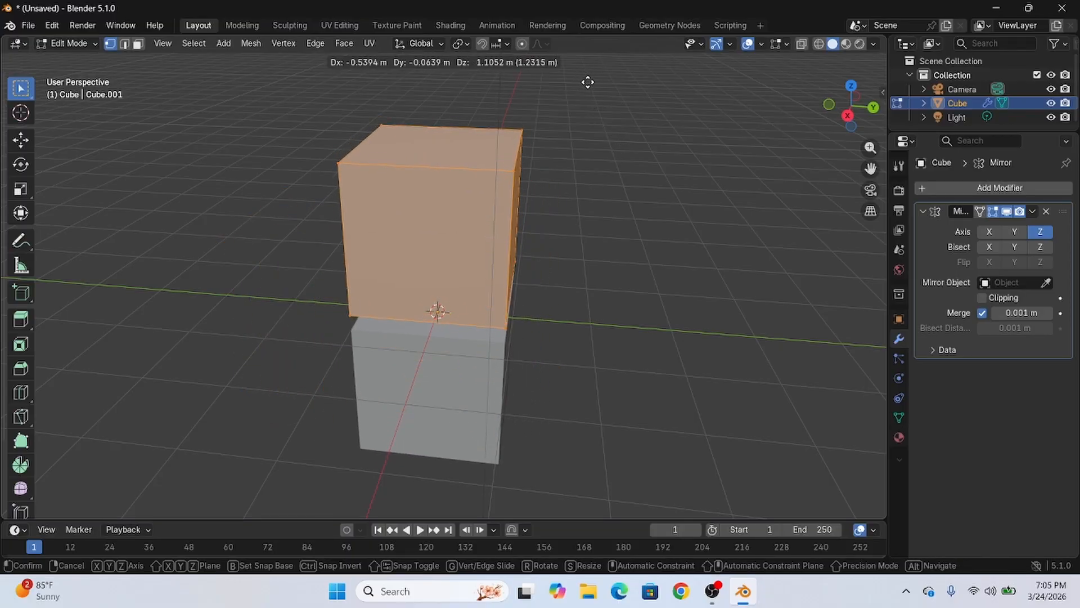
{"action": "key", "text": "x"}
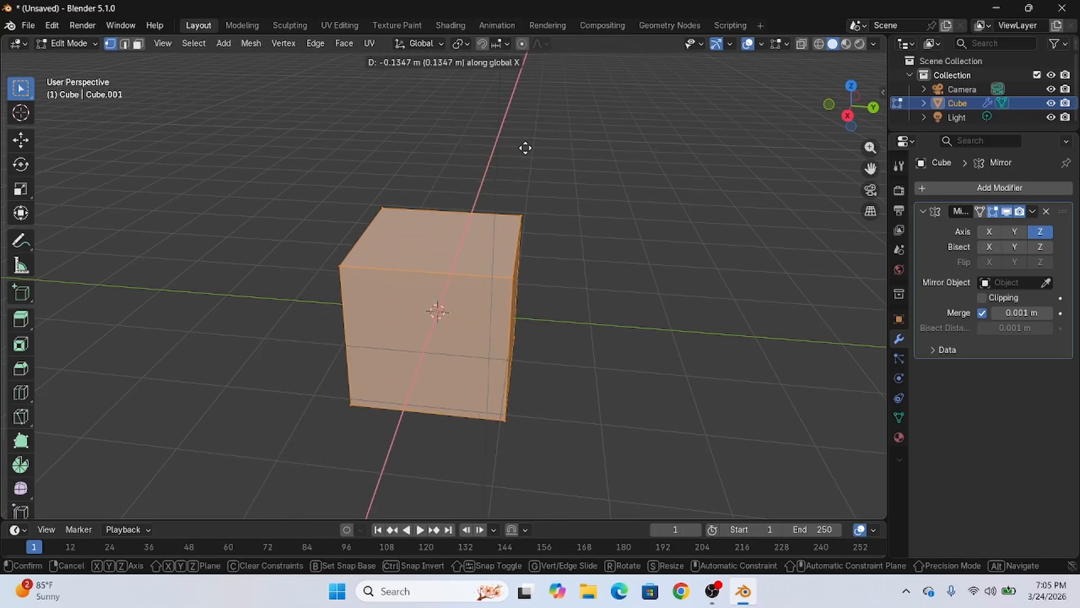
{"action": "key", "text": "y"}
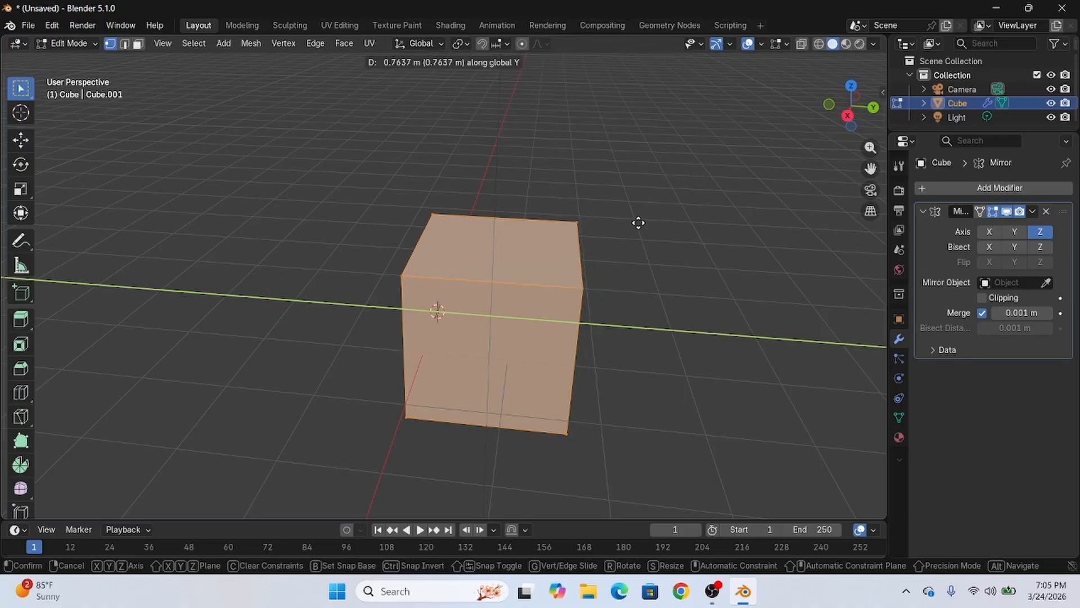
{"action": "key", "text": "z"}
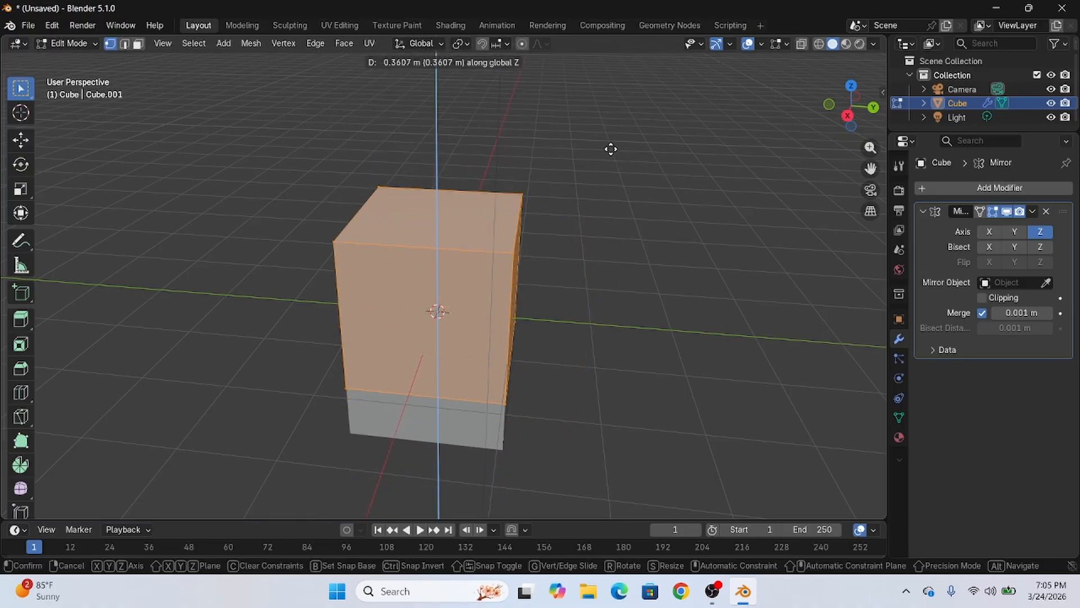
{"action": "left_click", "coordinate": [627, 221]}
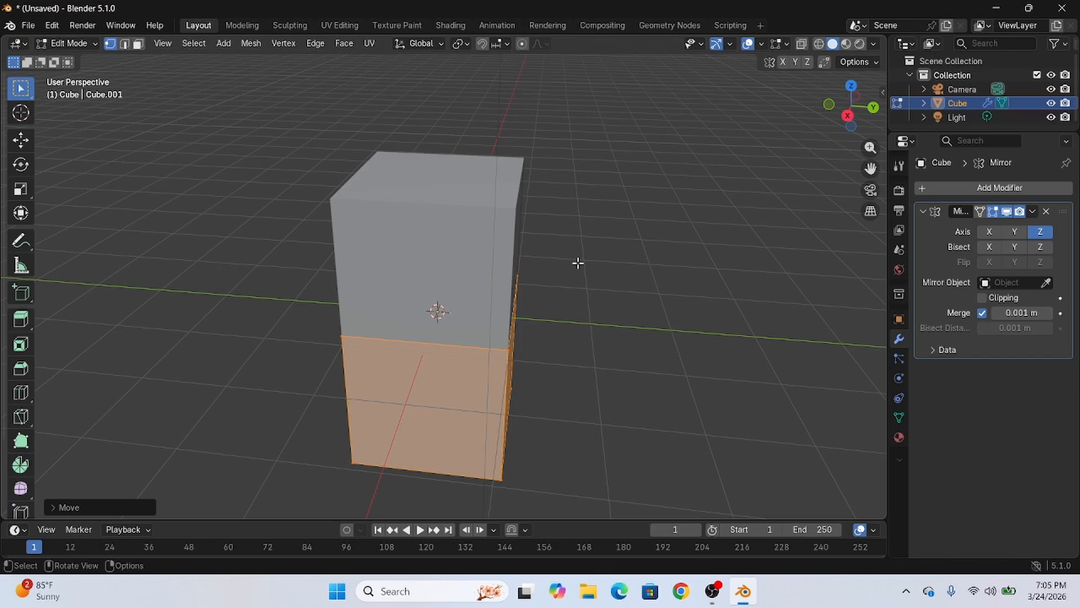
{"action": "key", "text": "ctrl+z"}
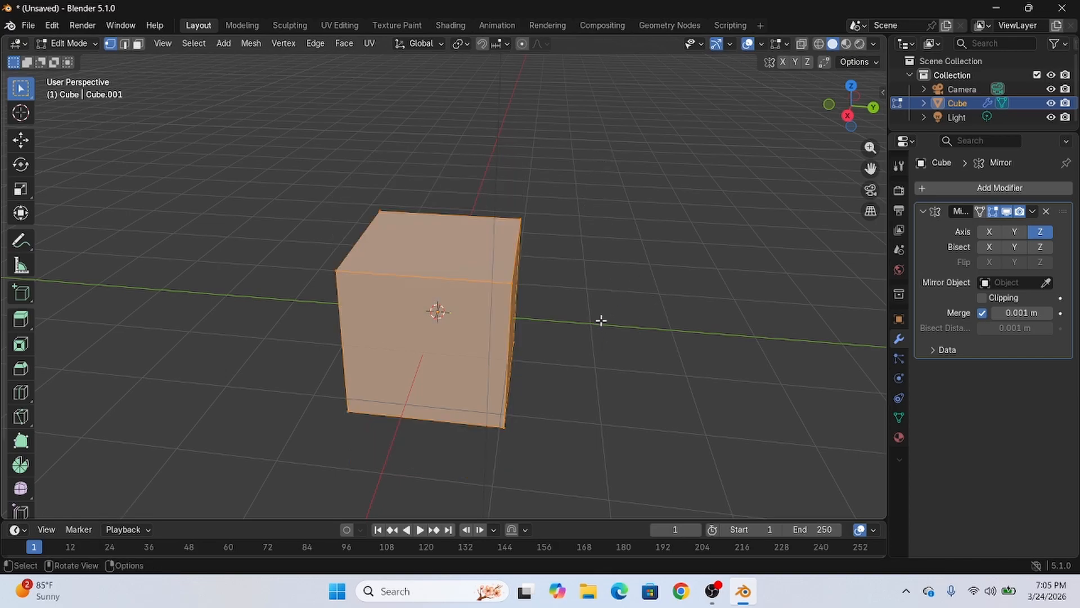
Step: Enable Clipping and turn on Bisect for the Z and Y axes in the Mirror modifier
{"action": "middle_click_drag", "start_coordinate": [601, 320], "coordinate": [838, 302]}
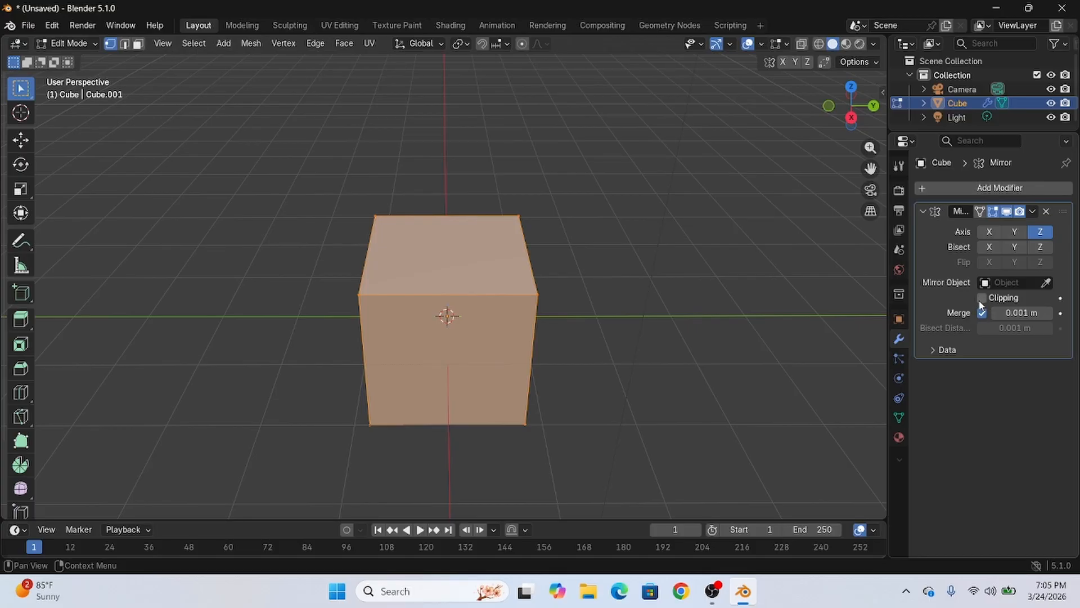
{"action": "left_click", "coordinate": [1047, 249]}
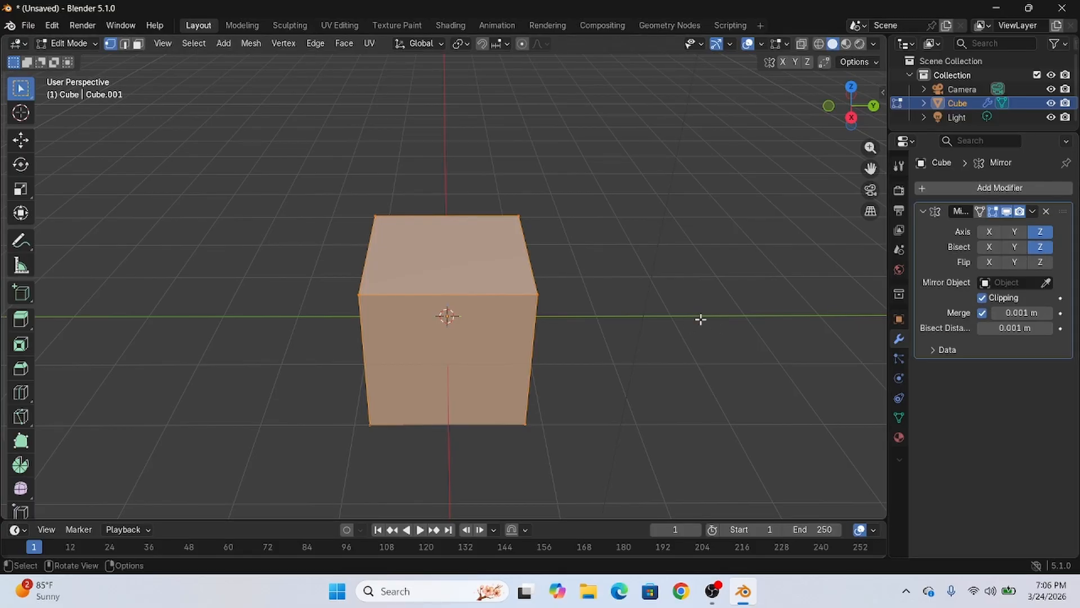
{"action": "middle_click_drag", "start_coordinate": [699, 318], "coordinate": [664, 287]}
{"action": "left_click", "coordinate": [1014, 247]}
{"action": "middle_click_drag", "start_coordinate": [641, 226], "coordinate": [658, 227]}
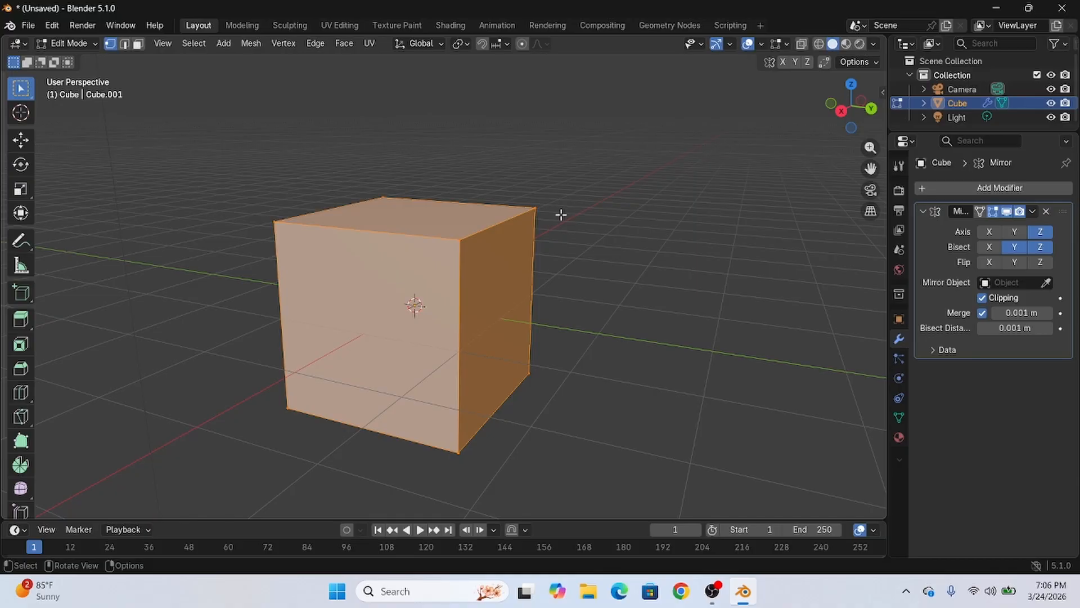
Step: Scale the cube's mesh down along Y into a thin slab using the Transform tool
{"action": "key", "text": "s"}
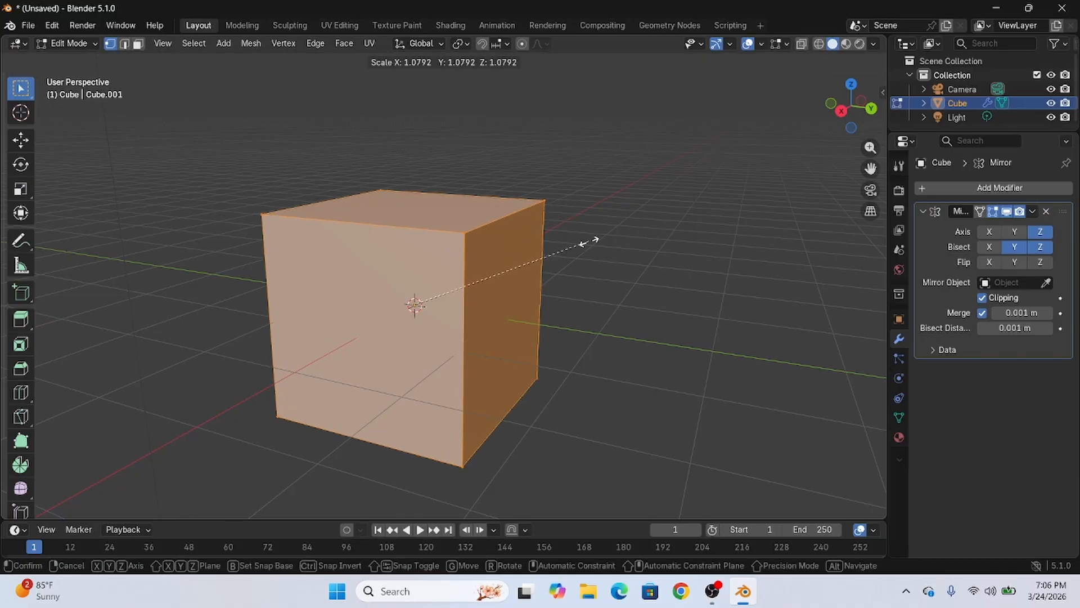
{"action": "key", "text": "Escape"}
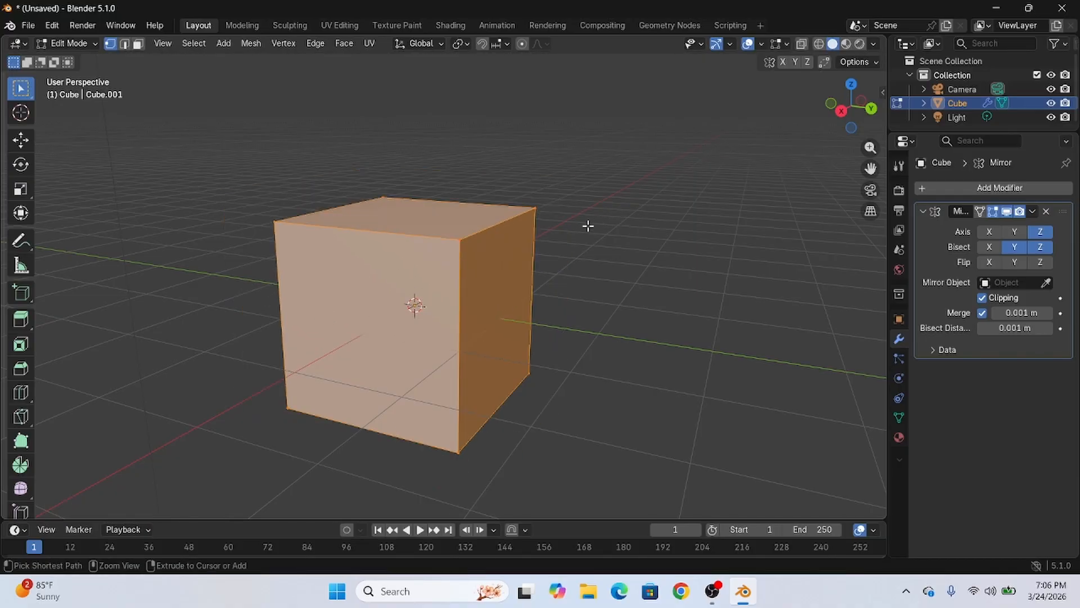
{"action": "left_click", "coordinate": [21, 212]}
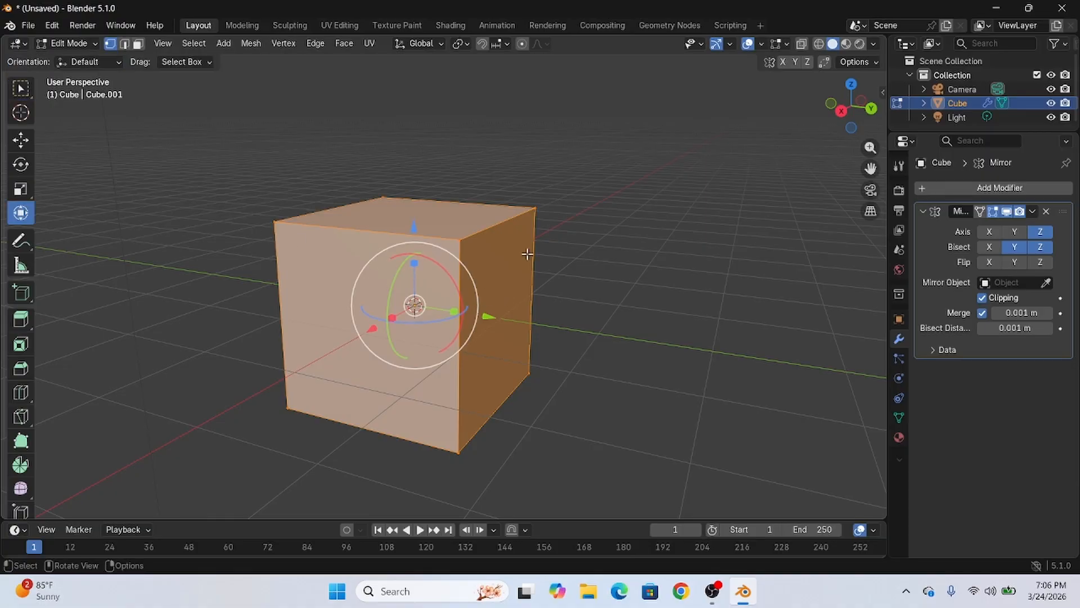
{"action": "middle_click_drag", "start_coordinate": [527, 254], "coordinate": [633, 322]}
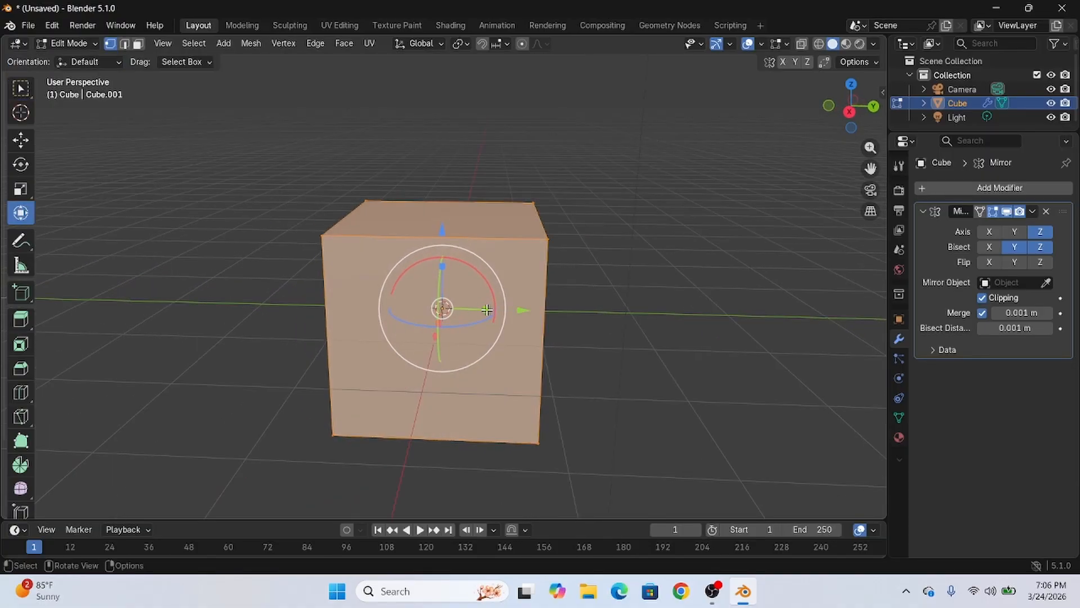
{"action": "left_click_drag", "start_coordinate": [486, 309], "coordinate": [439, 307]}
Step: Reduce the slab's height by scaling it down along Z twice, and deselect the mesh
{"action": "middle_click_drag", "start_coordinate": [506, 265], "coordinate": [604, 225]}
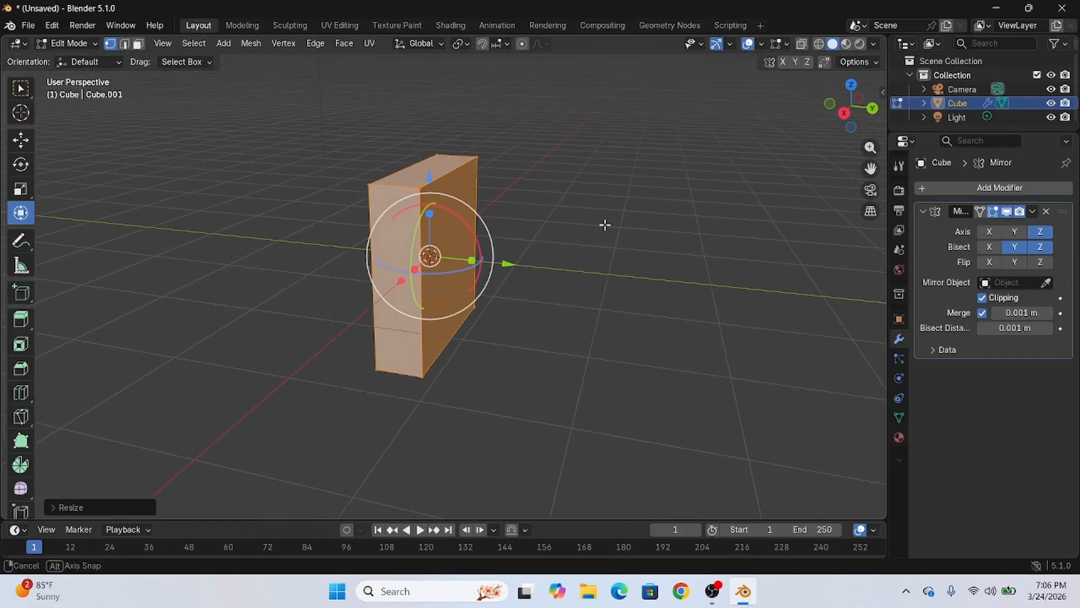
{"action": "left_click_drag", "start_coordinate": [429, 214], "coordinate": [454, 262]}
{"action": "middle_click_drag", "start_coordinate": [535, 275], "coordinate": [430, 215]}
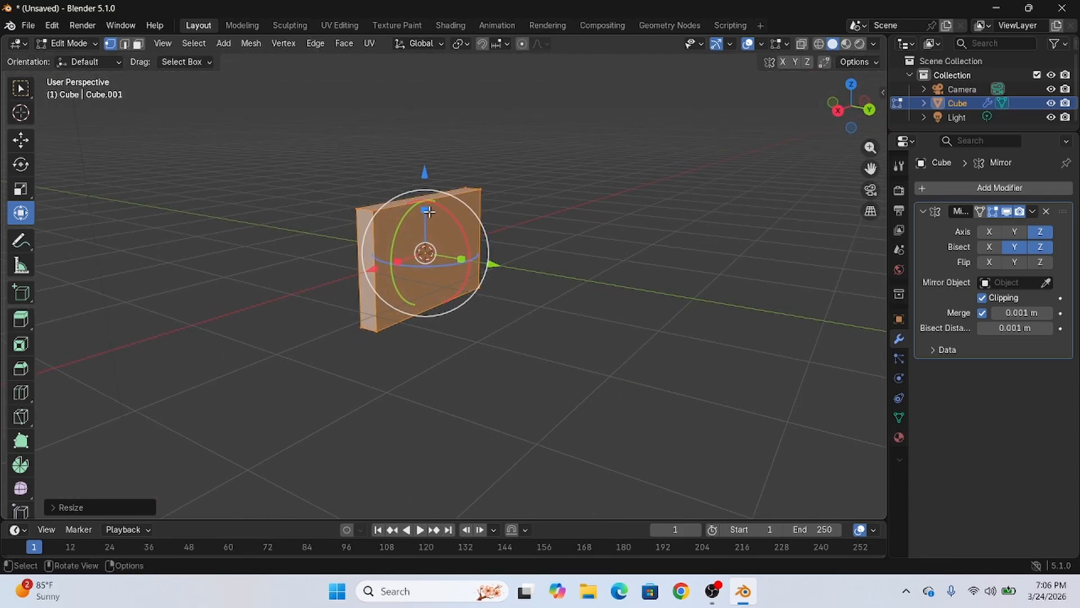
{"action": "left_click_drag", "start_coordinate": [429, 211], "coordinate": [432, 239]}
{"action": "middle_click_drag", "start_coordinate": [432, 239], "coordinate": [530, 209]}
{"action": "left_click", "coordinate": [609, 219]}
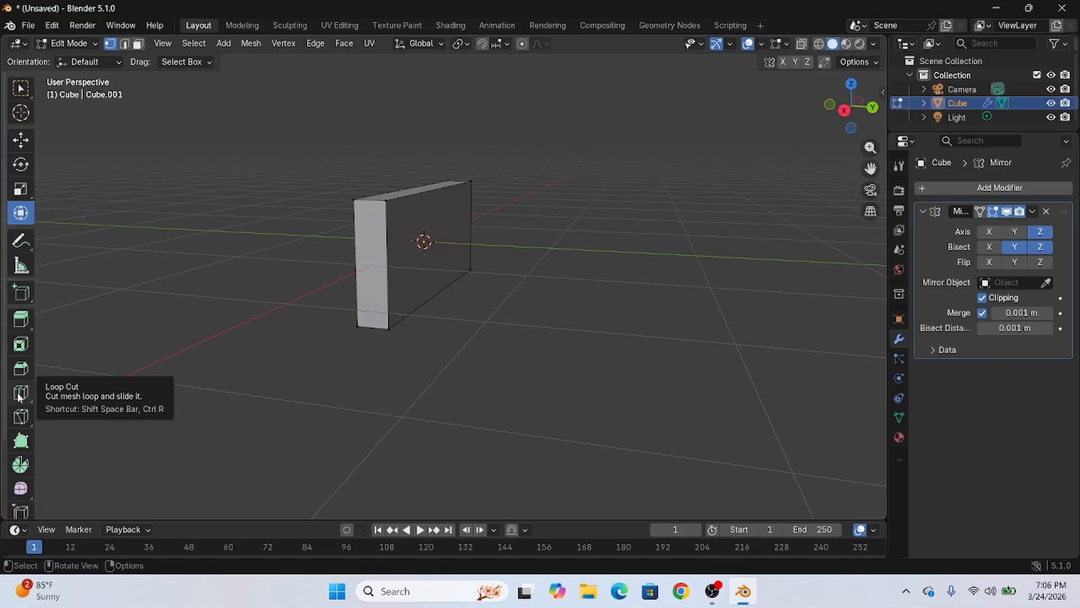
Step: Try to add a horizontal loop cut around the slab's mid-height with Loop Cut
{"action": "key", "text": "ctrl+r"}
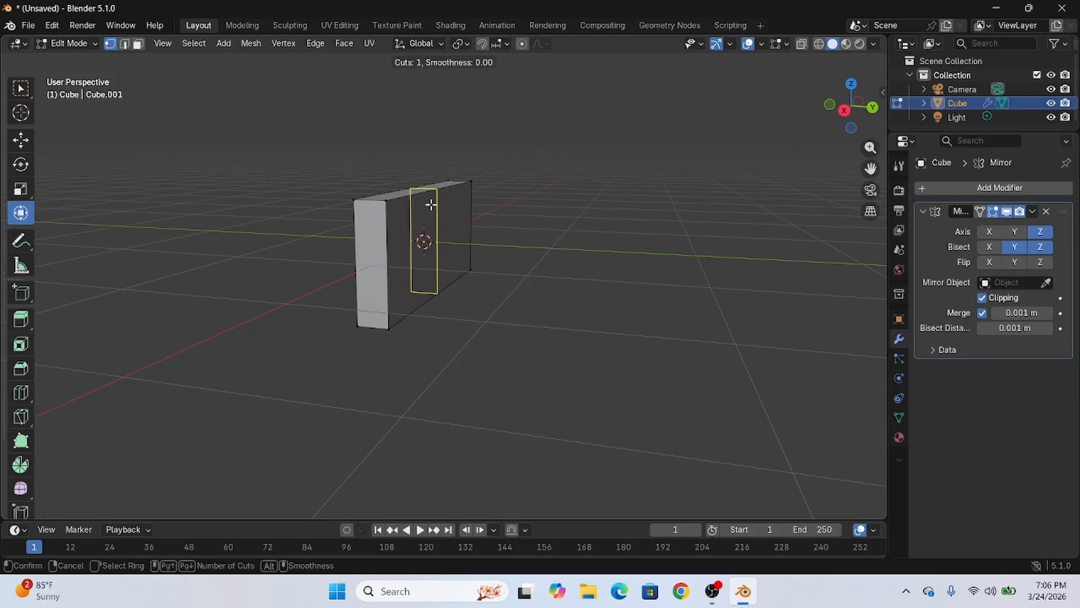
{"action": "left_click", "coordinate": [406, 261]}
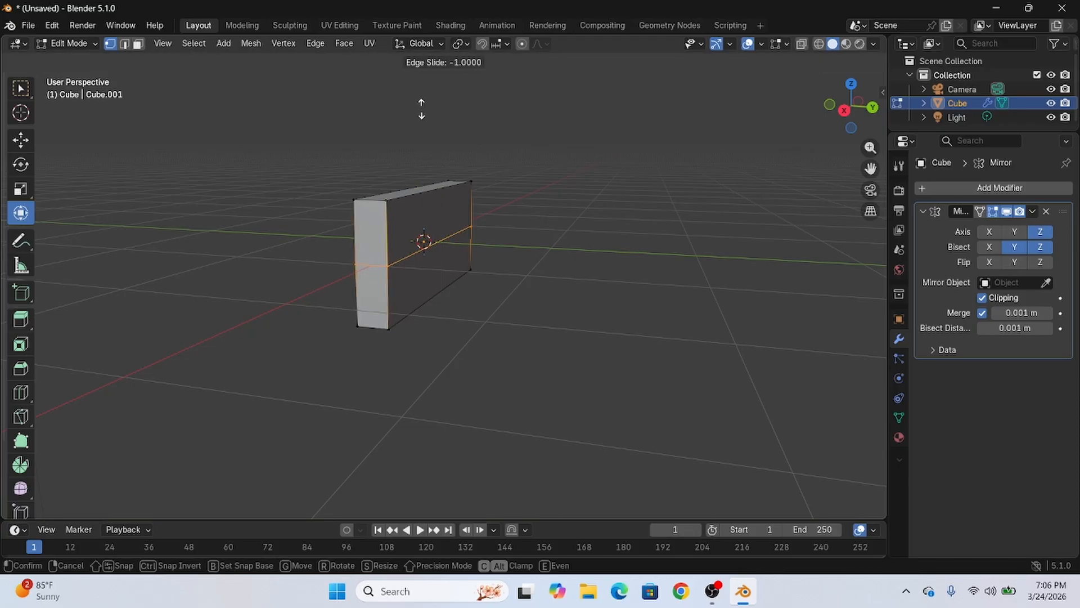
{"action": "left_click", "coordinate": [540, 253]}
{"action": "left_click", "coordinate": [585, 259]}
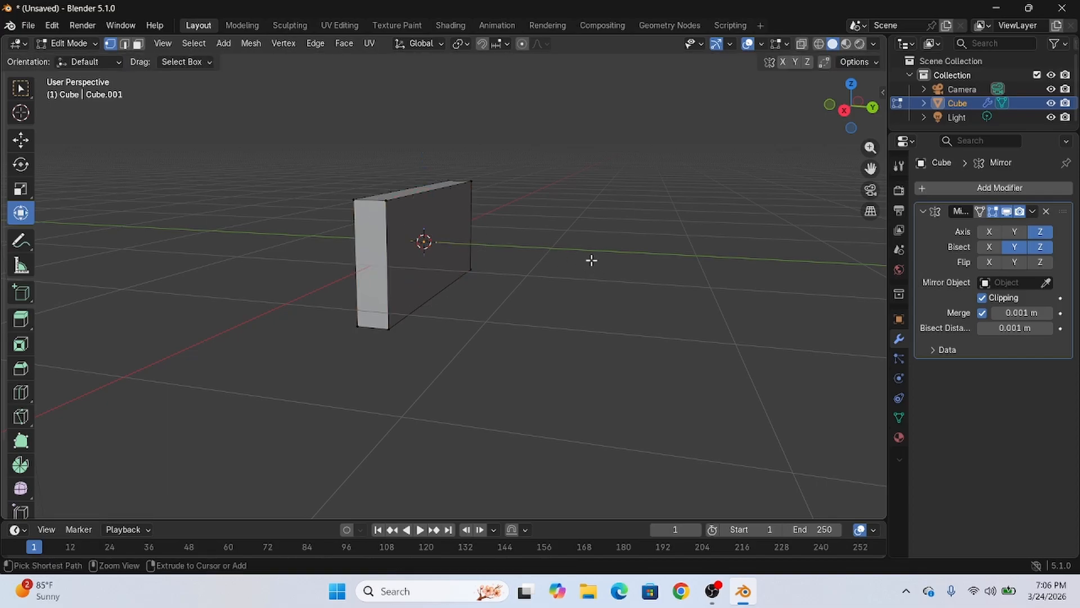
{"action": "left_click", "coordinate": [378, 244]}
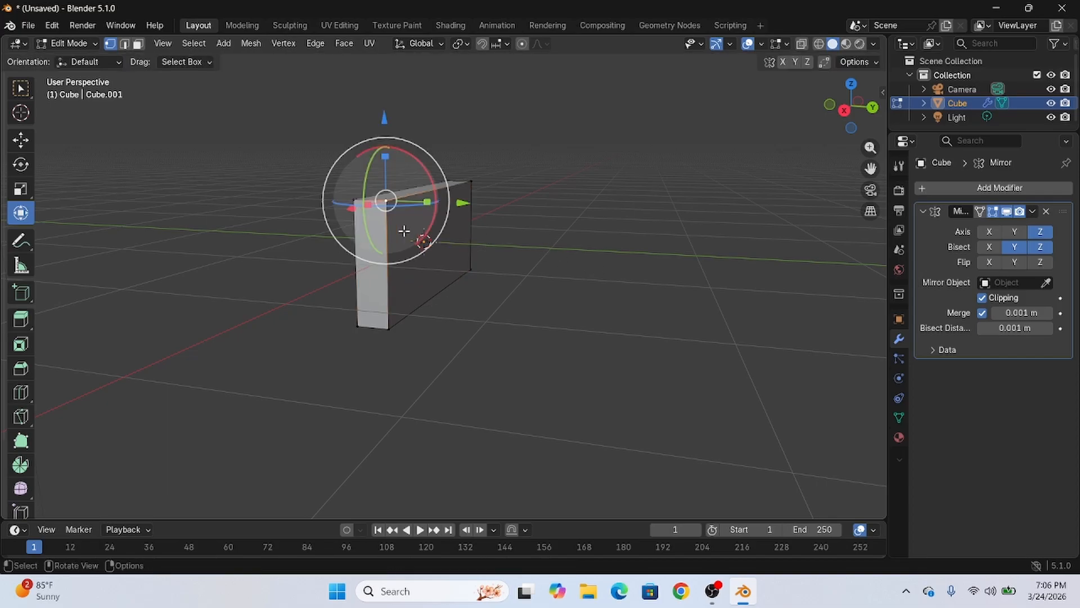
{"action": "left_click", "coordinate": [21, 392]}
{"action": "left_click_drag", "start_coordinate": [410, 253], "coordinate": [404, 208]}
{"action": "left_click_drag", "start_coordinate": [405, 257], "coordinate": [416, 263]}
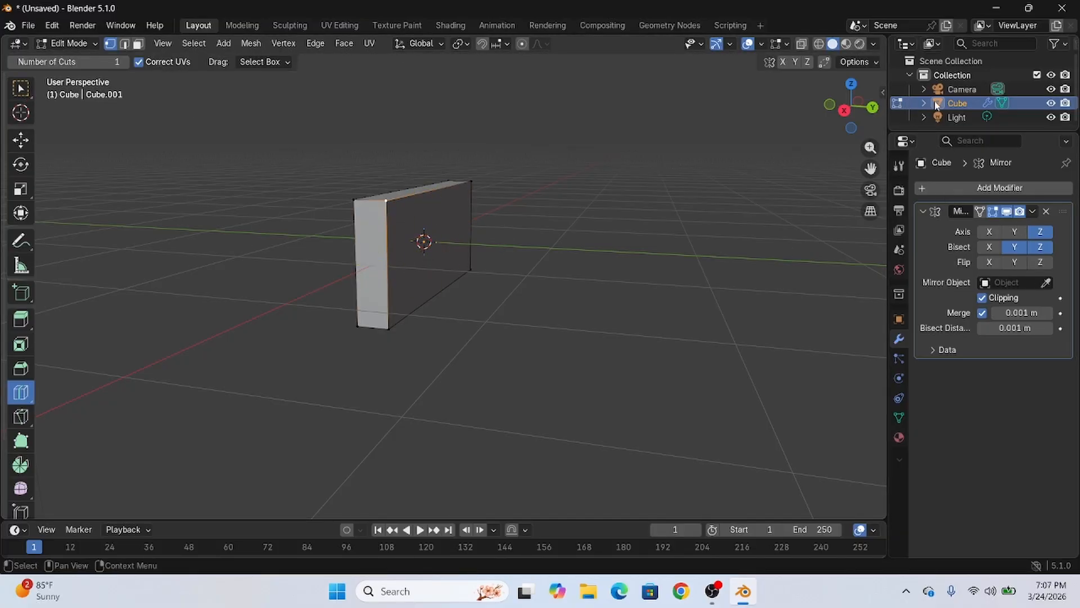
Step: Select the whole slab and move it along Z until its lower edge sits on the mirror plane
{"action": "left_click", "coordinate": [956, 103]}
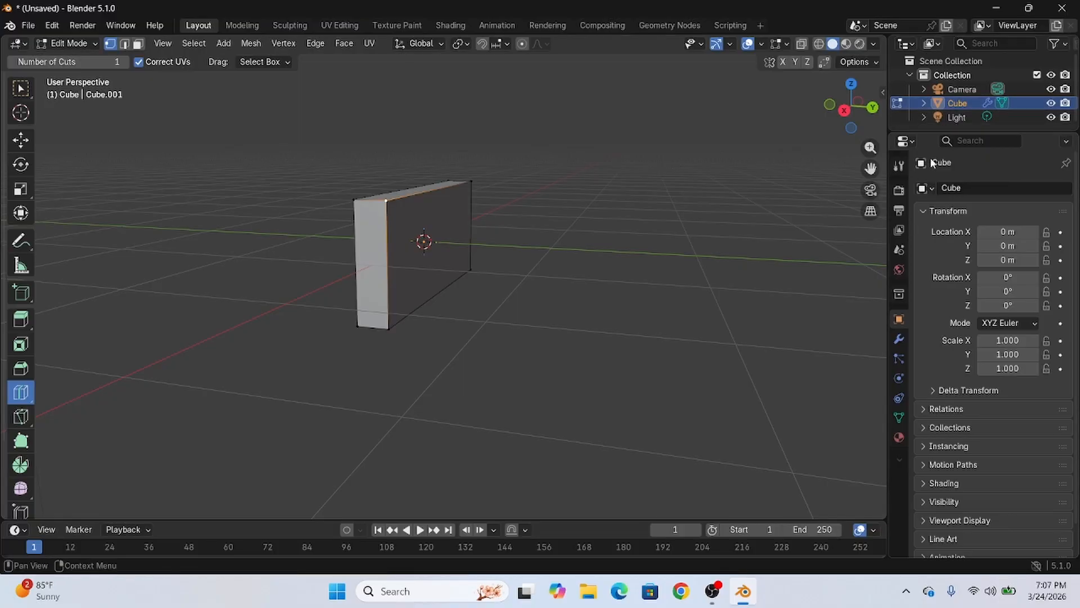
{"action": "key", "text": "a"}
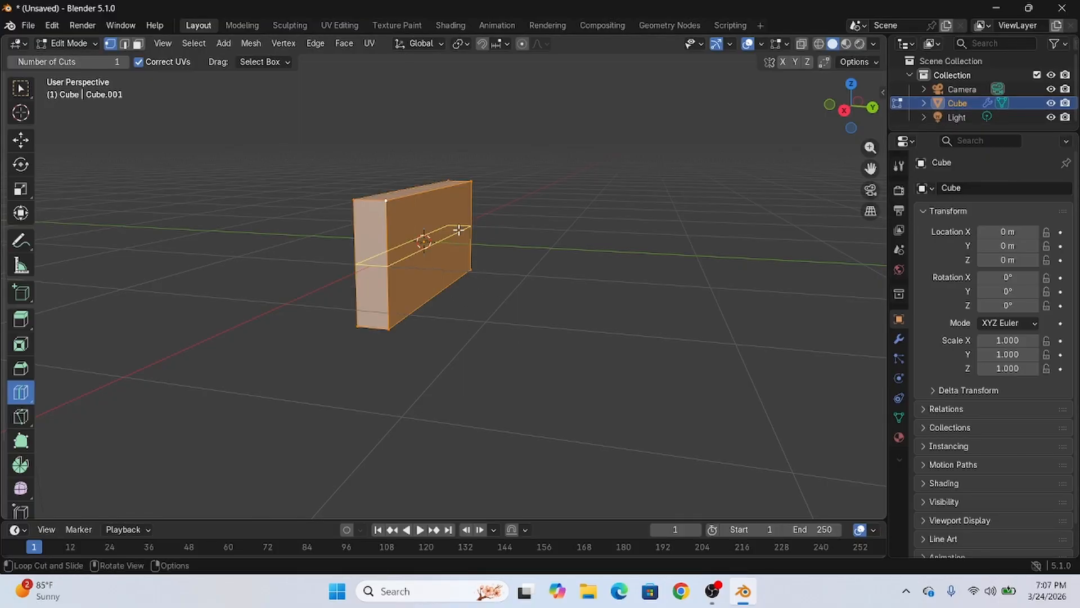
{"action": "left_click", "coordinate": [21, 213]}
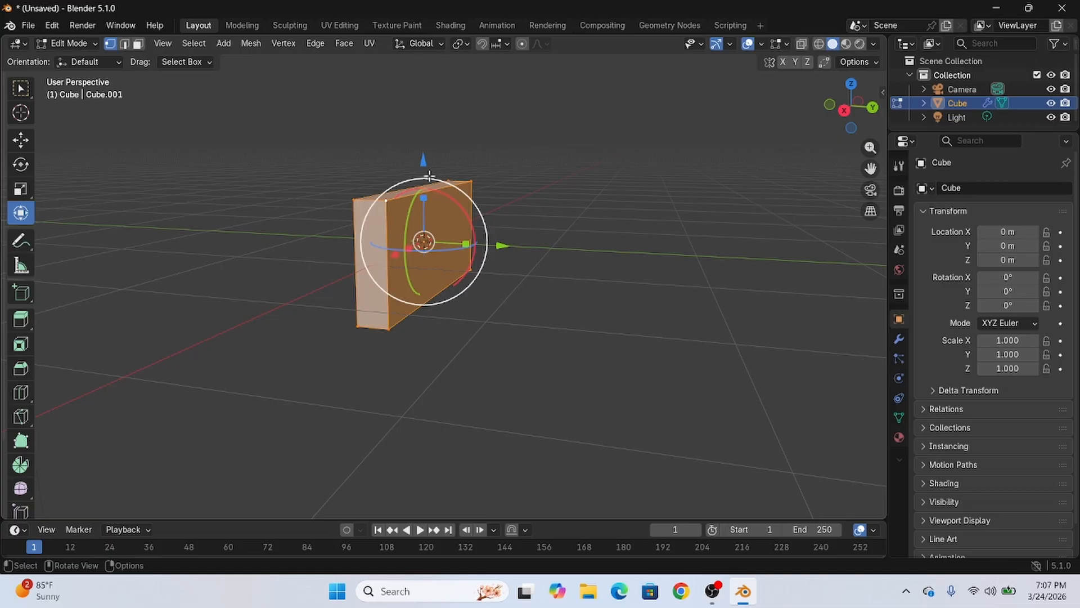
{"action": "left_click_drag", "start_coordinate": [424, 161], "coordinate": [426, 207]}
{"action": "left_click_drag", "start_coordinate": [423, 138], "coordinate": [424, 137]}
Step: Try a horizontal loop cut around the slab's upper half with an edge slide of -0.3, and undo it
{"action": "left_click", "coordinate": [21, 392]}
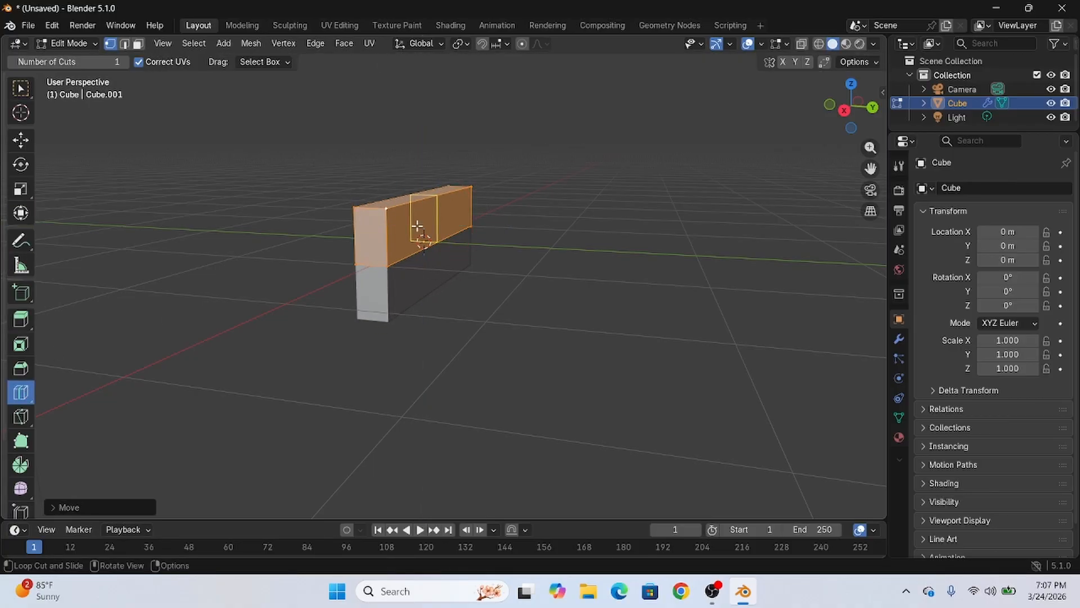
{"action": "left_click_drag", "start_coordinate": [380, 237], "coordinate": [384, 220]}
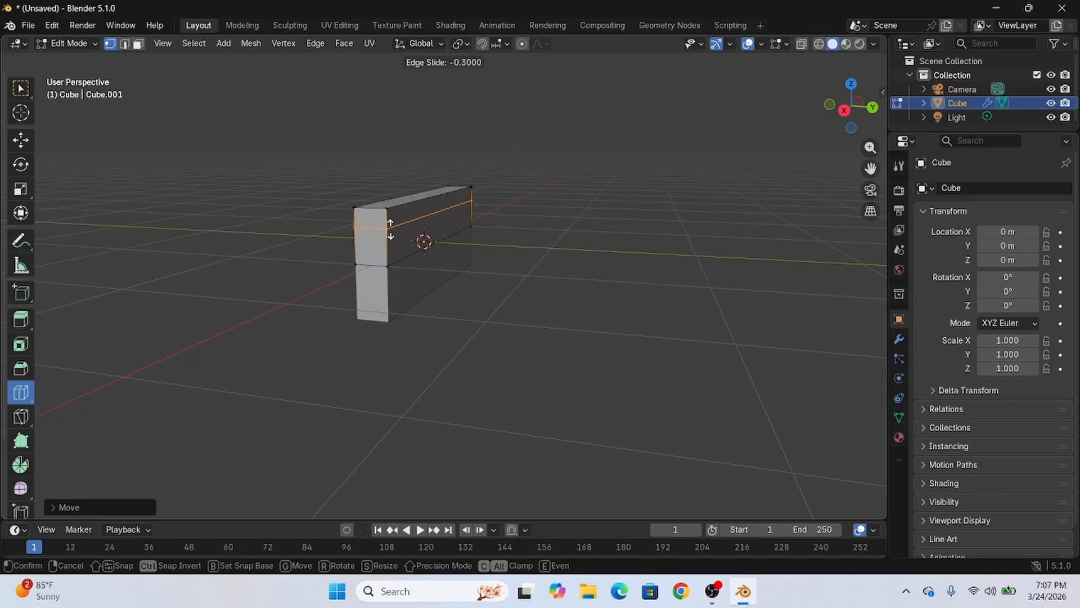
{"action": "left_click_drag", "start_coordinate": [390, 229], "coordinate": [391, 228]}
{"action": "mouse_move", "coordinate": [520, 258]}
{"action": "middle_mouse_down"}
{"action": "mouse_move", "coordinate": [612, 248]}
{"action": "mouse_move", "coordinate": [453, 316]}
{"action": "mouse_move", "coordinate": [485, 386]}
{"action": "mouse_move", "coordinate": [600, 257]}
{"action": "mouse_move", "coordinate": [527, 252]}
{"action": "middle_mouse_up"}
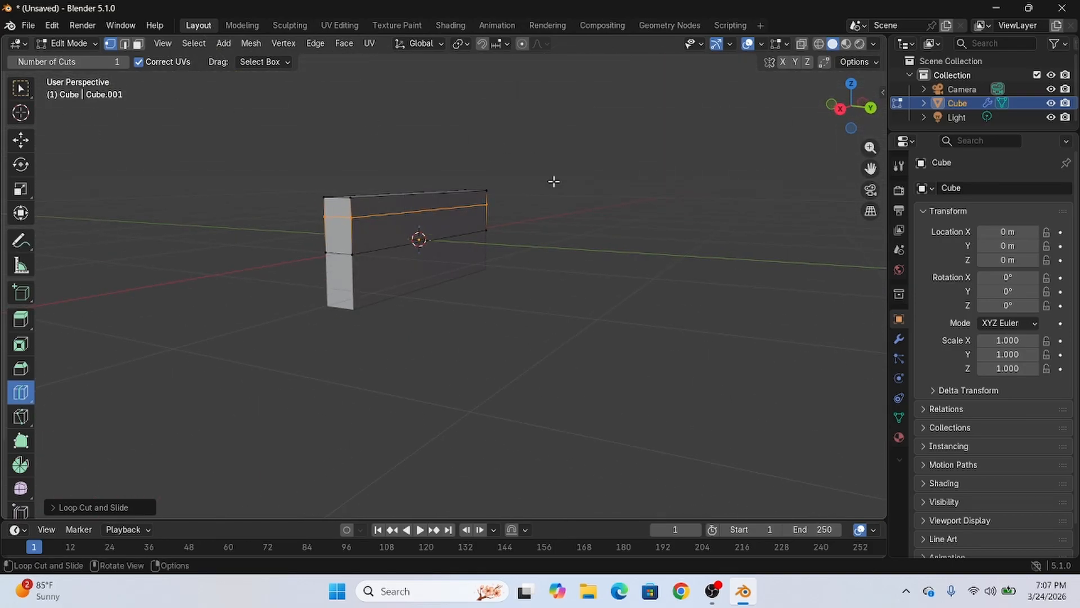
{"action": "middle_click_drag", "start_coordinate": [573, 167], "coordinate": [600, 143]}
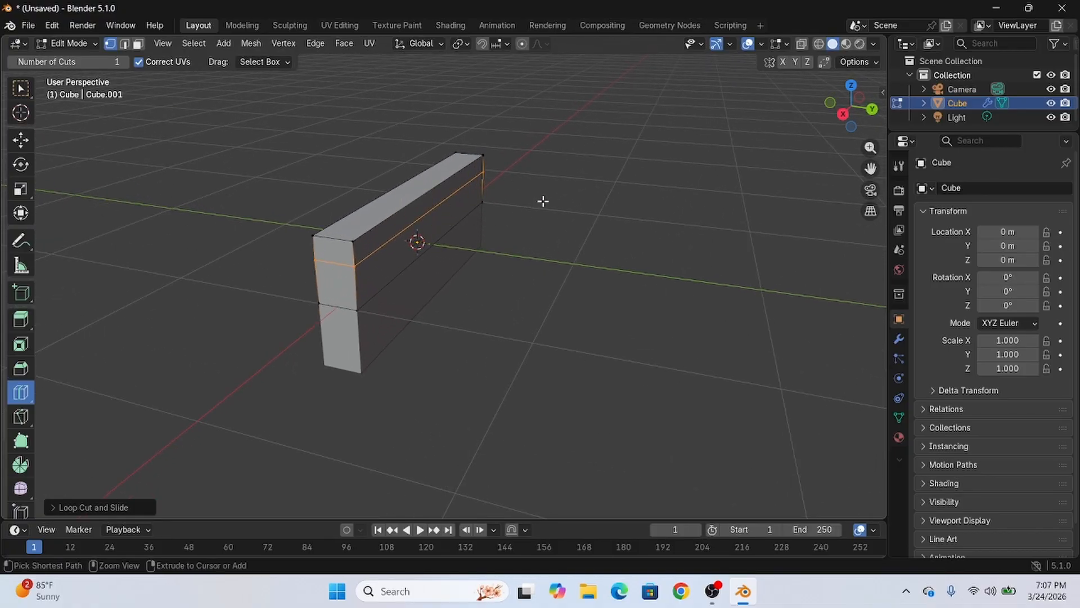
{"action": "key", "text": "ctrl+z"}
Step: Try a horizontal loop cut on the slab's upper half, sliding it towards the top edge to about -0.39
{"action": "left_click_drag", "start_coordinate": [349, 266], "coordinate": [342, 111]}
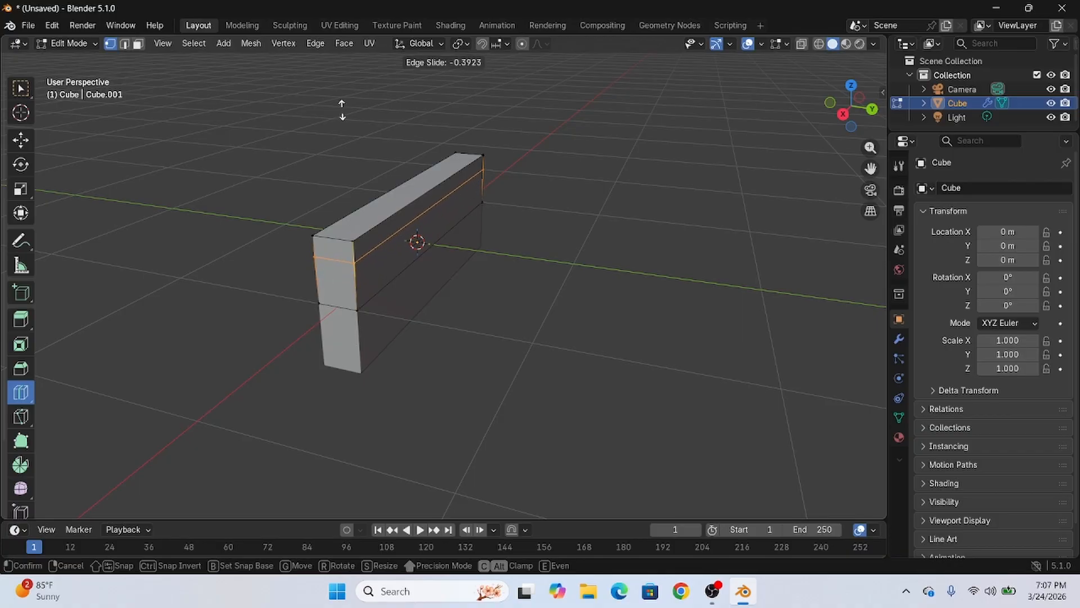
{"action": "left_click_drag", "start_coordinate": [327, 158], "coordinate": [328, 264]}
{"action": "left_click", "coordinate": [460, 257]}
{"action": "middle_click_drag", "start_coordinate": [458, 255], "coordinate": [513, 220]}
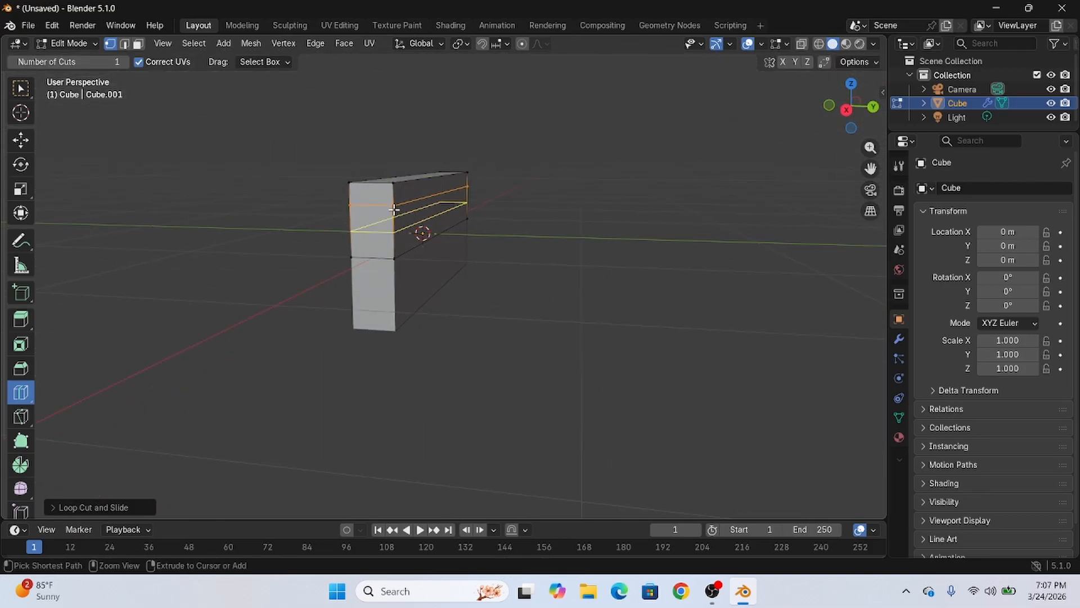
Step: Add a horizontal loop cut around the slab's upper half with an edge slide of -0.3 towards the top
{"action": "left_click_drag", "start_coordinate": [394, 207], "coordinate": [394, 198]}
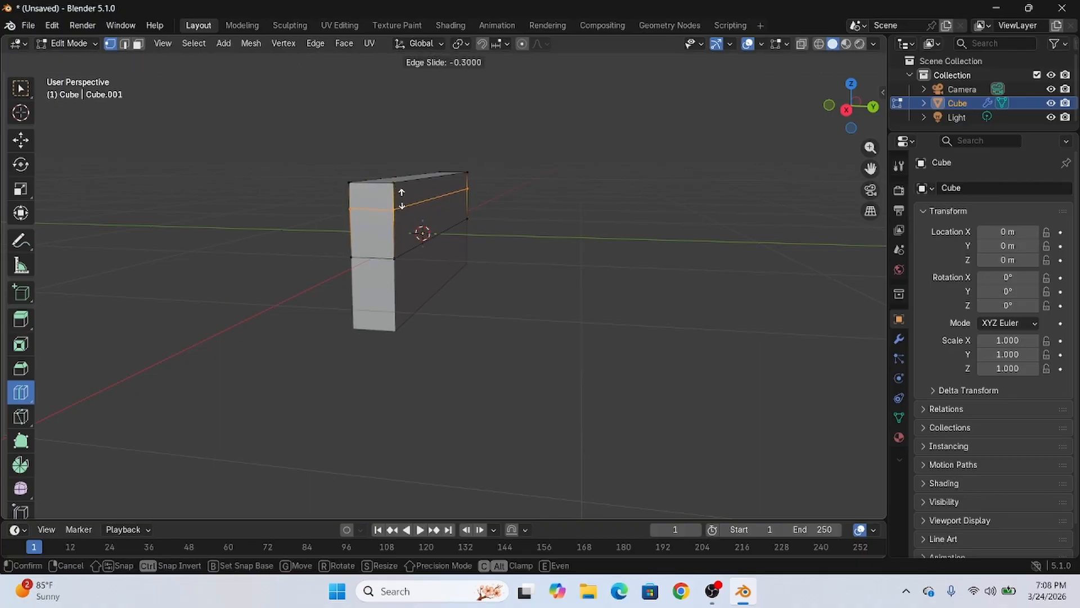
{"action": "left_click_drag", "start_coordinate": [402, 199], "coordinate": [424, 231], "text": "ctrl"}
{"action": "middle_click_drag", "start_coordinate": [566, 236], "coordinate": [547, 248]}
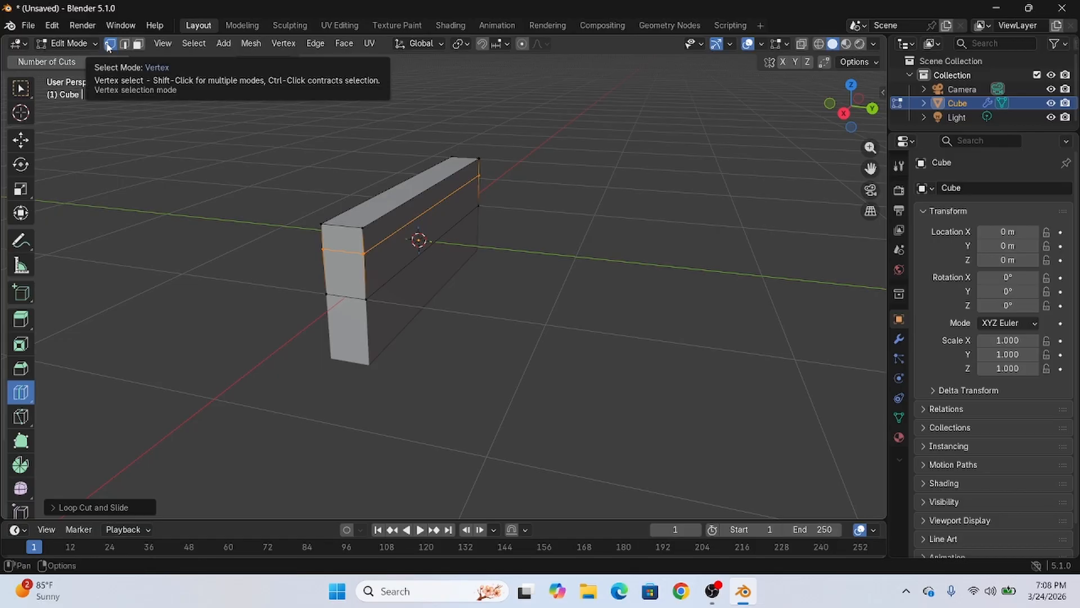
Step: Try to move the slab's upper front corner vertex outward and upward, and undo it
{"action": "left_click", "coordinate": [21, 139]}
{"action": "left_click_drag", "start_coordinate": [417, 237], "coordinate": [498, 261]}
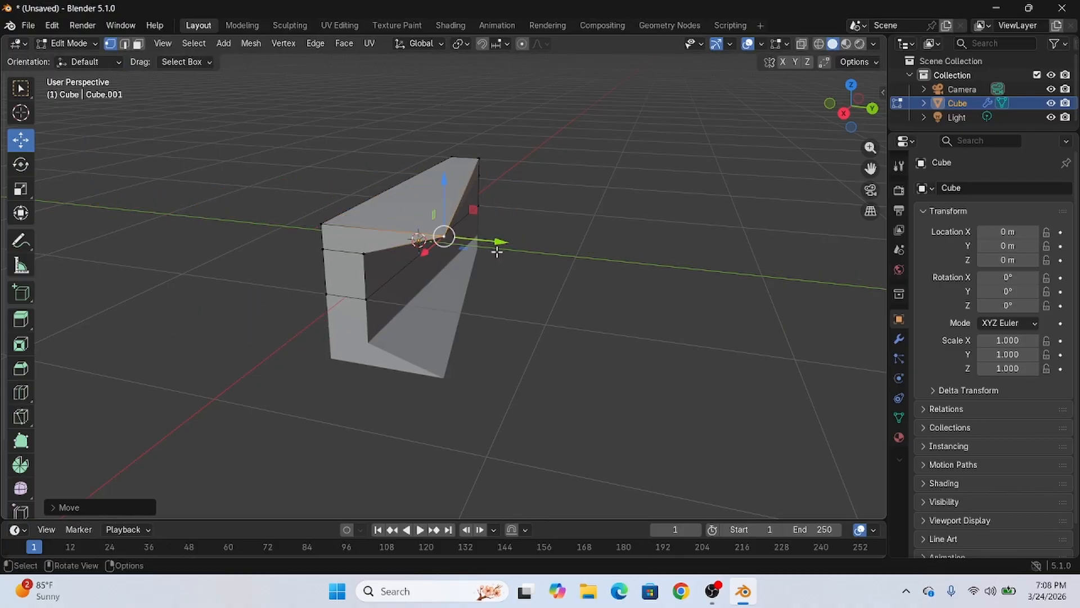
{"action": "key", "text": "g"}
{"action": "key", "text": "Escape"}
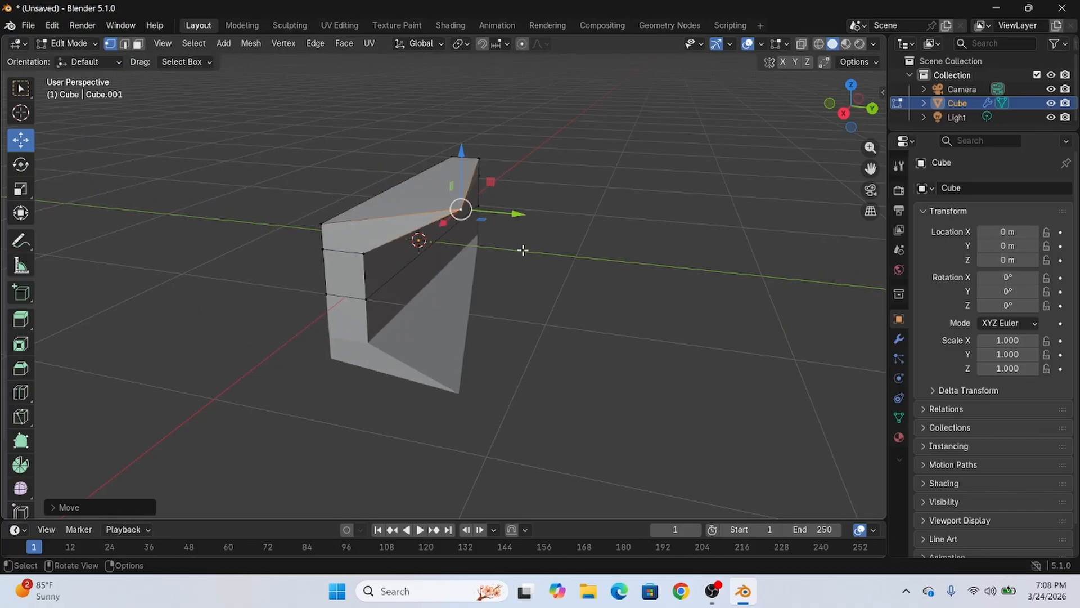
Step: Try pulling the slab's long upper edge outward along Y and moving it freely, and undo these moves
{"action": "left_click", "coordinate": [124, 45]}
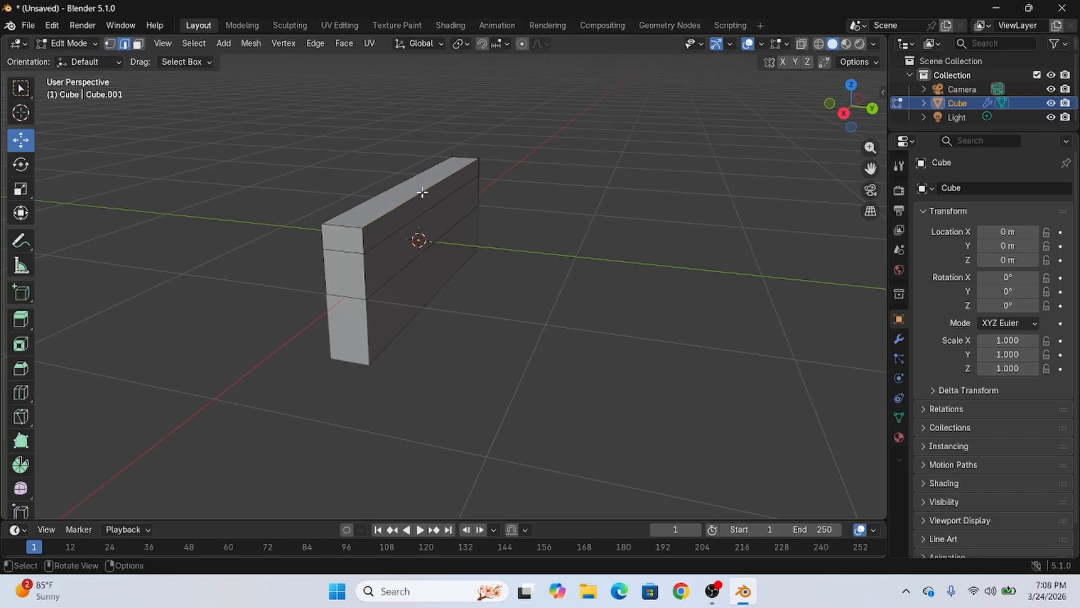
{"action": "left_click", "coordinate": [422, 192]}
{"action": "key", "text": "e"}
{"action": "key", "text": "y"}
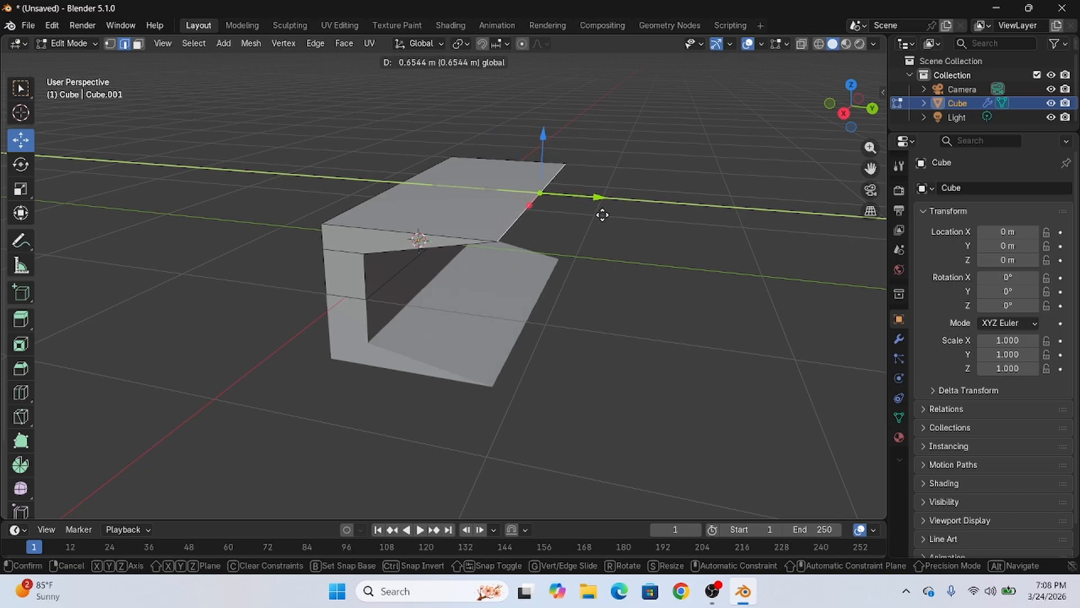
{"action": "left_click", "coordinate": [562, 193]}
{"action": "key", "text": "g"}
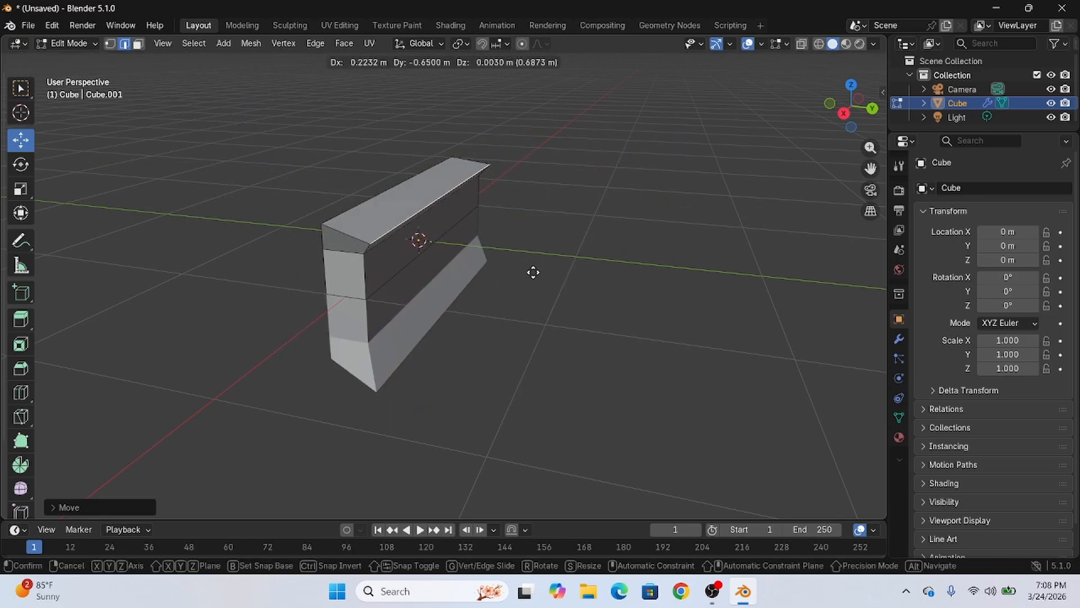
{"action": "left_click", "coordinate": [587, 210]}
{"action": "key", "text": "ctrl+z"}
{"action": "key", "text": "3"}
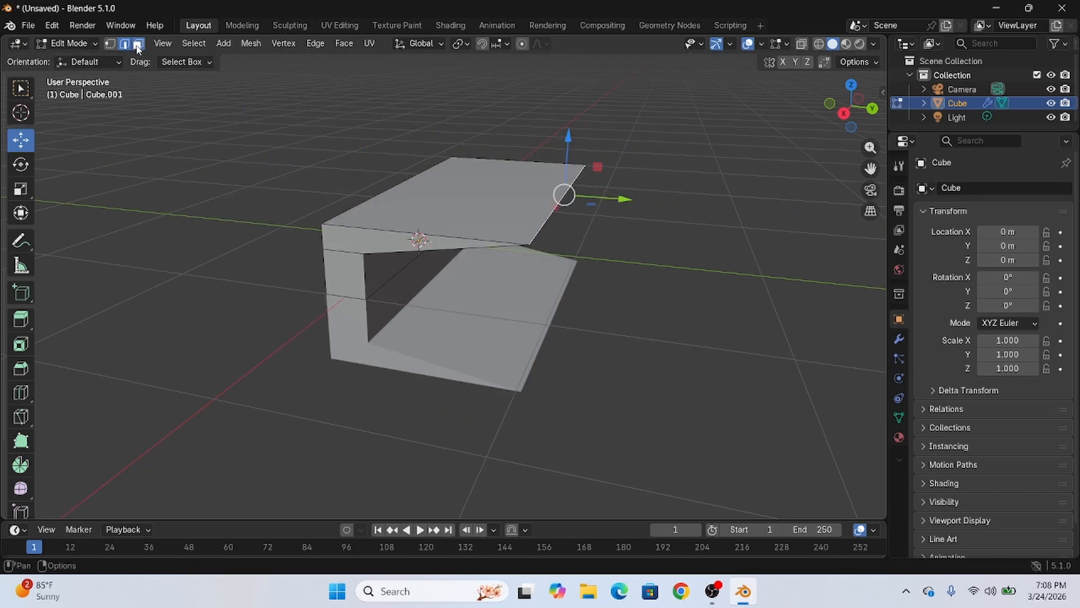
{"action": "key", "text": "ctrl+z"}
{"action": "key", "text": "ctrl+z"}
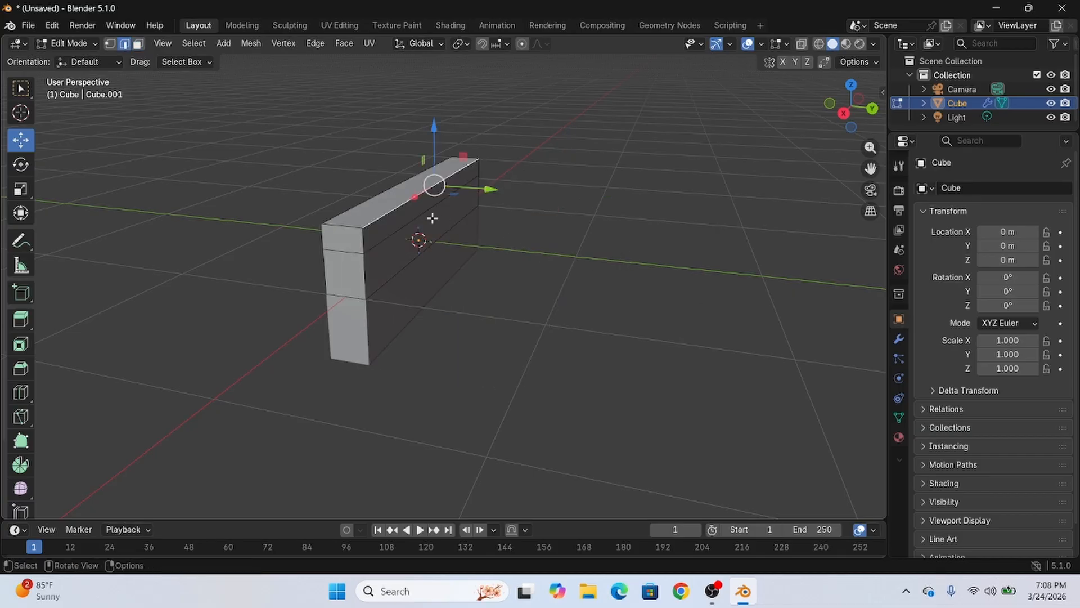
Step: Extrude the slab's narrow upper side face outward along Y into a wide panel, and move the end face slightly back
{"action": "left_click", "coordinate": [372, 202]}
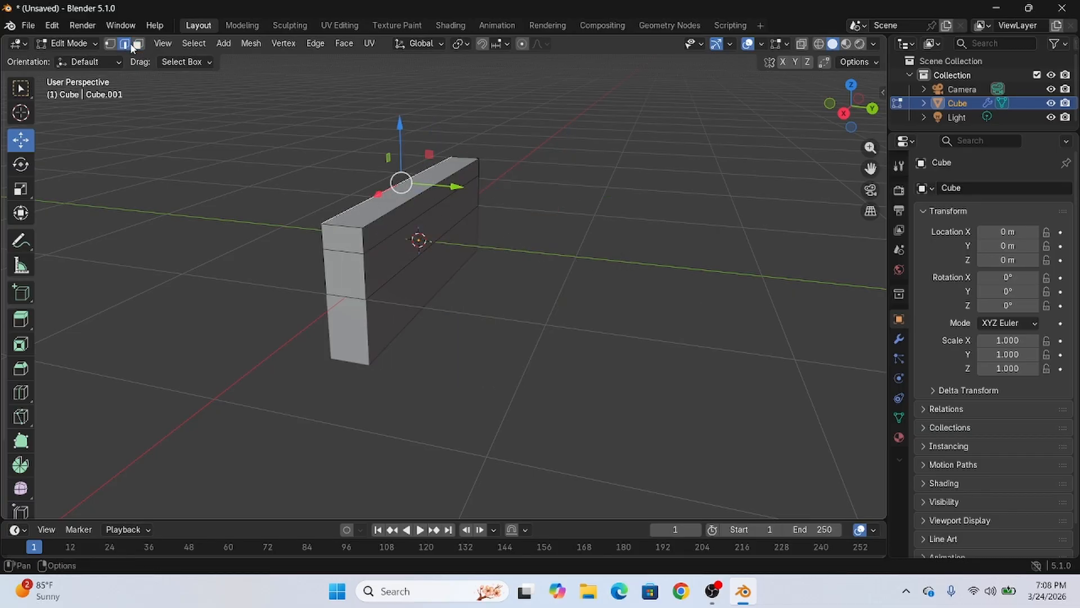
{"action": "key", "text": "3"}
{"action": "left_click", "coordinate": [401, 215]}
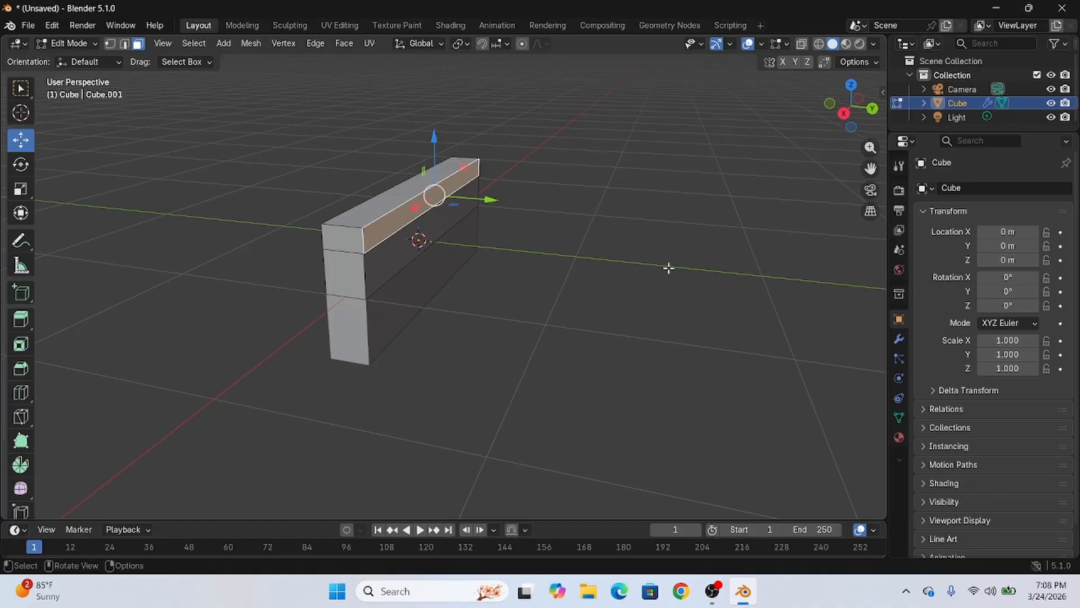
{"action": "key", "text": "e"}
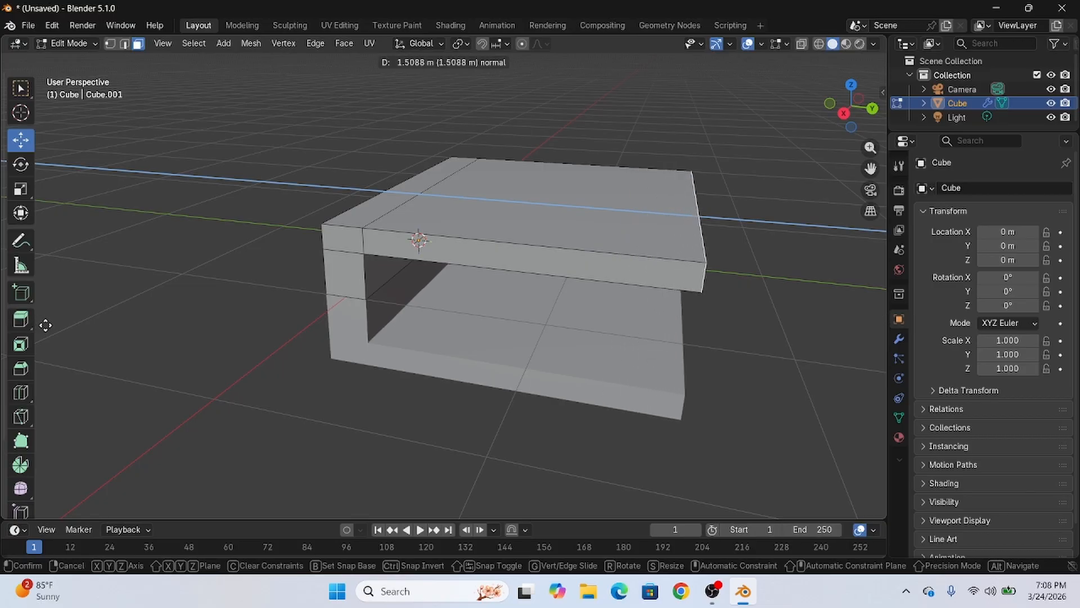
{"action": "left_click", "coordinate": [94, 331]}
{"action": "middle_click_drag", "start_coordinate": [315, 357], "coordinate": [319, 446]}
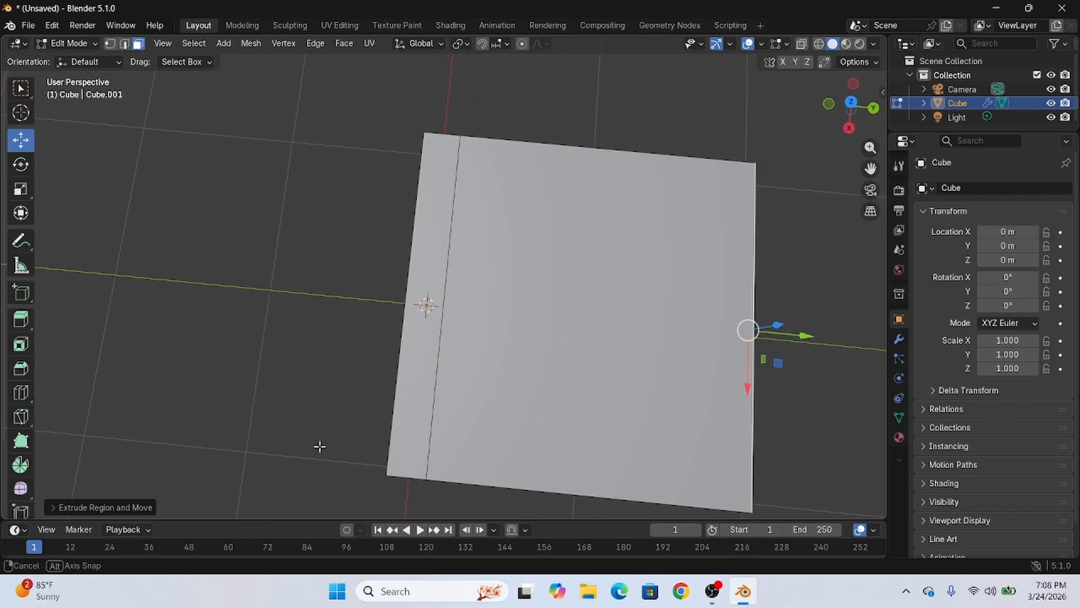
{"action": "left_click_drag", "start_coordinate": [808, 309], "coordinate": [777, 319]}
{"action": "middle_click_drag", "start_coordinate": [777, 320], "coordinate": [766, 262]}
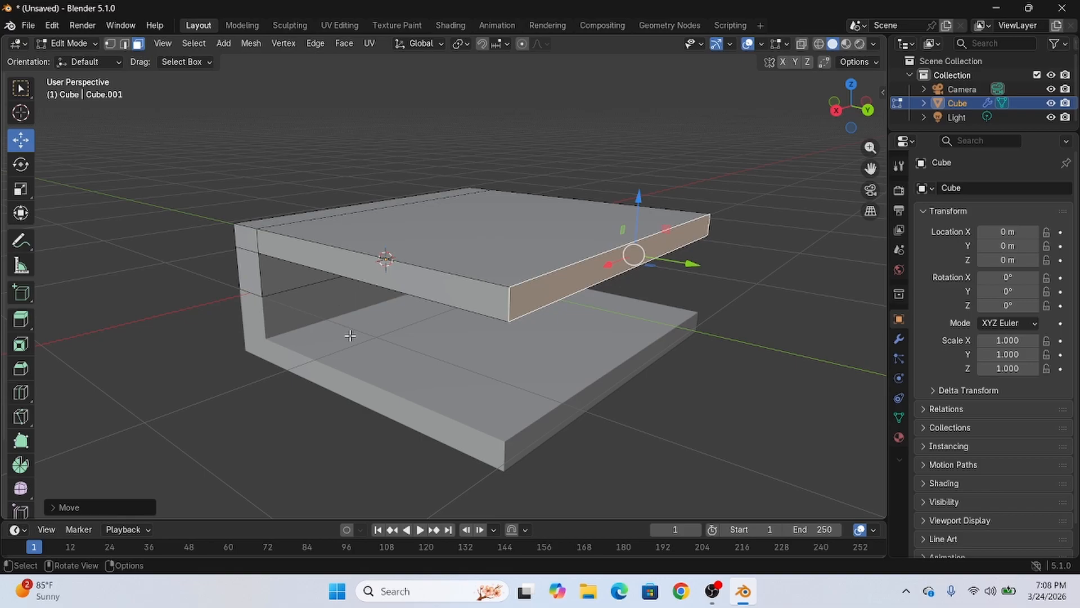
{"action": "key", "text": "1"}
{"action": "key", "text": "2"}
{"action": "key", "text": "3"}
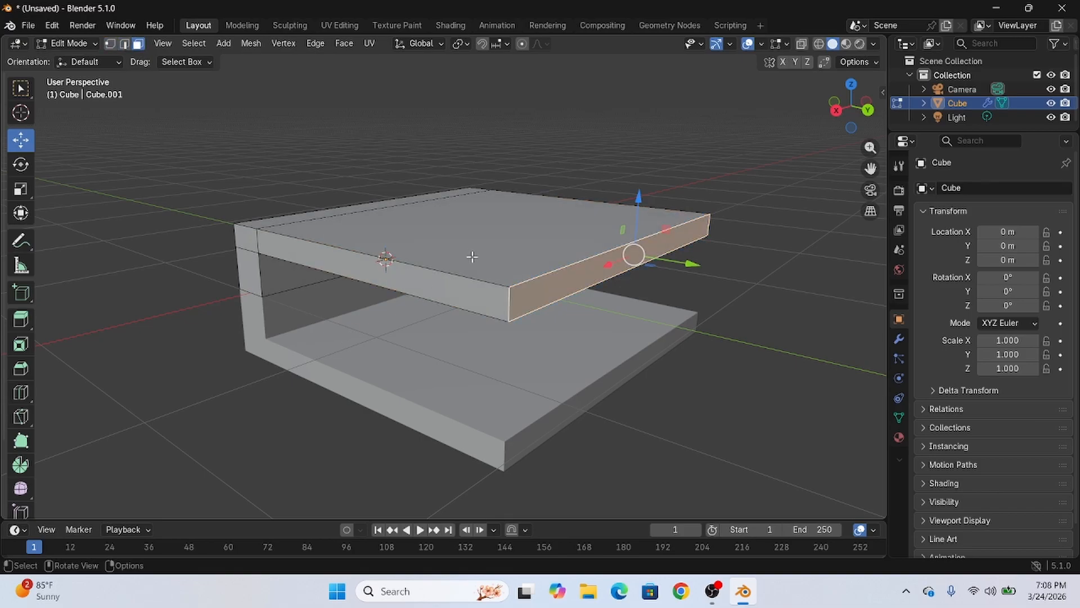
Step: Add two loop cuts running along Y on the upper panel, one close to each of its X-side edges
{"action": "middle_click_drag", "start_coordinate": [634, 193], "coordinate": [731, 259]}
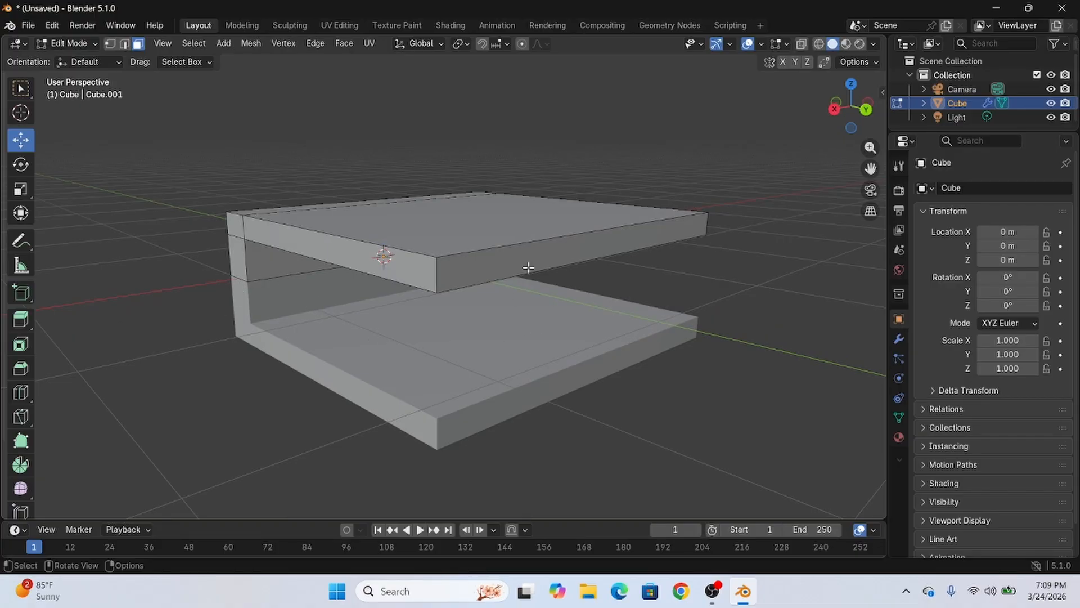
{"action": "left_click", "coordinate": [20, 392]}
{"action": "middle_click_drag", "start_coordinate": [591, 270], "coordinate": [601, 341]}
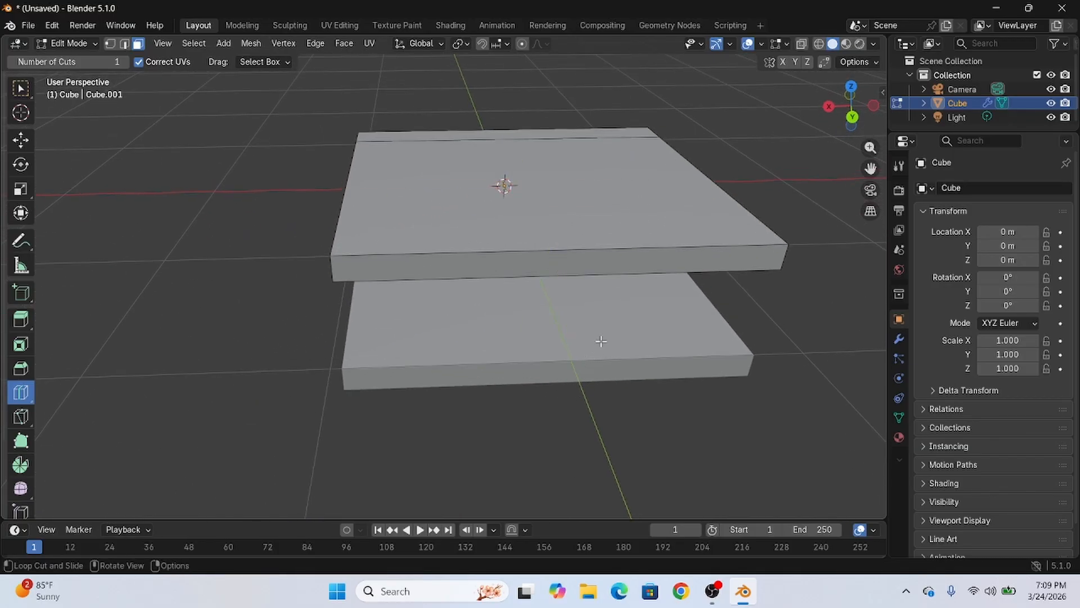
{"action": "middle_click_drag", "start_coordinate": [720, 383], "coordinate": [446, 118]}
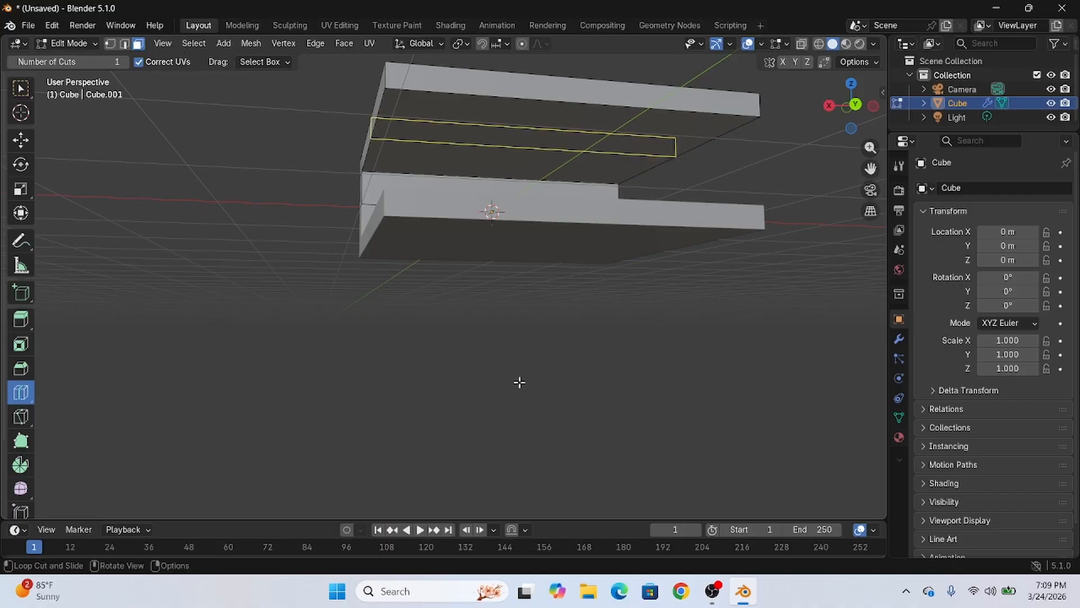
{"action": "middle_click_drag", "start_coordinate": [518, 381], "coordinate": [383, 264]}
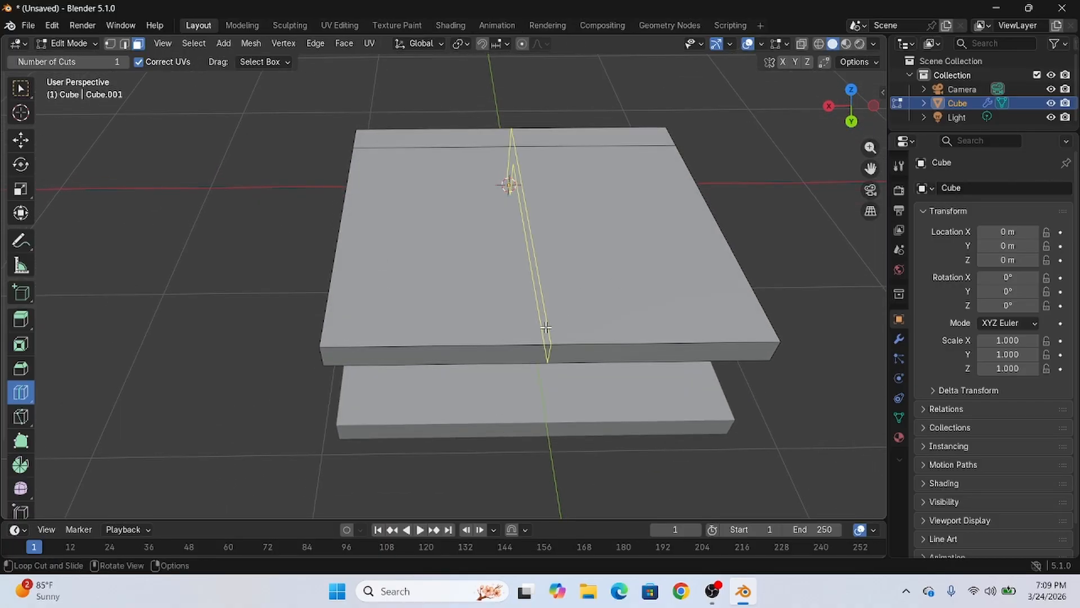
{"action": "left_click_drag", "start_coordinate": [542, 326], "coordinate": [373, 338]}
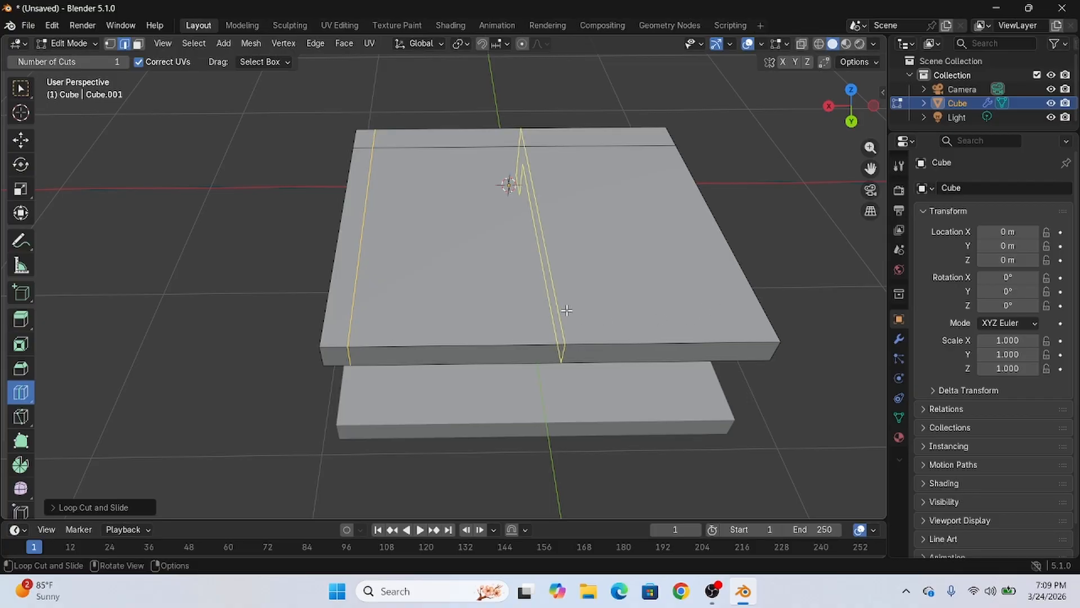
{"action": "left_click_drag", "start_coordinate": [562, 315], "coordinate": [754, 331]}
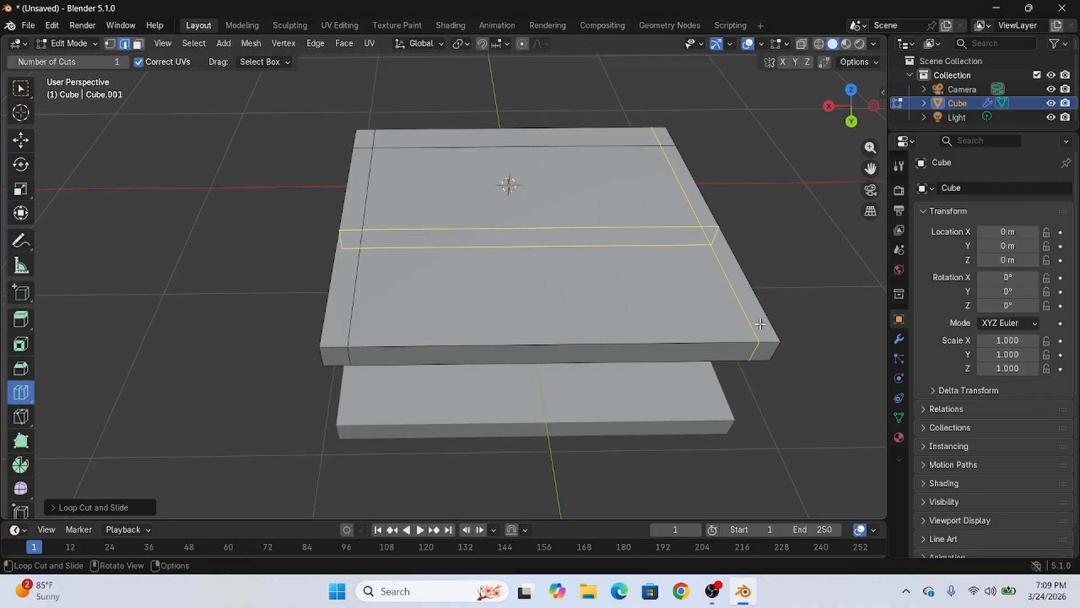
Step: Add a loop cut running along X on the upper panel, sliding it close to the panel's free outer edge
{"action": "middle_click_drag", "start_coordinate": [754, 330], "coordinate": [490, 302]}
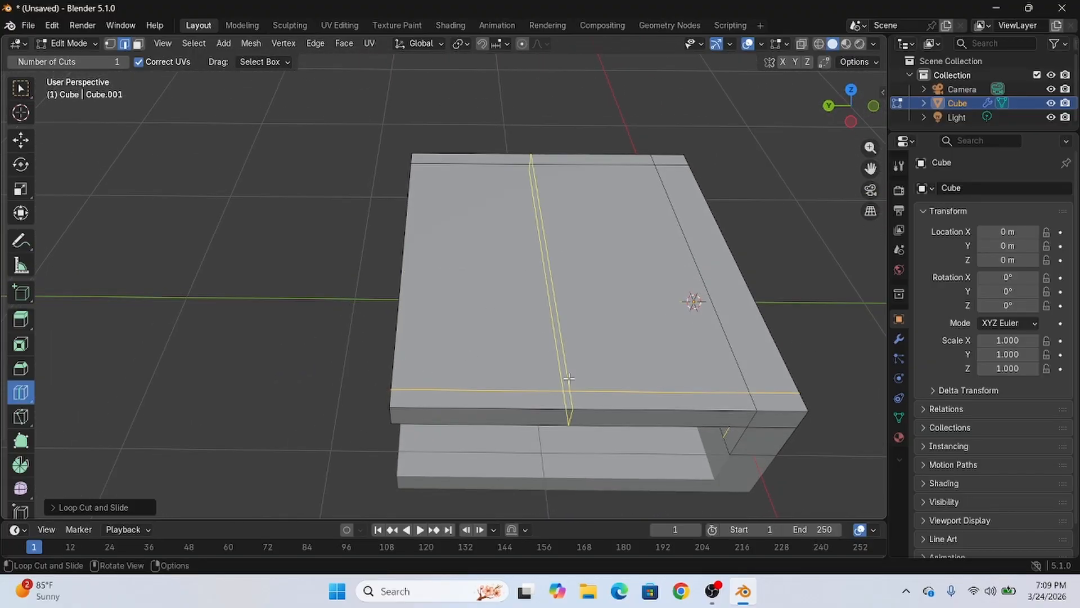
{"action": "left_click", "coordinate": [522, 363]}
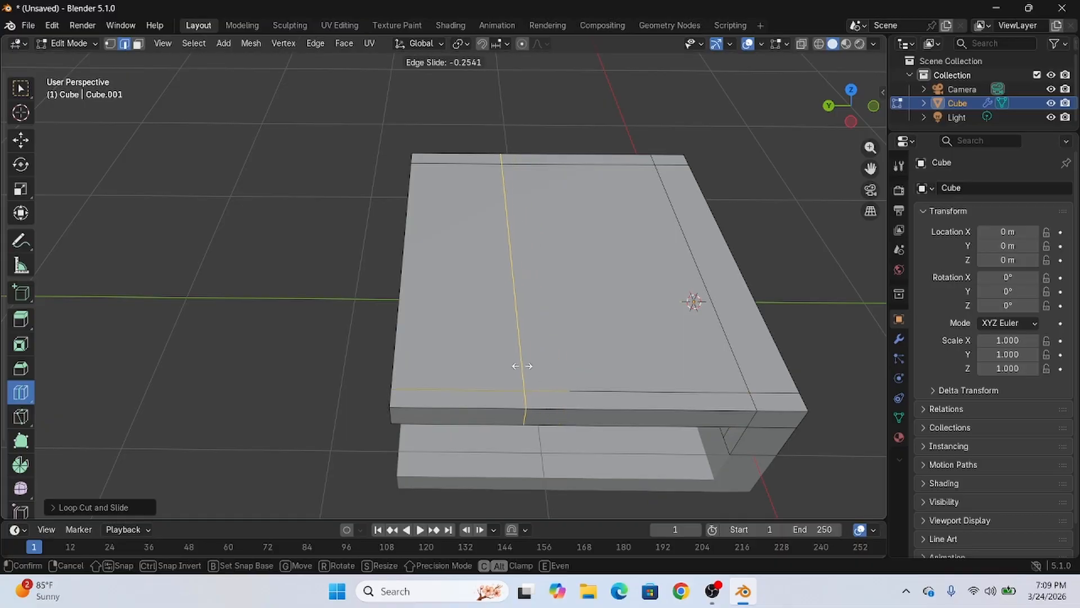
{"action": "left_click_drag", "start_coordinate": [413, 362], "coordinate": [415, 364]}
{"action": "left_click", "coordinate": [415, 365]}
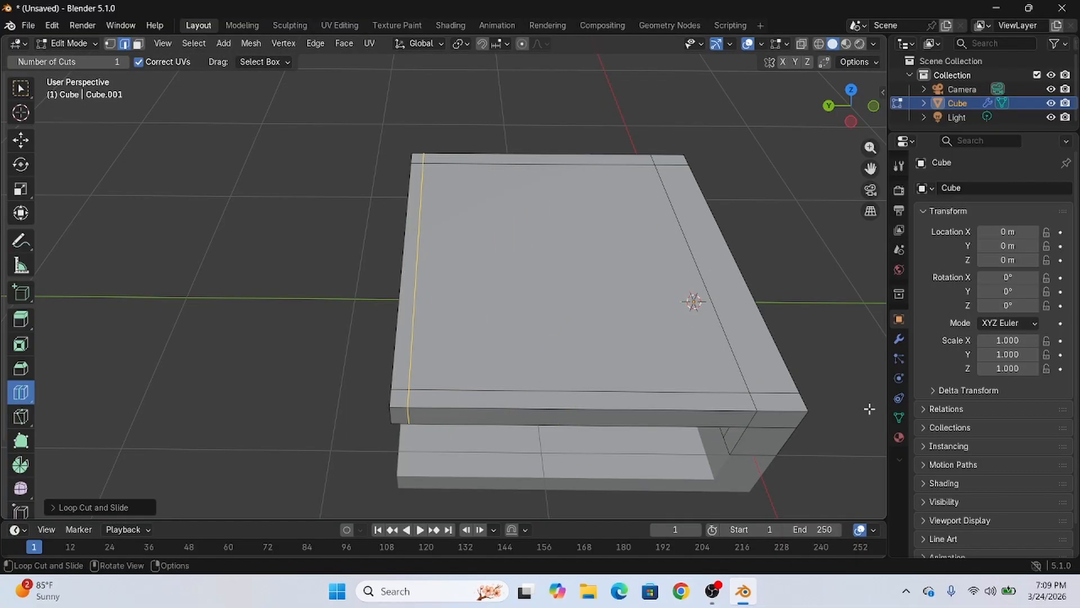
Step: Select all outer faces of the back wall and move them inward along Y to make the wall thinner
{"action": "mouse_move", "coordinate": [694, 298]}
{"action": "middle_mouse_down"}
{"action": "mouse_move", "coordinate": [818, 339]}
{"action": "mouse_move", "coordinate": [712, 382]}
{"action": "mouse_move", "coordinate": [581, 400]}
{"action": "mouse_move", "coordinate": [538, 391]}
{"action": "mouse_move", "coordinate": [579, 209]}
{"action": "mouse_move", "coordinate": [626, 338]}
{"action": "mouse_move", "coordinate": [704, 270]}
{"action": "mouse_move", "coordinate": [684, 285]}
{"action": "mouse_move", "coordinate": [630, 246]}
{"action": "mouse_move", "coordinate": [625, 263]}
{"action": "mouse_move", "coordinate": [699, 284]}
{"action": "middle_mouse_up"}
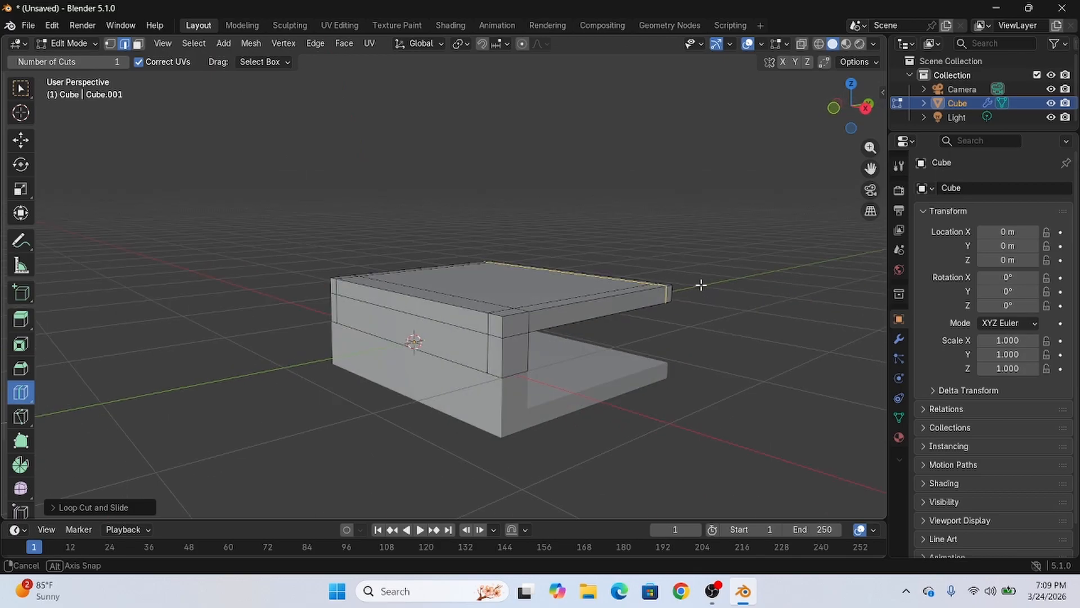
{"action": "key", "text": "3"}
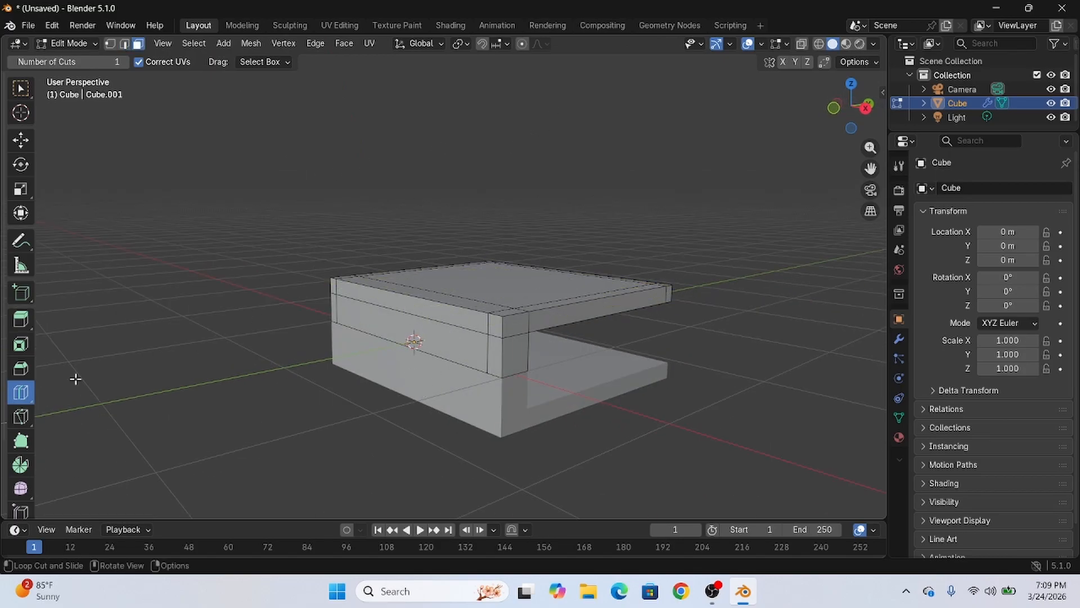
{"action": "left_click", "coordinate": [29, 140]}
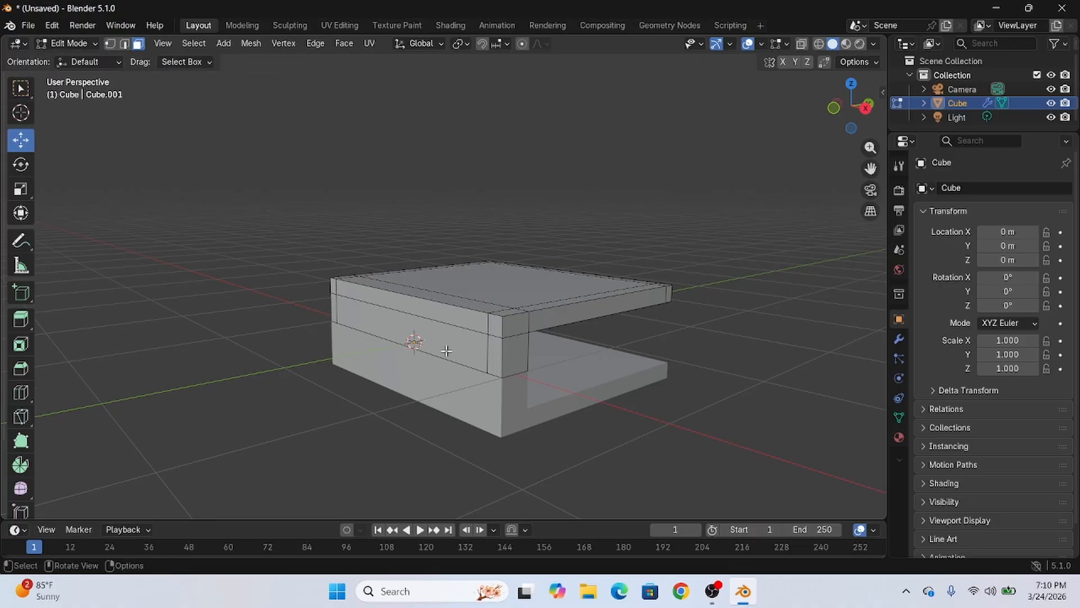
{"action": "left_click", "coordinate": [462, 345]}
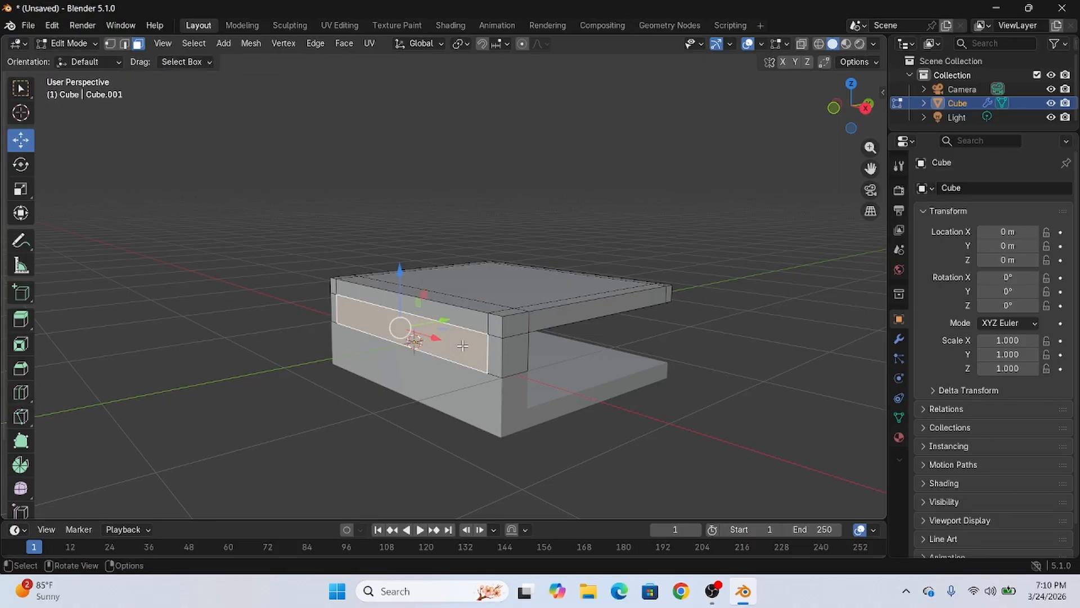
{"action": "left_click", "coordinate": [491, 329], "text": "shift"}
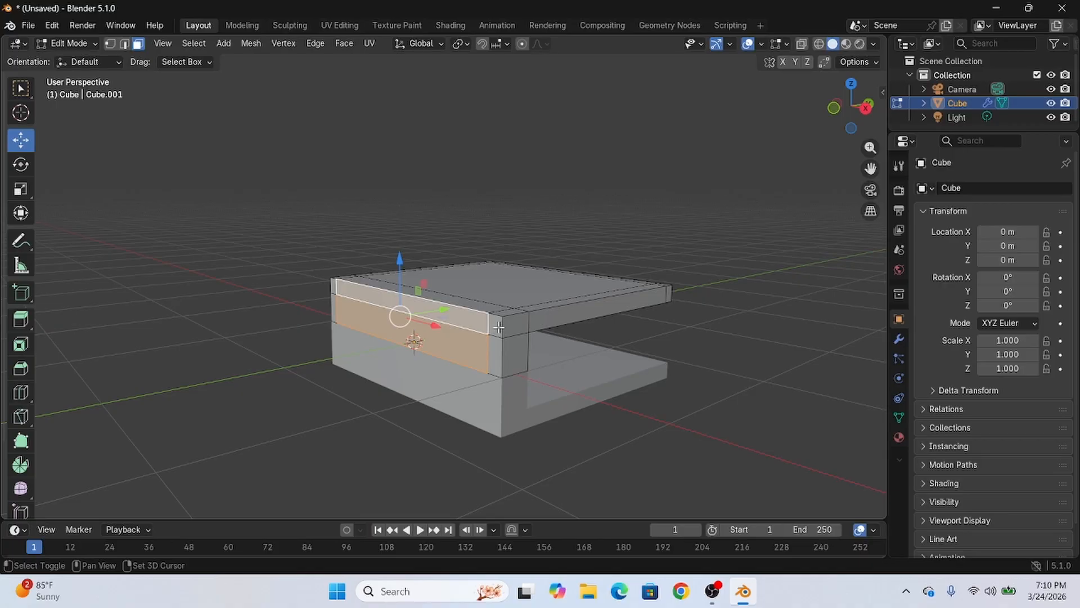
{"action": "left_click", "coordinate": [497, 327], "text": "shift"}
{"action": "left_click", "coordinate": [495, 352], "text": "shift"}
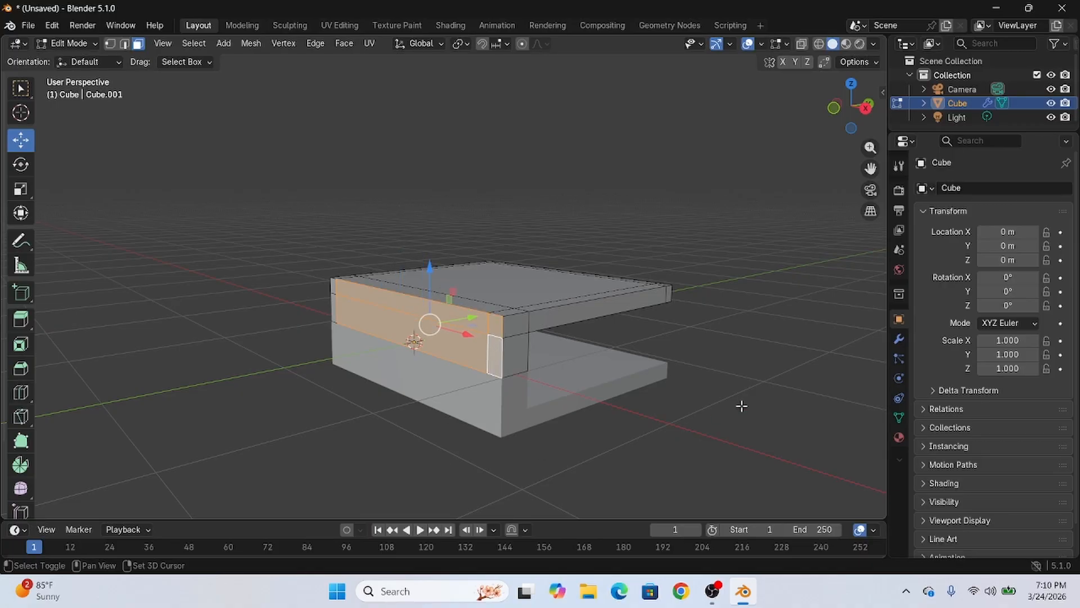
{"action": "left_click", "coordinate": [333, 287], "text": "shift"}
{"action": "middle_click_drag", "start_coordinate": [687, 441], "coordinate": [482, 346]}
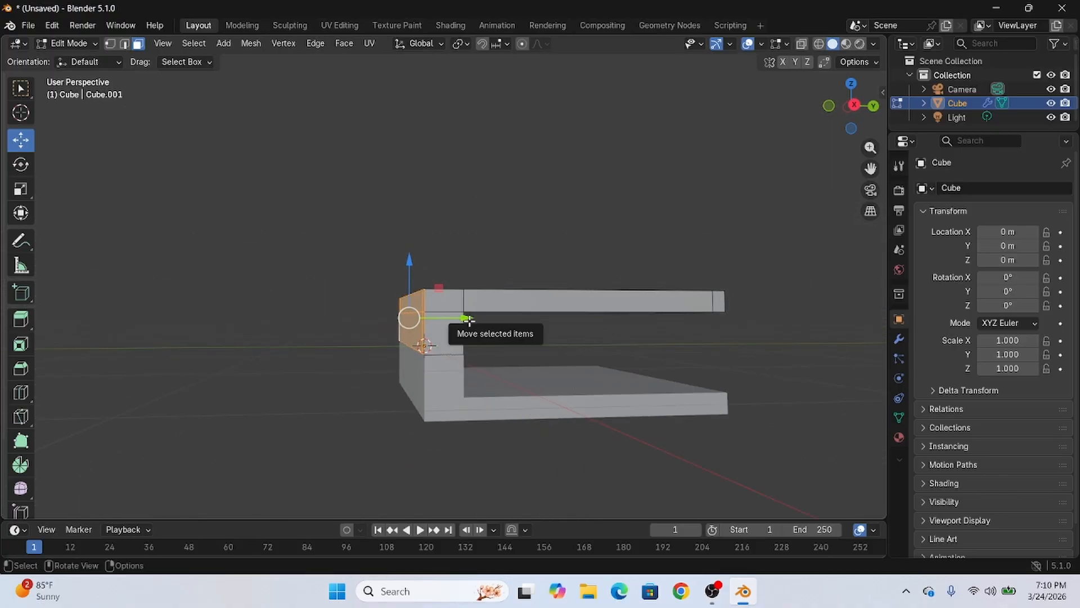
{"action": "mouse_move", "coordinate": [469, 318]}
{"action": "left_mouse_down"}
{"action": "mouse_move", "coordinate": [484, 319]}
{"action": "mouse_move", "coordinate": [481, 328]}
{"action": "left_mouse_up"}
{"action": "middle_click_drag", "start_coordinate": [559, 355], "coordinate": [481, 325]}
{"action": "left_click_drag", "start_coordinate": [480, 321], "coordinate": [479, 322]}
Step: Extrude the large inner face on the upper panel's underside down to the mirror plane, and show the model in wireframe
{"action": "middle_click_drag", "start_coordinate": [615, 342], "coordinate": [770, 305]}
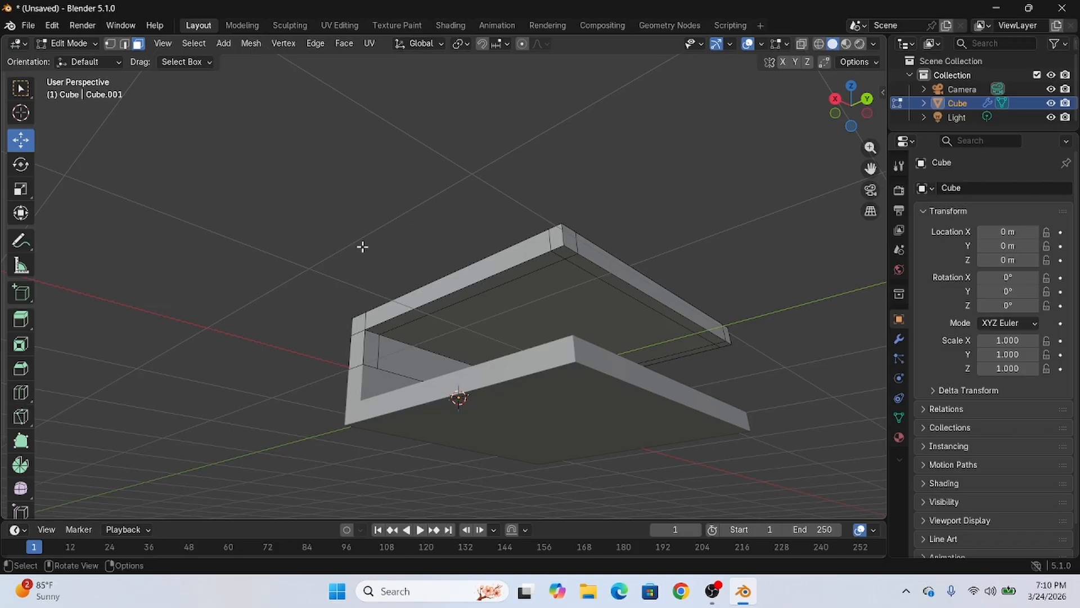
{"action": "middle_click_drag", "start_coordinate": [396, 178], "coordinate": [419, 176]}
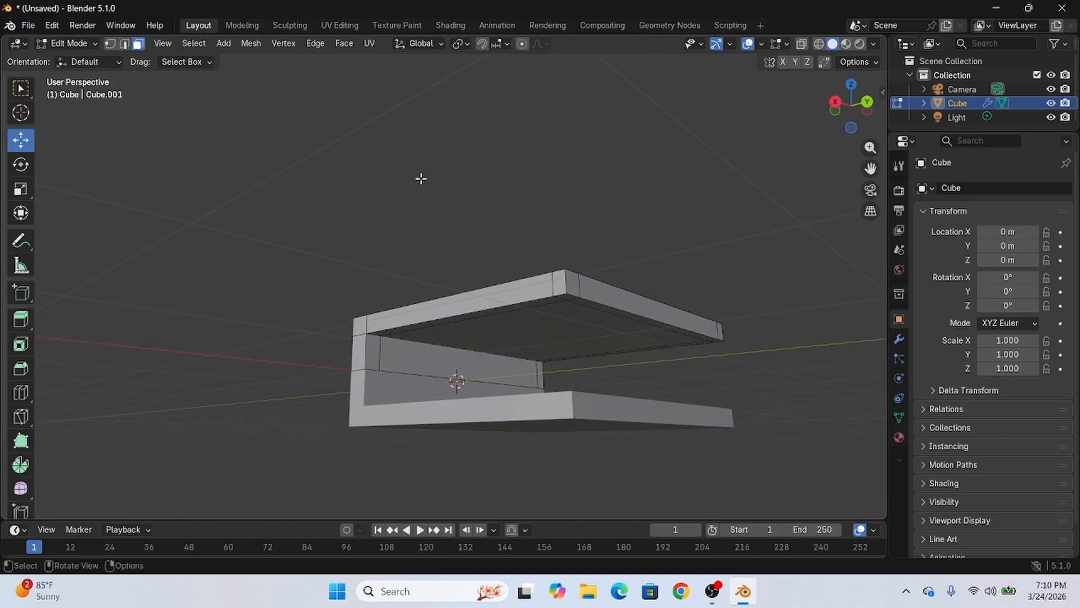
{"action": "left_click", "coordinate": [506, 338]}
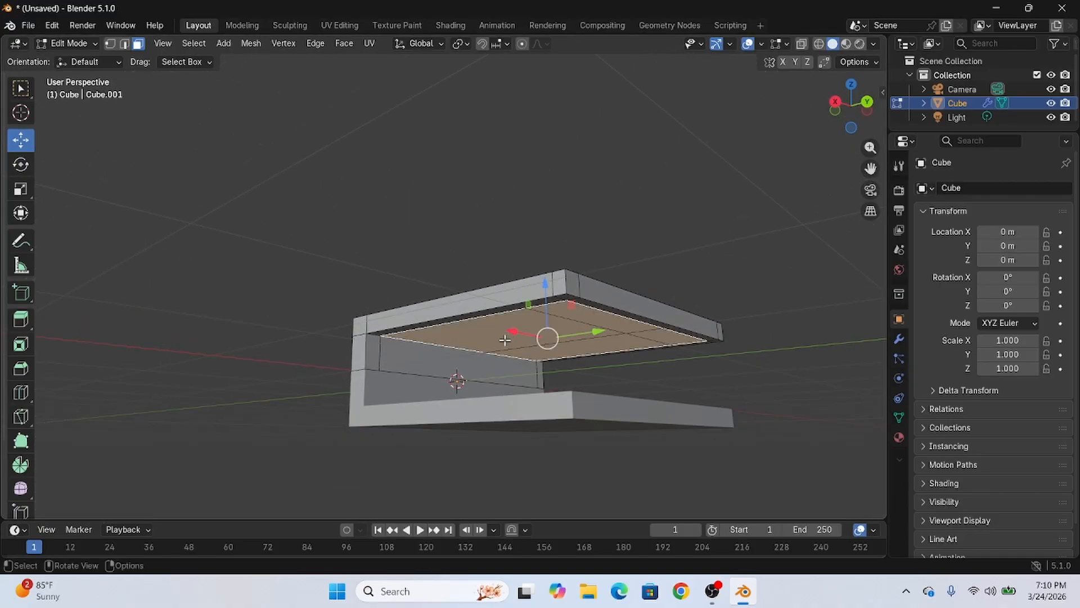
{"action": "key", "text": "e"}
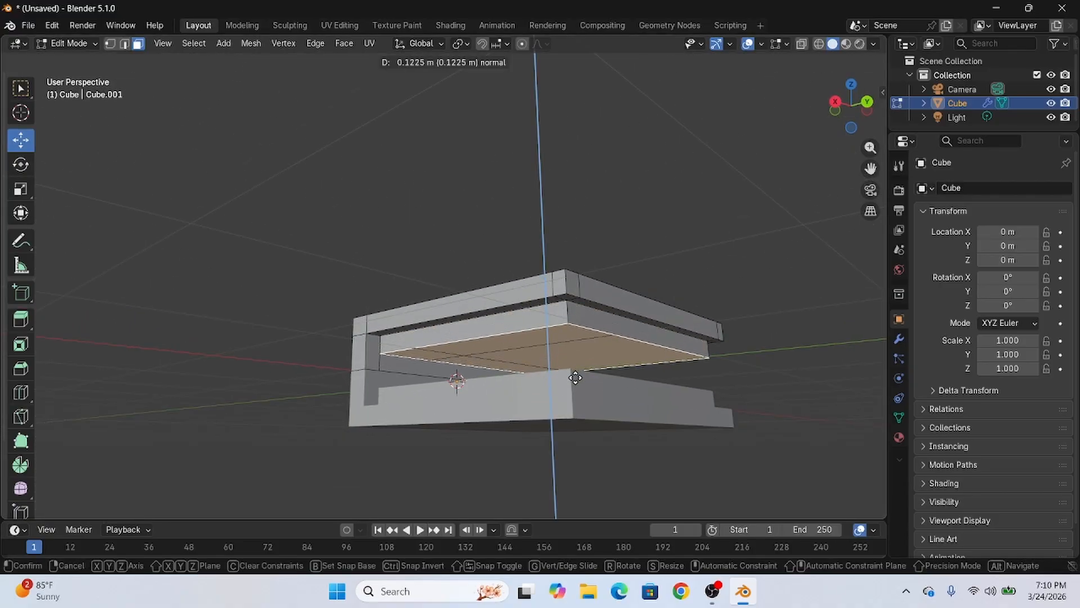
{"action": "left_click", "coordinate": [578, 430]}
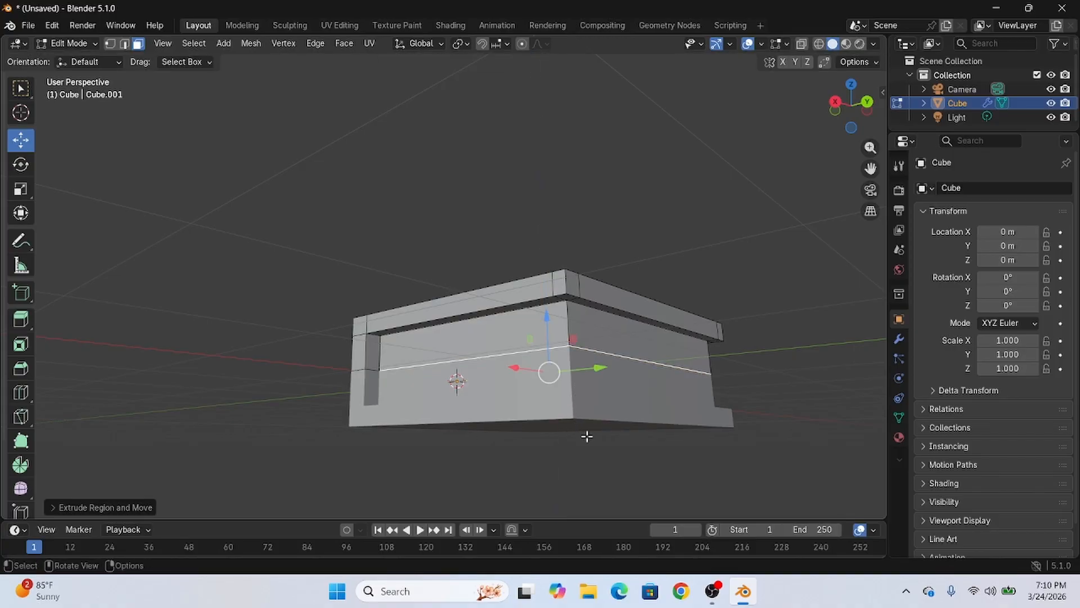
{"action": "mouse_move", "coordinate": [732, 356]}
{"action": "middle_mouse_down"}
{"action": "mouse_move", "coordinate": [757, 397]}
{"action": "mouse_move", "coordinate": [750, 306]}
{"action": "mouse_move", "coordinate": [762, 287]}
{"action": "mouse_move", "coordinate": [700, 333]}
{"action": "mouse_move", "coordinate": [726, 388]}
{"action": "mouse_move", "coordinate": [779, 306]}
{"action": "mouse_move", "coordinate": [699, 366]}
{"action": "mouse_move", "coordinate": [687, 359]}
{"action": "mouse_move", "coordinate": [598, 378]}
{"action": "mouse_move", "coordinate": [608, 306]}
{"action": "mouse_move", "coordinate": [479, 367]}
{"action": "middle_mouse_up"}
{"action": "left_click", "coordinate": [819, 44]}
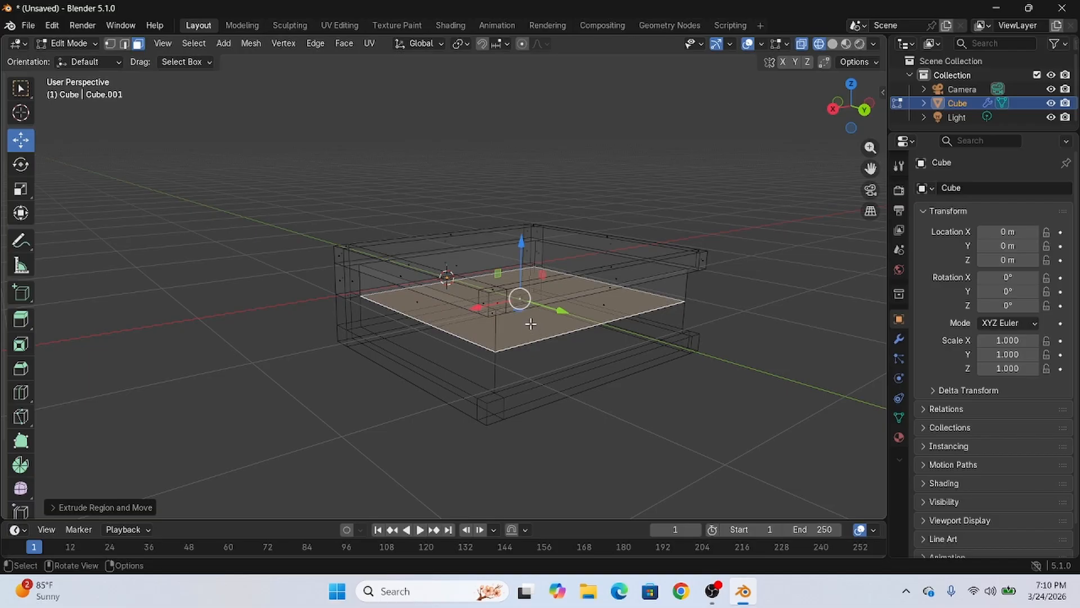
Step: Inspect the extruded block and its inner faces in wireframe from several sides
{"action": "scroll", "coordinate": [575, 363], "scroll_direction": "up", "scroll_amount": 4}
{"action": "middle_click_drag", "start_coordinate": [696, 400], "coordinate": [767, 379]}
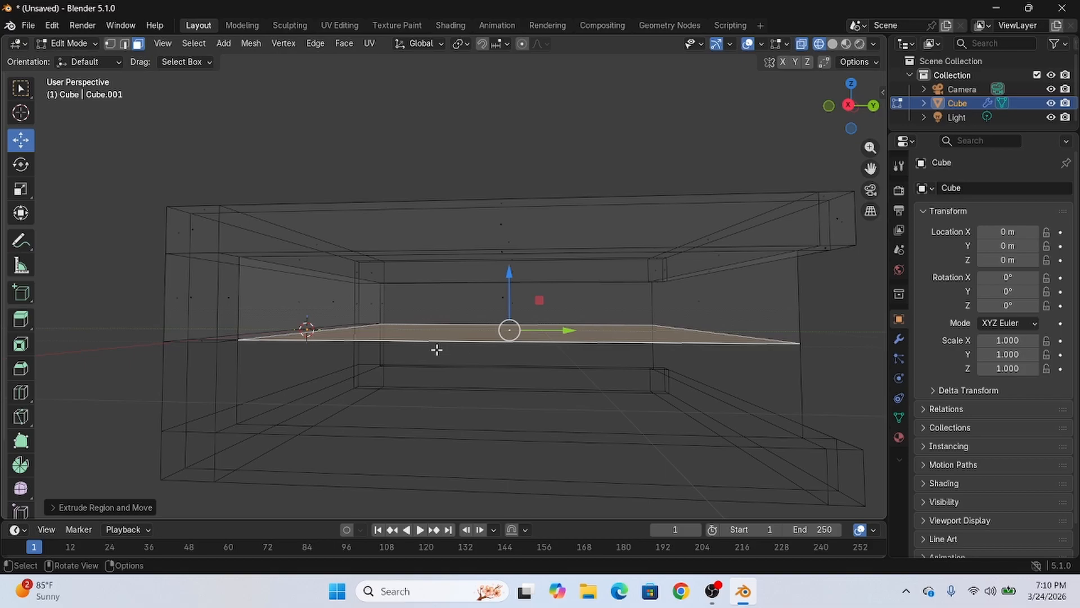
{"action": "middle_click_drag", "start_coordinate": [436, 350], "coordinate": [401, 342]}
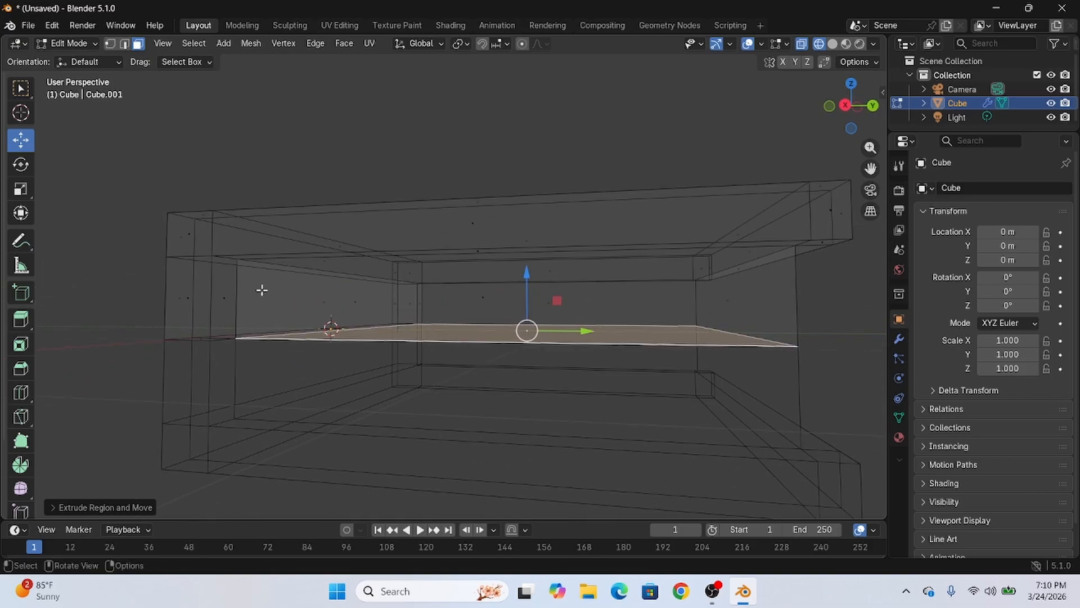
{"action": "left_click", "coordinate": [302, 309]}
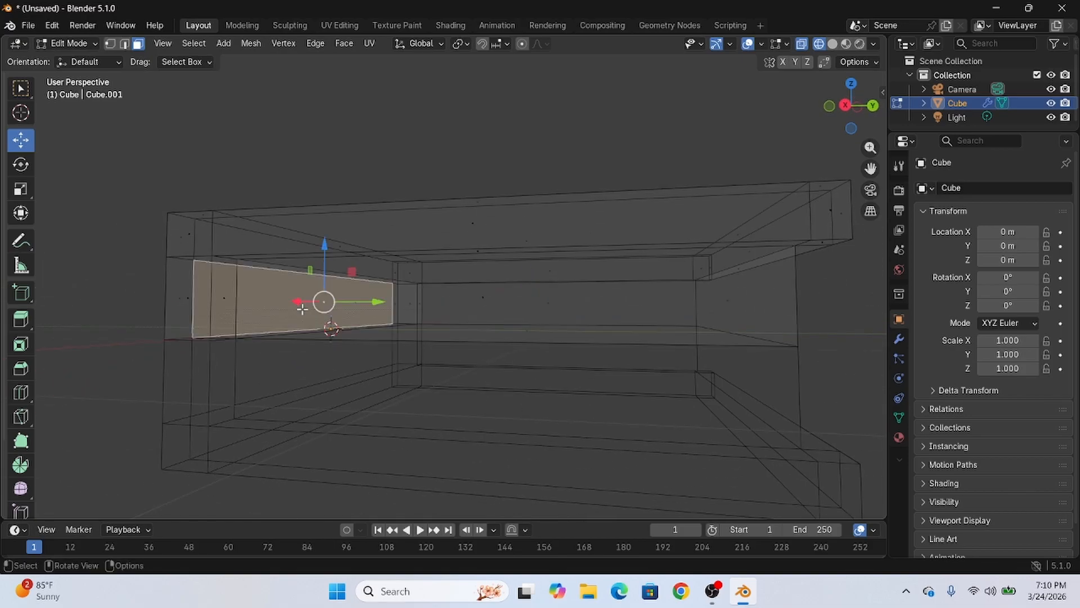
{"action": "middle_click_drag", "start_coordinate": [262, 374], "coordinate": [339, 278]}
{"action": "left_click", "coordinate": [263, 342]}
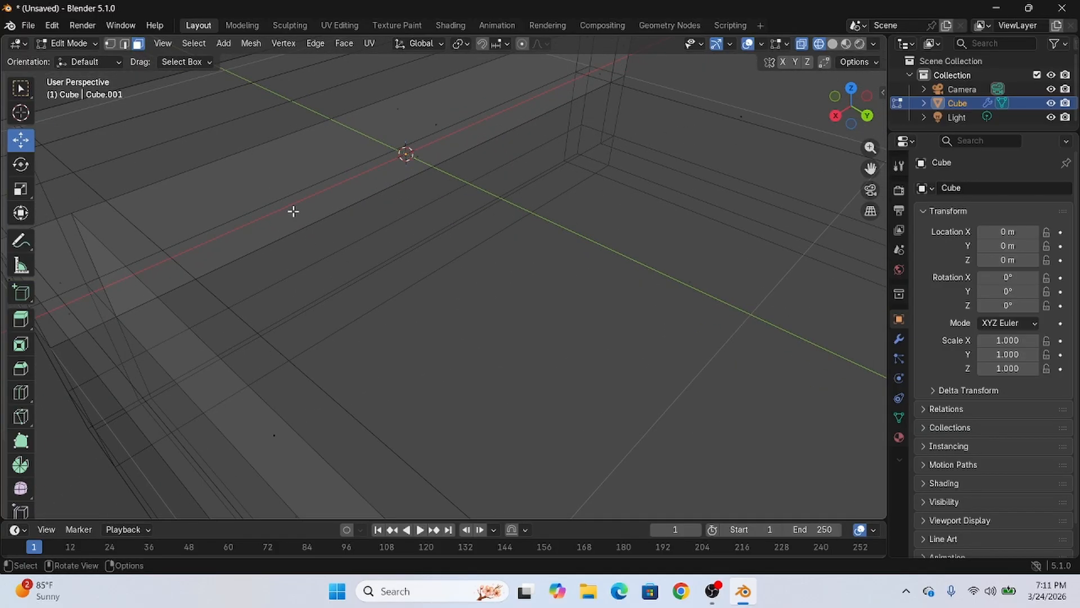
{"action": "middle_click_drag", "start_coordinate": [284, 198], "coordinate": [383, 231]}
{"action": "scroll", "coordinate": [544, 285], "scroll_direction": "down", "scroll_amount": 4}
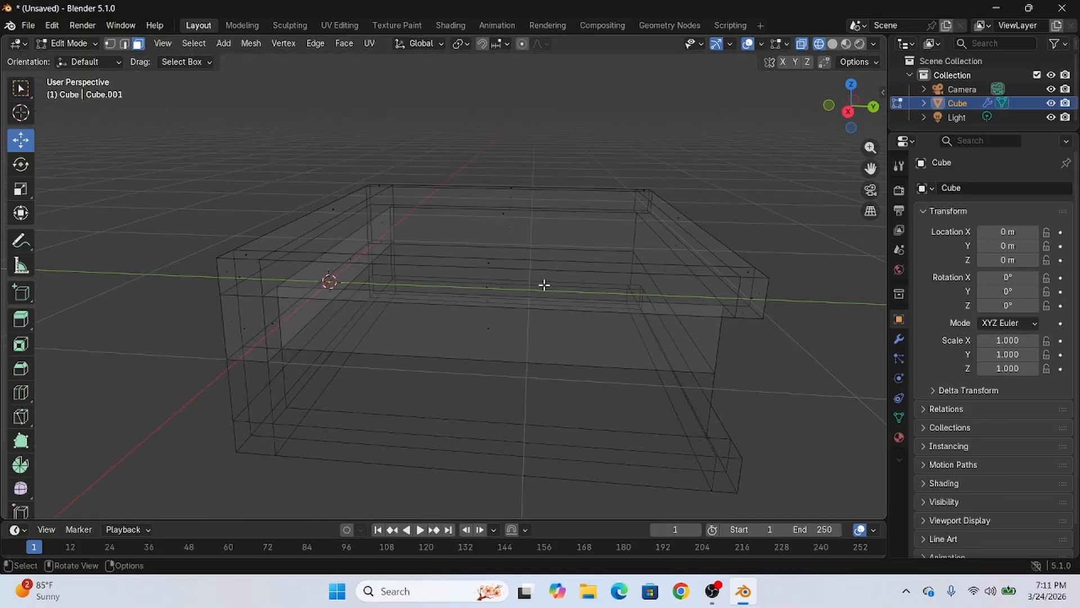
{"action": "middle_click_drag", "start_coordinate": [345, 360], "coordinate": [226, 332]}
{"action": "middle_click_drag", "start_coordinate": [499, 305], "coordinate": [383, 307]}
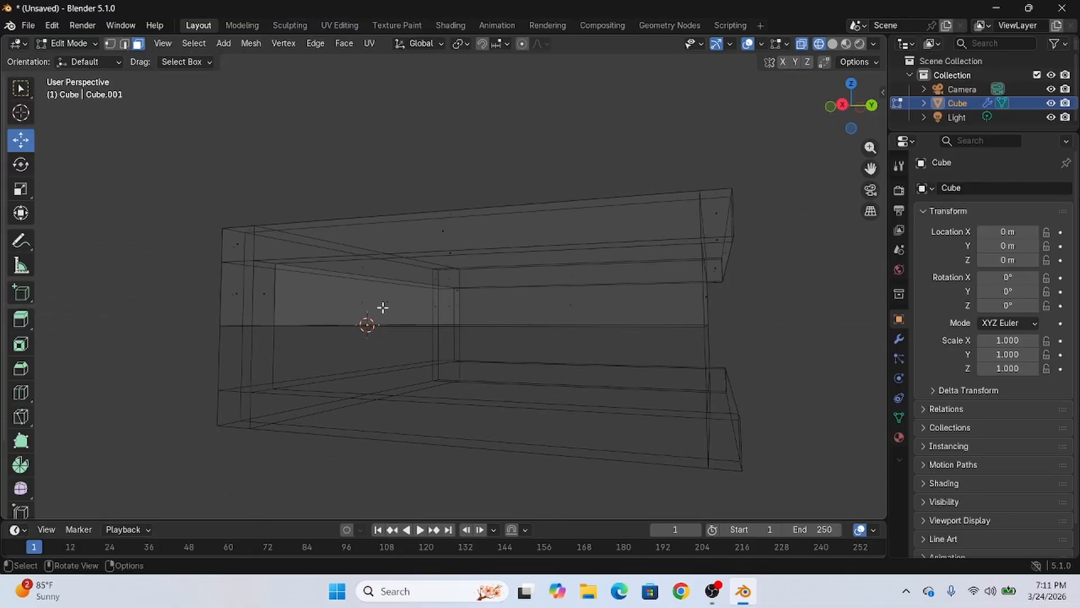
{"action": "middle_click_drag", "start_coordinate": [616, 349], "coordinate": [638, 367]}
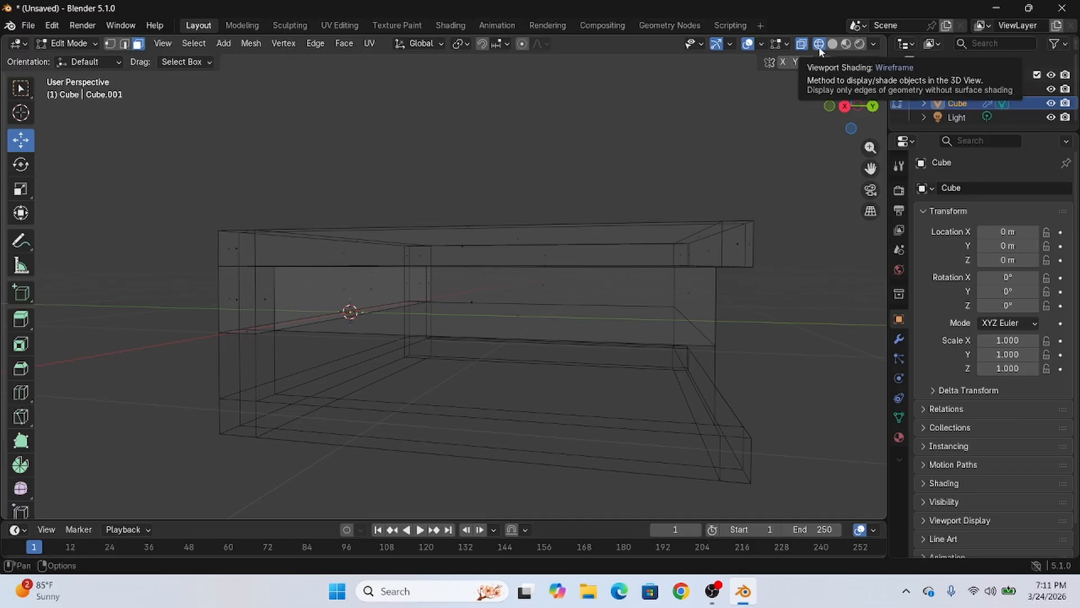
Step: Return the viewport to solid shading and undo the extrusion of the upper panel's large underside face
{"action": "left_click", "coordinate": [836, 46]}
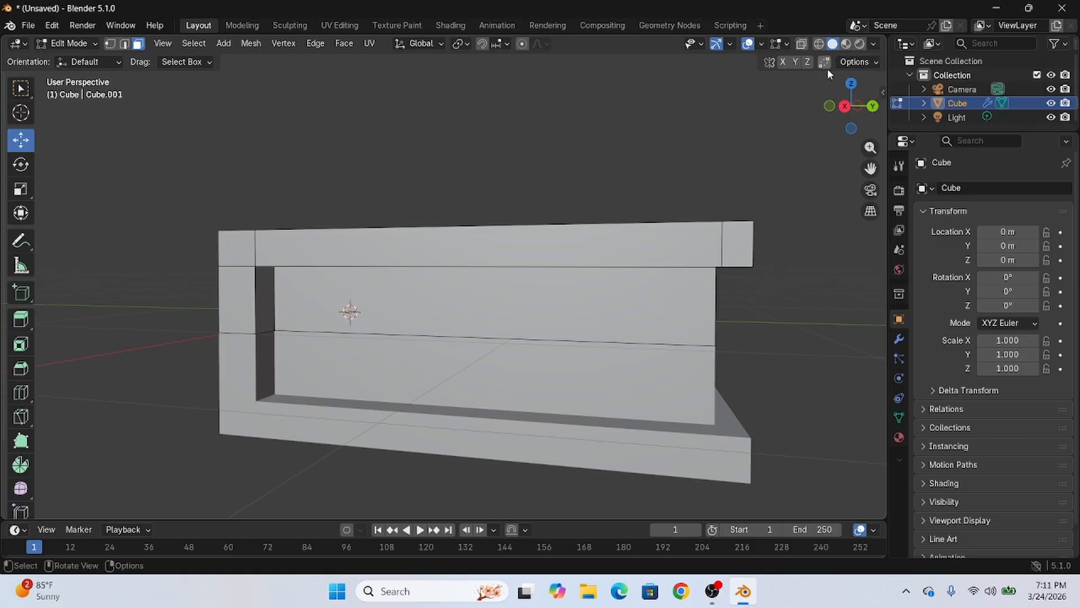
{"action": "middle_click_drag", "start_coordinate": [805, 264], "coordinate": [658, 309]}
{"action": "scroll", "coordinate": [675, 314], "scroll_direction": "up", "scroll_amount": 4}
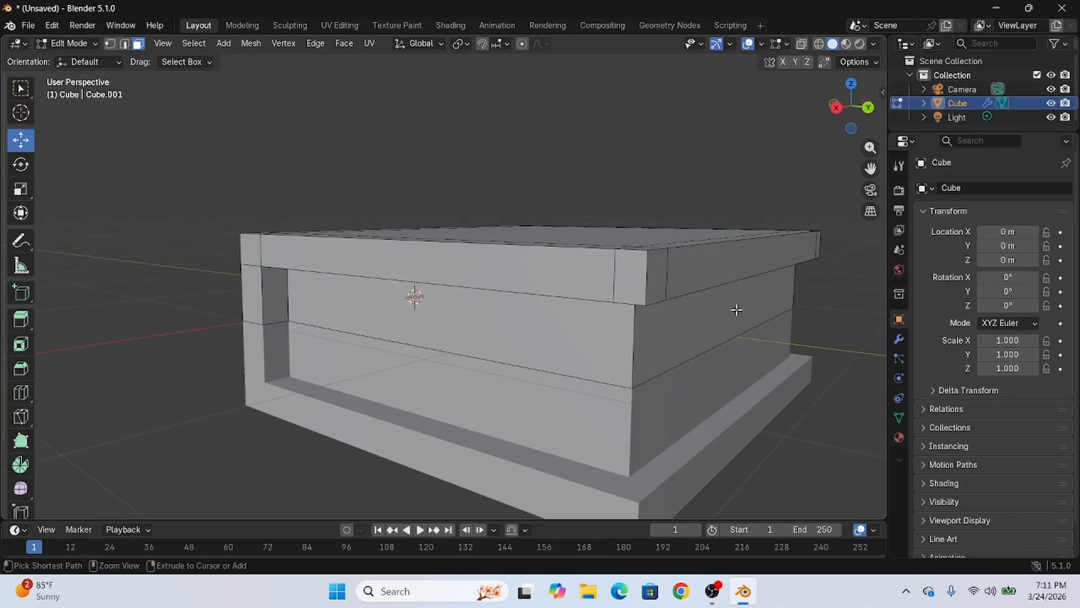
{"action": "key", "text": "ctrl+z"}
{"action": "key", "text": "ctrl+z"}
{"action": "key", "text": "ctrl+z"}
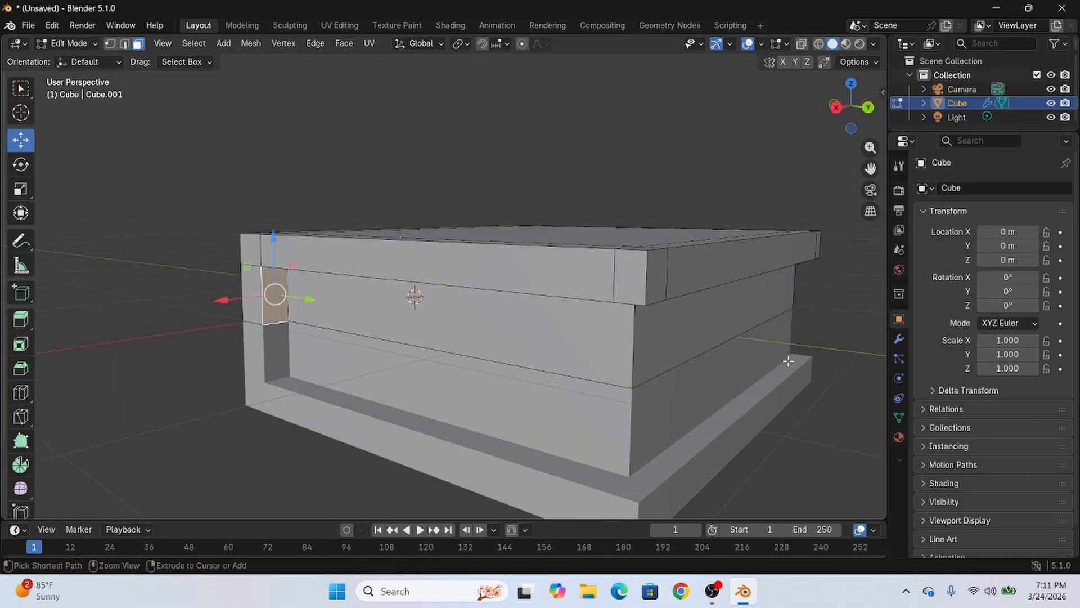
{"action": "key", "text": "ctrl+z"}
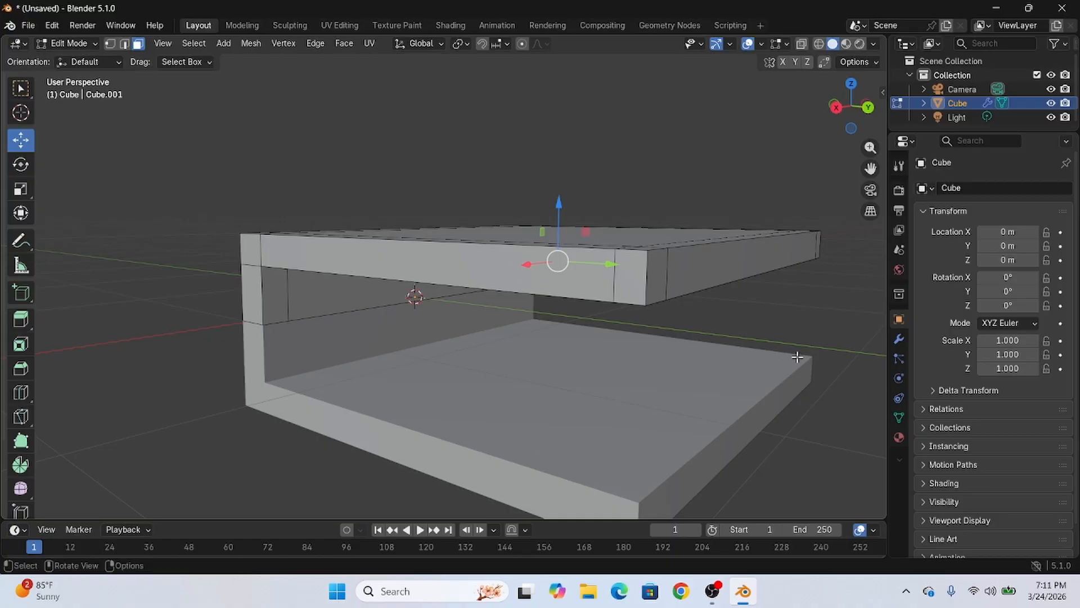
Step: Delete the large inner face of the back wall and the large inner face on the upper panel's underside
{"action": "mouse_move", "coordinate": [819, 313]}
{"action": "middle_mouse_down"}
{"action": "mouse_move", "coordinate": [808, 258]}
{"action": "mouse_move", "coordinate": [812, 327]}
{"action": "middle_mouse_up"}
{"action": "key", "text": "alt+a"}
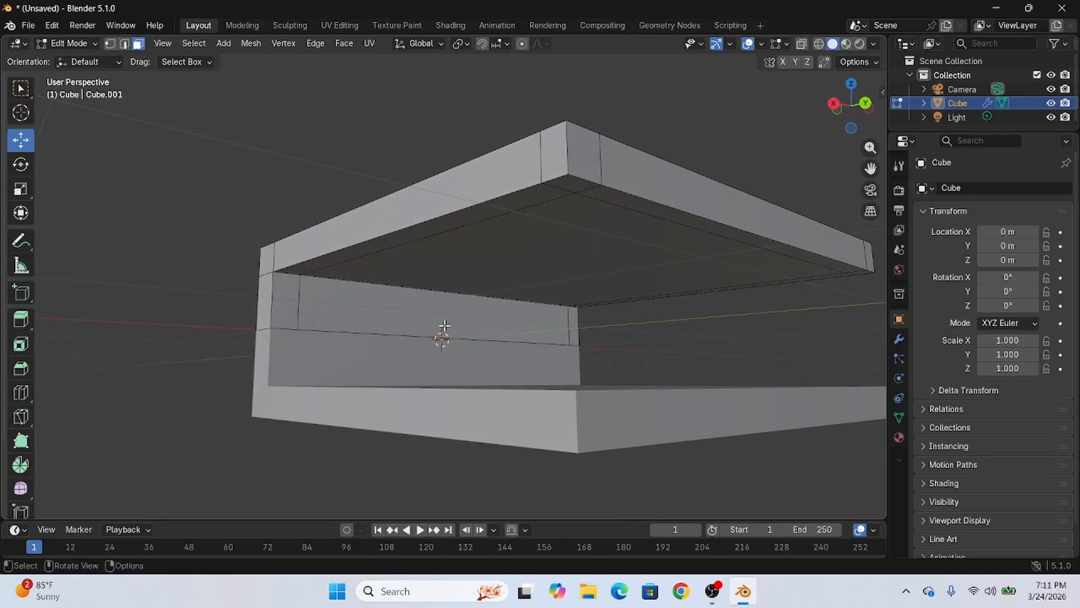
{"action": "left_click", "coordinate": [438, 313]}
{"action": "left_click", "coordinate": [525, 251], "text": "shift"}
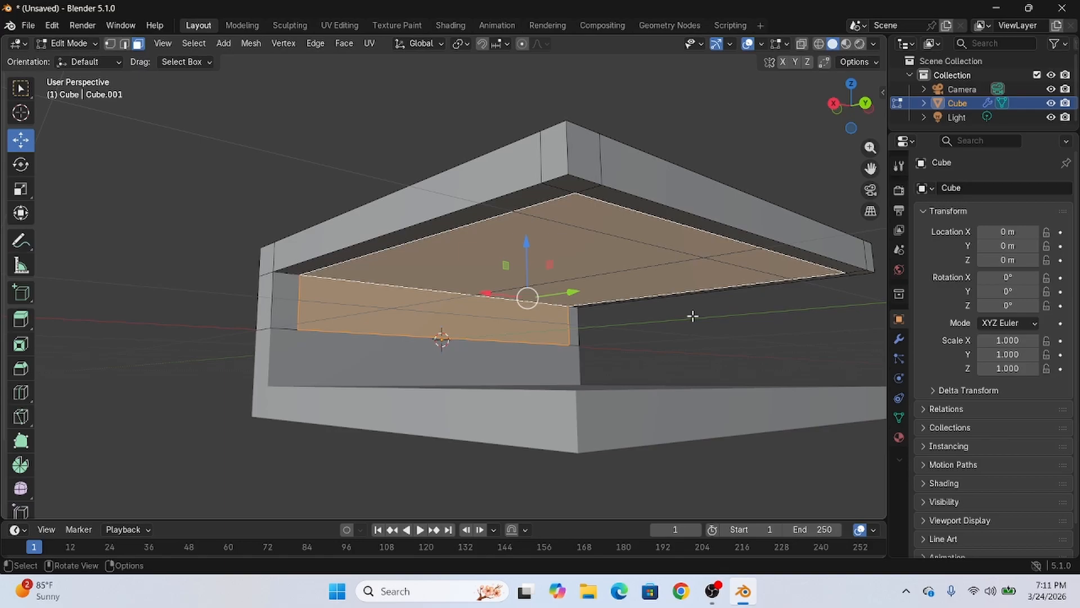
{"action": "key", "text": "x"}
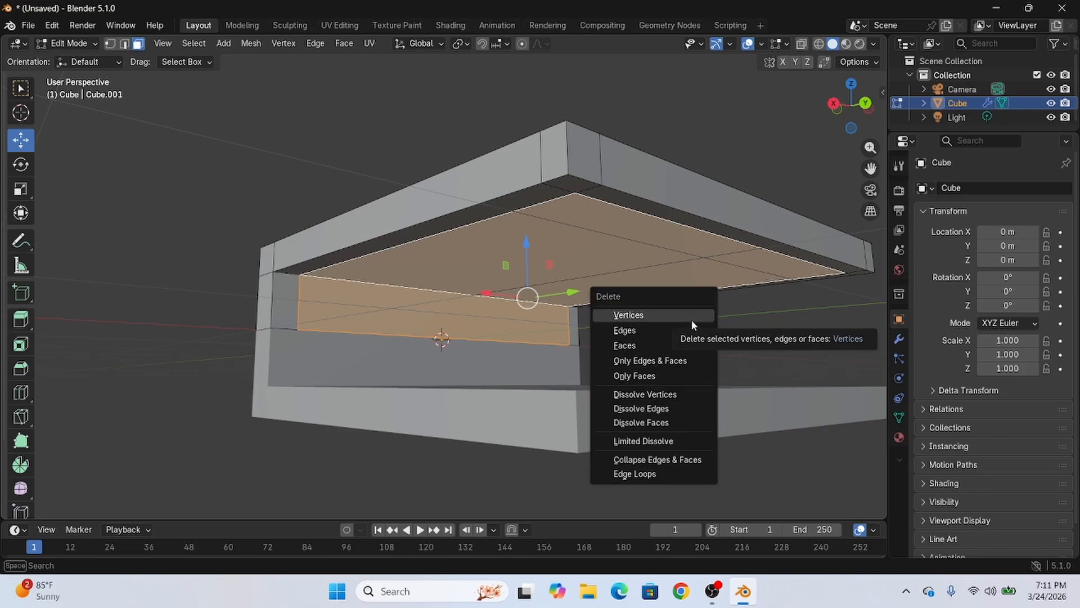
{"action": "left_click", "coordinate": [673, 344]}
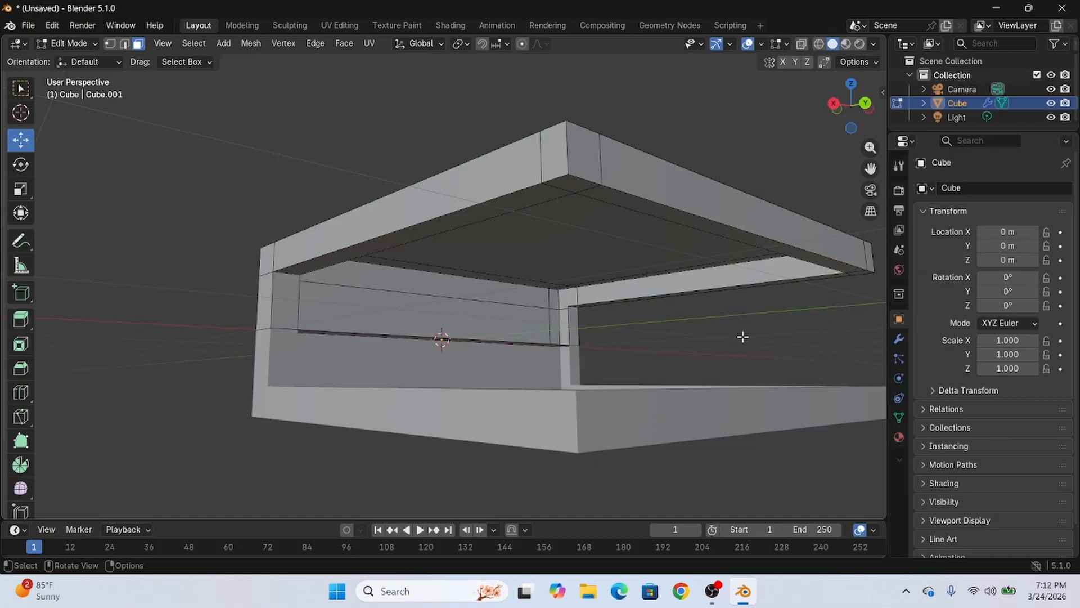
Step: Delete the long thin face on the mirror plane along the back wall's lower edge
{"action": "middle_click_drag", "start_coordinate": [742, 336], "coordinate": [718, 348]}
{"action": "middle_click_drag", "start_coordinate": [505, 333], "coordinate": [405, 326]}
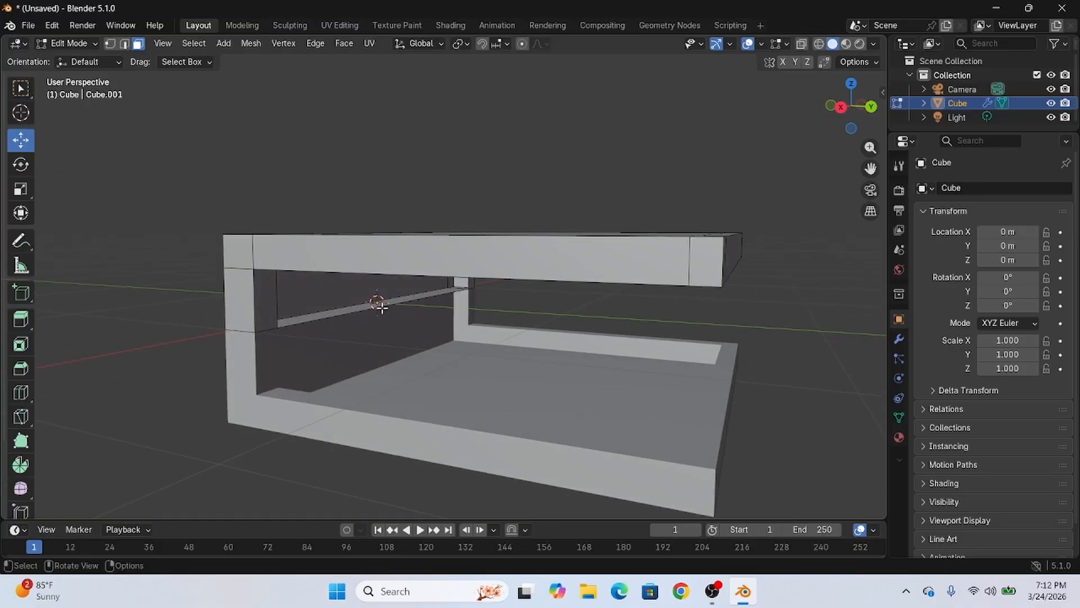
{"action": "left_click", "coordinate": [341, 313]}
{"action": "middle_click_drag", "start_coordinate": [343, 313], "coordinate": [482, 326]}
{"action": "key", "text": "x"}
{"action": "left_click", "coordinate": [487, 327]}
Step: Delete the small faces on the mirror plane at both ends of the back wall
{"action": "middle_click_drag", "start_coordinate": [619, 393], "coordinate": [841, 376]}
{"action": "scroll", "coordinate": [563, 321], "scroll_direction": "up", "scroll_amount": 5}
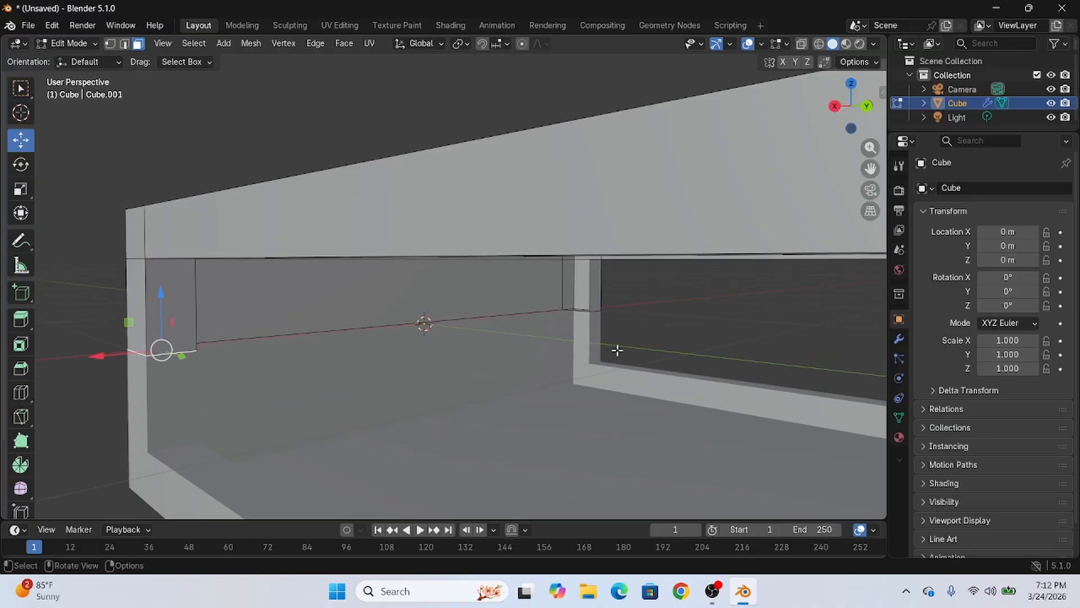
{"action": "left_click", "coordinate": [626, 322]}
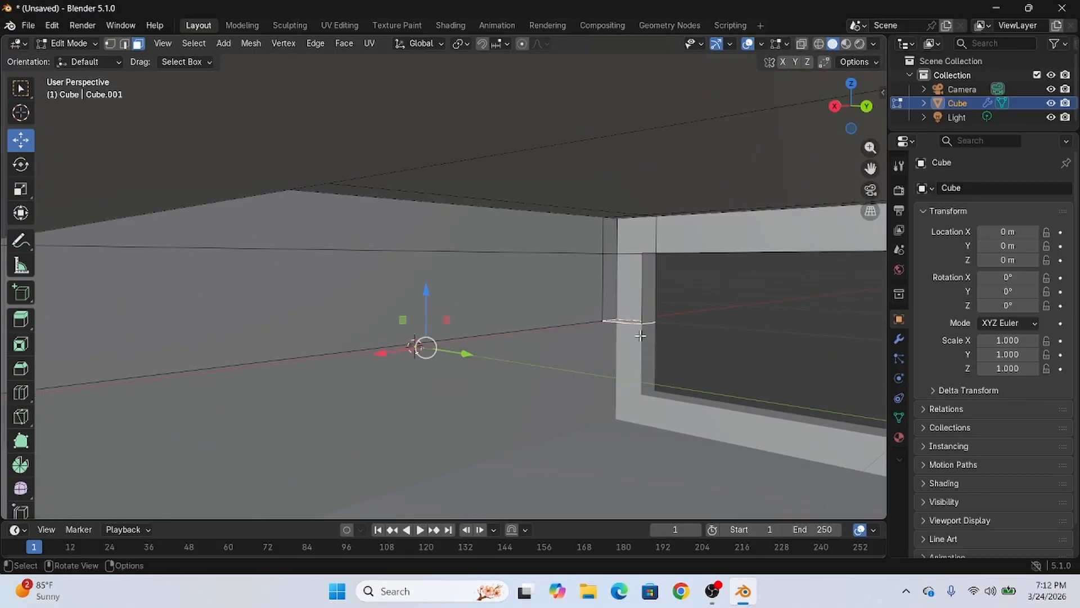
{"action": "key", "text": "x"}
{"action": "left_click", "coordinate": [640, 336]}
{"action": "scroll", "coordinate": [745, 342], "scroll_direction": "down", "scroll_amount": 5}
{"action": "middle_click_drag", "start_coordinate": [745, 342], "coordinate": [424, 268]}
Step: Switch to edge selection and select the edge loop bordering the opening in the upper panel's underside and back wall
{"action": "right_click", "coordinate": [427, 273]}
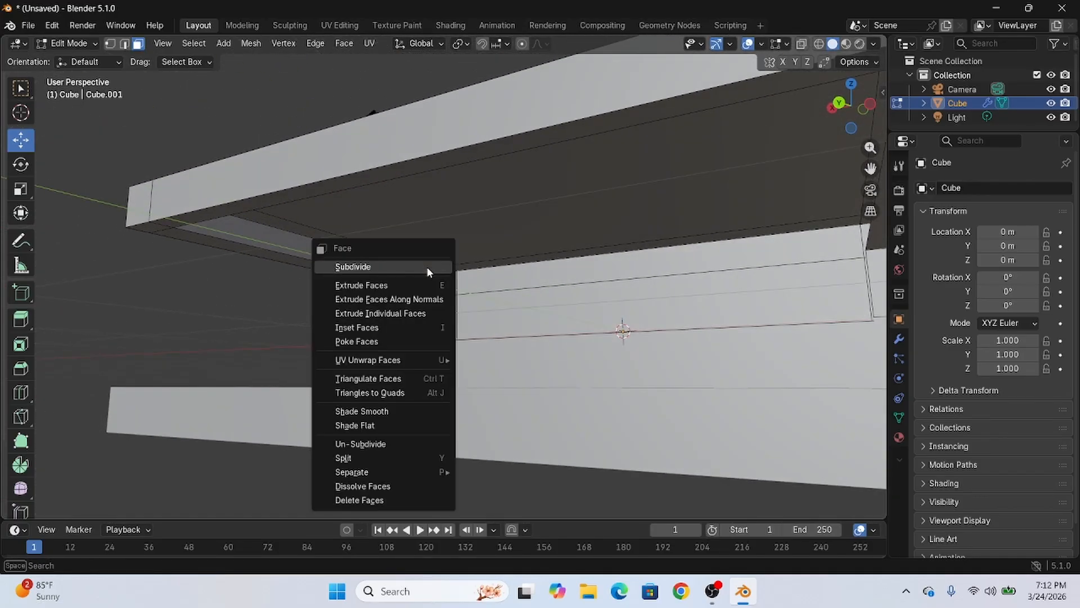
{"action": "key", "text": "2"}
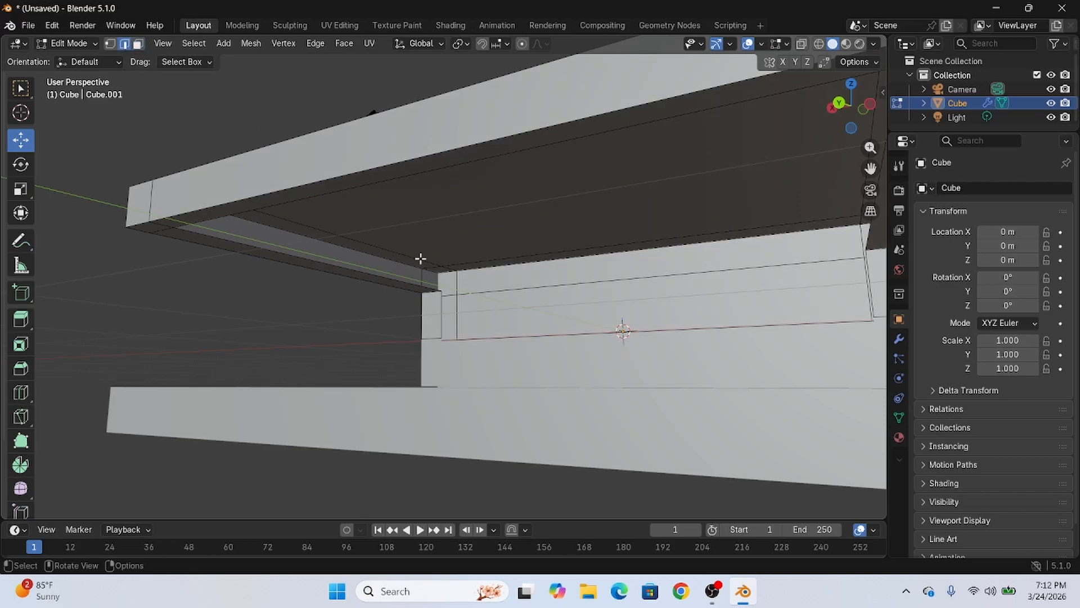
{"action": "middle_click_drag", "start_coordinate": [409, 258], "coordinate": [601, 215]}
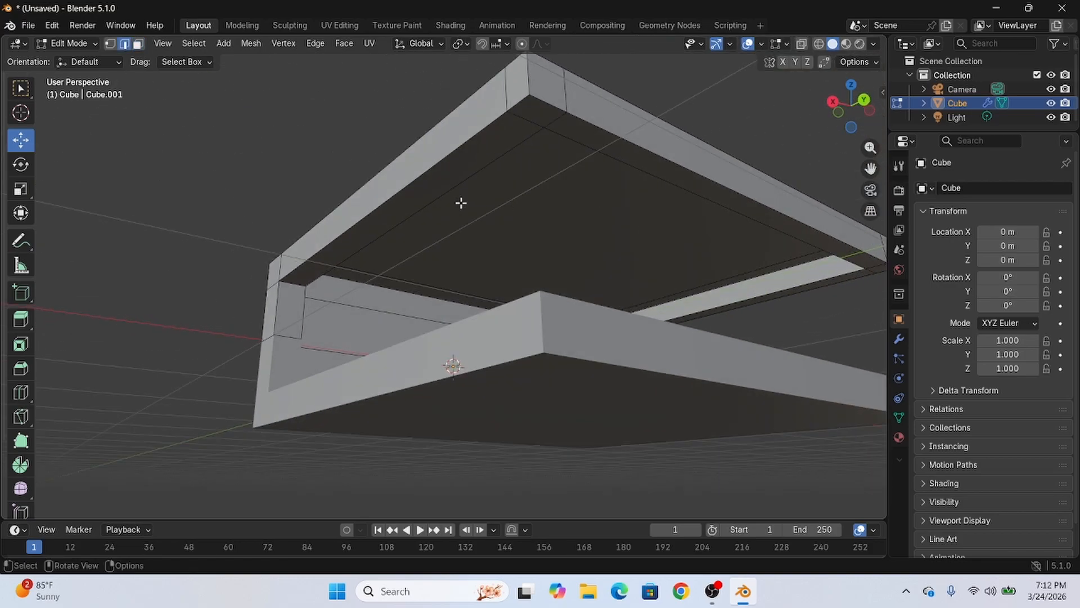
{"action": "left_click", "coordinate": [447, 193]}
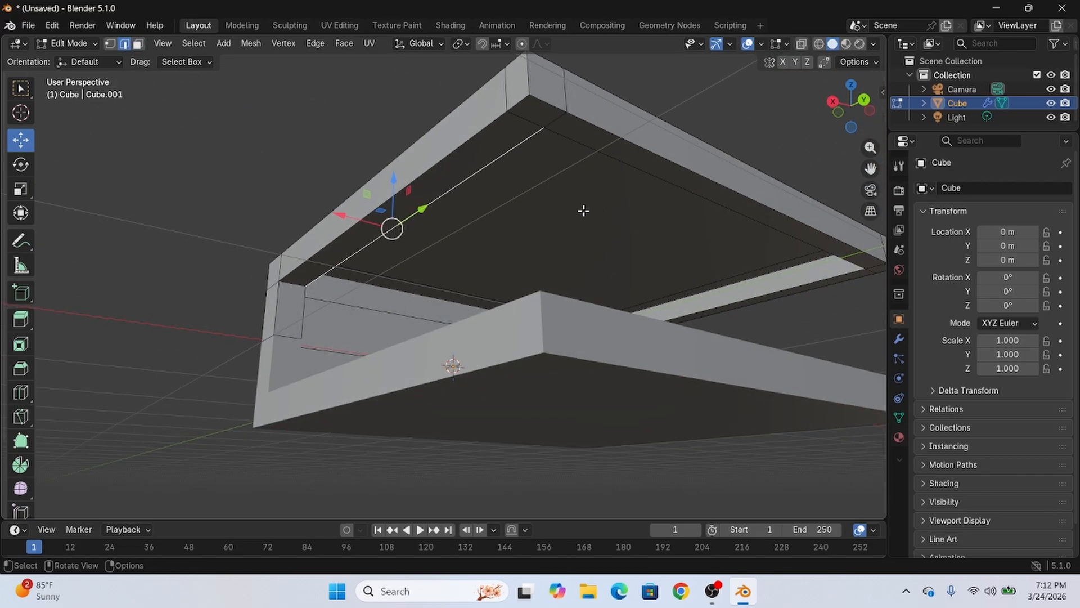
{"action": "left_click", "coordinate": [504, 155], "text": "alt+shift"}
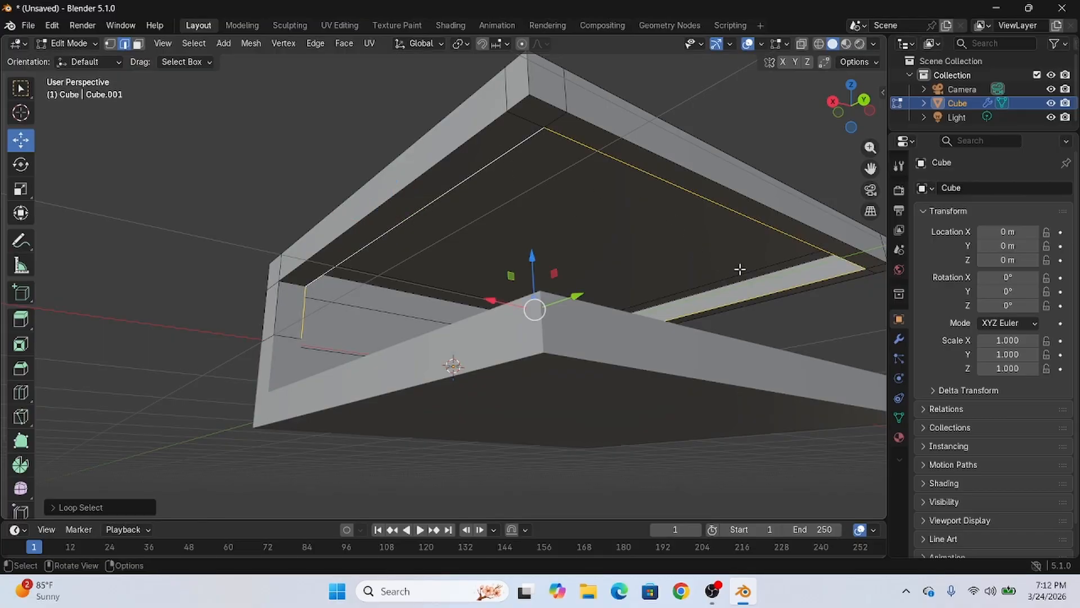
{"action": "middle_click_drag", "start_coordinate": [758, 254], "coordinate": [780, 271]}
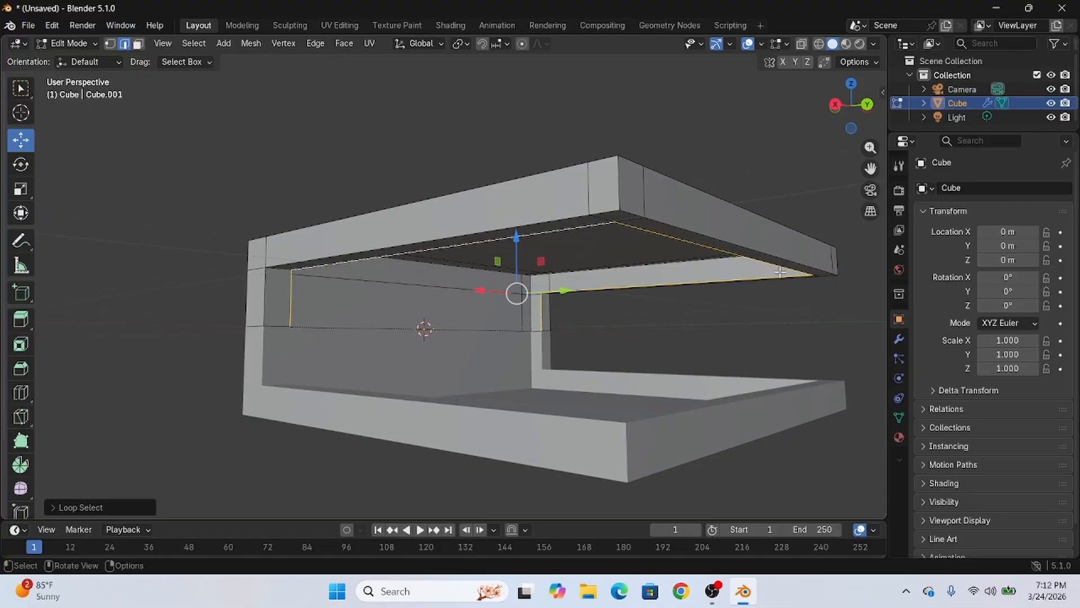
{"action": "mouse_move", "coordinate": [753, 321]}
{"action": "middle_mouse_down"}
{"action": "mouse_move", "coordinate": [697, 306]}
{"action": "mouse_move", "coordinate": [743, 299]}
{"action": "mouse_move", "coordinate": [714, 315]}
{"action": "mouse_move", "coordinate": [747, 313]}
{"action": "middle_mouse_up"}
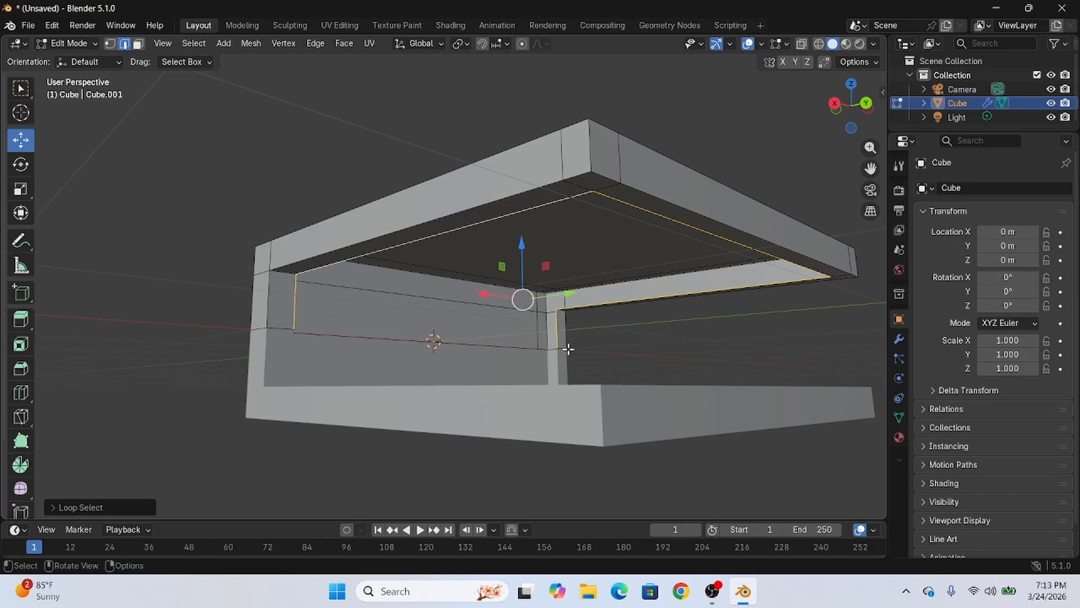
Step: Try to take the back wall's vertical edge out of the edge loop selection
{"action": "left_click", "coordinate": [293, 313], "text": "ctrl"}
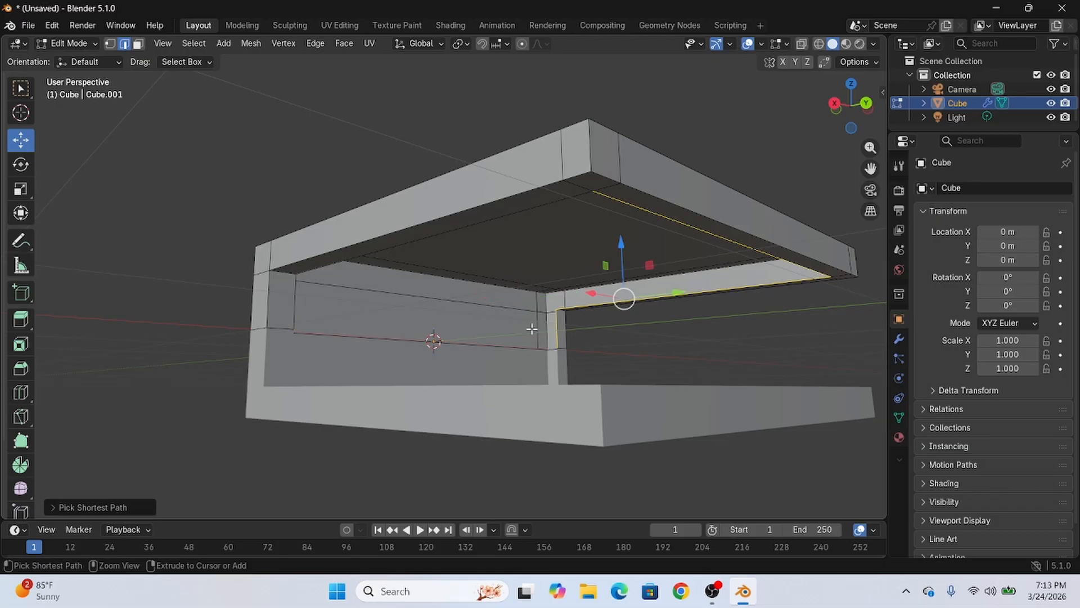
{"action": "key", "text": "ctrl+z"}
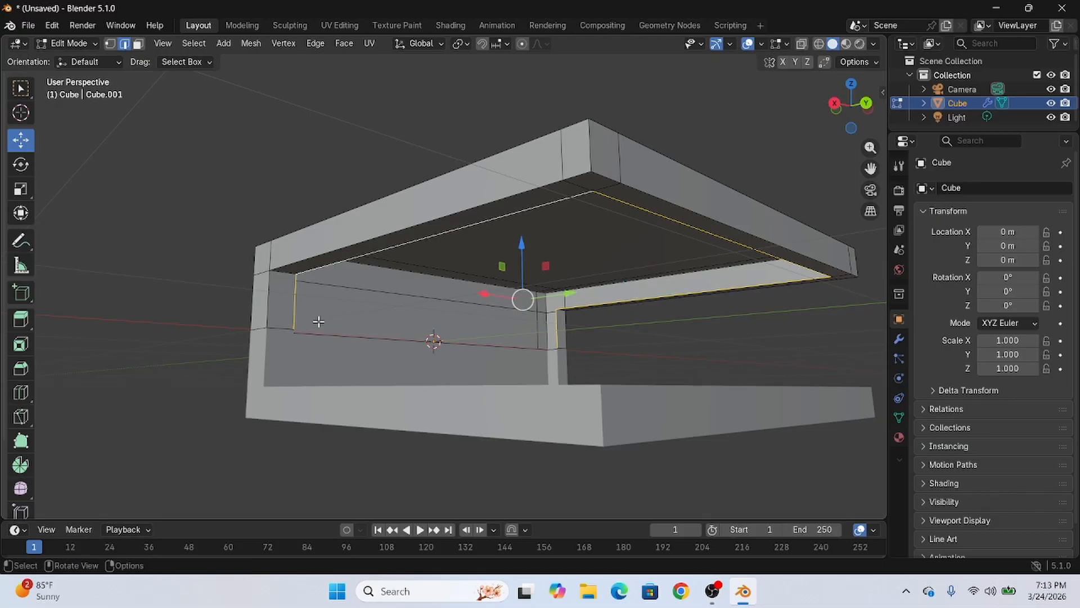
{"action": "left_click", "coordinate": [296, 312]}
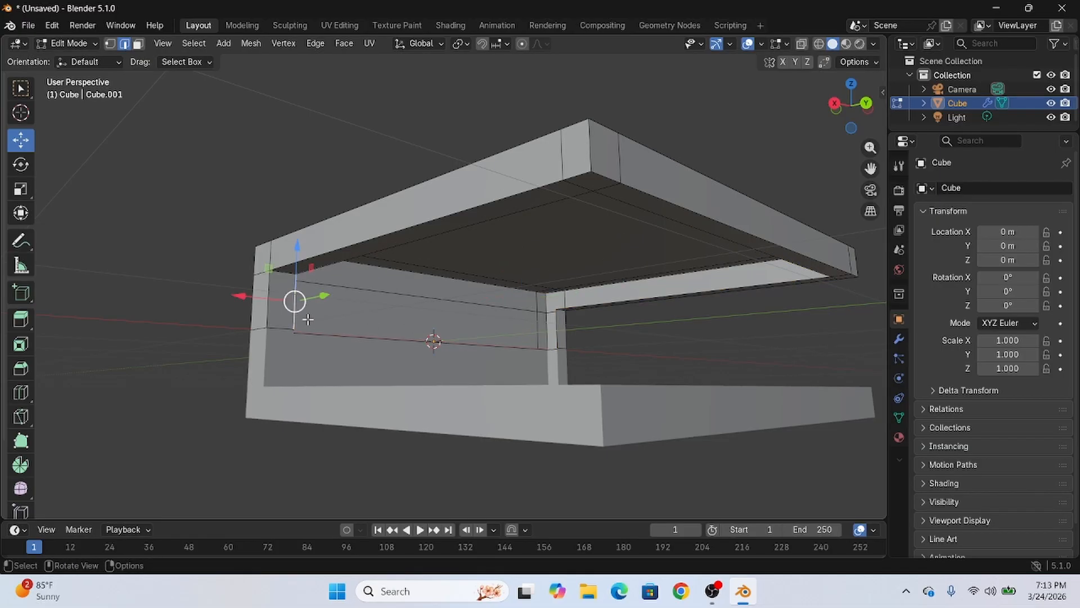
Step: Select the underside opening's two side edges and outer edge, and extrude them down about 0.28 m along Z to the mirror plane
{"action": "left_click", "coordinate": [361, 257]}
{"action": "left_click", "coordinate": [685, 226], "text": "shift"}
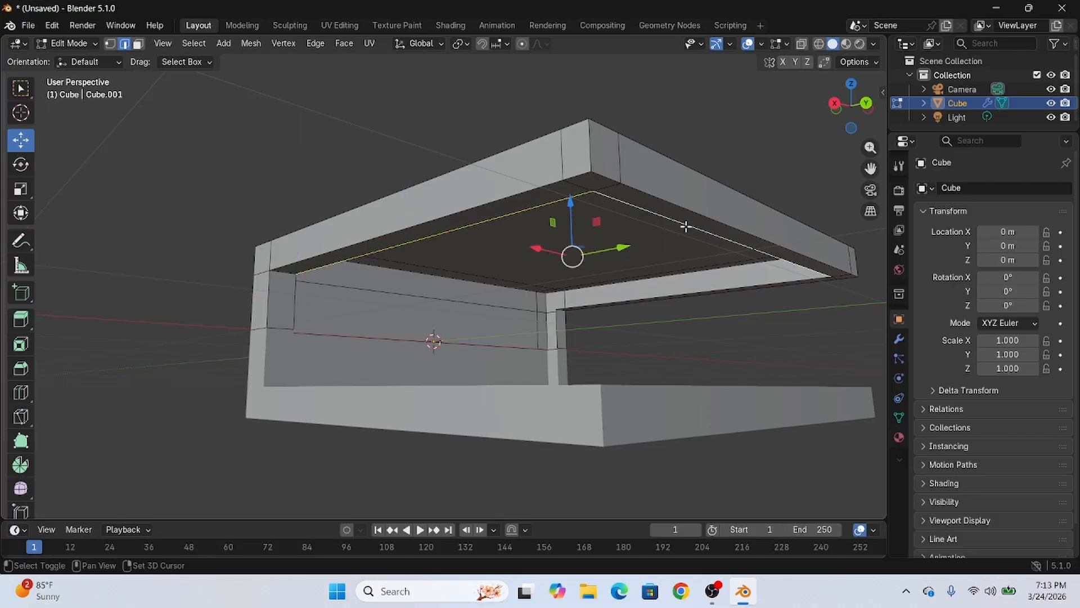
{"action": "left_click", "coordinate": [759, 285], "text": "shift"}
{"action": "key", "text": "g"}
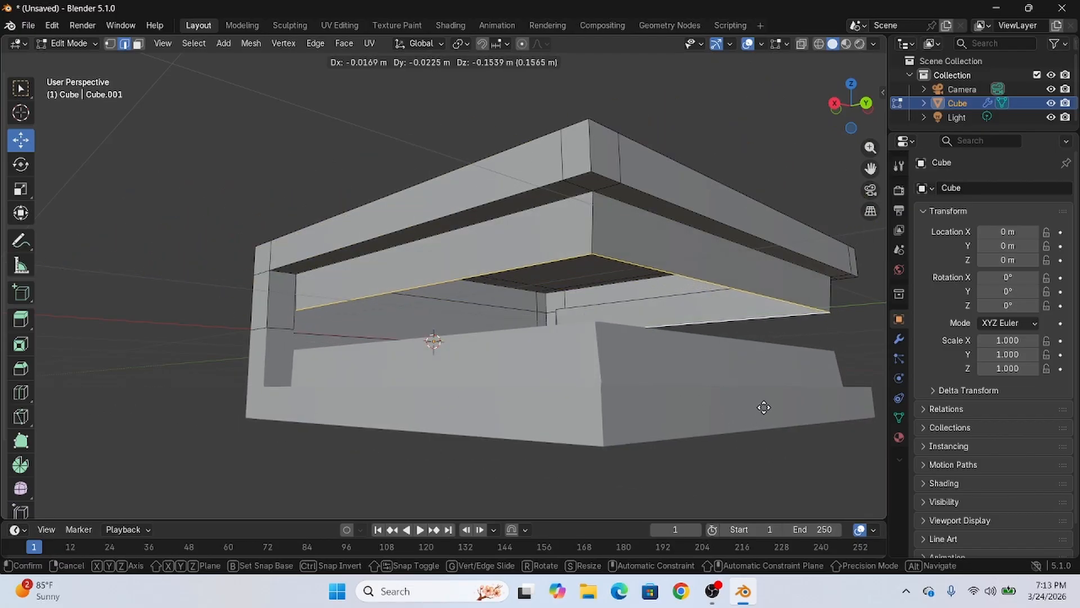
{"action": "key", "text": "z"}
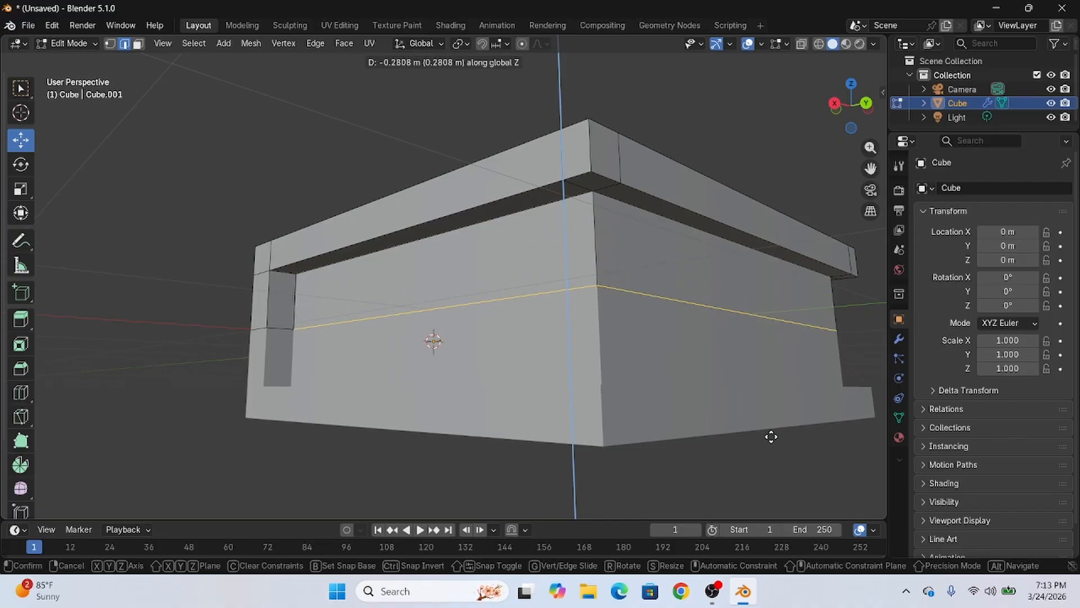
{"action": "left_click", "coordinate": [771, 436]}
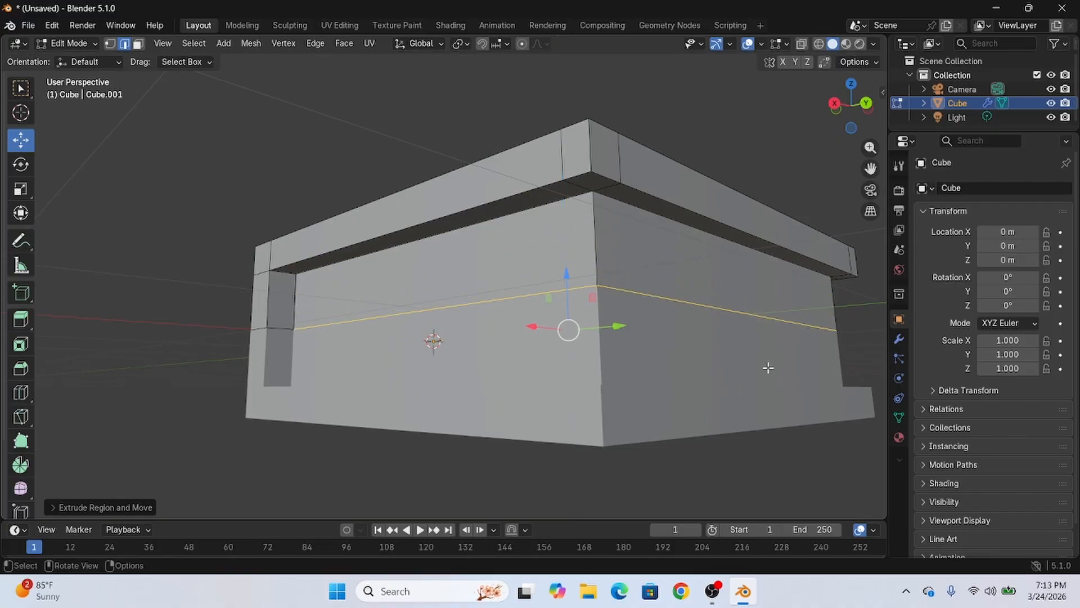
{"action": "middle_click_drag", "start_coordinate": [768, 355], "coordinate": [806, 346]}
{"action": "scroll", "coordinate": [738, 340], "scroll_direction": "down", "scroll_amount": 5}
{"action": "left_click", "coordinate": [621, 309]}
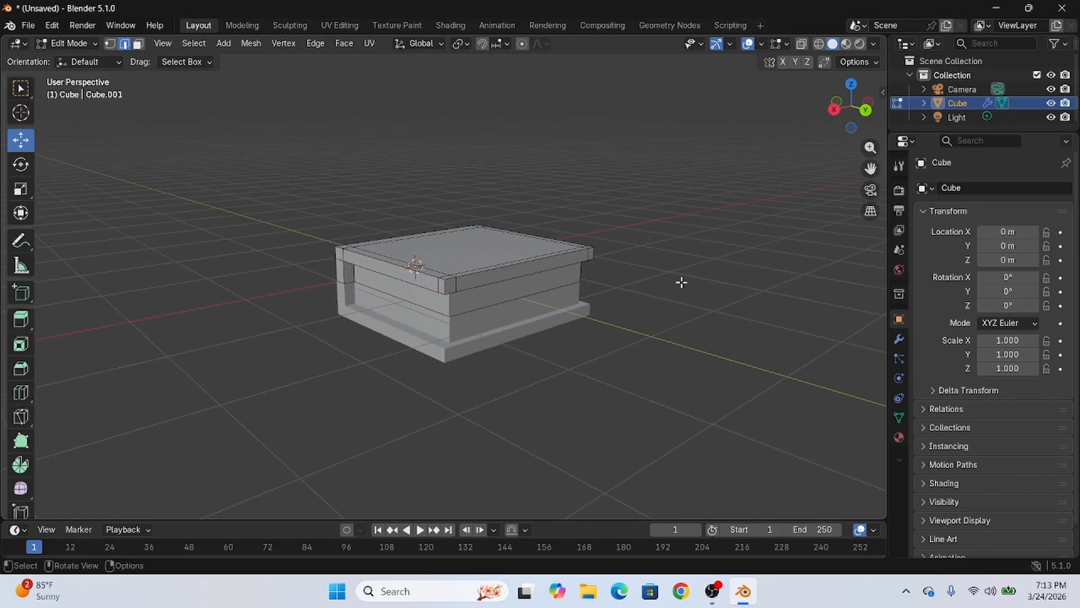
Step: Switch to Object Mode and apply the Mirror modifier to the cube
{"action": "middle_click_drag", "start_coordinate": [681, 282], "coordinate": [777, 241]}
{"action": "left_click", "coordinate": [900, 338]}
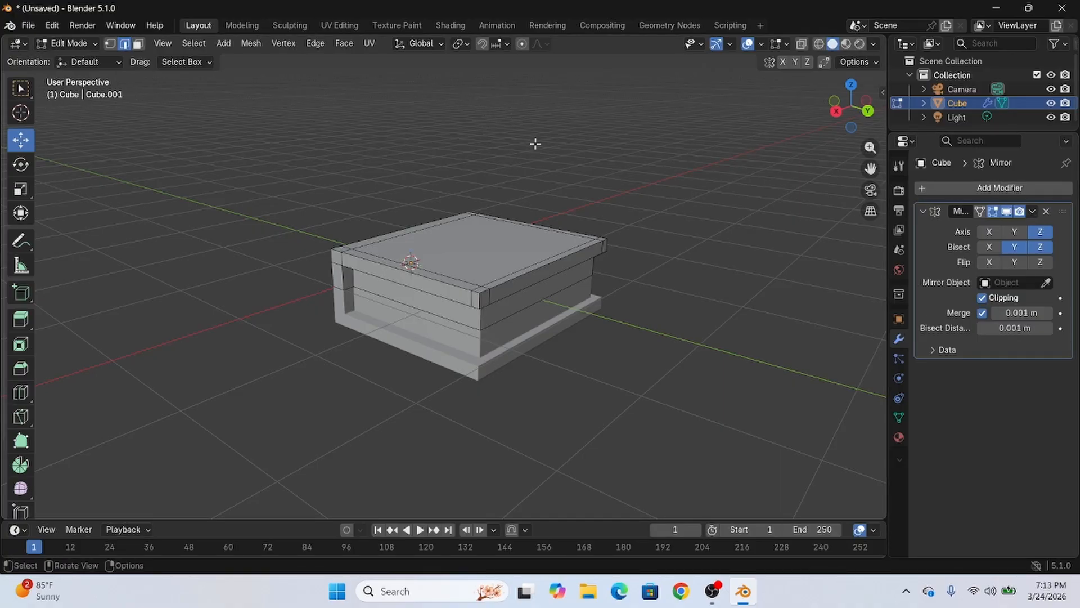
{"action": "left_click", "coordinate": [1032, 210]}
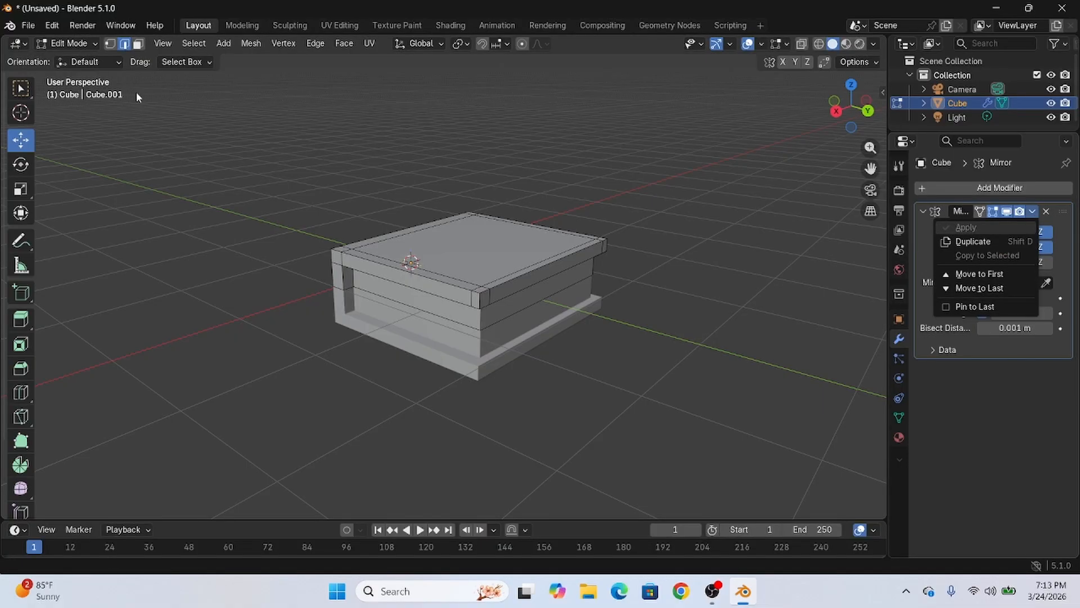
{"action": "key", "text": "Tab"}
{"action": "left_click", "coordinate": [1033, 212]}
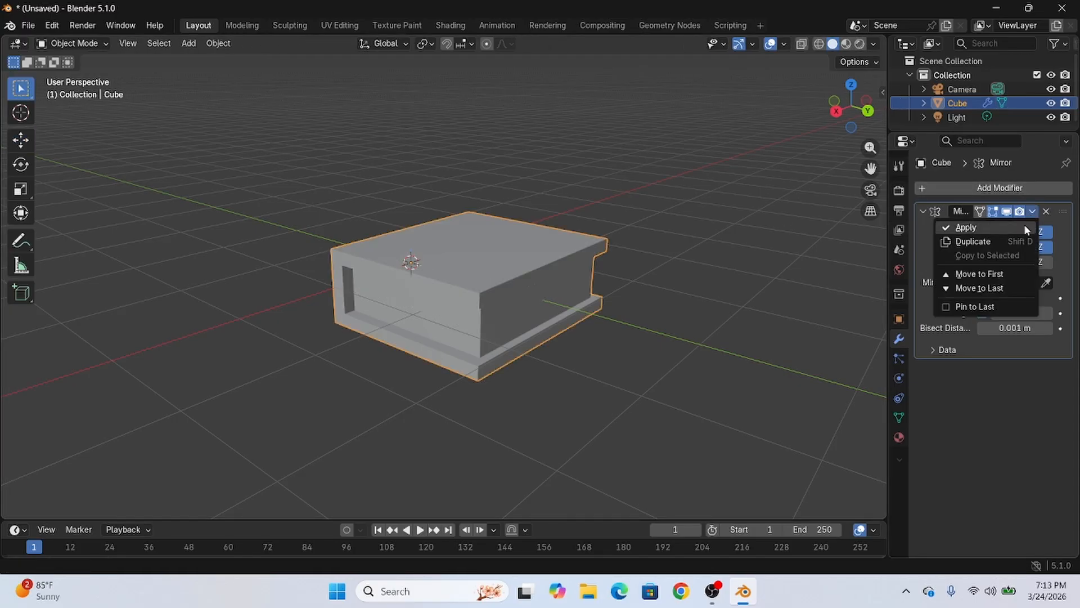
{"action": "left_click", "coordinate": [1021, 225]}
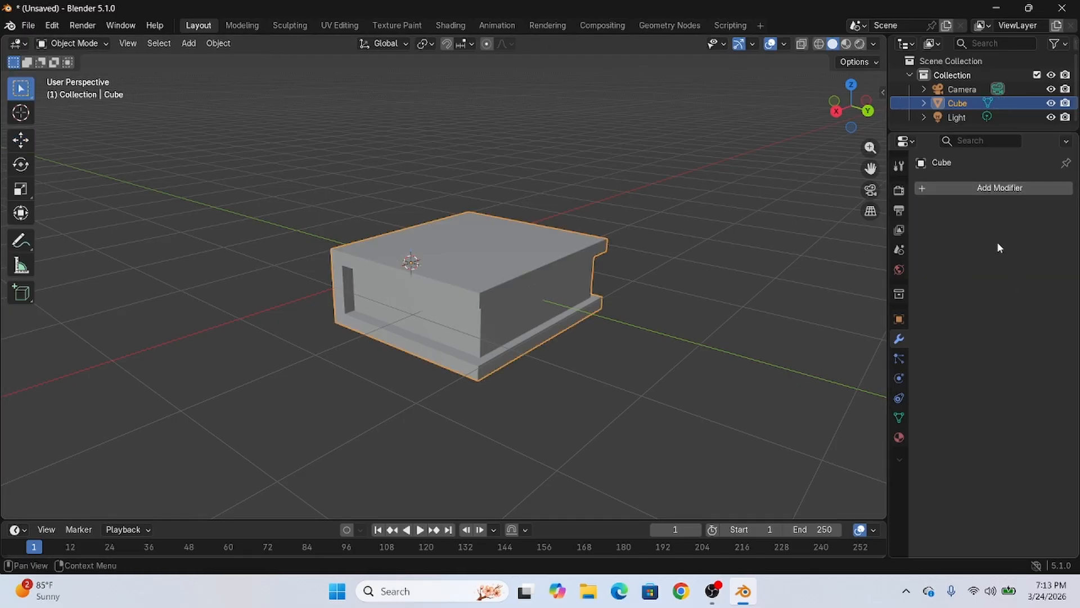
Step: Return to Edit Mode with face selection and select the lower face of the recessed side wall
{"action": "middle_click_drag", "start_coordinate": [477, 304], "coordinate": [658, 323]}
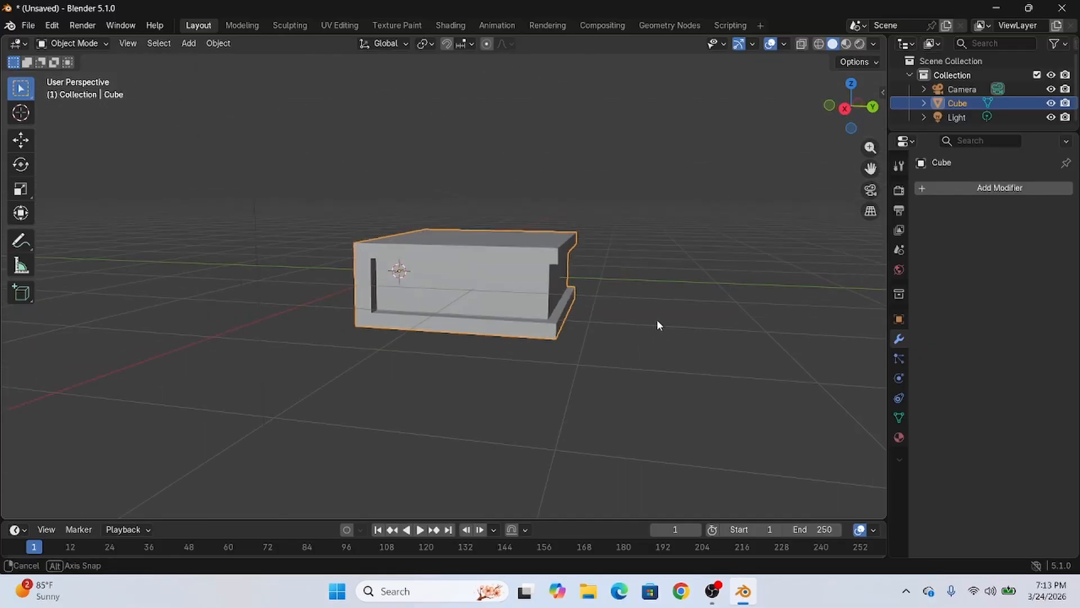
{"action": "scroll", "coordinate": [593, 301], "scroll_direction": "up", "scroll_amount": 5}
{"action": "right_click", "coordinate": [576, 284]}
{"action": "key", "text": "Tab"}
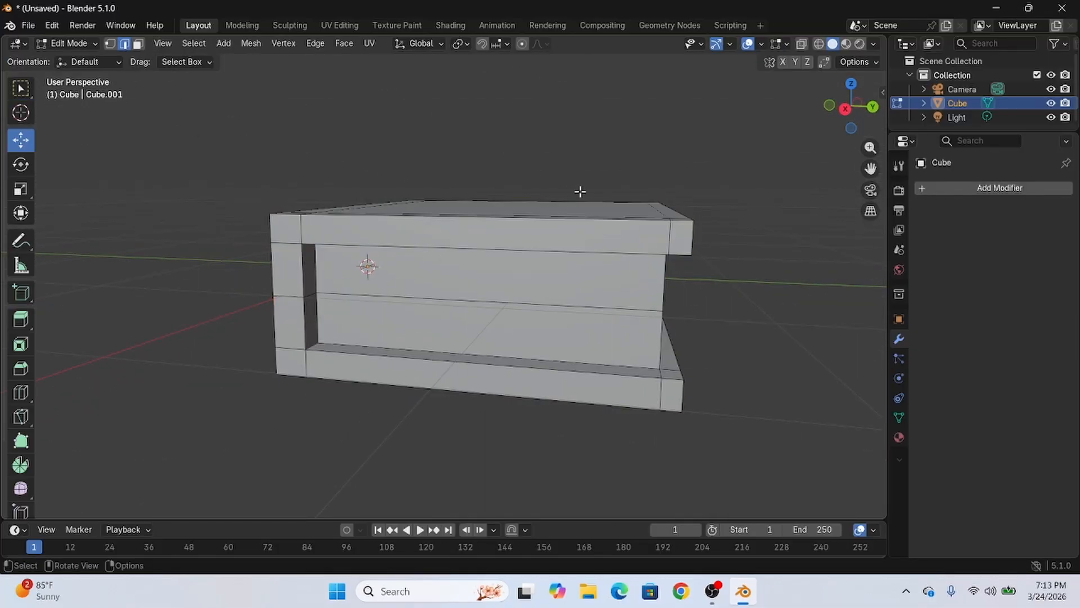
{"action": "right_click", "coordinate": [579, 193]}
{"action": "key", "text": "Escape"}
{"action": "key", "text": "3"}
{"action": "left_click", "coordinate": [507, 329]}
{"action": "middle_click_drag", "start_coordinate": [745, 324], "coordinate": [551, 316]}
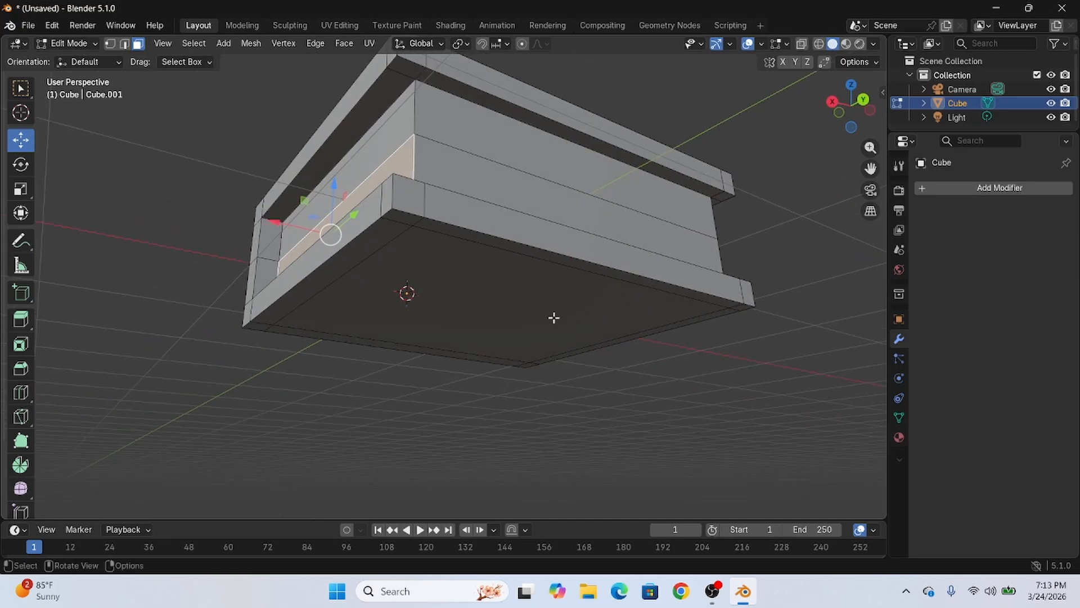
Step: Try to extrude the bottom panel's centre face downward along Z, and undo the extrusion
{"action": "left_click", "coordinate": [574, 340]}
{"action": "key", "text": "g"}
{"action": "key", "text": "z"}
{"action": "left_click", "coordinate": [574, 394]}
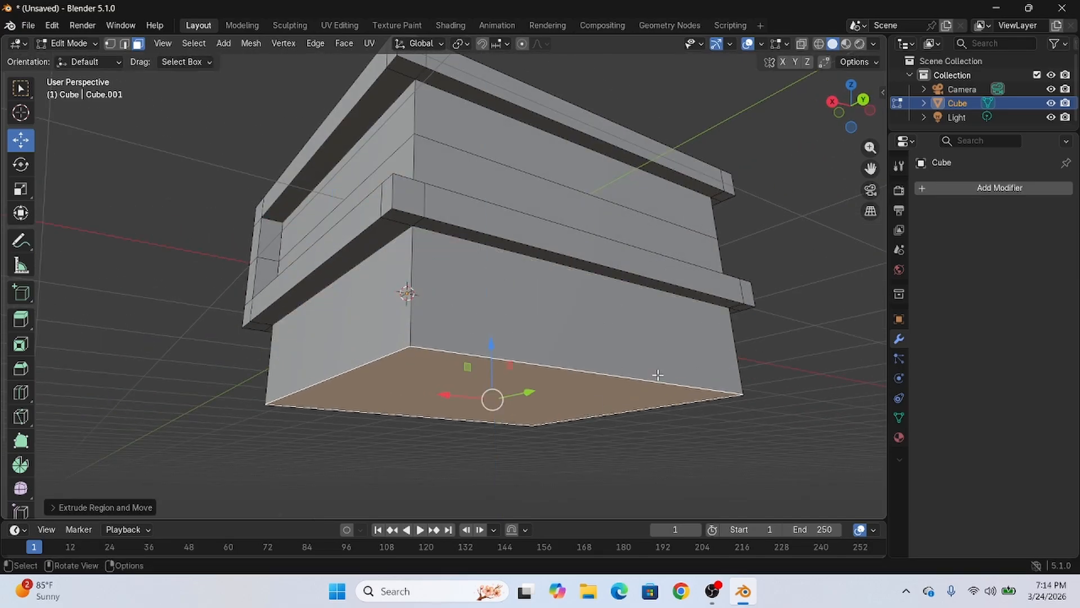
{"action": "key", "text": "ctrl+z"}
Step: Examine the joined mesh and its leftover edge lines from above, from the sides and from below
{"action": "middle_click_drag", "start_coordinate": [801, 237], "coordinate": [815, 319]}
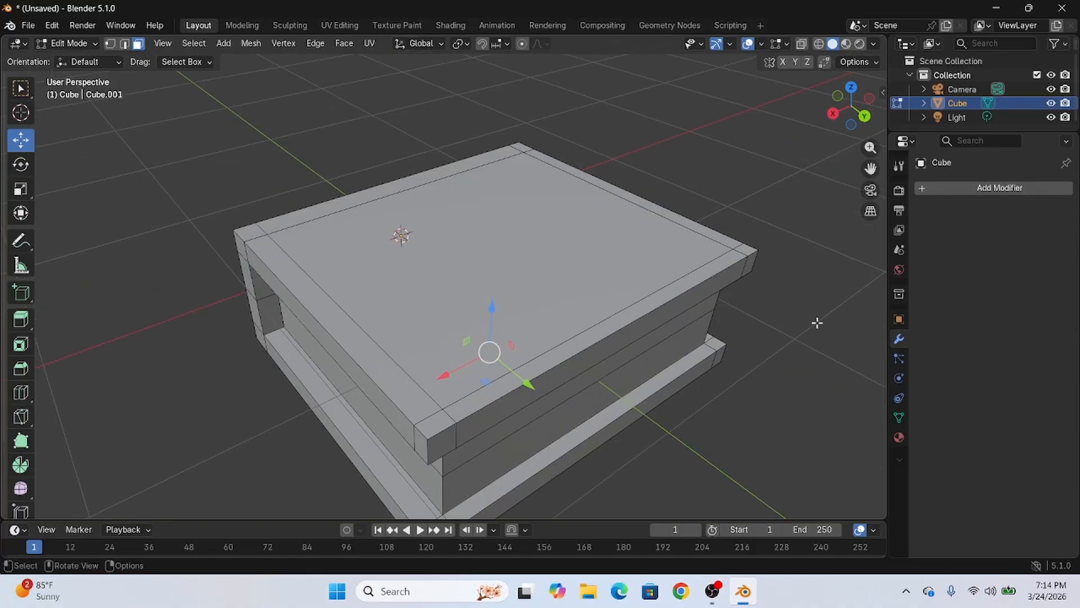
{"action": "scroll", "coordinate": [801, 325], "scroll_direction": "down", "scroll_amount": 4}
{"action": "middle_click_drag", "start_coordinate": [709, 289], "coordinate": [619, 262]}
{"action": "scroll", "coordinate": [620, 263], "scroll_direction": "up", "scroll_amount": 3}
{"action": "scroll", "coordinate": [696, 253], "scroll_direction": "down", "scroll_amount": 2}
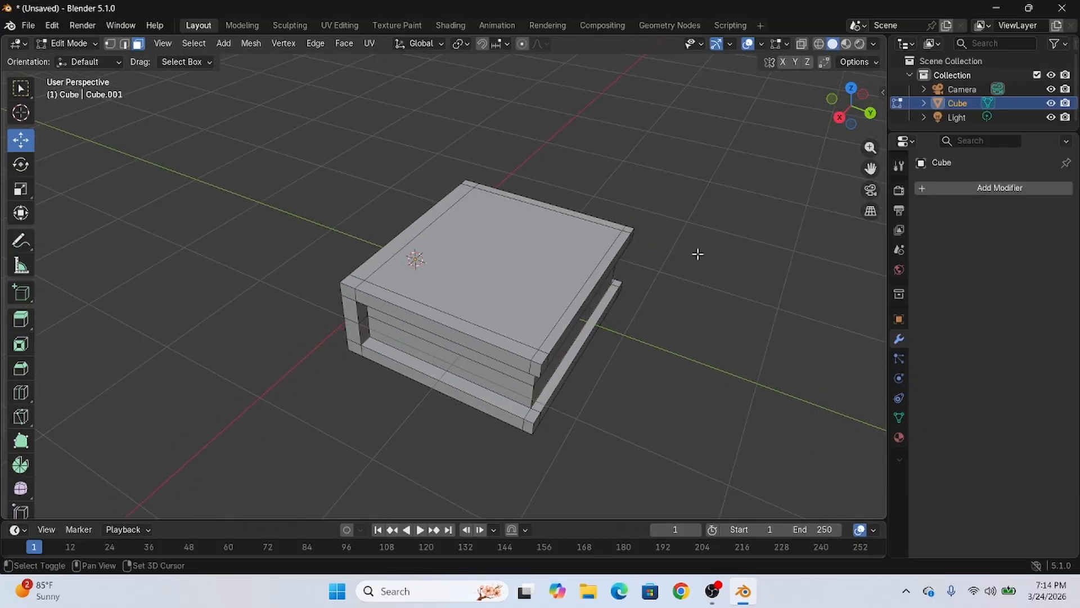
{"action": "middle_click_drag", "start_coordinate": [692, 244], "coordinate": [680, 238], "text": "shift"}
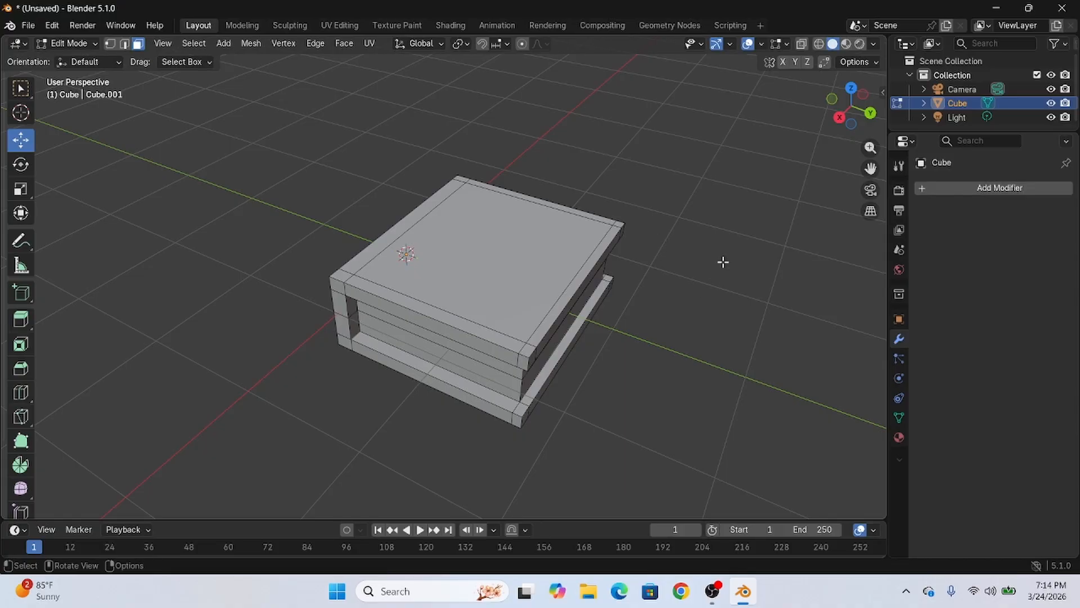
{"action": "middle_click_drag", "start_coordinate": [723, 262], "coordinate": [737, 222]}
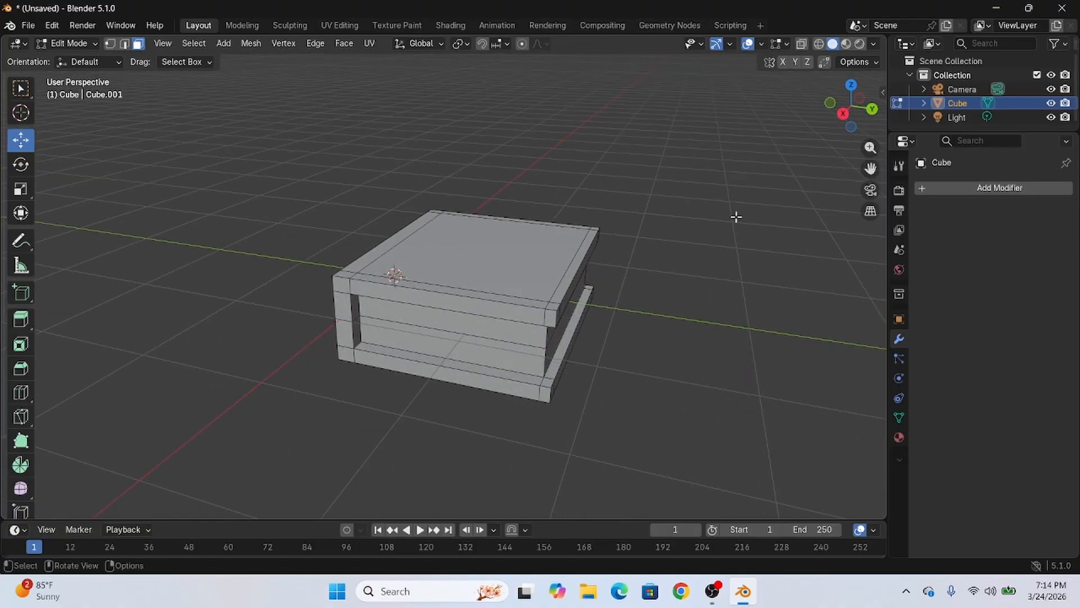
{"action": "middle_click_drag", "start_coordinate": [684, 172], "coordinate": [724, 113]}
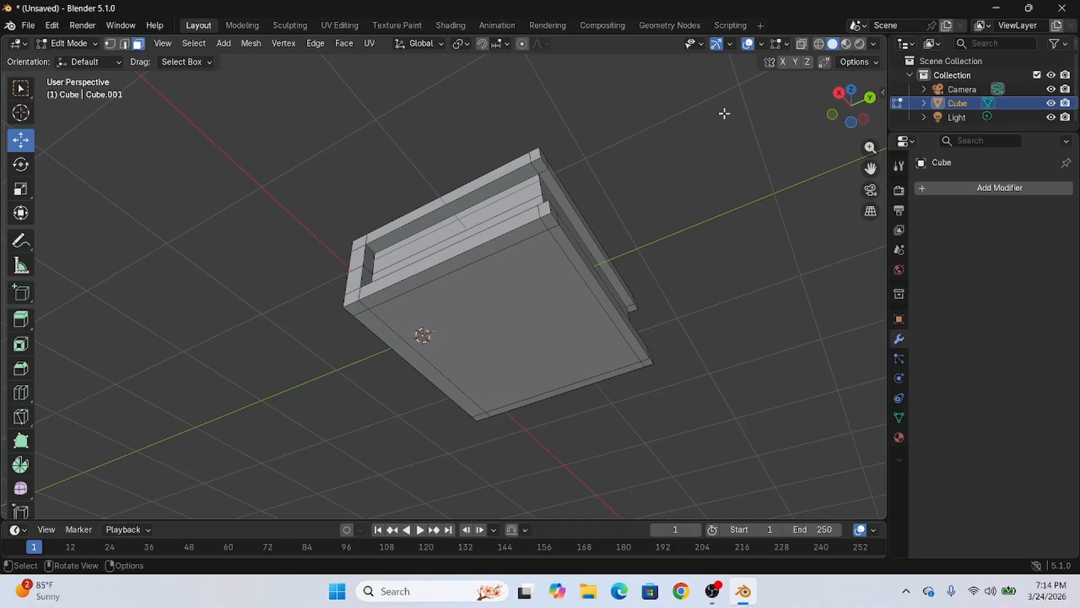
{"action": "middle_click_drag", "start_coordinate": [730, 134], "coordinate": [674, 234]}
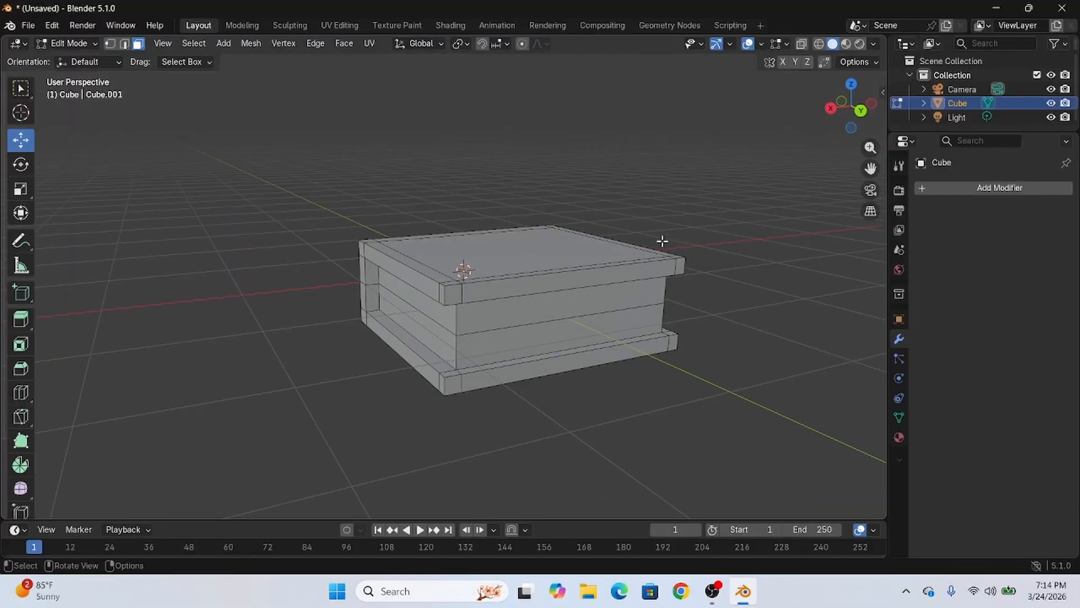
{"action": "middle_click_drag", "start_coordinate": [706, 201], "coordinate": [798, 231]}
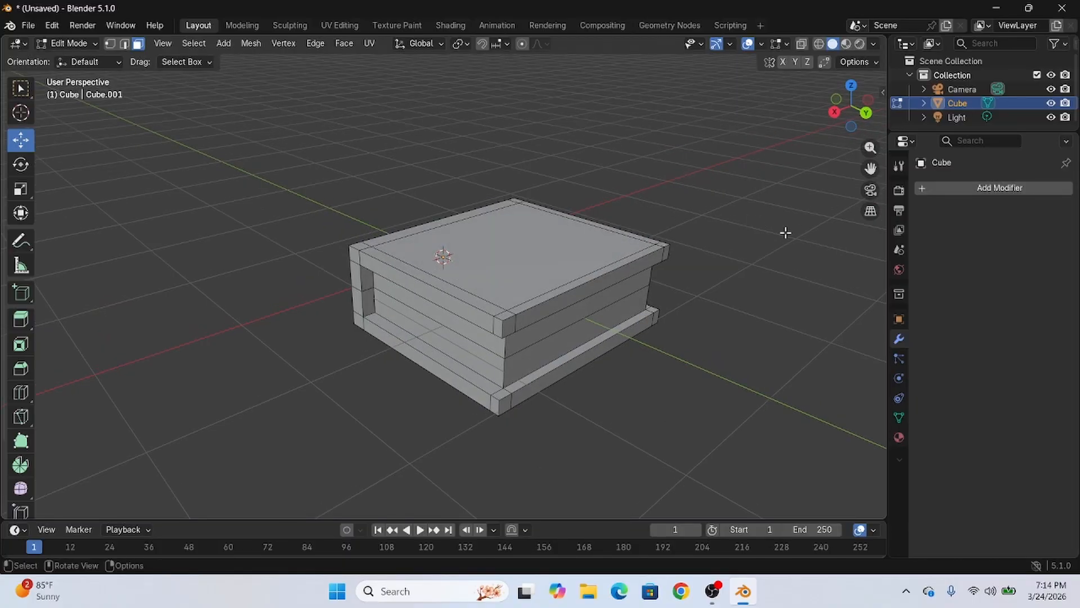
Step: Try selecting the top panel's centre face and its narrow border face, and clear the selection
{"action": "left_click", "coordinate": [506, 235]}
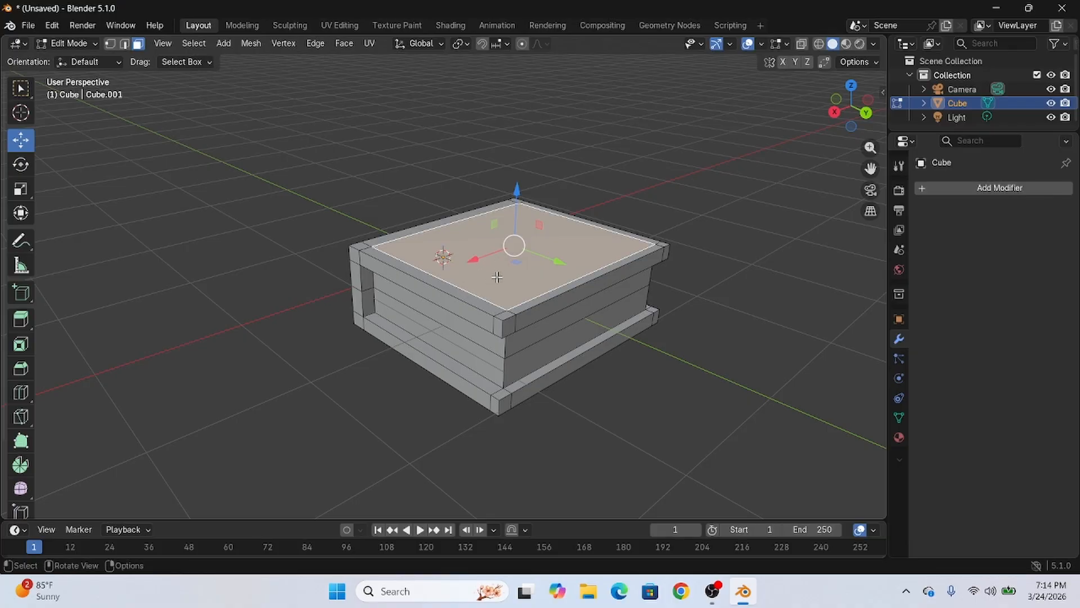
{"action": "left_click", "coordinate": [475, 294]}
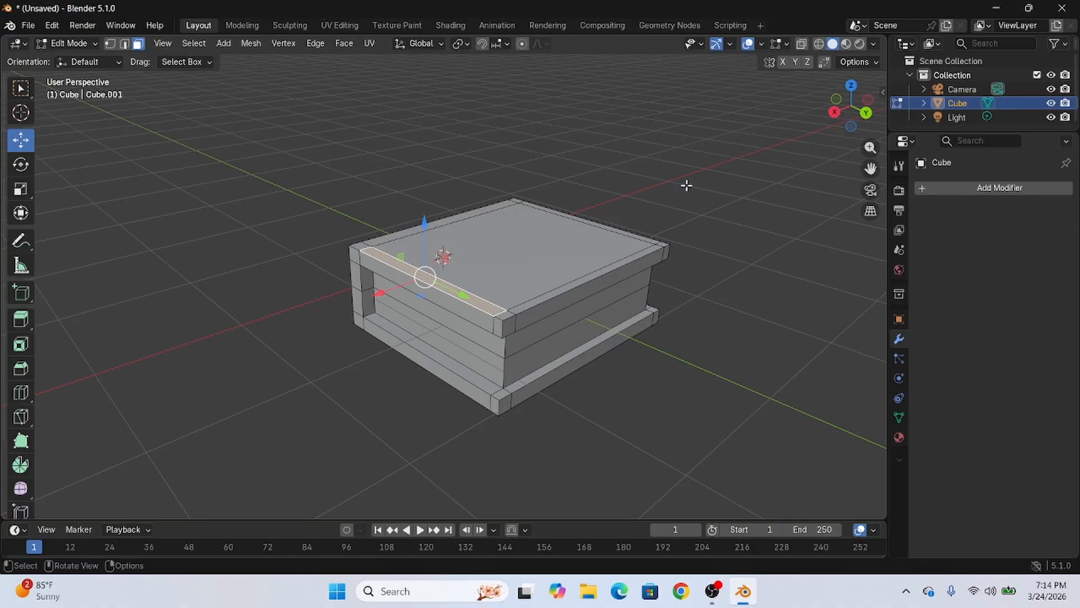
{"action": "key", "text": "ctrl+z"}
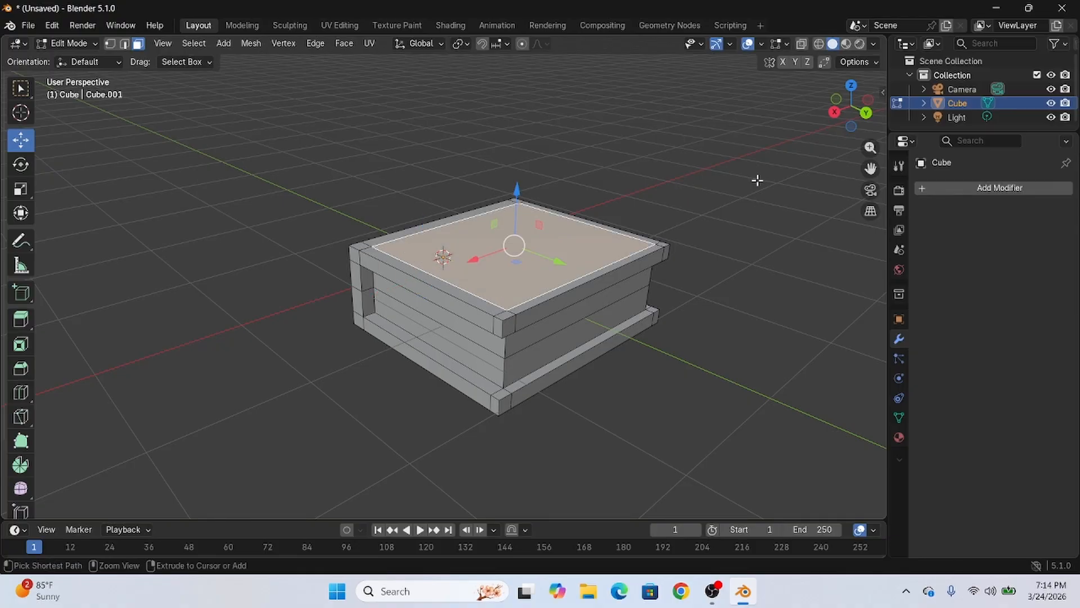
{"action": "key", "text": "ctrl+z"}
{"action": "mouse_move", "coordinate": [734, 245]}
{"action": "middle_mouse_down"}
{"action": "mouse_move", "coordinate": [740, 280]}
{"action": "mouse_move", "coordinate": [745, 229]}
{"action": "mouse_move", "coordinate": [739, 241]}
{"action": "middle_mouse_up"}
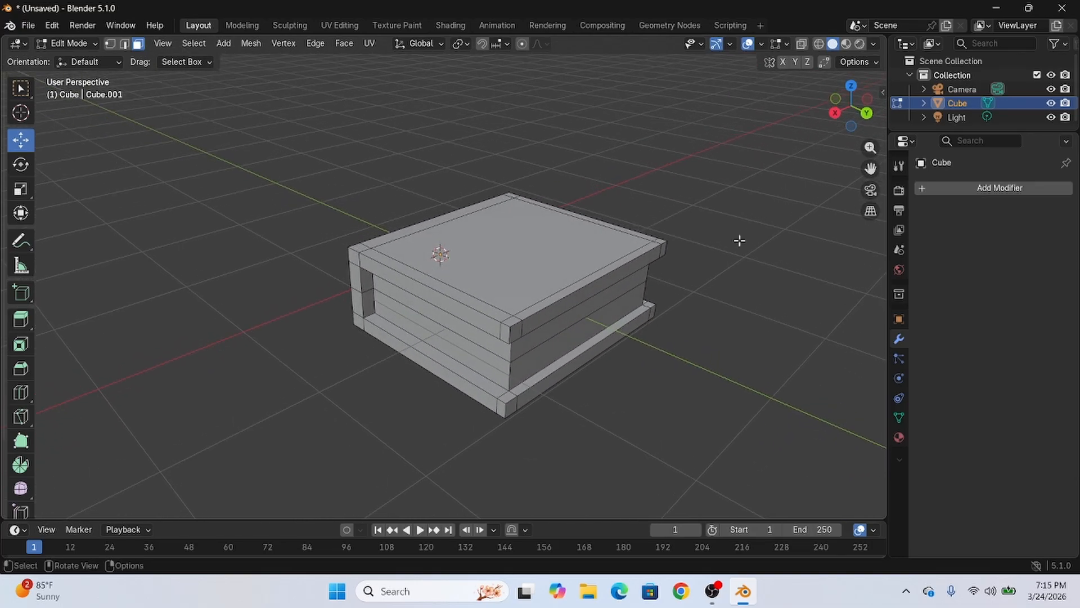
{"action": "left_click", "coordinate": [517, 272]}
{"action": "left_click", "coordinate": [862, 263]}
Step: Switch to edge selection and select the four inset lines around the top panel's centre face, including their short corner segments
{"action": "middle_click_drag", "start_coordinate": [704, 206], "coordinate": [741, 264]}
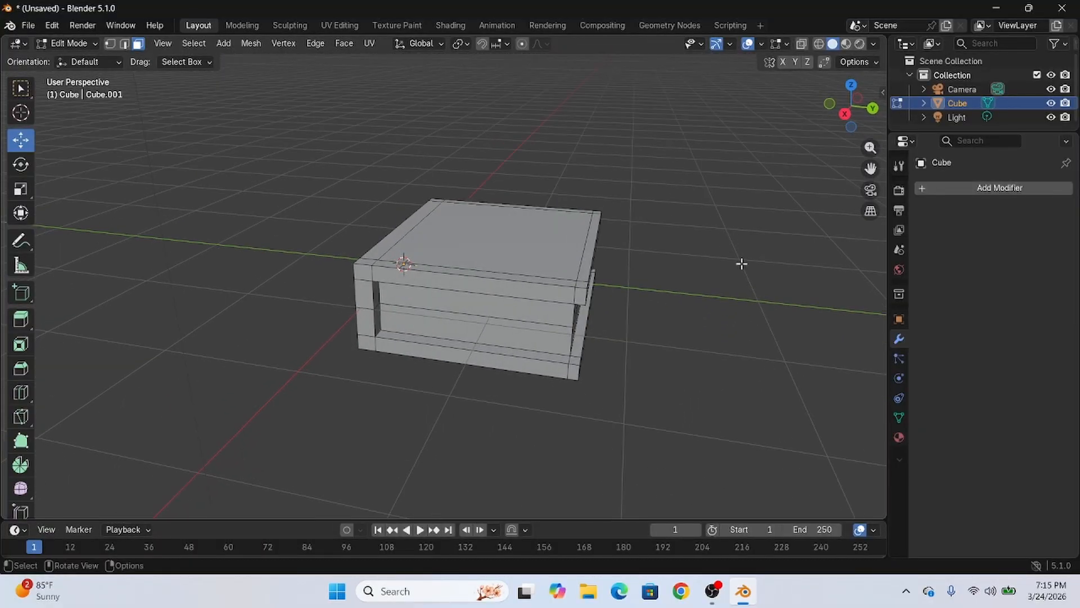
{"action": "middle_click_drag", "start_coordinate": [648, 224], "coordinate": [706, 343]}
{"action": "scroll", "coordinate": [682, 257], "scroll_direction": "up", "scroll_amount": 2}
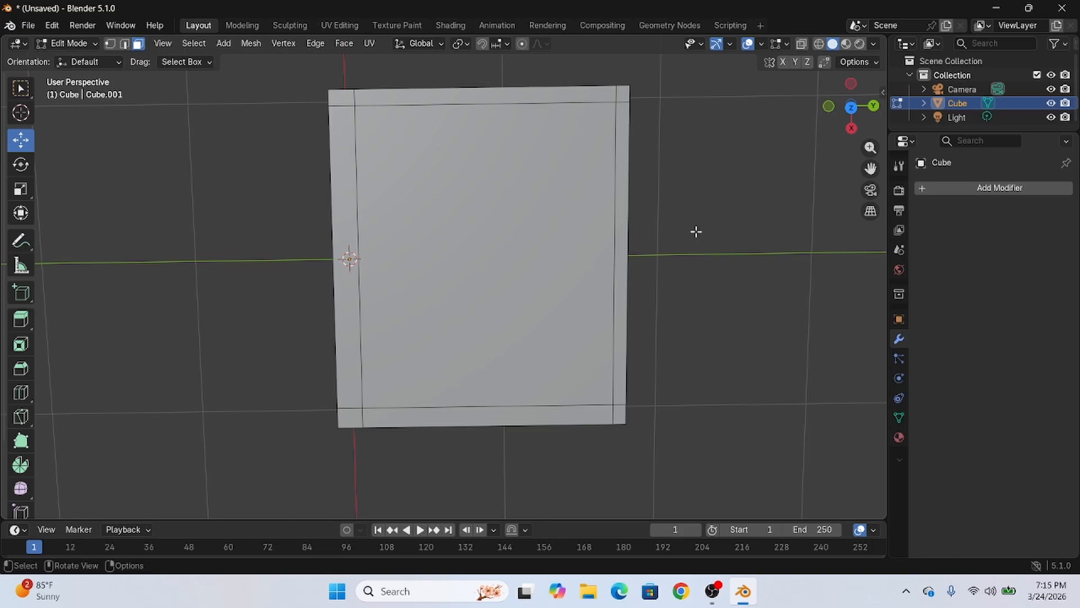
{"action": "middle_click_drag", "start_coordinate": [696, 231], "coordinate": [701, 170]}
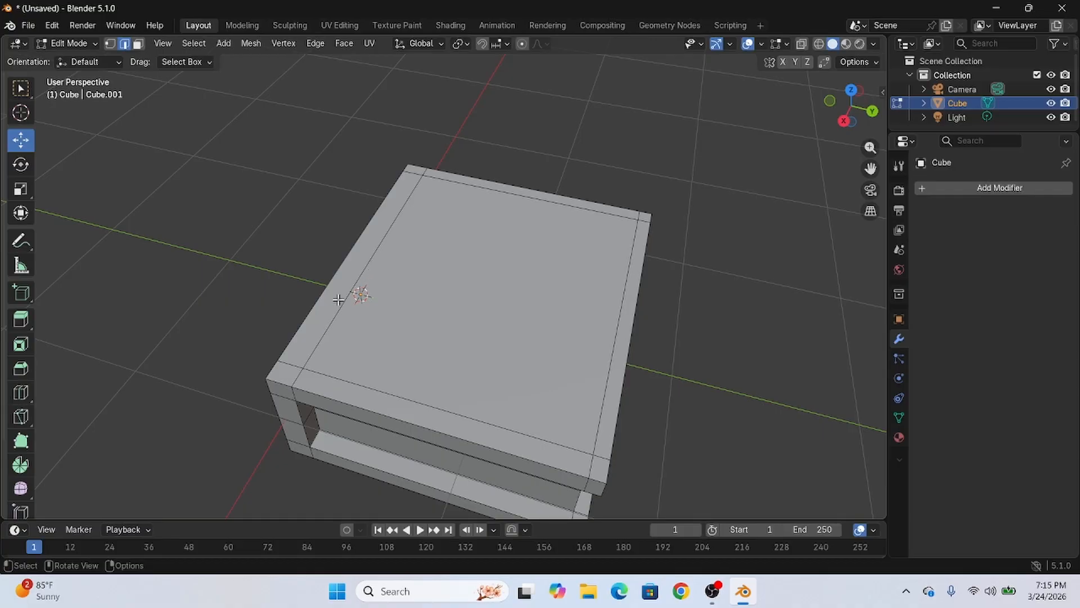
{"action": "left_click", "coordinate": [290, 367], "text": "shift"}
{"action": "left_click", "coordinate": [352, 380], "text": "shift"}
{"action": "left_click", "coordinate": [589, 467], "text": "shift"}
{"action": "left_click", "coordinate": [601, 457], "text": "shift"}
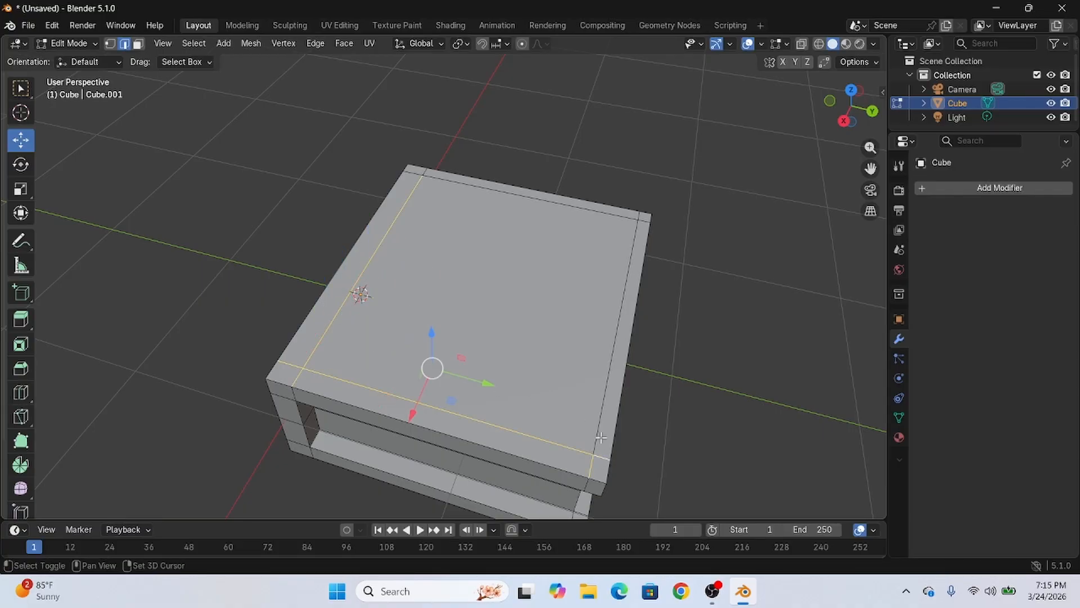
{"action": "left_click", "coordinate": [609, 398], "text": "shift"}
{"action": "left_click", "coordinate": [646, 220], "text": "shift"}
{"action": "left_click", "coordinate": [637, 216], "text": "shift"}
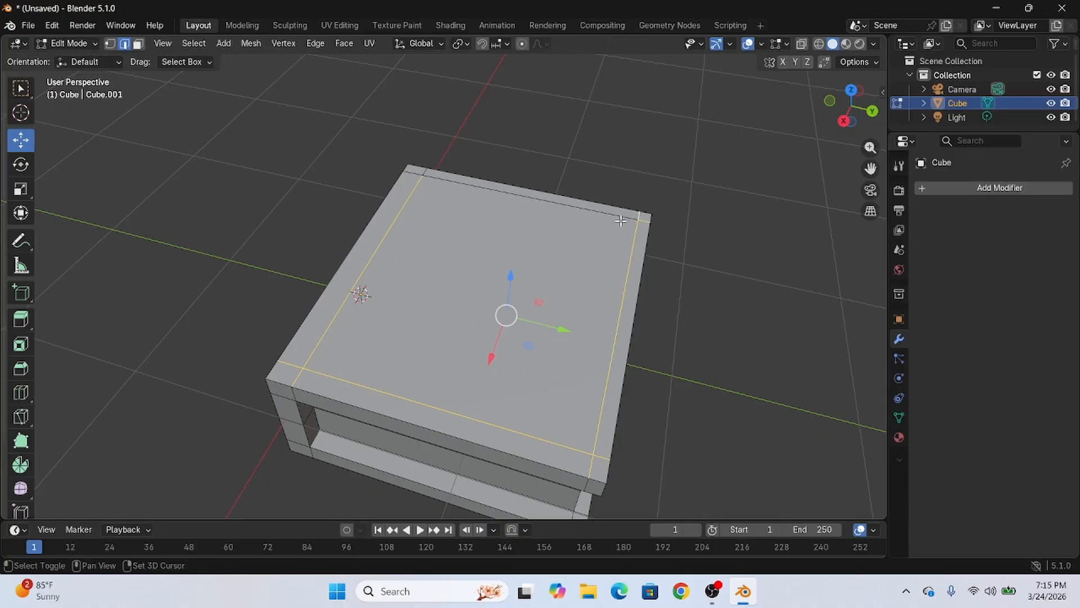
{"action": "left_click", "coordinate": [414, 167], "text": "shift"}
{"action": "left_click", "coordinate": [501, 176], "text": "shift"}
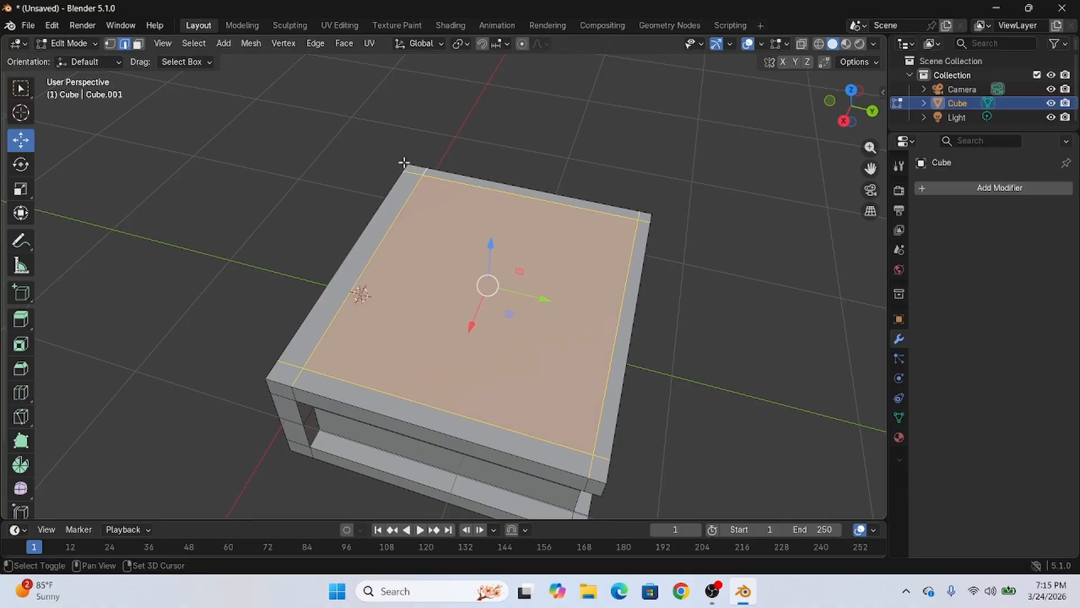
Step: Try to delete the top panel's faces along the selected inset lines, and undo the deletion
{"action": "key", "text": "x"}
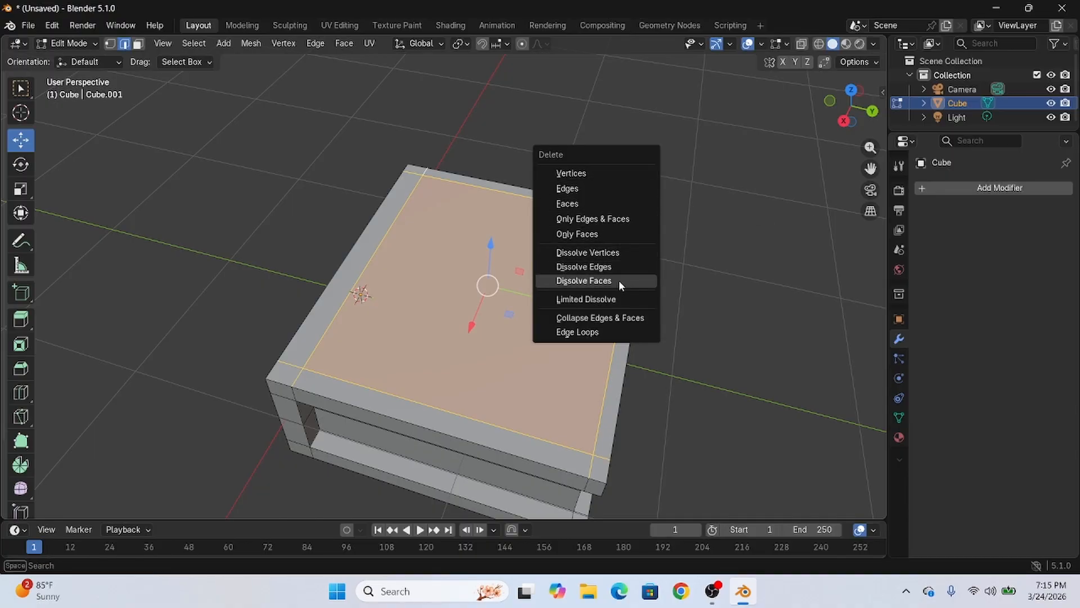
{"action": "left_click", "coordinate": [597, 204]}
{"action": "key", "text": "ctrl+z"}
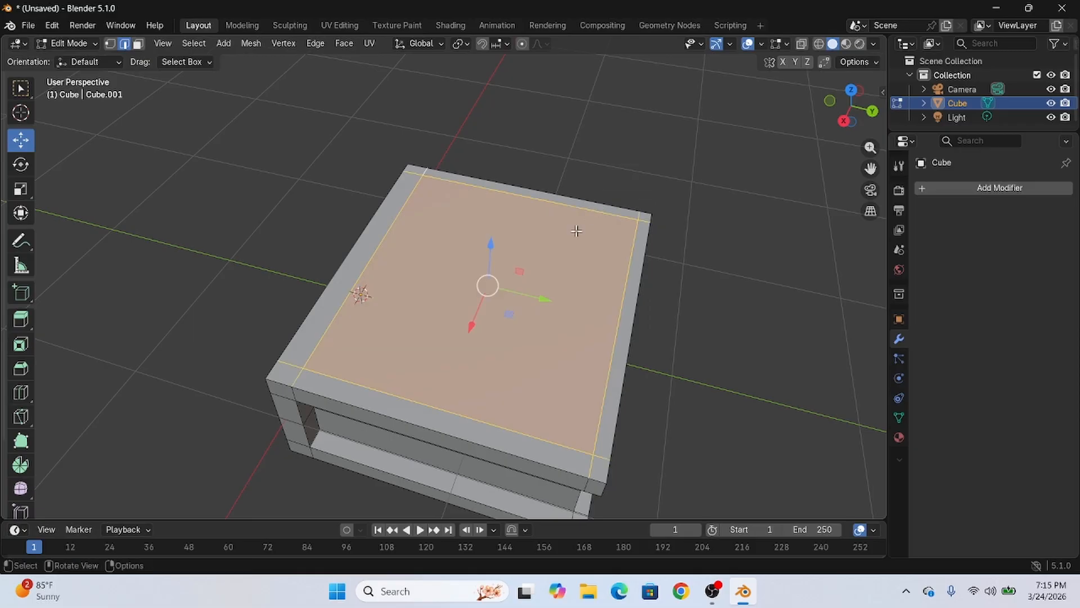
{"action": "key", "text": "x"}
{"action": "left_click", "coordinate": [601, 204]}
{"action": "key", "text": "ctrl+z"}
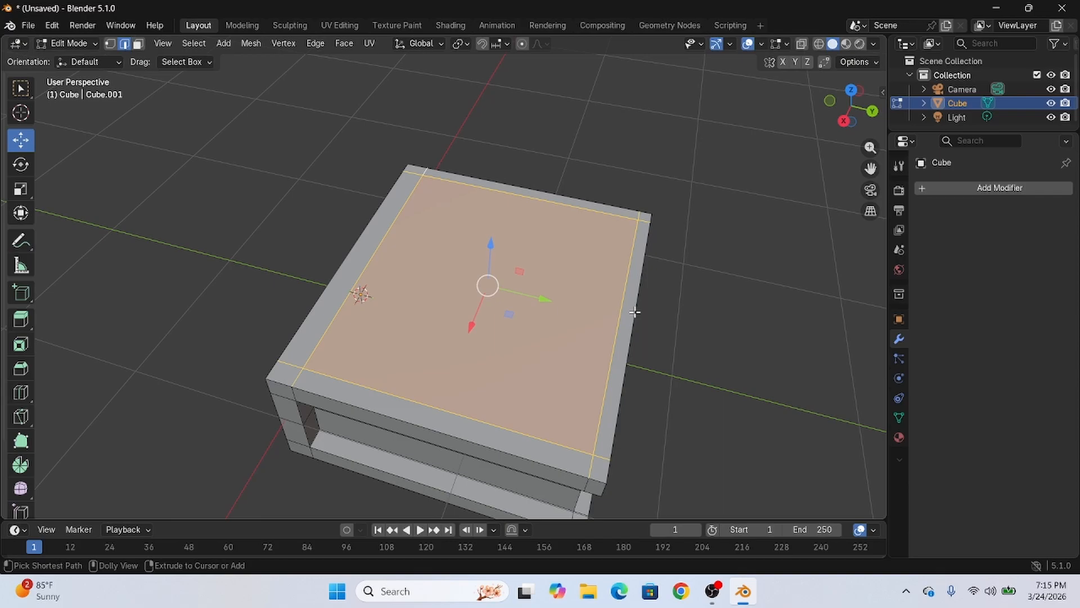
{"action": "key", "text": "ctrl+shift+z"}
{"action": "middle_click_drag", "start_coordinate": [705, 251], "coordinate": [691, 191]}
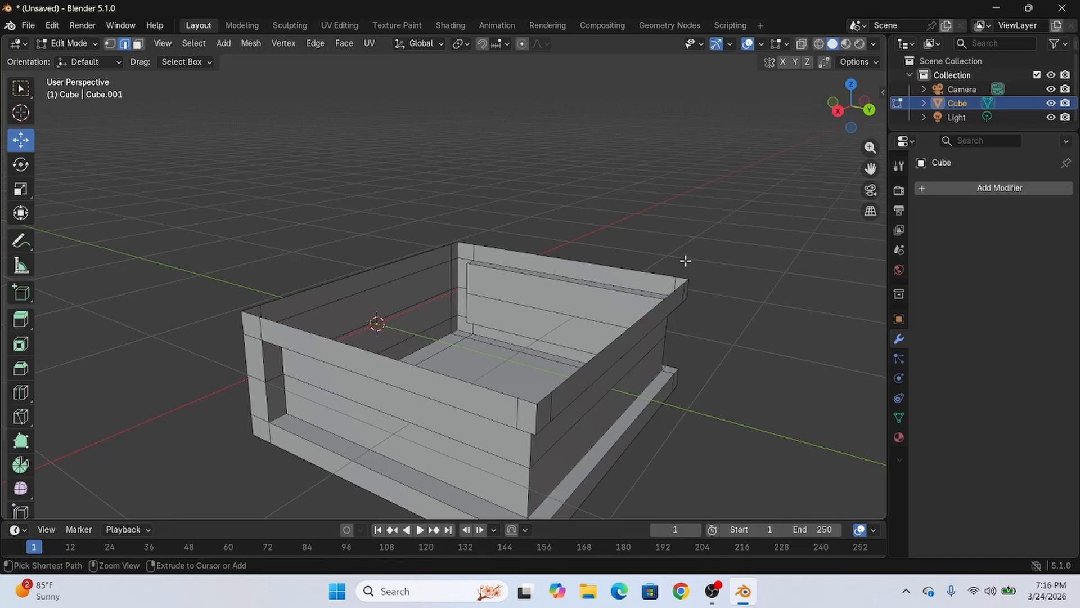
{"action": "key", "text": "ctrl+z"}
Step: Dissolve the selected inset edges to merge the top panel into one face
{"action": "middle_click_drag", "start_coordinate": [675, 260], "coordinate": [714, 250]}
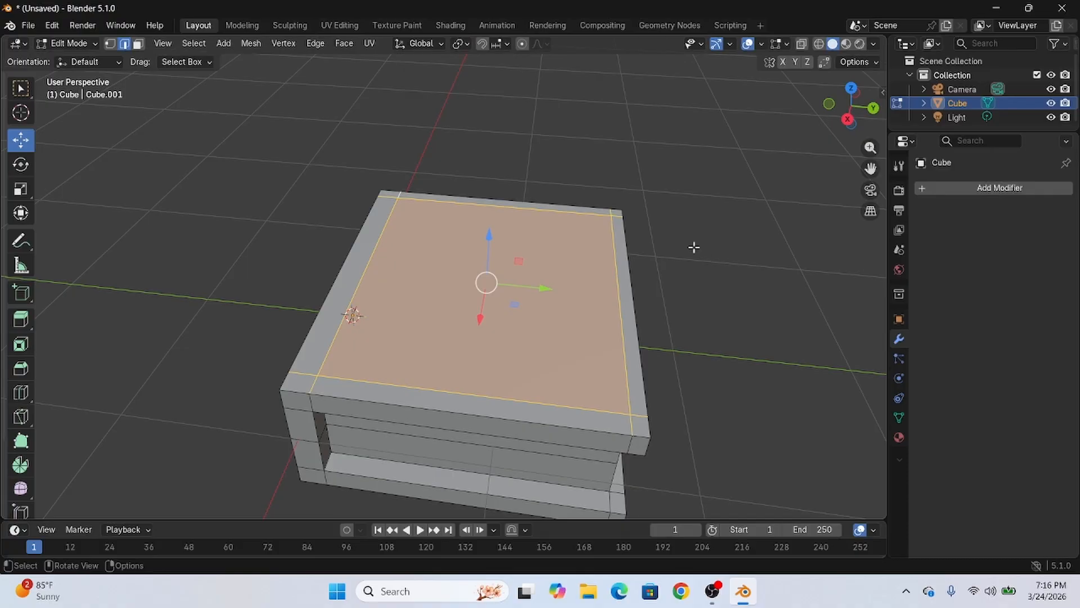
{"action": "key", "text": "x"}
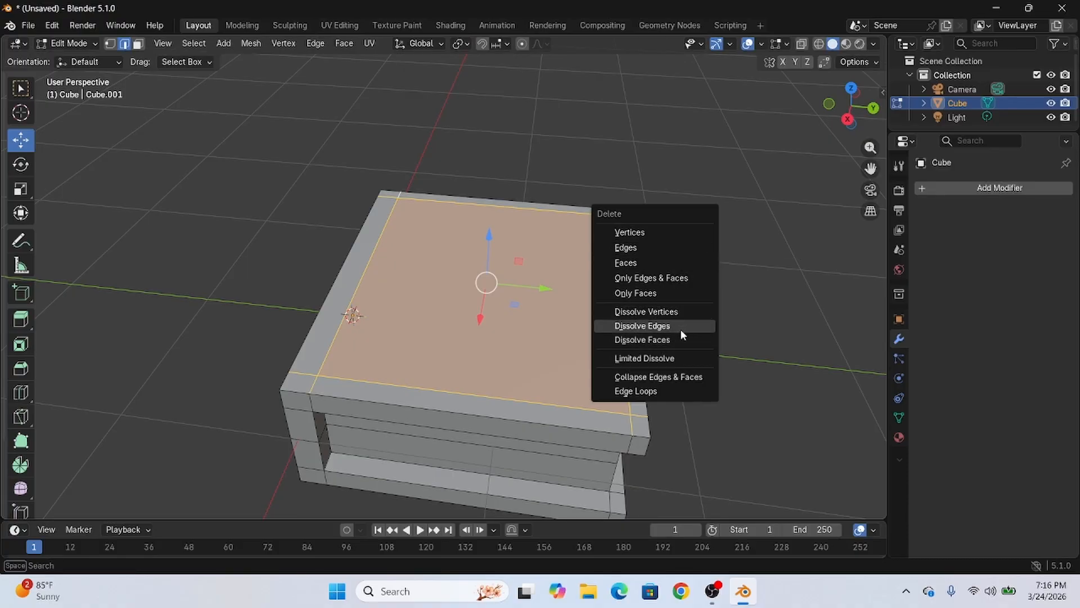
{"action": "left_click", "coordinate": [677, 326]}
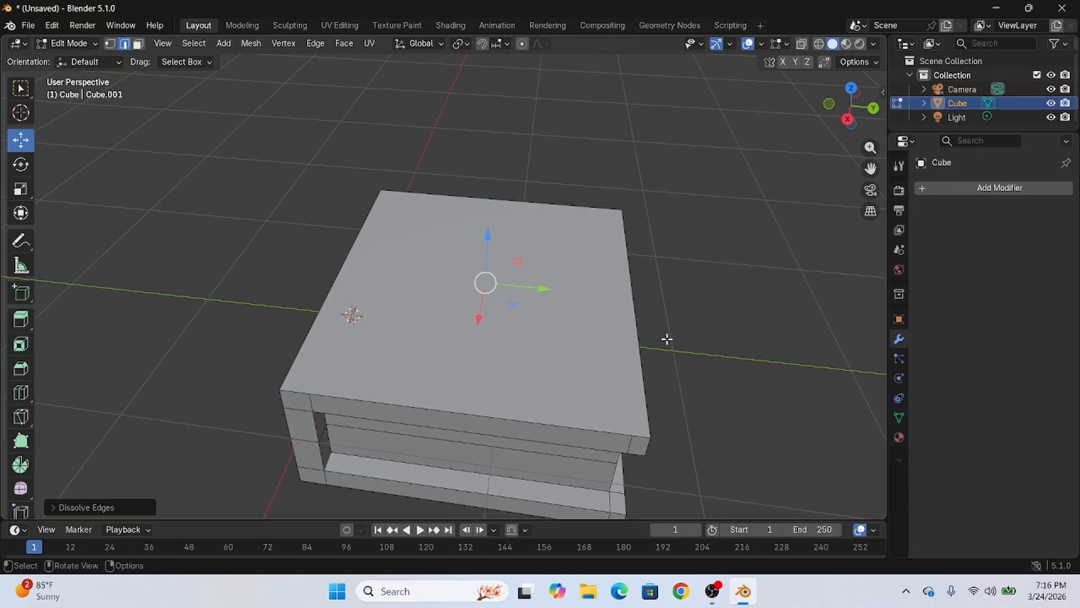
{"action": "middle_click_drag", "start_coordinate": [638, 325], "coordinate": [875, 210]}
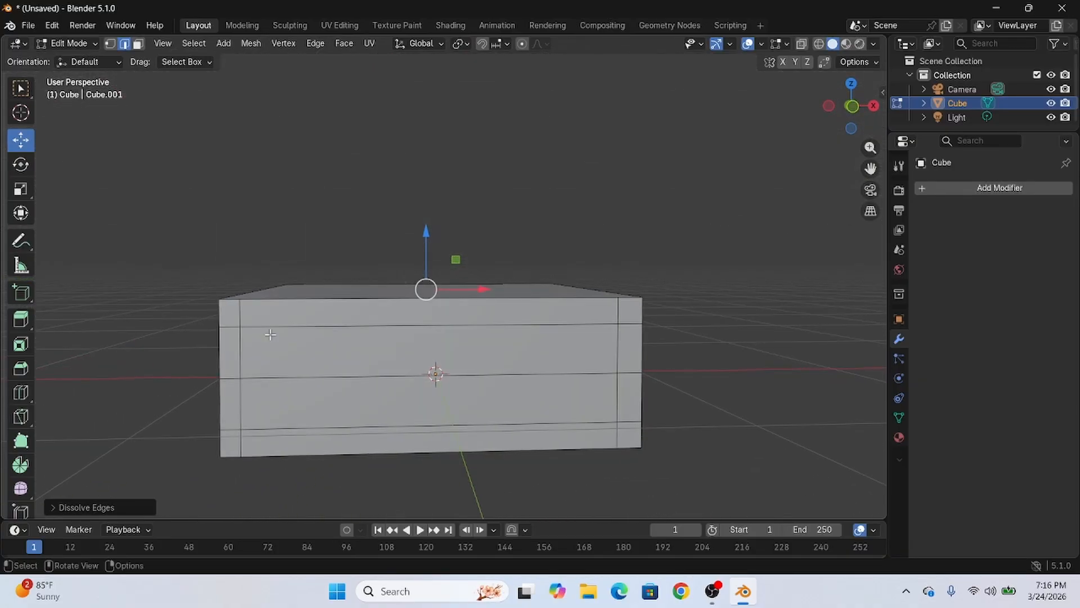
{"action": "left_click", "coordinate": [240, 313]}
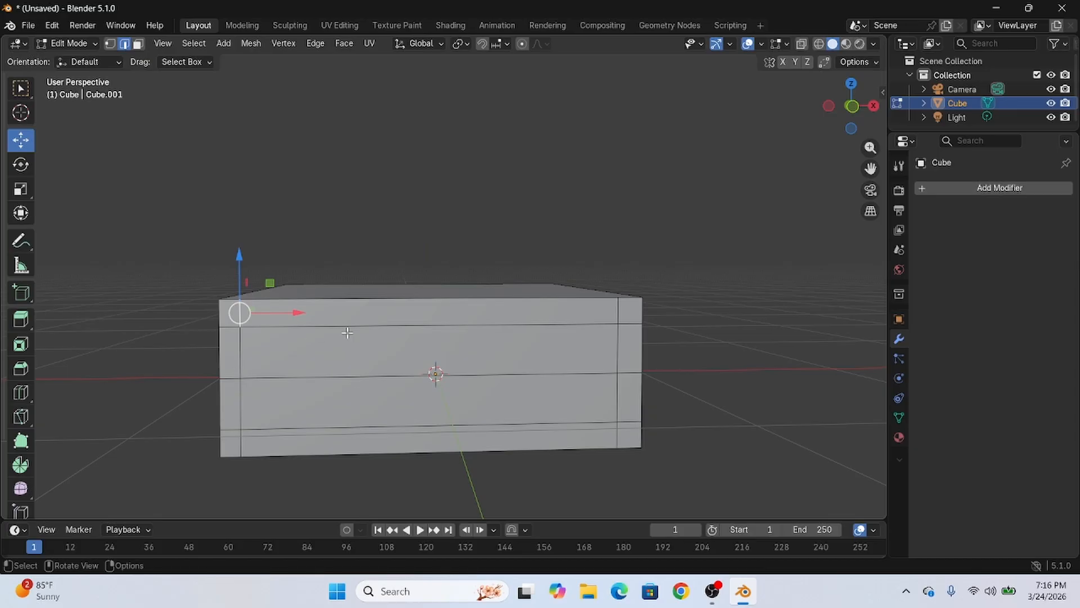
{"action": "mouse_move", "coordinate": [703, 400]}
{"action": "middle_mouse_down"}
{"action": "mouse_move", "coordinate": [737, 234]}
{"action": "mouse_move", "coordinate": [721, 251]}
{"action": "mouse_move", "coordinate": [683, 390]}
{"action": "mouse_move", "coordinate": [707, 364]}
{"action": "mouse_move", "coordinate": [697, 386]}
{"action": "middle_mouse_up"}
{"action": "left_click", "coordinate": [231, 336], "text": "alt"}
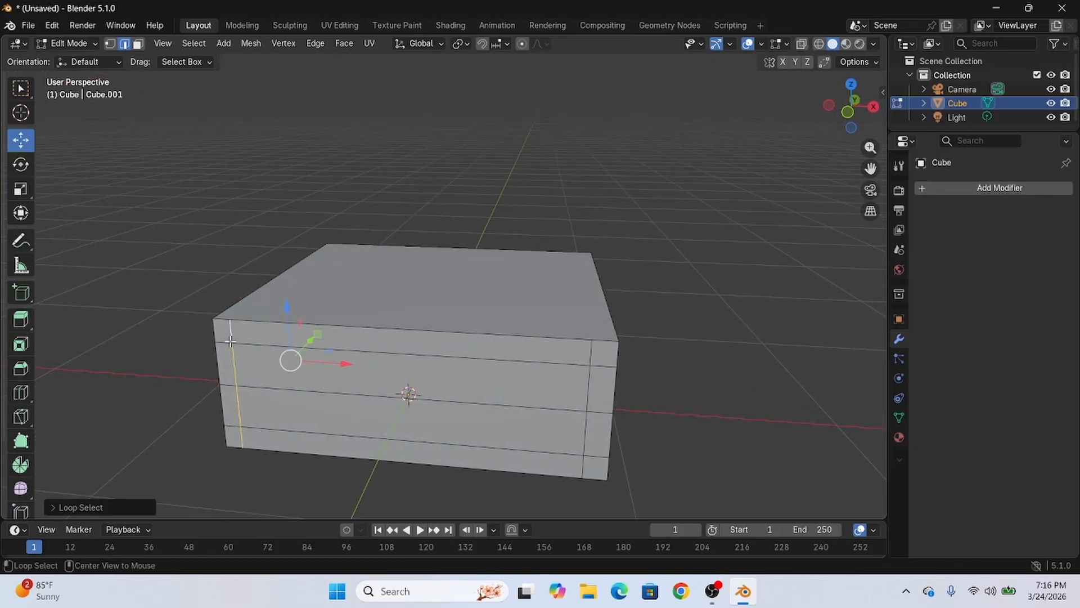
{"action": "middle_click_drag", "start_coordinate": [231, 336], "coordinate": [690, 403]}
{"action": "left_click", "coordinate": [596, 444], "text": "ctrl"}
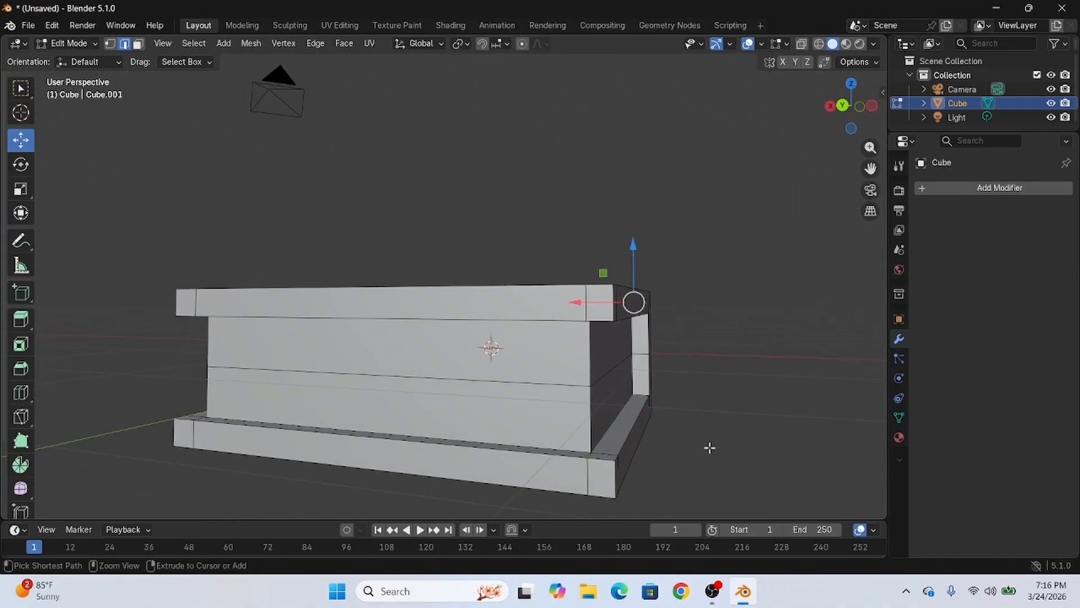
{"action": "middle_click_drag", "start_coordinate": [708, 446], "coordinate": [704, 399]}
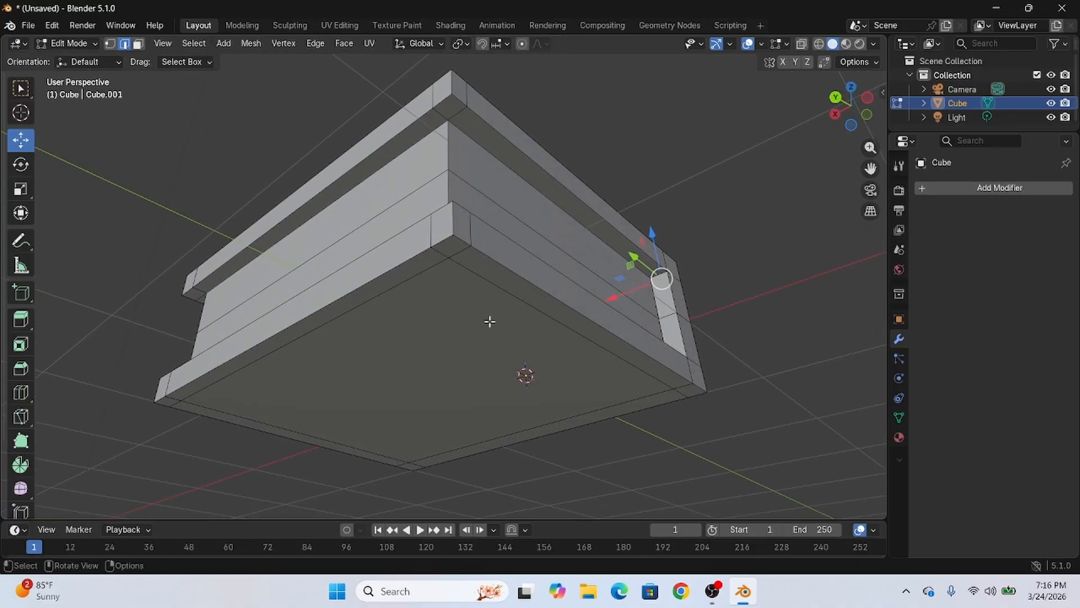
Step: Select the four inset lines around the bottom panel's centre face, including their short corner segments, and dissolve the edges
{"action": "left_click", "coordinate": [484, 282]}
{"action": "left_click", "coordinate": [439, 253], "text": "shift"}
{"action": "left_click", "coordinate": [458, 252], "text": "shift"}
{"action": "left_click", "coordinate": [396, 269], "text": "shift"}
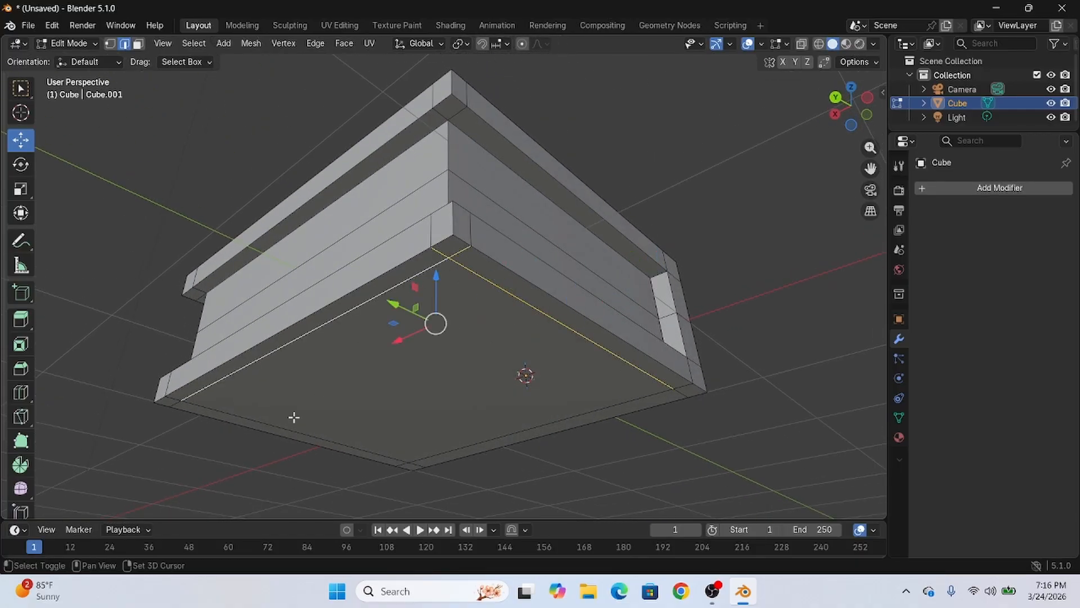
{"action": "middle_click_drag", "start_coordinate": [294, 417], "coordinate": [412, 263]}
{"action": "left_click", "coordinate": [376, 154], "text": "shift"}
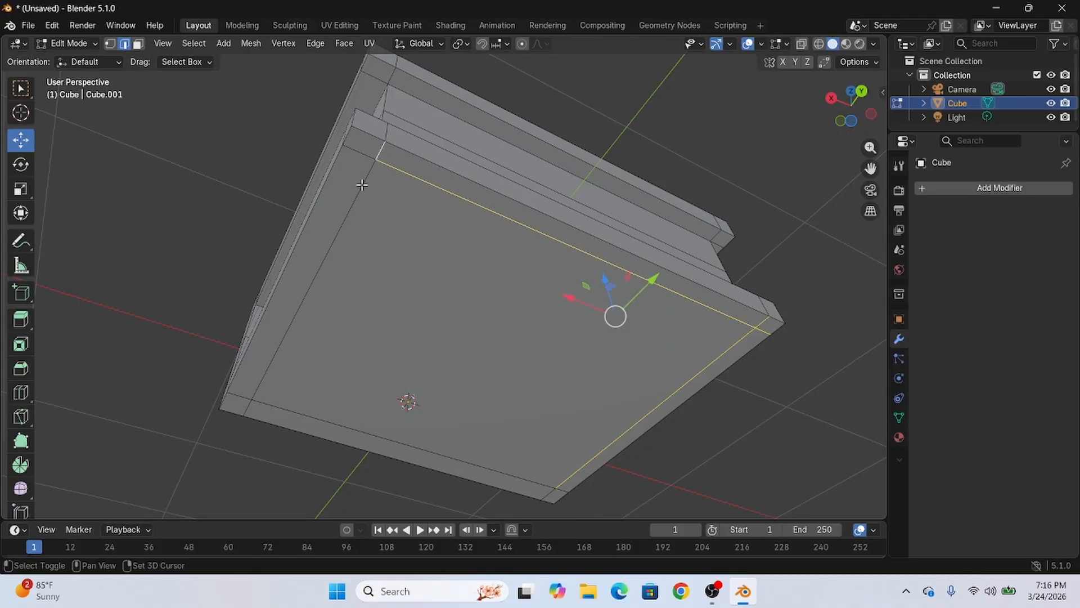
{"action": "left_click", "coordinate": [362, 180], "text": "shift"}
{"action": "left_click", "coordinate": [250, 406], "text": "shift"}
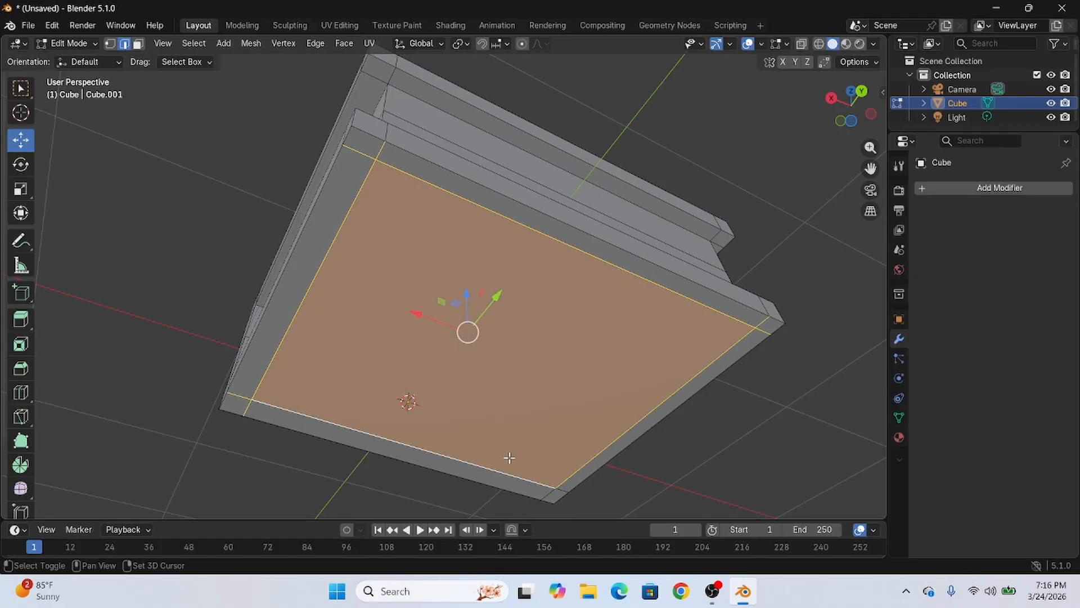
{"action": "left_click", "coordinate": [557, 492], "text": "shift"}
{"action": "left_click", "coordinate": [562, 487], "text": "shift"}
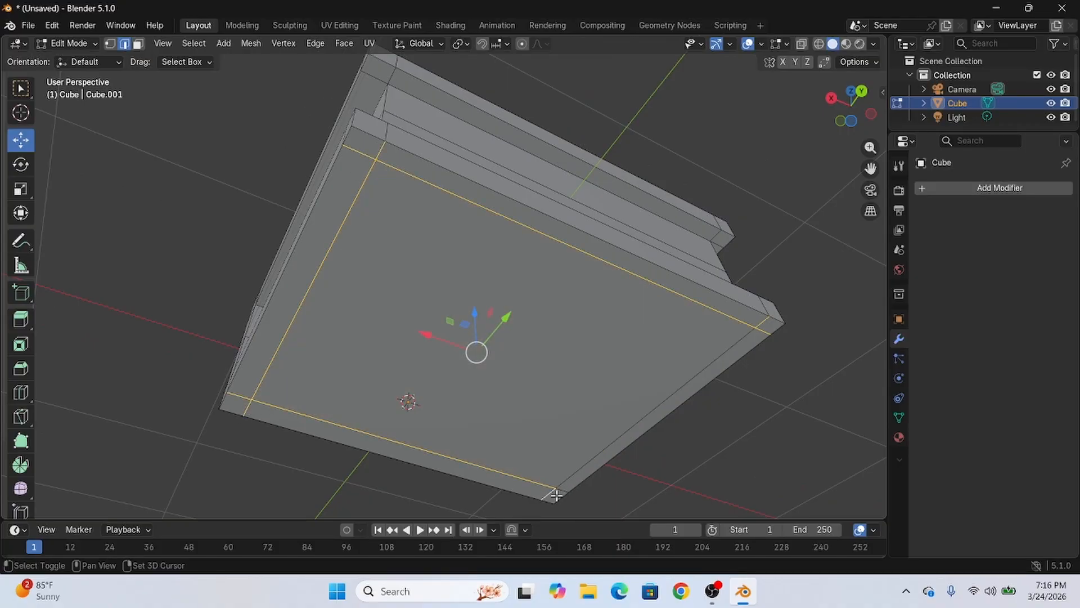
{"action": "left_click", "coordinate": [566, 488], "text": "shift"}
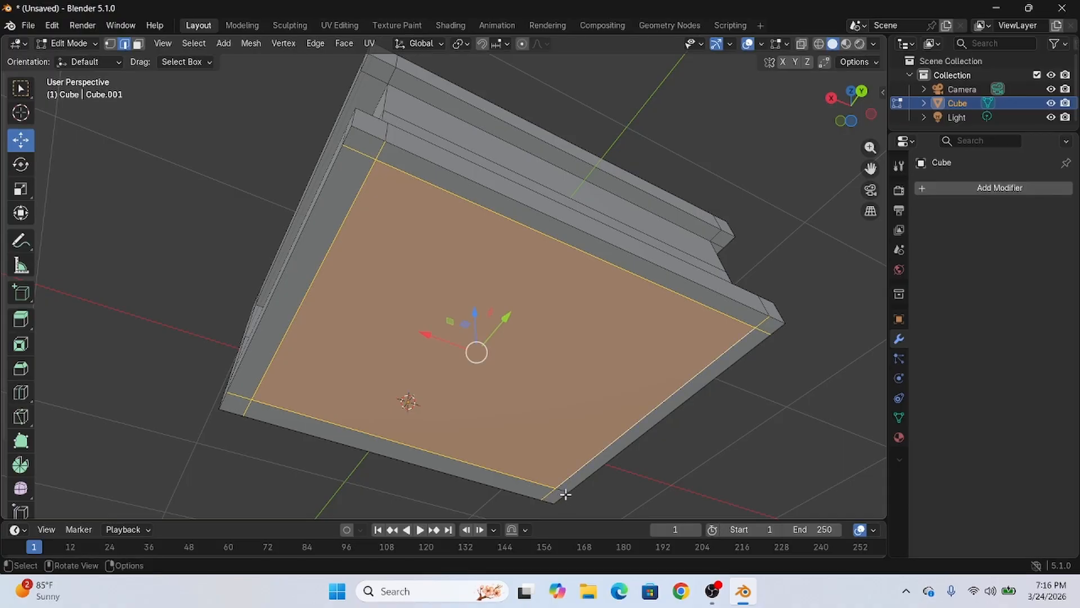
{"action": "key", "text": "x"}
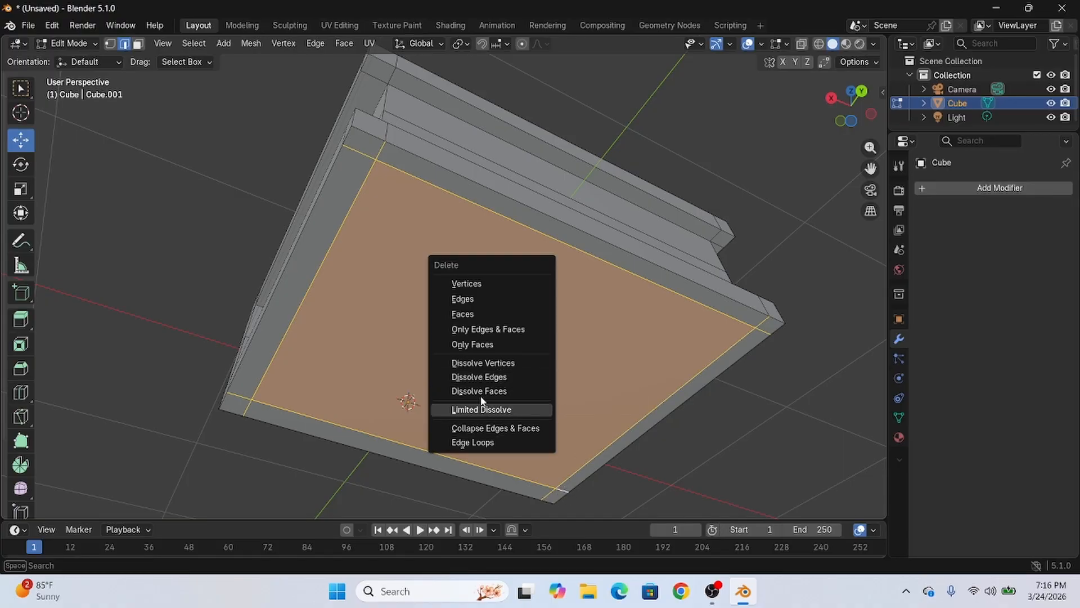
{"action": "left_click", "coordinate": [505, 374]}
Step: Select all horizontal and vertical lines dividing the book's spine face and dissolve the edges into one flat face
{"action": "middle_click_drag", "start_coordinate": [504, 373], "coordinate": [436, 511]}
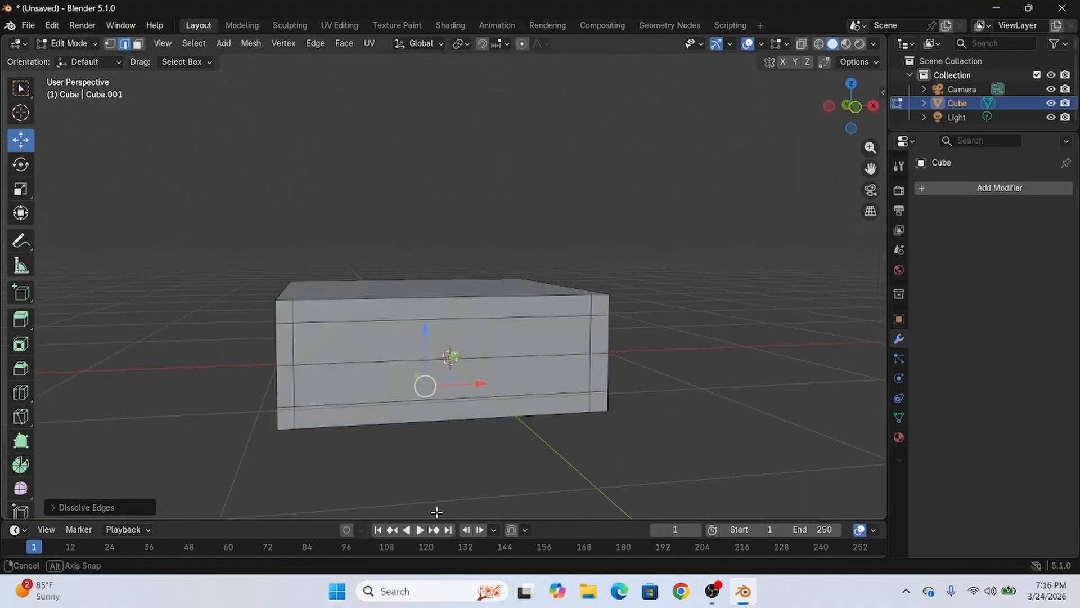
{"action": "left_click", "coordinate": [285, 313]}
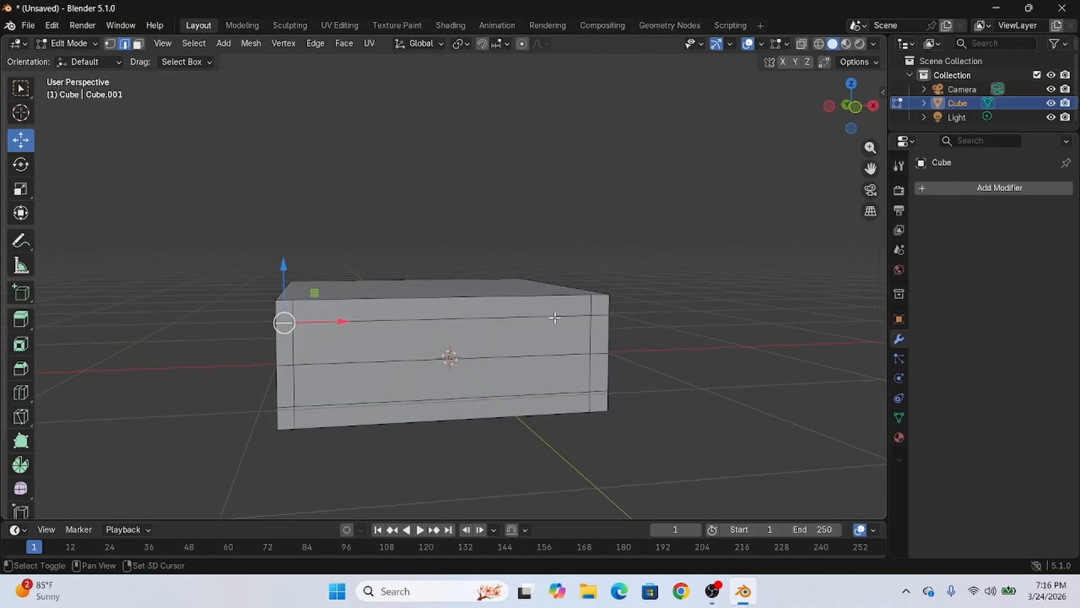
{"action": "left_click", "coordinate": [574, 317], "text": "alt+shift"}
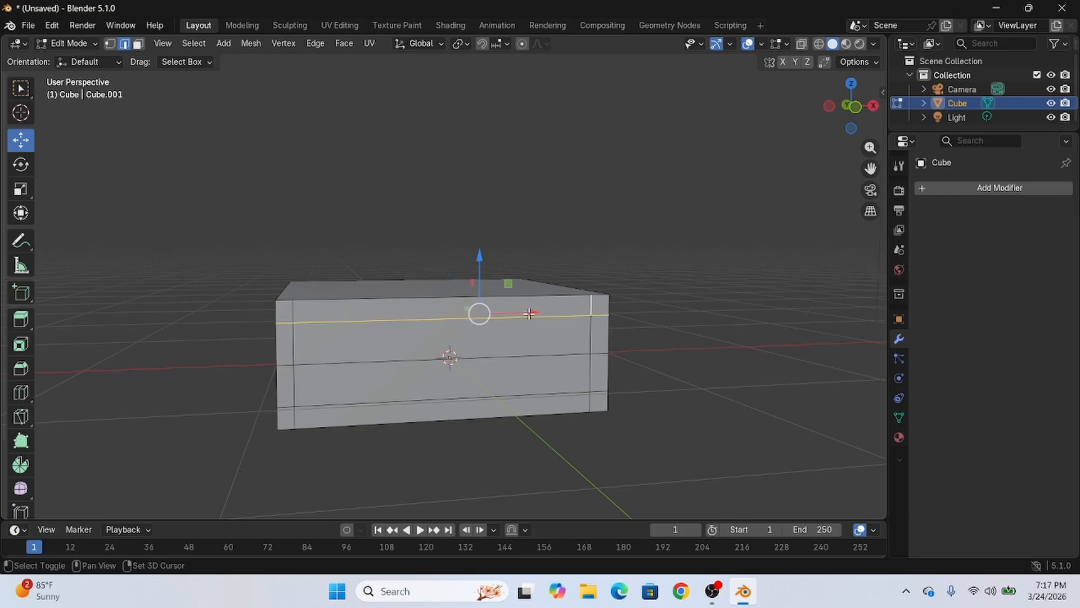
{"action": "left_click", "coordinate": [288, 311], "text": "shift"}
{"action": "left_click", "coordinate": [401, 359], "text": "shift"}
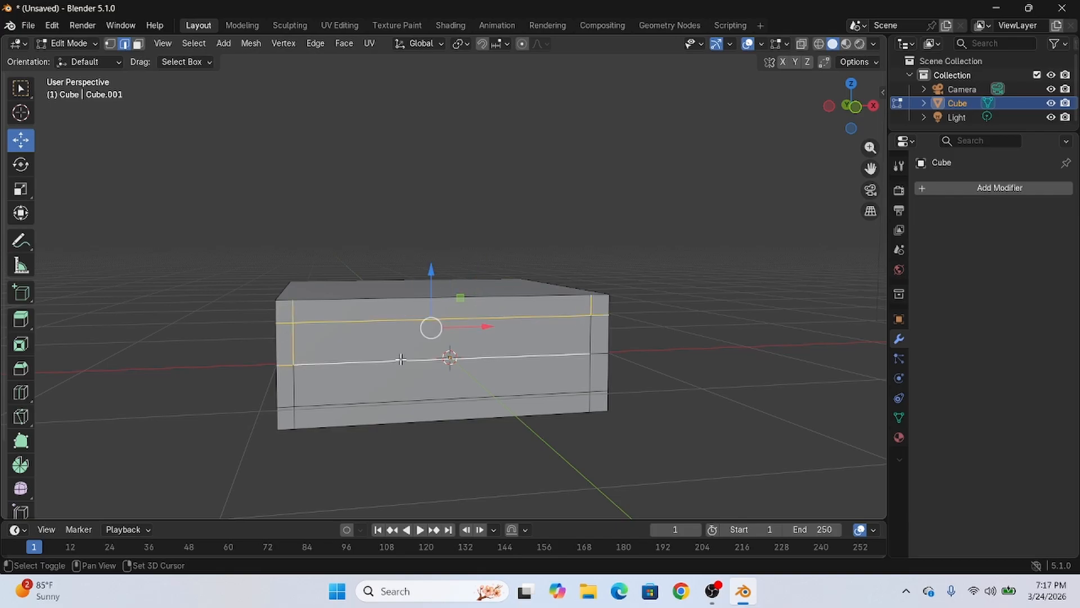
{"action": "left_click", "coordinate": [588, 332], "text": "shift"}
{"action": "left_click", "coordinate": [549, 394], "text": "shift"}
{"action": "left_click", "coordinate": [591, 388], "text": "shift"}
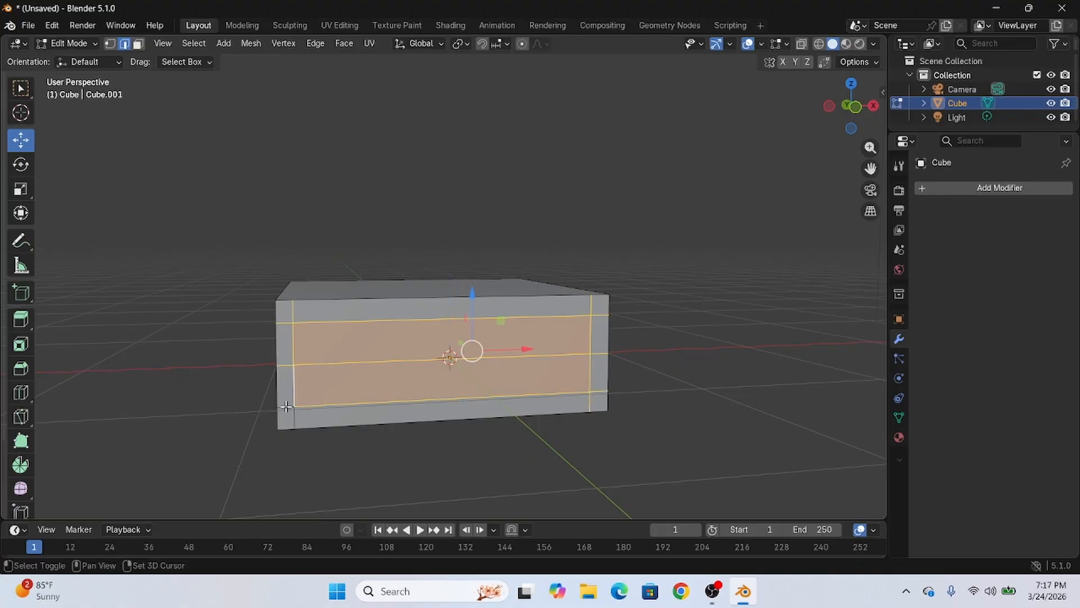
{"action": "key", "text": "x"}
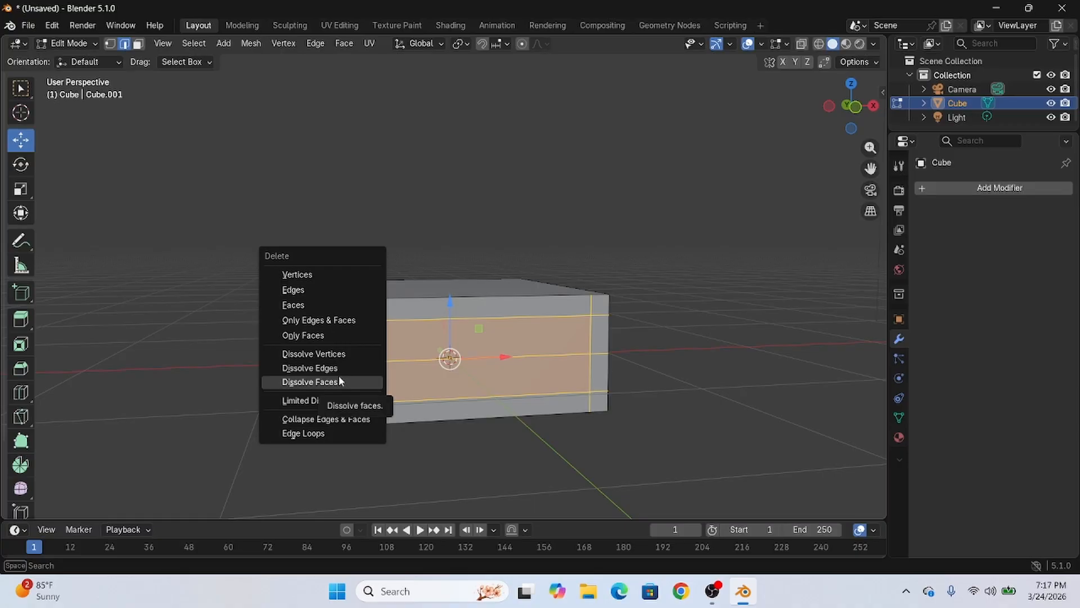
{"action": "left_click", "coordinate": [369, 369]}
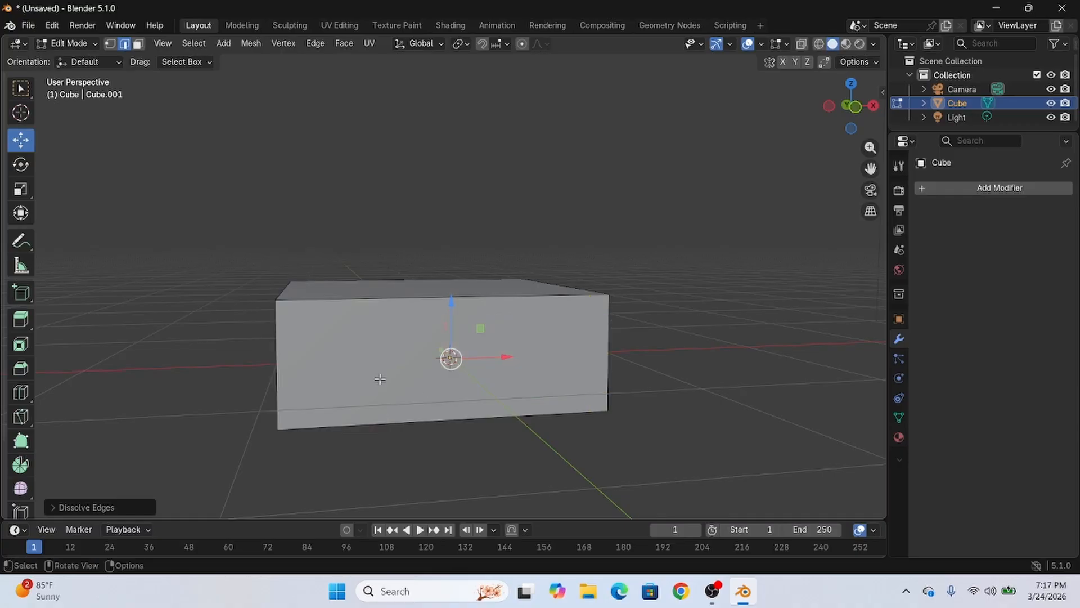
Step: Select the middle edge line running around the recessed page block and across the spine's ends, and dissolve it
{"action": "middle_click_drag", "start_coordinate": [629, 359], "coordinate": [146, 344]}
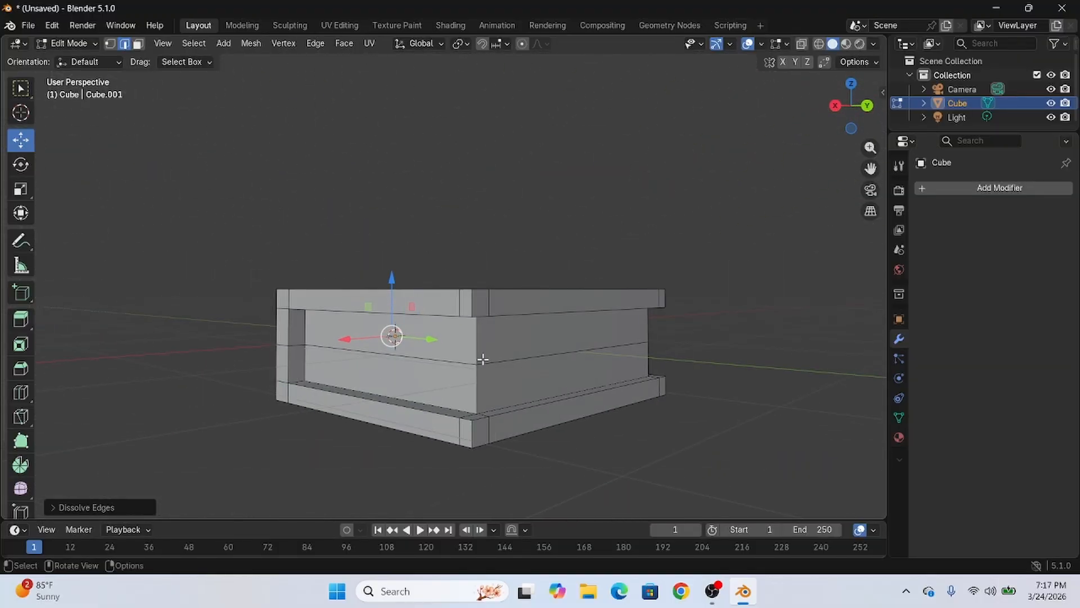
{"action": "left_click", "coordinate": [444, 367]}
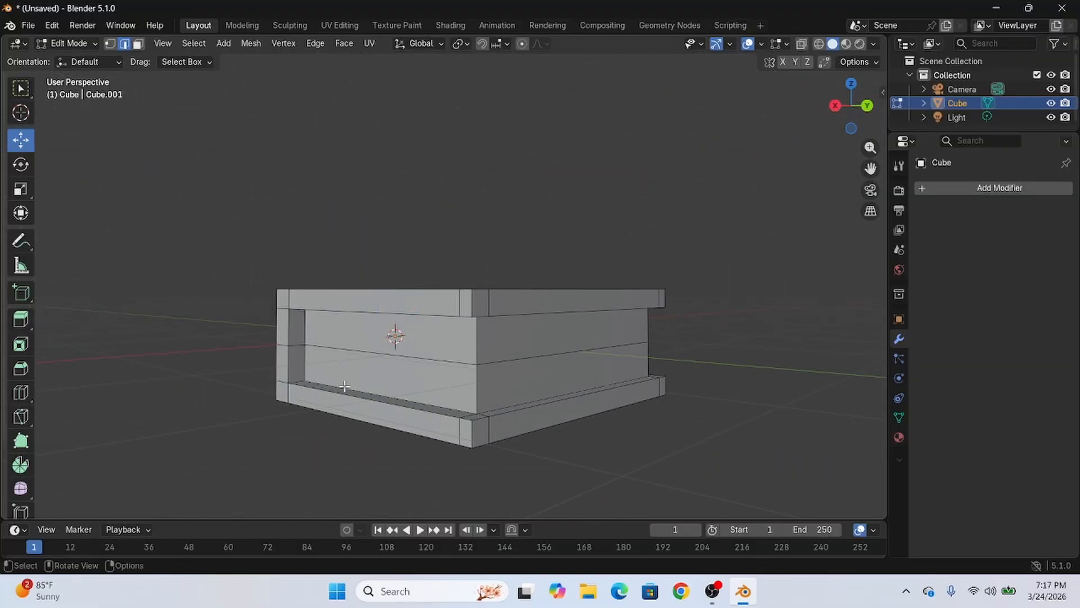
{"action": "middle_click_drag", "start_coordinate": [344, 386], "coordinate": [621, 349]}
{"action": "left_click", "coordinate": [390, 366], "text": "alt"}
{"action": "left_click", "coordinate": [621, 347], "text": "shift"}
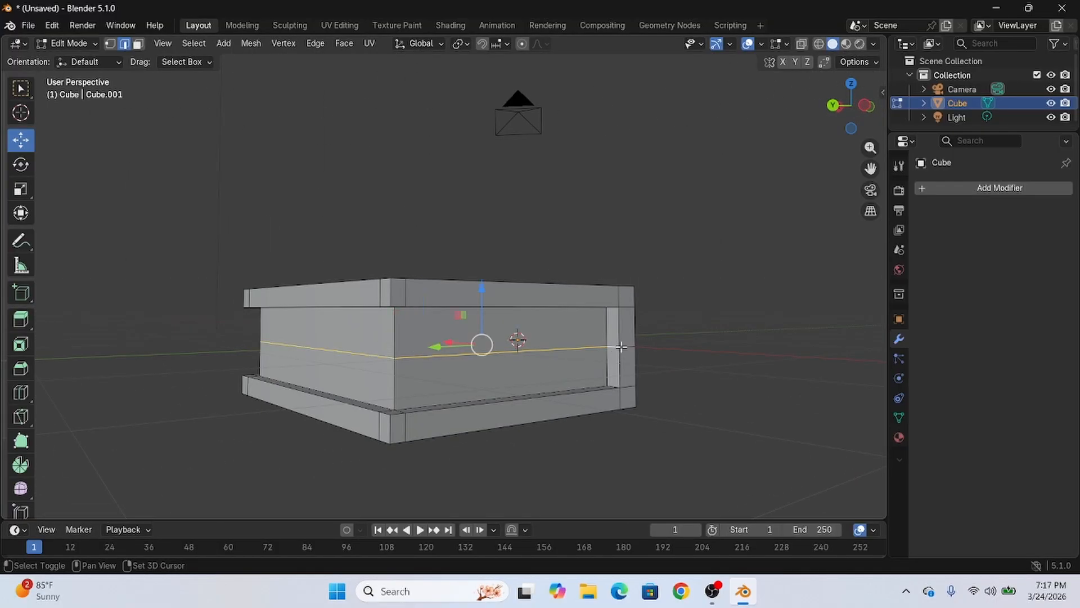
{"action": "middle_click_drag", "start_coordinate": [281, 396], "coordinate": [299, 350]}
{"action": "key", "text": "x"}
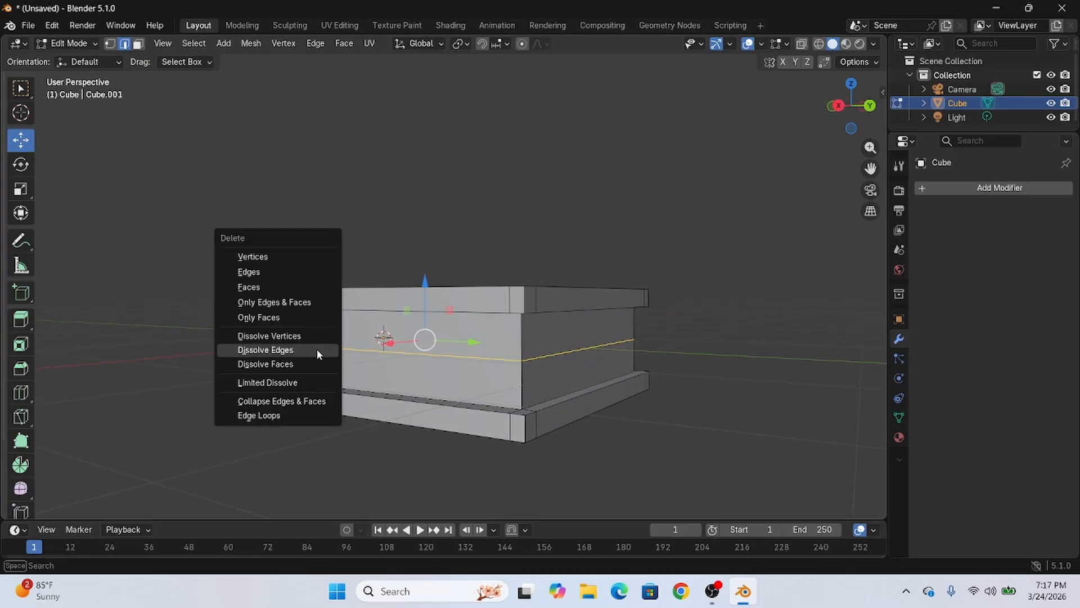
{"action": "left_click", "coordinate": [316, 349]}
Step: Select the short dividing edges at the outer corners of both covers and at one end of the spine, and dissolve them
{"action": "middle_click_drag", "start_coordinate": [401, 384], "coordinate": [335, 388]}
{"action": "middle_click_drag", "start_coordinate": [332, 477], "coordinate": [417, 278], "text": "shift"}
{"action": "middle_click_drag", "start_coordinate": [372, 319], "coordinate": [434, 324]}
{"action": "scroll", "coordinate": [434, 324], "scroll_direction": "up", "scroll_amount": 2}
{"action": "middle_click_drag", "start_coordinate": [638, 381], "coordinate": [597, 268]}
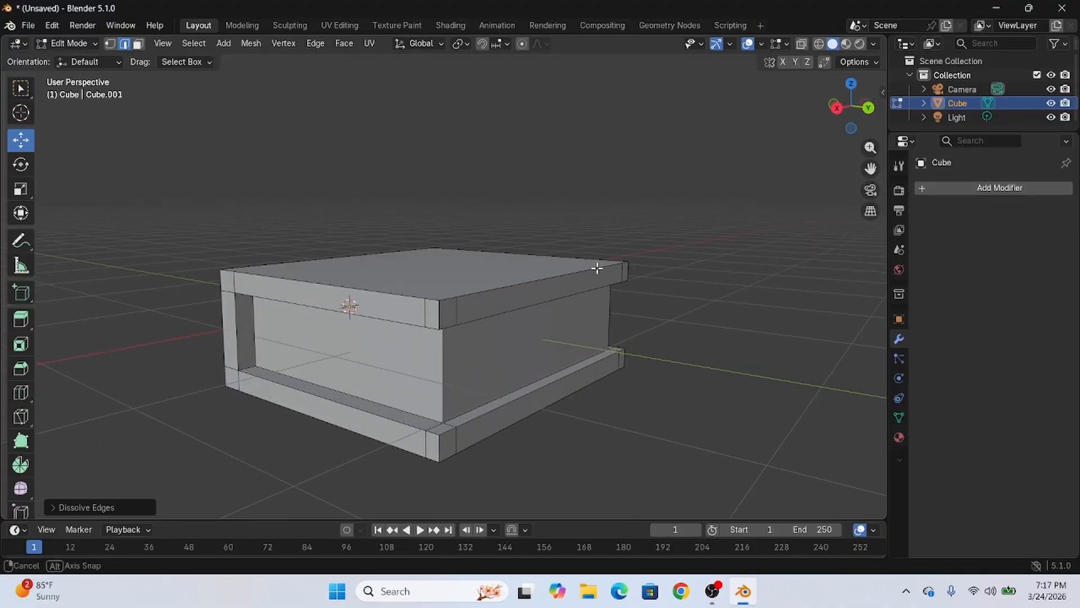
{"action": "left_click", "coordinate": [456, 310]}
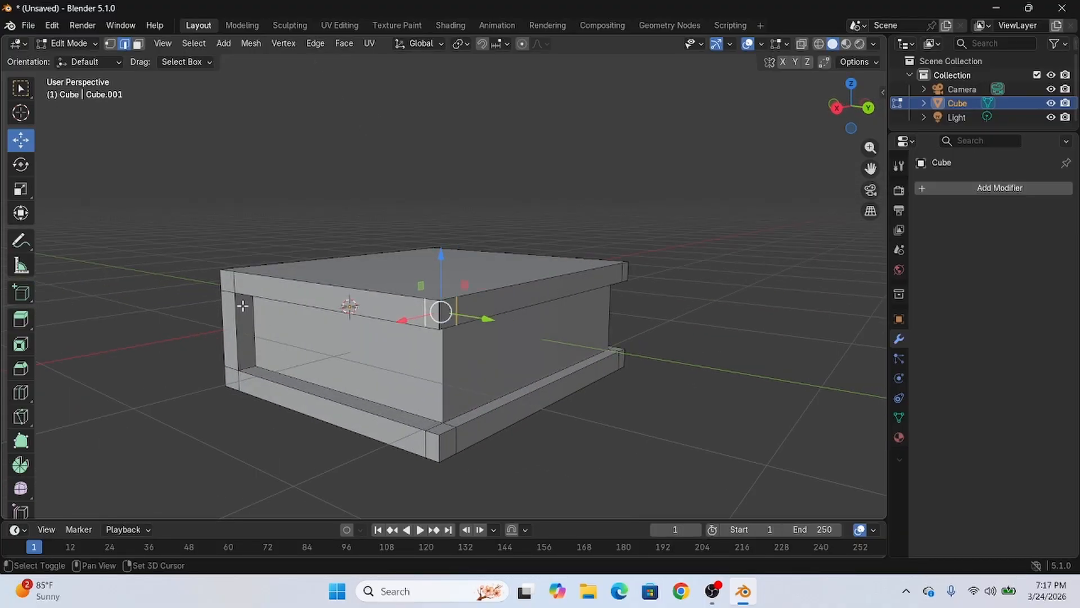
{"action": "middle_click_drag", "start_coordinate": [242, 305], "coordinate": [271, 293]}
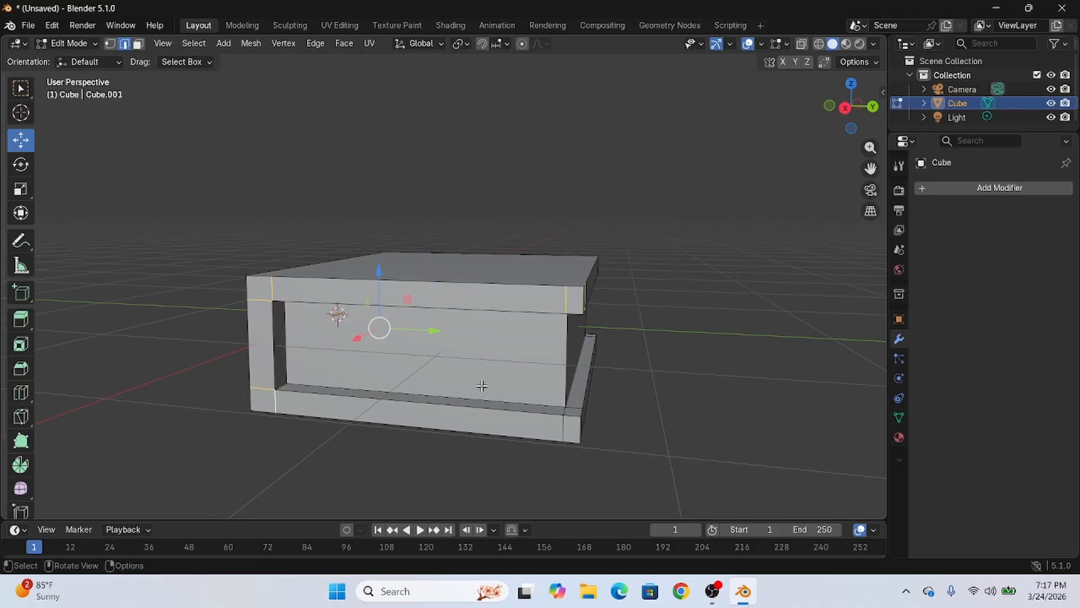
{"action": "middle_click_drag", "start_coordinate": [482, 385], "coordinate": [407, 376]}
{"action": "left_click", "coordinate": [352, 408], "text": "shift"}
{"action": "key", "text": "ctrl+z"}
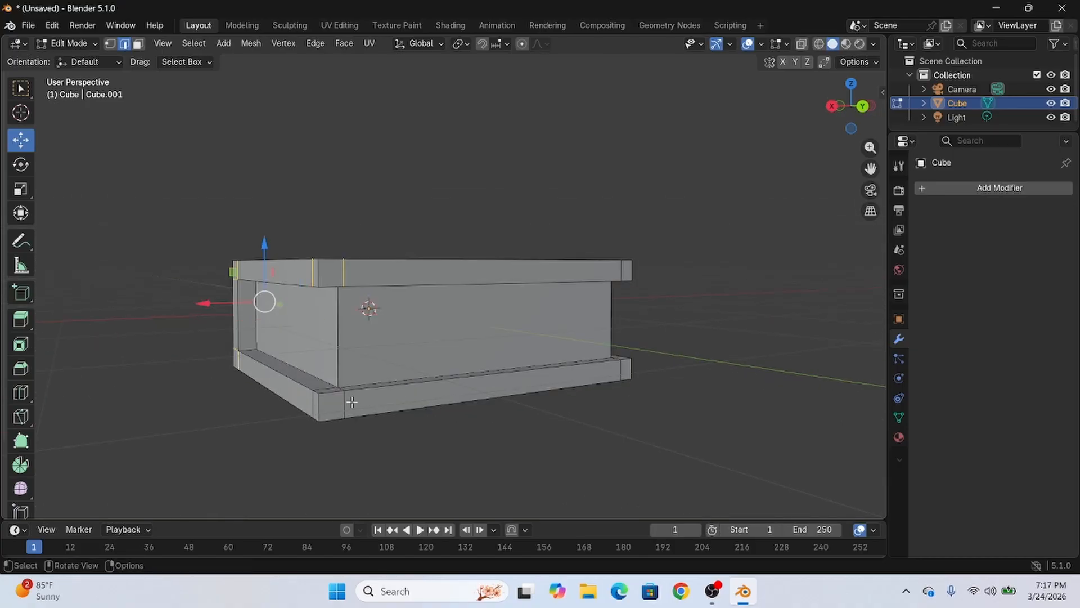
{"action": "left_click", "coordinate": [344, 402], "text": "shift"}
{"action": "middle_click_drag", "start_coordinate": [310, 400], "coordinate": [482, 426]}
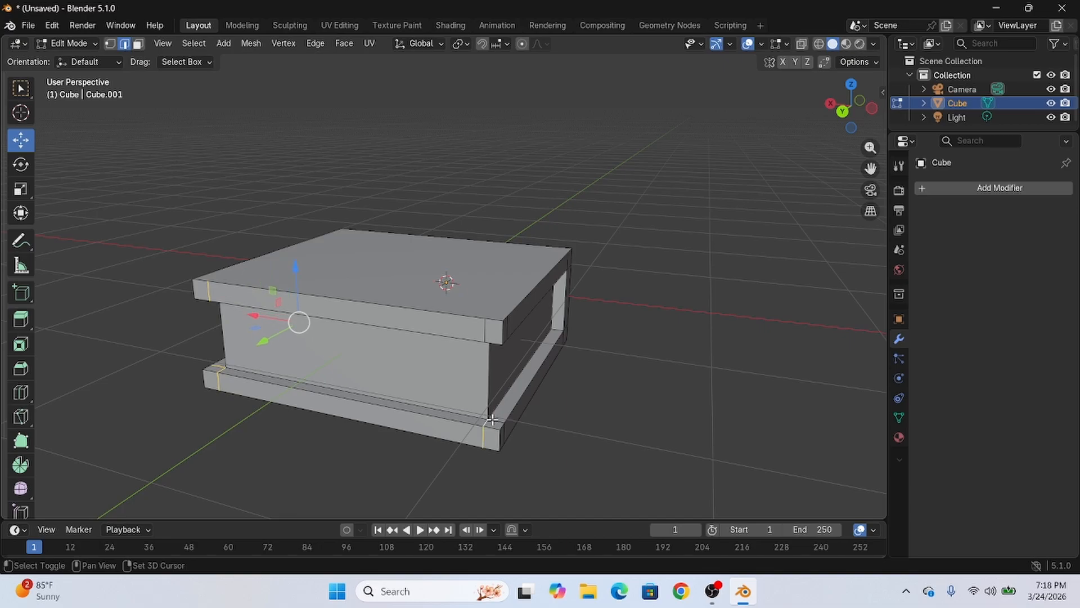
{"action": "middle_click_drag", "start_coordinate": [525, 464], "coordinate": [475, 248]}
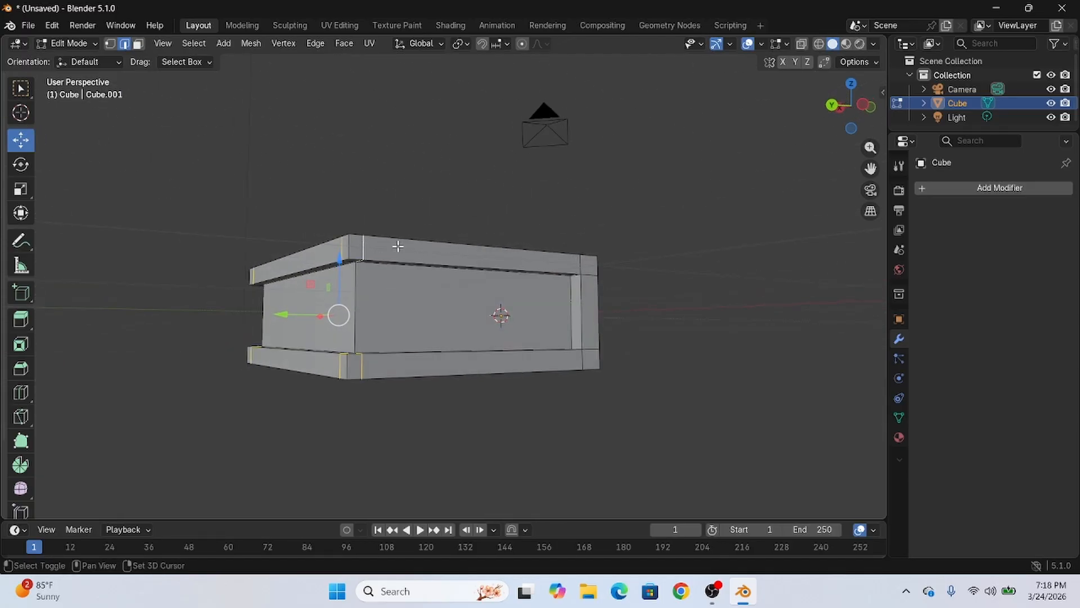
{"action": "key", "text": "x"}
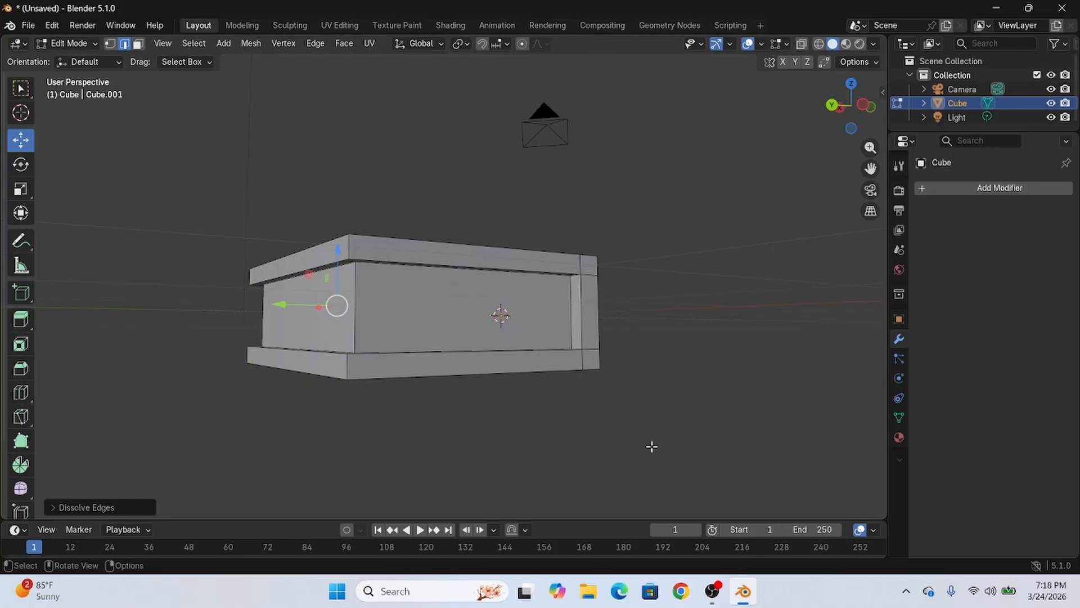
Step: Dissolve the remaining short edges where both covers meet the spine at its other end, and clear the selection
{"action": "middle_click_drag", "start_coordinate": [651, 446], "coordinate": [551, 448]}
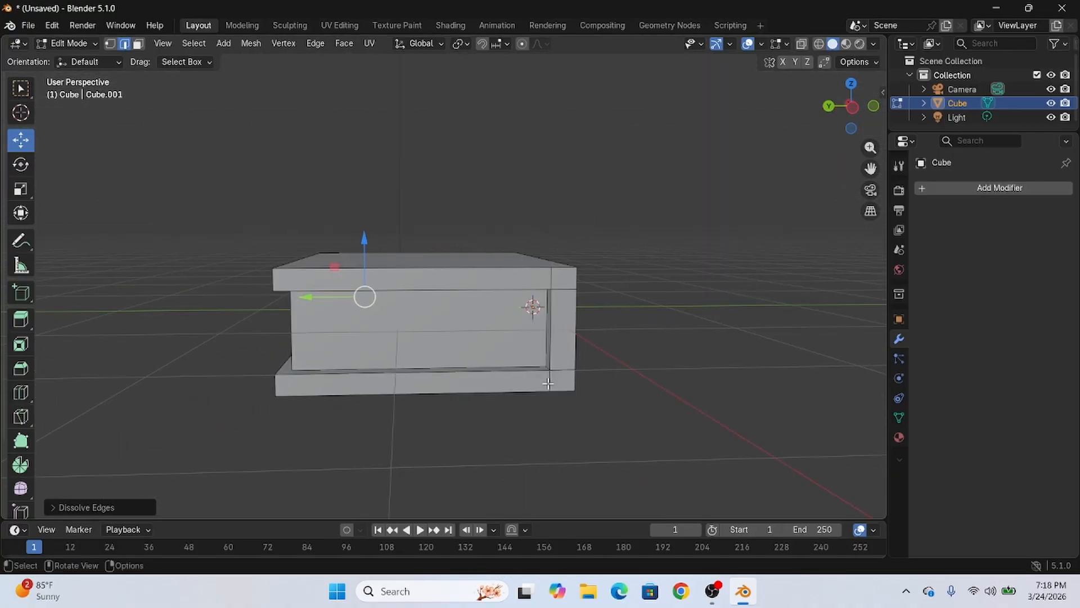
{"action": "left_click", "coordinate": [549, 375]}
{"action": "left_click", "coordinate": [563, 292], "text": "shift"}
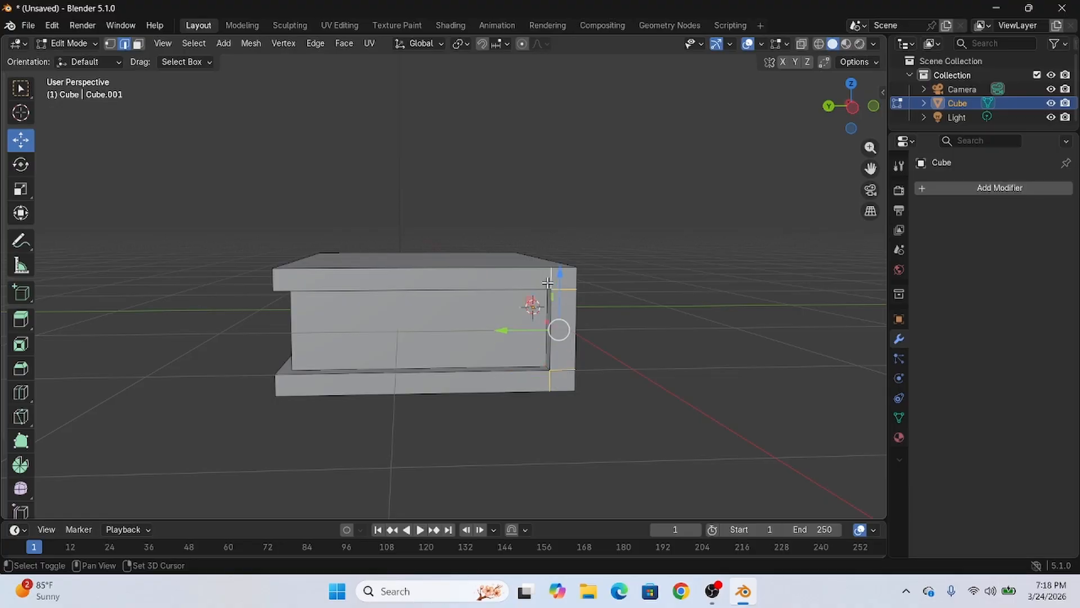
{"action": "key", "text": "x"}
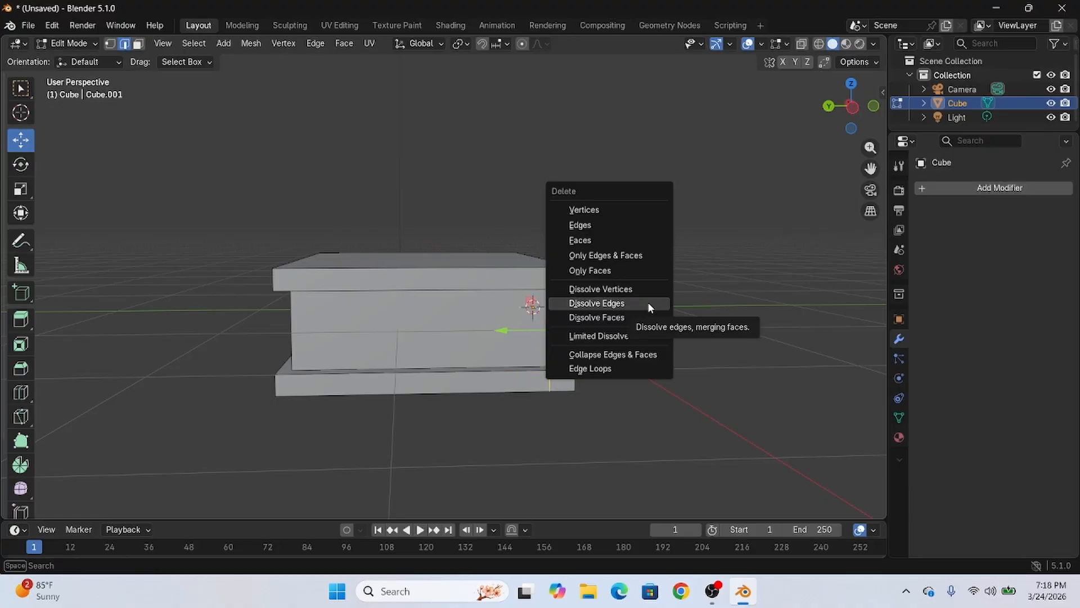
{"action": "left_click", "coordinate": [647, 301]}
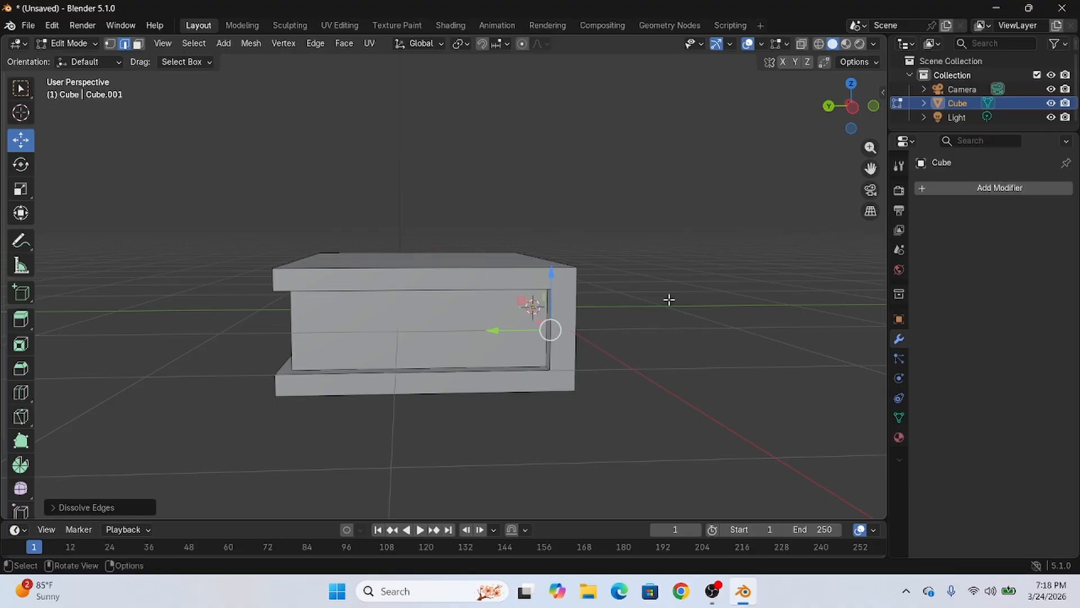
{"action": "left_click", "coordinate": [483, 372]}
{"action": "middle_click_drag", "start_coordinate": [484, 371], "coordinate": [770, 362]}
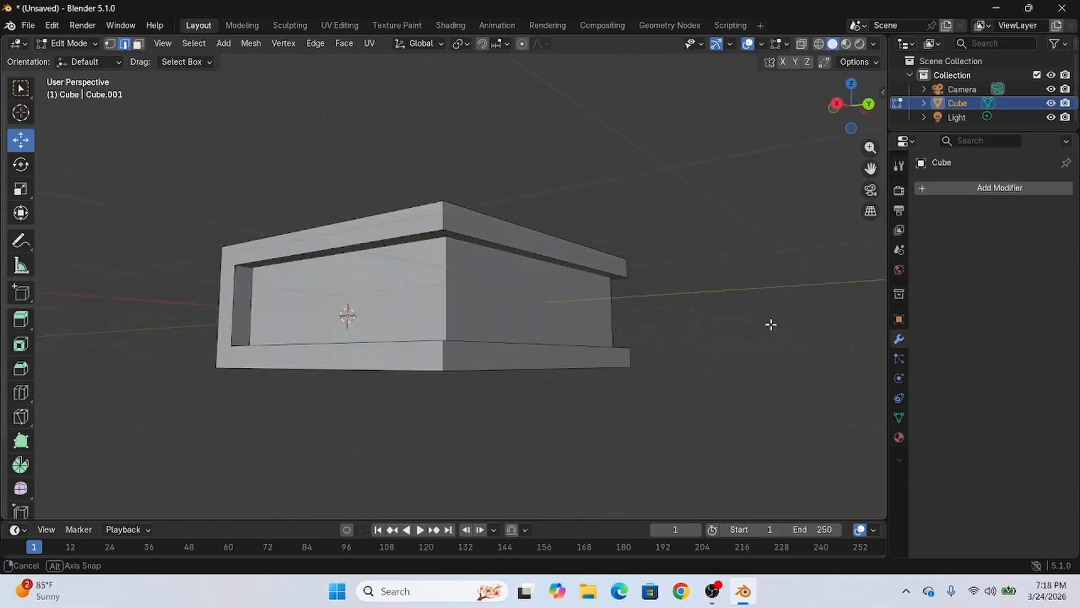
{"action": "scroll", "coordinate": [743, 335], "scroll_direction": "down", "scroll_amount": 5}
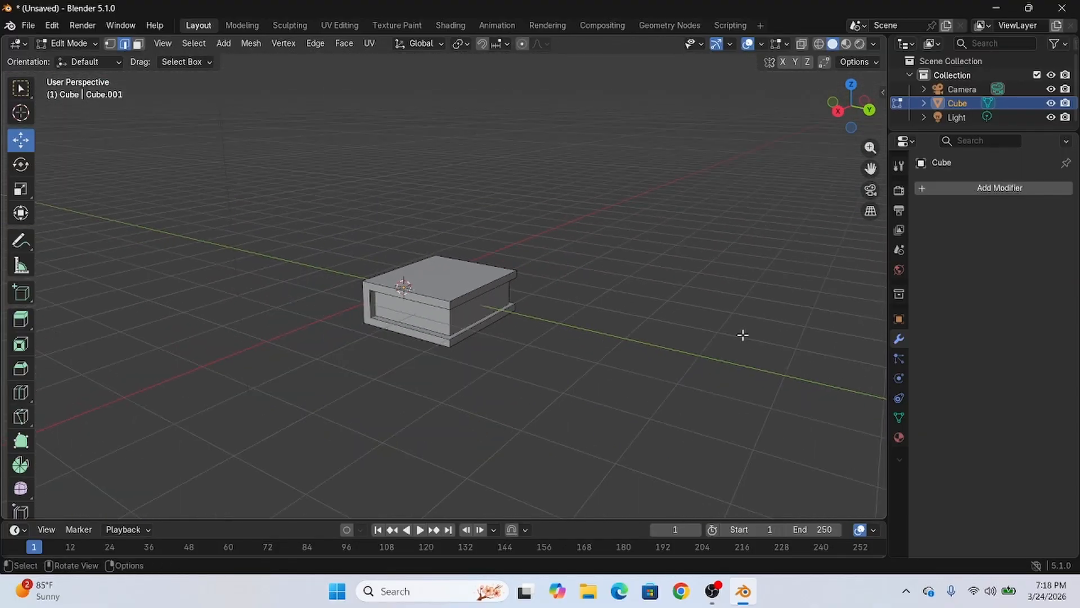
Step: Switch the book mesh to see-through wireframe display for checking its inner edges
{"action": "middle_click_drag", "start_coordinate": [535, 304], "coordinate": [518, 325], "text": "shift"}
{"action": "scroll", "coordinate": [535, 358], "scroll_direction": "up", "scroll_amount": 4}
{"action": "middle_click_drag", "start_coordinate": [454, 363], "coordinate": [494, 304], "text": "shift"}
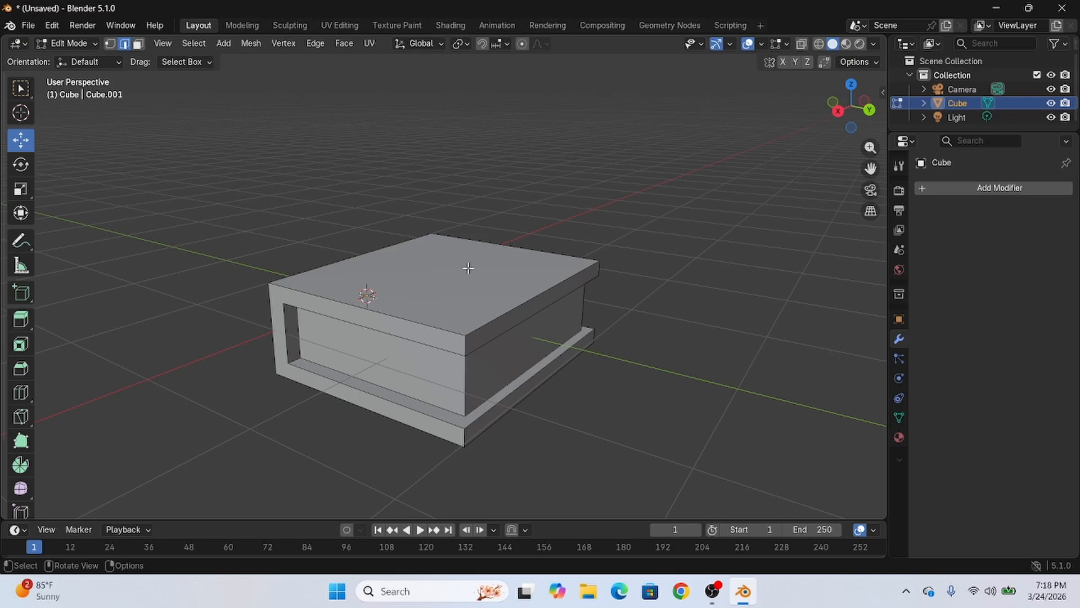
{"action": "middle_click_drag", "start_coordinate": [496, 277], "coordinate": [585, 203]}
{"action": "key", "text": "alt+z"}
{"action": "middle_click_drag", "start_coordinate": [600, 280], "coordinate": [557, 136]}
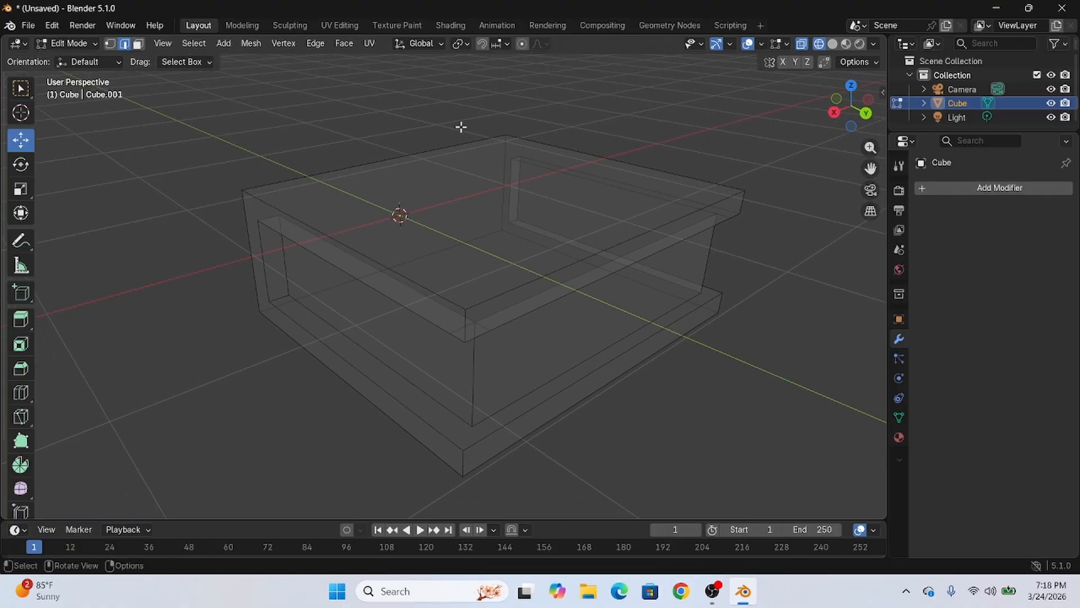
Step: Select the short diagonal edges joining the page block's corners to the upper cover's fore-edge corners, and dissolve them
{"action": "key", "text": "1"}
{"action": "middle_click_drag", "start_coordinate": [717, 377], "coordinate": [619, 275]}
{"action": "key", "text": "2"}
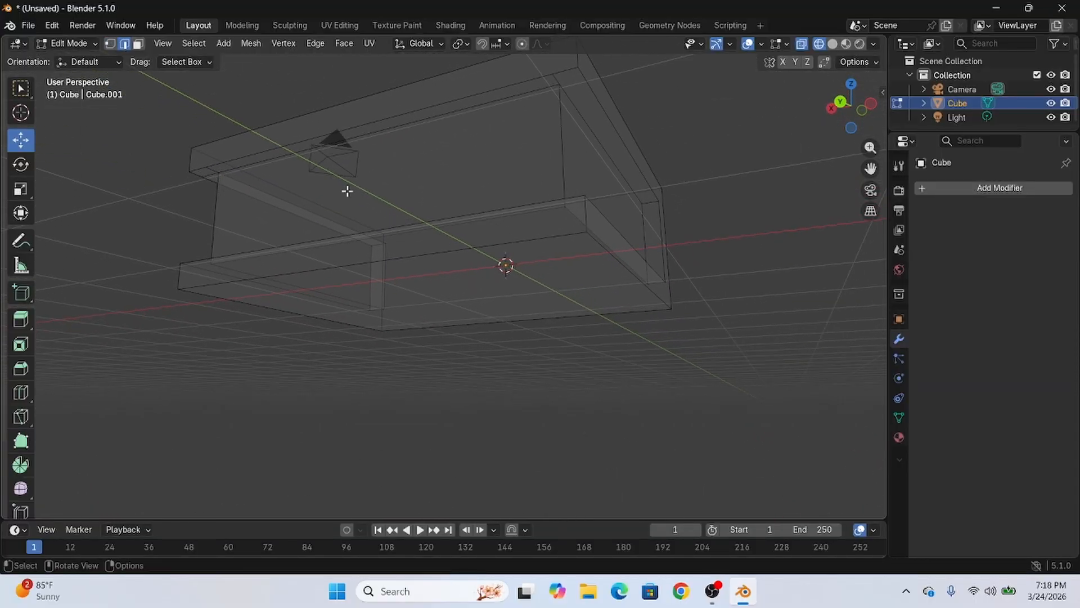
{"action": "left_click", "coordinate": [232, 181]}
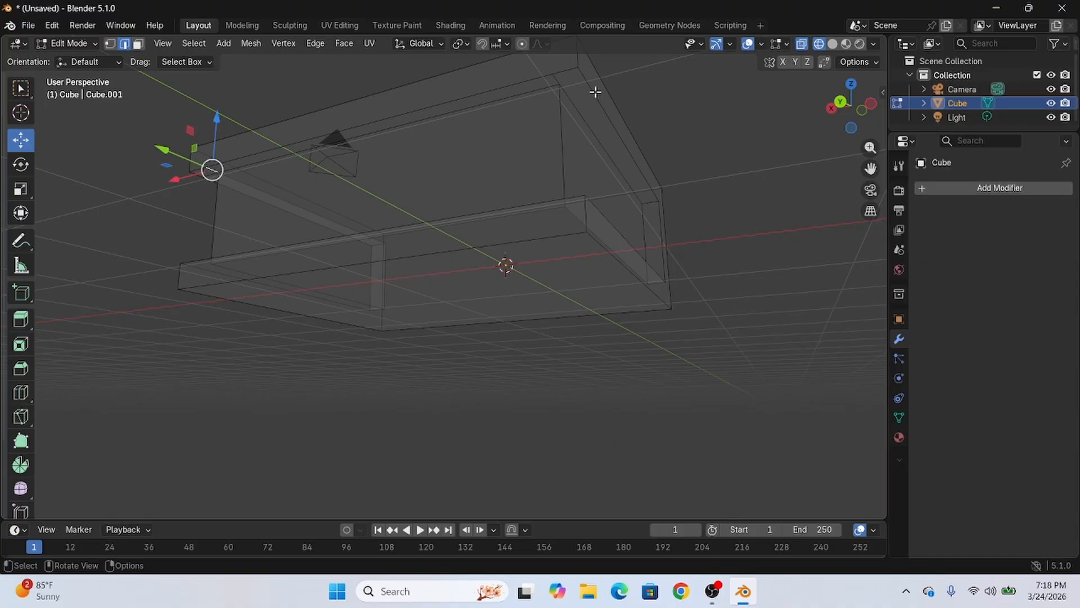
{"action": "left_click", "coordinate": [560, 83]}
{"action": "middle_click_drag", "start_coordinate": [369, 212], "coordinate": [487, 169]}
{"action": "left_click", "coordinate": [425, 93], "text": "shift"}
{"action": "middle_click_drag", "start_coordinate": [436, 202], "coordinate": [656, 280]}
{"action": "key", "text": "x"}
{"action": "left_click", "coordinate": [441, 306]}
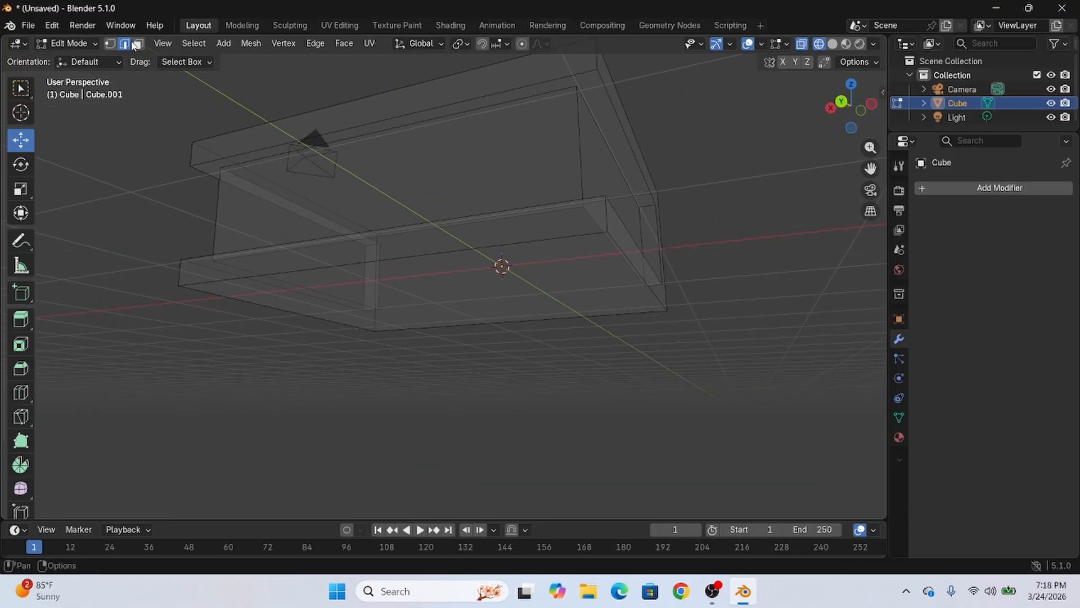
Step: Change to face selection and return the viewport to solid shading
{"action": "left_click", "coordinate": [137, 43]}
{"action": "mouse_move", "coordinate": [521, 159]}
{"action": "middle_mouse_down"}
{"action": "mouse_move", "coordinate": [410, 195]}
{"action": "mouse_move", "coordinate": [427, 231]}
{"action": "mouse_move", "coordinate": [538, 229]}
{"action": "mouse_move", "coordinate": [545, 207]}
{"action": "mouse_move", "coordinate": [522, 202]}
{"action": "mouse_move", "coordinate": [525, 193]}
{"action": "mouse_move", "coordinate": [538, 192]}
{"action": "mouse_move", "coordinate": [498, 220]}
{"action": "mouse_move", "coordinate": [555, 191]}
{"action": "mouse_move", "coordinate": [602, 220]}
{"action": "mouse_move", "coordinate": [672, 203]}
{"action": "mouse_move", "coordinate": [562, 293]}
{"action": "mouse_move", "coordinate": [625, 204]}
{"action": "mouse_move", "coordinate": [591, 193]}
{"action": "mouse_move", "coordinate": [605, 187]}
{"action": "mouse_move", "coordinate": [567, 140]}
{"action": "mouse_move", "coordinate": [619, 142]}
{"action": "middle_mouse_up"}
{"action": "left_click", "coordinate": [832, 43]}
{"action": "middle_click_drag", "start_coordinate": [444, 348], "coordinate": [564, 367]}
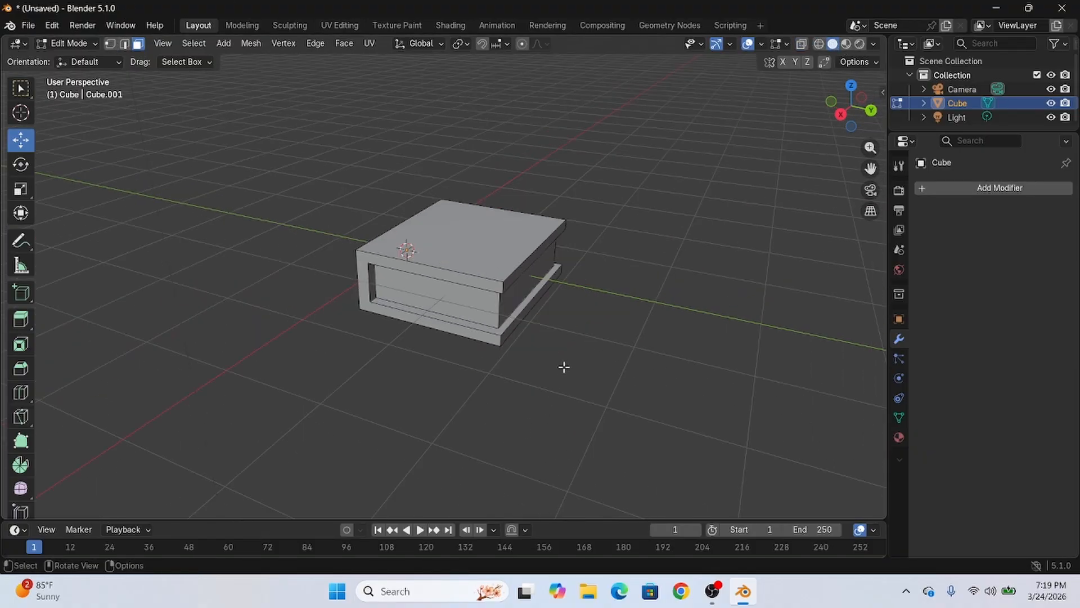
{"action": "middle_click_drag", "start_coordinate": [647, 214], "coordinate": [660, 228], "text": "shift"}
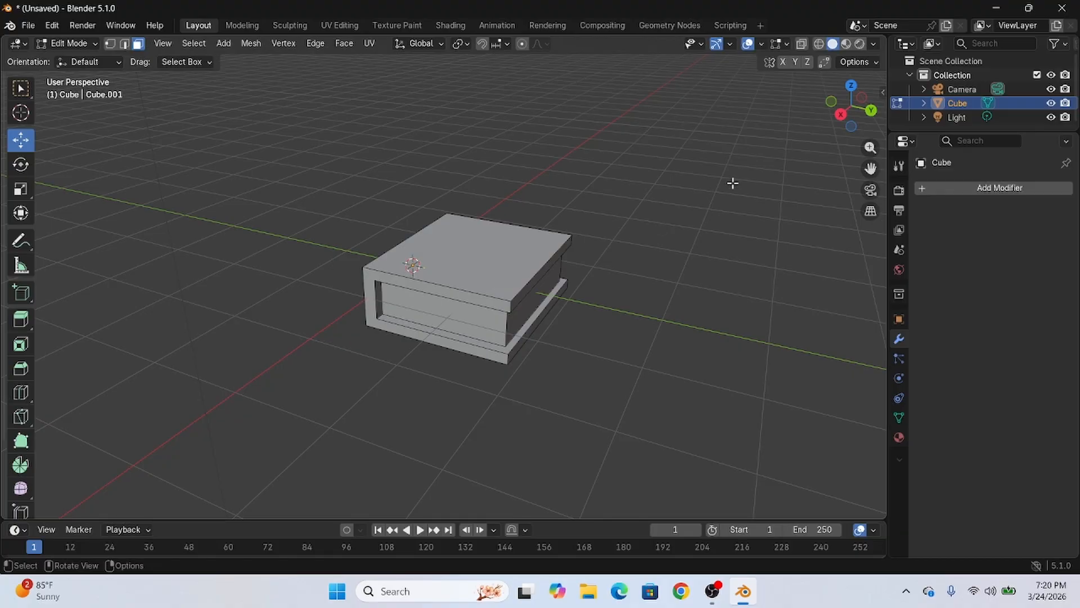
{"action": "middle_click_drag", "start_coordinate": [552, 282], "coordinate": [630, 300], "text": "shift"}
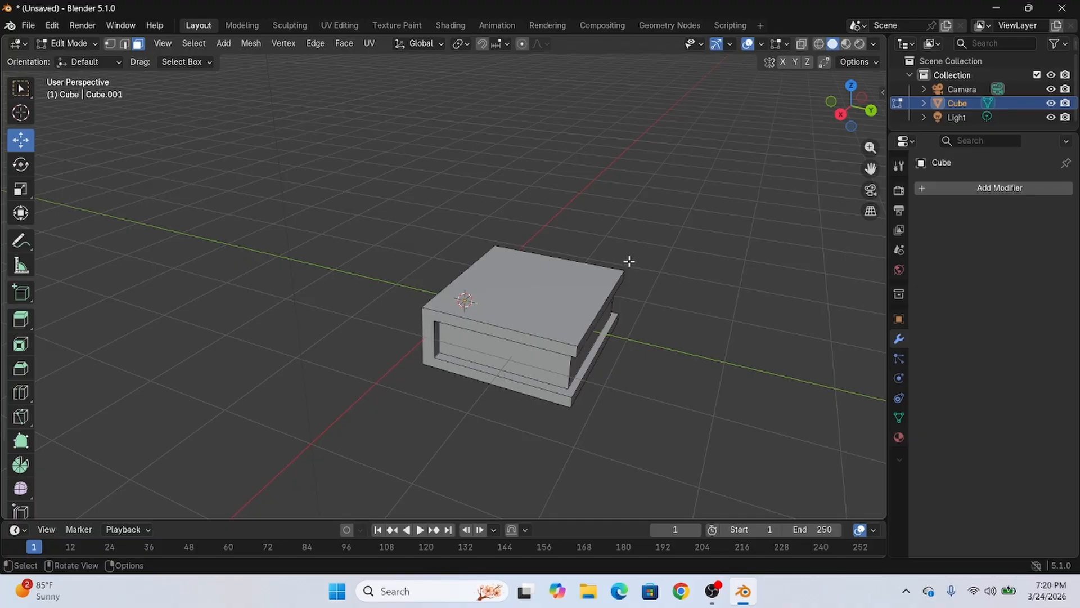
Step: Try Knife cuts from the page recess's upper spine-side corner straight up and straight across to the end face's outer edges
{"action": "middle_click_drag", "start_coordinate": [653, 248], "coordinate": [753, 231]}
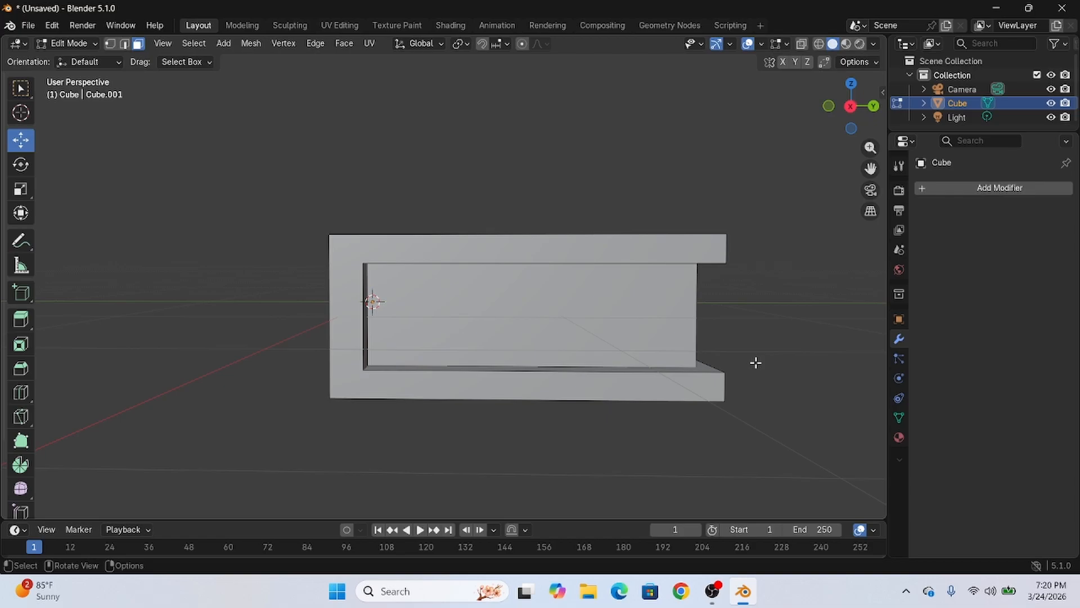
{"action": "left_click", "coordinate": [20, 417]}
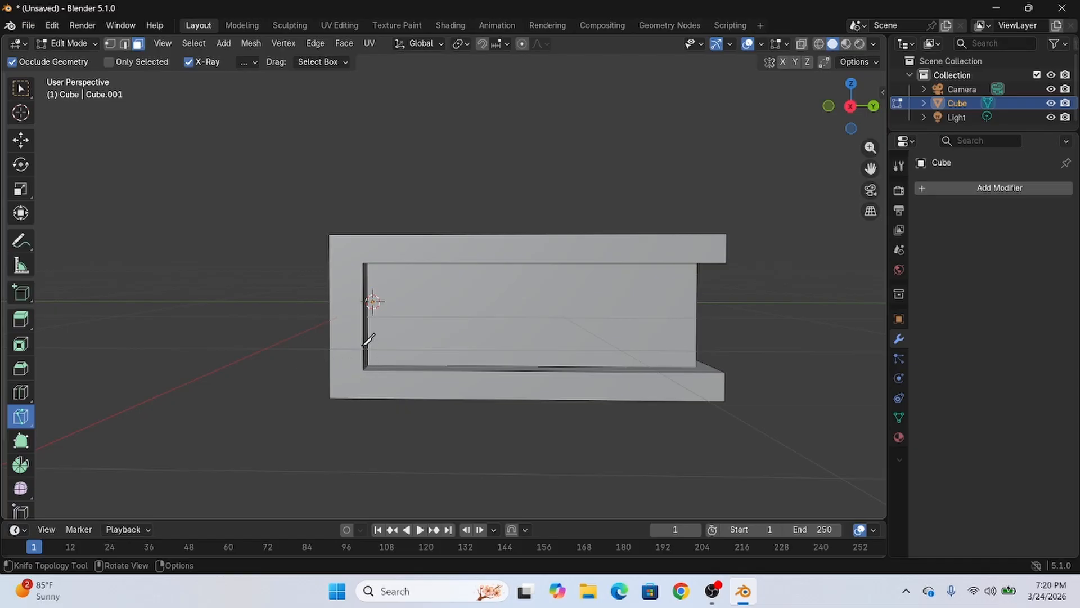
{"action": "left_click", "coordinate": [363, 263]}
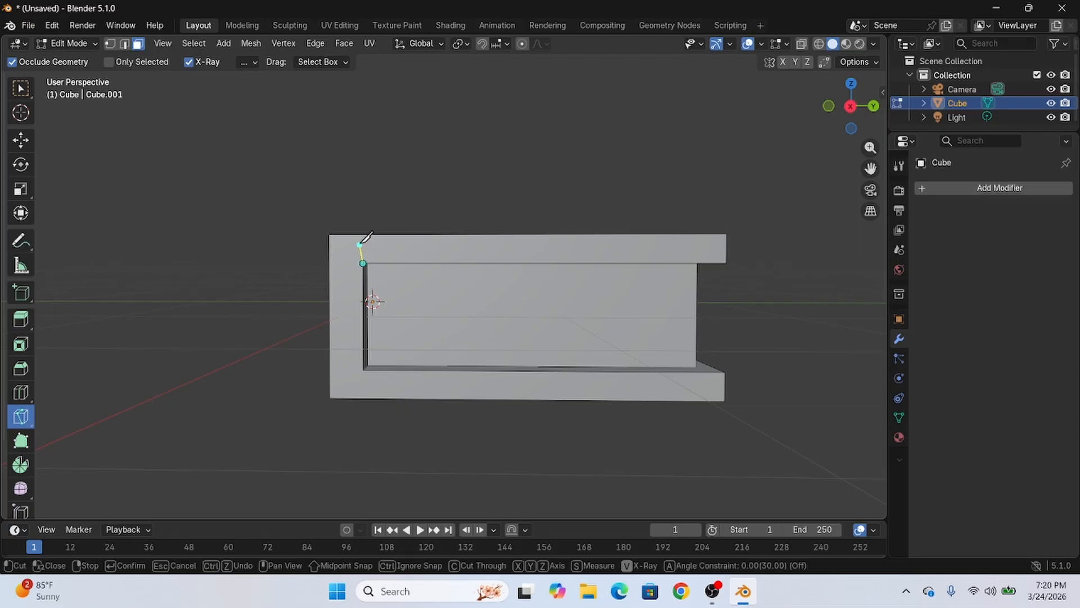
{"action": "left_click", "coordinate": [363, 234]}
{"action": "key", "text": "Return"}
{"action": "left_click", "coordinate": [363, 264]}
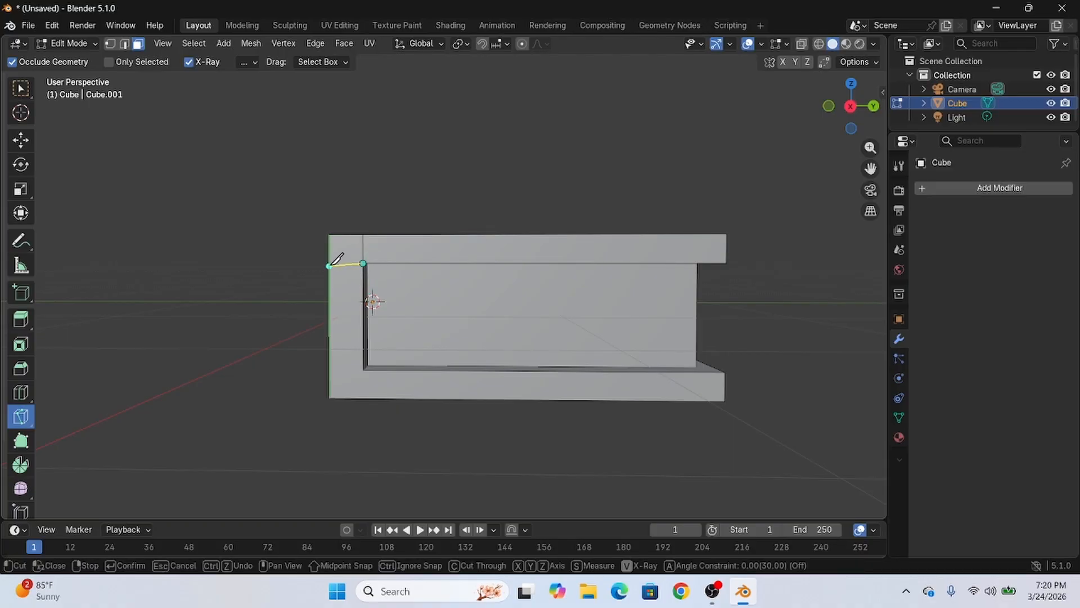
{"action": "left_click", "coordinate": [329, 263]}
{"action": "key", "text": "Return"}
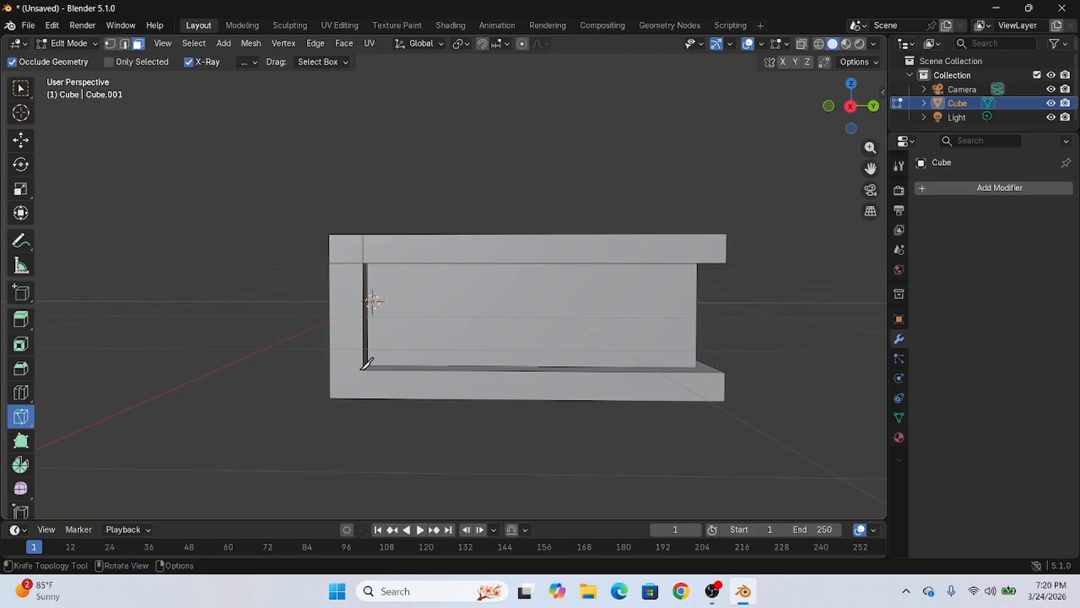
Step: Try matching straight Knife cuts at the recess's lower spine-side corner, and undo all the straight cuts
{"action": "left_click", "coordinate": [364, 369]}
{"action": "left_click", "coordinate": [363, 398]}
{"action": "key", "text": "Return"}
{"action": "left_click", "coordinate": [364, 367]}
{"action": "left_click", "coordinate": [330, 370]}
{"action": "key", "text": "Return"}
{"action": "key", "text": "ctrl+z"}
{"action": "key", "text": "ctrl+z"}
Step: Knife-cut diagonals from the recess's upper and lower spine-side corners to the matching outer corners of the end face
{"action": "left_click", "coordinate": [363, 262]}
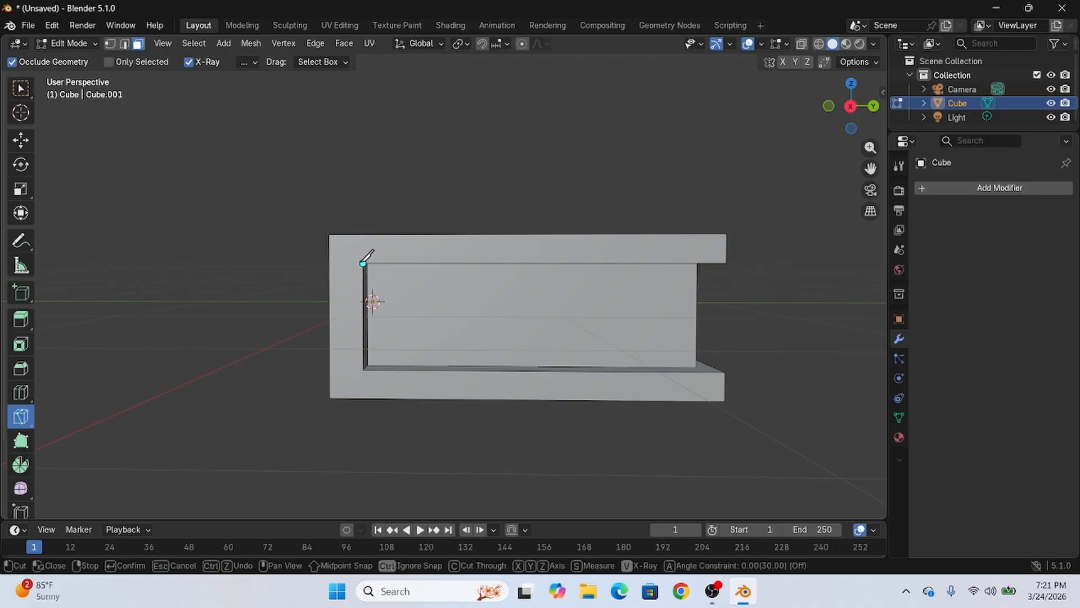
{"action": "left_click", "coordinate": [330, 236]}
{"action": "key", "text": "Return"}
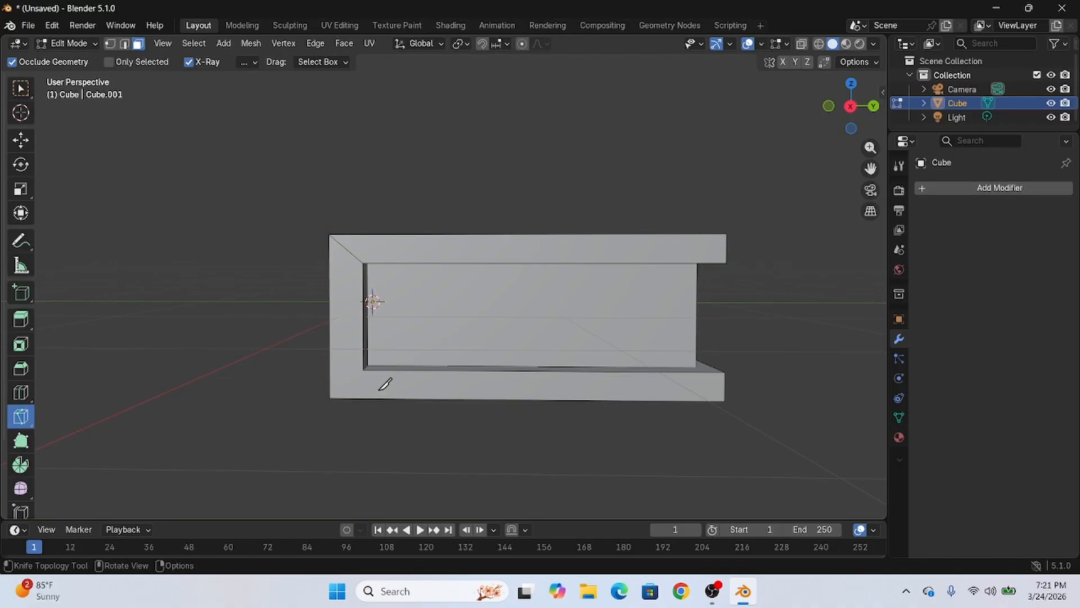
{"action": "left_click", "coordinate": [363, 368]}
{"action": "left_click", "coordinate": [330, 398]}
{"action": "key", "text": "Return"}
Step: Cut the same two corner diagonals on the book's opposite end face, from the recess's spine-side corners to the outer corners
{"action": "middle_click_drag", "start_coordinate": [717, 158], "coordinate": [419, 161]}
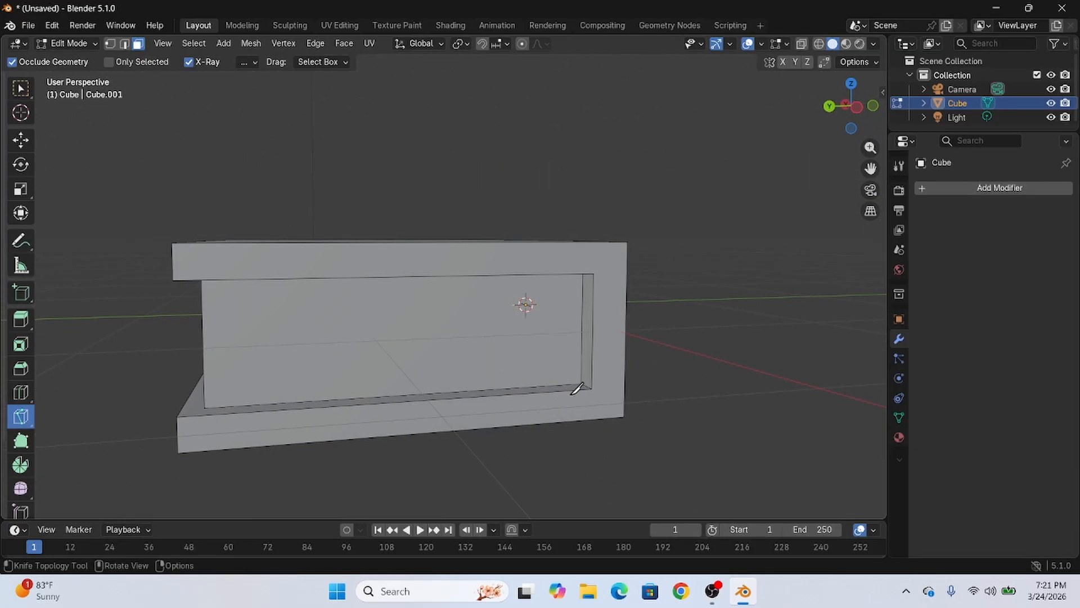
{"action": "left_click", "coordinate": [591, 388]}
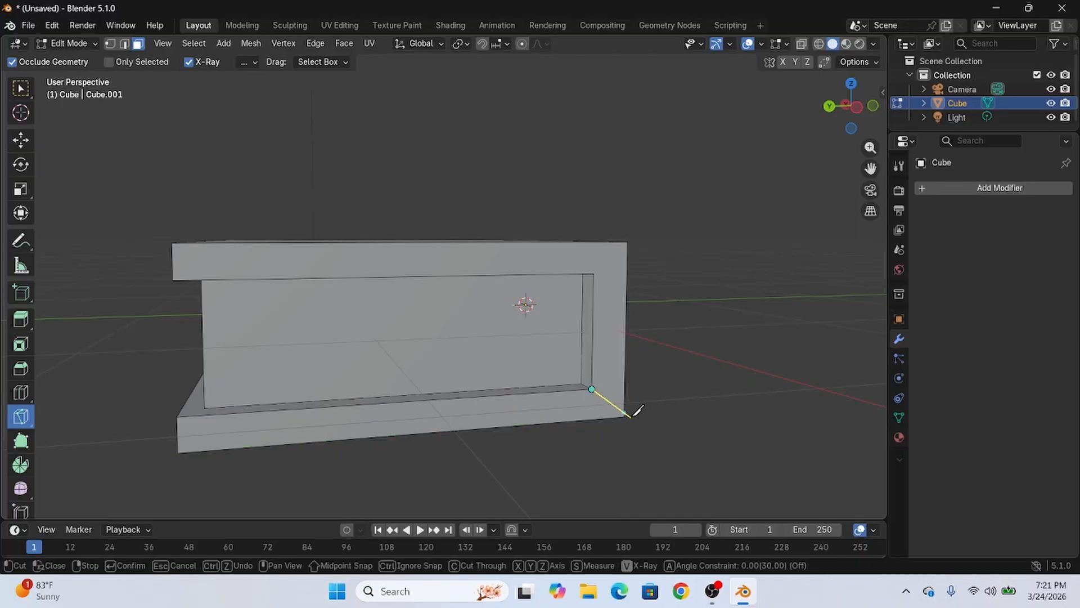
{"action": "left_click", "coordinate": [592, 275]}
{"action": "key", "text": "Return"}
{"action": "double_click", "coordinate": [630, 240]}
{"action": "key", "text": "ctrl+z"}
{"action": "key", "text": "ctrl+z"}
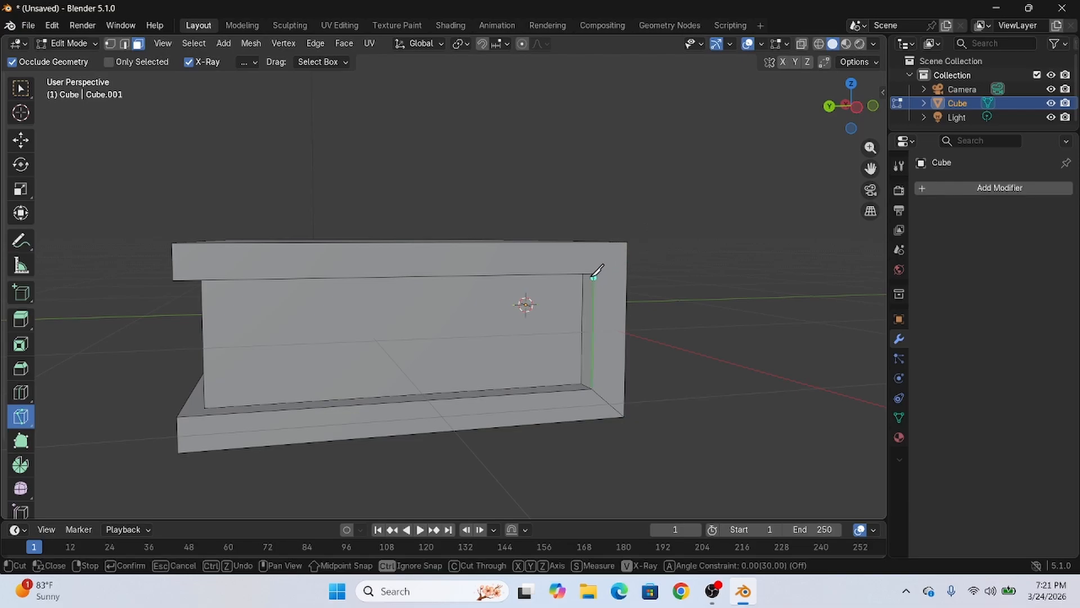
{"action": "scroll", "coordinate": [639, 316], "scroll_direction": "up", "scroll_amount": 3}
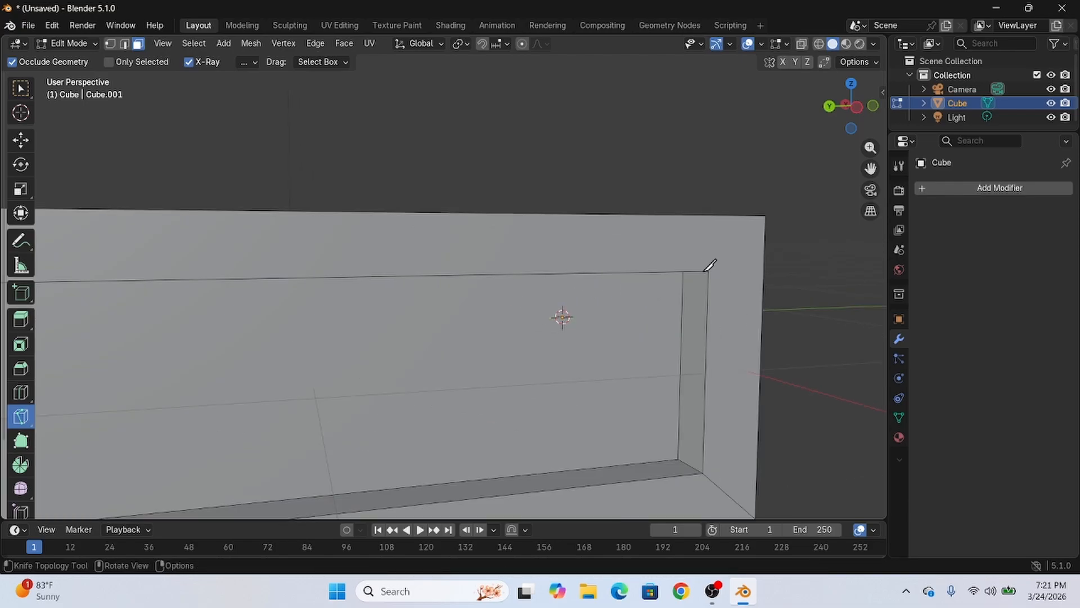
{"action": "left_click", "coordinate": [708, 270]}
{"action": "left_click", "coordinate": [766, 215]}
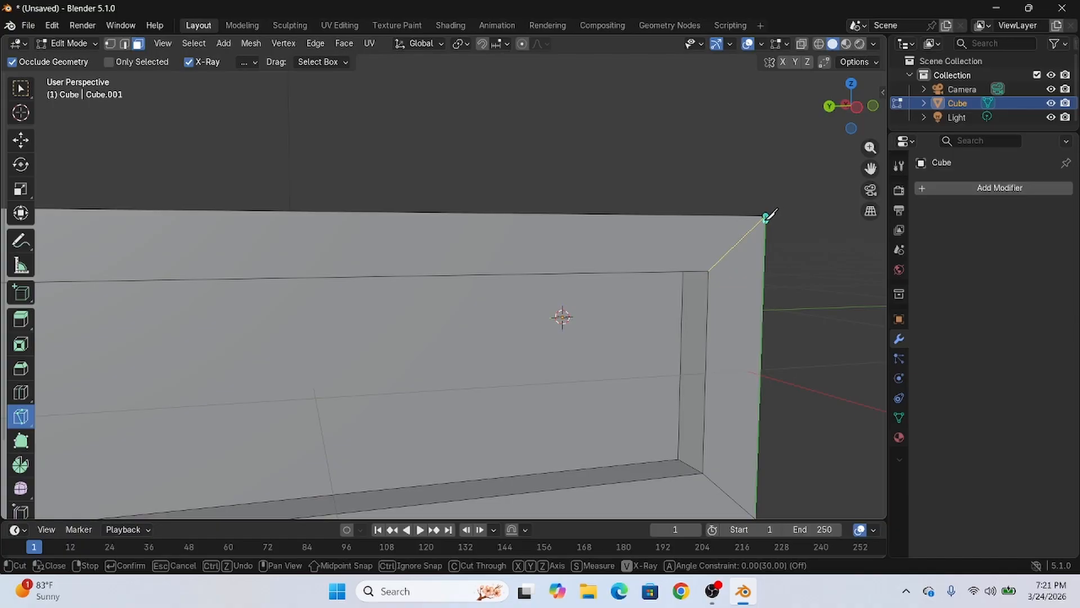
{"action": "key", "text": "Return"}
Step: Knife-cut a diagonal on the lower cover's inner face from the page block's fore-edge corner to the cover's outer corner
{"action": "scroll", "coordinate": [763, 253], "scroll_direction": "down", "scroll_amount": 4}
{"action": "middle_click_drag", "start_coordinate": [682, 318], "coordinate": [695, 367]}
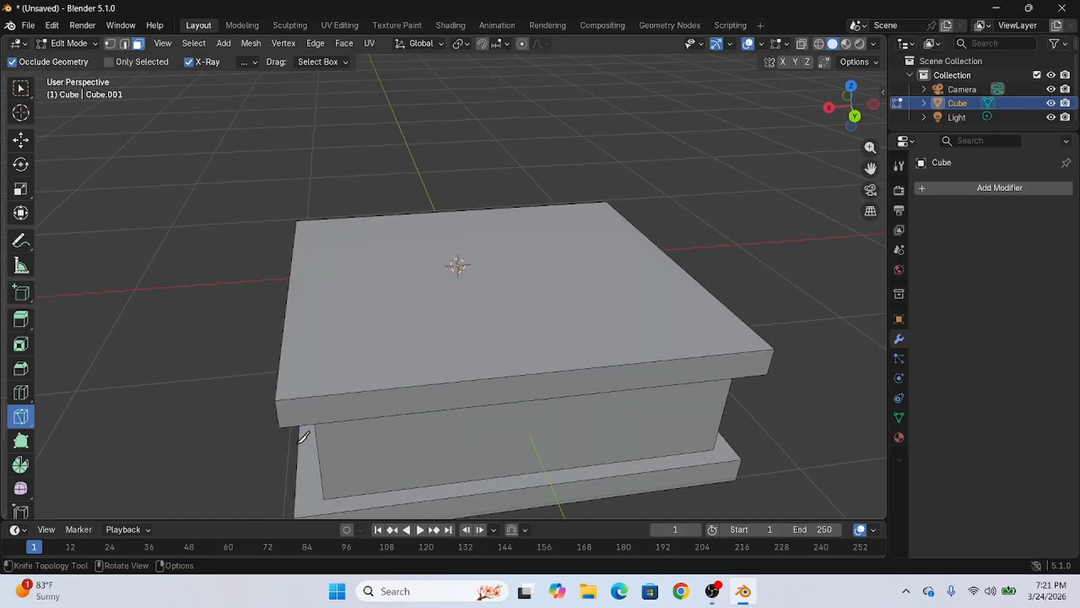
{"action": "middle_click_drag", "start_coordinate": [438, 399], "coordinate": [456, 336], "text": "shift"}
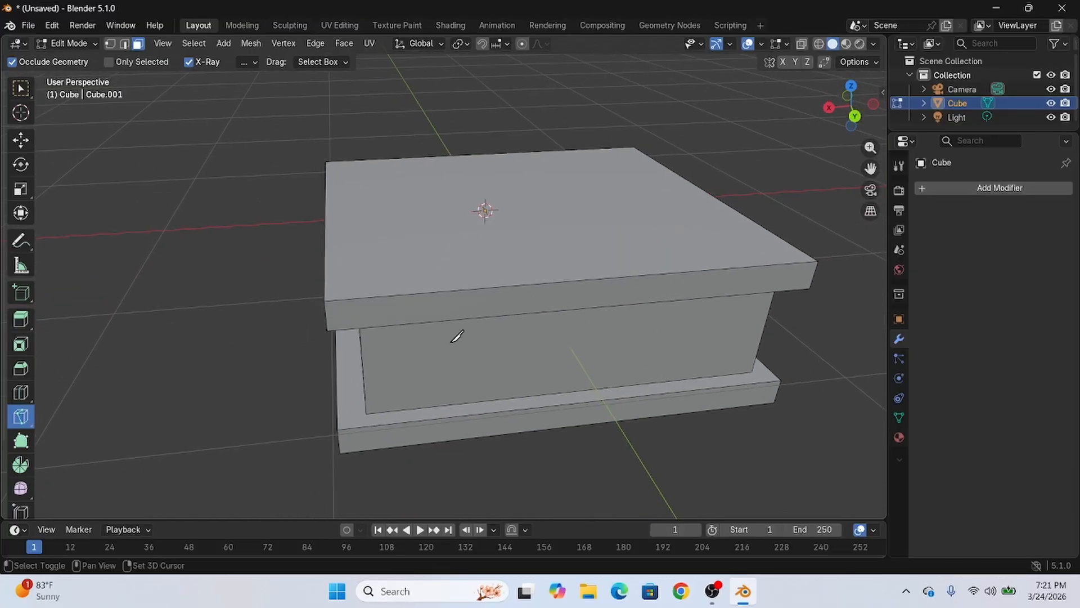
{"action": "left_click", "coordinate": [368, 413]}
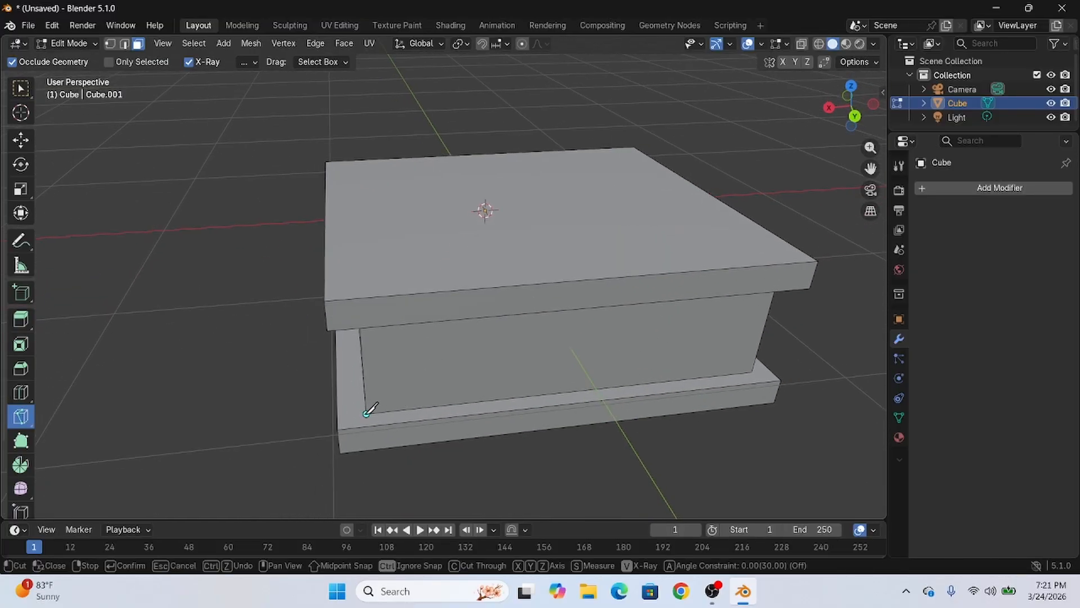
{"action": "left_click", "coordinate": [337, 429]}
{"action": "key", "text": "Return"}
Step: Knife-cut diagonals on the upper cover's underside from both fore-edge corners of the page block to the cover's outer corners
{"action": "middle_click_drag", "start_coordinate": [664, 400], "coordinate": [642, 292]}
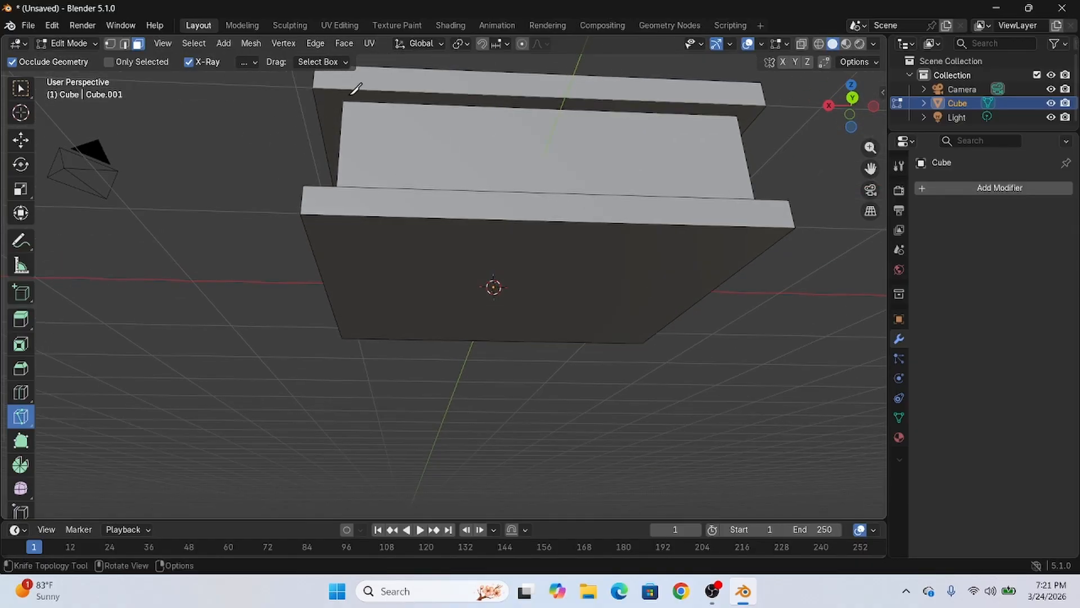
{"action": "left_click", "coordinate": [344, 101]}
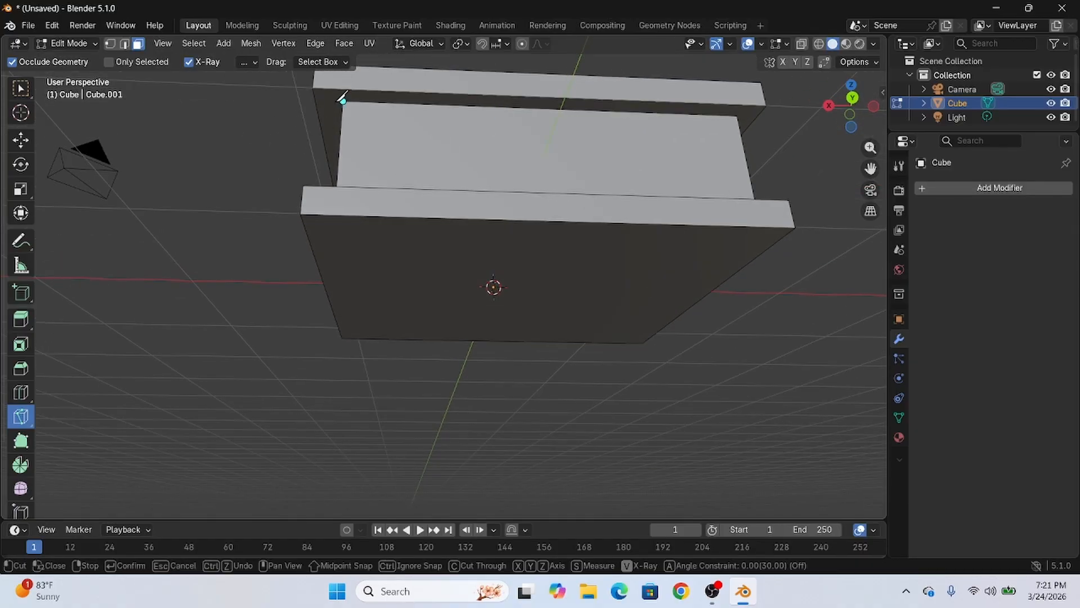
{"action": "left_click", "coordinate": [312, 88]}
{"action": "key", "text": "Return"}
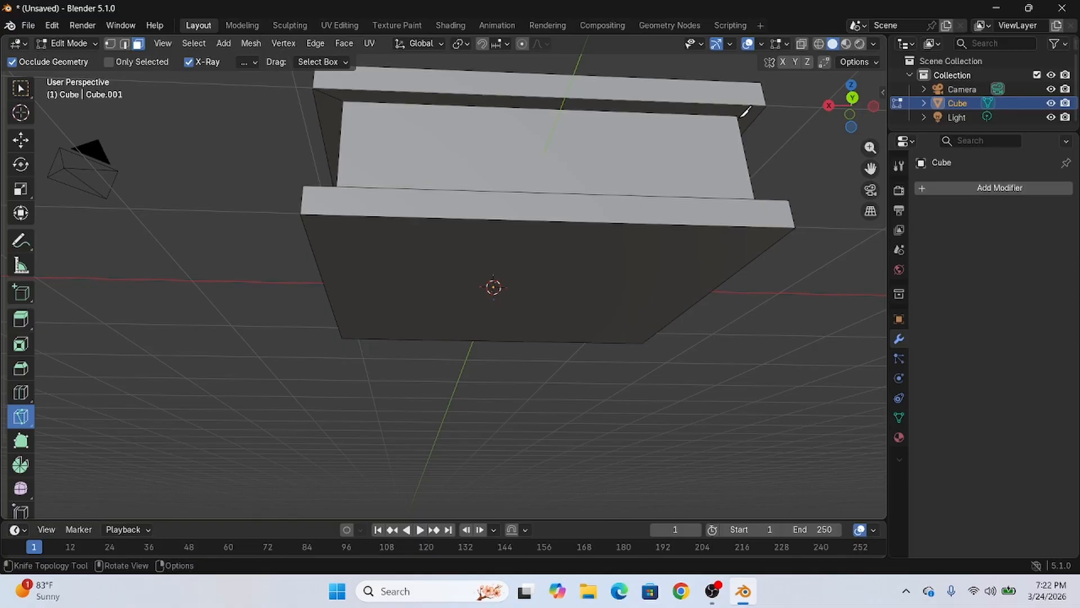
{"action": "left_click", "coordinate": [737, 117]}
{"action": "left_click", "coordinate": [765, 106]}
{"action": "key", "text": "Return"}
Step: Return to the Move tool, select the whole mesh, merge its vertices by distance, and clear the selection
{"action": "middle_click_drag", "start_coordinate": [310, 243], "coordinate": [514, 243]}
{"action": "scroll", "coordinate": [557, 309], "scroll_direction": "up", "scroll_amount": 3}
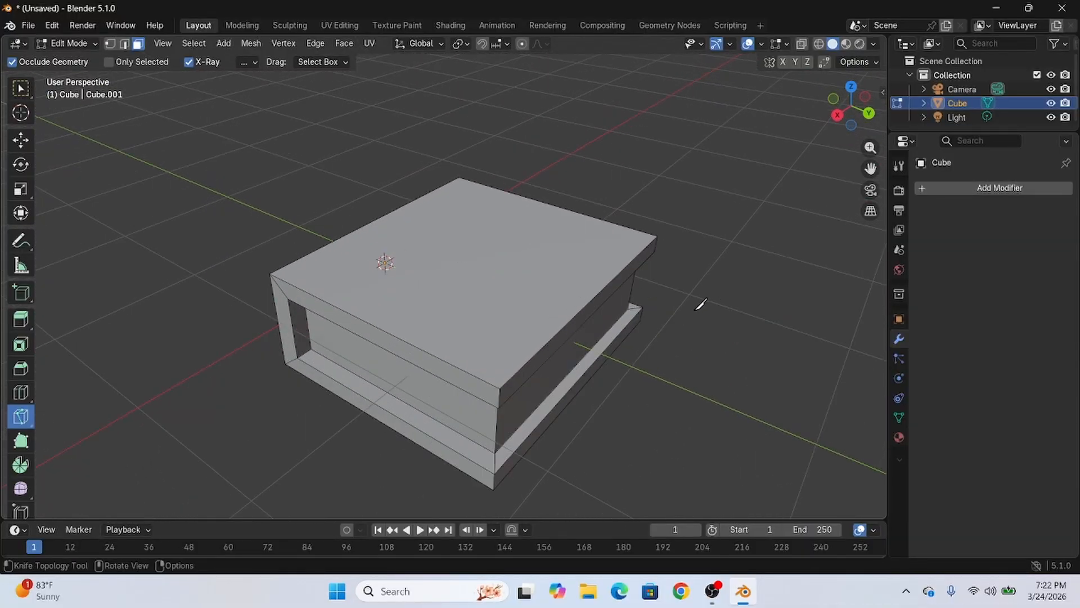
{"action": "scroll", "coordinate": [696, 304], "scroll_direction": "down", "scroll_amount": 1}
{"action": "left_click", "coordinate": [25, 143]}
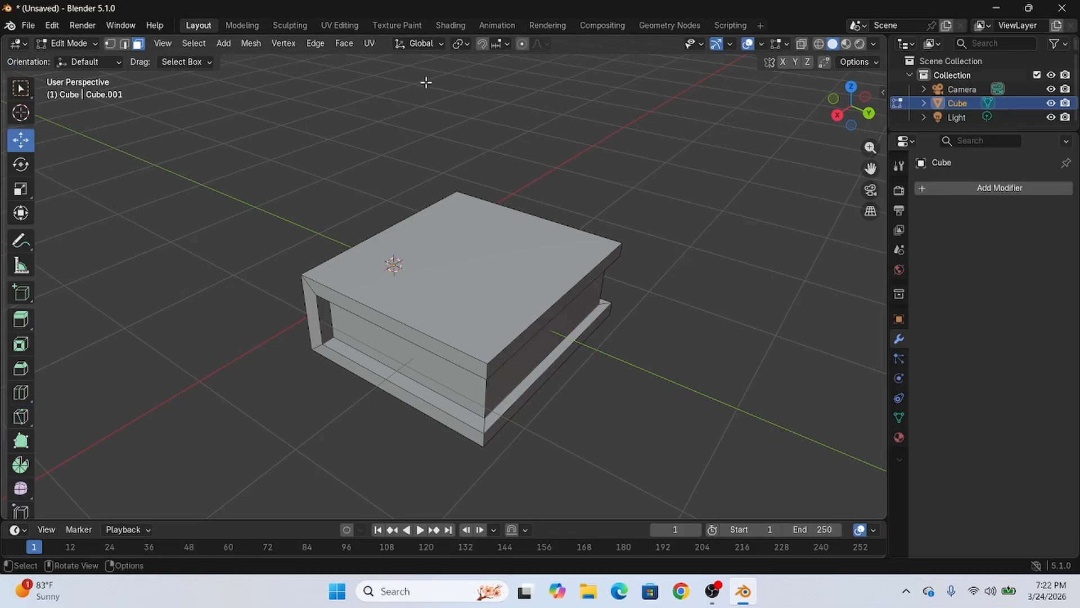
{"action": "key", "text": "a"}
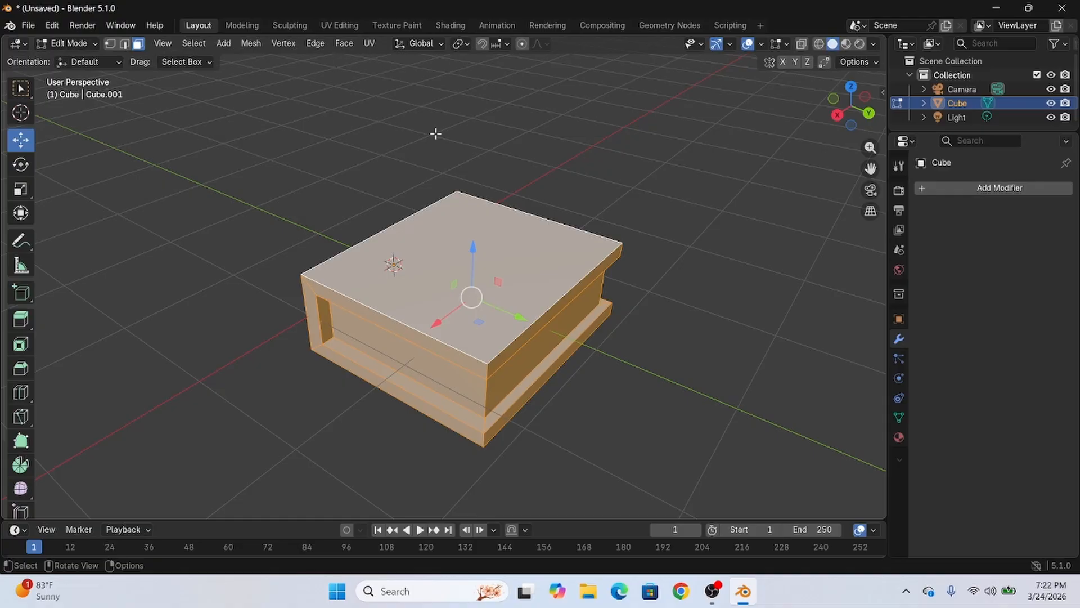
{"action": "key", "text": "m"}
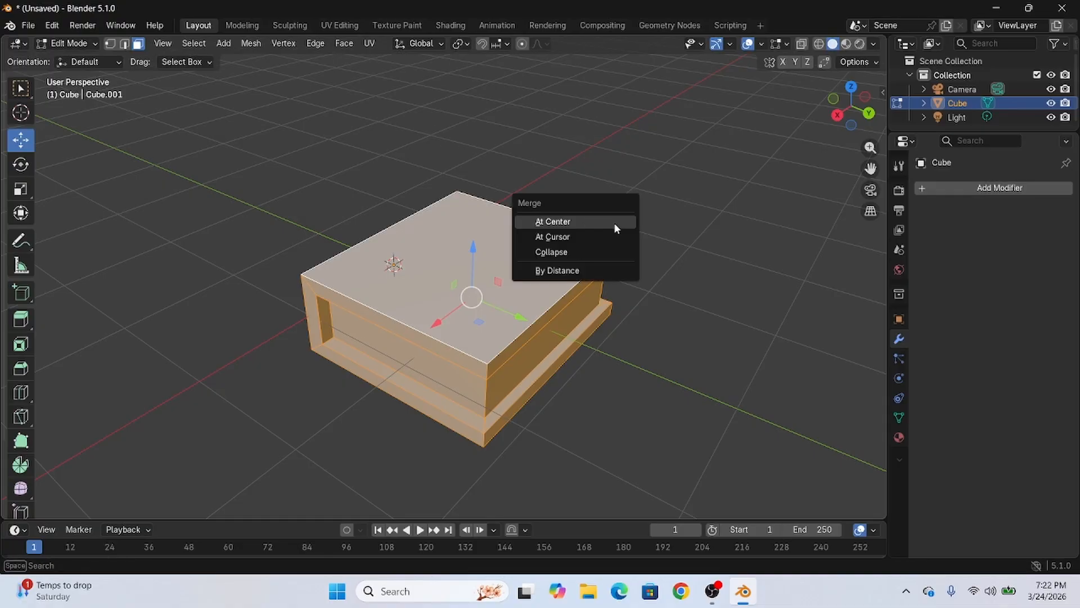
{"action": "left_click", "coordinate": [609, 266]}
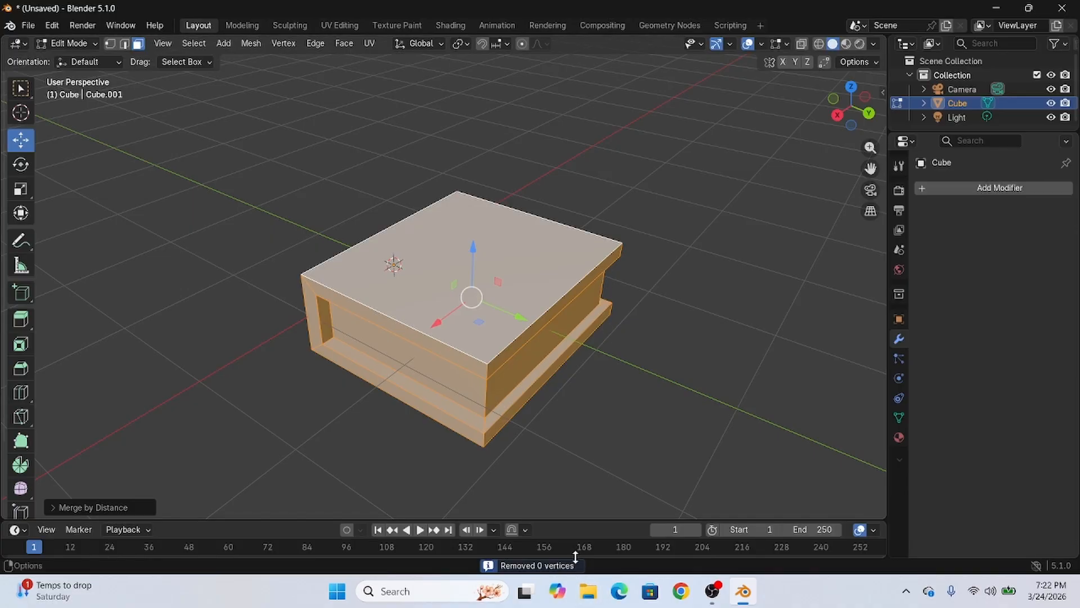
{"action": "middle_click_drag", "start_coordinate": [581, 446], "coordinate": [617, 395]}
{"action": "left_click", "coordinate": [619, 399]}
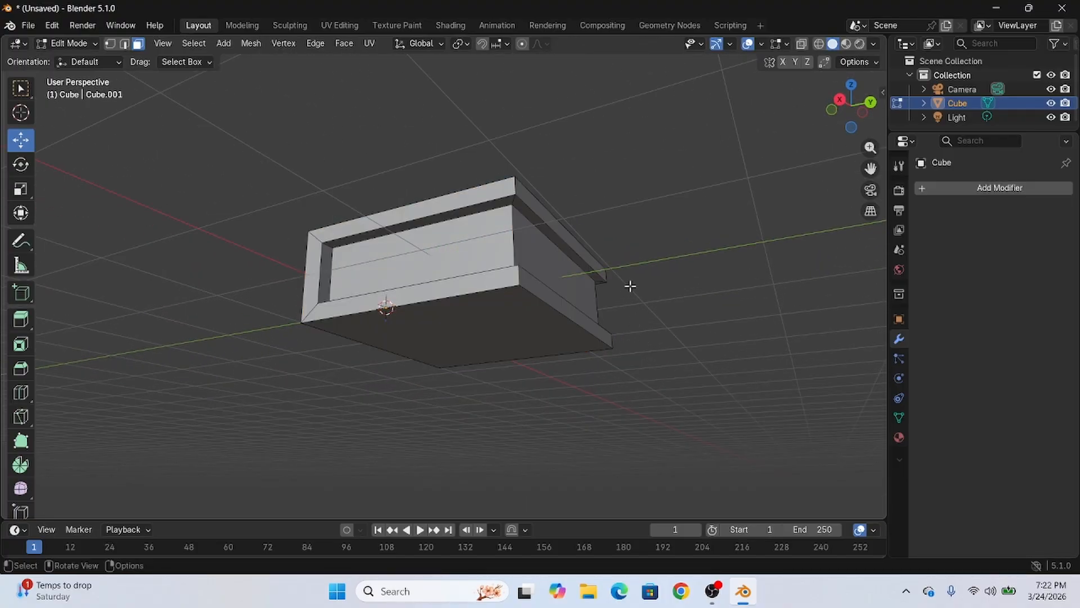
Step: Select the entire book mesh and recalculate its normals
{"action": "middle_click_drag", "start_coordinate": [629, 287], "coordinate": [623, 343]}
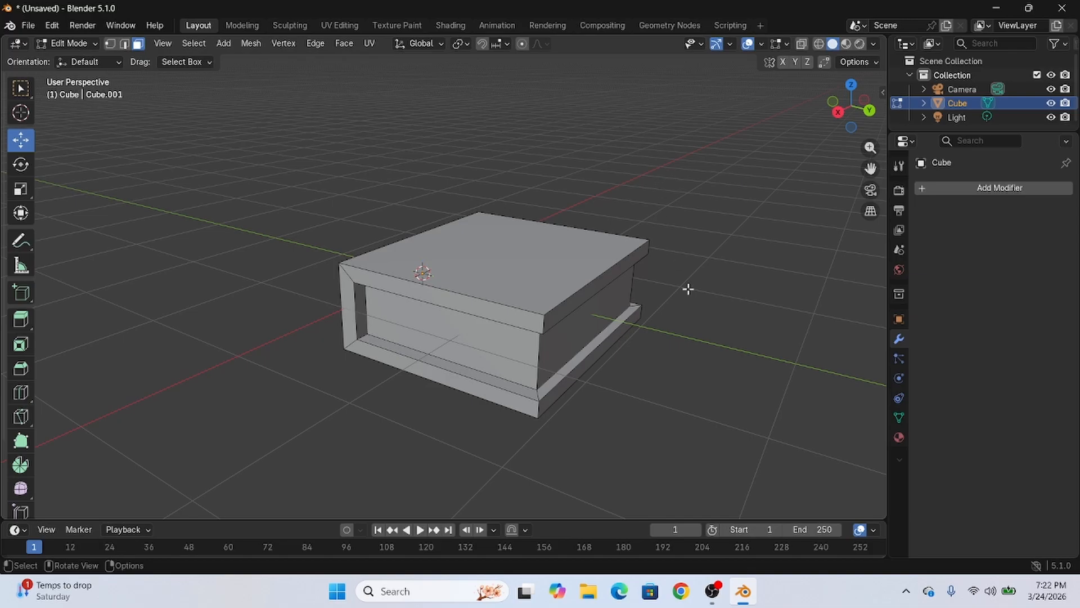
{"action": "key", "text": "a"}
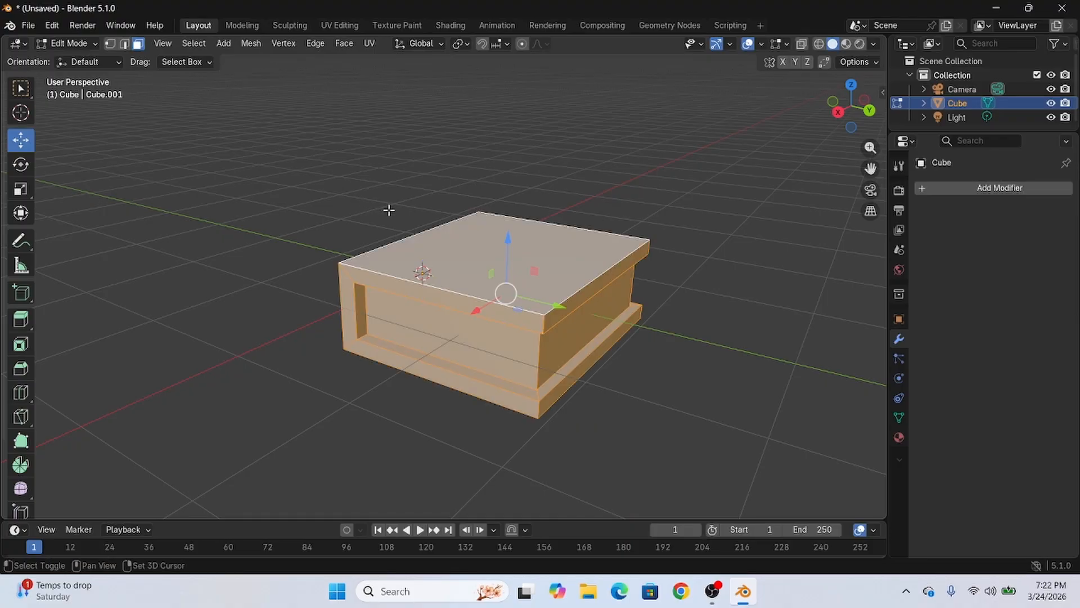
{"action": "key", "text": "shift+n"}
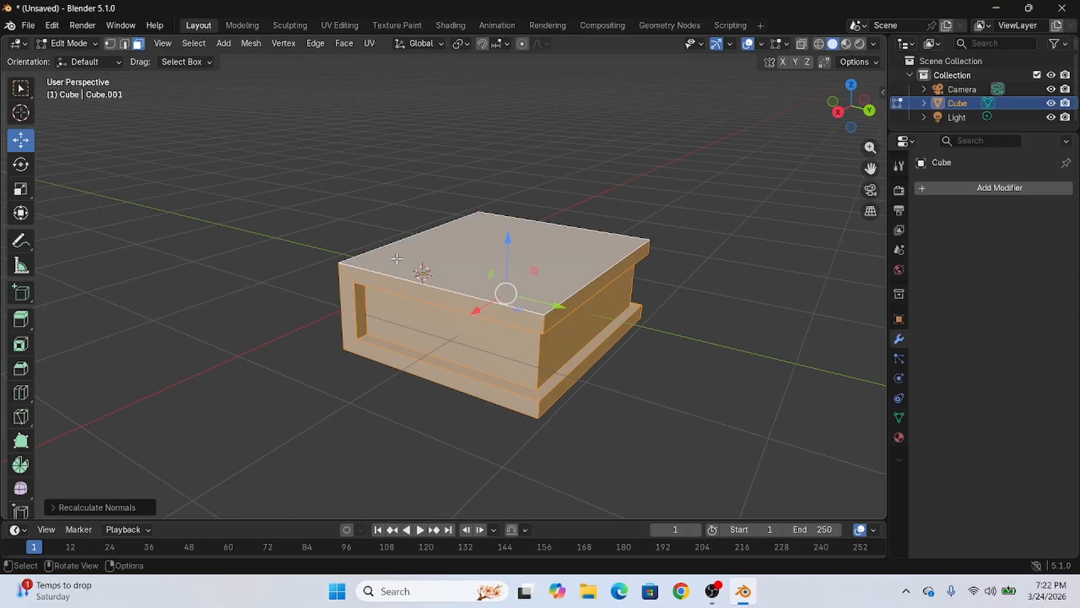
Step: Clear the selection and examine the book's cover, spine side and page-block faces from all sides
{"action": "left_click", "coordinate": [385, 213]}
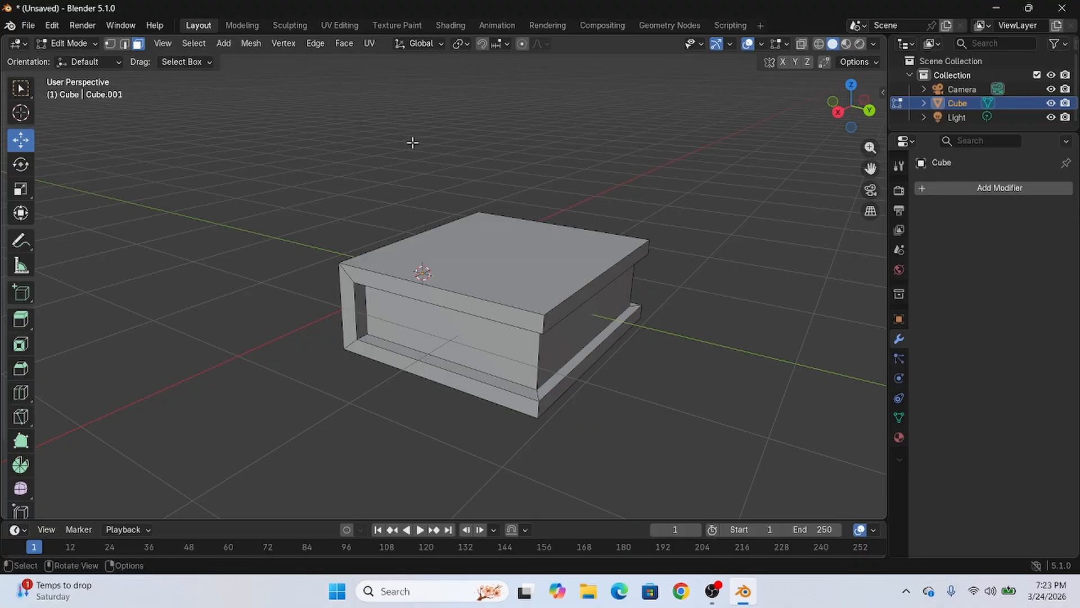
{"action": "left_click", "coordinate": [572, 248]}
{"action": "middle_click_drag", "start_coordinate": [722, 234], "coordinate": [591, 221]}
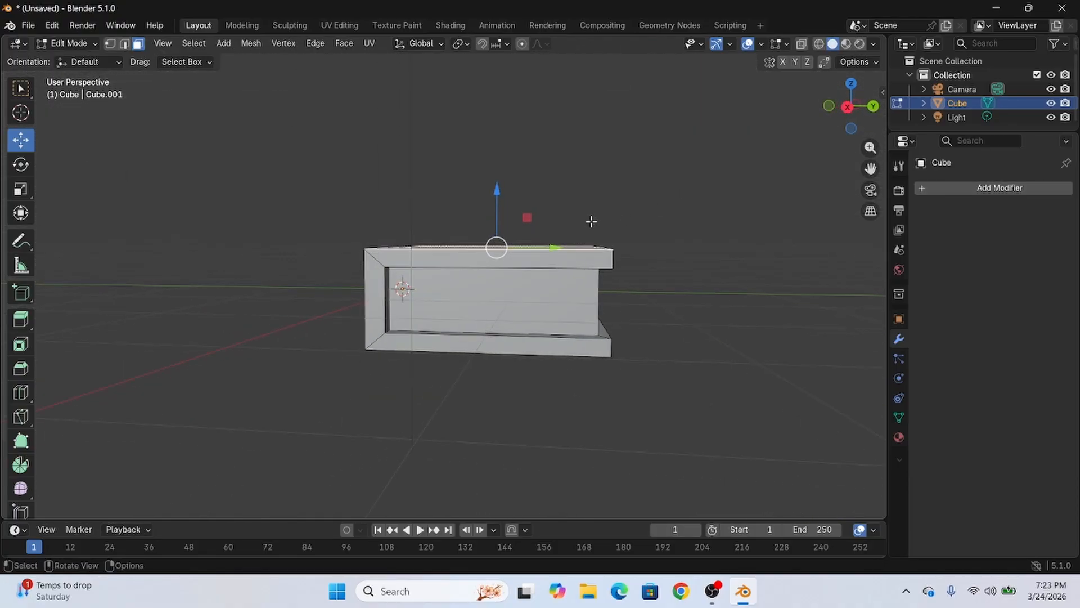
{"action": "middle_click_drag", "start_coordinate": [670, 252], "coordinate": [701, 255]}
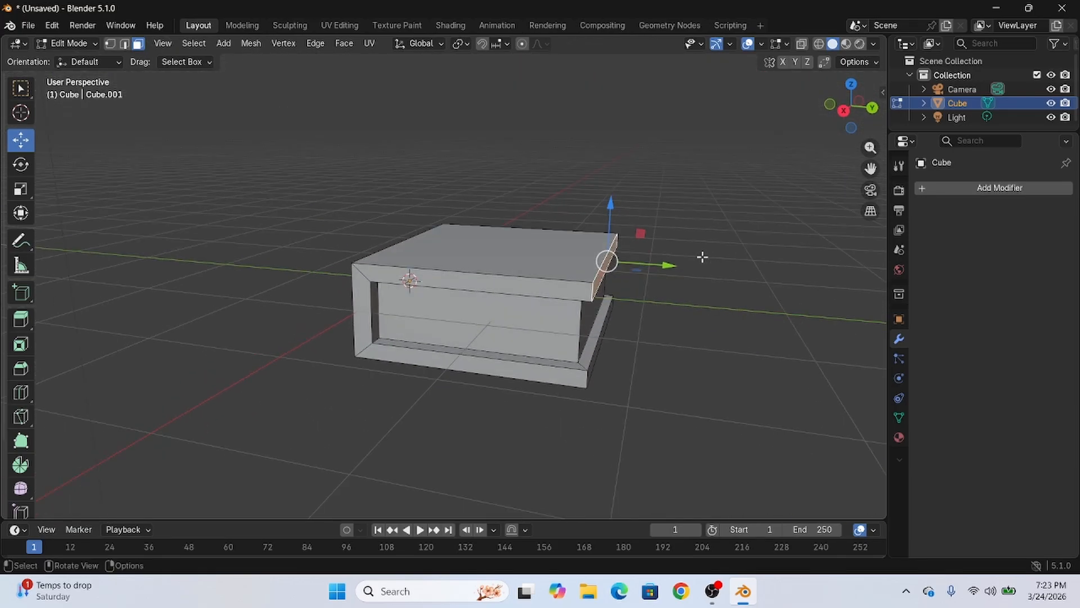
{"action": "middle_click_drag", "start_coordinate": [554, 439], "coordinate": [587, 325]}
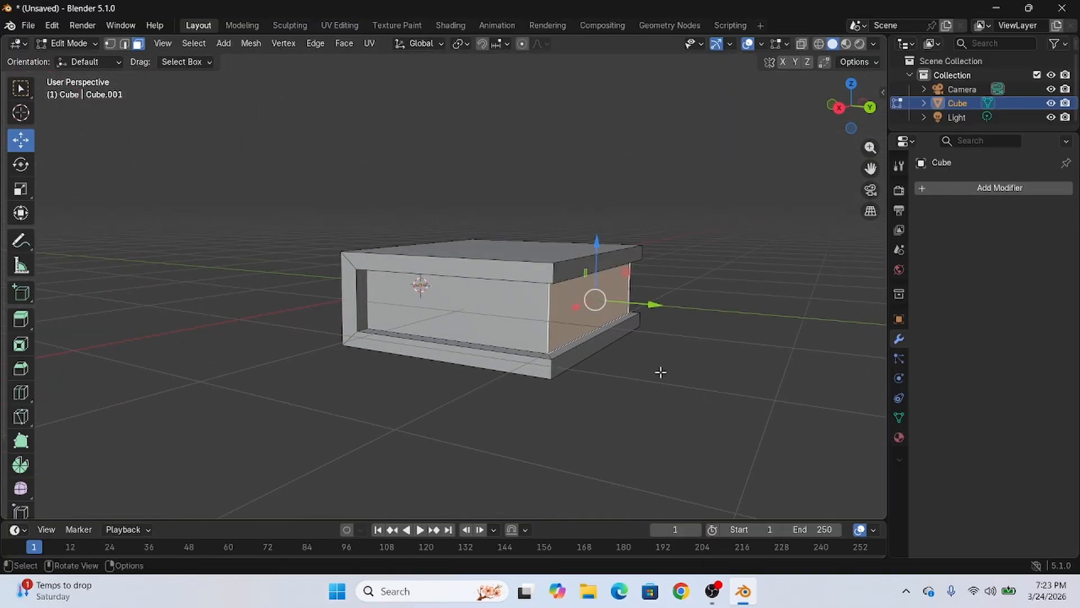
{"action": "middle_click_drag", "start_coordinate": [660, 371], "coordinate": [650, 319]}
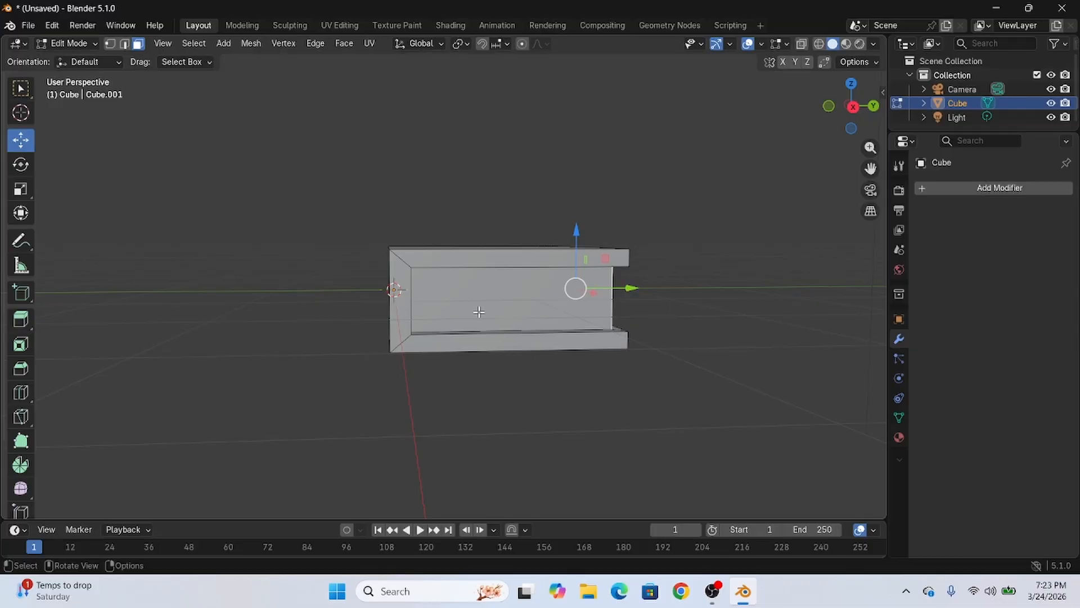
{"action": "middle_click_drag", "start_coordinate": [669, 379], "coordinate": [600, 409]}
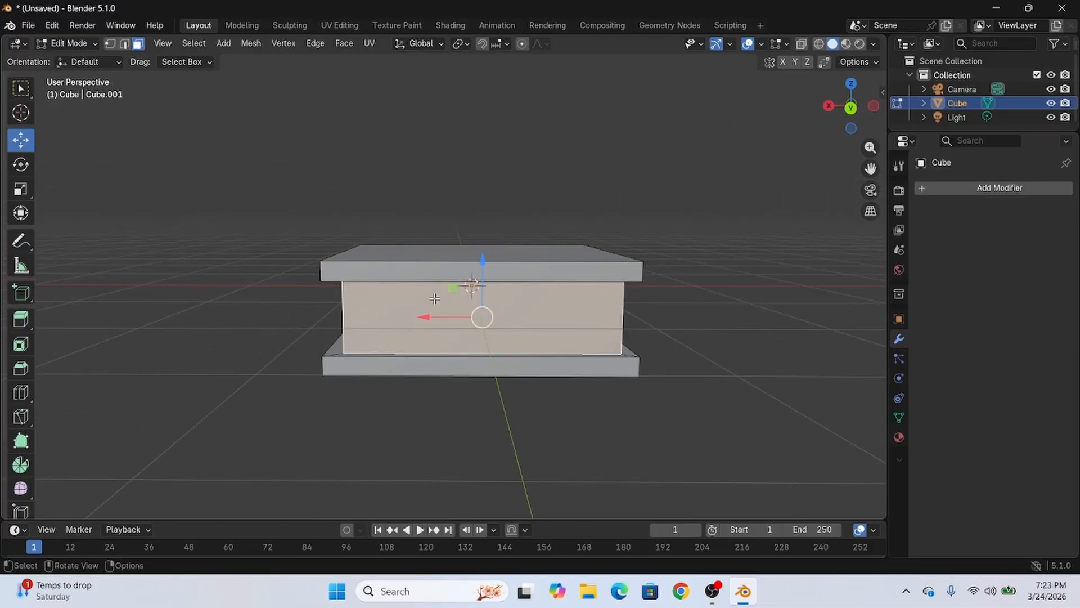
{"action": "middle_click_drag", "start_coordinate": [418, 352], "coordinate": [556, 288]}
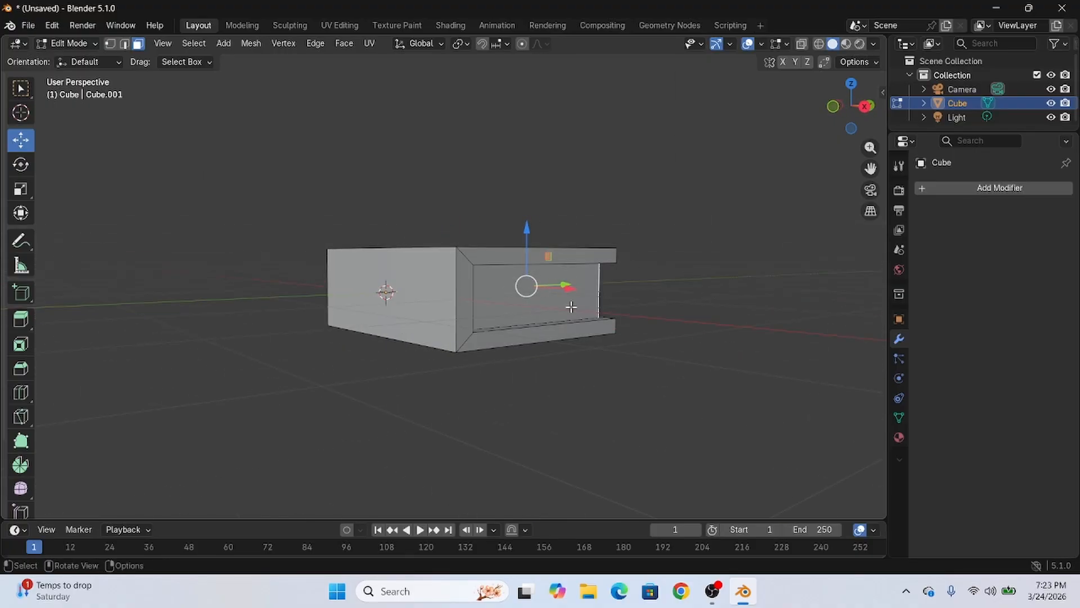
{"action": "middle_click_drag", "start_coordinate": [497, 361], "coordinate": [607, 398]}
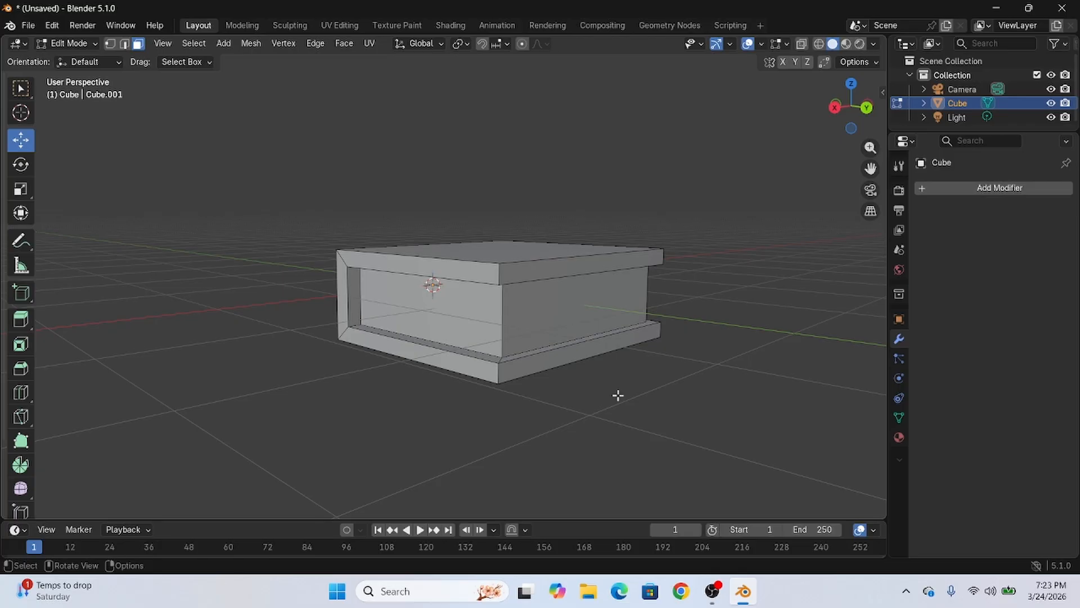
{"action": "middle_click_drag", "start_coordinate": [632, 224], "coordinate": [665, 239]}
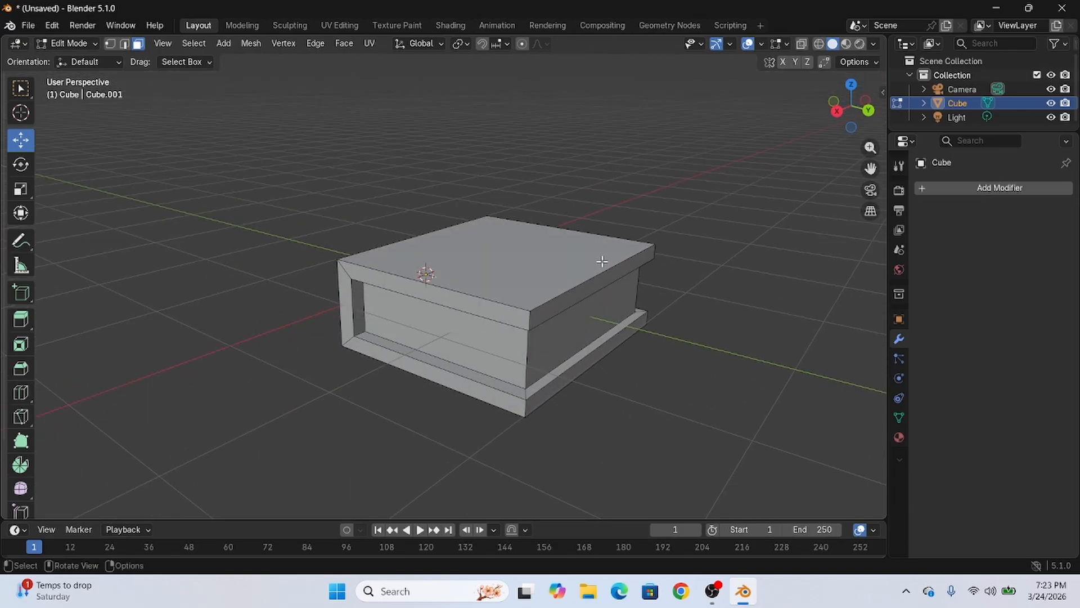
Step: Select the whole mesh, return to Object Mode and apply the scale of the Cube object only
{"action": "key", "text": "a"}
{"action": "right_click", "coordinate": [586, 247]}
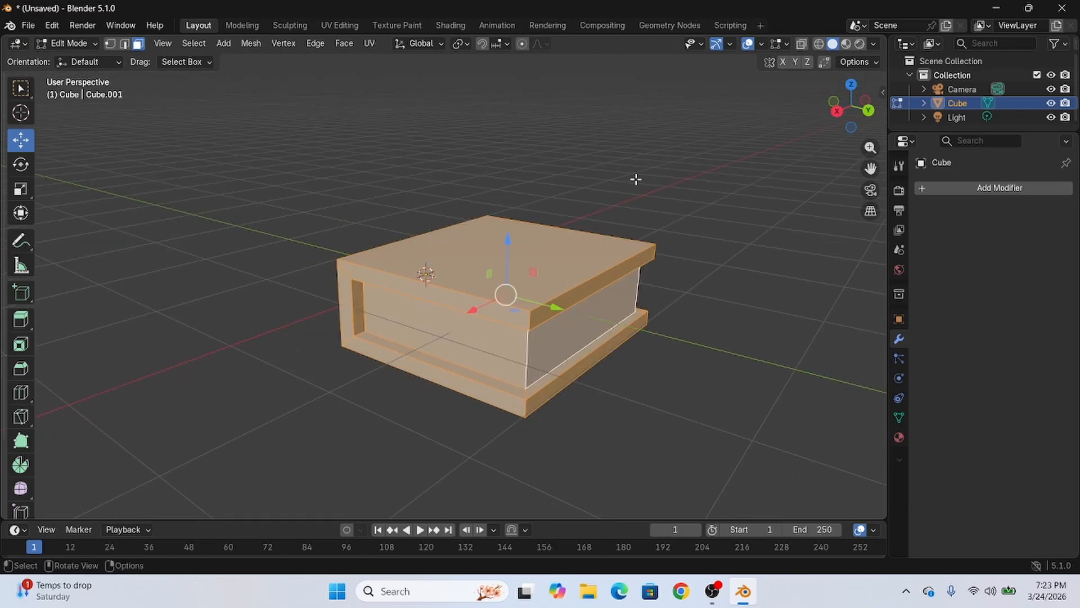
{"action": "key", "text": "Tab"}
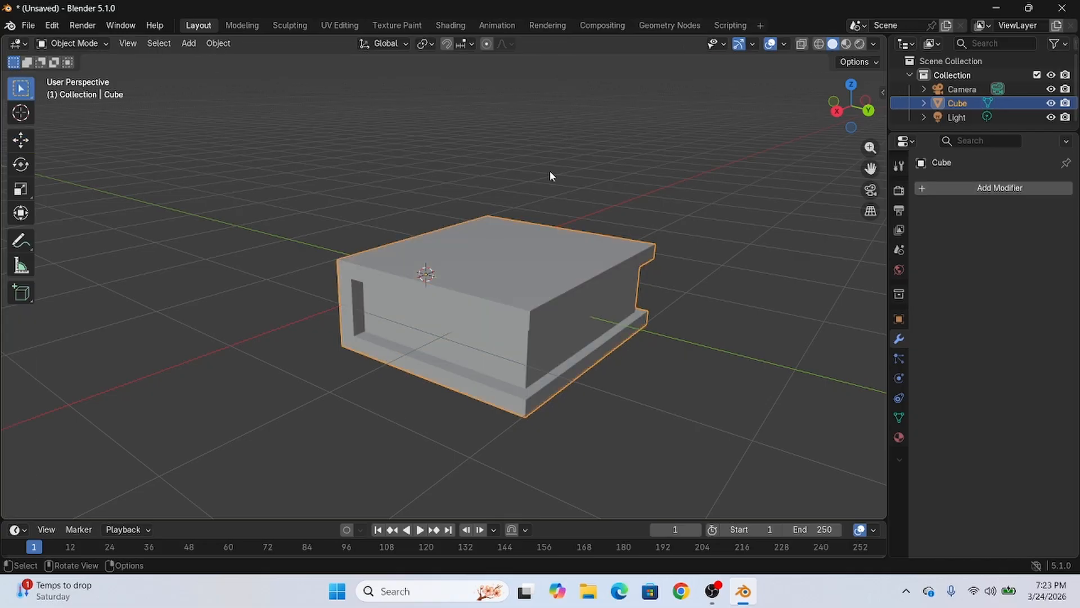
{"action": "right_click", "coordinate": [550, 250]}
{"action": "key", "text": "a"}
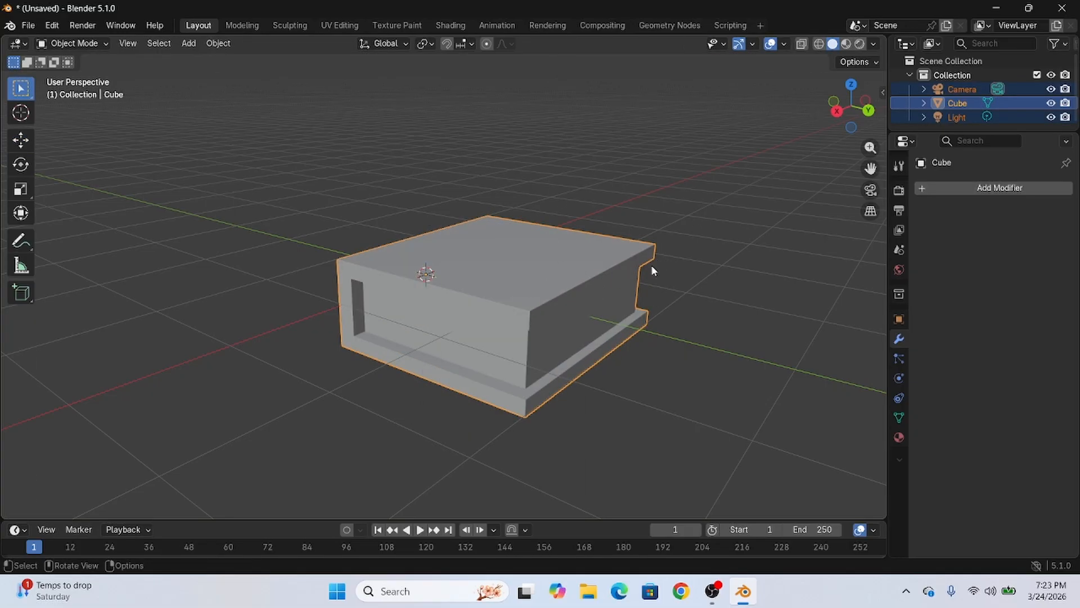
{"action": "key", "text": "shift+a"}
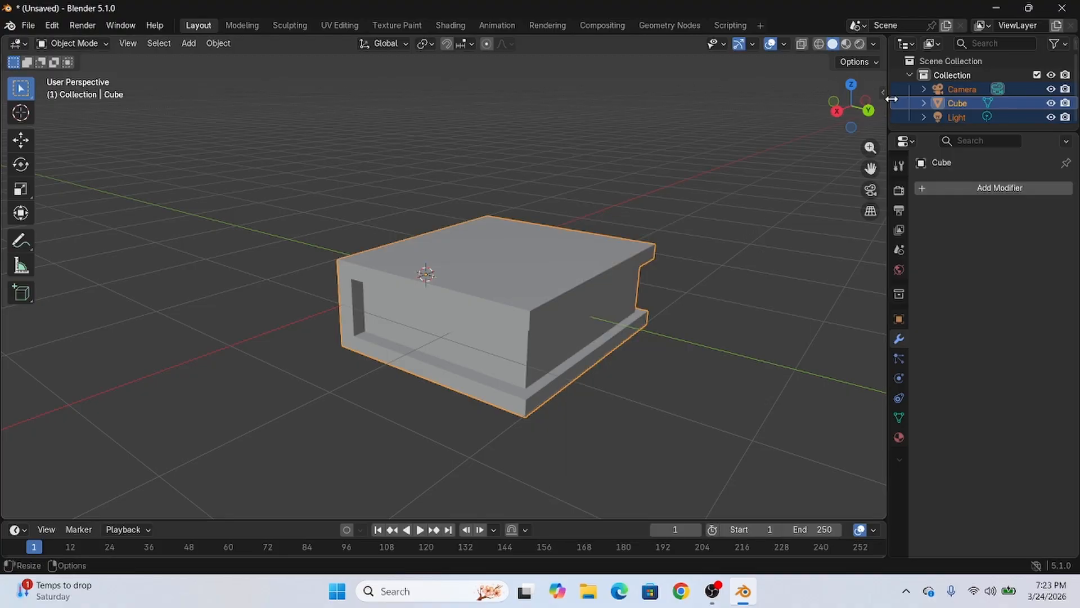
{"action": "left_click", "coordinate": [957, 103]}
{"action": "key", "text": "ctrl+a"}
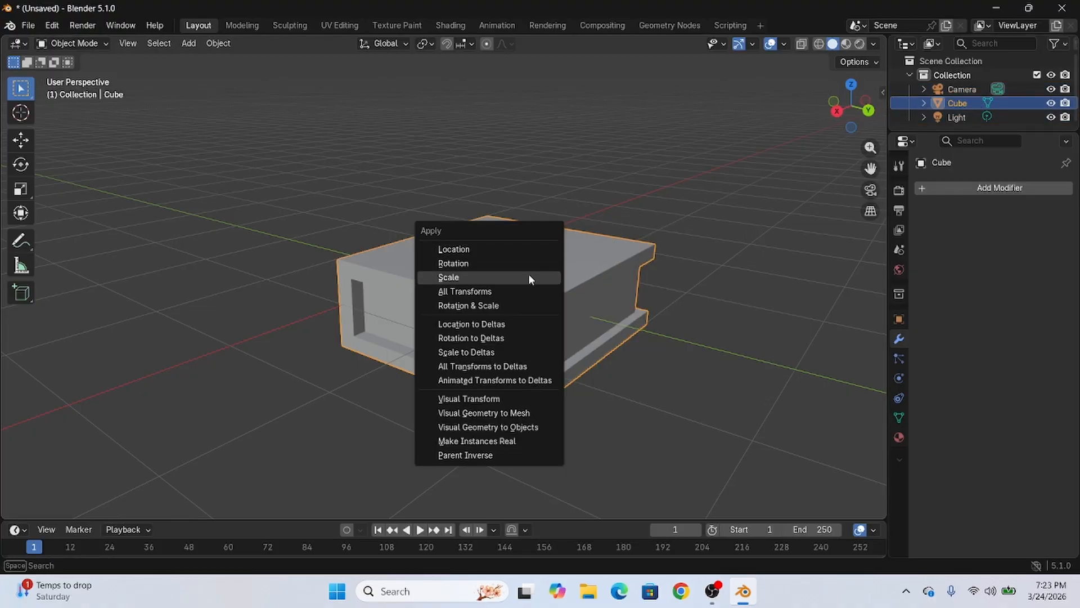
{"action": "left_click", "coordinate": [508, 277]}
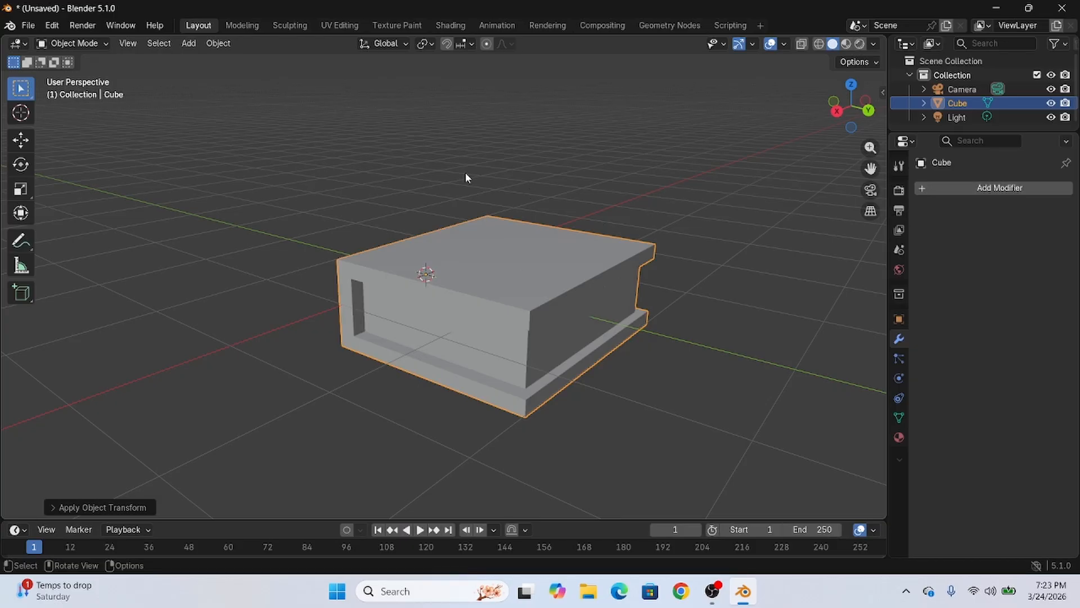
Step: Switch to the UV Editing workspace with the whole book mesh shown close up beside its UV layout
{"action": "middle_click_drag", "start_coordinate": [576, 126], "coordinate": [604, 141]}
{"action": "left_click", "coordinate": [340, 25]}
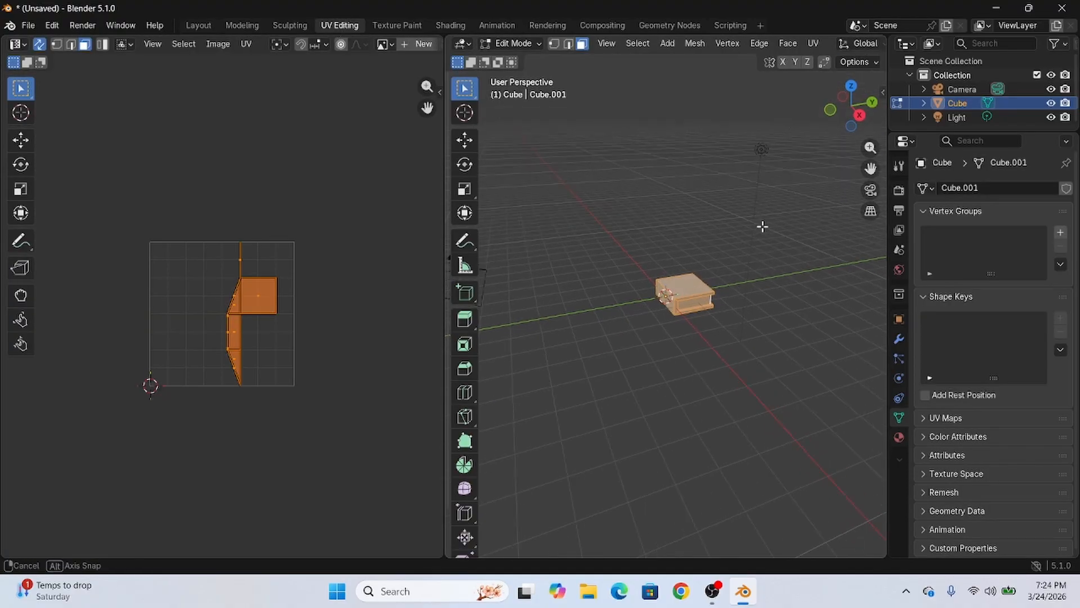
{"action": "middle_click_drag", "start_coordinate": [718, 227], "coordinate": [644, 292], "text": "shift"}
{"action": "scroll", "coordinate": [669, 408], "scroll_direction": "up", "scroll_amount": 4}
{"action": "middle_click_drag", "start_coordinate": [669, 407], "coordinate": [723, 271]}
{"action": "scroll", "coordinate": [221, 248], "scroll_direction": "up", "scroll_amount": 3}
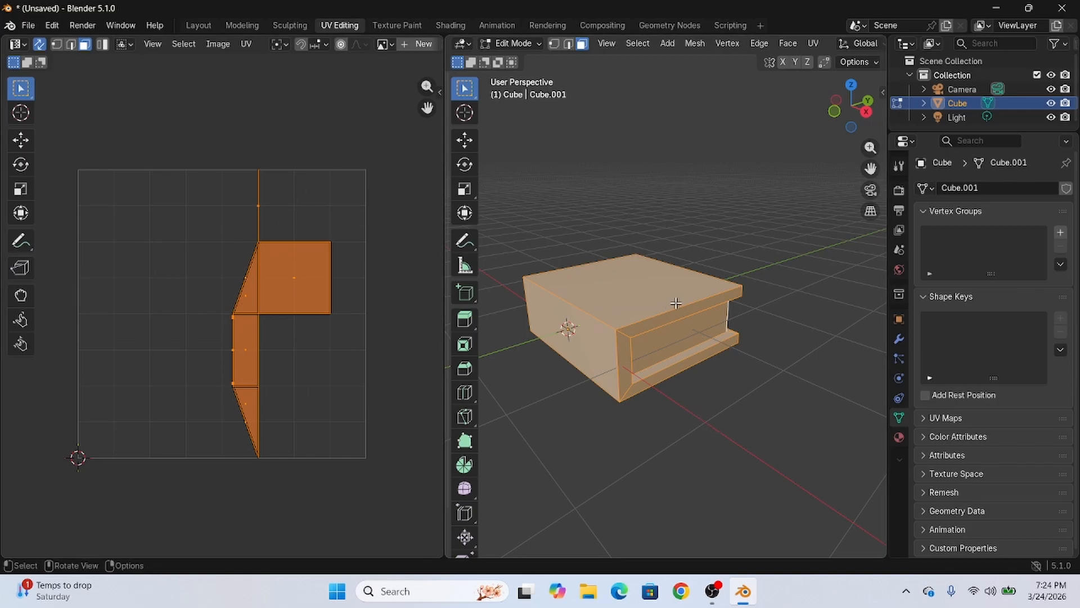
Step: Check where the upper cover's top face lies in the UV layout, and leave the mesh unselected
{"action": "left_click", "coordinate": [751, 288]}
{"action": "left_click", "coordinate": [625, 290]}
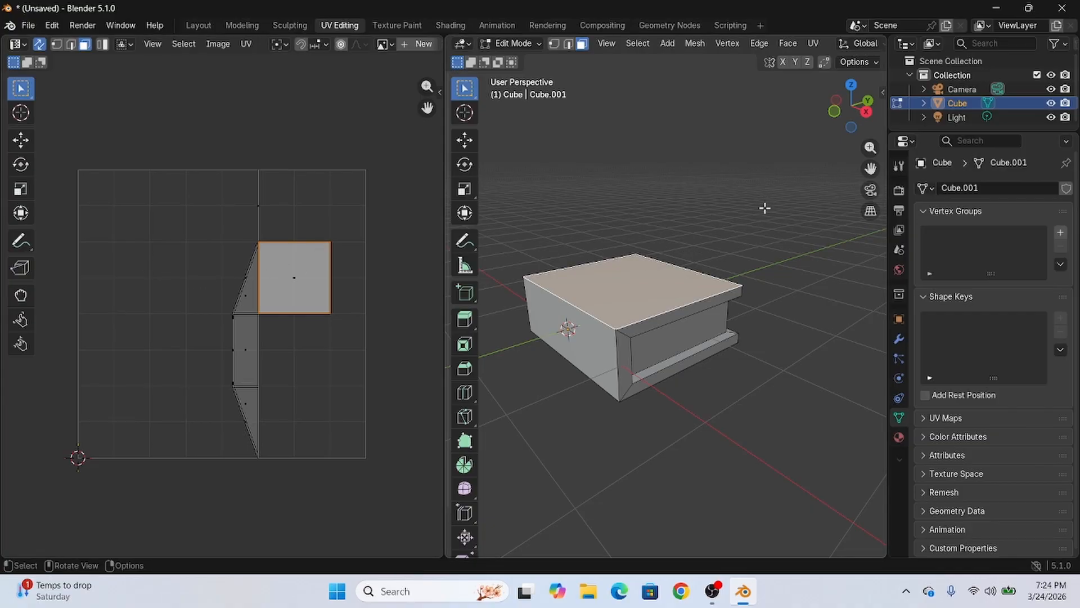
{"action": "left_click", "coordinate": [814, 304]}
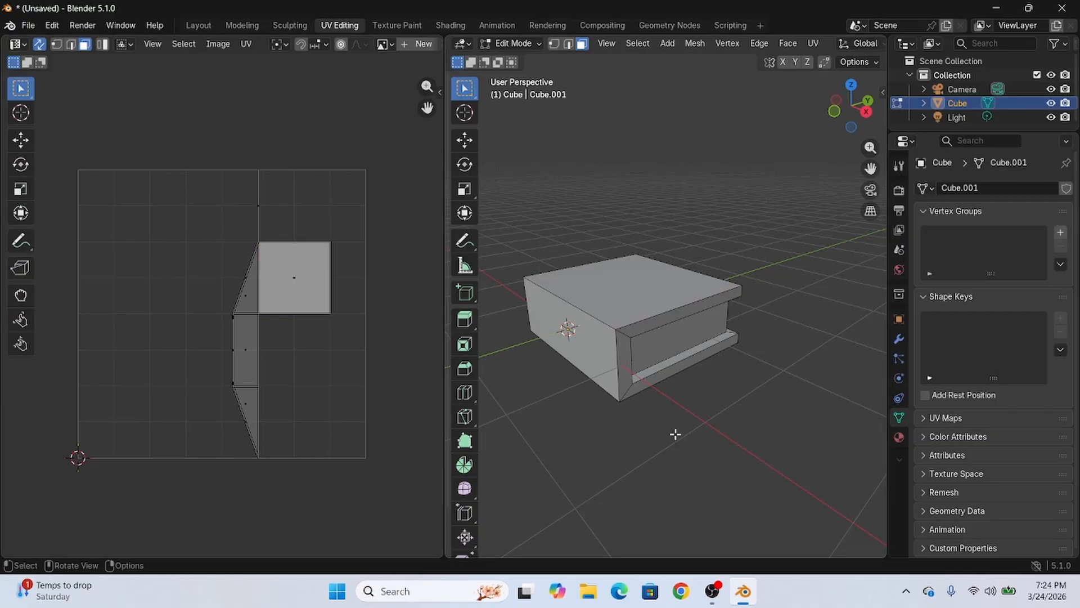
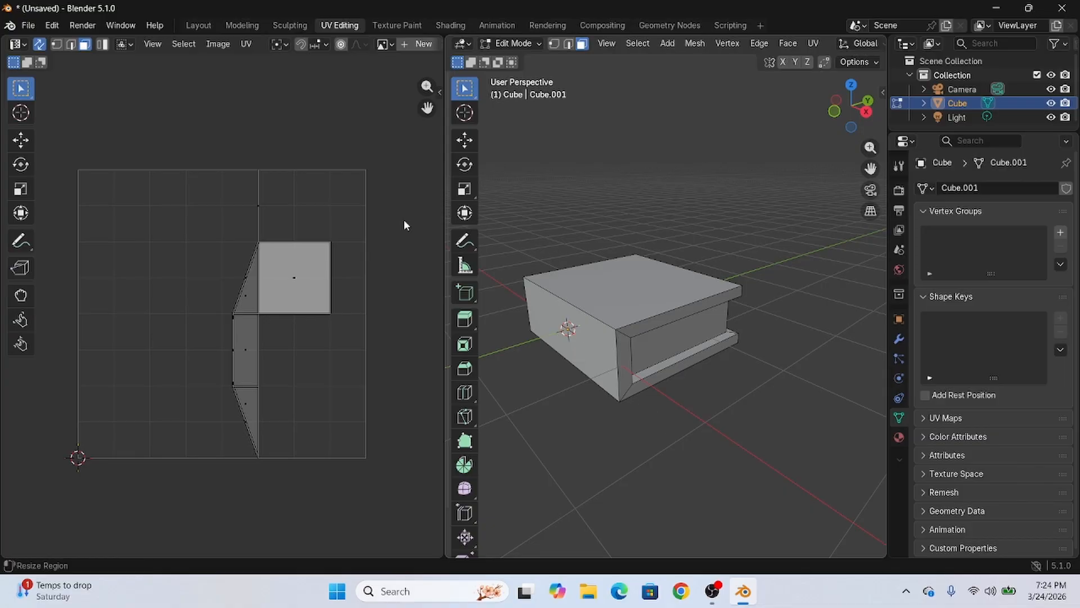
Step: Create a 1024 × 1024 px image named uv_checker with the UV Grid type and no alpha, fitted in the UV editor
{"action": "scroll", "coordinate": [313, 48], "scroll_direction": "down", "scroll_amount": 5}
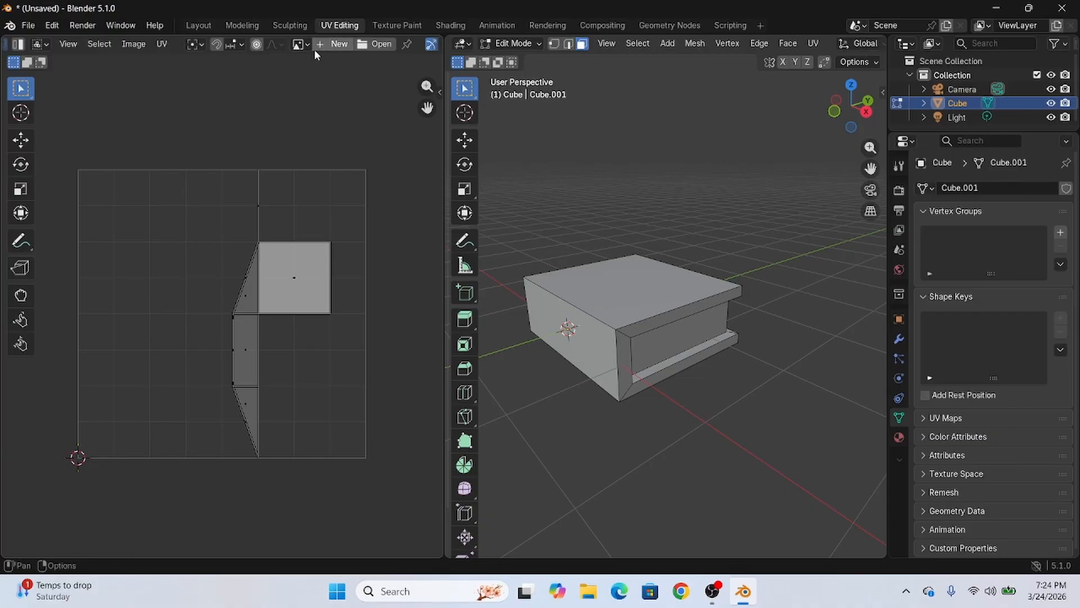
{"action": "scroll", "coordinate": [281, 45], "scroll_direction": "up", "scroll_amount": 2}
{"action": "scroll", "coordinate": [264, 45], "scroll_direction": "up", "scroll_amount": 4}
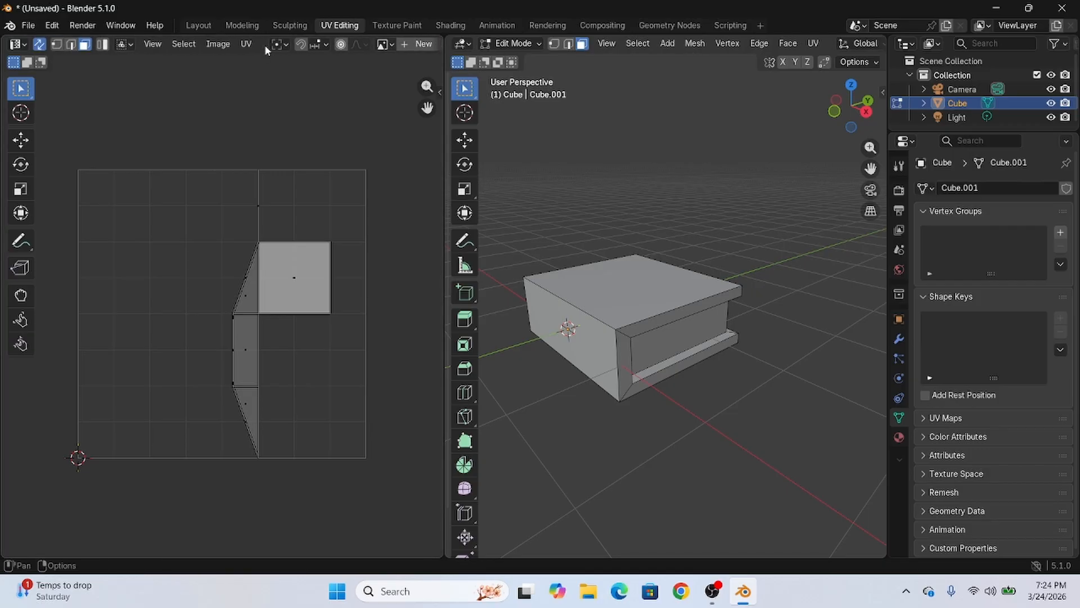
{"action": "scroll", "coordinate": [266, 49], "scroll_direction": "down", "scroll_amount": 8}
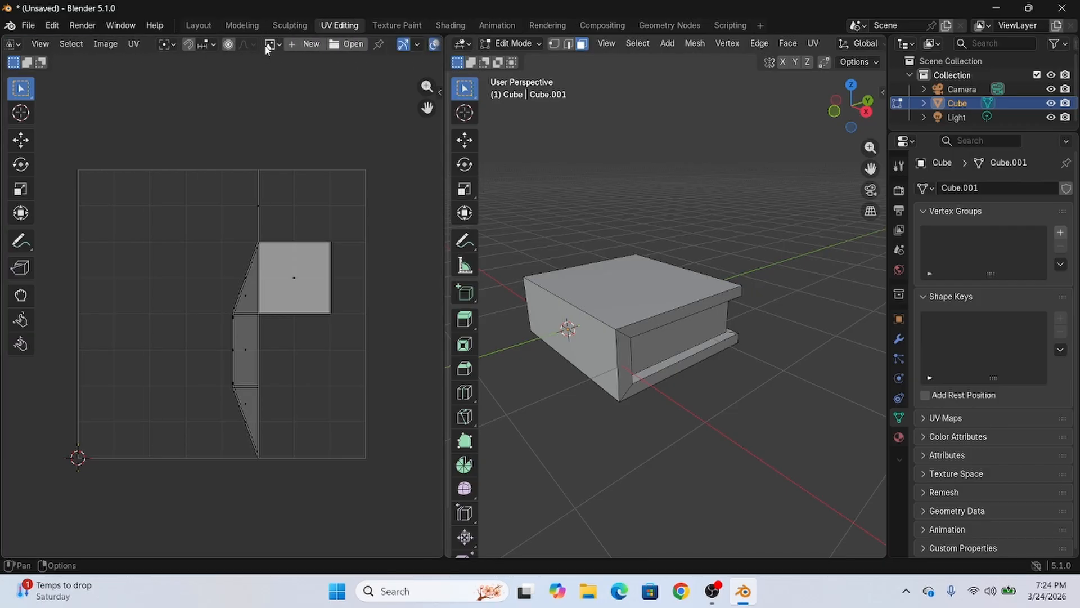
{"action": "scroll", "coordinate": [289, 47], "scroll_direction": "down", "scroll_amount": 2}
{"action": "left_click", "coordinate": [265, 47]}
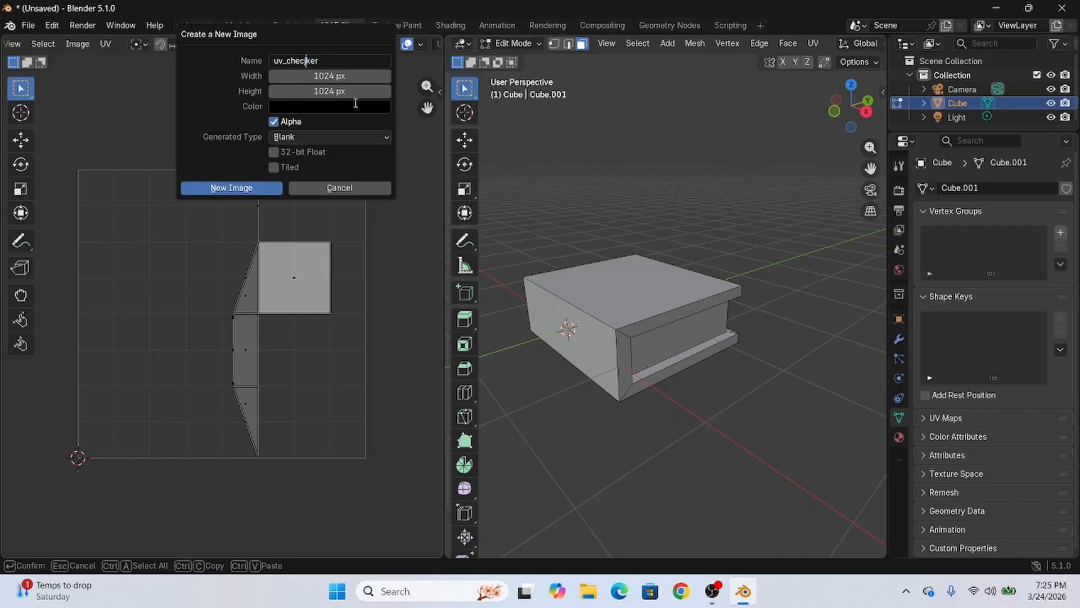
{"action": "key", "text": "Return"}
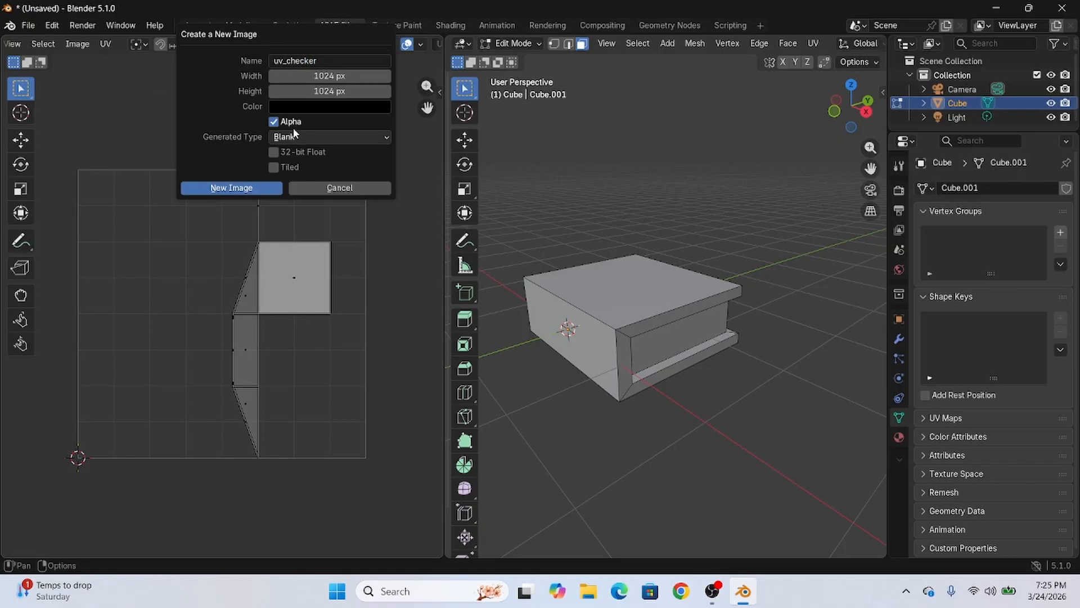
{"action": "left_click", "coordinate": [273, 122]}
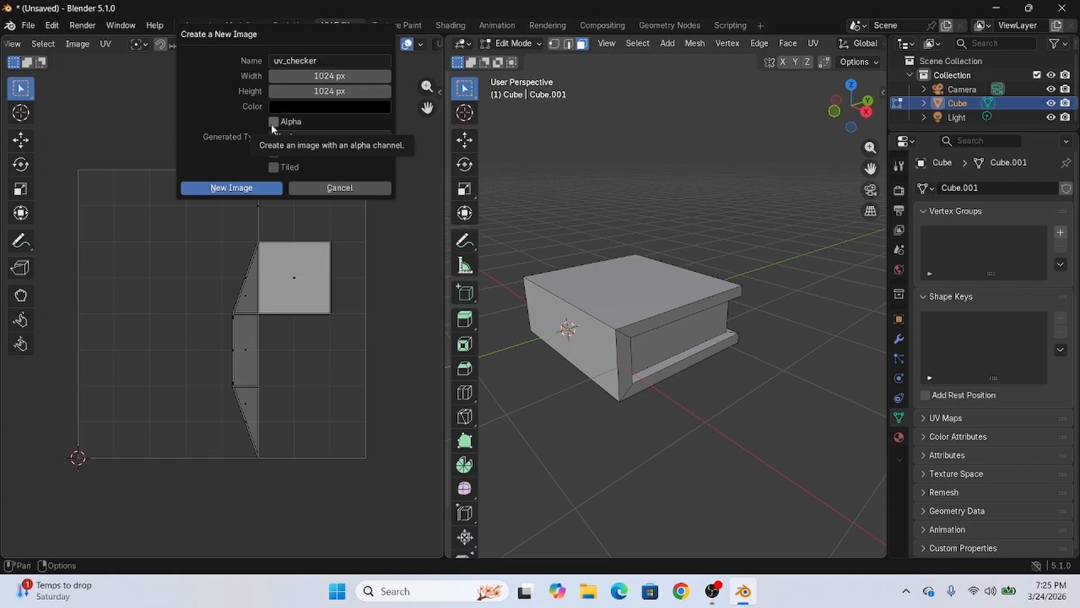
{"action": "left_click", "coordinate": [284, 137]}
{"action": "left_click", "coordinate": [293, 168]}
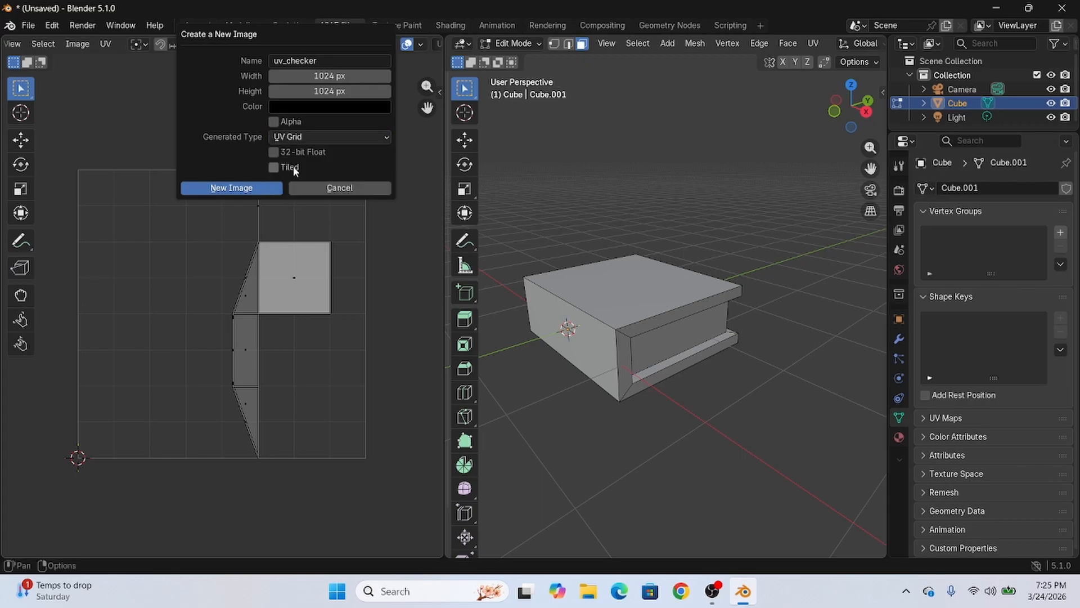
{"action": "left_click", "coordinate": [231, 189]}
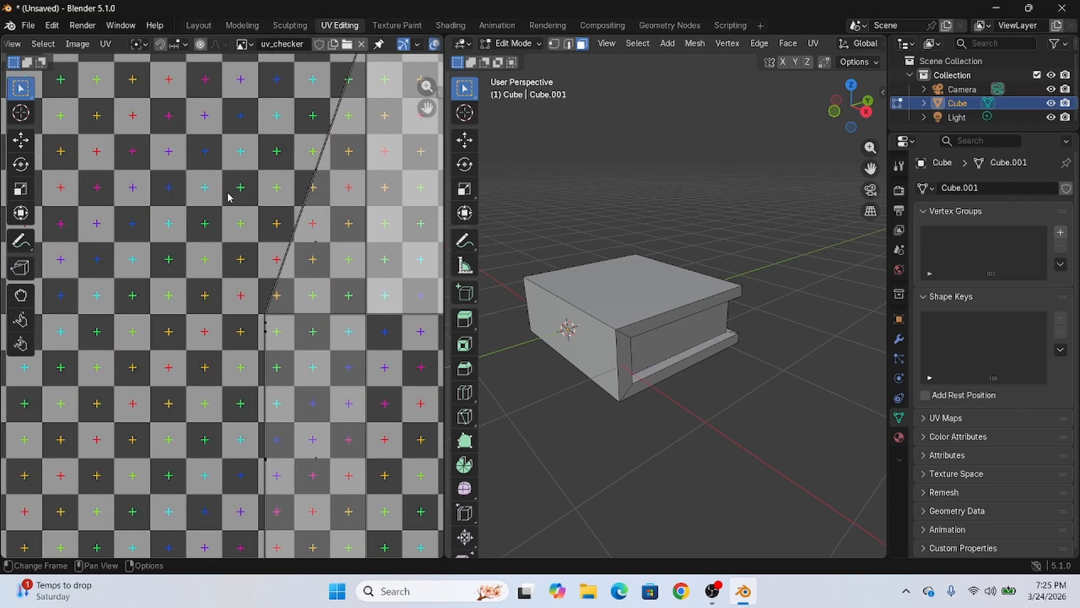
{"action": "key", "text": "Home"}
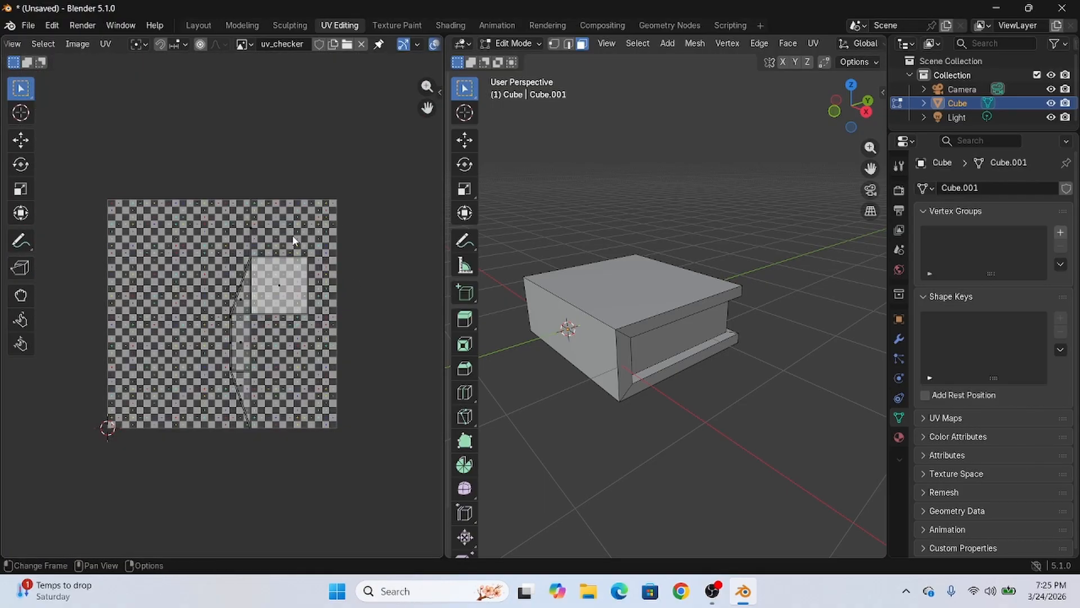
Step: Add a new material to the book-shaped Cube object
{"action": "scroll", "coordinate": [310, 237], "scroll_direction": "up", "scroll_amount": 2}
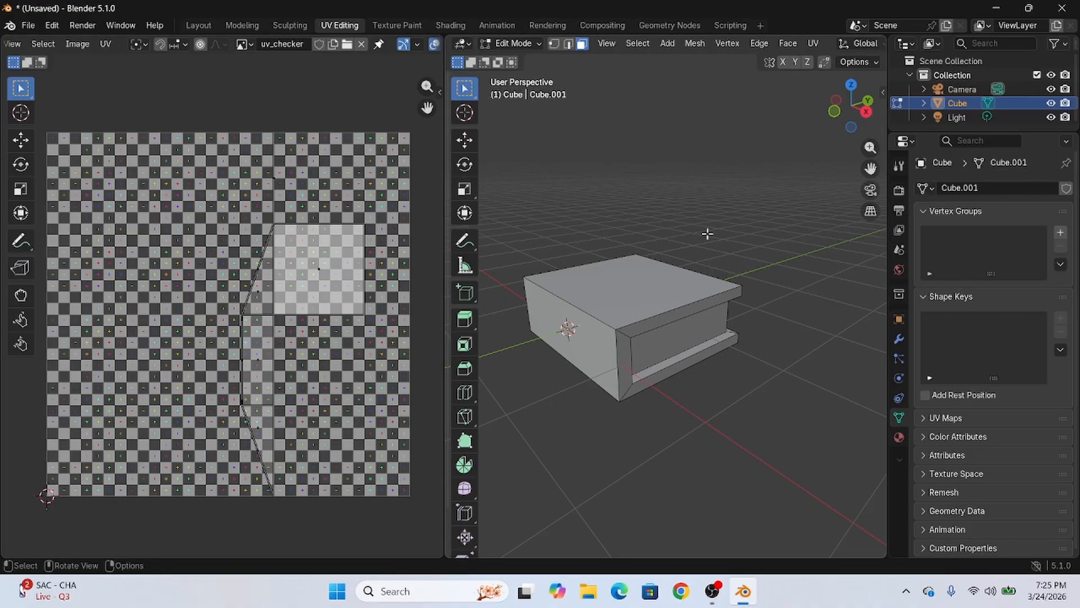
{"action": "scroll", "coordinate": [363, 175], "scroll_direction": "up", "scroll_amount": 2}
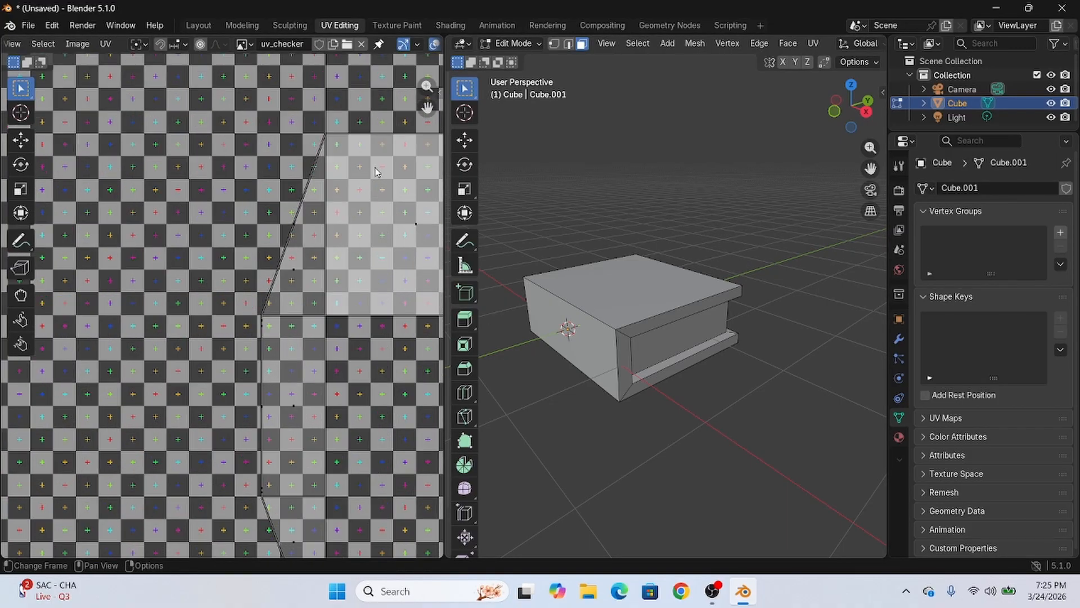
{"action": "scroll", "coordinate": [366, 174], "scroll_direction": "down", "scroll_amount": 2}
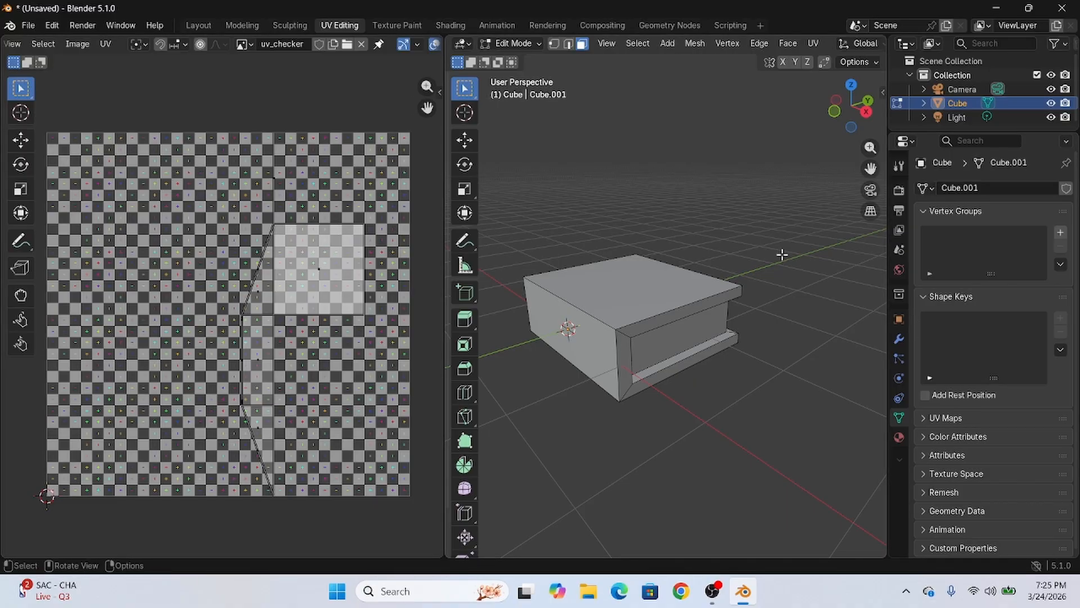
{"action": "mouse_move", "coordinate": [705, 206]}
{"action": "middle_mouse_down", "text": "shift"}
{"action": "mouse_move", "coordinate": [736, 191]}
{"action": "mouse_move", "coordinate": [731, 171]}
{"action": "mouse_move", "coordinate": [720, 171]}
{"action": "mouse_move", "coordinate": [711, 219]}
{"action": "mouse_move", "coordinate": [713, 210]}
{"action": "middle_mouse_up", "text": "shift"}
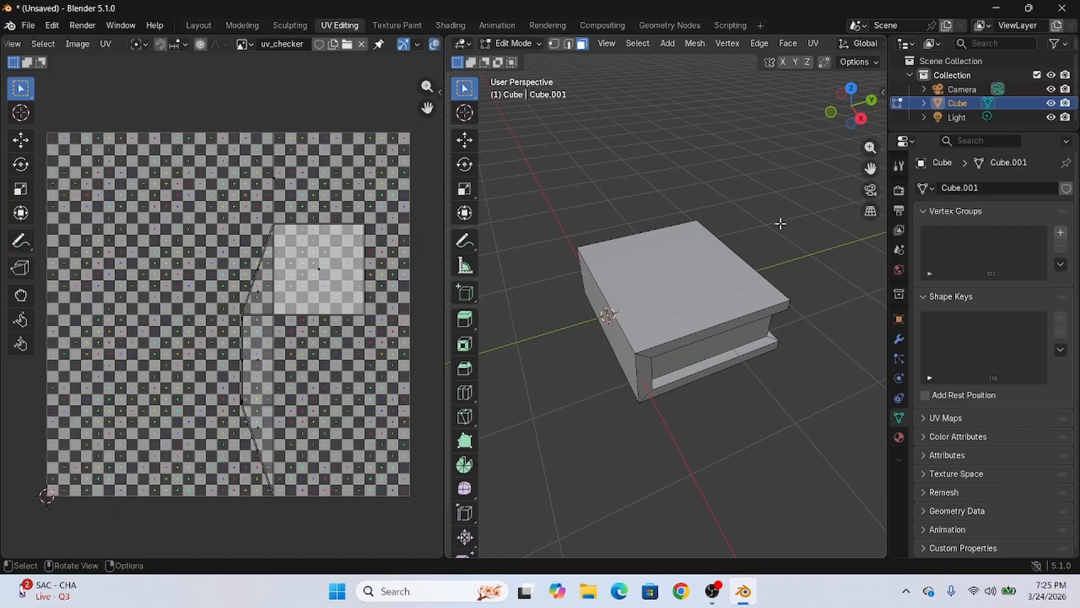
{"action": "mouse_move", "coordinate": [751, 188]}
{"action": "middle_mouse_down"}
{"action": "mouse_move", "coordinate": [777, 159]}
{"action": "mouse_move", "coordinate": [748, 204]}
{"action": "mouse_move", "coordinate": [736, 196]}
{"action": "middle_mouse_up"}
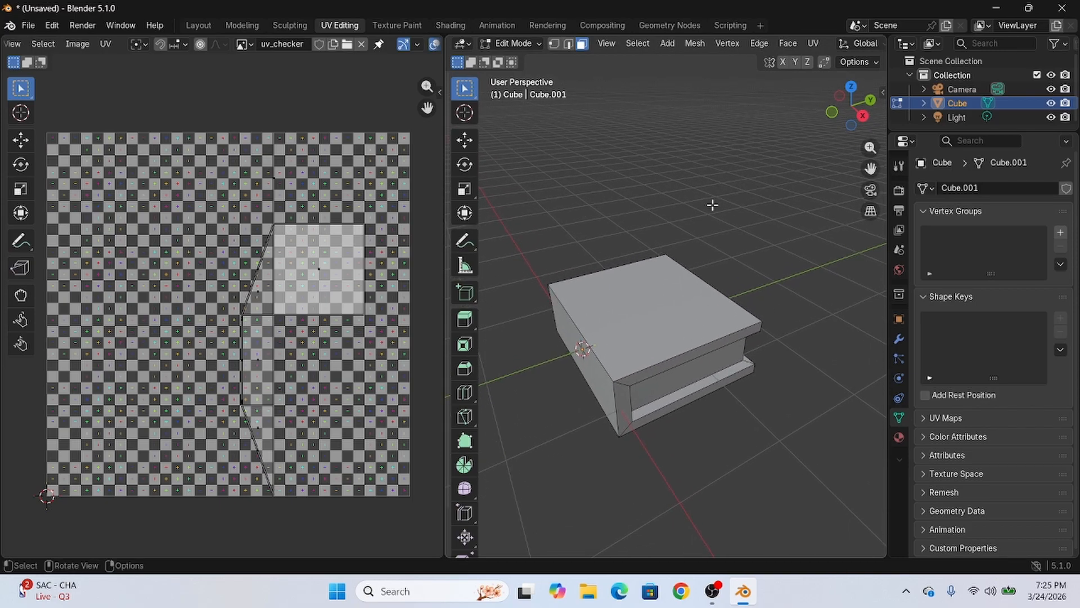
{"action": "left_click", "coordinate": [901, 437]}
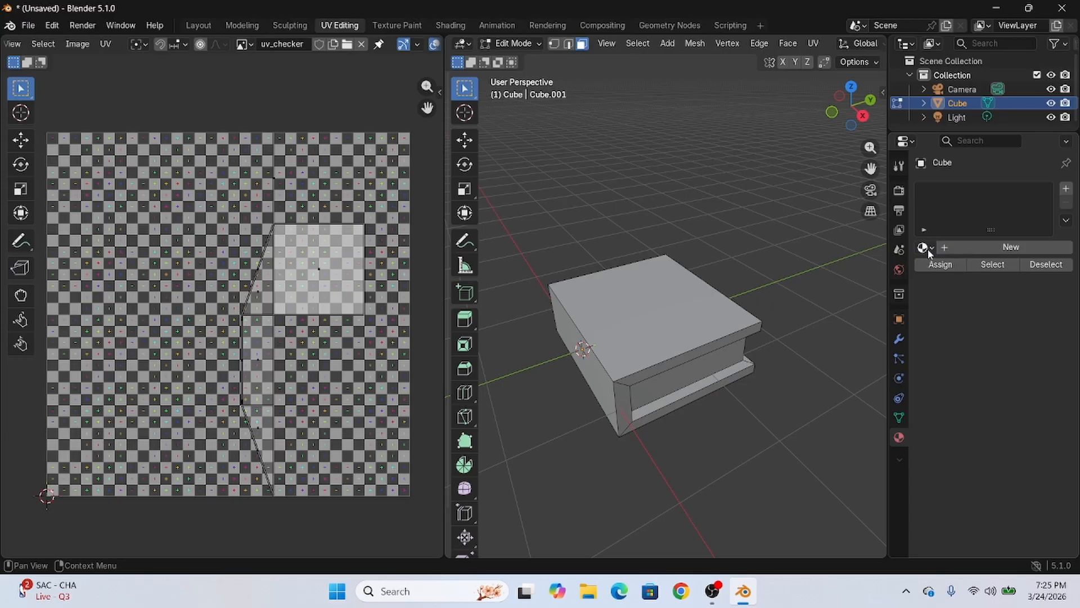
{"action": "left_click", "coordinate": [944, 249]}
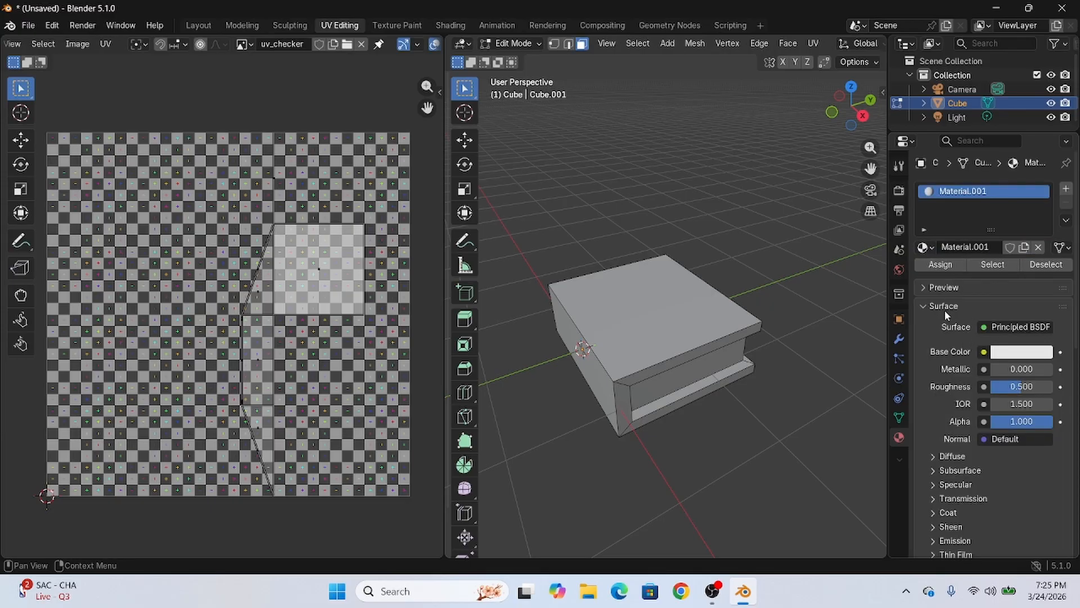
Step: Feed the material's Base Color from an Image Texture that uses the uv_checker image
{"action": "left_click", "coordinate": [985, 352]}
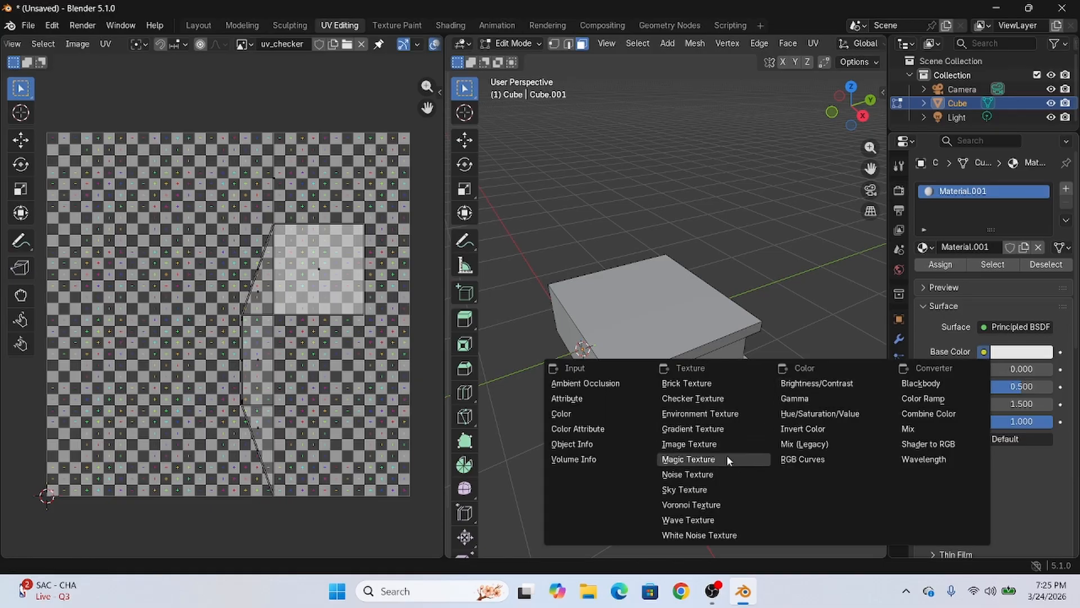
{"action": "left_click", "coordinate": [703, 453]}
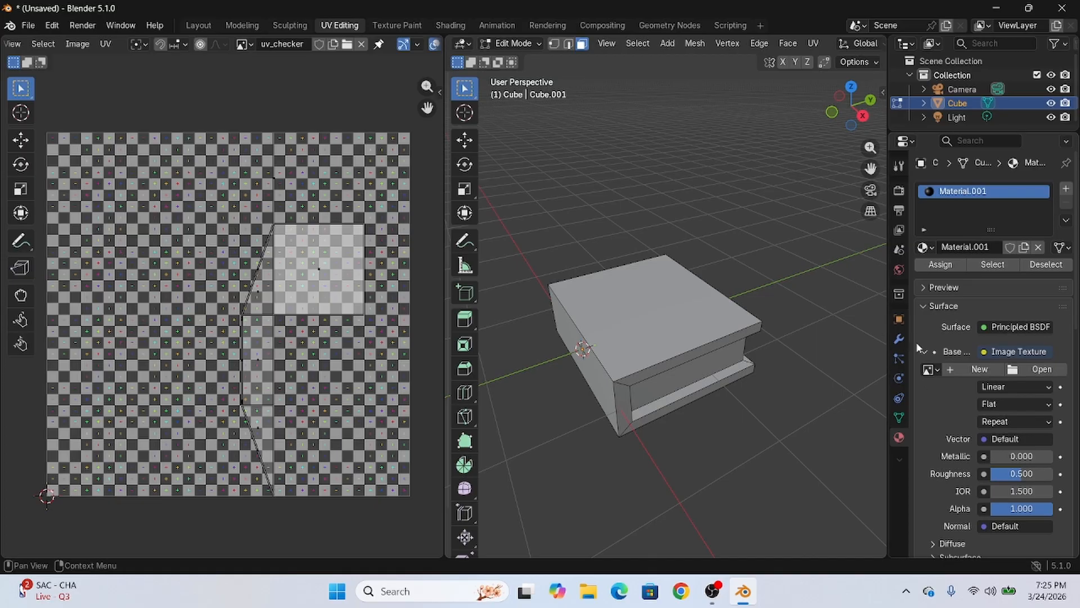
{"action": "left_click", "coordinate": [929, 370]}
{"action": "left_click", "coordinate": [825, 391]}
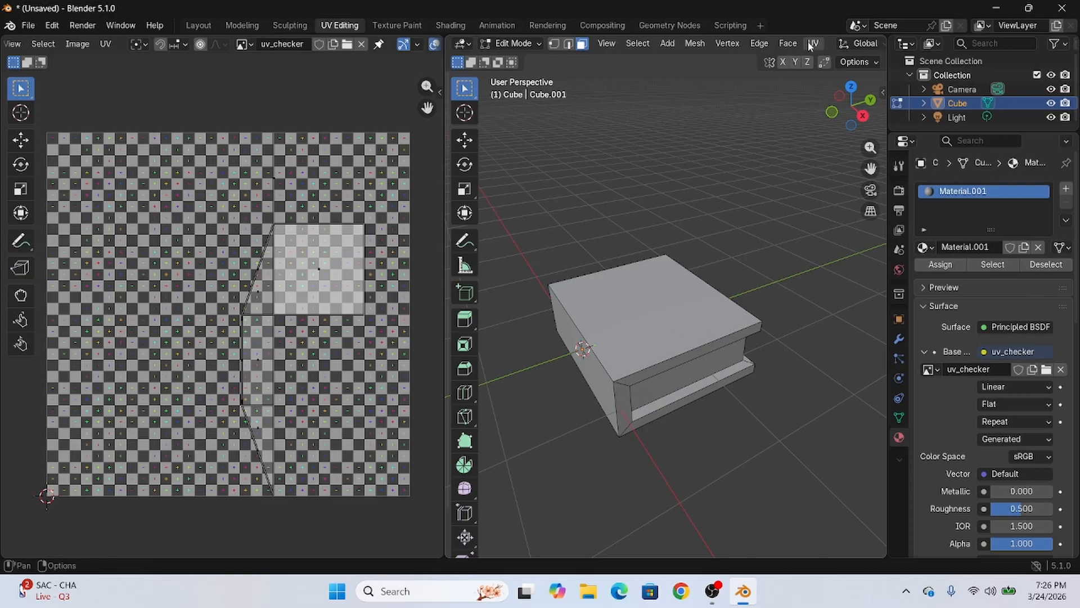
Step: Switch the 3D viewport shading to Material Preview to display the checker on the book
{"action": "scroll", "coordinate": [787, 42], "scroll_direction": "down", "scroll_amount": 10}
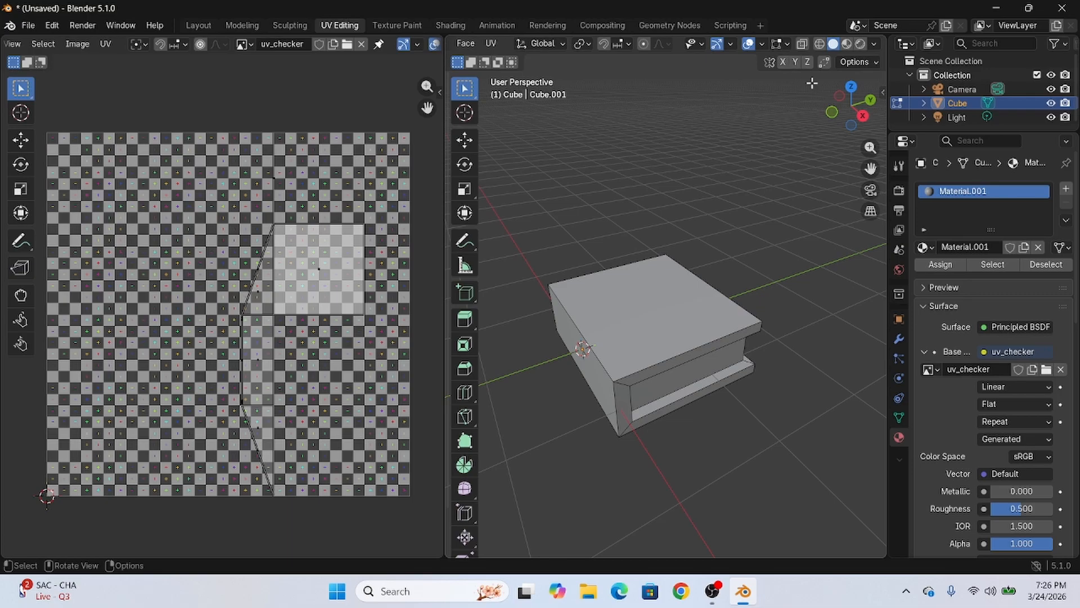
{"action": "left_click", "coordinate": [820, 44]}
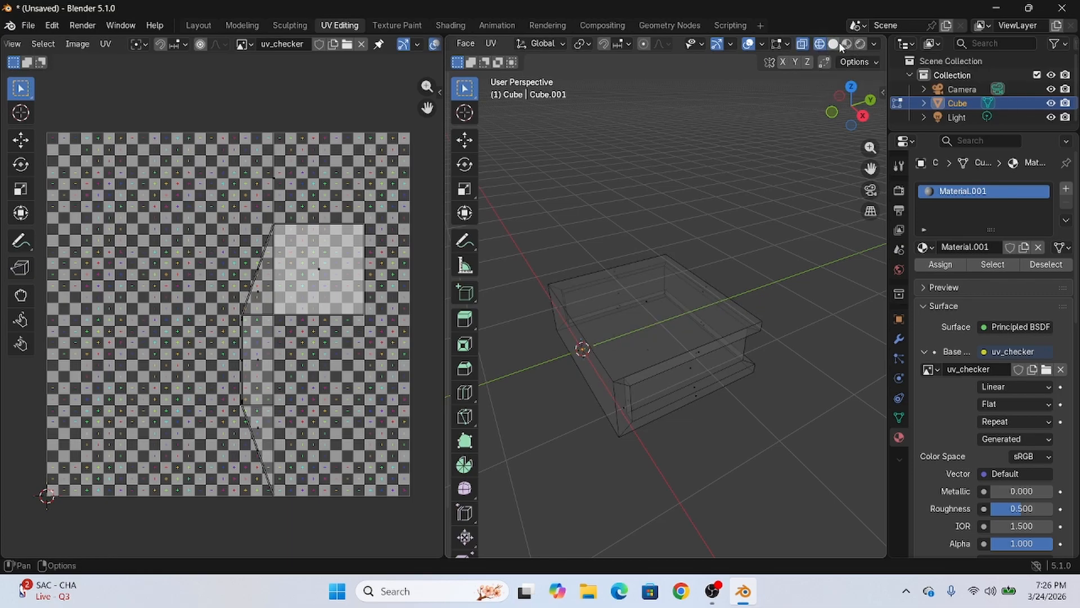
{"action": "left_click", "coordinate": [833, 44]}
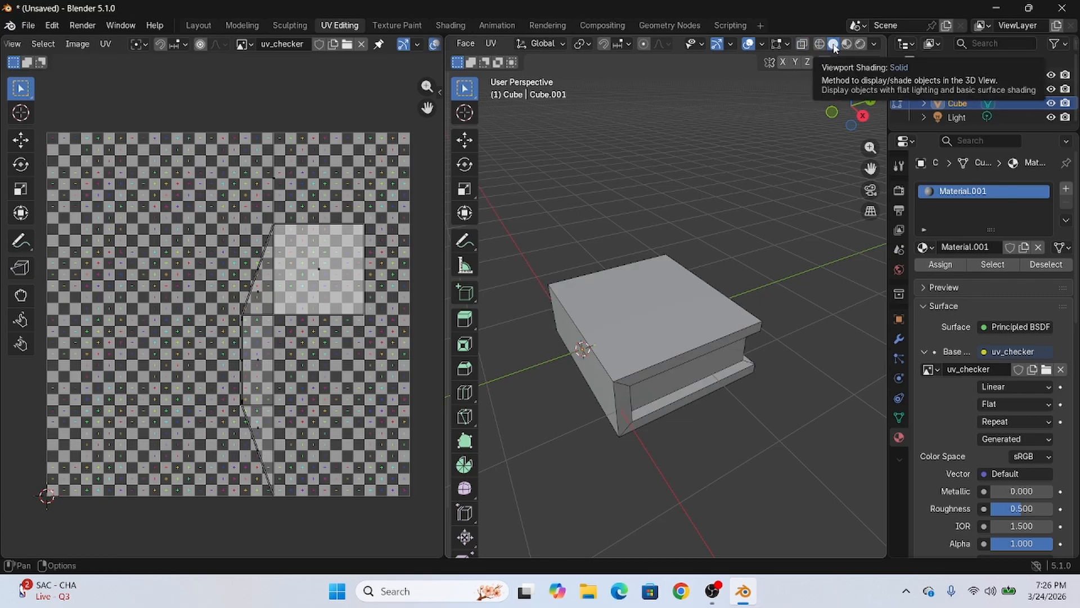
{"action": "left_click", "coordinate": [846, 44]}
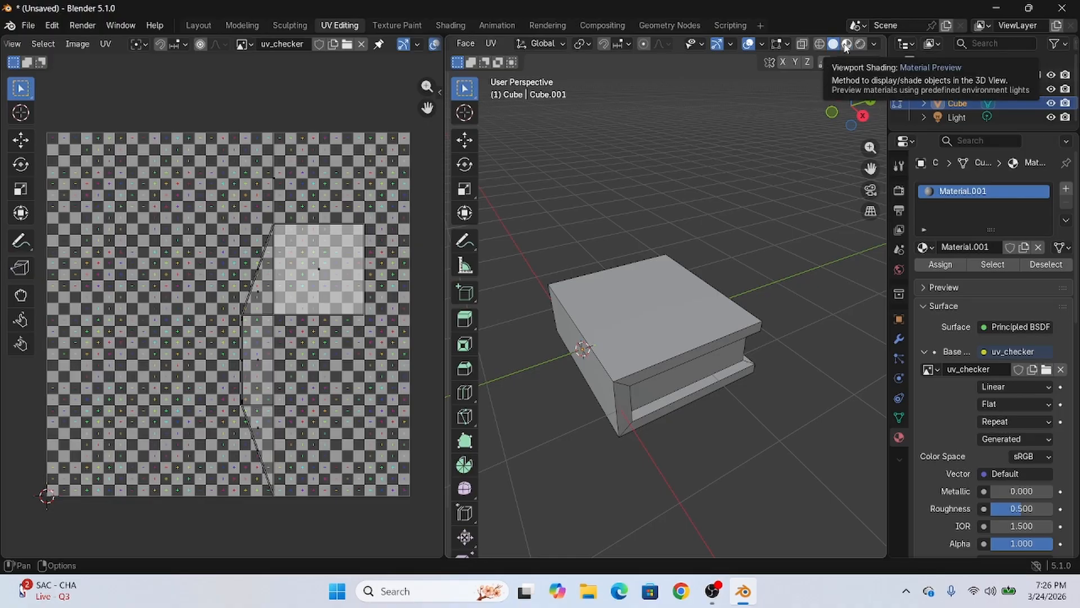
{"action": "middle_click_drag", "start_coordinate": [781, 299], "coordinate": [759, 241]}
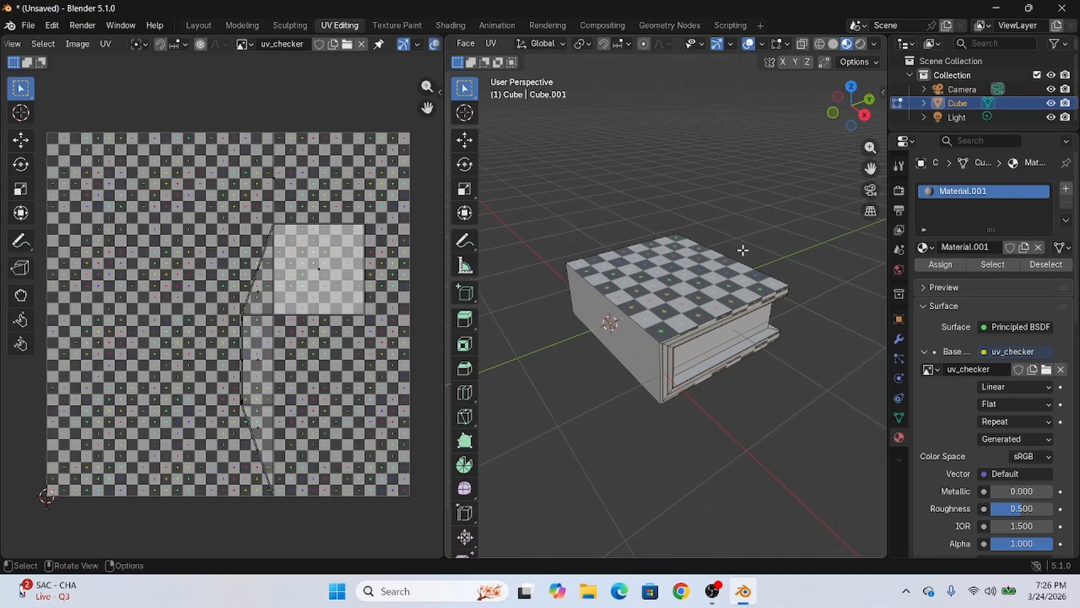
Step: Check the book in Rendered viewport shading from a low angle, and return to Material Preview
{"action": "left_click", "coordinate": [860, 44]}
{"action": "mouse_move", "coordinate": [851, 107]}
{"action": "left_mouse_down"}
{"action": "mouse_move", "coordinate": [535, 168]}
{"action": "mouse_move", "coordinate": [447, 204]}
{"action": "left_mouse_up"}
{"action": "middle_click_drag", "start_coordinate": [447, 205], "coordinate": [431, 164]}
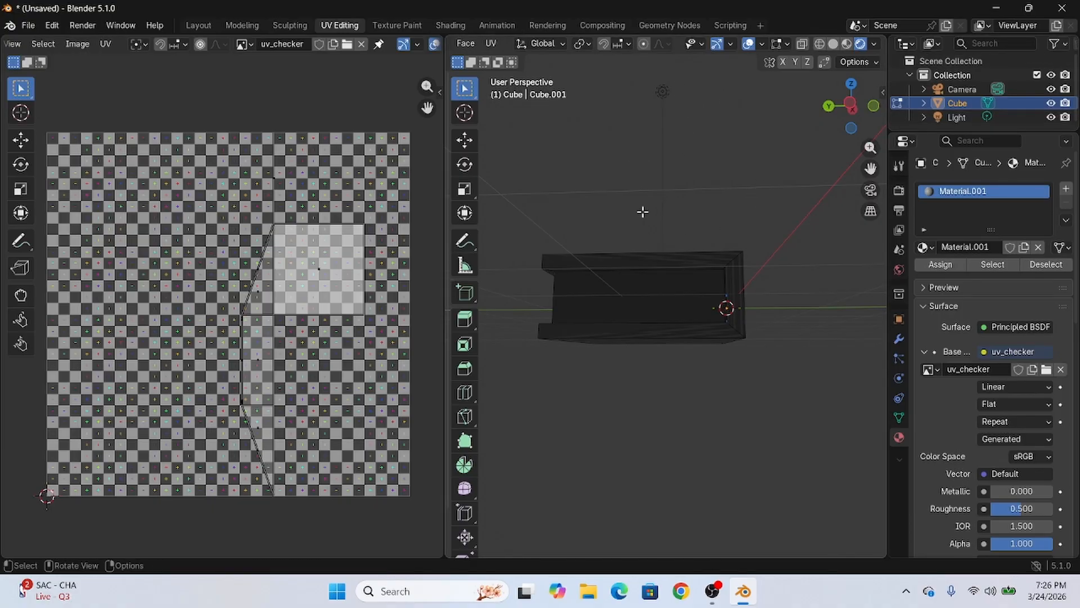
{"action": "middle_click_drag", "start_coordinate": [641, 212], "coordinate": [788, 315]}
Step: Examine how the checker squares map onto the book's upper cover, spine and side faces
{"action": "middle_click_drag", "start_coordinate": [675, 335], "coordinate": [808, 289]}
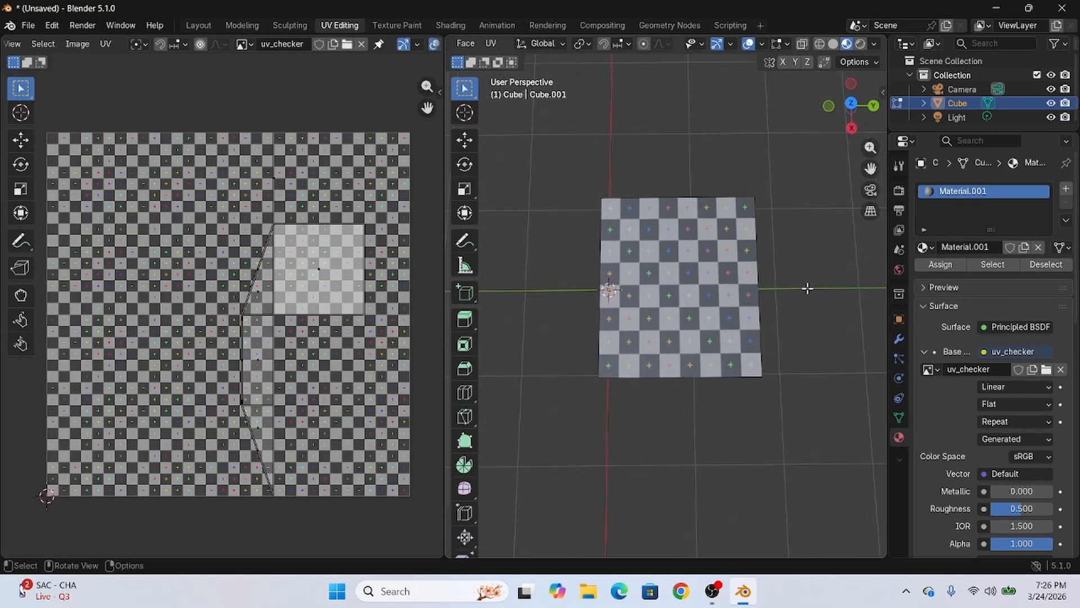
{"action": "middle_click_drag", "start_coordinate": [753, 222], "coordinate": [637, 359]}
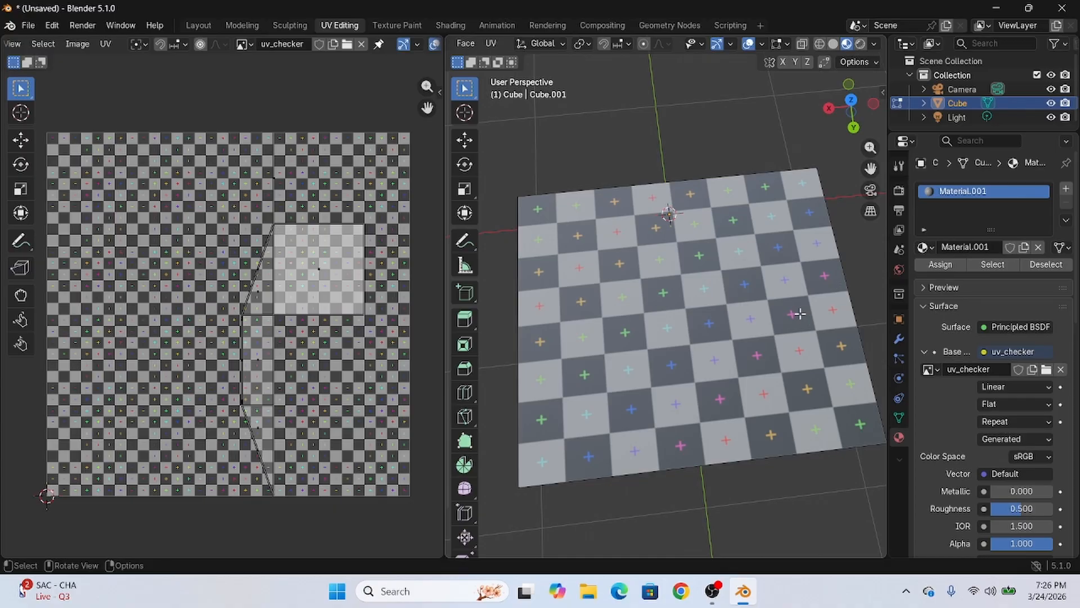
{"action": "middle_click_drag", "start_coordinate": [799, 313], "coordinate": [783, 356]}
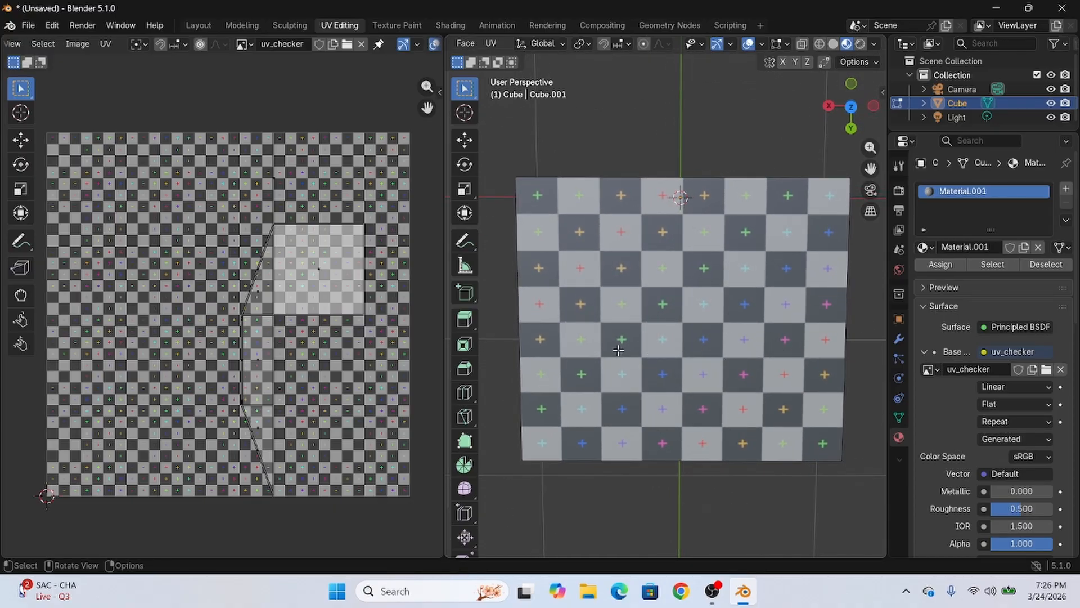
{"action": "middle_click_drag", "start_coordinate": [657, 376], "coordinate": [525, 378]}
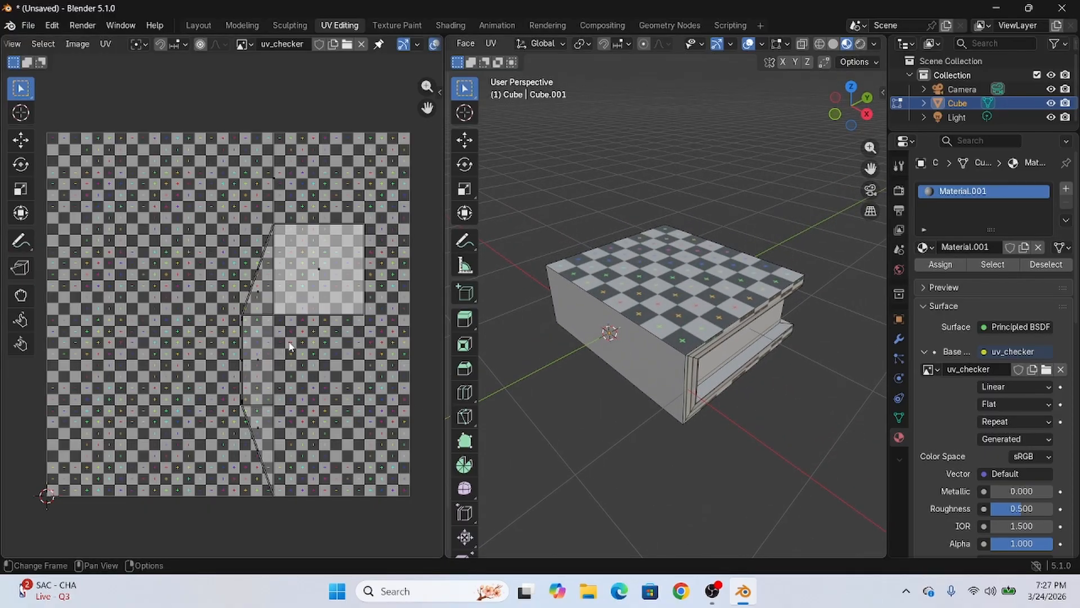
{"action": "middle_click_drag", "start_coordinate": [731, 233], "coordinate": [709, 227]}
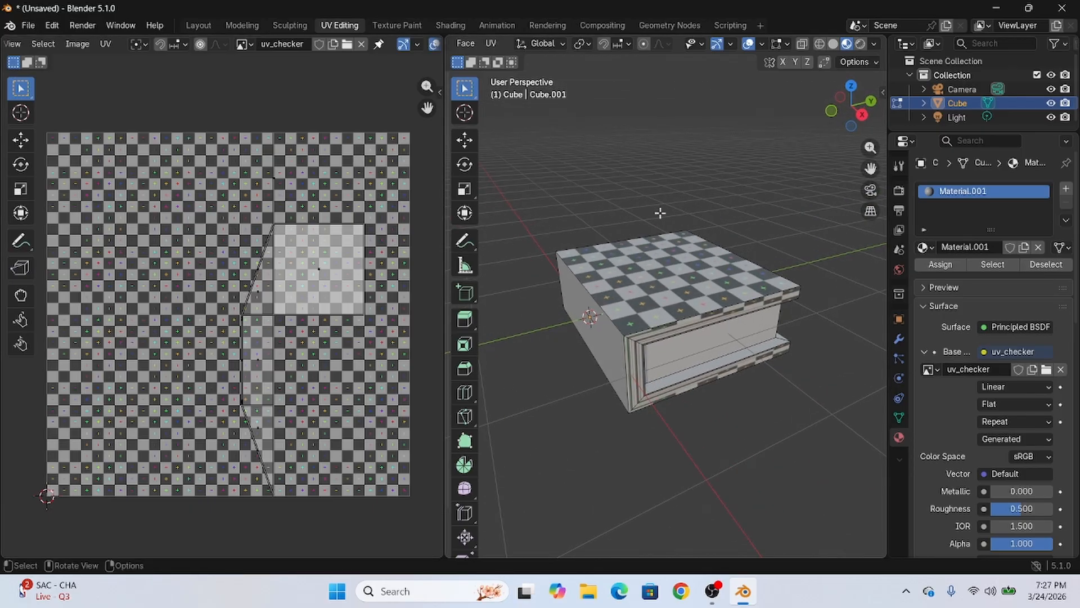
Step: Select the whole book mesh in Edit Mode
{"action": "key", "text": "a"}
{"action": "right_click", "coordinate": [654, 268]}
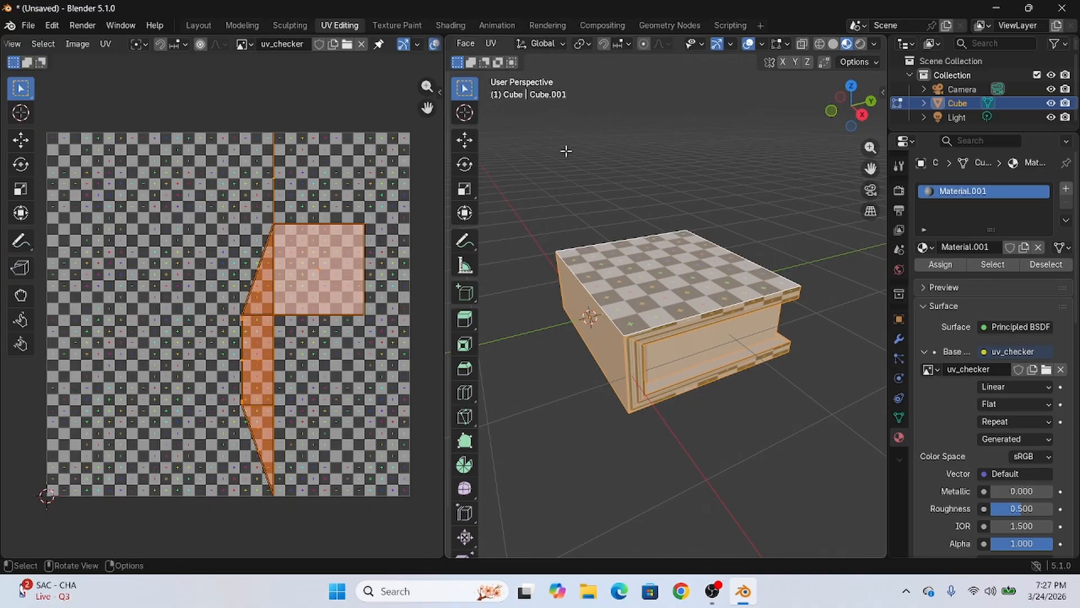
{"action": "key", "text": "Tab"}
{"action": "right_click", "coordinate": [673, 263]}
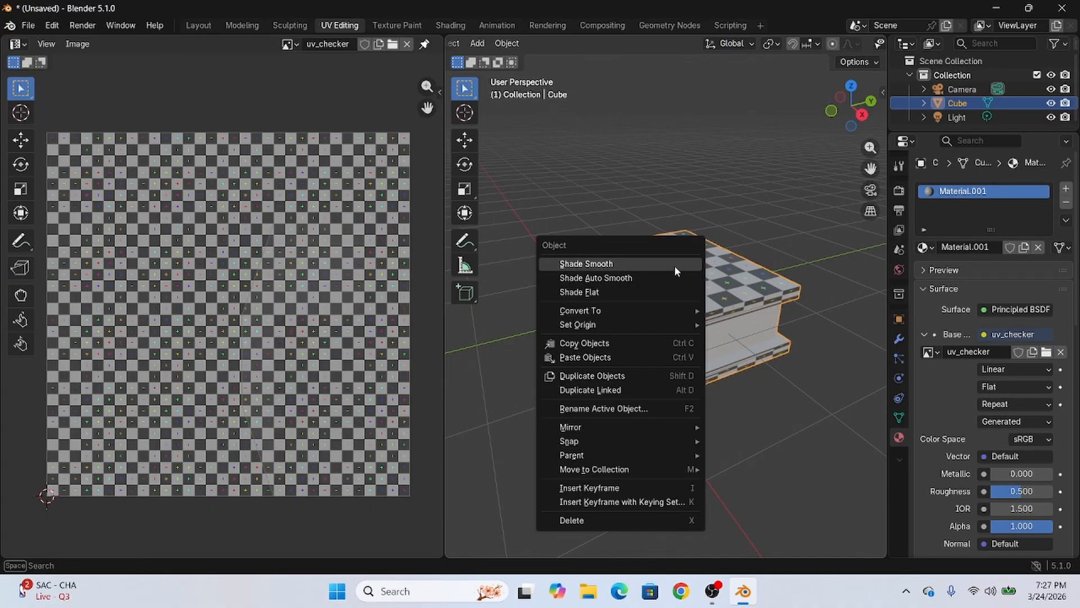
{"action": "left_click", "coordinate": [695, 167]}
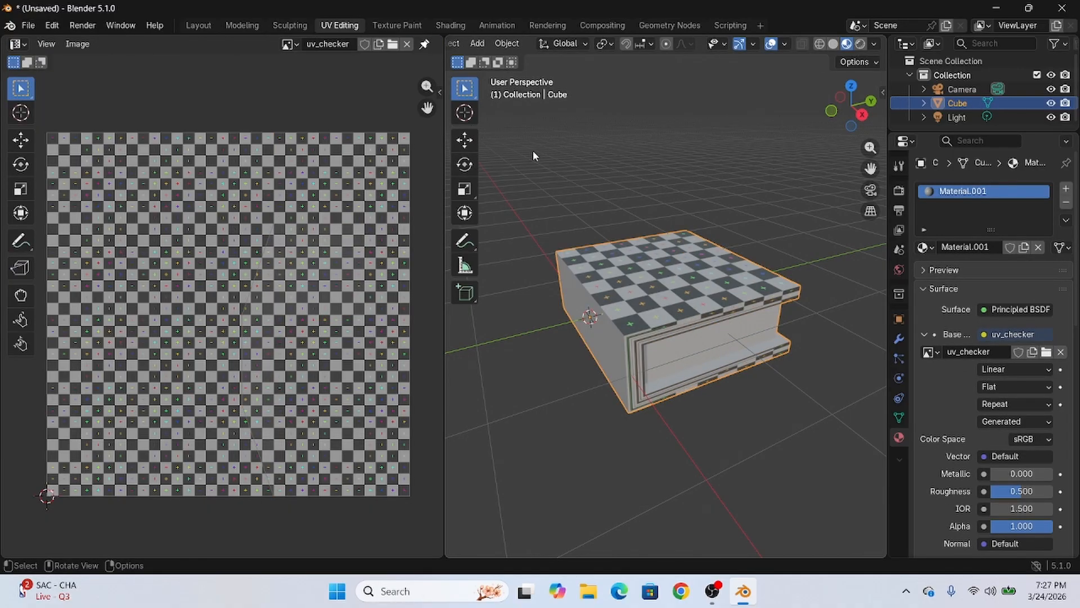
{"action": "left_click_drag", "start_coordinate": [532, 150], "coordinate": [834, 464]}
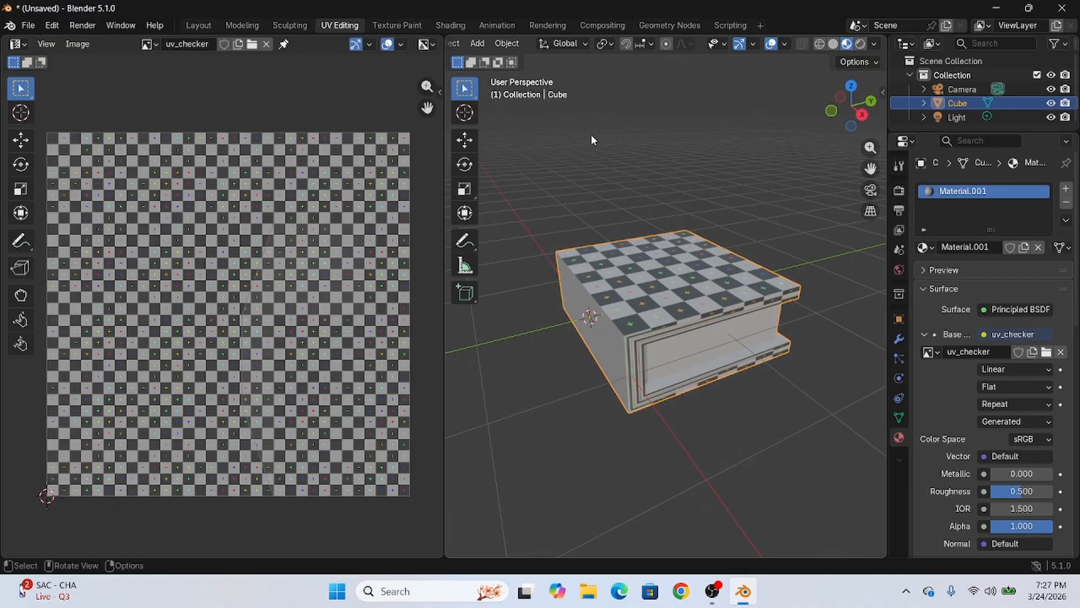
{"action": "key", "text": "Tab"}
{"action": "right_click", "coordinate": [614, 274]}
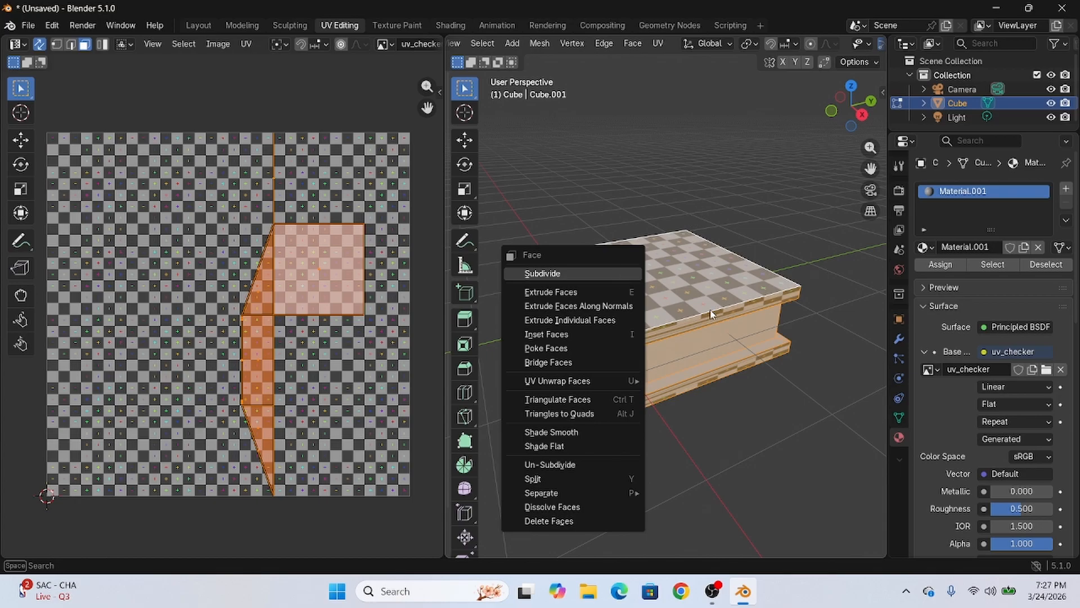
{"action": "left_click", "coordinate": [653, 143]}
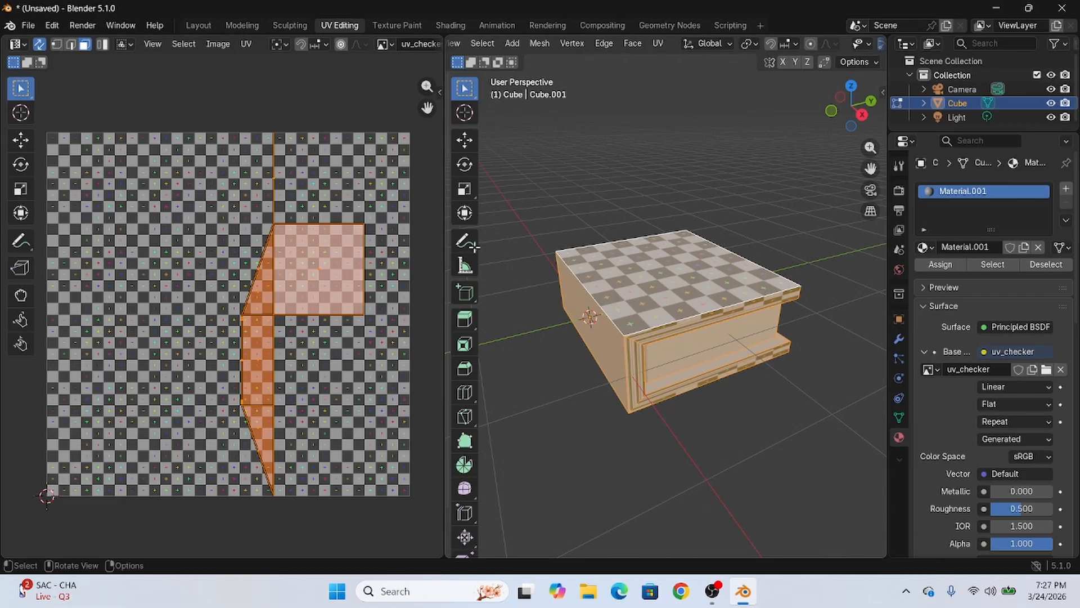
Step: Unwrap the UVs of the whole selected book mesh from the UV editor
{"action": "right_click", "coordinate": [282, 257]}
{"action": "left_click", "coordinate": [284, 255]}
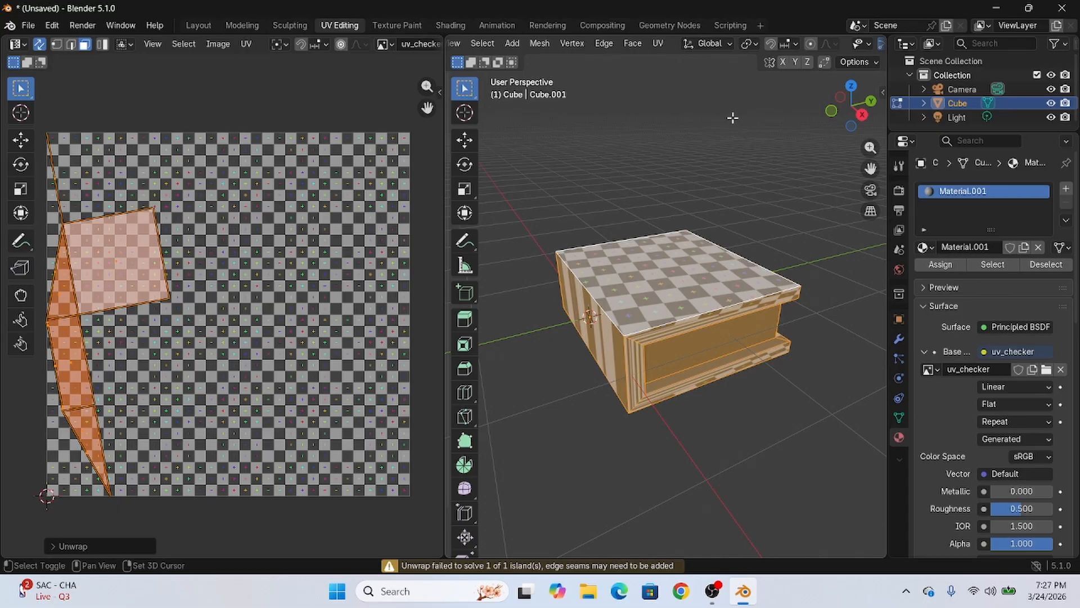
{"action": "middle_click_drag", "start_coordinate": [725, 118], "coordinate": [697, 228]}
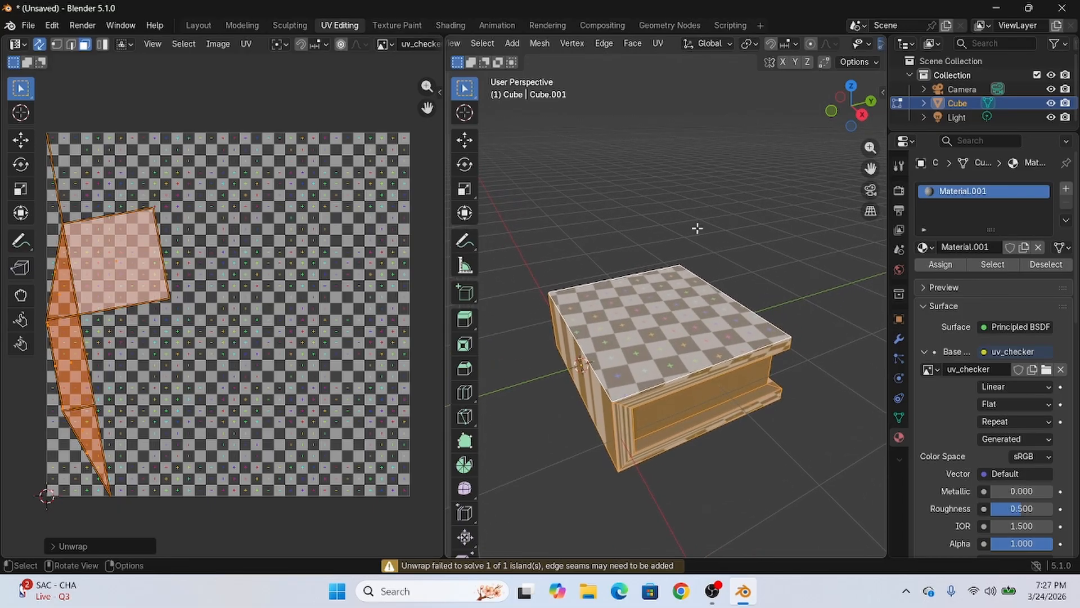
{"action": "right_click", "coordinate": [686, 325]}
{"action": "key", "text": "Escape"}
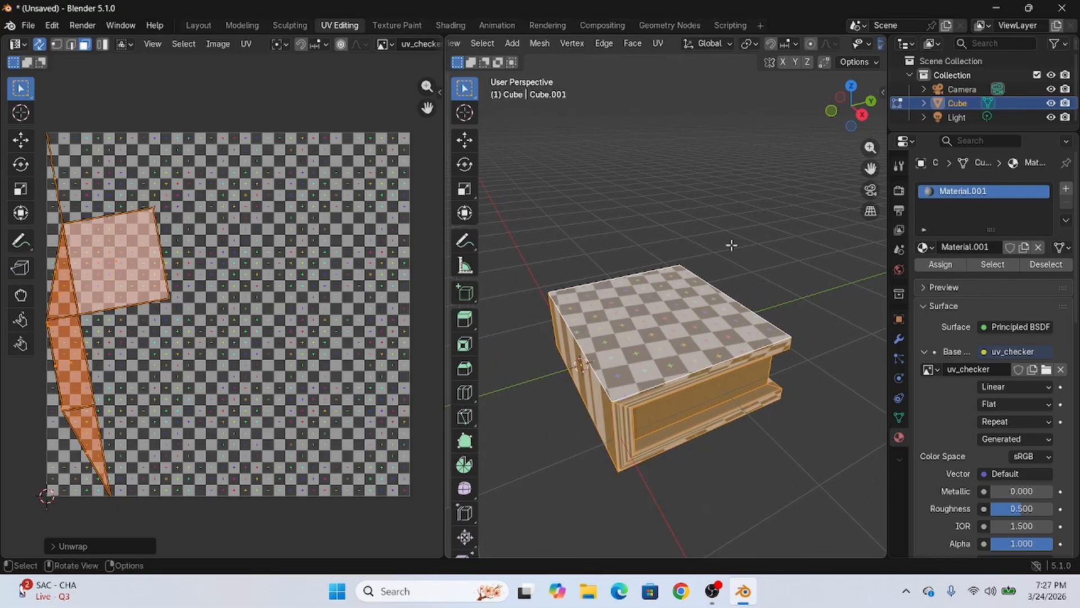
{"action": "key", "text": "alt+a"}
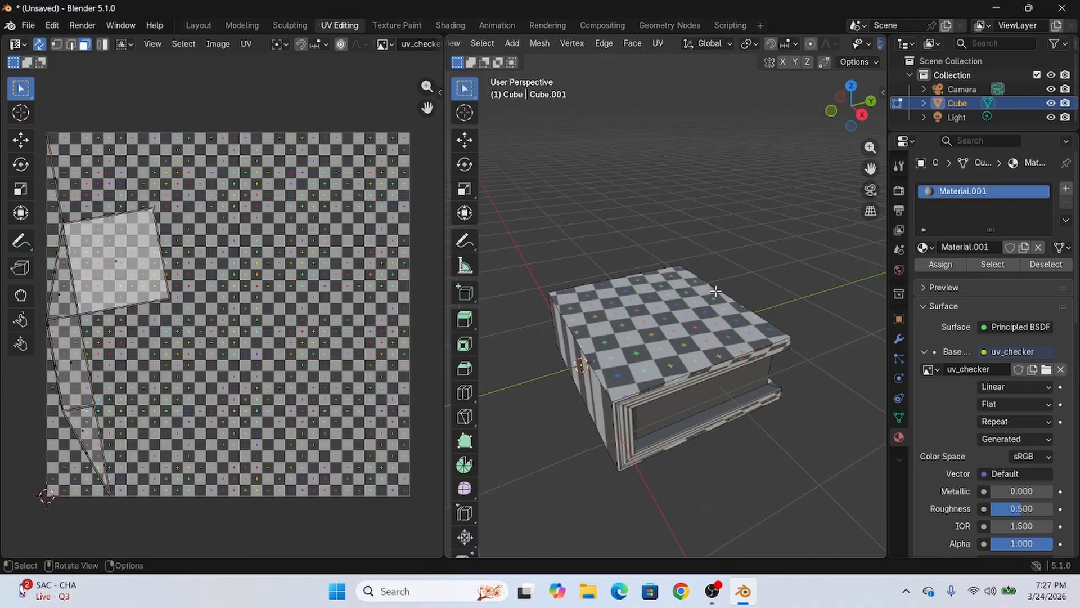
{"action": "key", "text": "a"}
{"action": "key", "text": "shift+a"}
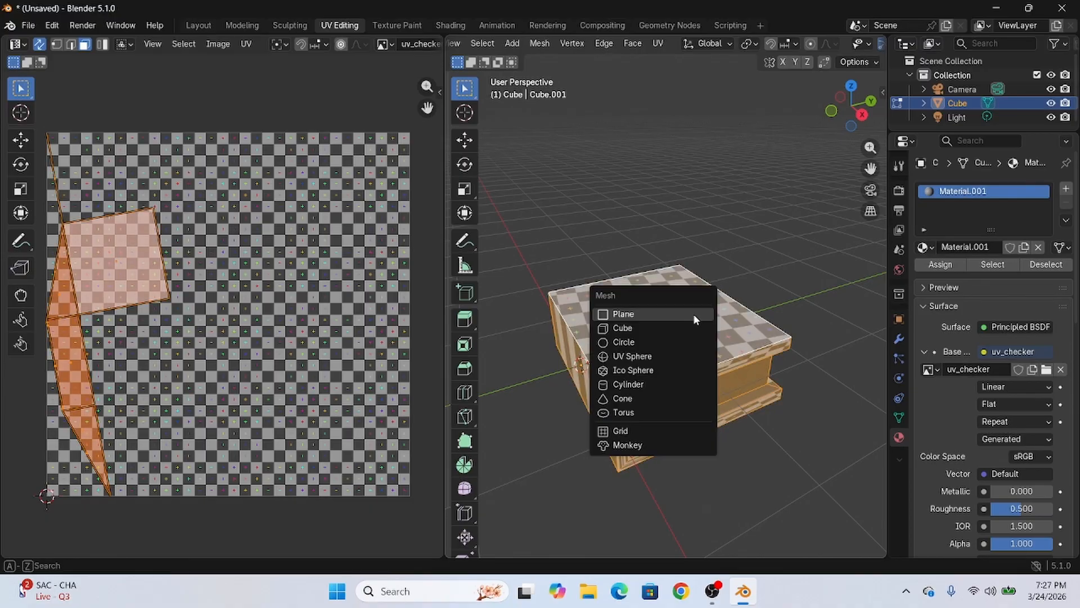
{"action": "key", "text": "ctrl+f"}
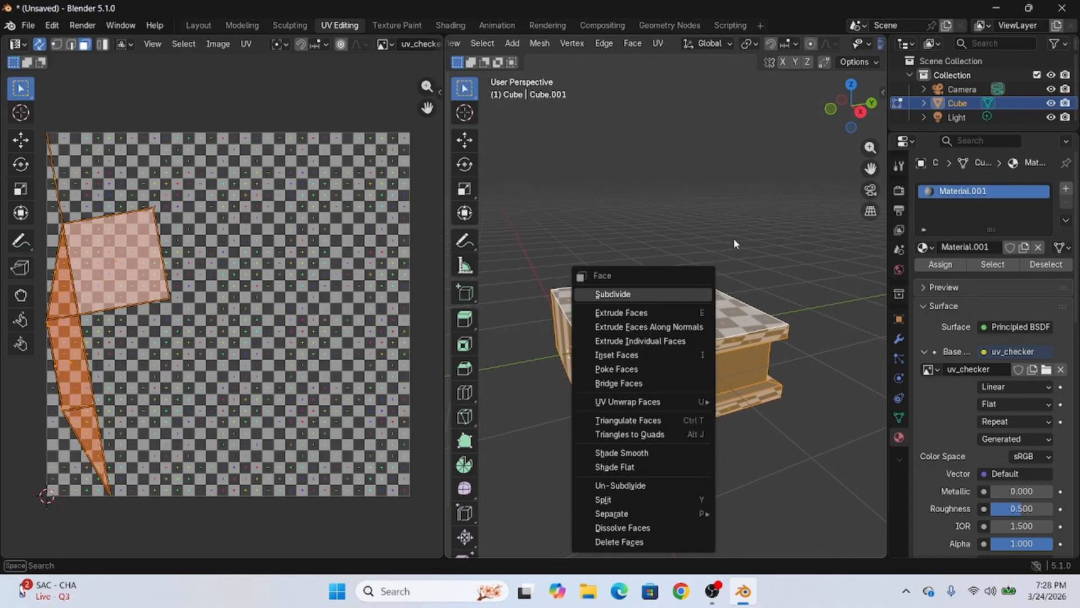
{"action": "key", "text": "Escape"}
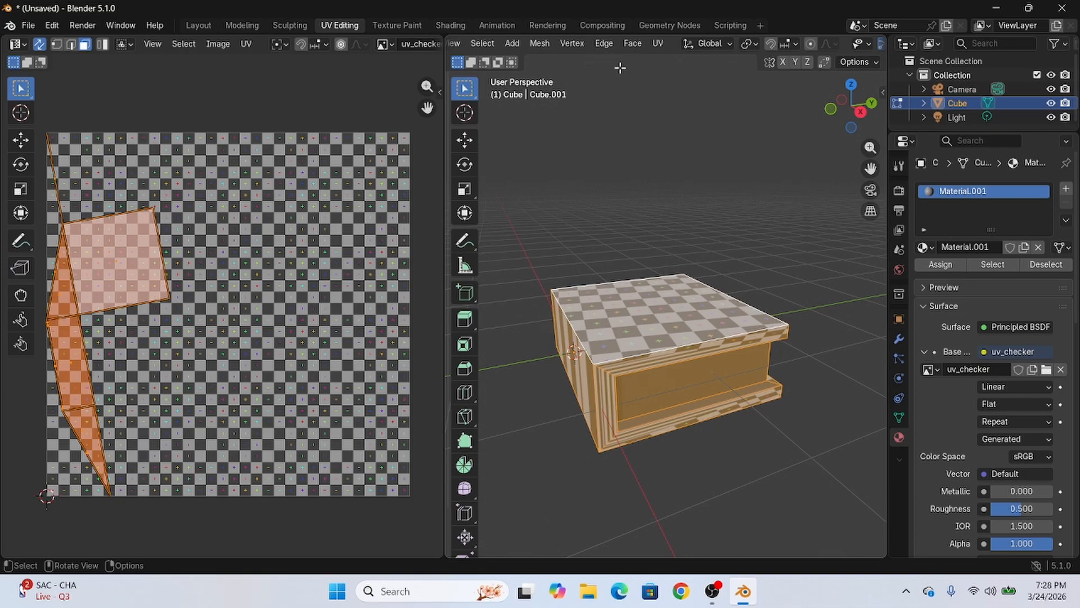
Step: Apply Project from View to the whole book mesh's UVs, comparing it against the previous unwrap through undo and redo
{"action": "left_click", "coordinate": [658, 43]}
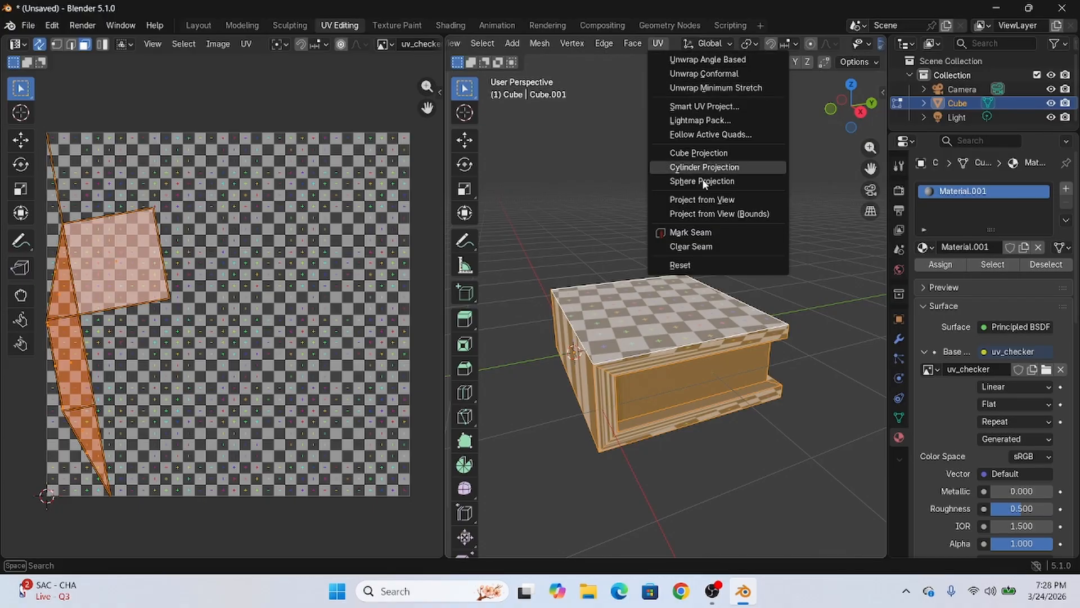
{"action": "left_click", "coordinate": [652, 45]}
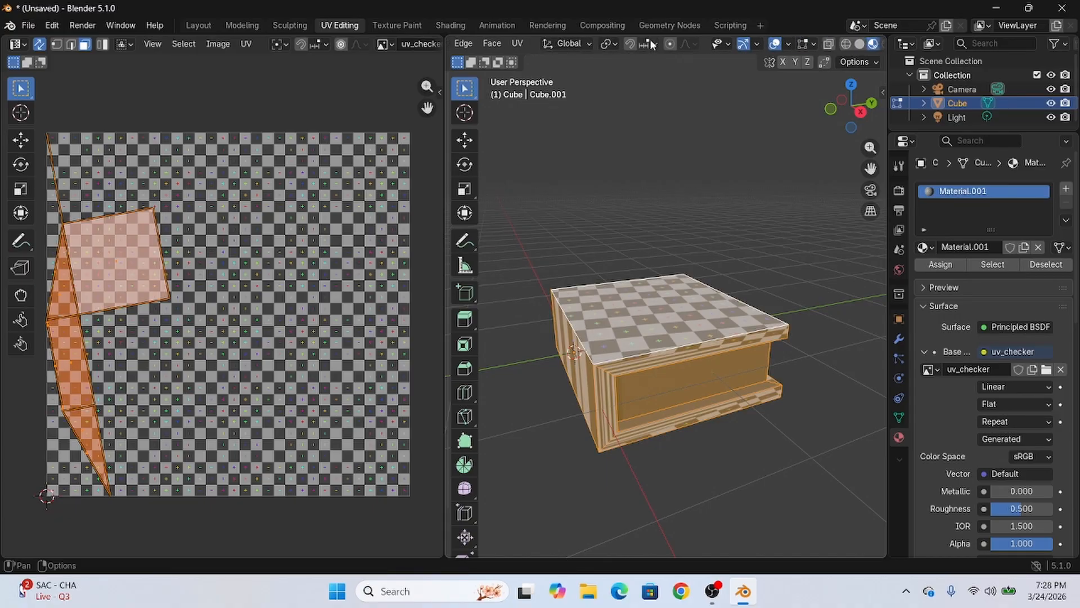
{"action": "left_click", "coordinate": [653, 44]}
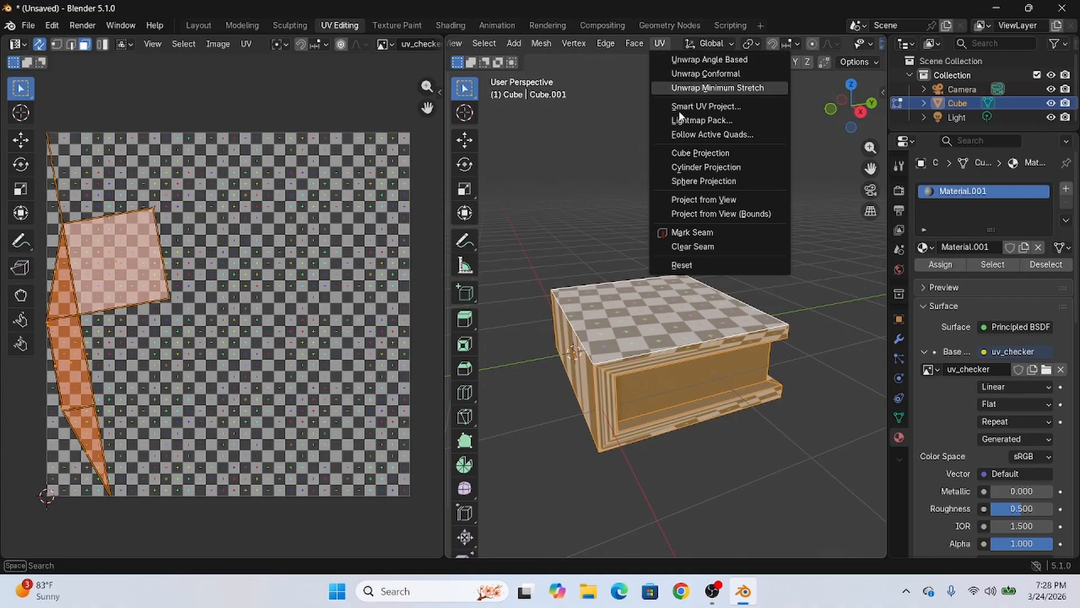
{"action": "left_click", "coordinate": [714, 198]}
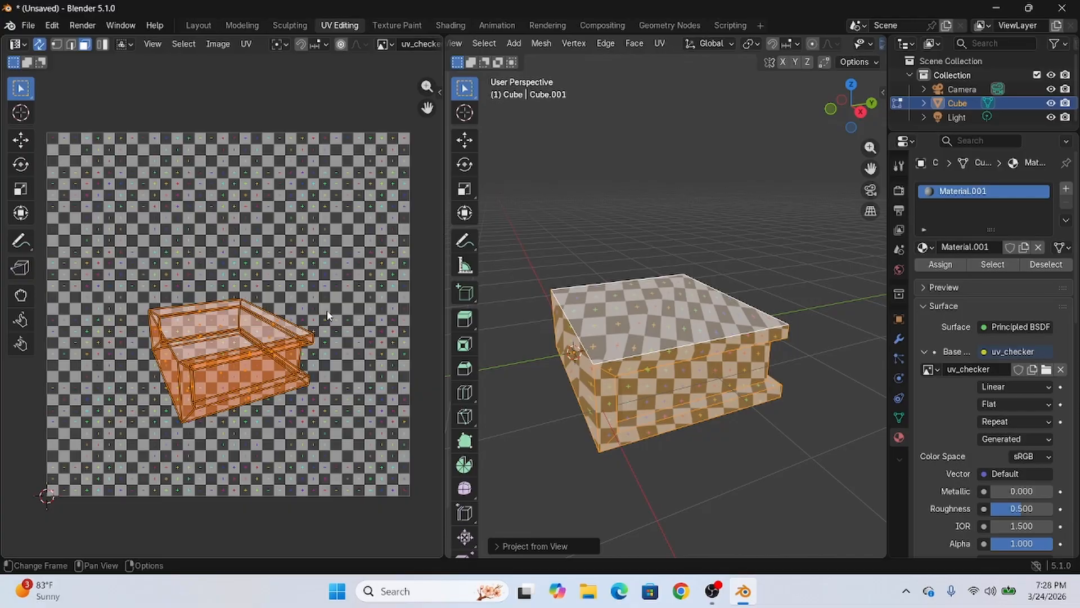
{"action": "scroll", "coordinate": [319, 265], "scroll_direction": "down", "scroll_amount": 3}
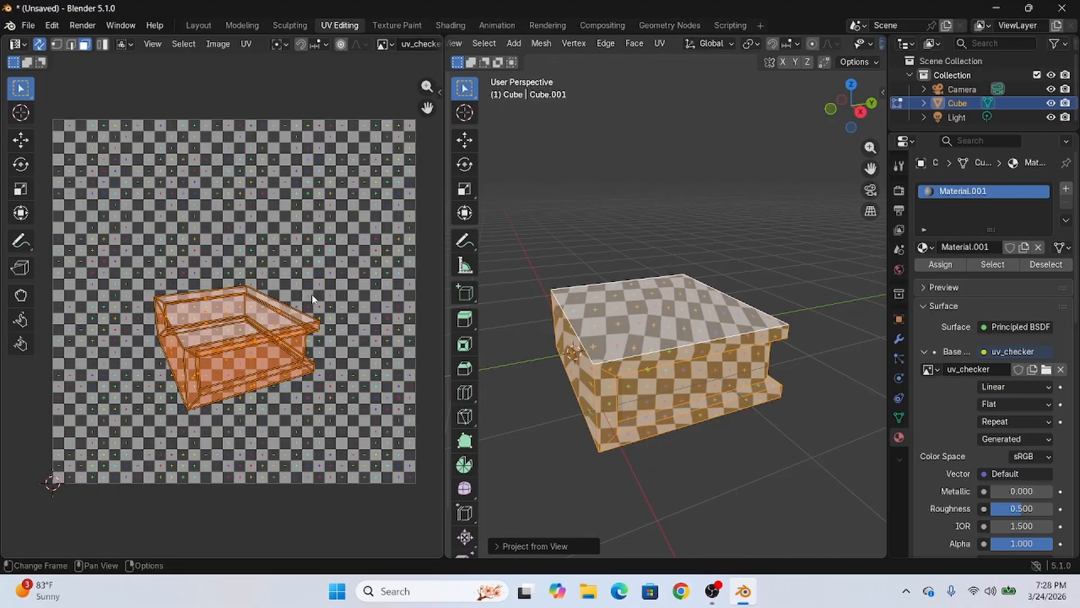
{"action": "key", "text": "ctrl+z"}
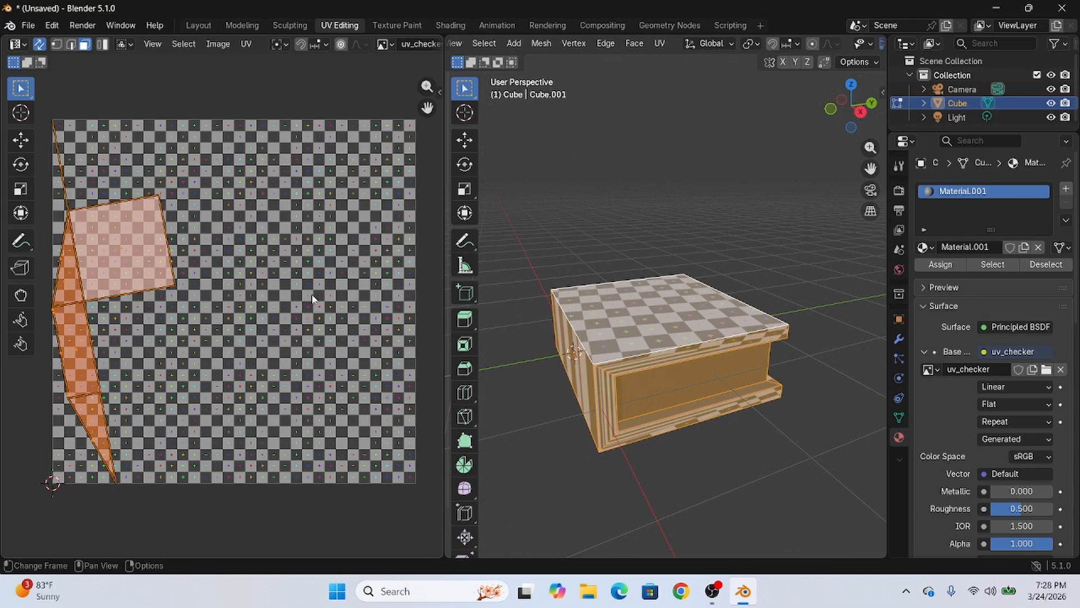
{"action": "key", "text": "ctrl+shift+z"}
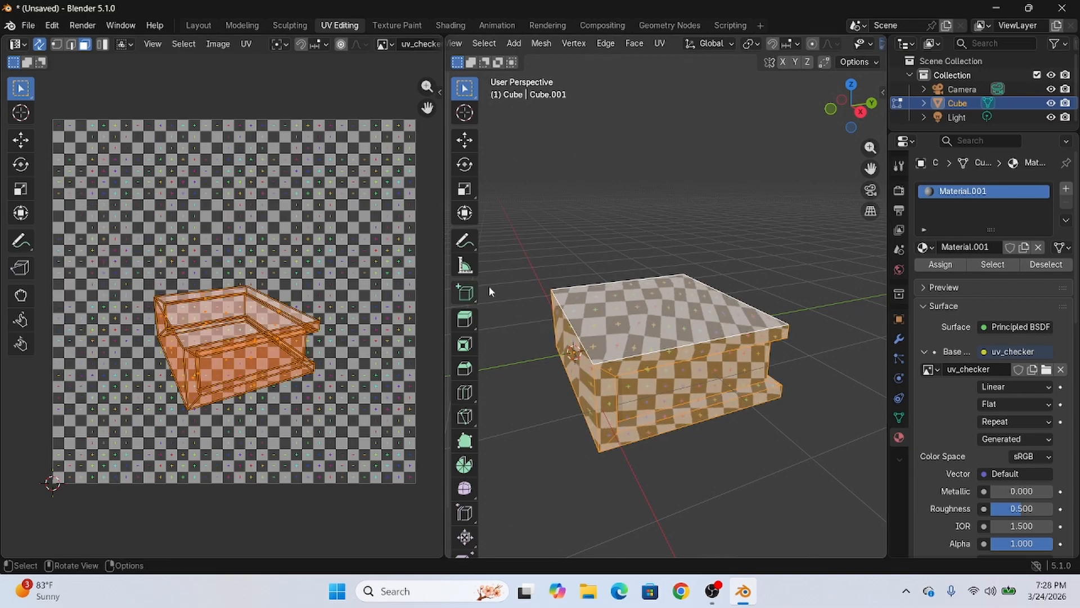
Step: Deselect the mesh and examine the checker mapping on the book's underside, page block and cover edges from several angles
{"action": "middle_click_drag", "start_coordinate": [706, 289], "coordinate": [690, 216]}
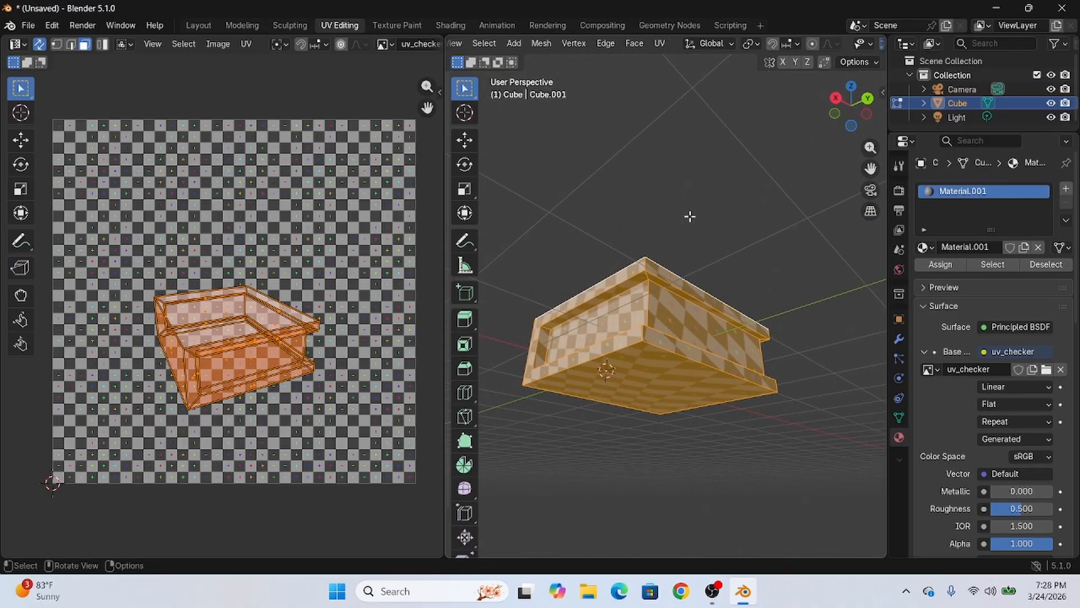
{"action": "left_click", "coordinate": [691, 216]}
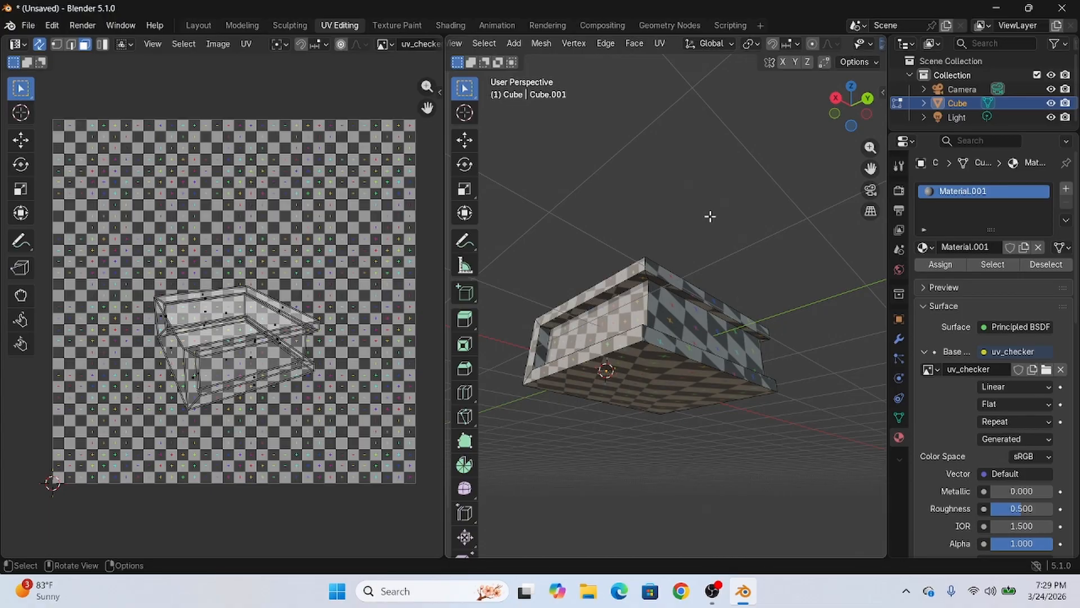
{"action": "middle_click_drag", "start_coordinate": [710, 216], "coordinate": [607, 464]}
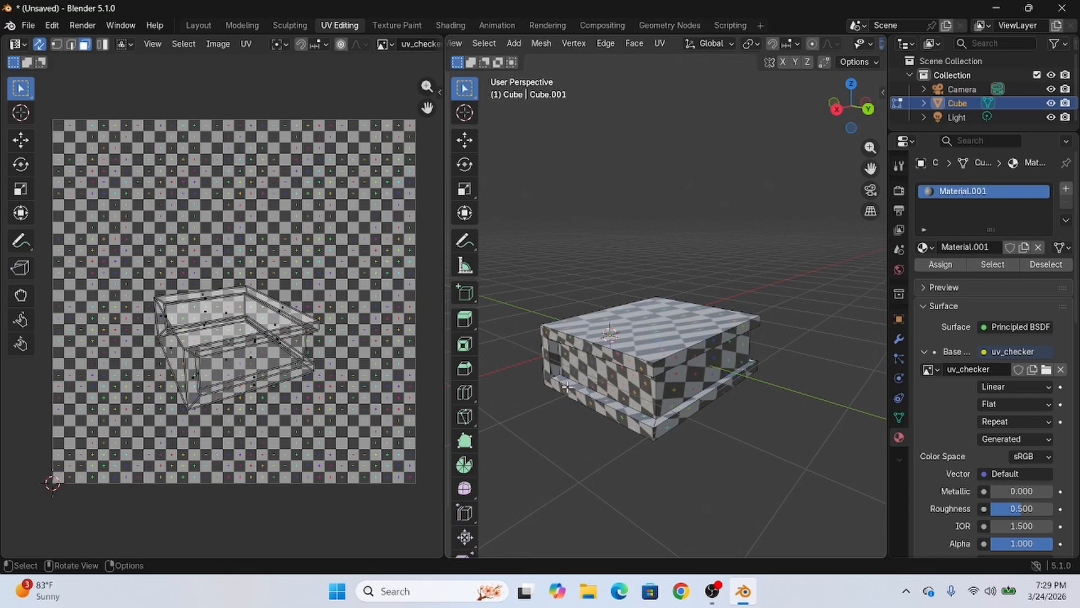
{"action": "middle_click_drag", "start_coordinate": [754, 352], "coordinate": [666, 366]}
{"action": "middle_click_drag", "start_coordinate": [539, 401], "coordinate": [655, 274]}
{"action": "scroll", "coordinate": [630, 406], "scroll_direction": "up", "scroll_amount": 6}
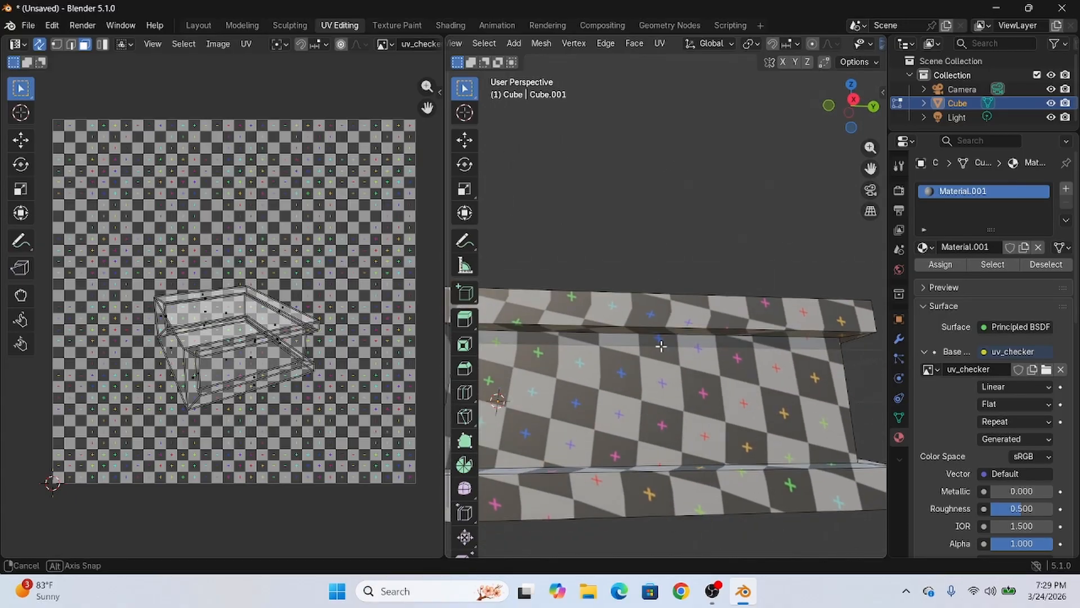
{"action": "middle_click_drag", "start_coordinate": [638, 382], "coordinate": [677, 316]}
{"action": "key", "text": "Tab"}
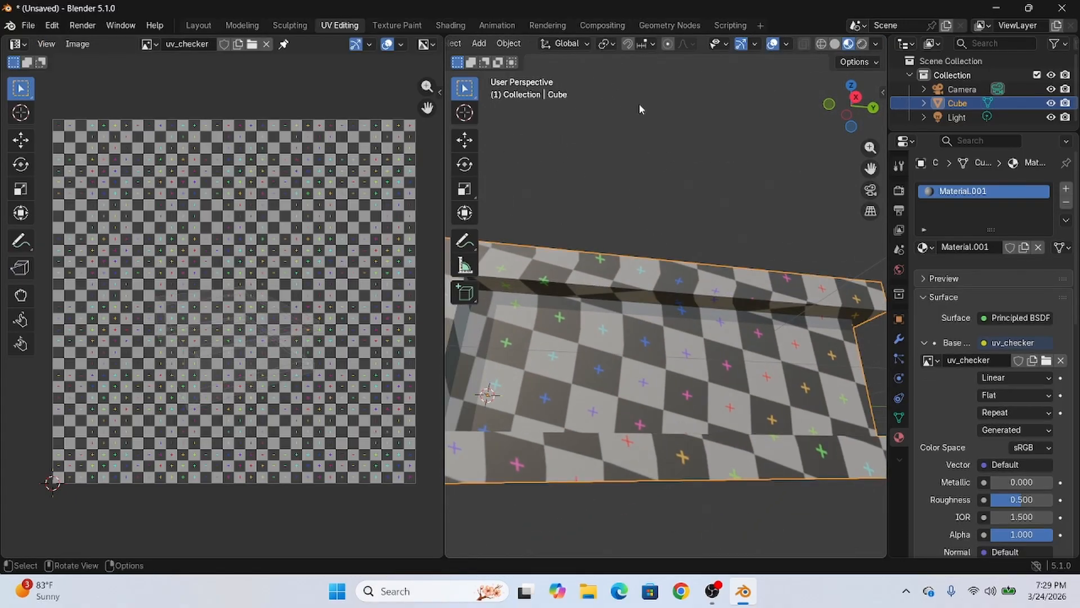
{"action": "key", "text": "Tab"}
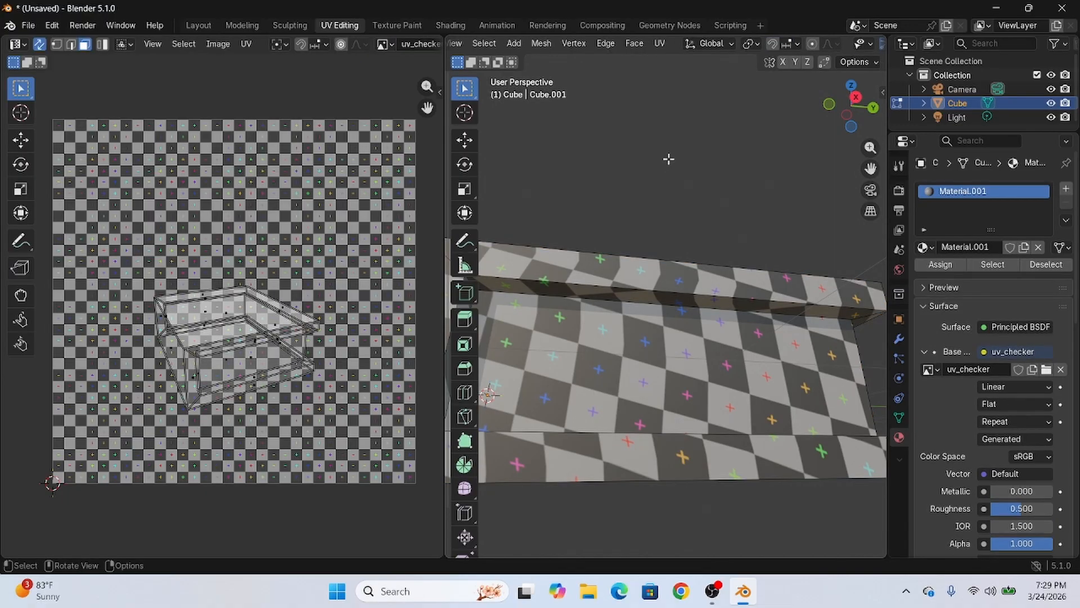
Step: Mark seams along the edge loops where the page block meets both covers and along its vertical edges beside the spine
{"action": "key", "text": "2"}
{"action": "left_click", "coordinate": [596, 288], "text": "alt"}
{"action": "scroll", "coordinate": [819, 209], "scroll_direction": "down", "scroll_amount": 3}
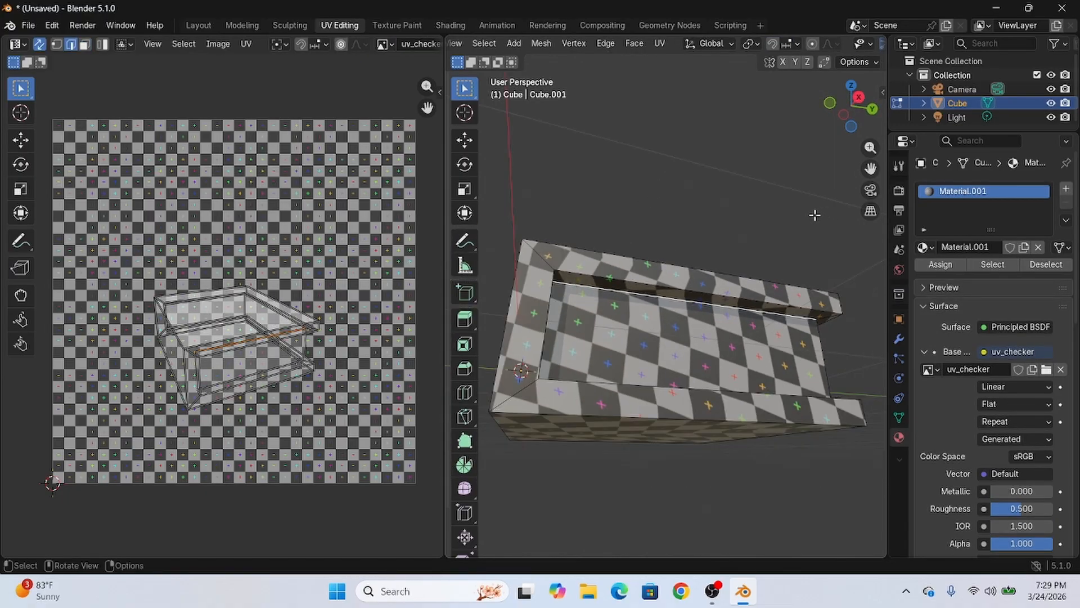
{"action": "middle_click_drag", "start_coordinate": [814, 215], "coordinate": [657, 253]}
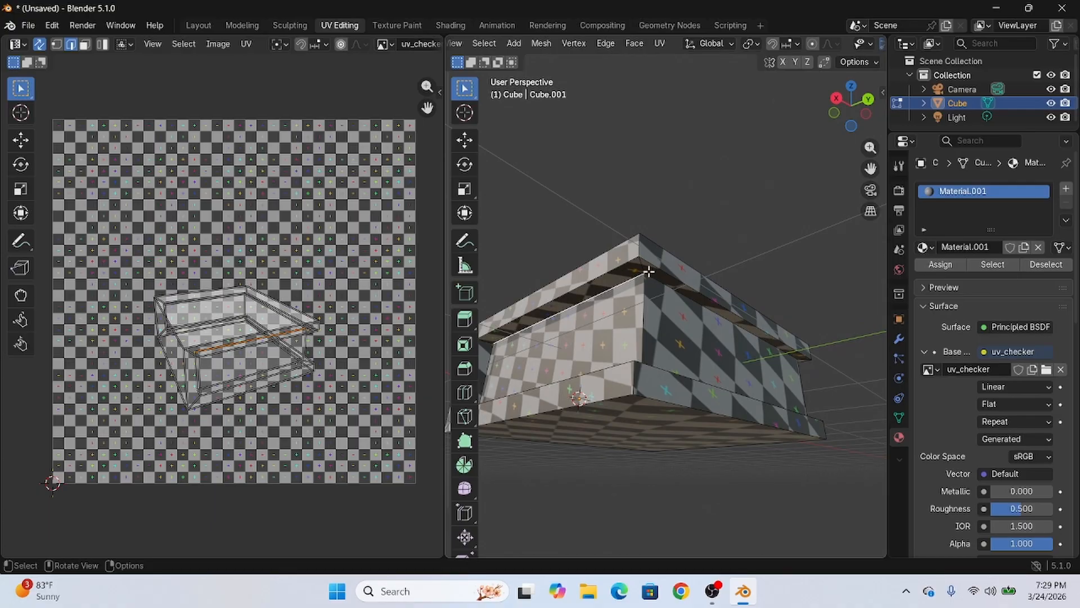
{"action": "left_click", "coordinate": [618, 285], "text": "alt"}
{"action": "middle_click_drag", "start_coordinate": [724, 354], "coordinate": [650, 431]}
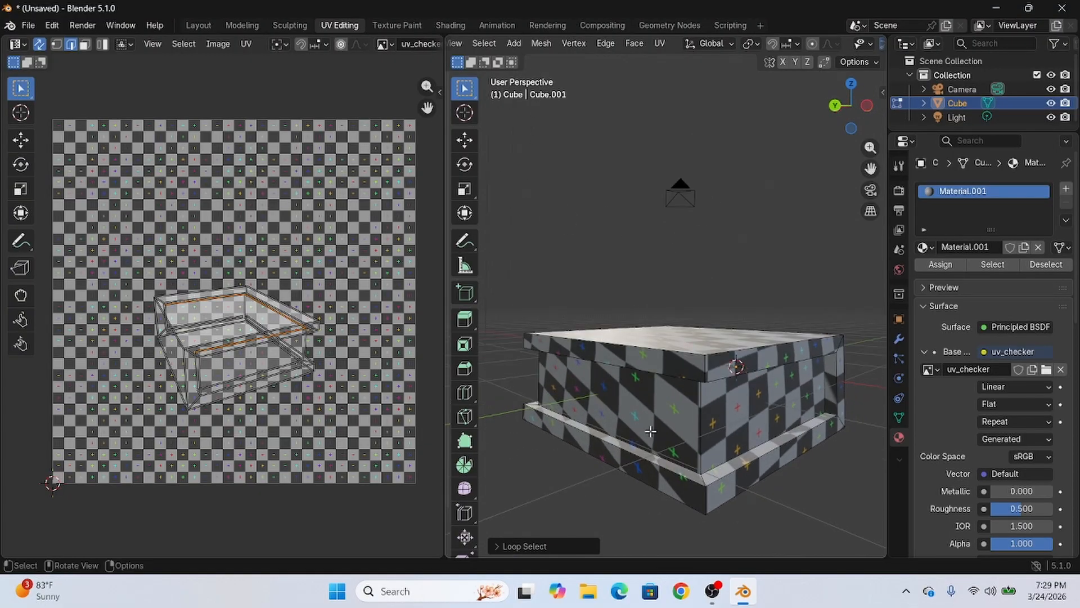
{"action": "left_click", "coordinate": [685, 466], "text": "alt+shift"}
{"action": "middle_click_drag", "start_coordinate": [836, 393], "coordinate": [758, 373]}
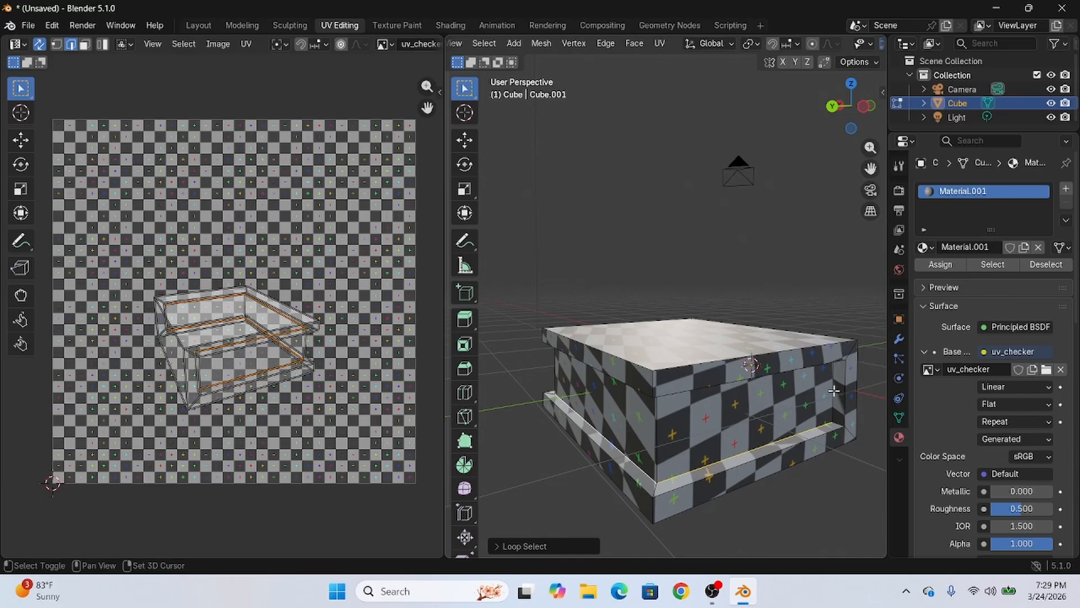
{"action": "middle_click_drag", "start_coordinate": [556, 371], "coordinate": [757, 363]}
{"action": "left_click", "coordinate": [499, 388], "text": "shift"}
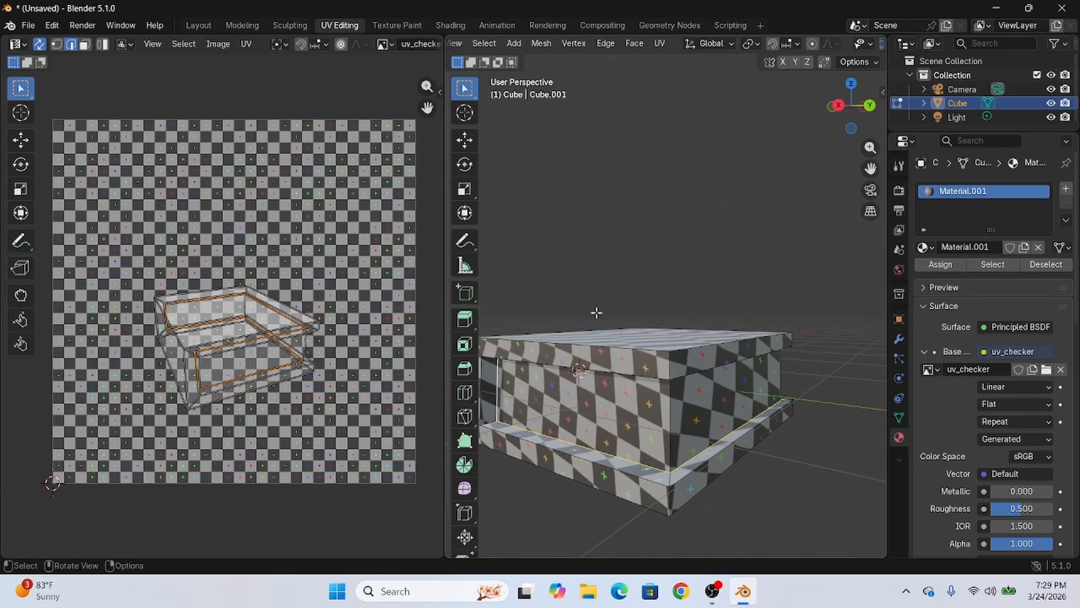
{"action": "key", "text": "ctrl+e"}
{"action": "left_click", "coordinate": [665, 388]}
{"action": "middle_click_drag", "start_coordinate": [608, 220], "coordinate": [791, 224]}
{"action": "left_click", "coordinate": [765, 193]}
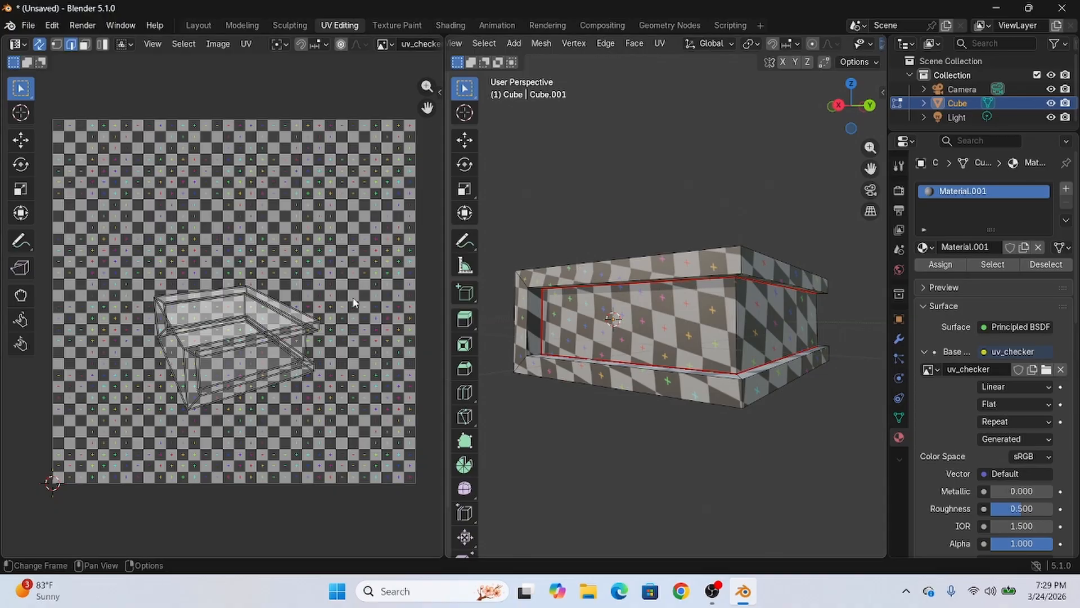
Step: Select all of the book's UVs and unwrap them using the marked seams
{"action": "left_click_drag", "start_coordinate": [129, 232], "coordinate": [349, 450]}
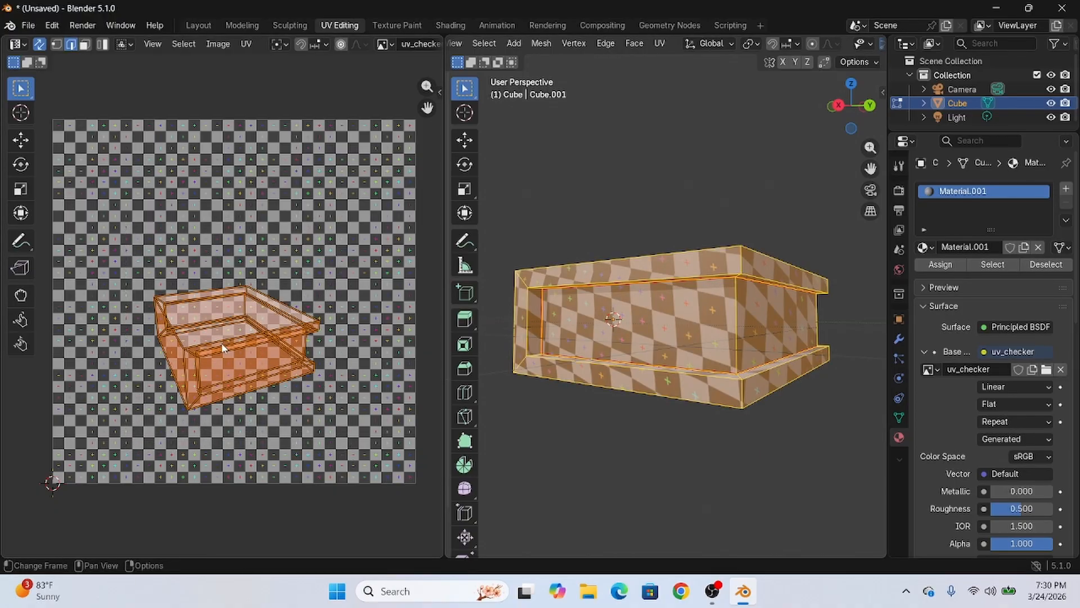
{"action": "key", "text": "u"}
{"action": "left_click", "coordinate": [204, 307]}
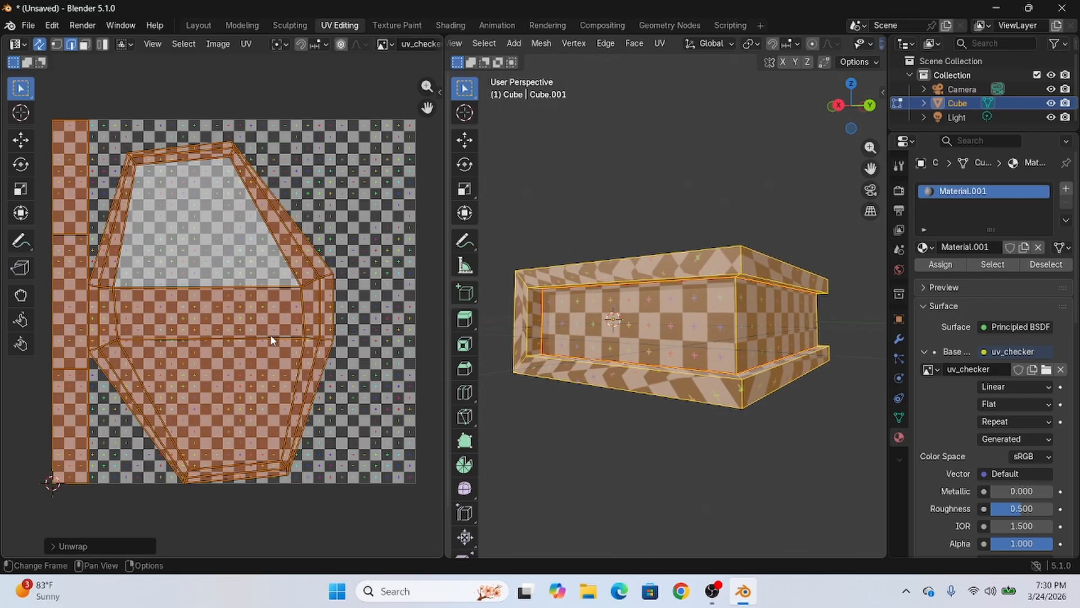
Step: Try moving the cover's linked UV island away from the page-block strip, and undo the move
{"action": "left_click", "coordinate": [246, 332]}
{"action": "left_click", "coordinate": [85, 171]}
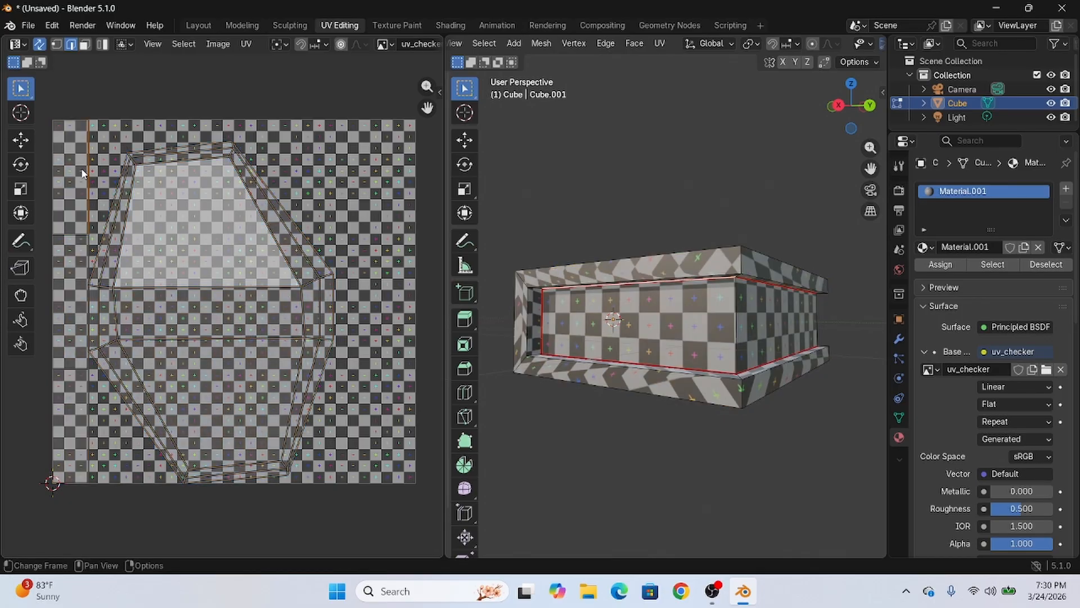
{"action": "key", "text": "l"}
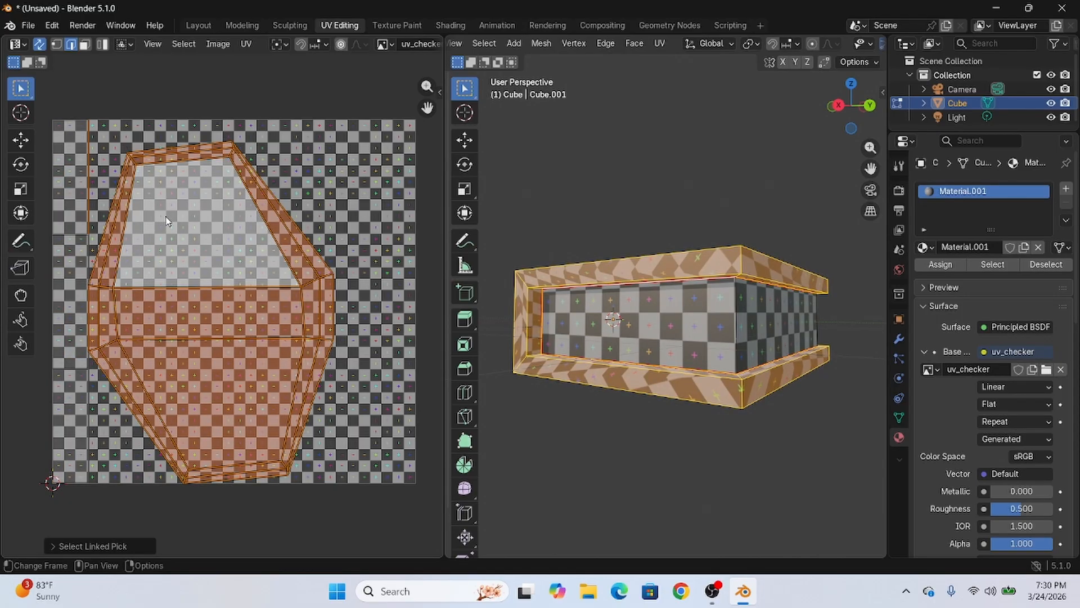
{"action": "key", "text": "w"}
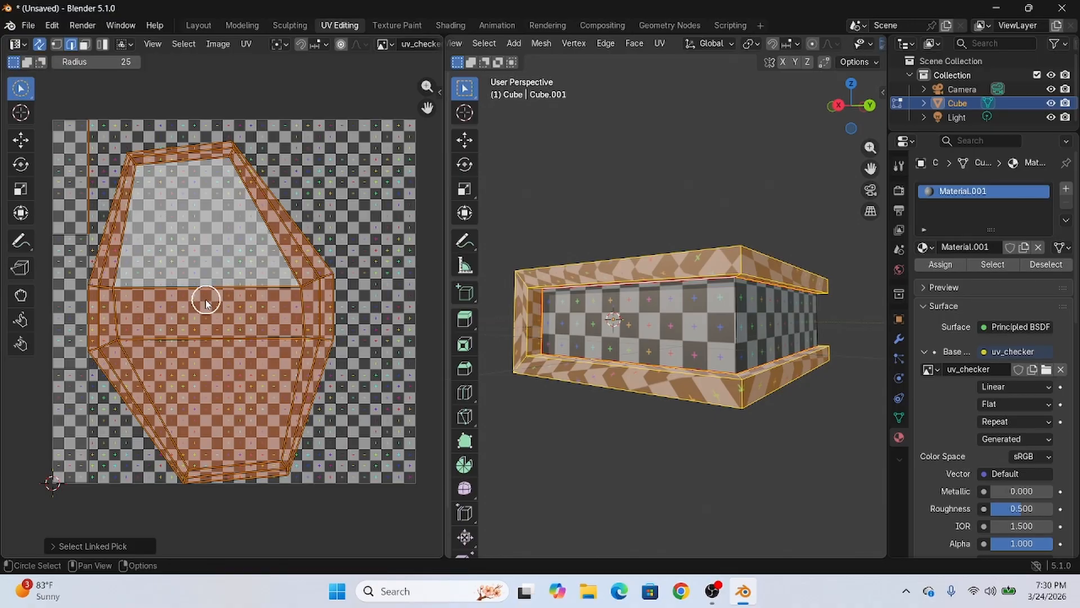
{"action": "key", "text": "w"}
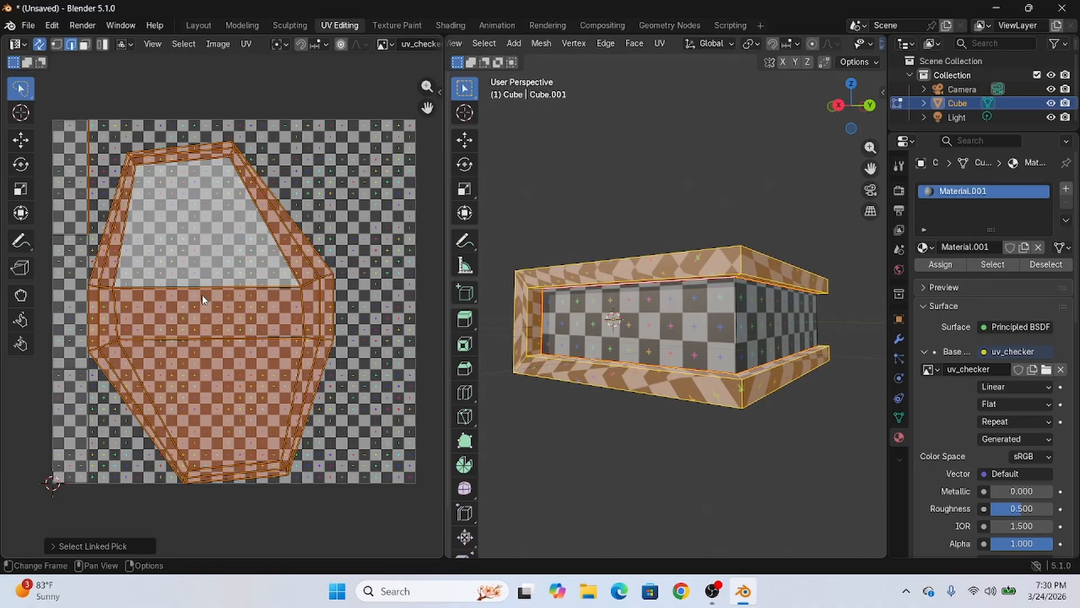
{"action": "key", "text": "g"}
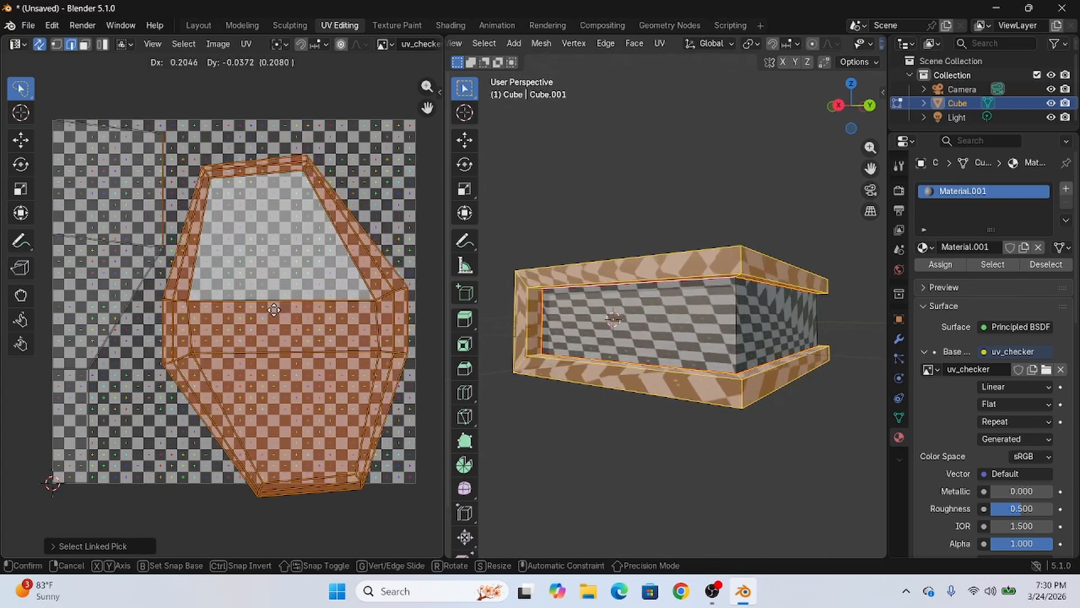
{"action": "left_click", "coordinate": [274, 310]}
{"action": "key", "text": "ctrl+z"}
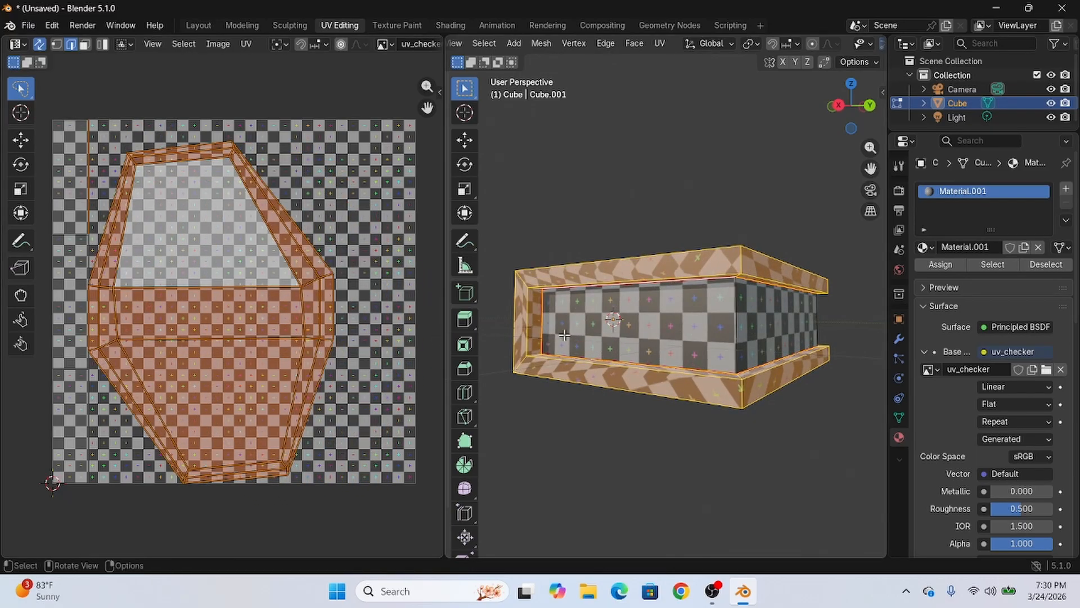
Step: Select only the cover's linked UV island and move it horizontally by about 0.16, clear of the page-block strip
{"action": "left_click", "coordinate": [593, 464]}
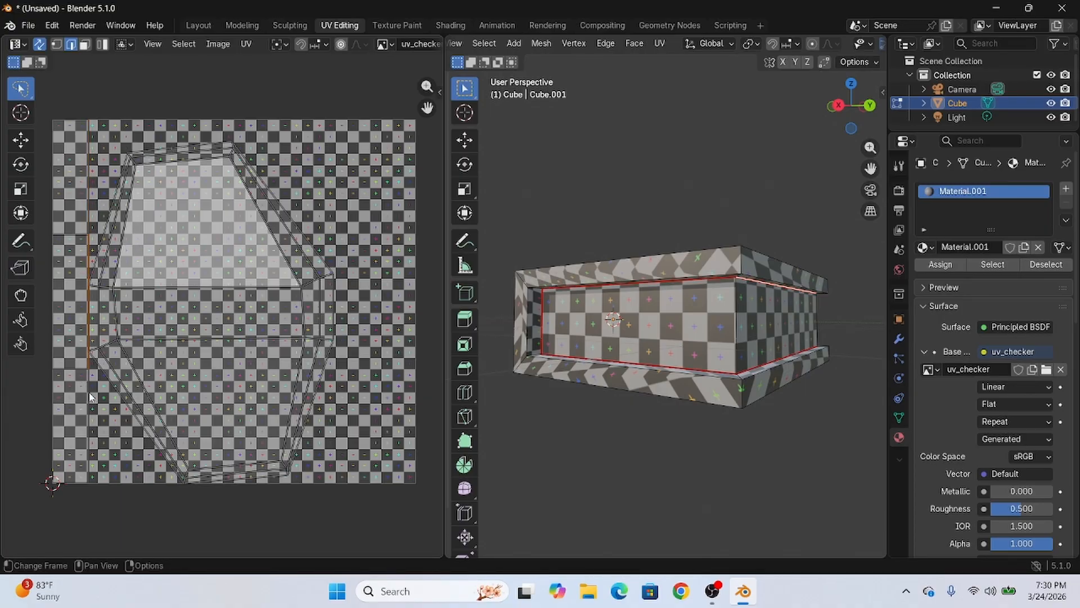
{"action": "scroll", "coordinate": [200, 340], "scroll_direction": "up", "scroll_amount": 1}
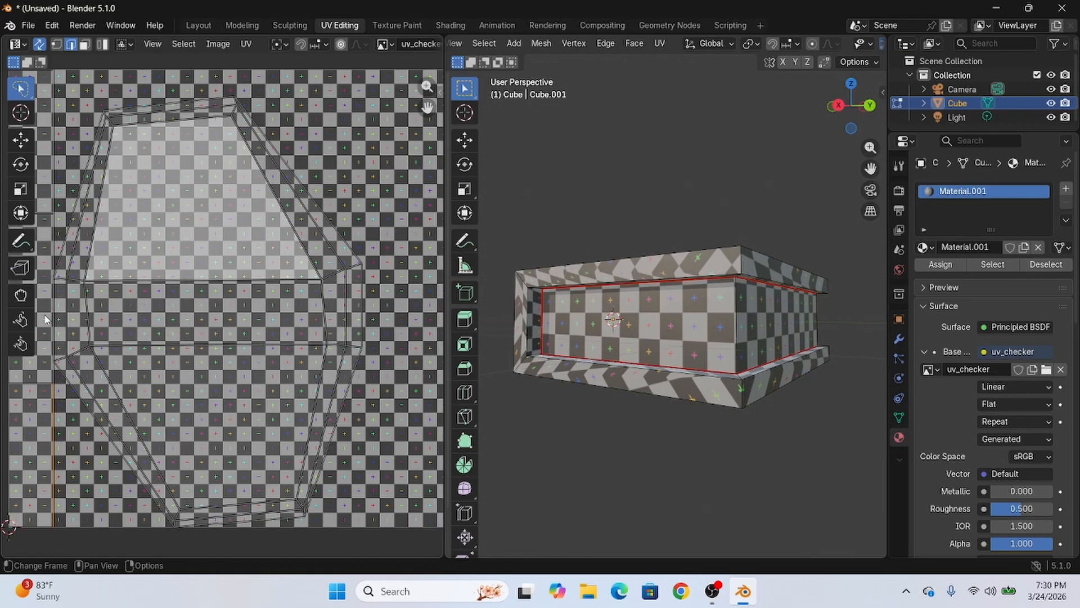
{"action": "middle_click_drag", "start_coordinate": [675, 393], "coordinate": [666, 425]}
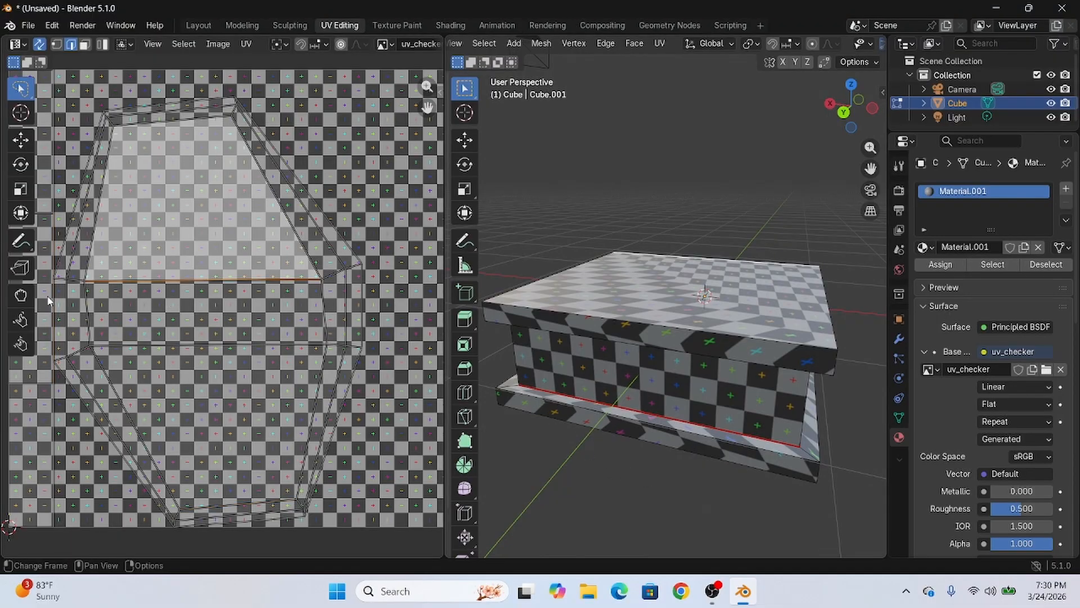
{"action": "key", "text": "l"}
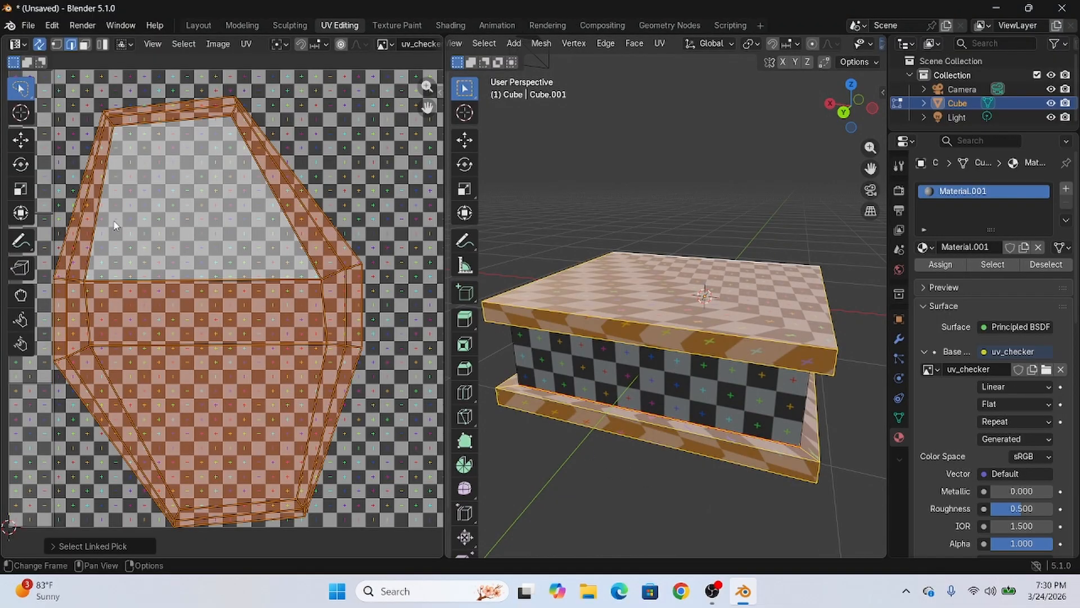
{"action": "key", "text": "g"}
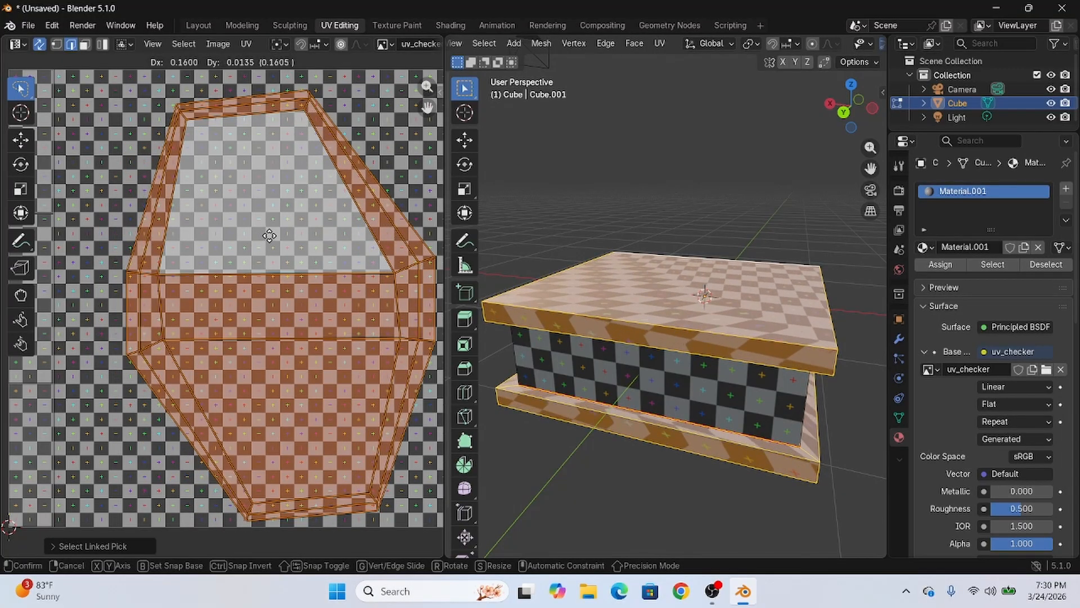
{"action": "left_click", "coordinate": [273, 239]}
{"action": "scroll", "coordinate": [341, 301], "scroll_direction": "down", "scroll_amount": 1}
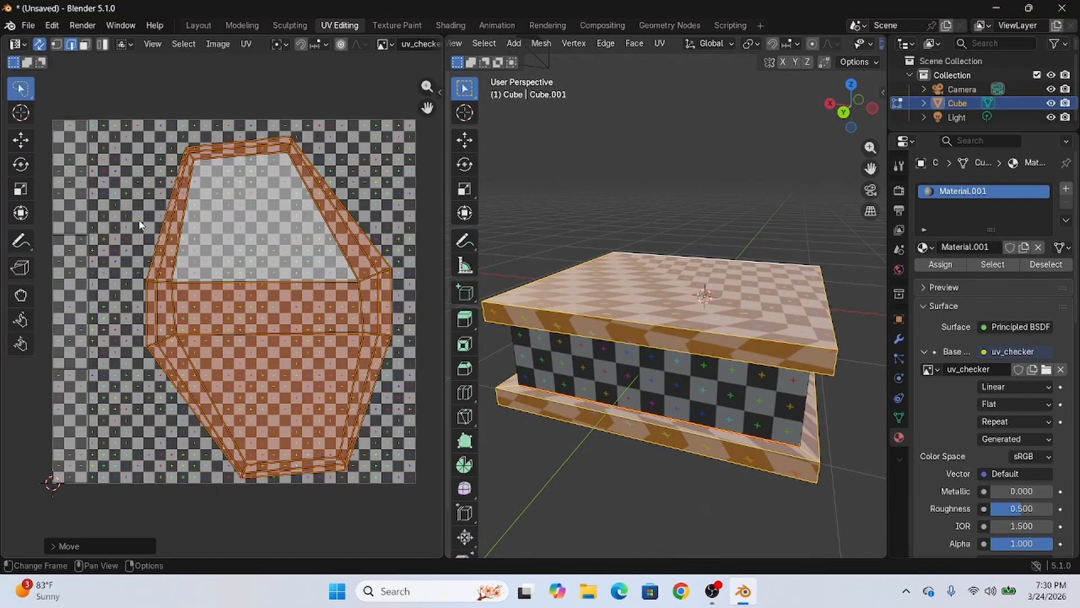
{"action": "left_click", "coordinate": [114, 205]}
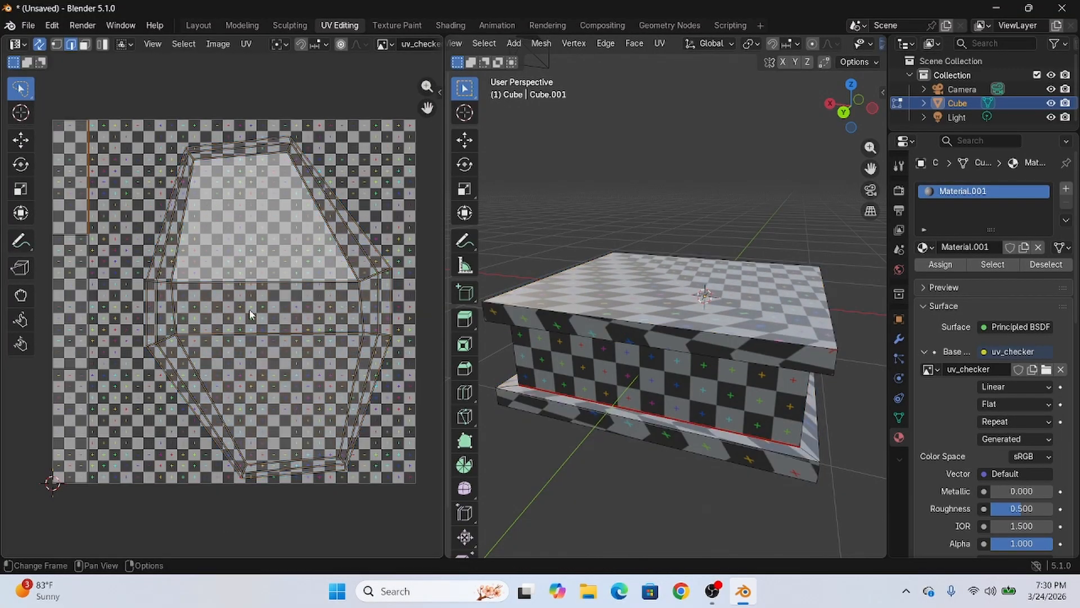
Step: Set the UV editor's edge display style to White in the overlay geometry settings, after trying Dash and Black
{"action": "left_click", "coordinate": [236, 288]}
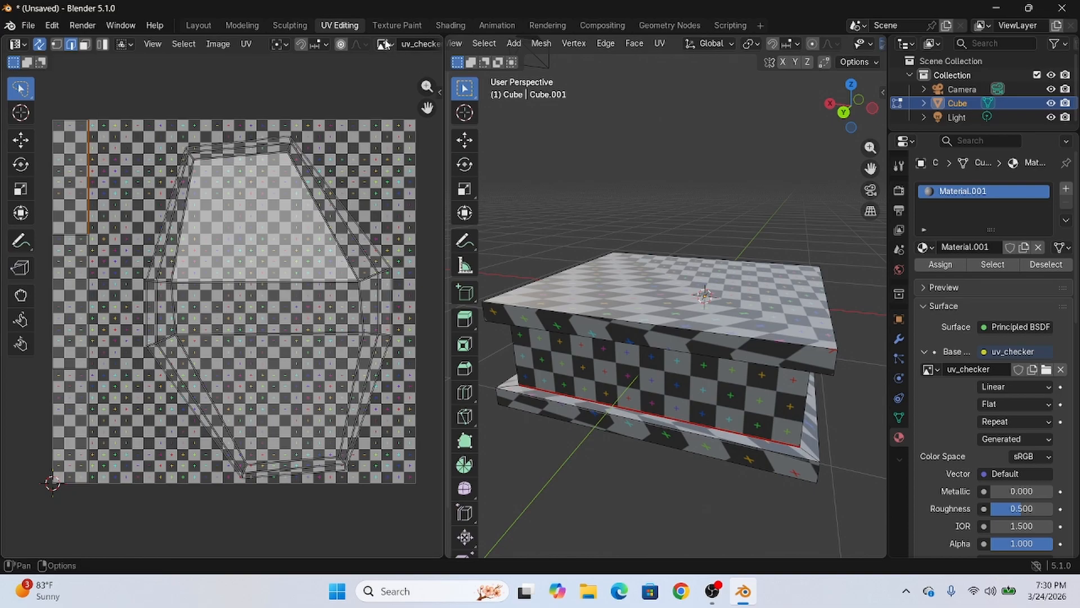
{"action": "scroll", "coordinate": [385, 44], "scroll_direction": "down", "scroll_amount": 5}
{"action": "left_click", "coordinate": [364, 43]}
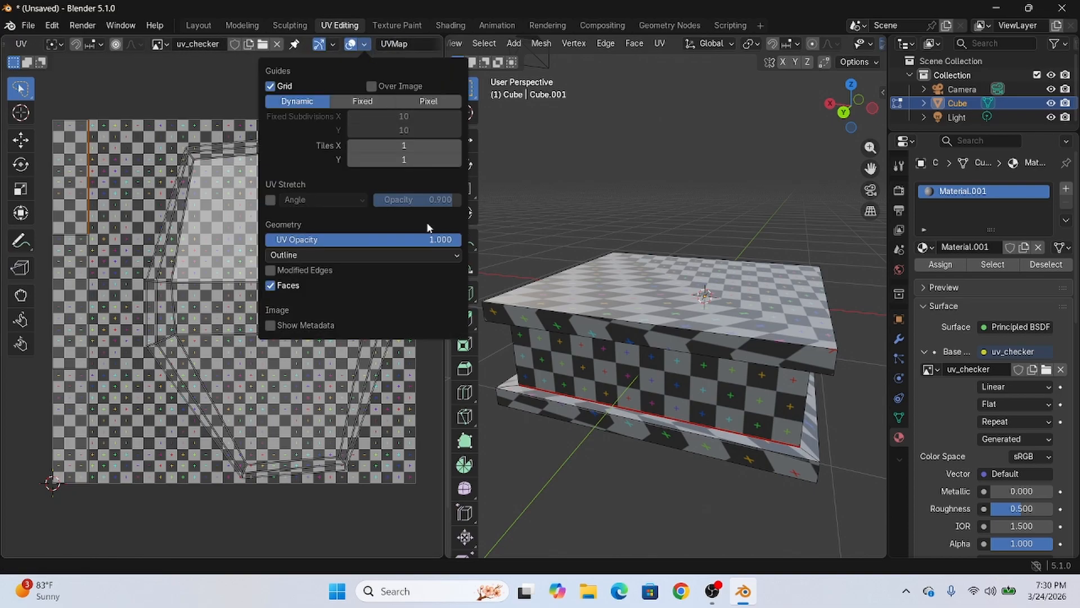
{"action": "mouse_move", "coordinate": [443, 240]}
{"action": "left_mouse_down"}
{"action": "mouse_move", "coordinate": [280, 240]}
{"action": "mouse_move", "coordinate": [453, 240]}
{"action": "mouse_move", "coordinate": [253, 240]}
{"action": "mouse_move", "coordinate": [461, 240]}
{"action": "left_mouse_up"}
{"action": "left_click", "coordinate": [385, 254]}
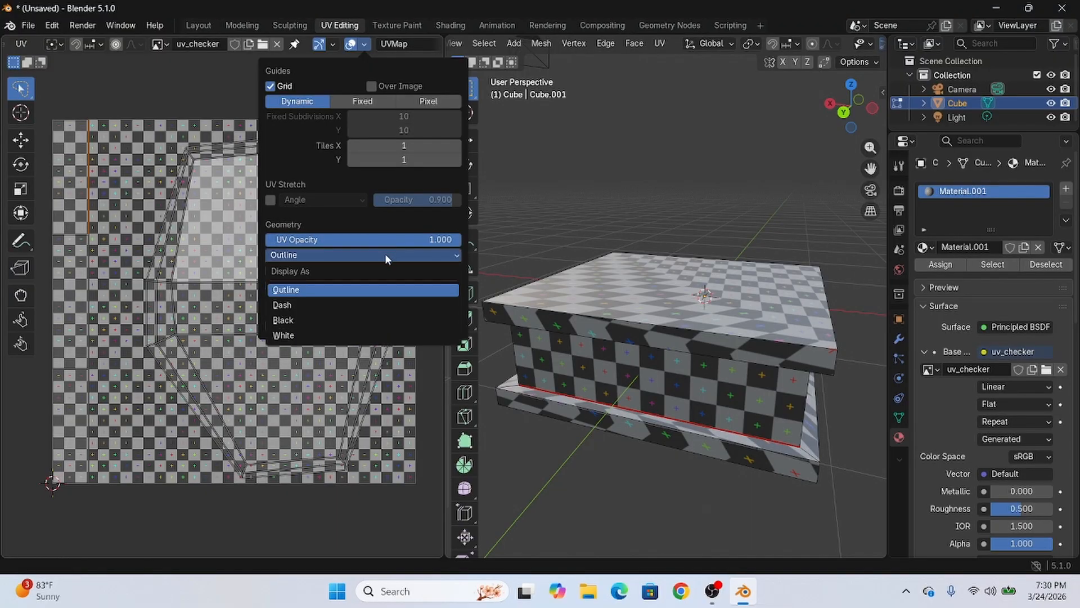
{"action": "left_click", "coordinate": [385, 254]}
{"action": "left_click", "coordinate": [385, 254]}
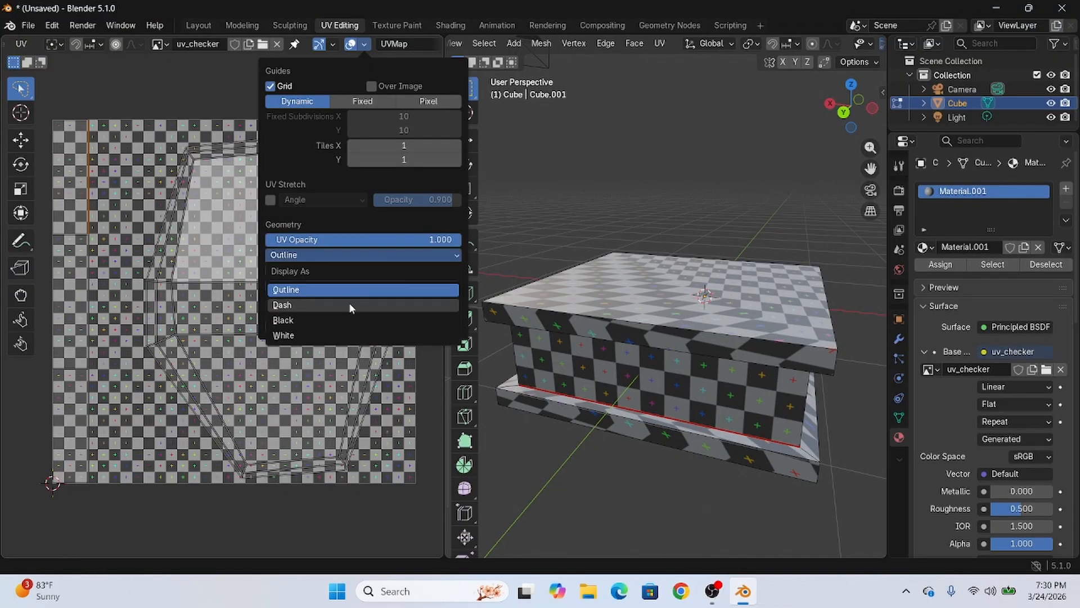
{"action": "left_click", "coordinate": [349, 303]}
{"action": "left_click", "coordinate": [355, 259]}
{"action": "left_click", "coordinate": [349, 319]}
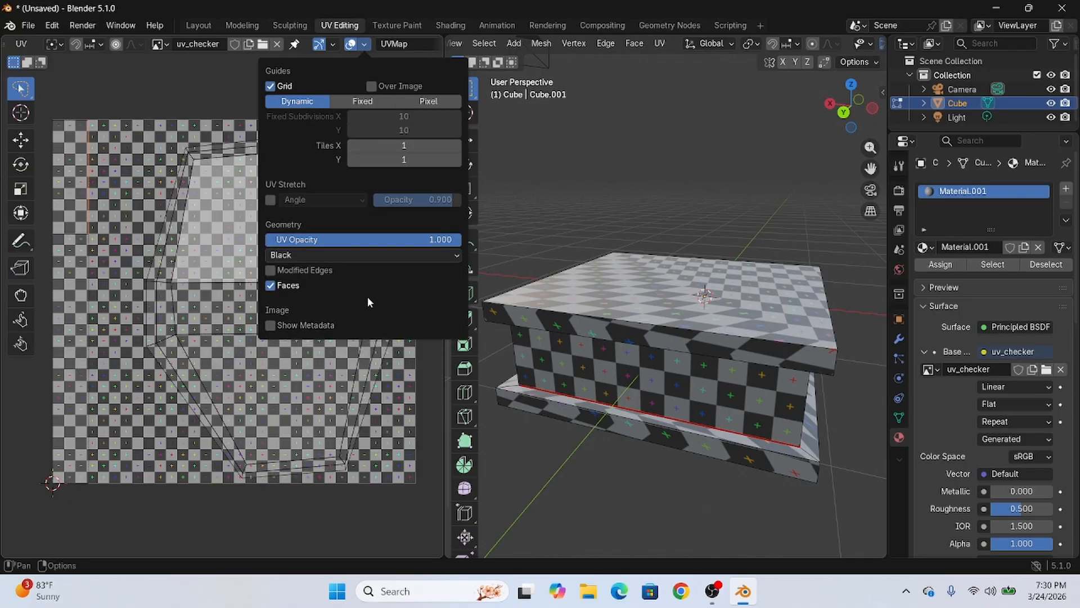
{"action": "left_click", "coordinate": [356, 259]}
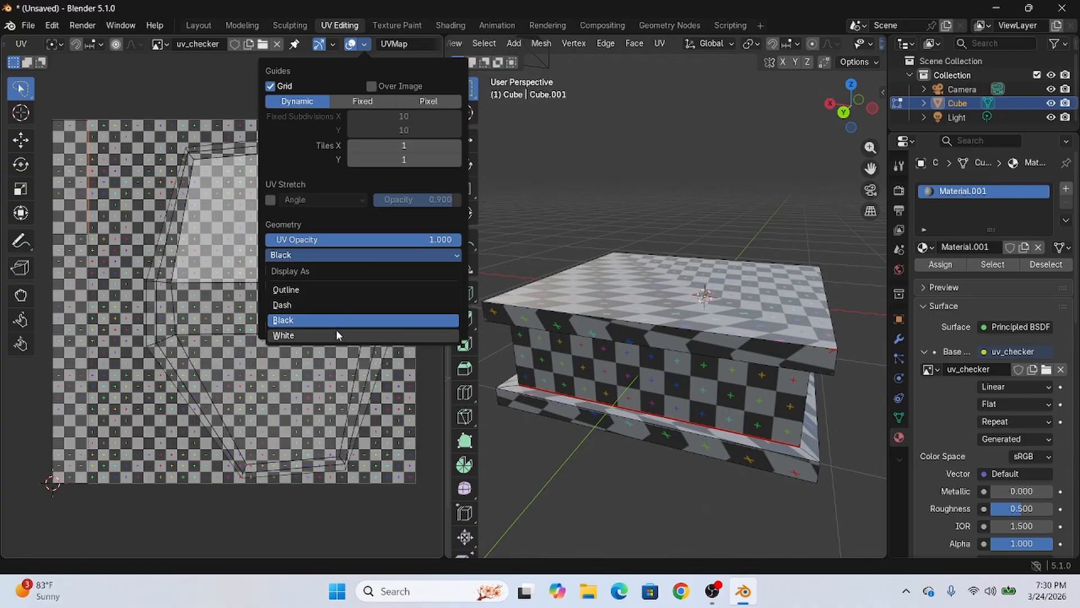
{"action": "left_click", "coordinate": [337, 334]}
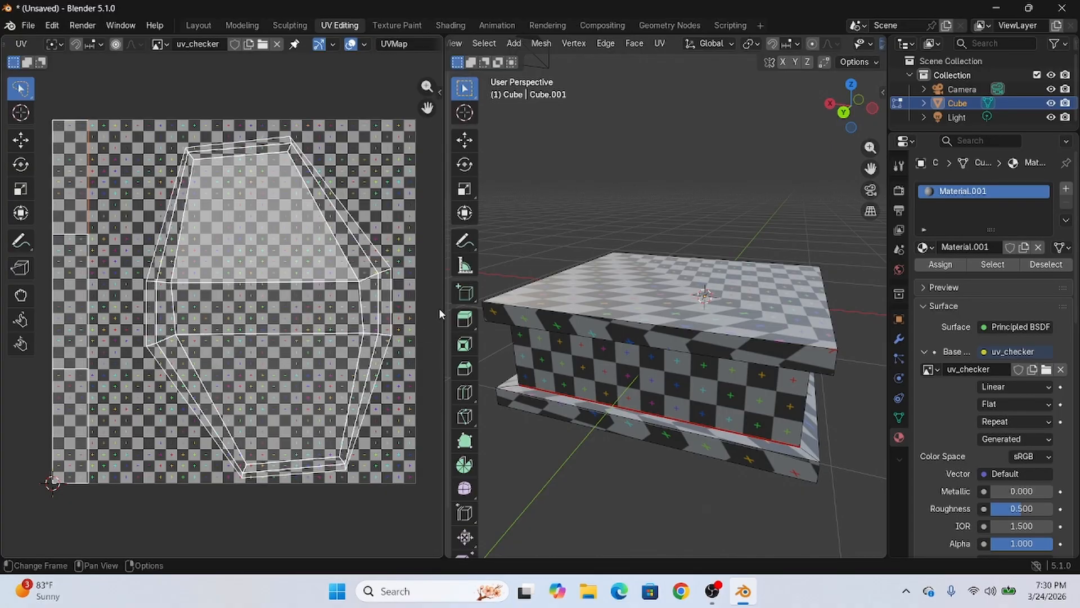
{"action": "left_click", "coordinate": [364, 44]}
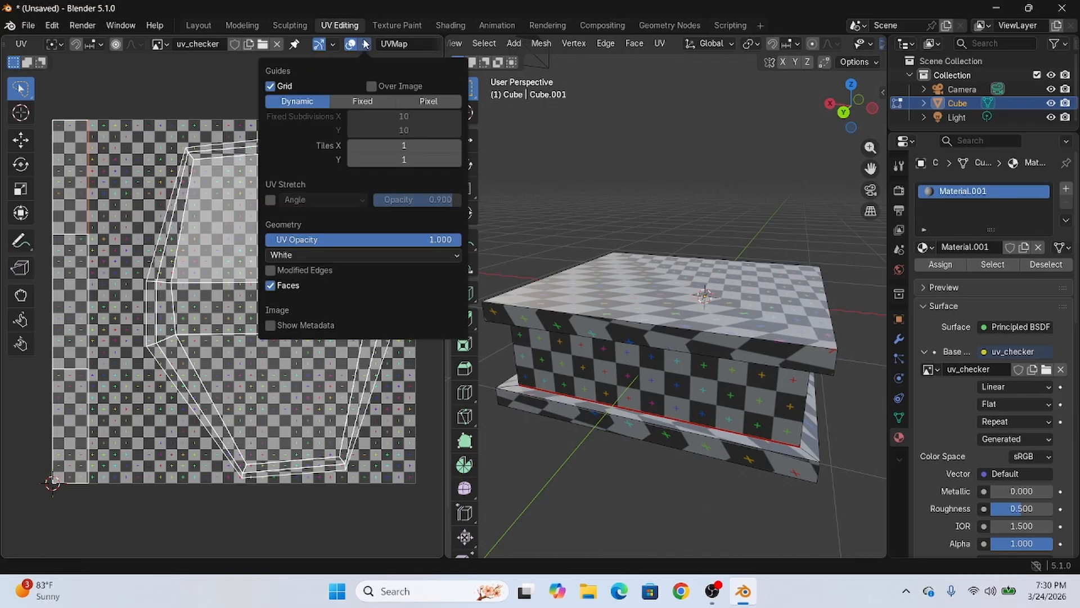
Step: Select the whole narrow UV island of the recessed walls, try moving it aside, and undo the move
{"action": "left_click", "coordinate": [90, 275]}
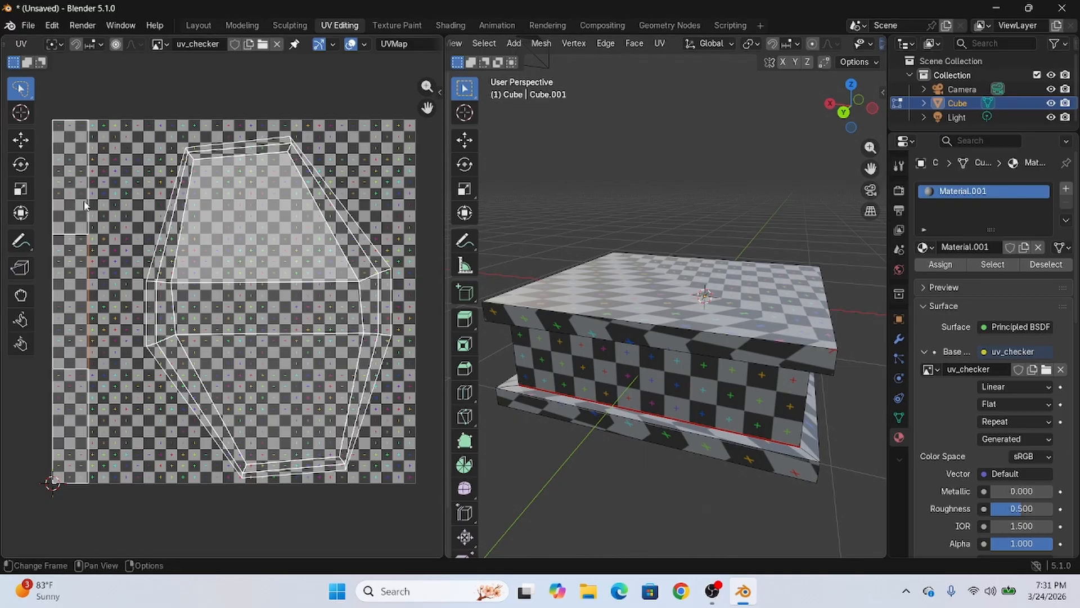
{"action": "key", "text": "l"}
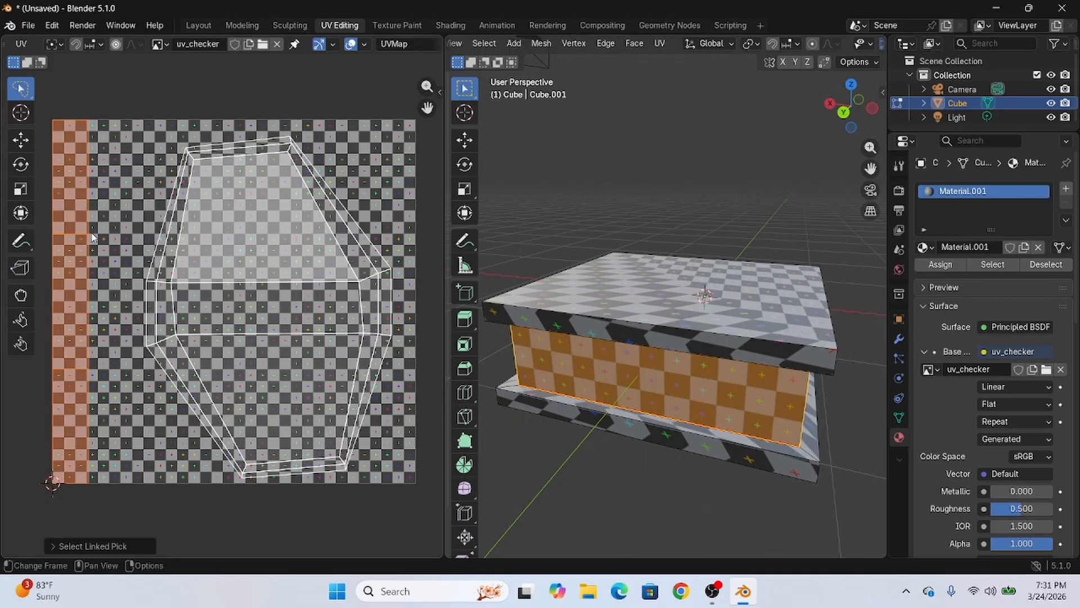
{"action": "key", "text": "g"}
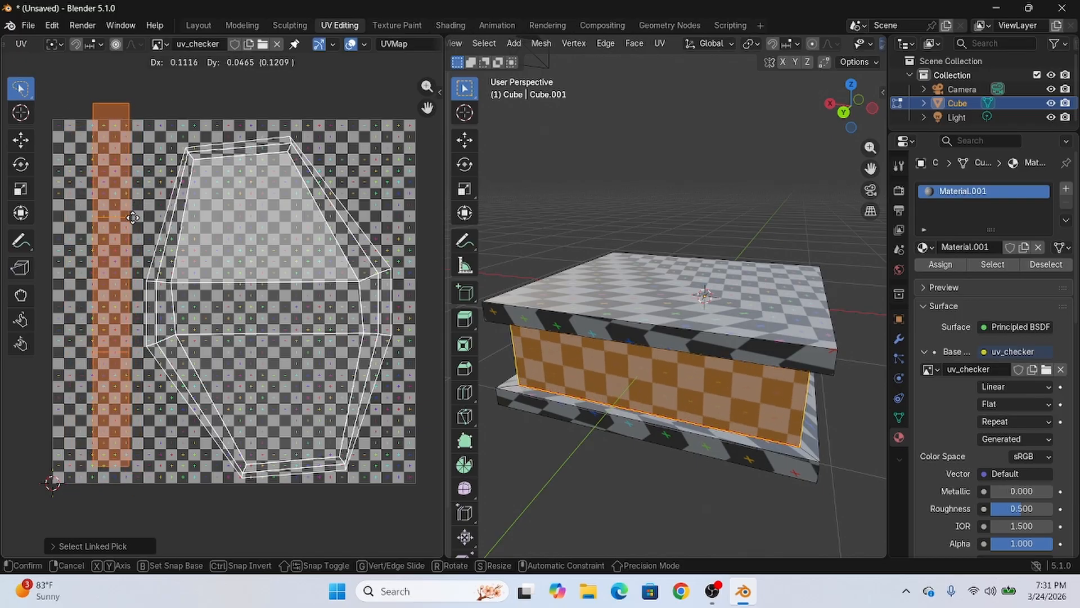
{"action": "left_click", "coordinate": [127, 274]}
{"action": "key", "text": "ctrl+z"}
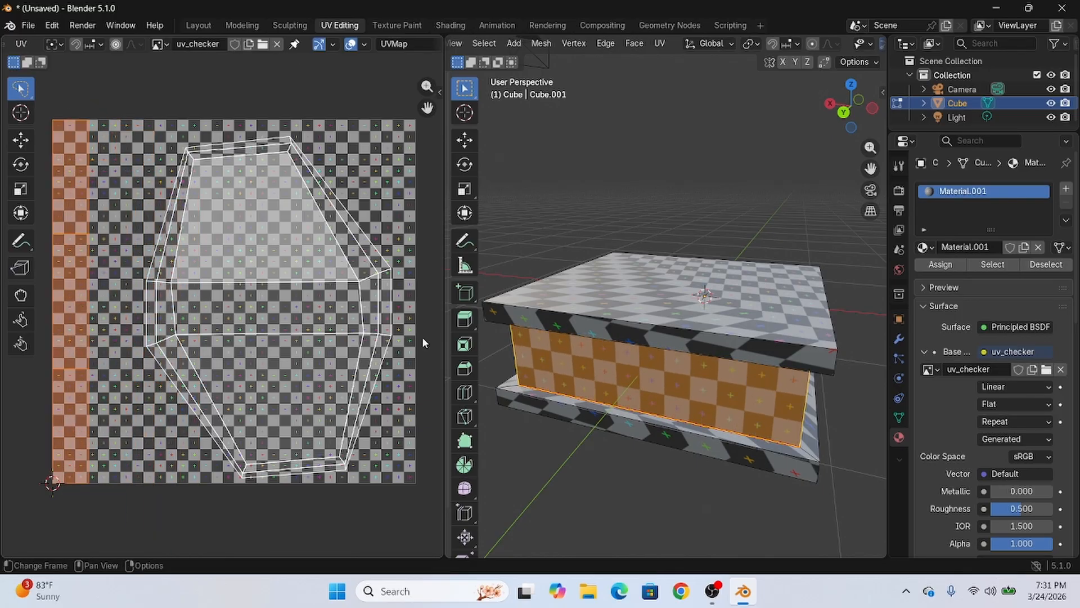
Step: Clear the selection and examine the model from several sides for existing seams and checker distortion on the covers
{"action": "middle_click_drag", "start_coordinate": [682, 413], "coordinate": [831, 343]}
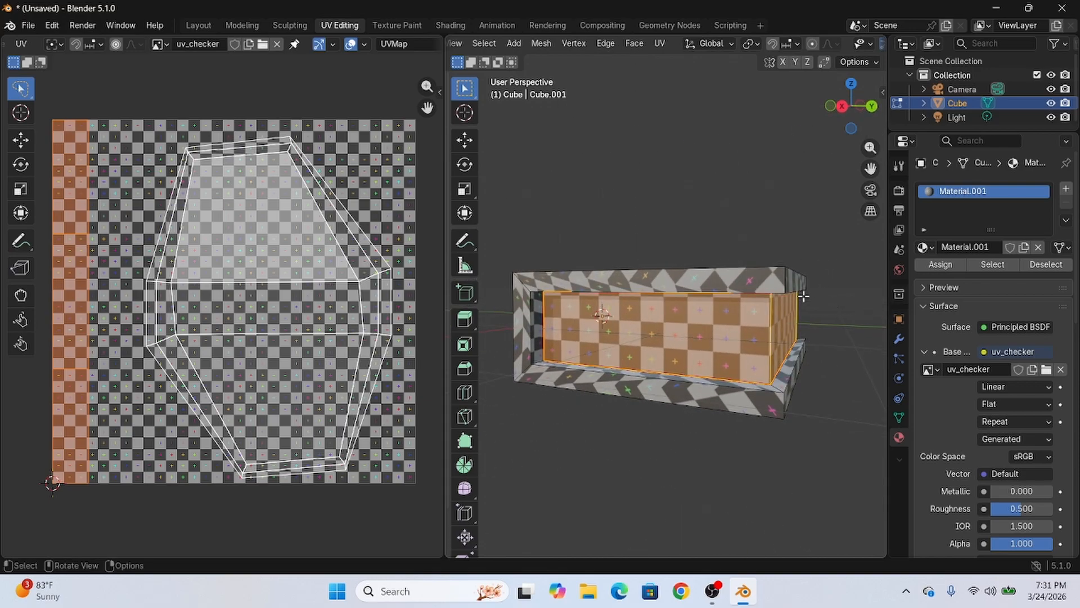
{"action": "middle_click_drag", "start_coordinate": [803, 296], "coordinate": [848, 296]}
{"action": "left_click", "coordinate": [846, 294]}
{"action": "middle_click_drag", "start_coordinate": [860, 338], "coordinate": [541, 240]}
{"action": "middle_click_drag", "start_coordinate": [680, 309], "coordinate": [684, 346]}
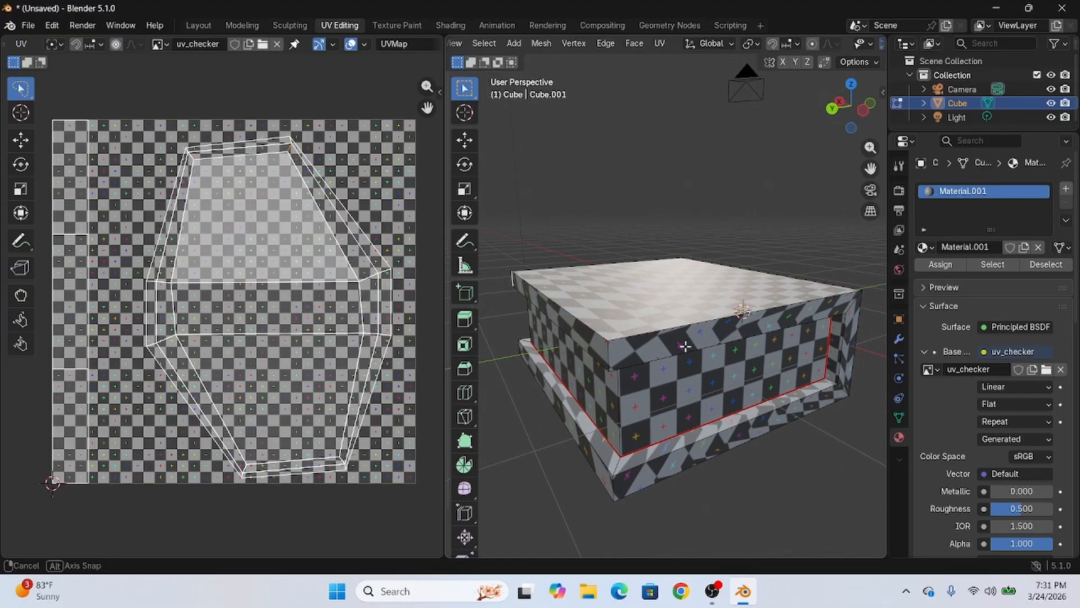
{"action": "middle_click_drag", "start_coordinate": [685, 346], "coordinate": [686, 245]}
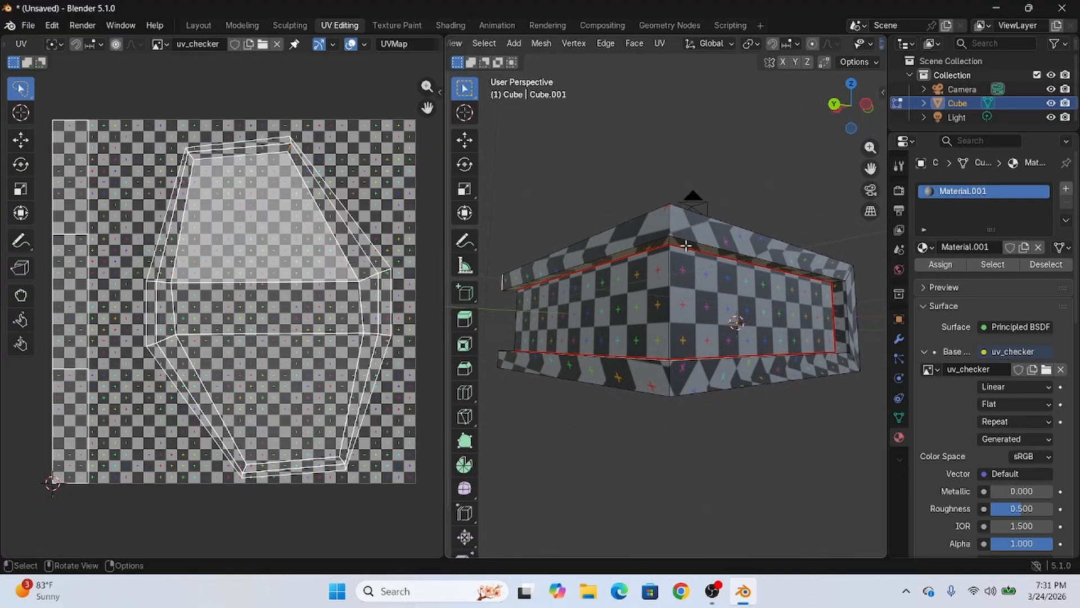
{"action": "key", "text": "ctrl+e"}
{"action": "key", "text": "Escape"}
Step: Mark a seam along the edge loop on the inner side of the covers' rim, where it overhangs the recessed walls
{"action": "left_click", "coordinate": [743, 248]}
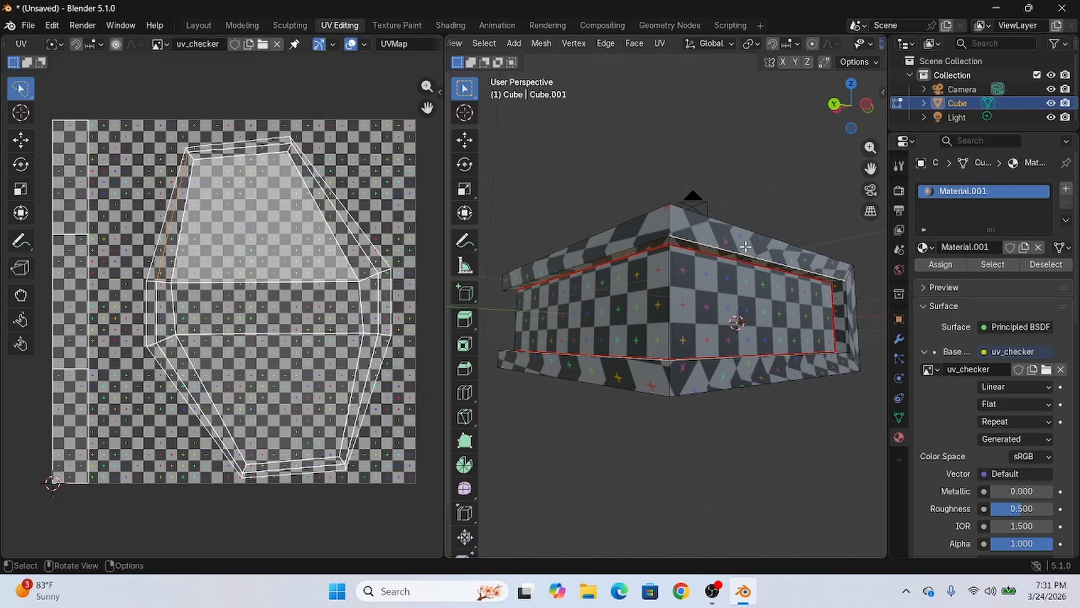
{"action": "left_click", "coordinate": [654, 245], "text": "alt"}
{"action": "key", "text": "ctrl+z"}
{"action": "left_click", "coordinate": [652, 243], "text": "alt"}
{"action": "middle_click_drag", "start_coordinate": [652, 259], "coordinate": [743, 402]}
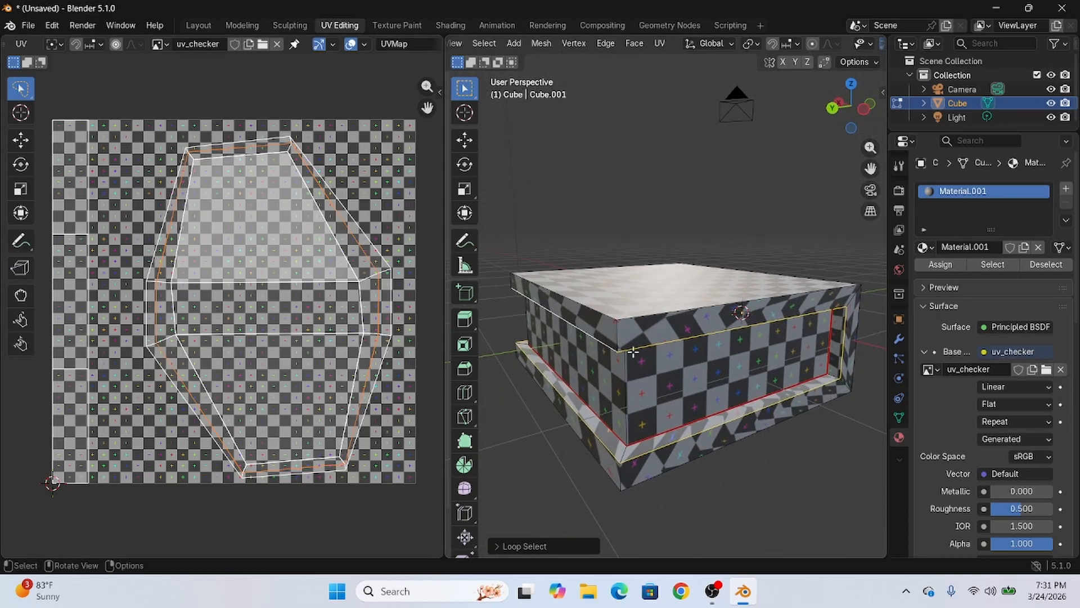
{"action": "key", "text": "ctrl+e"}
{"action": "left_click", "coordinate": [609, 388]}
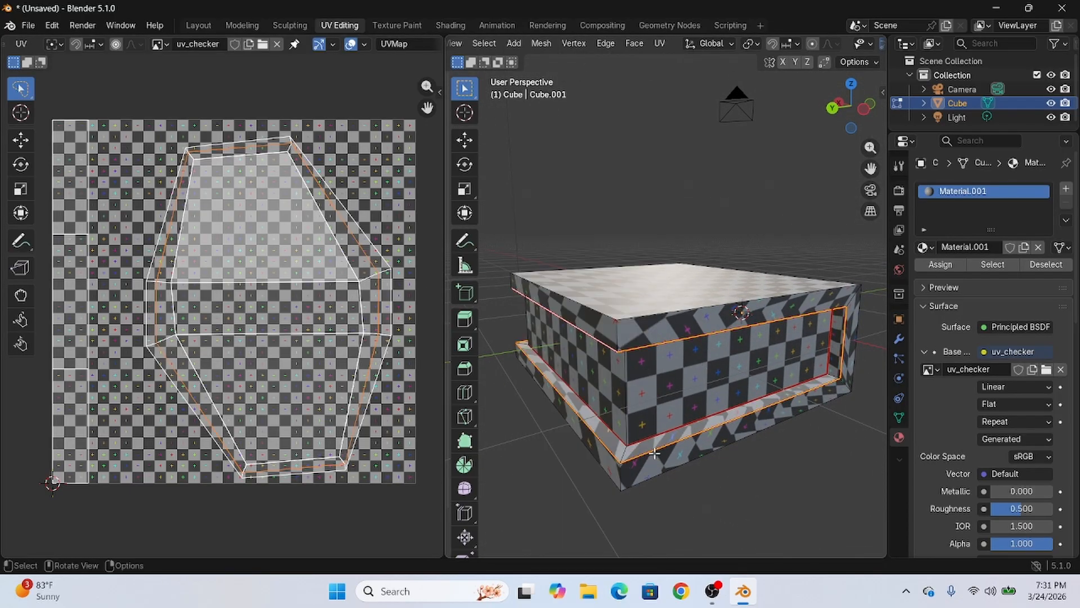
Step: Mark a seam along the outer border edges of the top and bottom covers, including the top cover's front edge
{"action": "middle_click_drag", "start_coordinate": [788, 448], "coordinate": [737, 402]}
{"action": "left_click", "coordinate": [762, 309]}
{"action": "left_click", "coordinate": [767, 308], "text": "alt"}
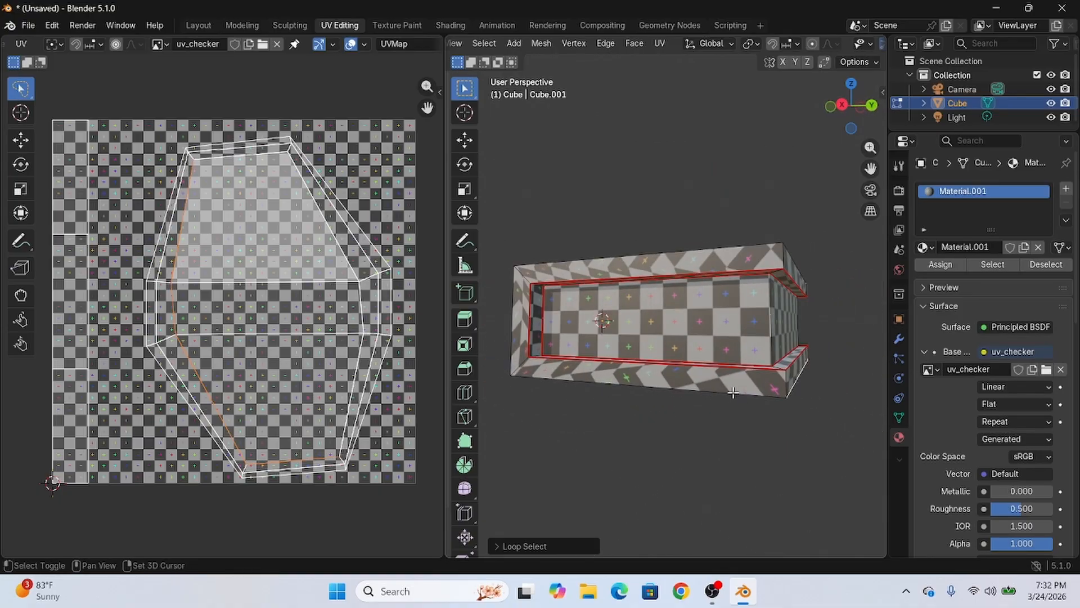
{"action": "left_click", "coordinate": [734, 394], "text": "alt+shift"}
{"action": "middle_click_drag", "start_coordinate": [627, 402], "coordinate": [534, 440]}
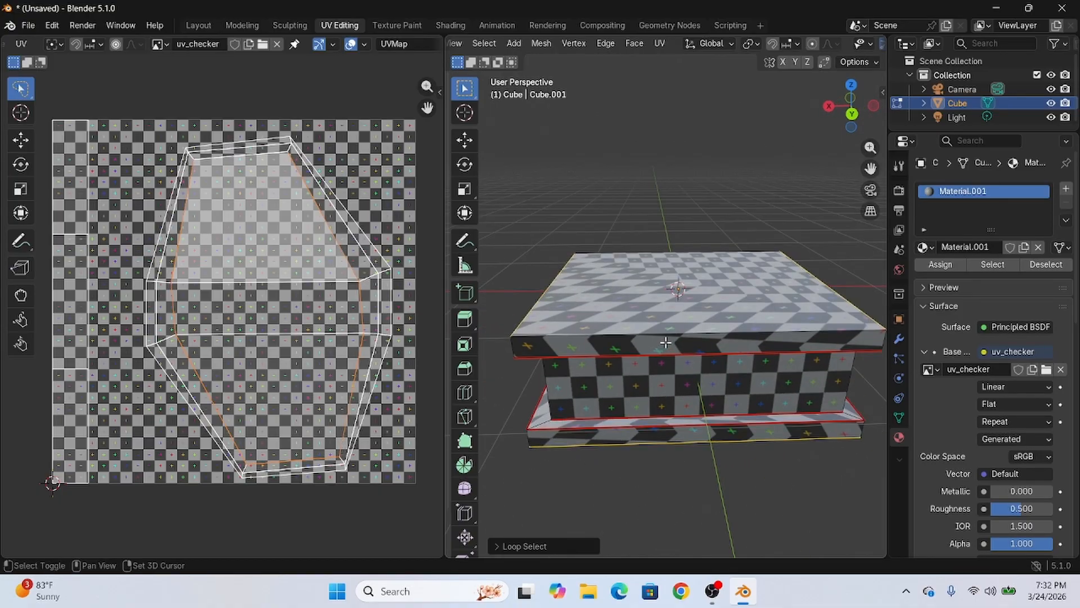
{"action": "left_click", "coordinate": [673, 337], "text": "shift"}
{"action": "middle_click_drag", "start_coordinate": [728, 411], "coordinate": [669, 368]}
{"action": "key", "text": "ctrl+e"}
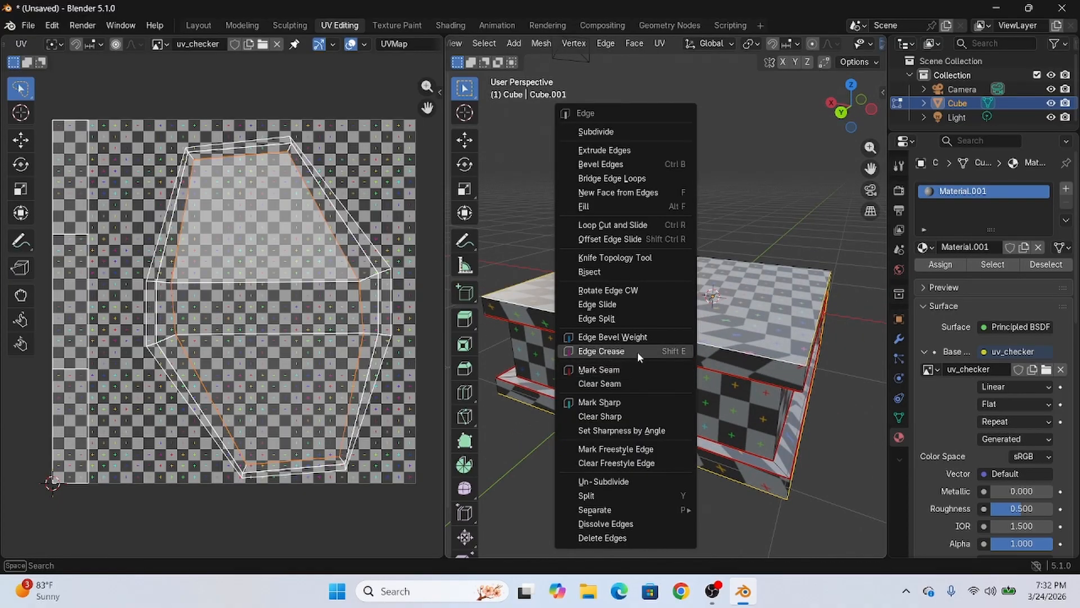
{"action": "left_click", "coordinate": [642, 363]}
Step: Unwrap all of the model's UVs along the marked seams and clear the selection
{"action": "middle_click_drag", "start_coordinate": [762, 429], "coordinate": [738, 414]}
{"action": "scroll", "coordinate": [760, 396], "scroll_direction": "down", "scroll_amount": 3}
{"action": "scroll", "coordinate": [737, 414], "scroll_direction": "up", "scroll_amount": 2}
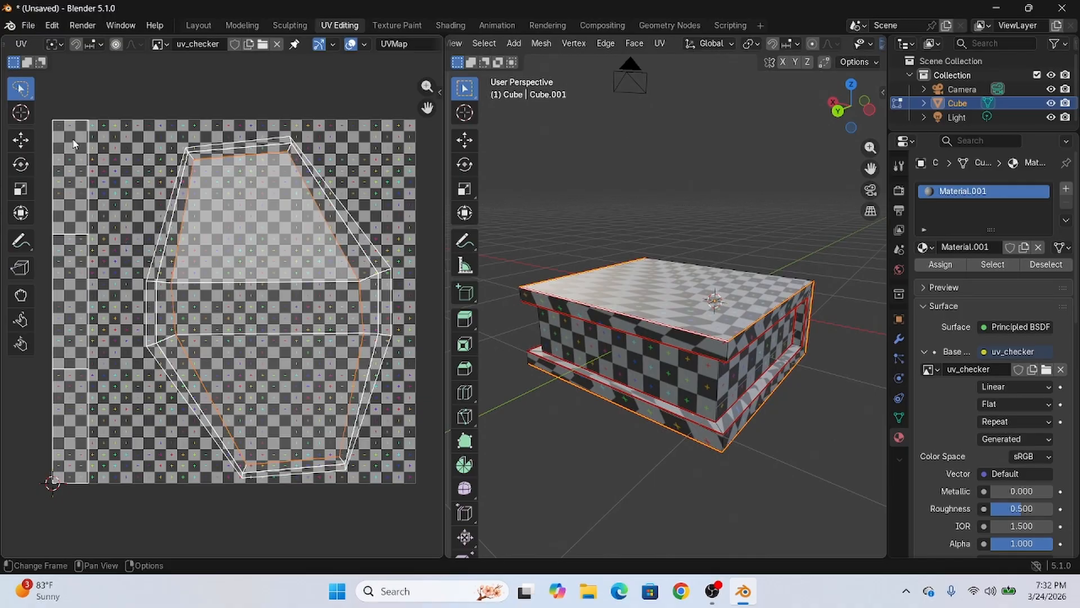
{"action": "key", "text": "alt+a"}
{"action": "key", "text": "a"}
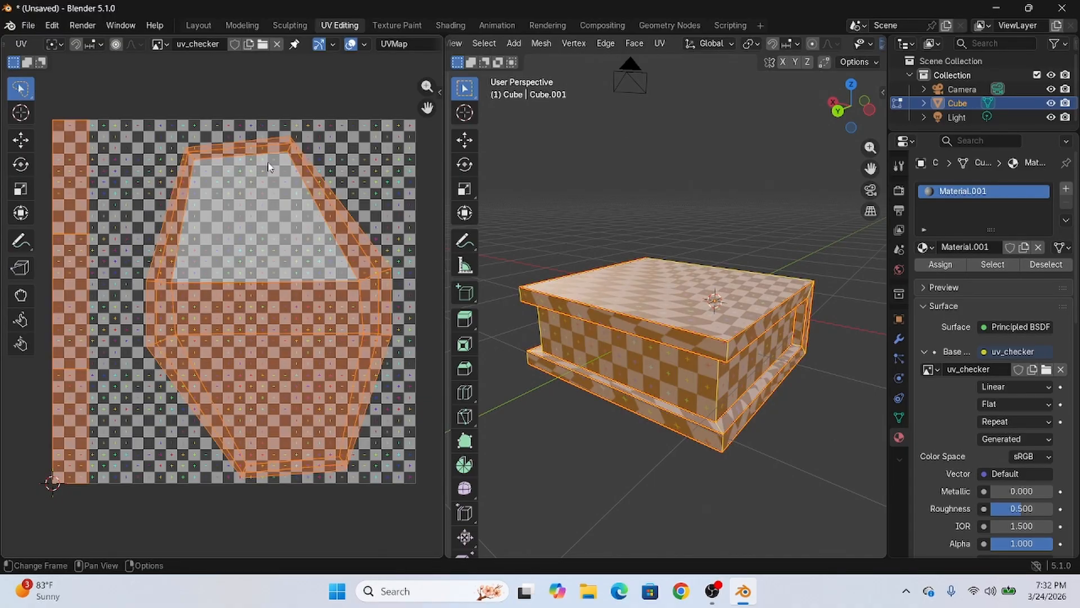
{"action": "key", "text": "u"}
{"action": "left_click", "coordinate": [205, 215]}
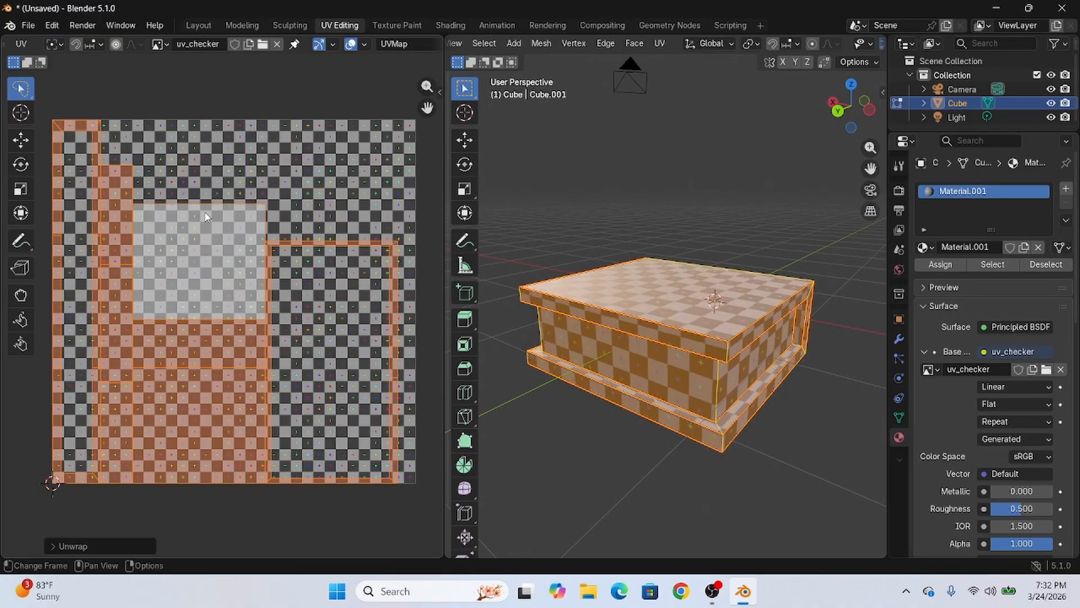
{"action": "key", "text": "alt+a"}
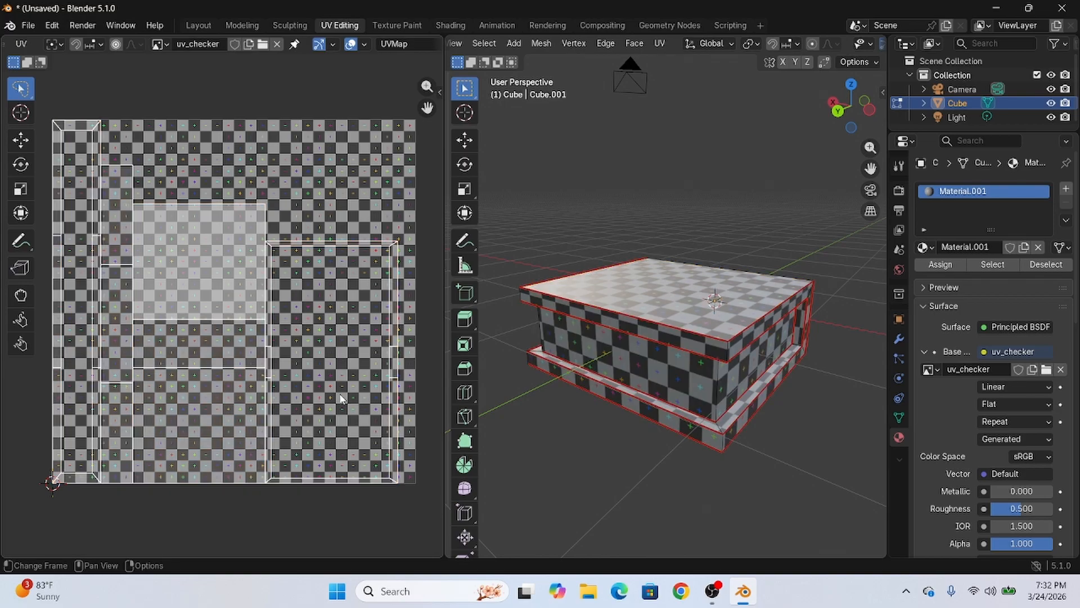
Step: Examine the checker pattern on the unwrapped model's top, rims and recessed walls from several angles
{"action": "mouse_move", "coordinate": [694, 401]}
{"action": "middle_mouse_down"}
{"action": "mouse_move", "coordinate": [696, 376]}
{"action": "mouse_move", "coordinate": [557, 411]}
{"action": "mouse_move", "coordinate": [588, 404]}
{"action": "mouse_move", "coordinate": [480, 403]}
{"action": "mouse_move", "coordinate": [569, 450]}
{"action": "mouse_move", "coordinate": [687, 465]}
{"action": "mouse_move", "coordinate": [854, 463]}
{"action": "mouse_move", "coordinate": [704, 392]}
{"action": "middle_mouse_up"}
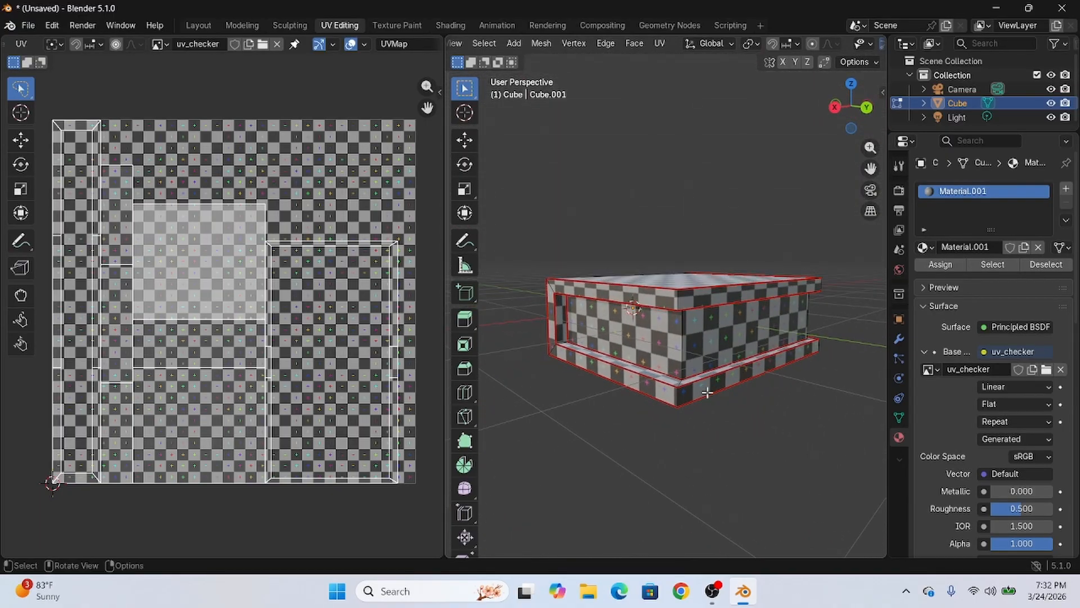
{"action": "middle_click_drag", "start_coordinate": [719, 450], "coordinate": [520, 439]}
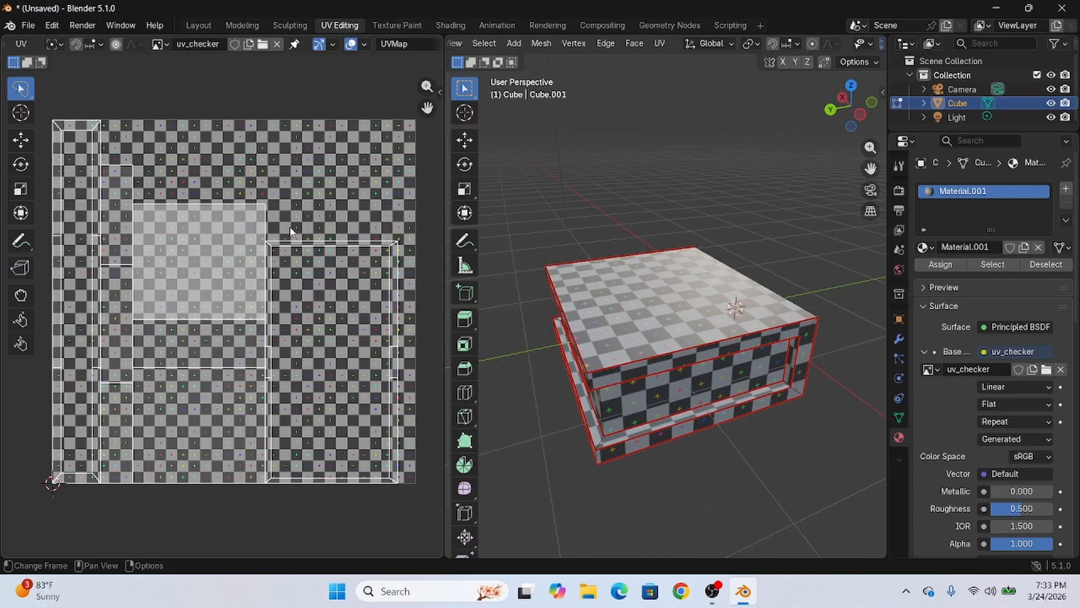
{"action": "middle_click_drag", "start_coordinate": [803, 241], "coordinate": [622, 269]}
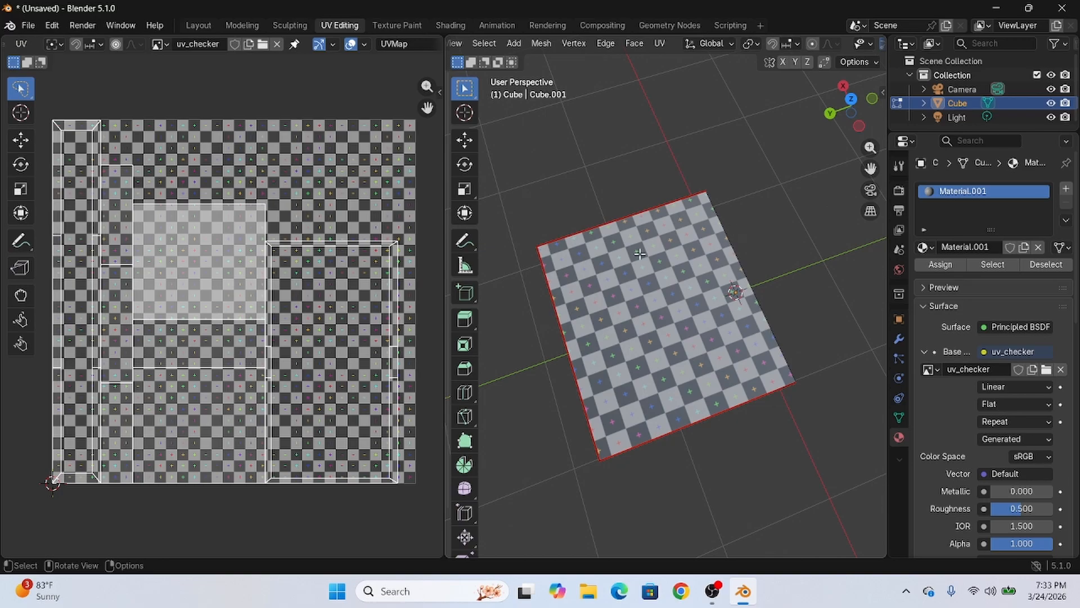
{"action": "middle_click_drag", "start_coordinate": [827, 335], "coordinate": [854, 256]}
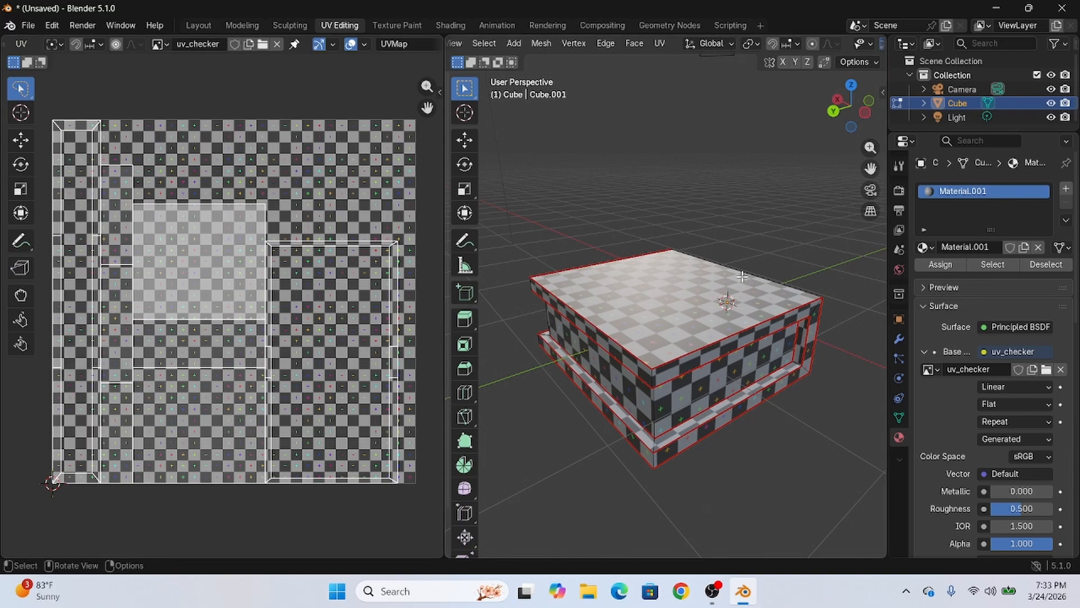
Step: Undo the unwrap and the seams marked along the covers' rim loops
{"action": "mouse_move", "coordinate": [801, 220]}
{"action": "middle_mouse_down"}
{"action": "mouse_move", "coordinate": [821, 170]}
{"action": "mouse_move", "coordinate": [788, 229]}
{"action": "mouse_move", "coordinate": [818, 212]}
{"action": "middle_mouse_up"}
{"action": "key", "text": "a"}
{"action": "key", "text": "u"}
{"action": "left_click", "coordinate": [815, 226]}
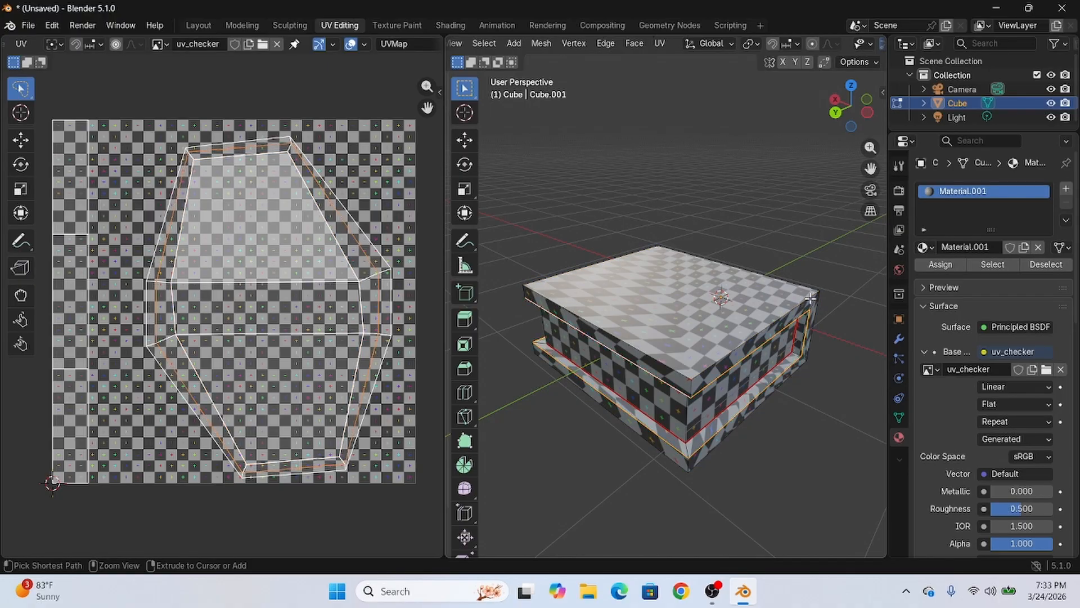
{"action": "middle_click_drag", "start_coordinate": [754, 441], "coordinate": [454, 417]}
{"action": "left_click", "coordinate": [613, 452]}
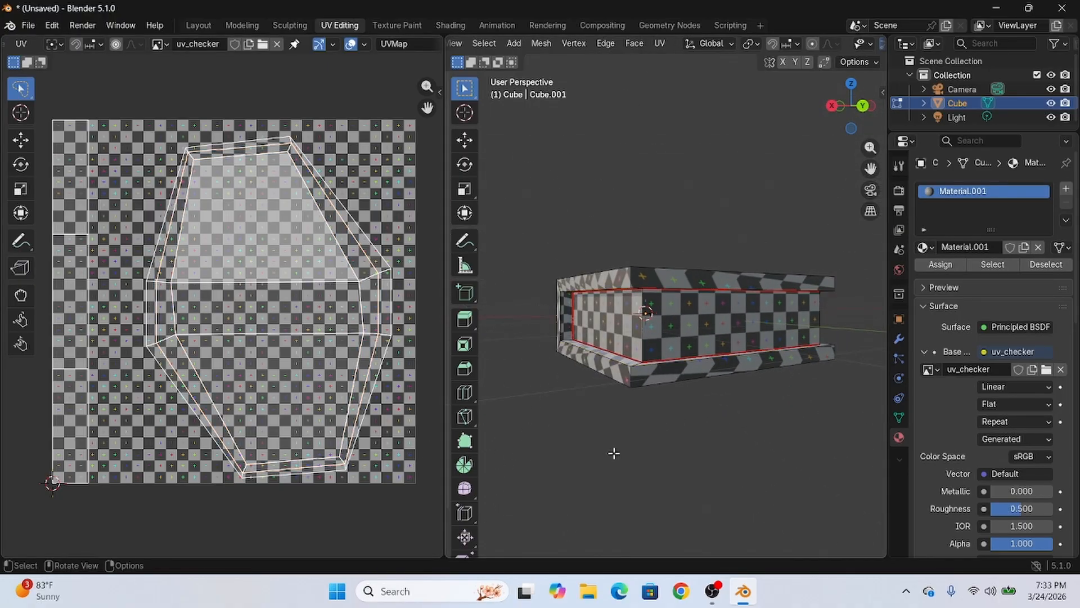
{"action": "middle_click_drag", "start_coordinate": [706, 435], "coordinate": [680, 388]}
{"action": "key", "text": "ctrl+e"}
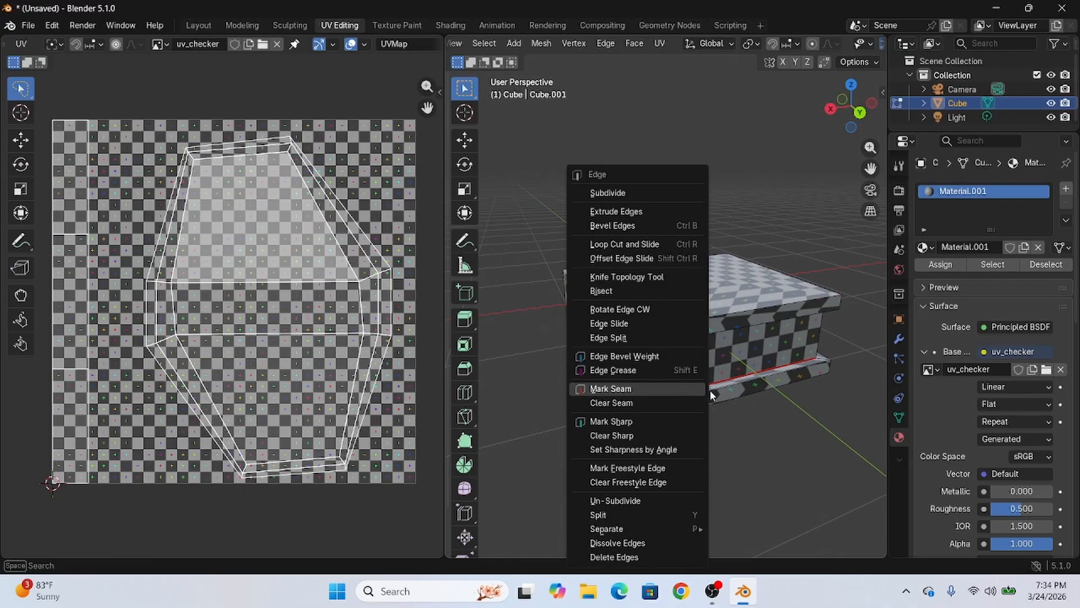
{"action": "left_click", "coordinate": [731, 378]}
{"action": "key", "text": "ctrl+e"}
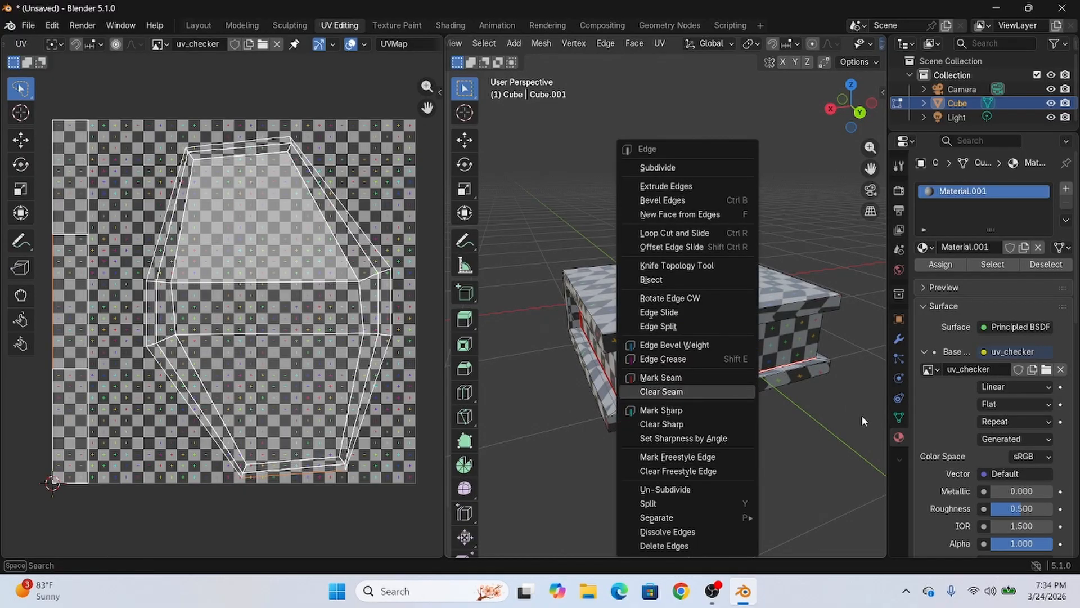
Step: Mark seams on the short vertical edges at the outer corners of the top and bottom covers
{"action": "middle_click_drag", "start_coordinate": [769, 456], "coordinate": [655, 425]}
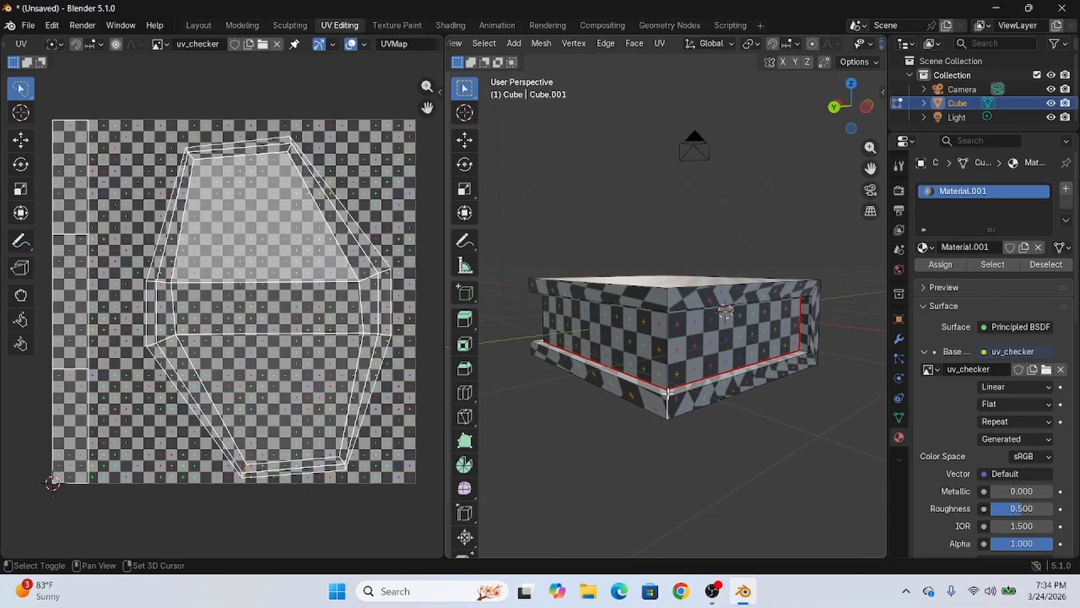
{"action": "middle_click_drag", "start_coordinate": [699, 454], "coordinate": [725, 360]}
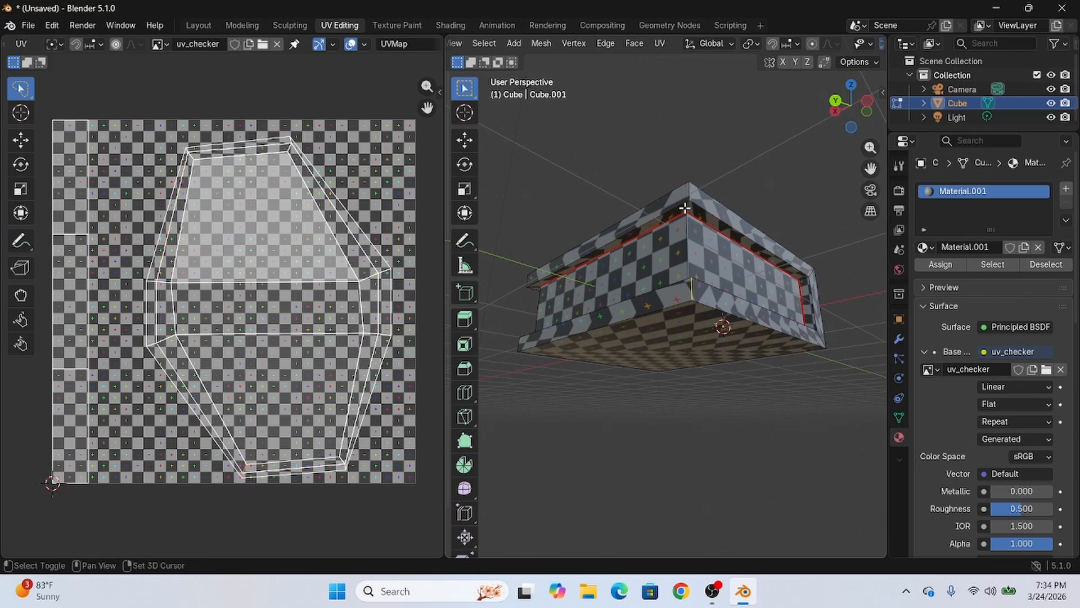
{"action": "middle_click_drag", "start_coordinate": [606, 396], "coordinate": [652, 240]}
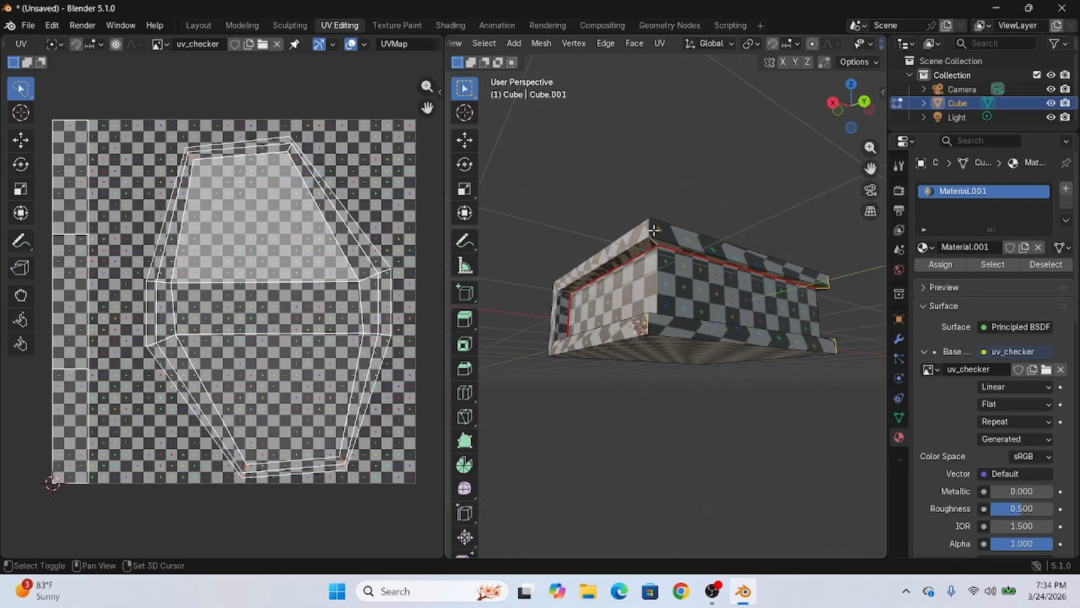
{"action": "middle_click_drag", "start_coordinate": [681, 274], "coordinate": [612, 329]}
{"action": "key", "text": "ctrl+e"}
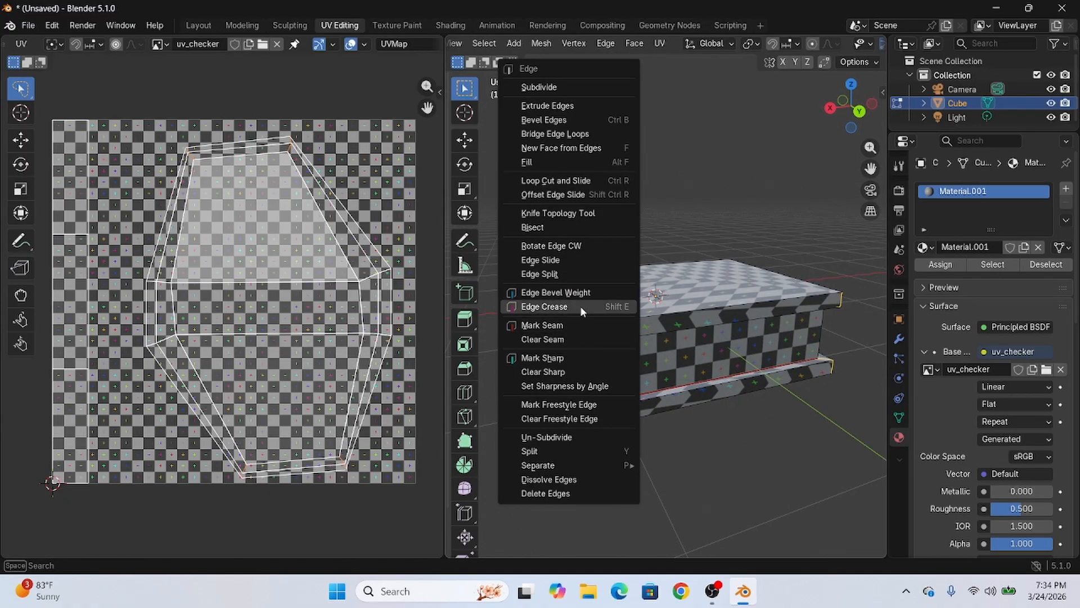
{"action": "left_click", "coordinate": [568, 325]}
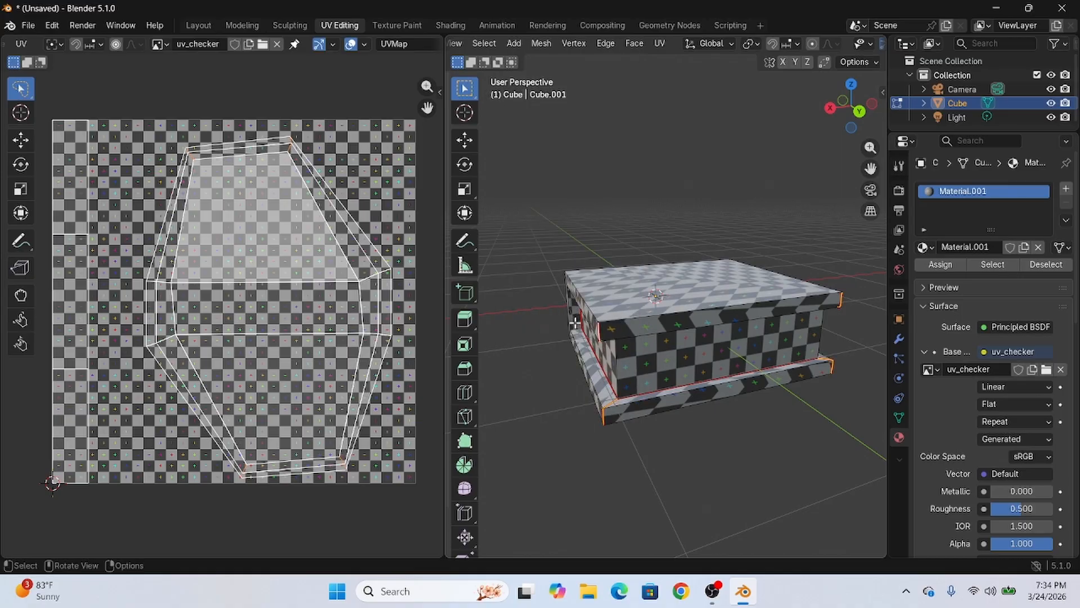
Step: Unwrap the large cover UV island along its new corner seams and clear the selection
{"action": "right_click", "coordinate": [236, 259]}
{"action": "key", "text": "Escape"}
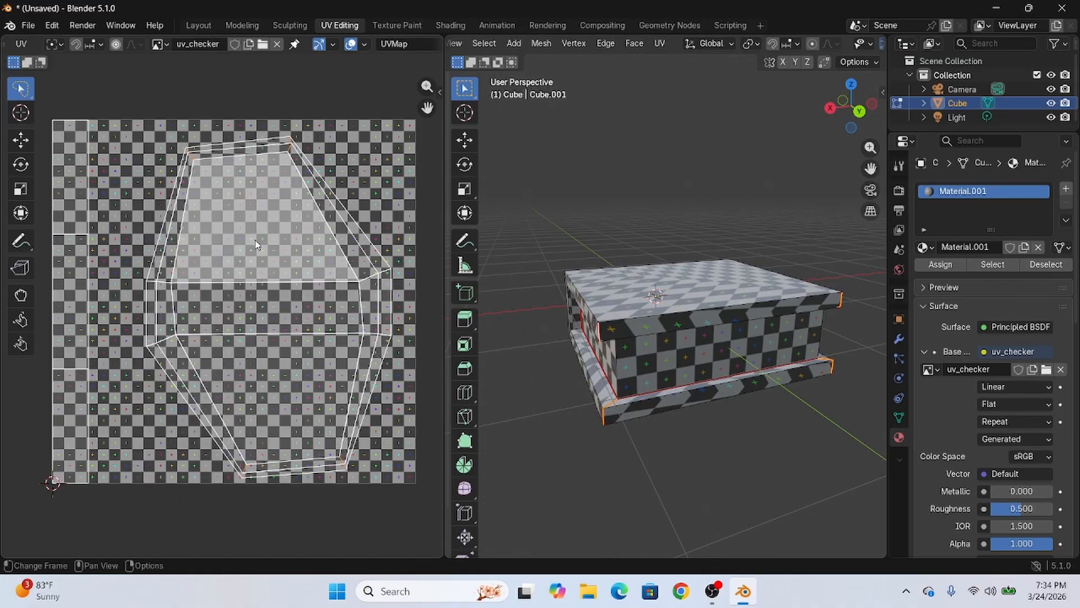
{"action": "key", "text": "l"}
{"action": "key", "text": "u"}
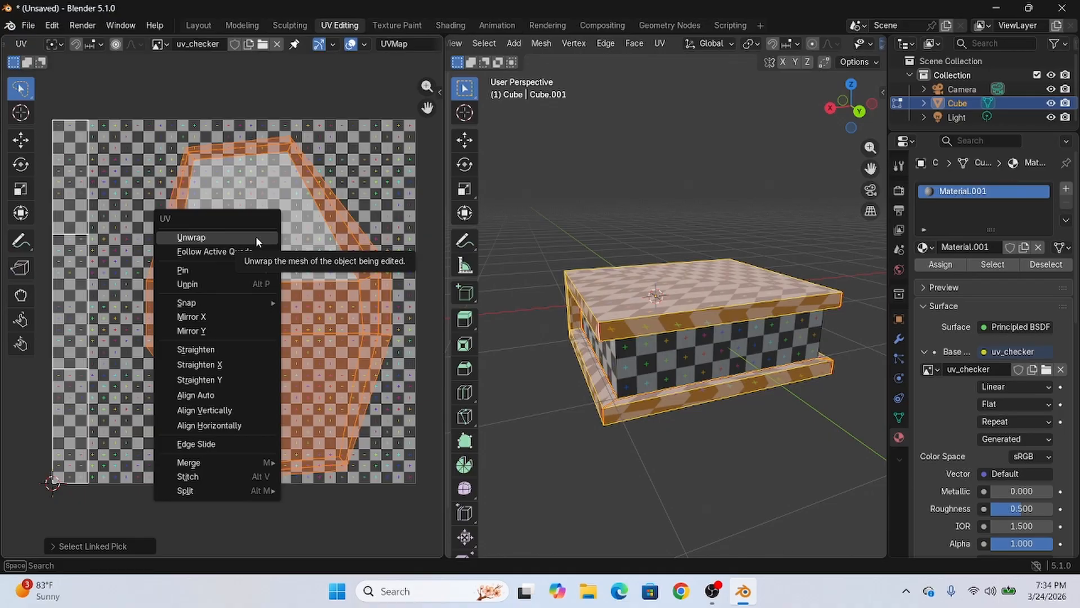
{"action": "left_click", "coordinate": [256, 237]}
{"action": "left_click", "coordinate": [352, 339]}
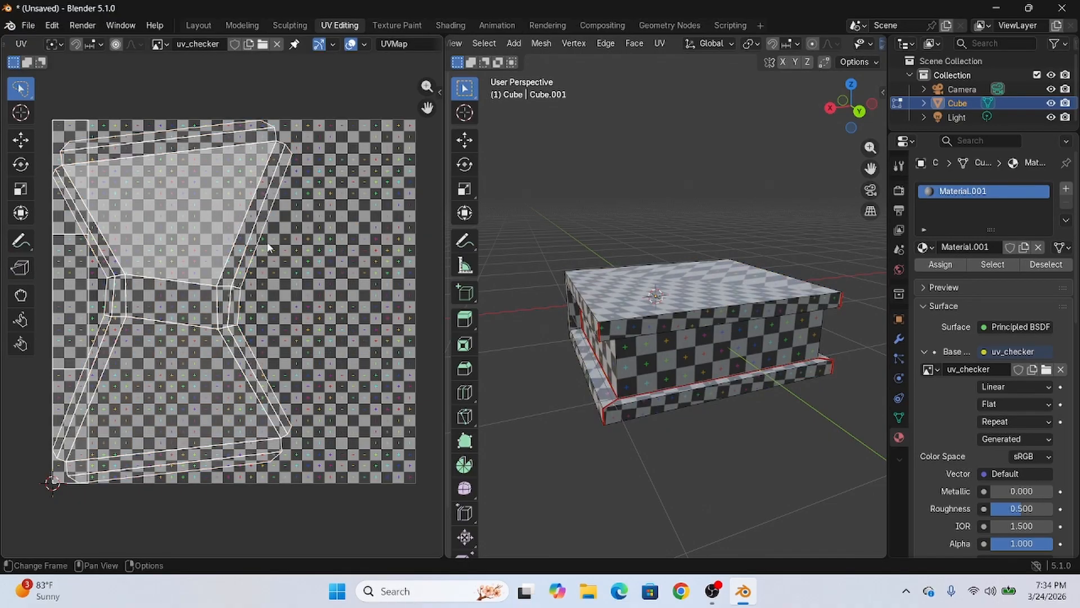
Step: Undo and restore the cover island's unwrap, and try unwrapping again with only one of its edges selected
{"action": "scroll", "coordinate": [286, 310], "scroll_direction": "down", "scroll_amount": 1}
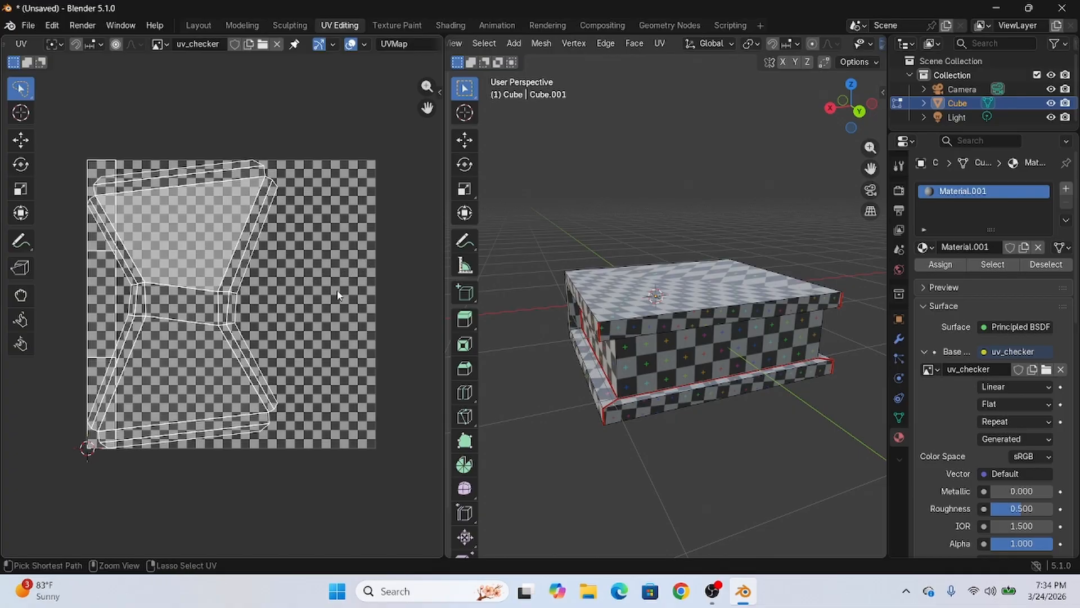
{"action": "key", "text": "ctrl+z"}
{"action": "key", "text": "ctrl+z"}
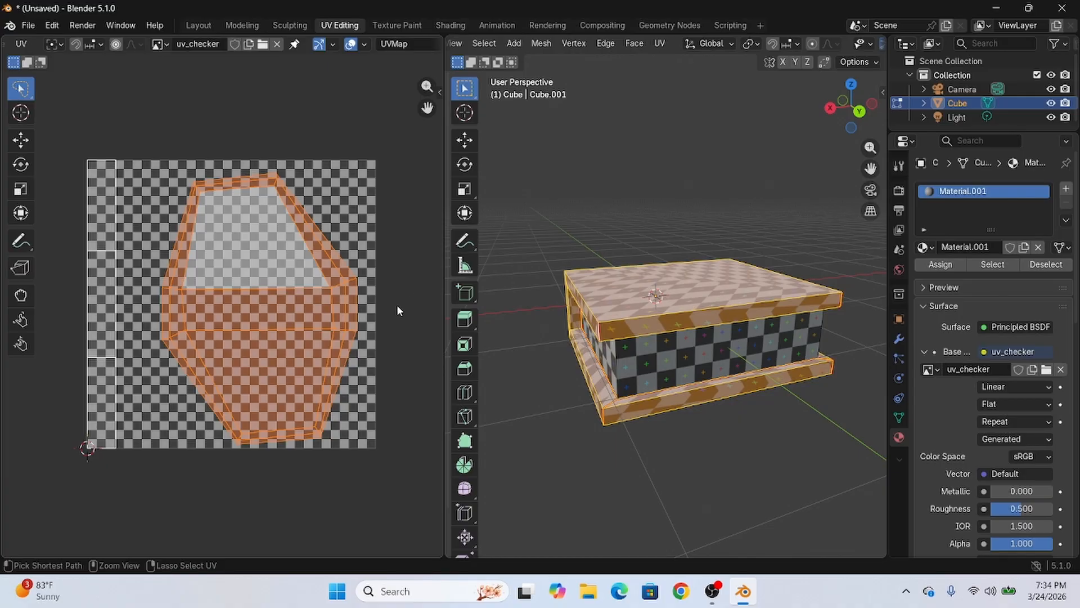
{"action": "key", "text": "ctrl+z"}
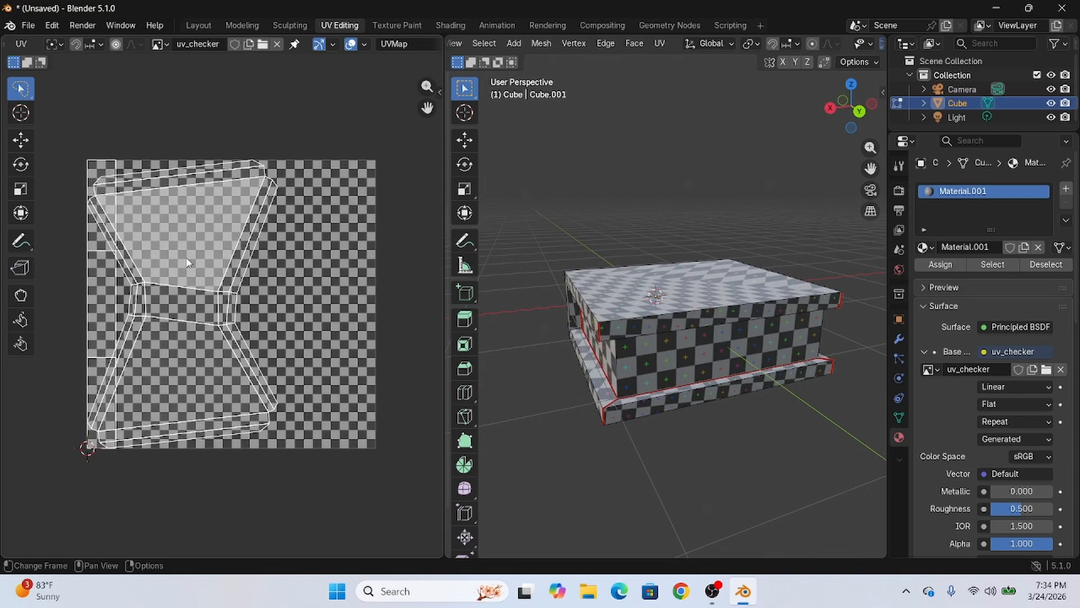
{"action": "left_click", "coordinate": [195, 227]}
{"action": "right_click", "coordinate": [294, 207]}
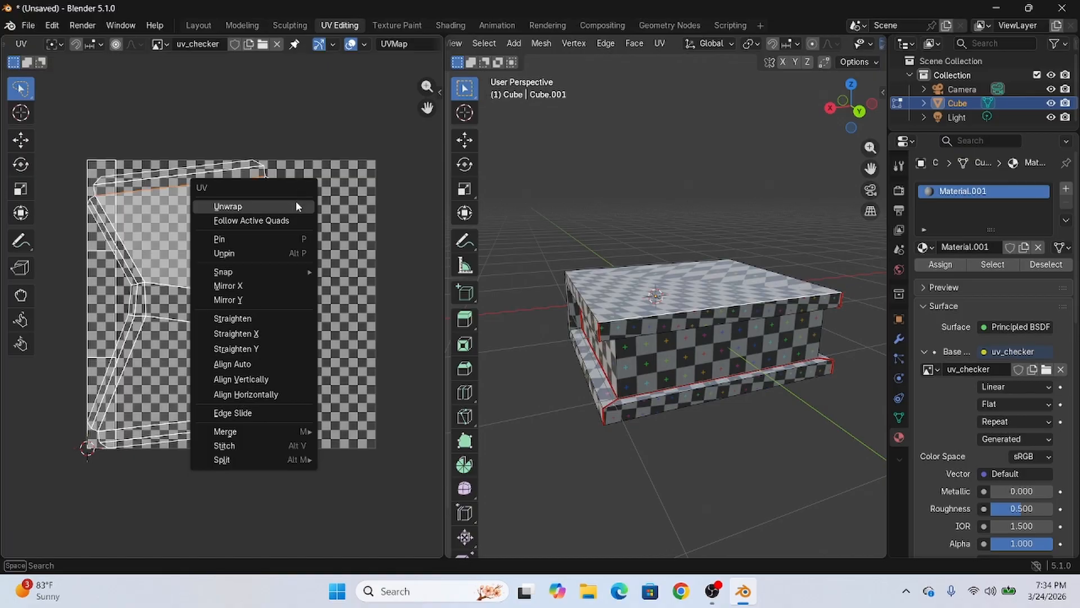
{"action": "left_click", "coordinate": [297, 206]}
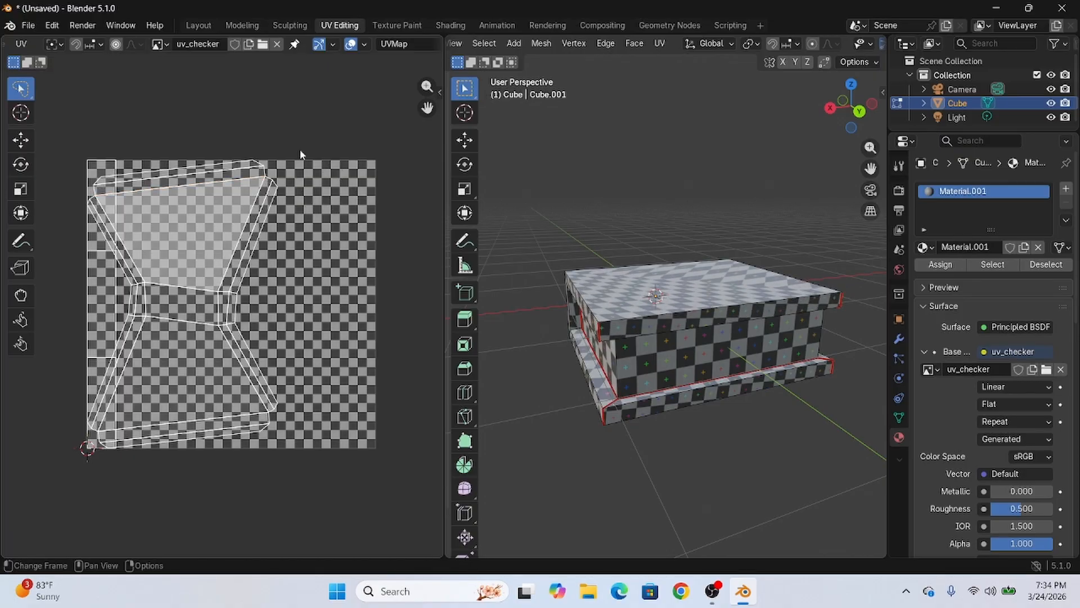
Step: Select the whole cover UV island and unwrap it with the Conformal method
{"action": "left_click", "coordinate": [200, 192]}
{"action": "key", "text": "l"}
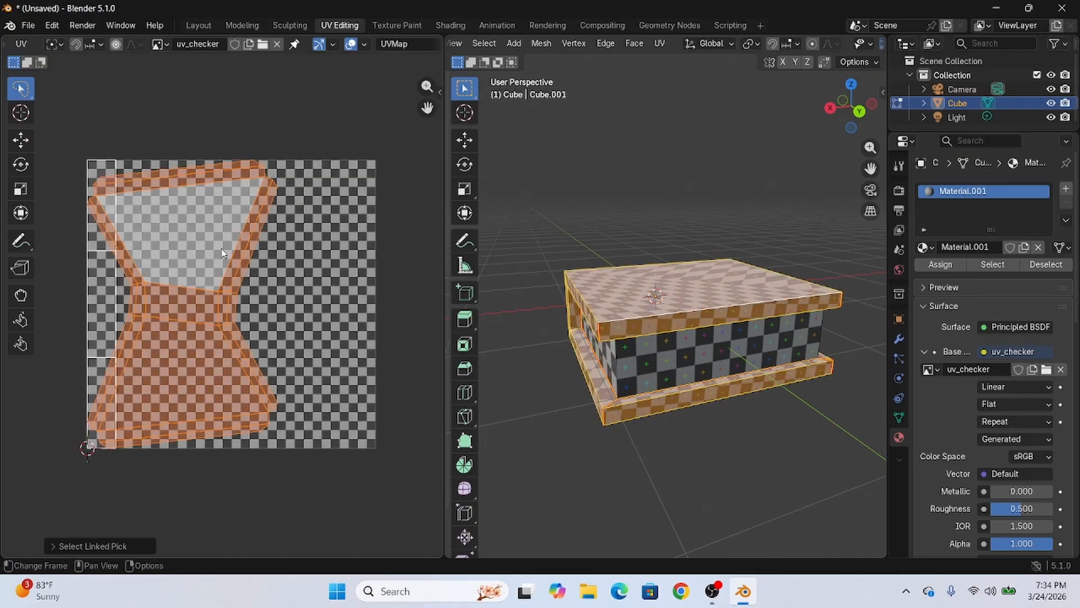
{"action": "key", "text": "g"}
{"action": "left_click", "coordinate": [268, 263]}
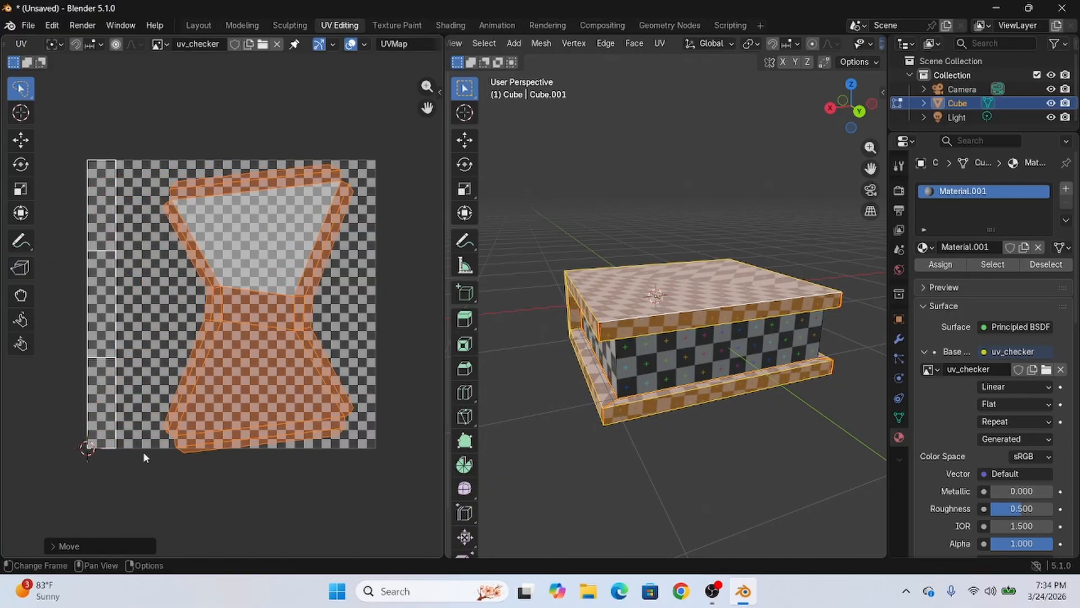
{"action": "key", "text": "u"}
{"action": "left_click", "coordinate": [219, 296]}
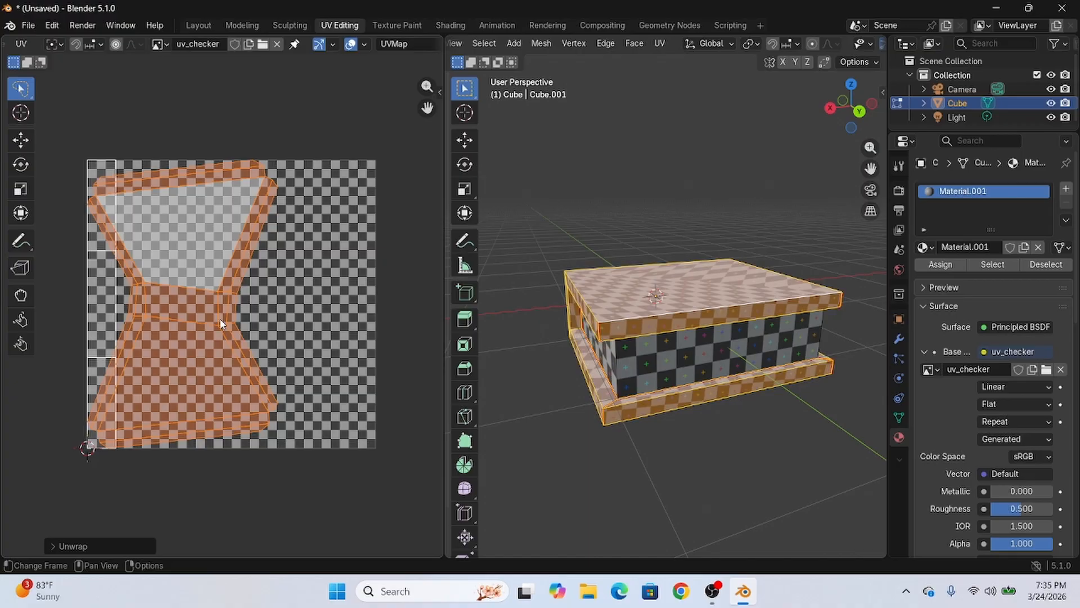
{"action": "left_click", "coordinate": [54, 545]}
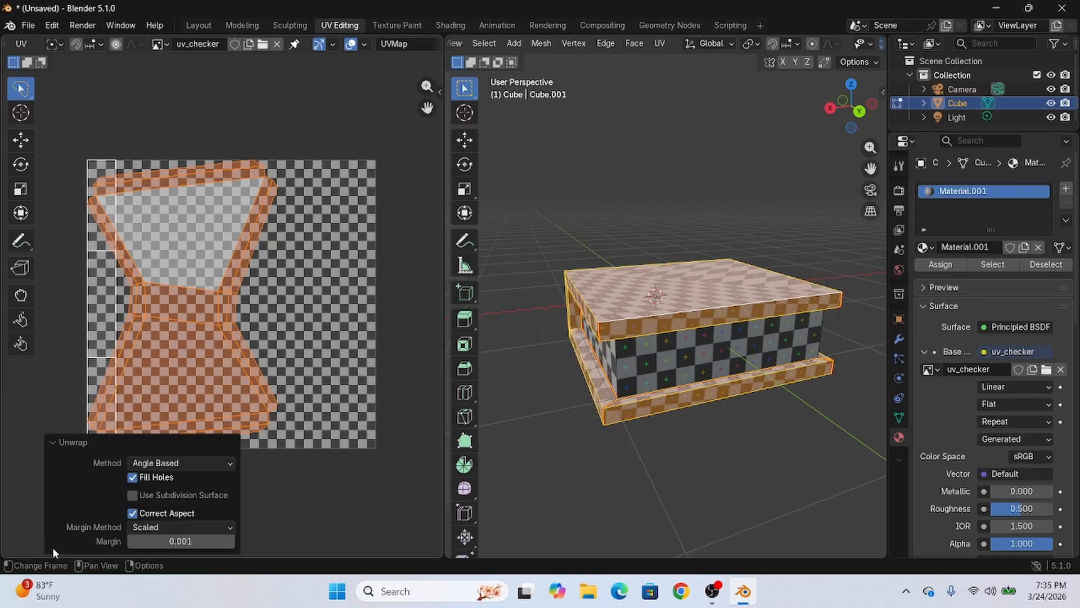
{"action": "left_click", "coordinate": [181, 465]}
{"action": "left_click", "coordinate": [201, 493]}
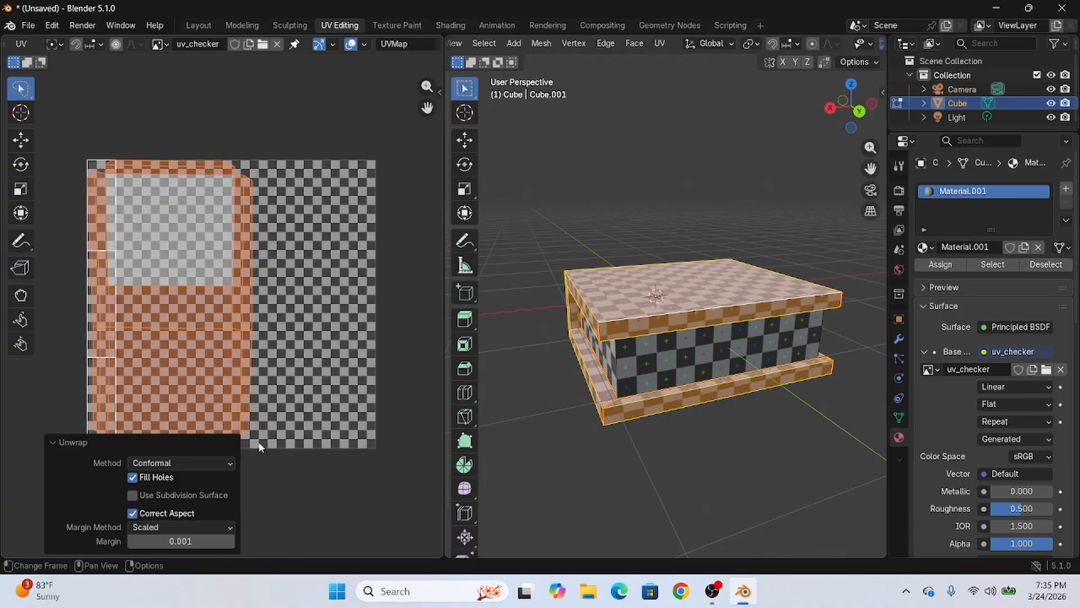
Step: Move the cover UV island about 0.104 m along X, clear of the narrow wall island, and deselect it
{"action": "left_click", "coordinate": [361, 478]}
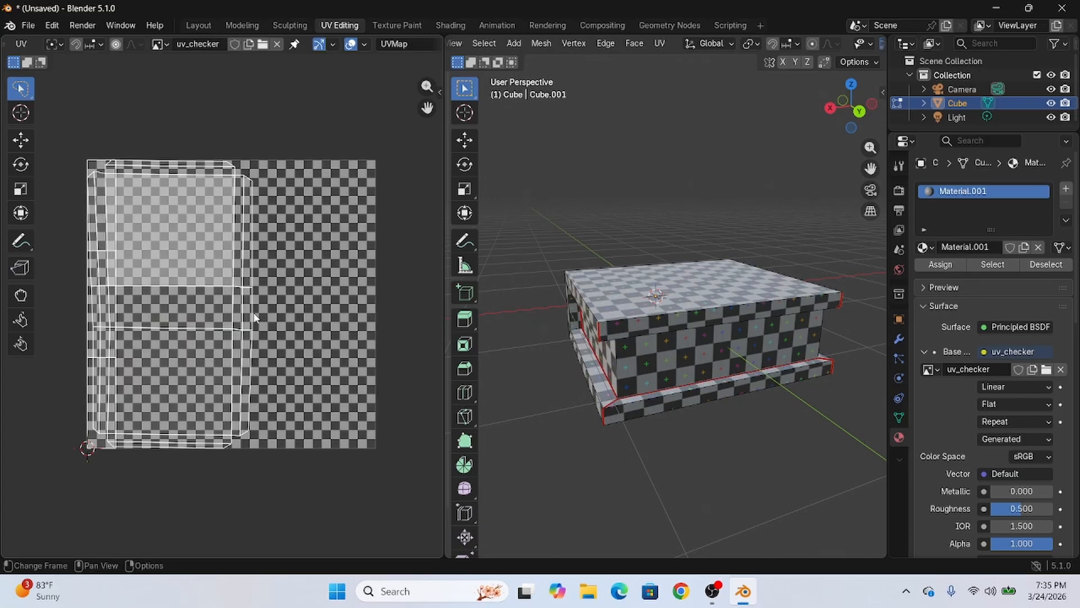
{"action": "key", "text": "l"}
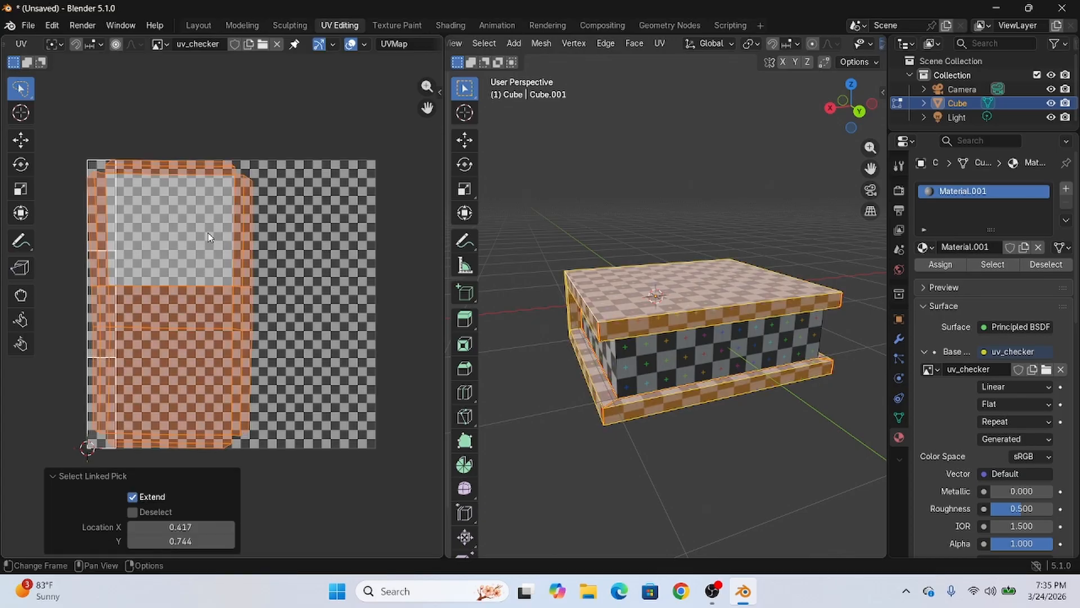
{"action": "left_click", "coordinate": [28, 140]}
{"action": "left_click_drag", "start_coordinate": [228, 306], "coordinate": [260, 297]}
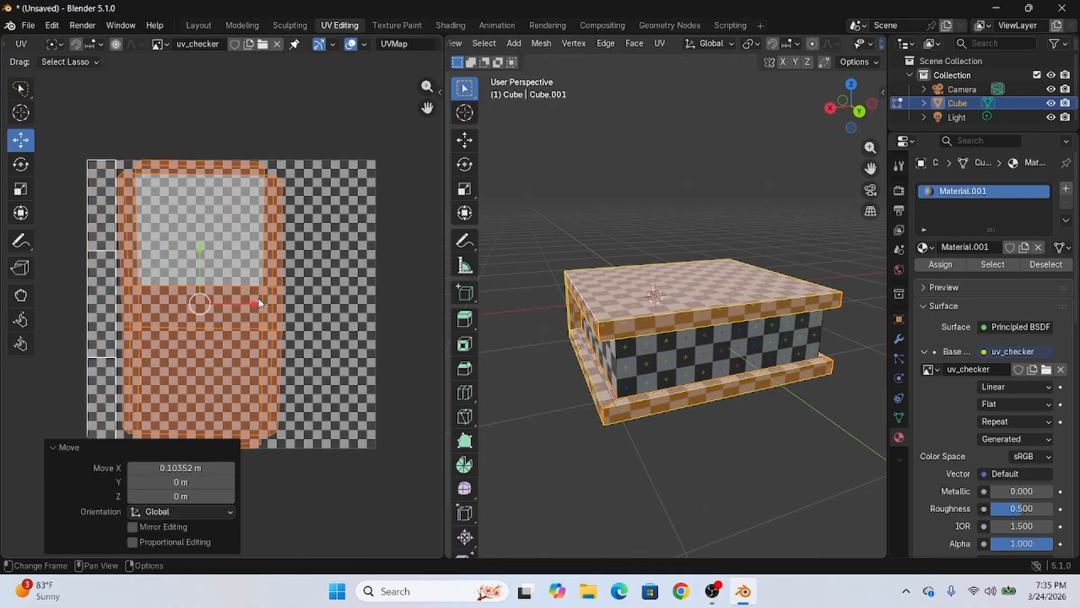
{"action": "left_click", "coordinate": [397, 343]}
Step: Turn on the UV Stretch overlay in Angle mode for the whole UV layout and clear the selection
{"action": "middle_click_drag", "start_coordinate": [677, 445], "coordinate": [499, 408]}
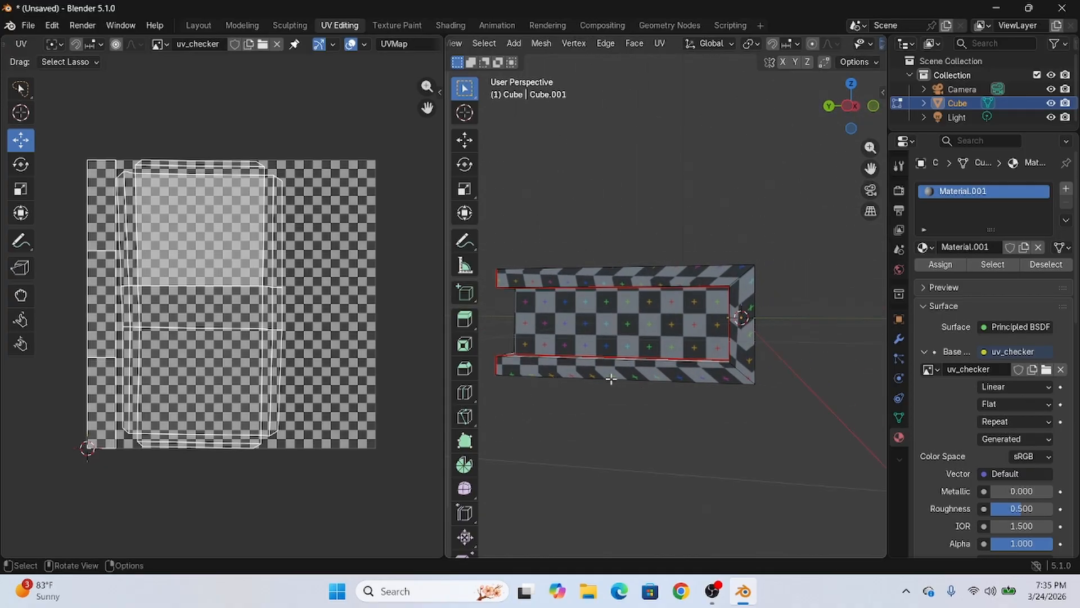
{"action": "middle_click_drag", "start_coordinate": [576, 465], "coordinate": [689, 437]}
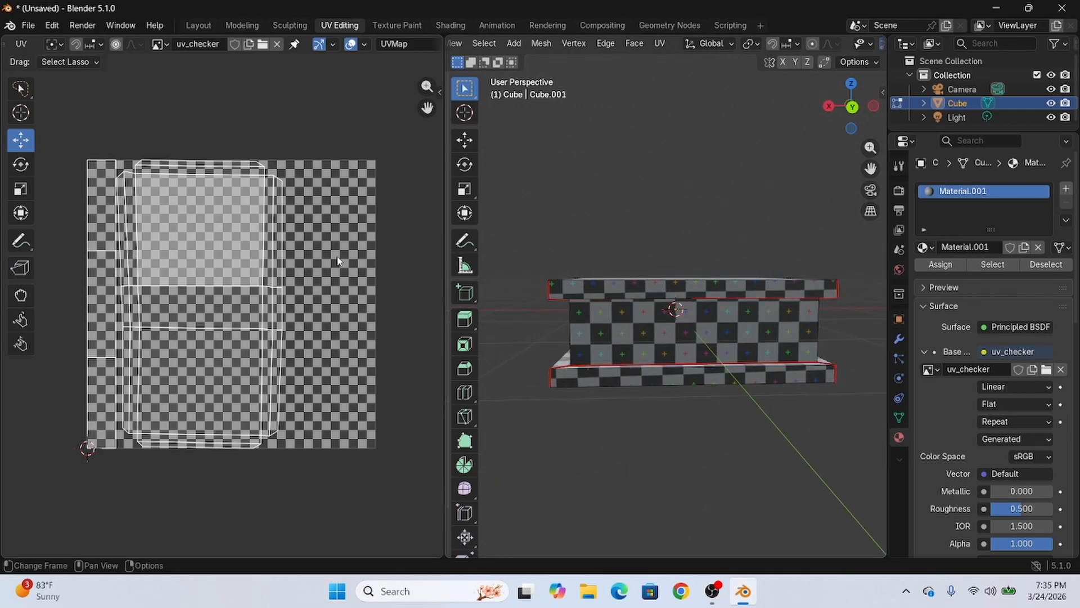
{"action": "middle_click_drag", "start_coordinate": [600, 294], "coordinate": [680, 298]}
{"action": "left_click_drag", "start_coordinate": [62, 131], "coordinate": [214, 346]}
{"action": "left_click", "coordinate": [275, 121]}
{"action": "key", "text": "a"}
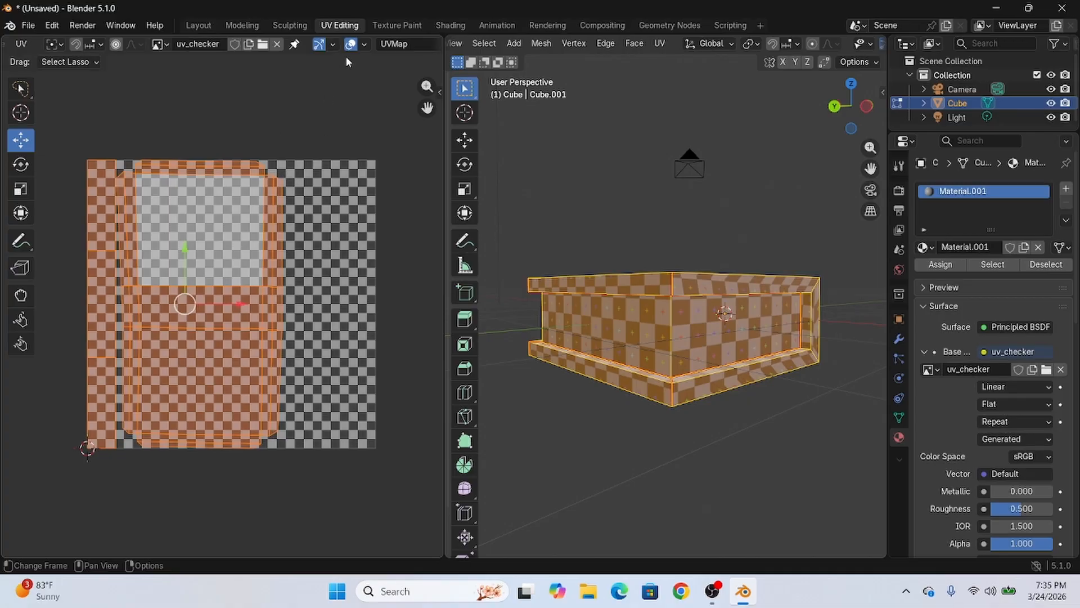
{"action": "left_click", "coordinate": [363, 45]}
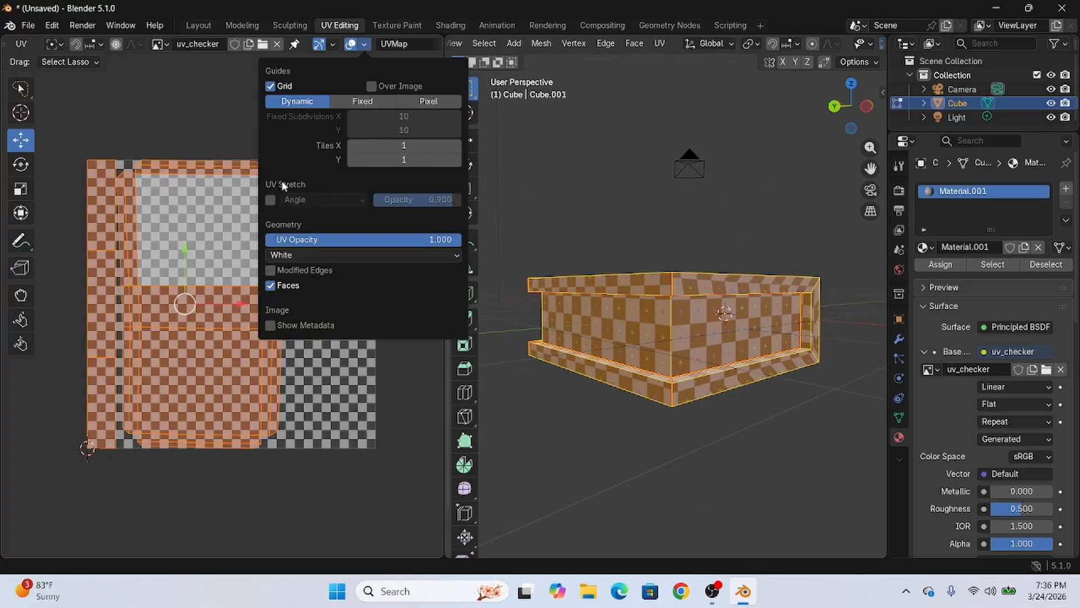
{"action": "left_click", "coordinate": [270, 200]}
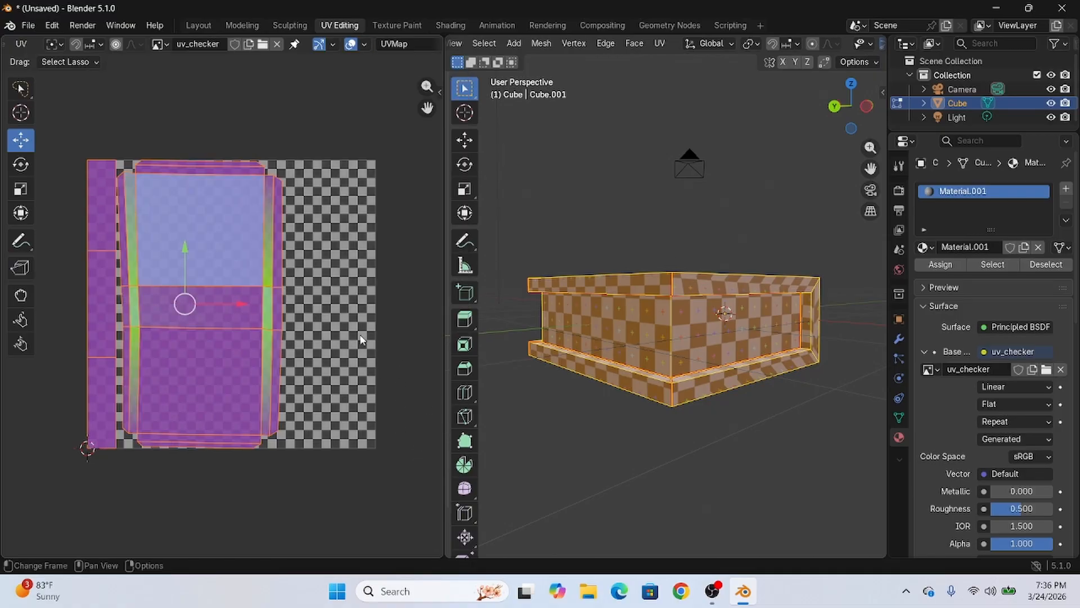
{"action": "left_click", "coordinate": [359, 304]}
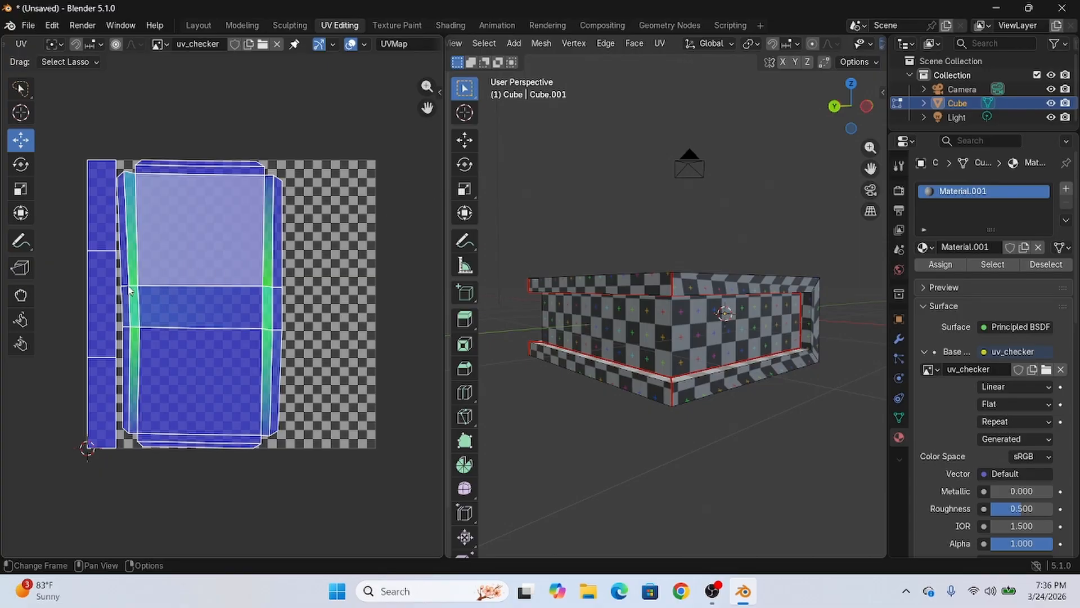
Step: Select the stretched strip faces beside the spine in the UV layout and locate them on the model
{"action": "right_click", "coordinate": [274, 308]}
{"action": "left_click", "coordinate": [275, 308]}
{"action": "middle_click_drag", "start_coordinate": [656, 349], "coordinate": [808, 323]}
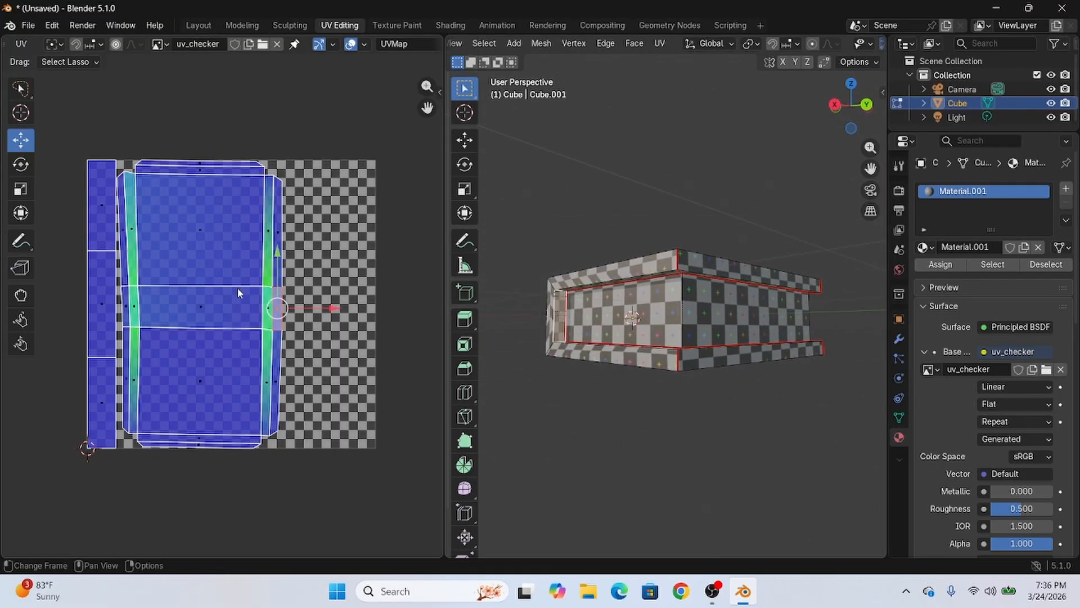
{"action": "middle_click_drag", "start_coordinate": [685, 386], "coordinate": [755, 402]}
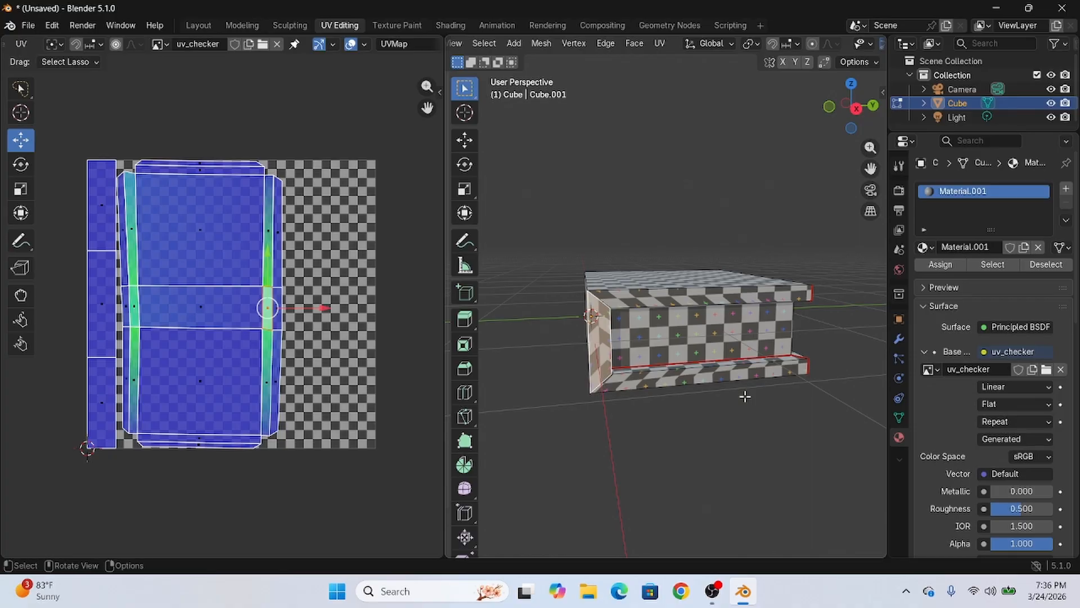
{"action": "middle_click_drag", "start_coordinate": [841, 244], "coordinate": [760, 193]}
{"action": "mouse_move", "coordinate": [707, 234]}
{"action": "middle_mouse_down"}
{"action": "mouse_move", "coordinate": [728, 171]}
{"action": "mouse_move", "coordinate": [646, 205]}
{"action": "mouse_move", "coordinate": [700, 207]}
{"action": "mouse_move", "coordinate": [674, 271]}
{"action": "mouse_move", "coordinate": [732, 261]}
{"action": "mouse_move", "coordinate": [715, 249]}
{"action": "middle_mouse_up"}
Step: Mark seams on the short diagonal corner edges at both ends of the spine, where it meets the two covers
{"action": "right_click", "coordinate": [650, 249]}
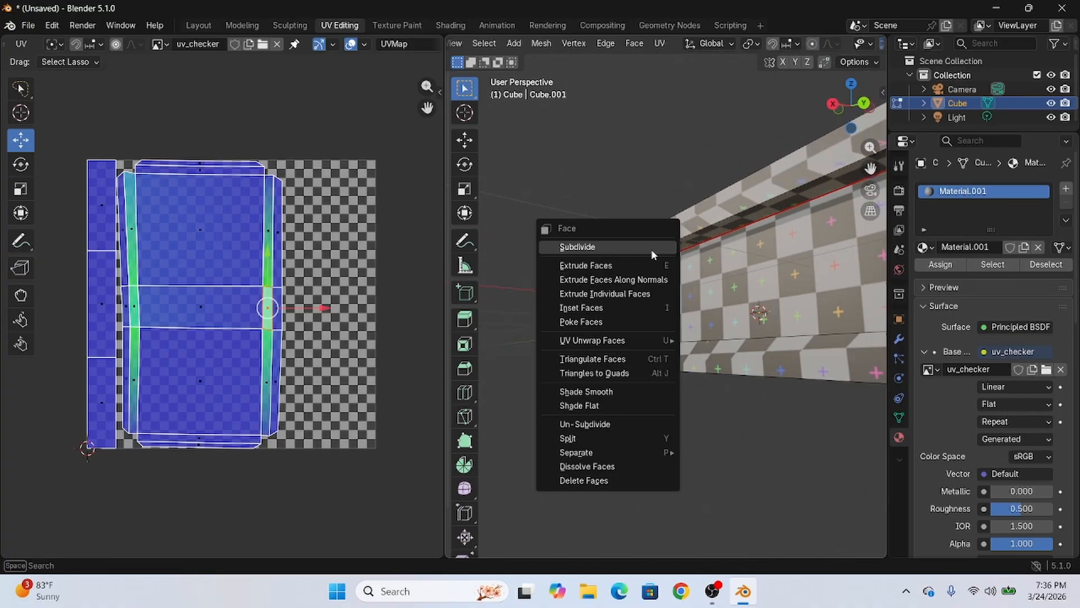
{"action": "left_click", "coordinate": [657, 253]}
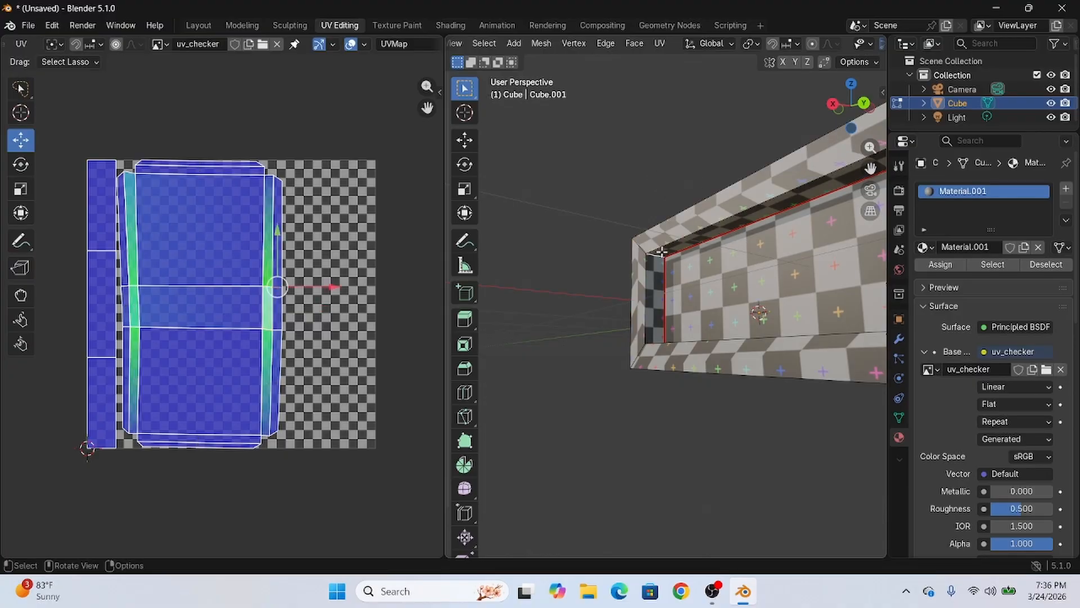
{"action": "left_click", "coordinate": [657, 361], "text": "shift"}
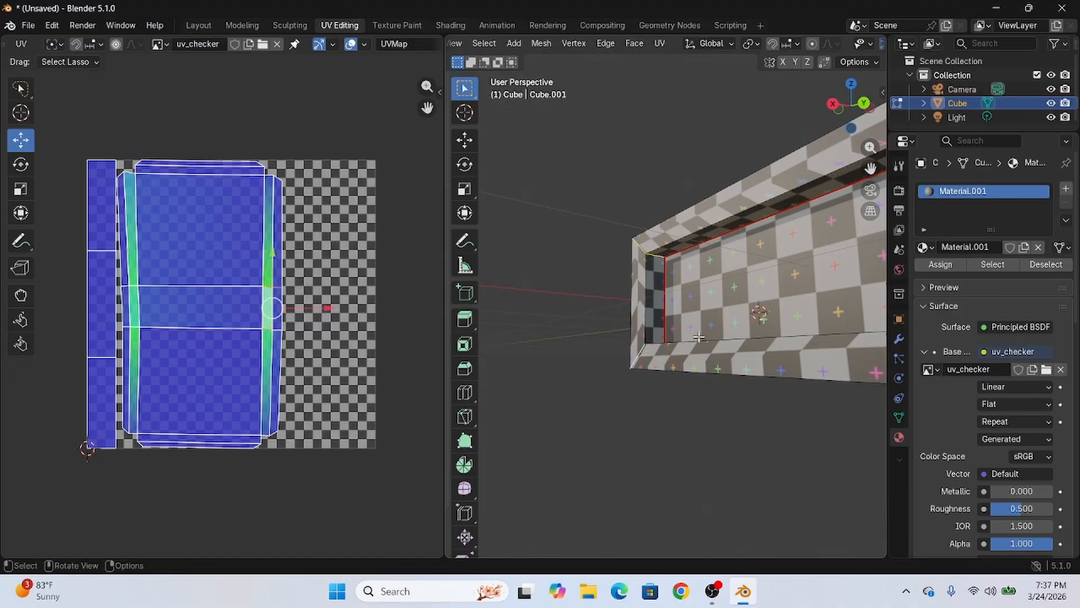
{"action": "middle_click_drag", "start_coordinate": [657, 362], "coordinate": [656, 343]}
{"action": "scroll", "coordinate": [731, 349], "scroll_direction": "down", "scroll_amount": 5}
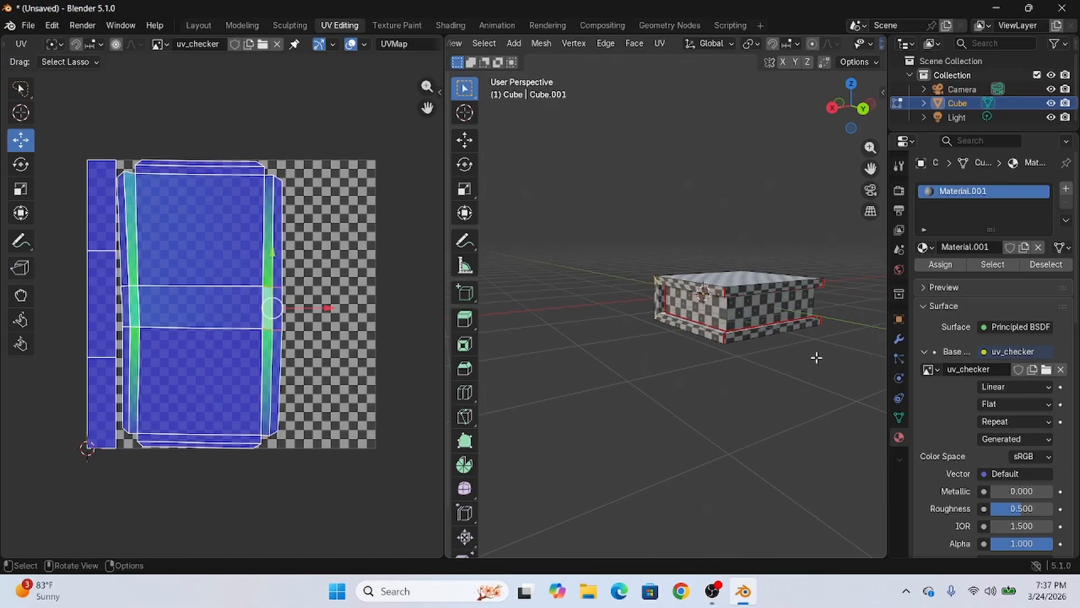
{"action": "middle_click_drag", "start_coordinate": [732, 349], "coordinate": [722, 352]}
{"action": "scroll", "coordinate": [722, 352], "scroll_direction": "up", "scroll_amount": 4}
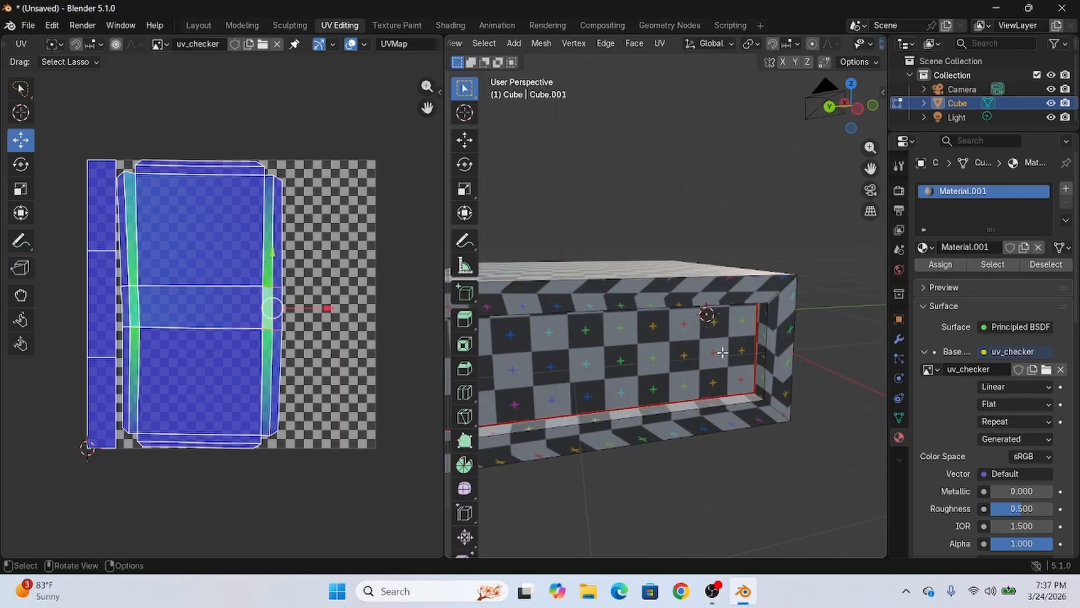
{"action": "left_click", "coordinate": [757, 397], "text": "alt+shift"}
{"action": "middle_click_drag", "start_coordinate": [866, 351], "coordinate": [790, 213]}
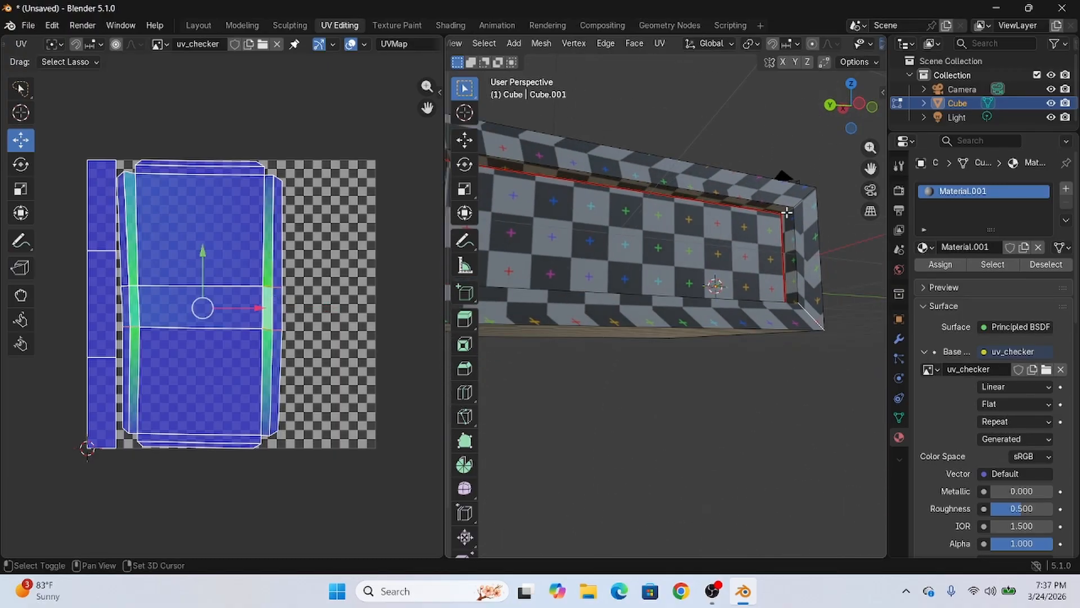
{"action": "scroll", "coordinate": [686, 315], "scroll_direction": "down", "scroll_amount": 3}
{"action": "middle_click_drag", "start_coordinate": [687, 315], "coordinate": [698, 388]}
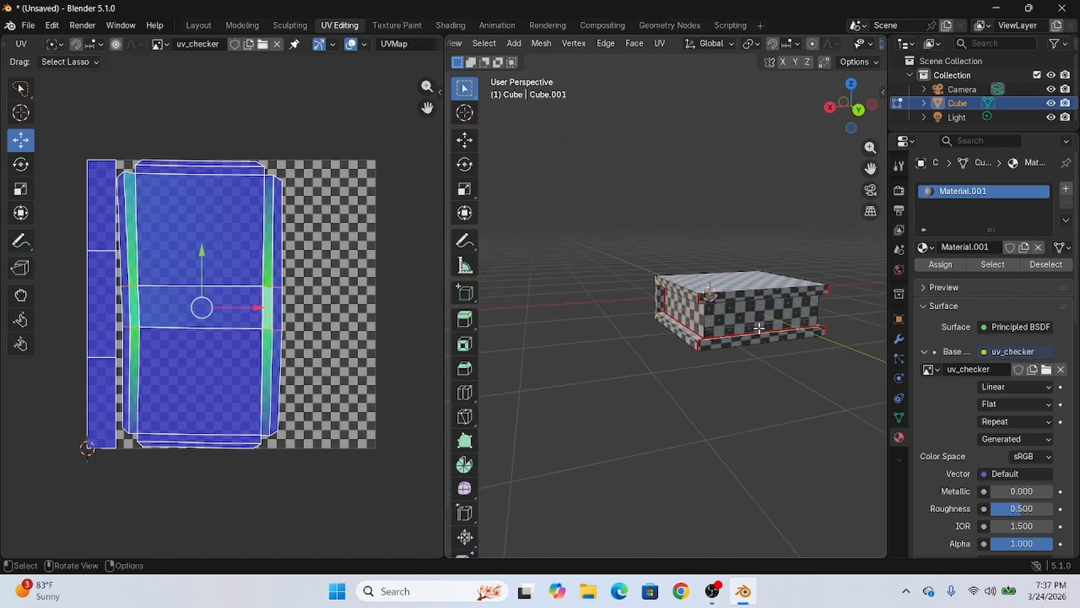
{"action": "key", "text": "ctrl+e"}
{"action": "left_click", "coordinate": [698, 388]}
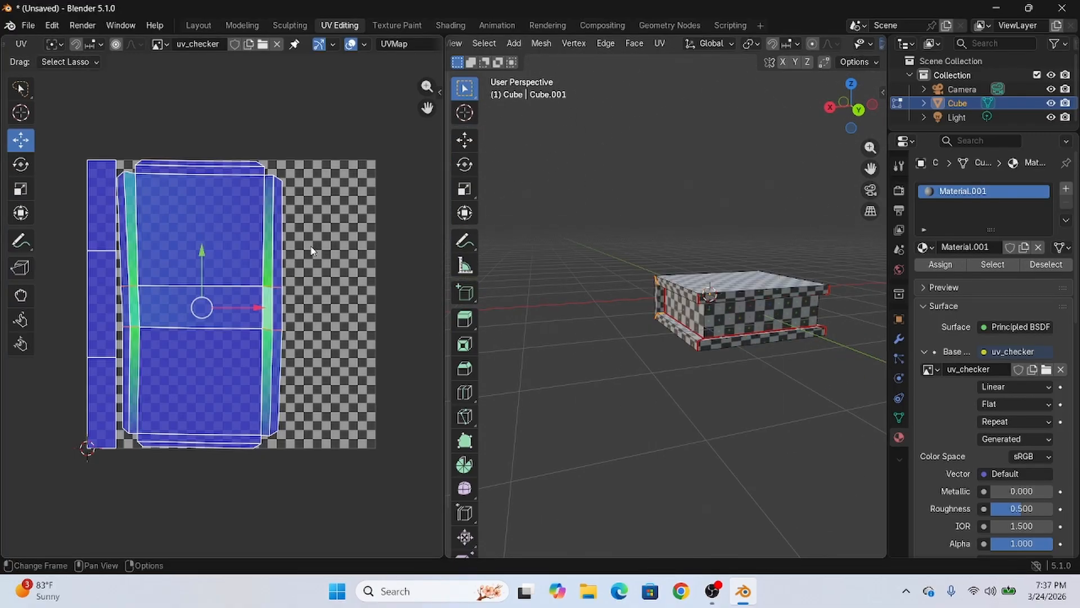
Step: Unwrap the whole cover UV island with the Conformal method and move it about 0.111 m along X, clear of the narrow island
{"action": "key", "text": "l"}
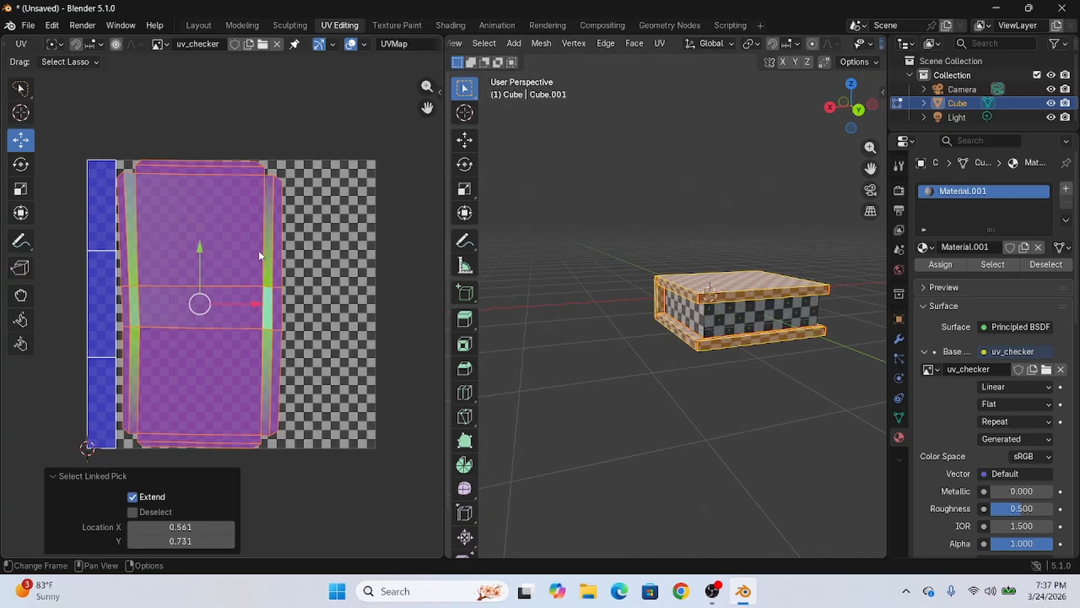
{"action": "key", "text": "u"}
{"action": "left_click", "coordinate": [258, 250]}
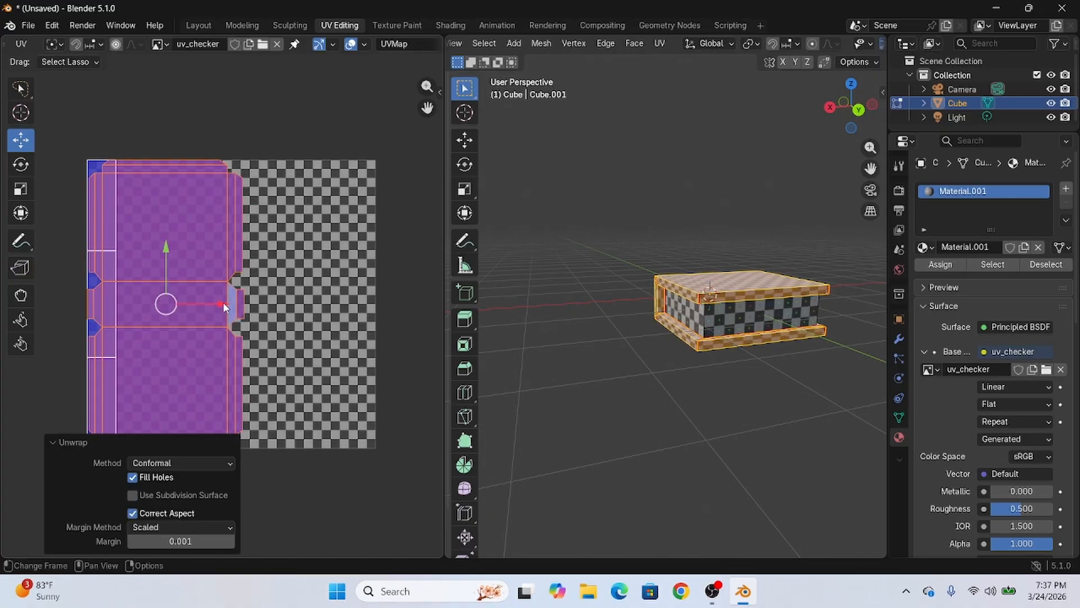
{"action": "left_click_drag", "start_coordinate": [222, 302], "coordinate": [259, 309]}
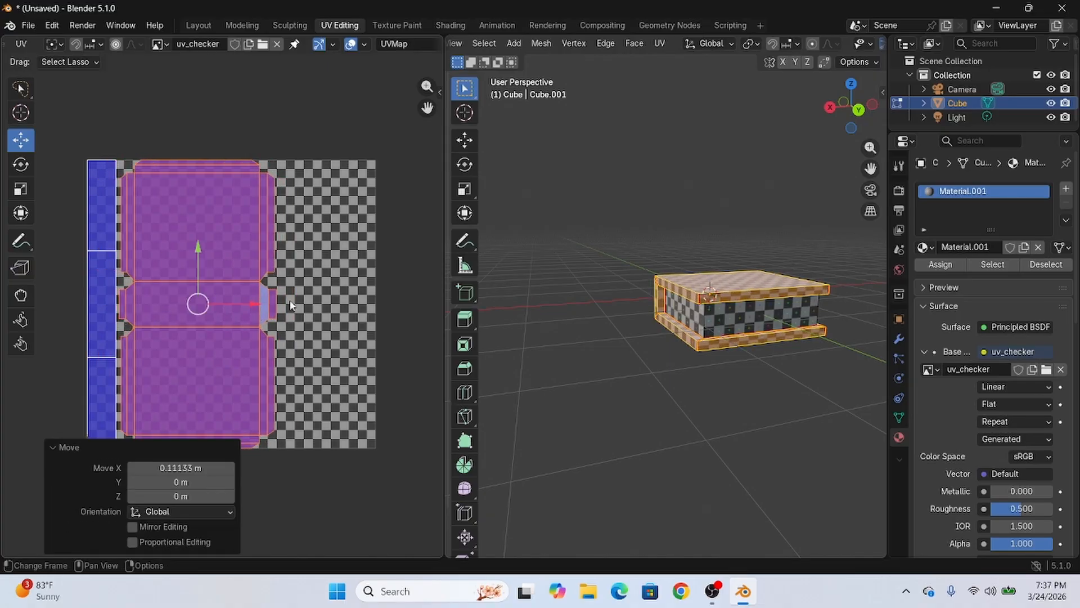
{"action": "left_click", "coordinate": [290, 304]}
Step: Examine the checker pattern on the covers, spine and page block of the model from all sides
{"action": "scroll", "coordinate": [746, 365], "scroll_direction": "up", "scroll_amount": 2}
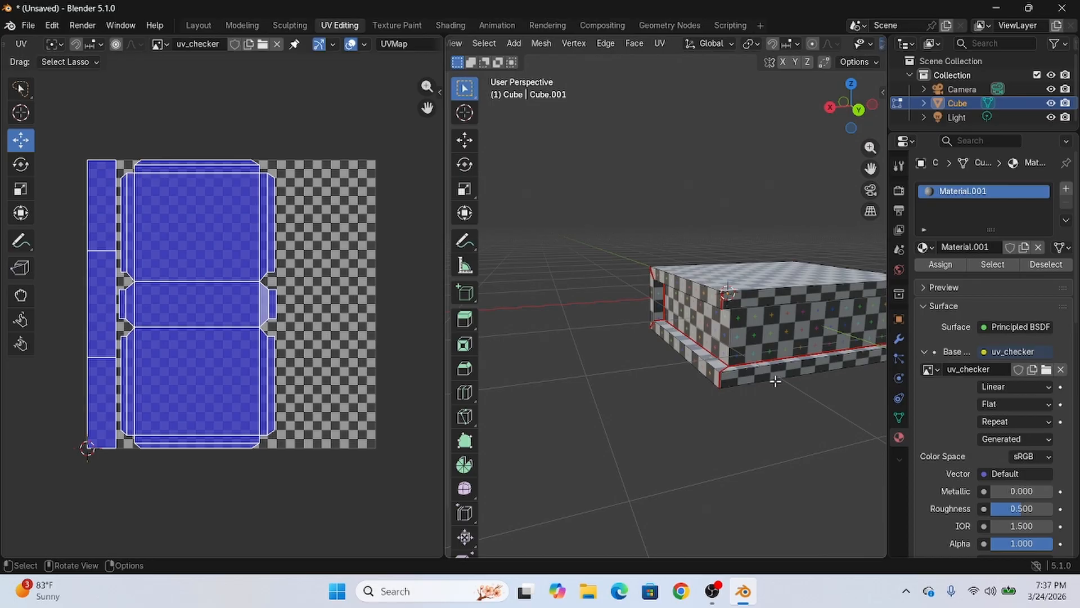
{"action": "middle_click_drag", "start_coordinate": [768, 402], "coordinate": [620, 350]}
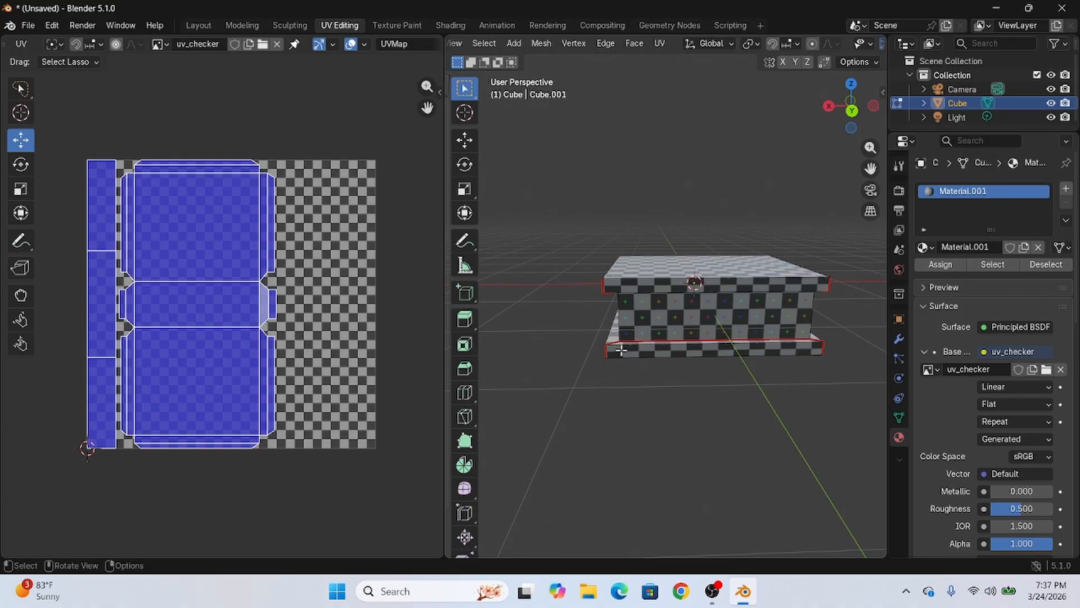
{"action": "middle_click_drag", "start_coordinate": [692, 296], "coordinate": [707, 429]}
{"action": "middle_click_drag", "start_coordinate": [785, 341], "coordinate": [872, 357]}
{"action": "scroll", "coordinate": [872, 349], "scroll_direction": "up", "scroll_amount": 4}
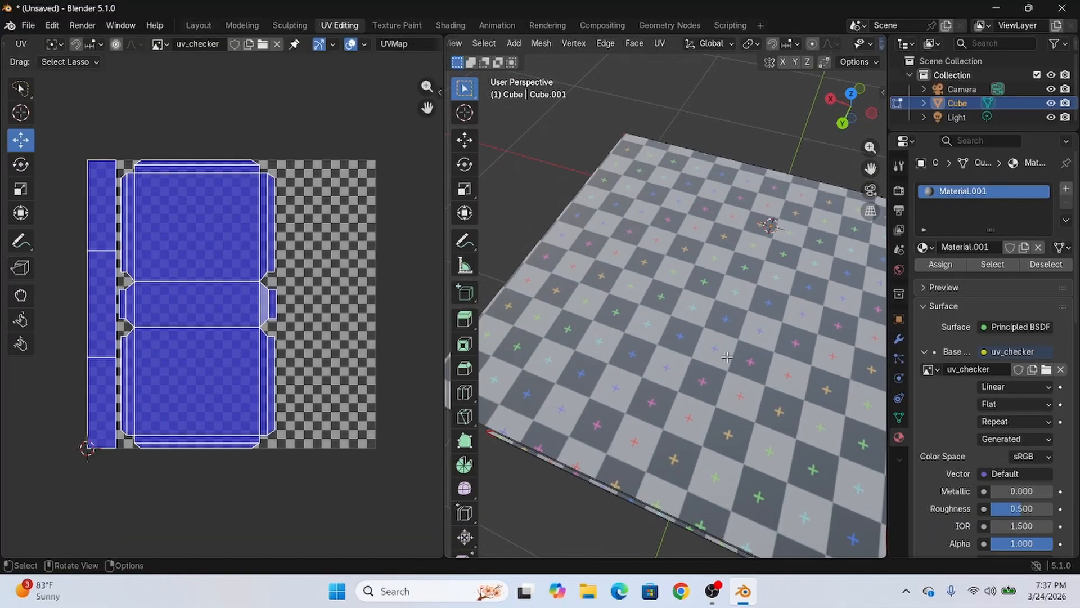
{"action": "scroll", "coordinate": [726, 356], "scroll_direction": "down", "scroll_amount": 2}
{"action": "middle_click_drag", "start_coordinate": [760, 415], "coordinate": [832, 248], "text": "shift"}
{"action": "scroll", "coordinate": [718, 390], "scroll_direction": "down", "scroll_amount": 1}
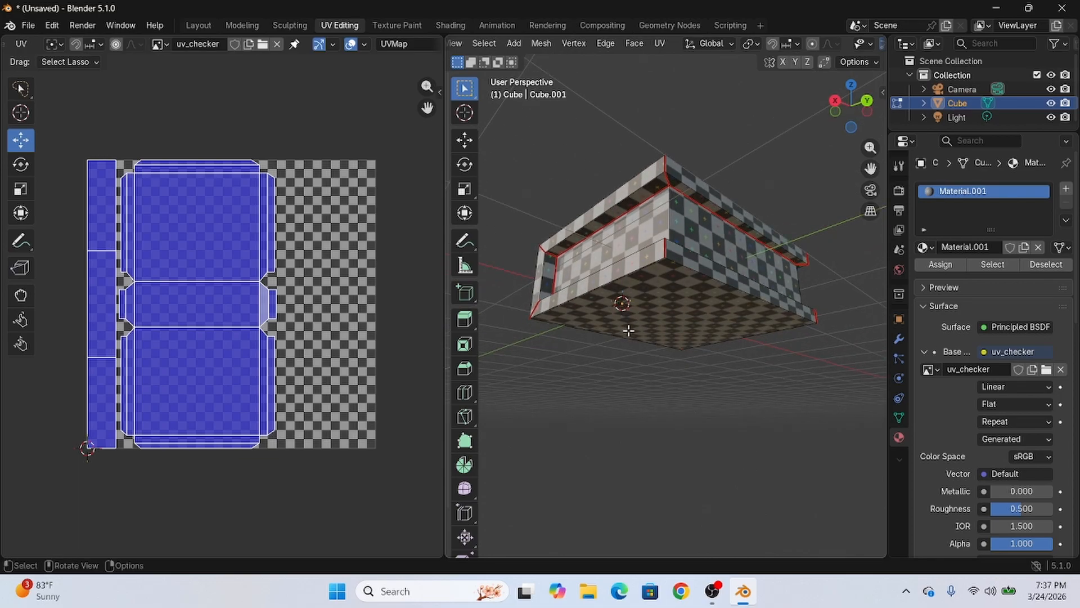
{"action": "middle_click_drag", "start_coordinate": [619, 329], "coordinate": [662, 395]}
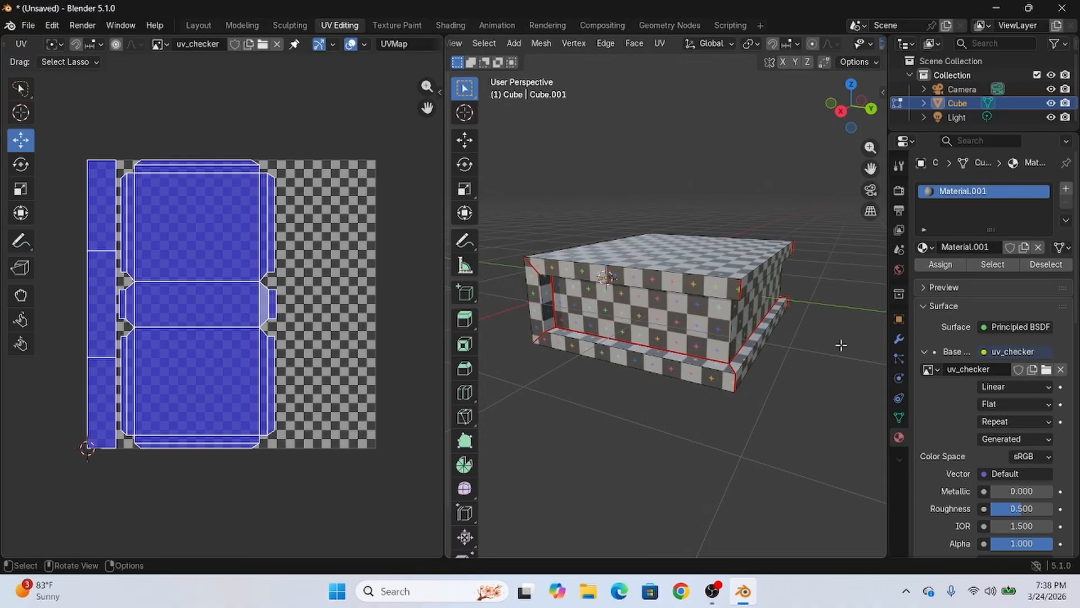
{"action": "middle_click_drag", "start_coordinate": [841, 345], "coordinate": [713, 364]}
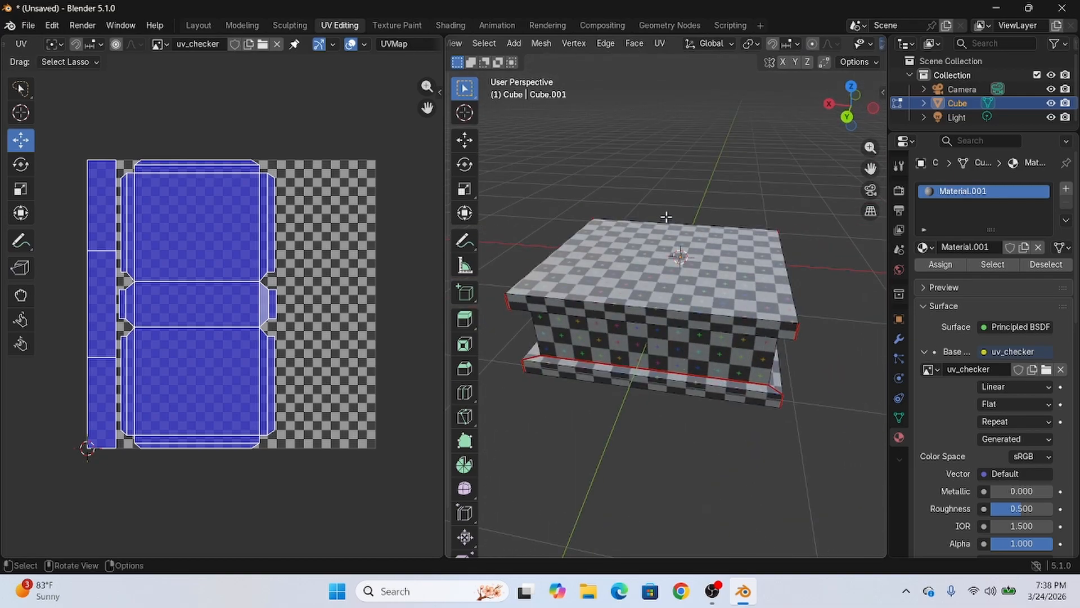
{"action": "middle_click_drag", "start_coordinate": [666, 217], "coordinate": [688, 190]}
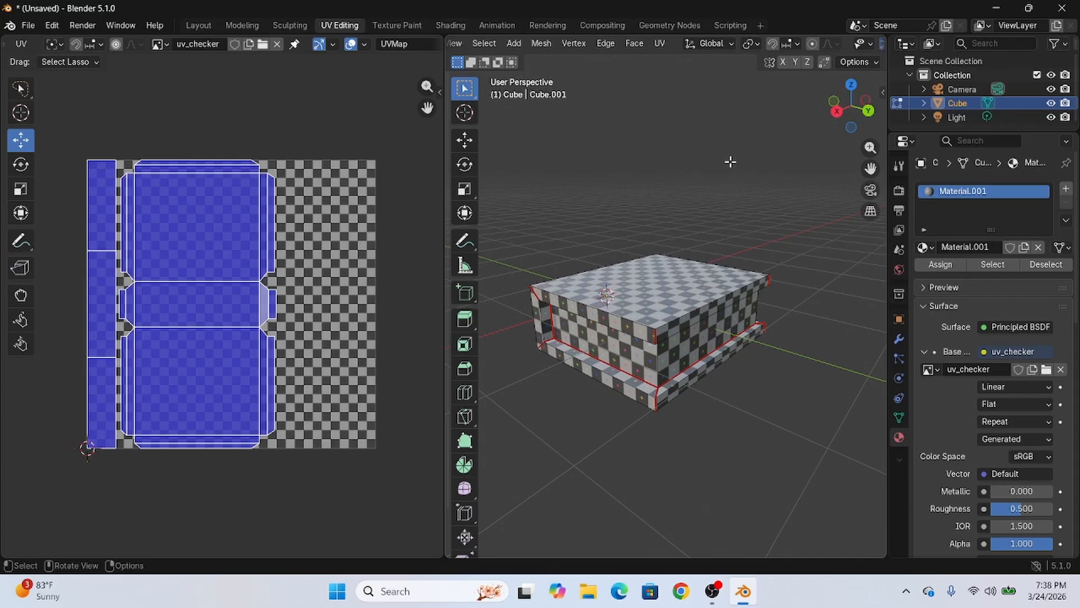
Step: Switch to the Texture Paint workspace with the whole checker image and the book model in view
{"action": "left_click", "coordinate": [417, 26]}
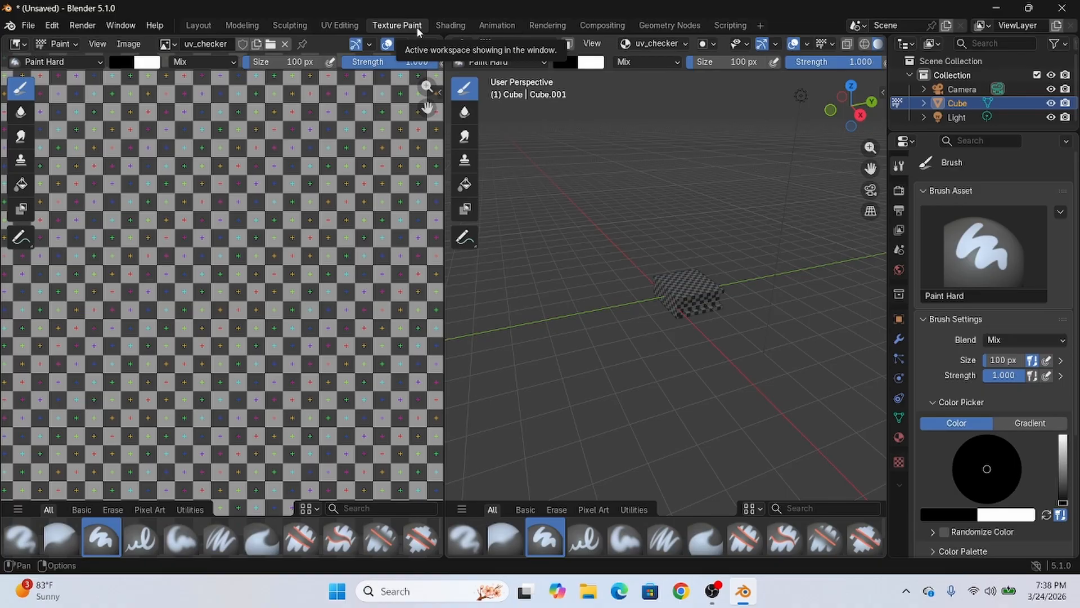
{"action": "scroll", "coordinate": [798, 312], "scroll_direction": "up", "scroll_amount": 3}
{"action": "middle_click_drag", "start_coordinate": [795, 168], "coordinate": [734, 203], "text": "shift"}
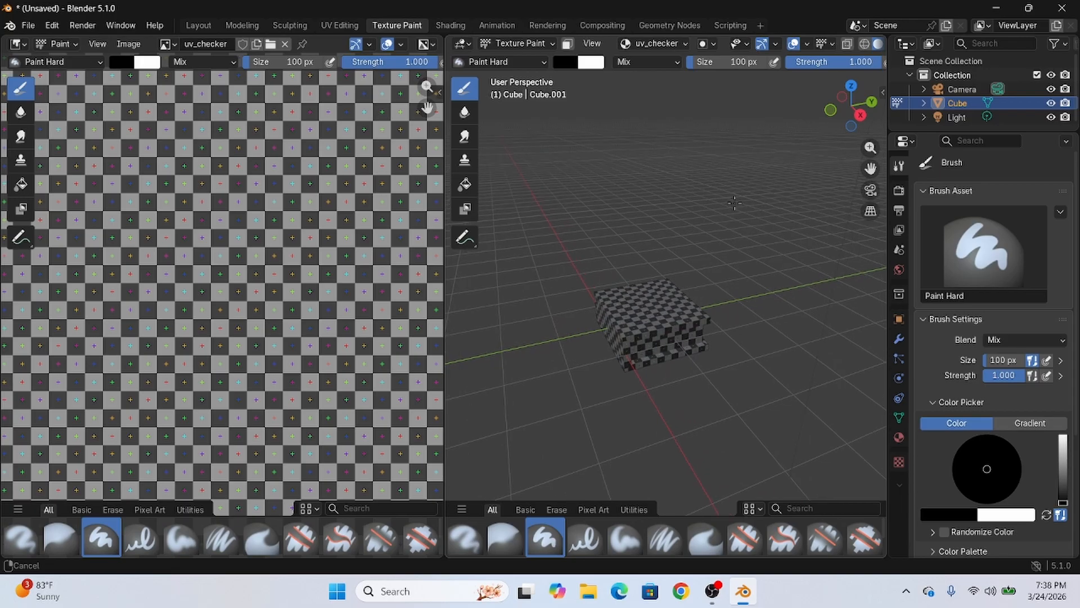
{"action": "scroll", "coordinate": [762, 261], "scroll_direction": "up", "scroll_amount": 3}
{"action": "scroll", "coordinate": [757, 269], "scroll_direction": "down", "scroll_amount": 3}
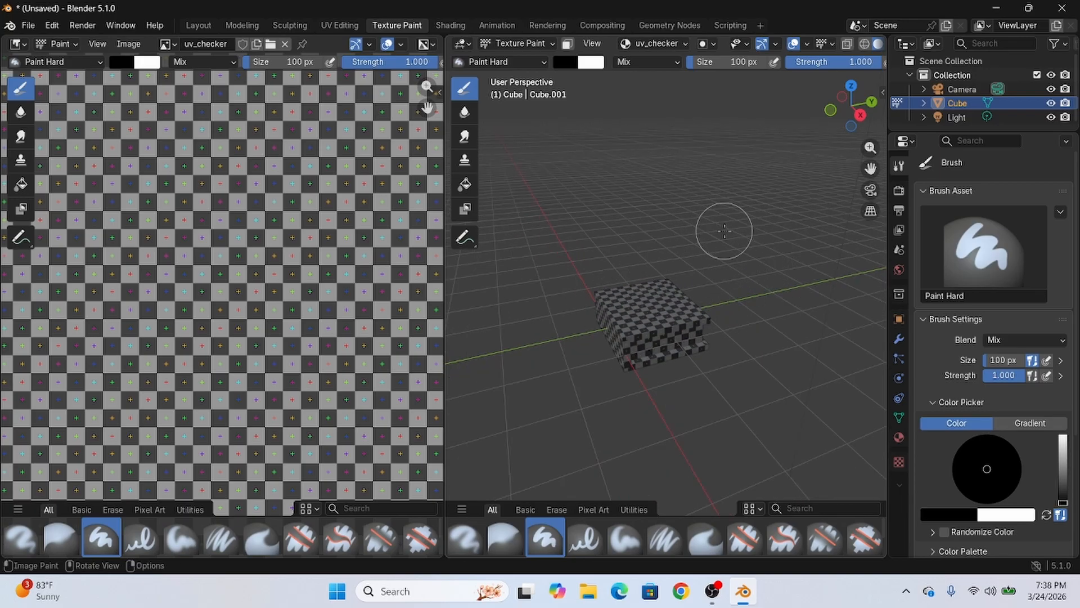
{"action": "scroll", "coordinate": [725, 231], "scroll_direction": "down", "scroll_amount": 2}
{"action": "scroll", "coordinate": [264, 241], "scroll_direction": "down", "scroll_amount": 5}
{"action": "scroll", "coordinate": [365, 242], "scroll_direction": "up", "scroll_amount": 1}
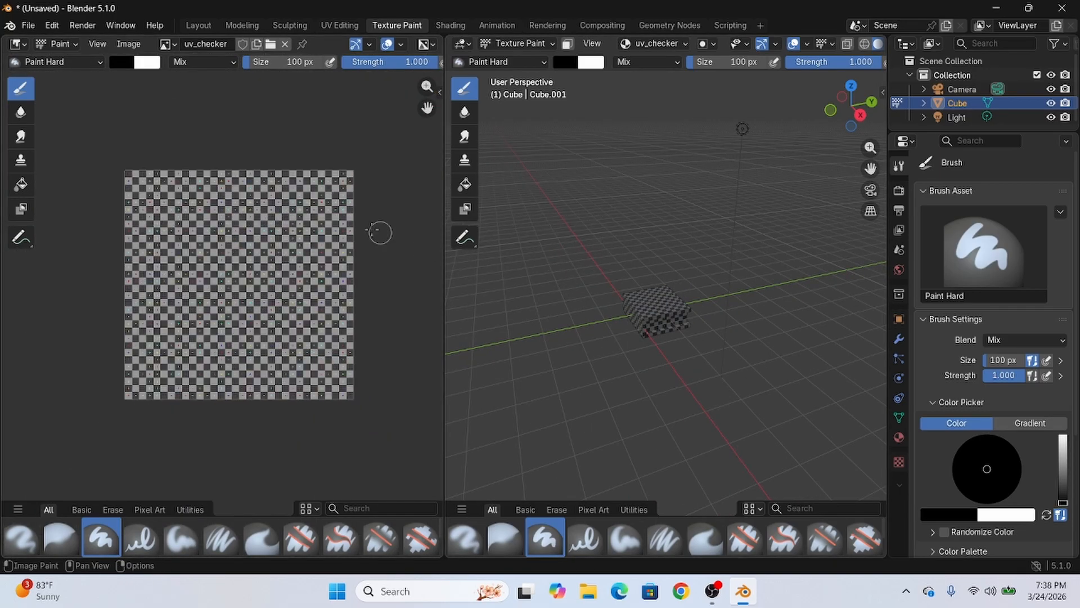
{"action": "scroll", "coordinate": [380, 232], "scroll_direction": "up", "scroll_amount": 1}
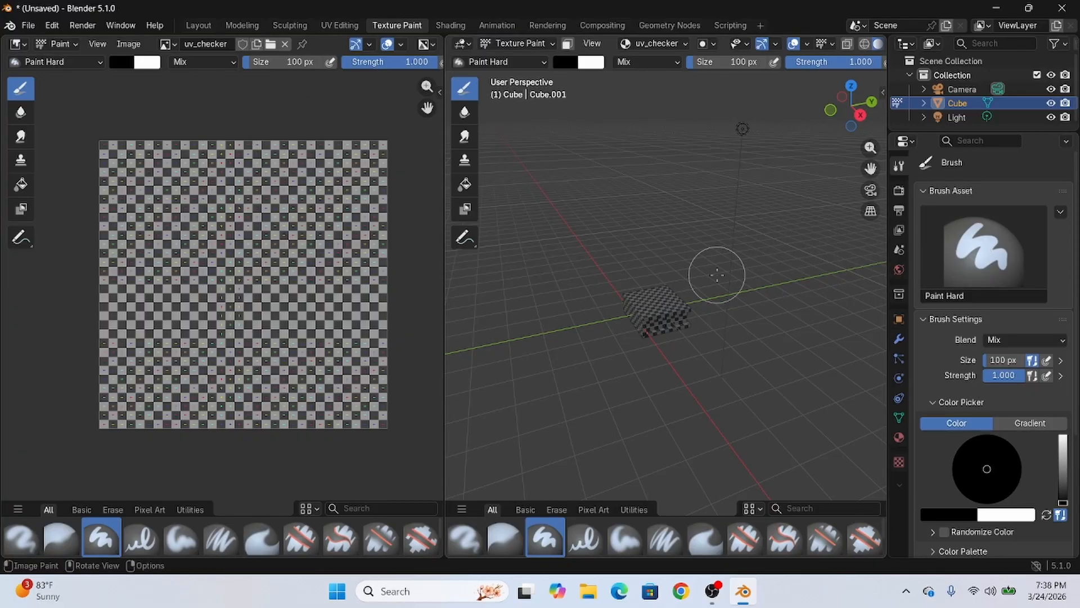
{"action": "scroll", "coordinate": [717, 274], "scroll_direction": "up", "scroll_amount": 5}
{"action": "mouse_move", "coordinate": [728, 265]}
{"action": "middle_mouse_down"}
{"action": "mouse_move", "coordinate": [753, 147]}
{"action": "mouse_move", "coordinate": [701, 137]}
{"action": "mouse_move", "coordinate": [607, 239]}
{"action": "mouse_move", "coordinate": [776, 252]}
{"action": "mouse_move", "coordinate": [730, 292]}
{"action": "middle_mouse_up"}
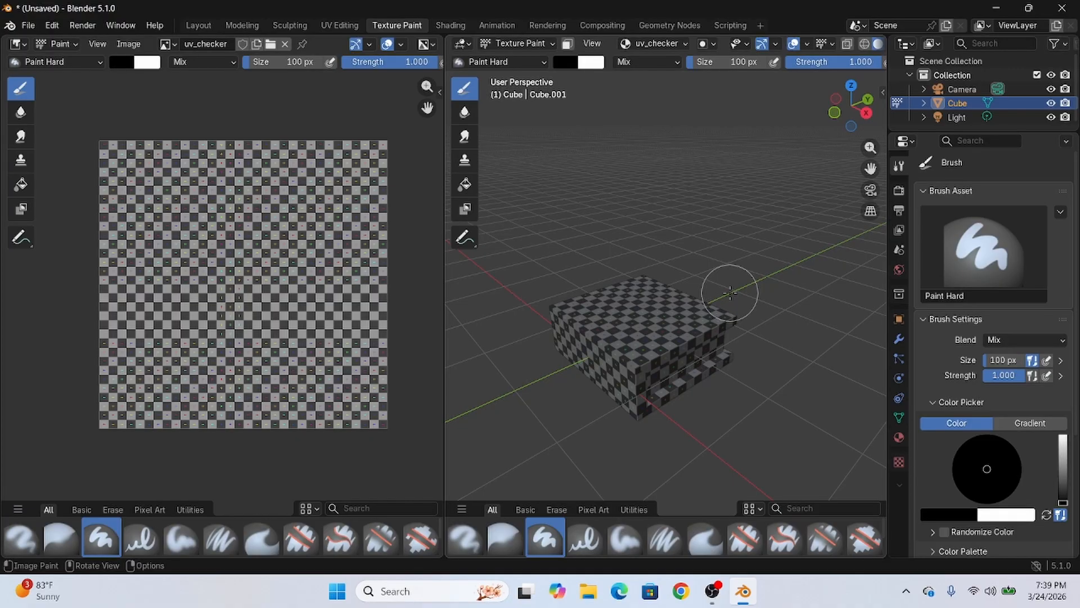
Step: Remove the Material.001 slot from the cube and unlink the uv_checker image from the image editor
{"action": "left_click", "coordinate": [899, 437]}
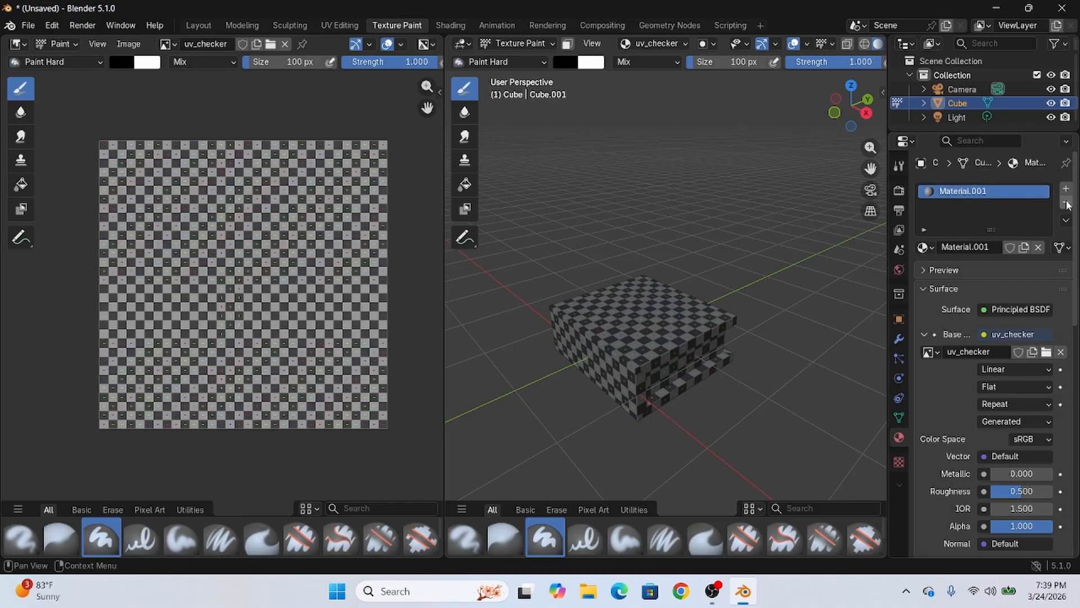
{"action": "left_click", "coordinate": [1066, 202]}
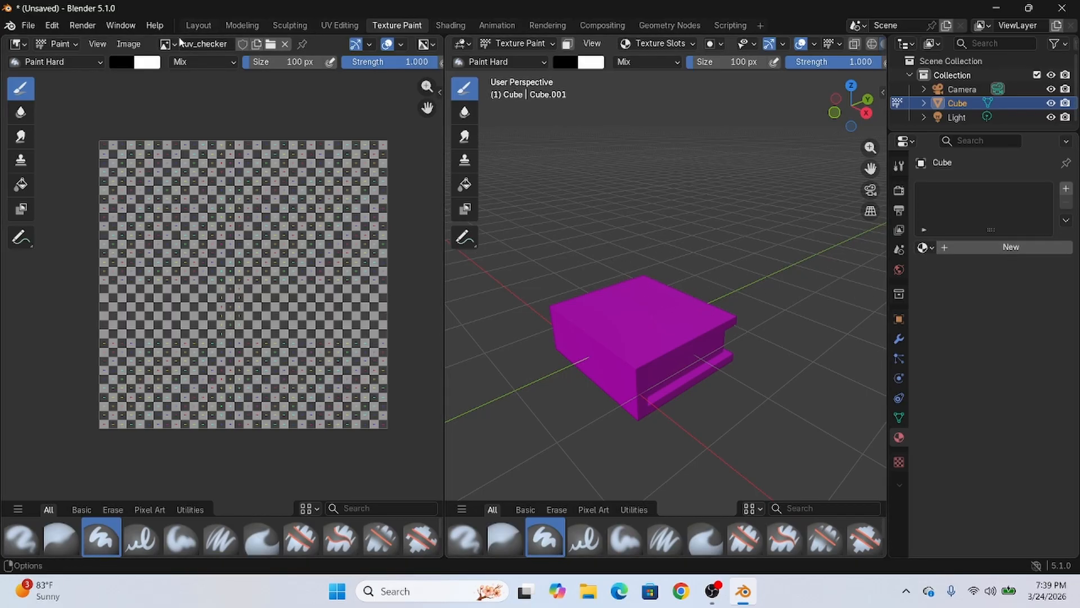
{"action": "left_click", "coordinate": [288, 44]}
{"action": "scroll", "coordinate": [249, 178], "scroll_direction": "up", "scroll_amount": 4}
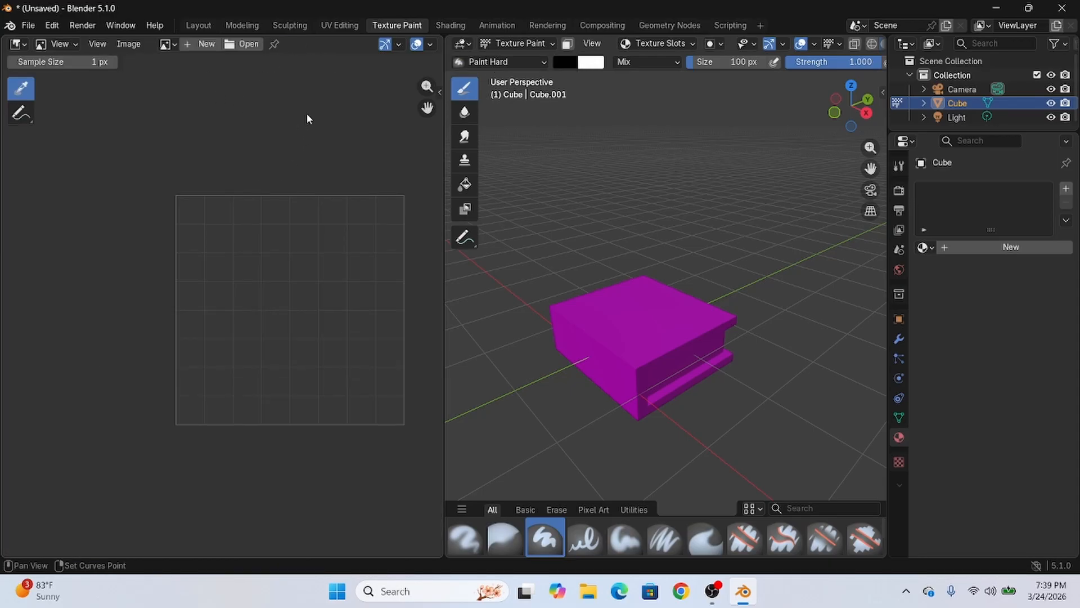
Step: Create a new 1024 × 1024 px image named color with generated type Blank and the blue-violet fill #36169BFF
{"action": "left_click", "coordinate": [186, 45]}
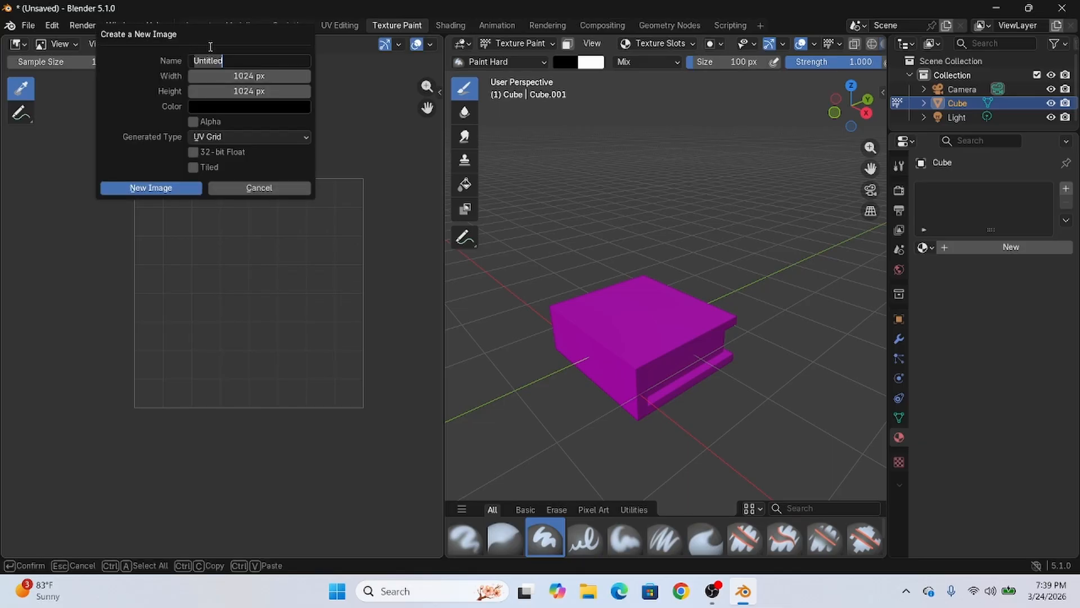
{"action": "type", "text": "b"}
{"action": "key", "text": "Return"}
{"action": "left_click", "coordinate": [222, 136]}
{"action": "left_click", "coordinate": [223, 152]}
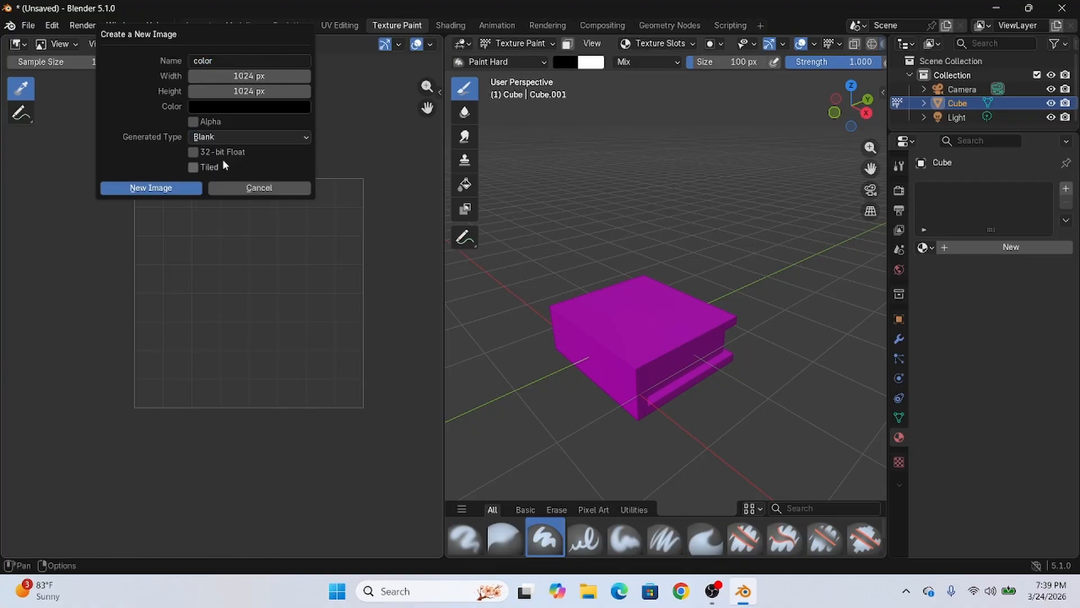
{"action": "left_click", "coordinate": [223, 107]}
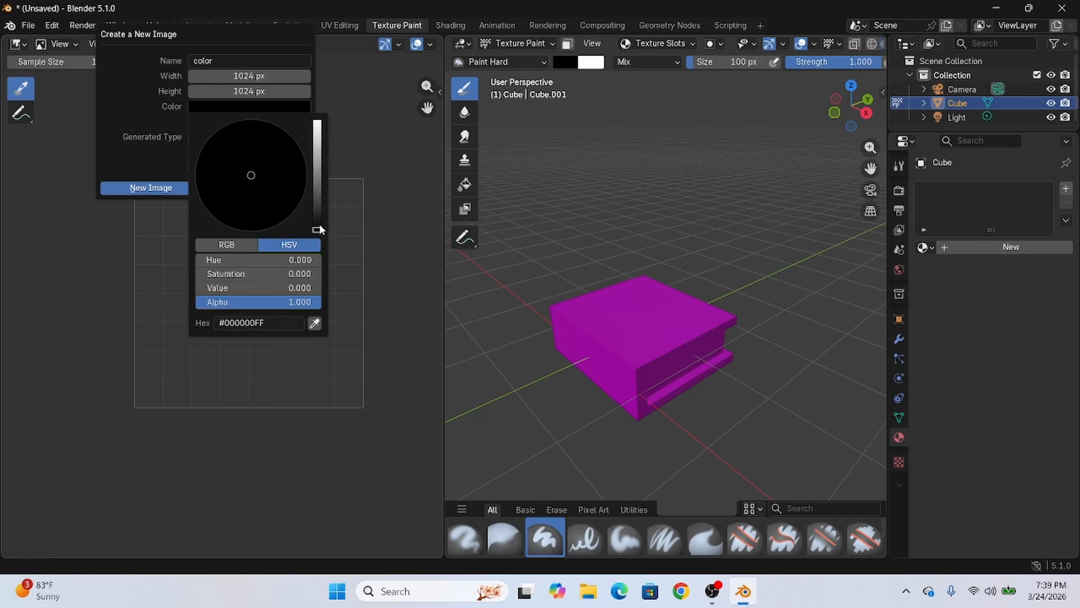
{"action": "left_click_drag", "start_coordinate": [319, 225], "coordinate": [297, 163]}
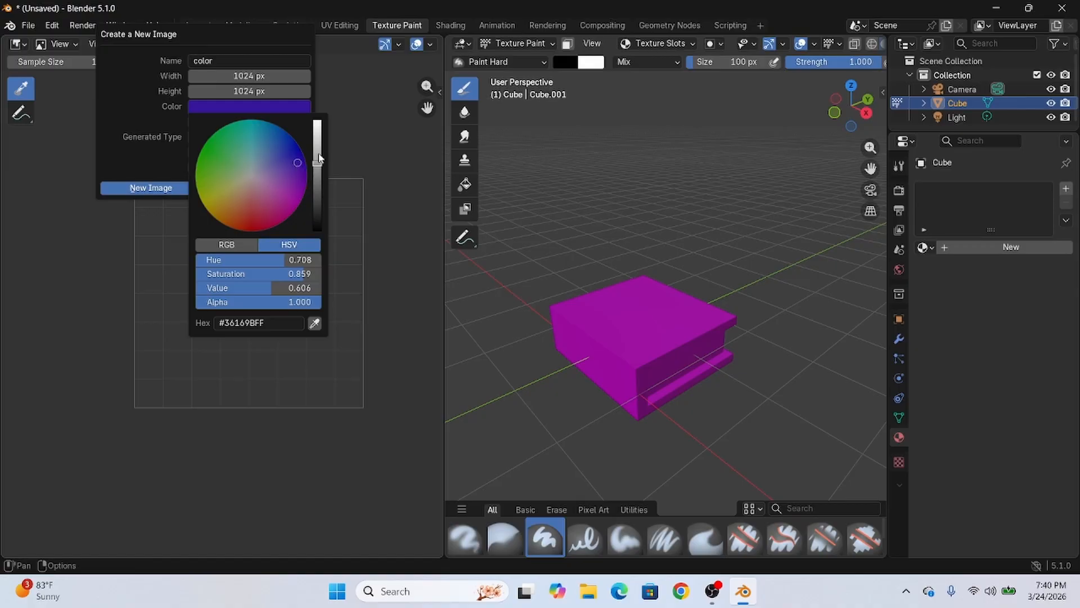
{"action": "left_click", "coordinate": [151, 188]}
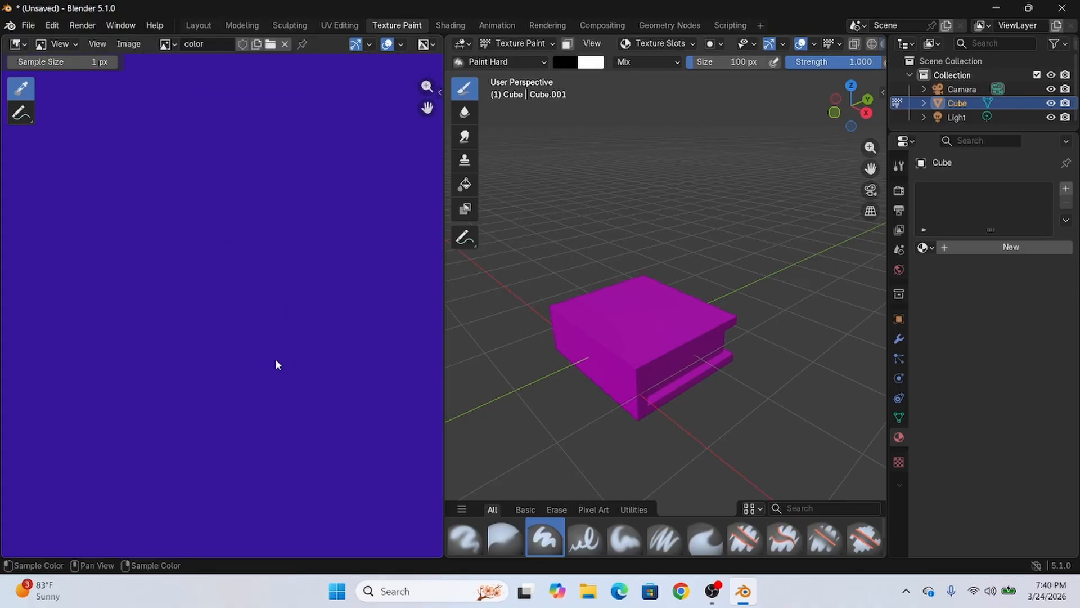
{"action": "scroll", "coordinate": [275, 359], "scroll_direction": "down", "scroll_amount": 3}
{"action": "mouse_move", "coordinate": [368, 157]}
{"action": "middle_mouse_down"}
{"action": "mouse_move", "coordinate": [362, 178]}
{"action": "mouse_move", "coordinate": [382, 151]}
{"action": "middle_mouse_up"}
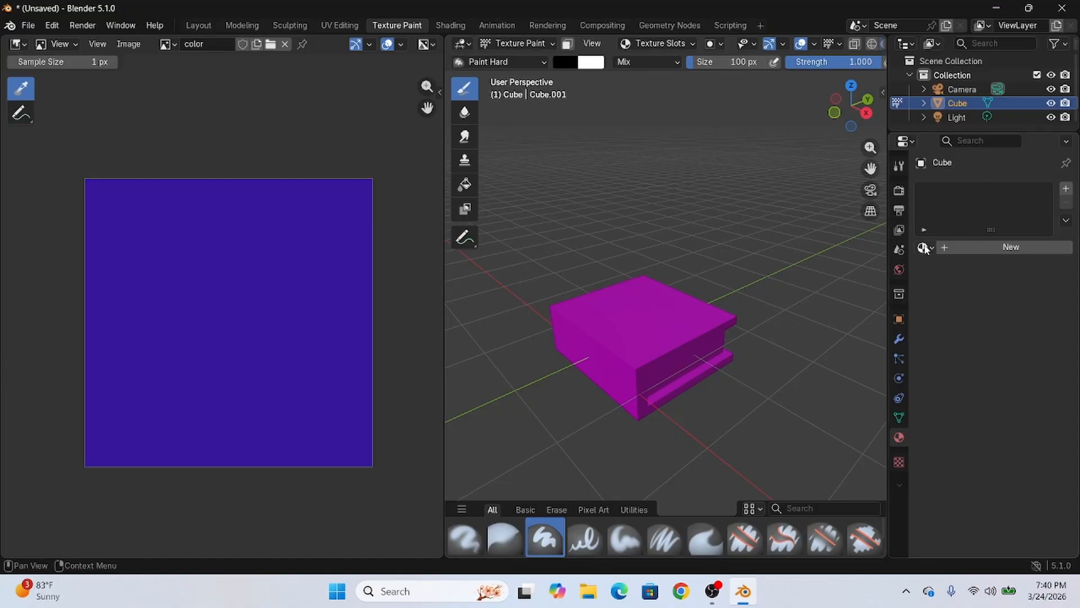
Step: Give the cube a new material whose base color is an Image Texture using the color image
{"action": "left_click", "coordinate": [947, 247]}
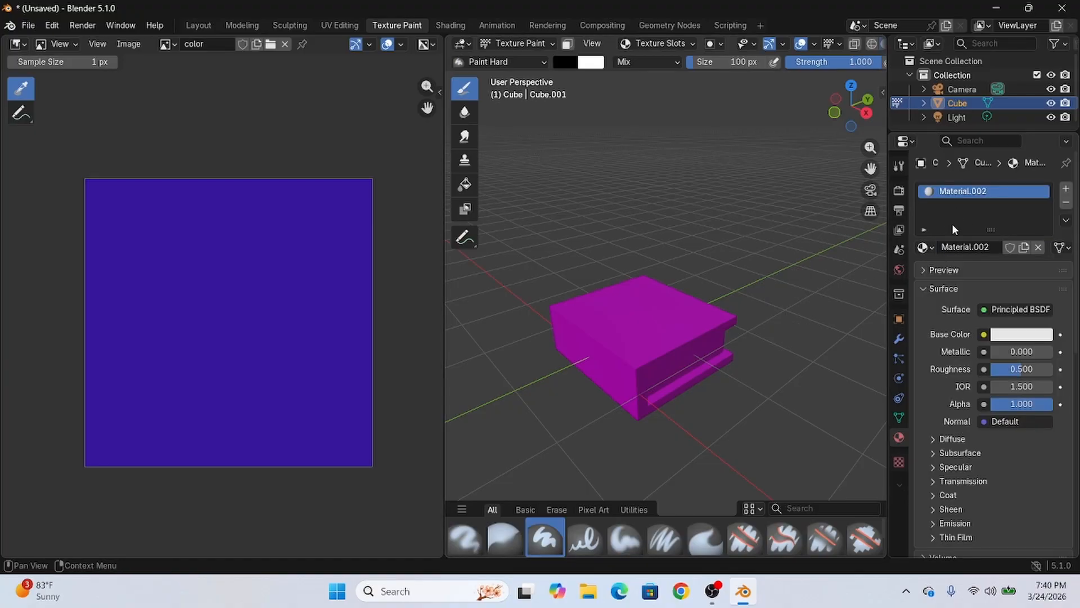
{"action": "left_click", "coordinate": [983, 334]}
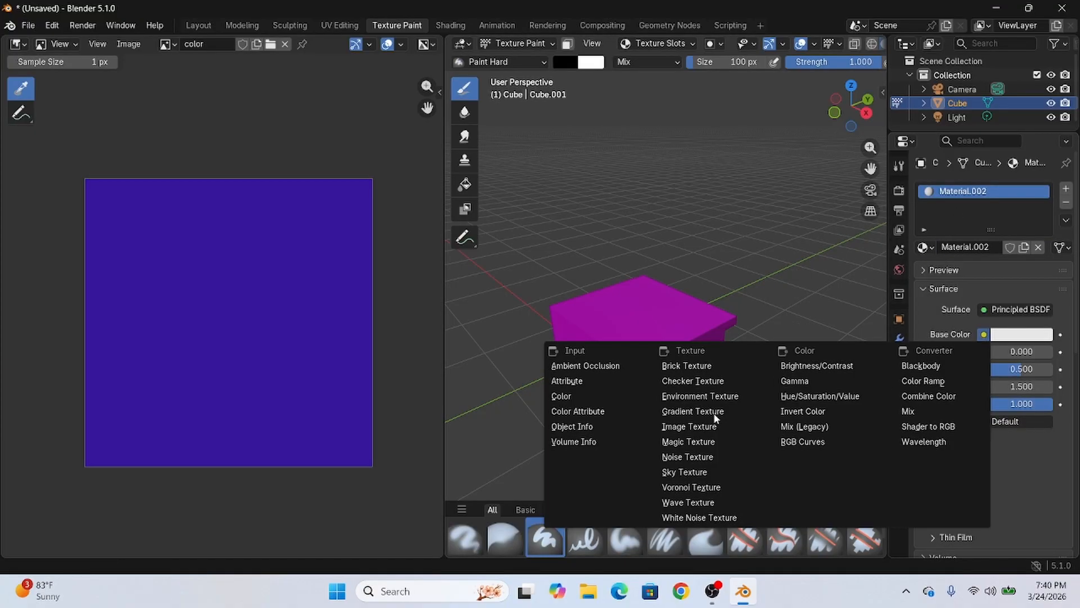
{"action": "left_click", "coordinate": [707, 426]}
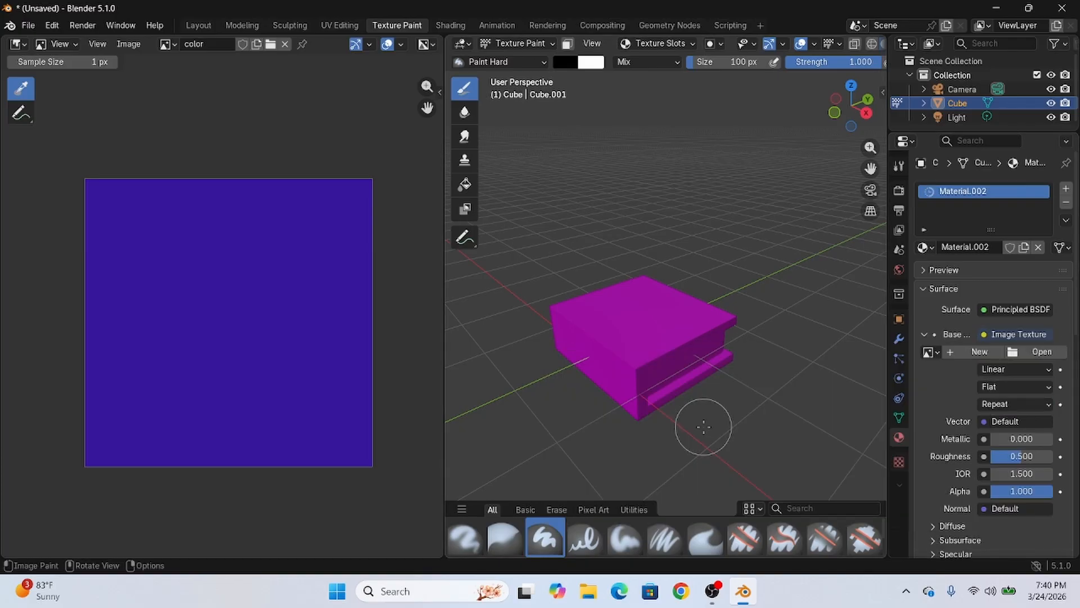
{"action": "left_click", "coordinate": [928, 351]}
{"action": "left_click", "coordinate": [823, 373]}
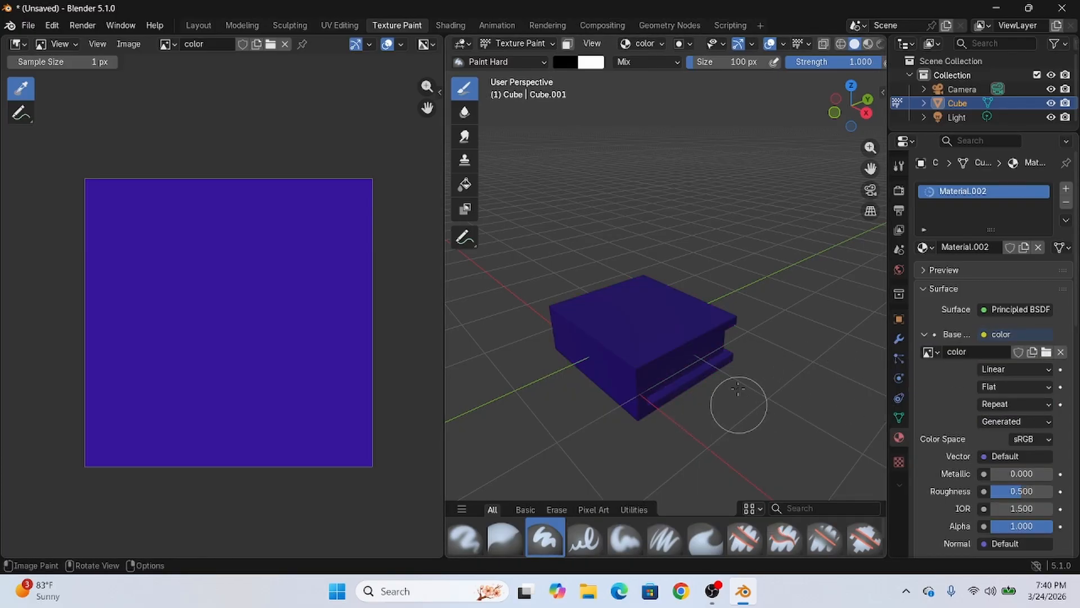
Step: Try brush strokes on the book model from several angles and undo each one
{"action": "mouse_move", "coordinate": [762, 316]}
{"action": "middle_mouse_down"}
{"action": "mouse_move", "coordinate": [691, 373]}
{"action": "mouse_move", "coordinate": [703, 338]}
{"action": "middle_mouse_up"}
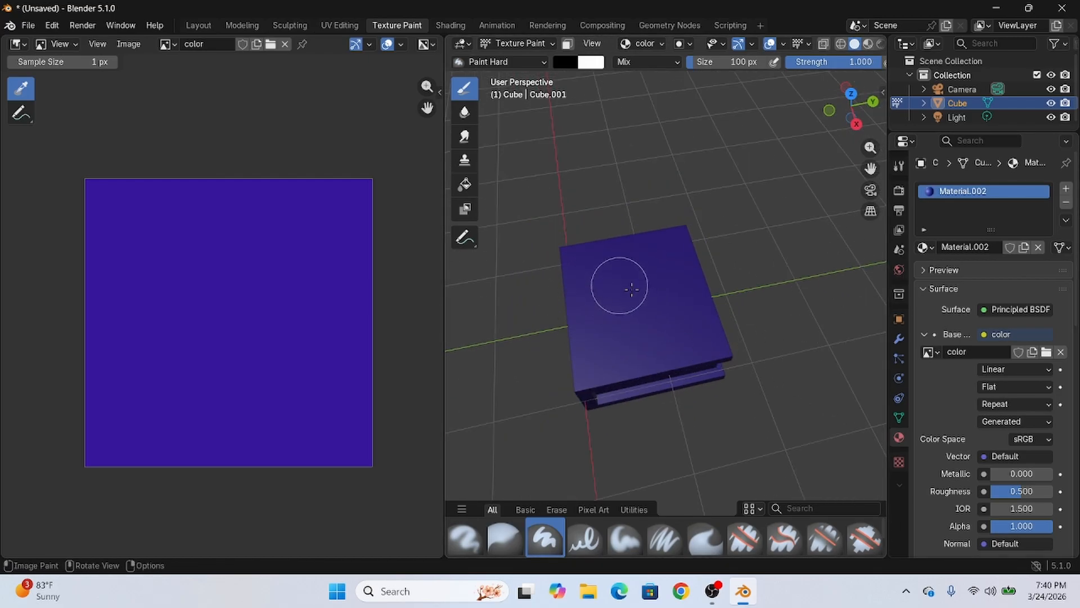
{"action": "left_click_drag", "start_coordinate": [596, 315], "coordinate": [691, 272]}
{"action": "key", "text": "ctrl+z"}
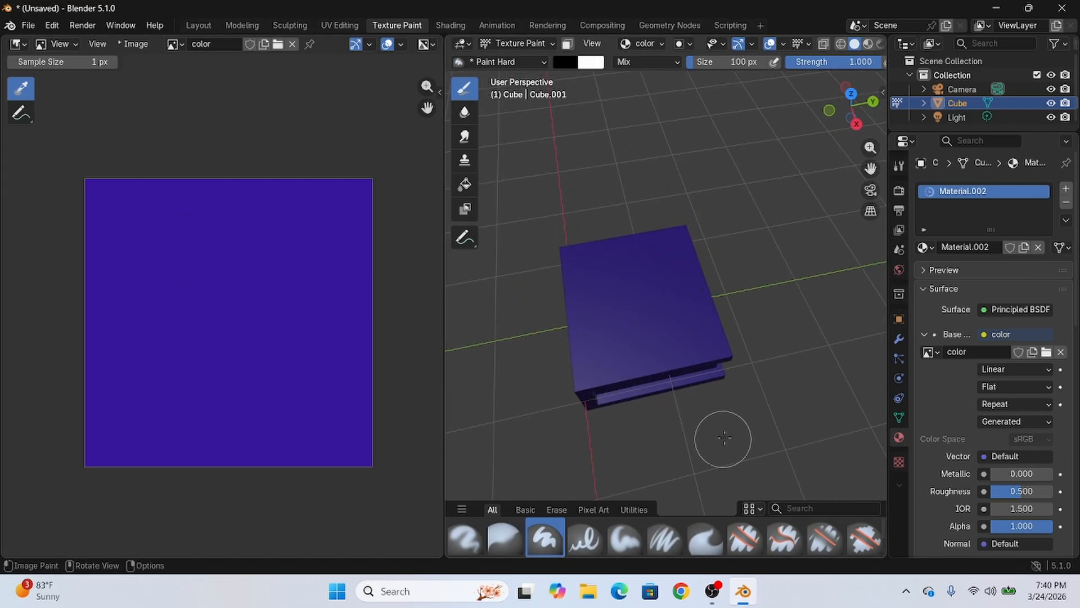
{"action": "scroll", "coordinate": [723, 441], "scroll_direction": "up", "scroll_amount": 3}
{"action": "middle_click_drag", "start_coordinate": [639, 439], "coordinate": [682, 356]}
{"action": "mouse_move", "coordinate": [682, 356]}
{"action": "left_mouse_down"}
{"action": "mouse_move", "coordinate": [742, 351]}
{"action": "mouse_move", "coordinate": [602, 356]}
{"action": "mouse_move", "coordinate": [489, 342]}
{"action": "mouse_move", "coordinate": [533, 408]}
{"action": "left_mouse_up"}
{"action": "scroll", "coordinate": [630, 255], "scroll_direction": "down", "scroll_amount": 3}
{"action": "middle_click_drag", "start_coordinate": [694, 232], "coordinate": [692, 285]}
{"action": "key", "text": "ctrl+z"}
{"action": "mouse_move", "coordinate": [603, 318]}
{"action": "left_mouse_down"}
{"action": "mouse_move", "coordinate": [630, 356]}
{"action": "mouse_move", "coordinate": [694, 366]}
{"action": "mouse_move", "coordinate": [731, 388]}
{"action": "left_mouse_up"}
{"action": "middle_click_drag", "start_coordinate": [796, 414], "coordinate": [756, 272]}
{"action": "key", "text": "ctrl+z"}
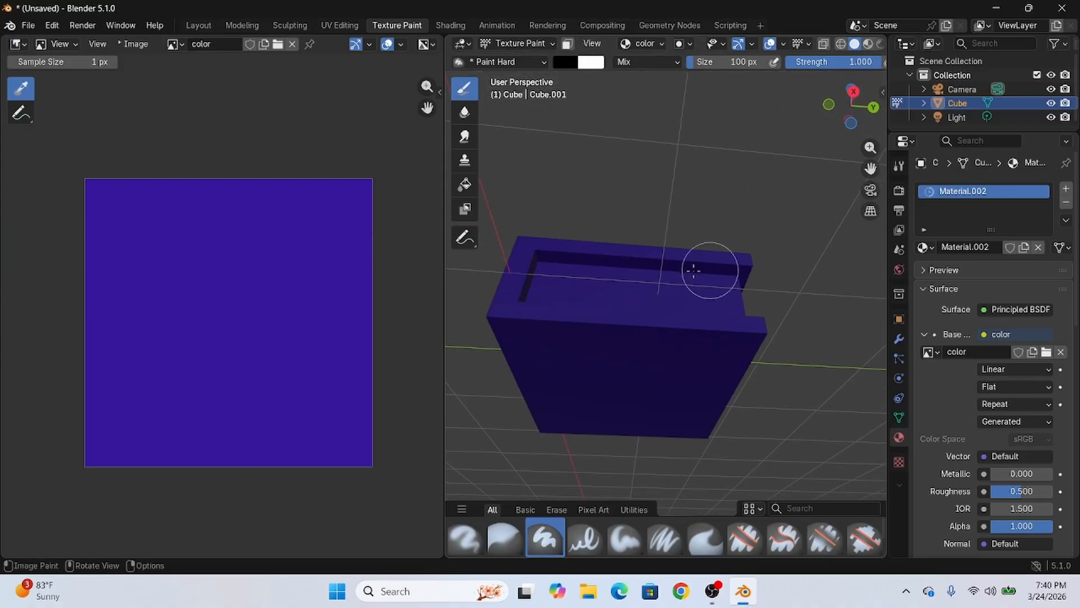
{"action": "mouse_move", "coordinate": [707, 265]}
{"action": "left_mouse_down"}
{"action": "mouse_move", "coordinate": [666, 258]}
{"action": "mouse_move", "coordinate": [771, 292]}
{"action": "left_mouse_up"}
{"action": "key", "text": "ctrl+z"}
{"action": "mouse_move", "coordinate": [624, 159]}
{"action": "middle_mouse_down"}
{"action": "mouse_move", "coordinate": [643, 309]}
{"action": "mouse_move", "coordinate": [636, 265]}
{"action": "middle_mouse_up"}
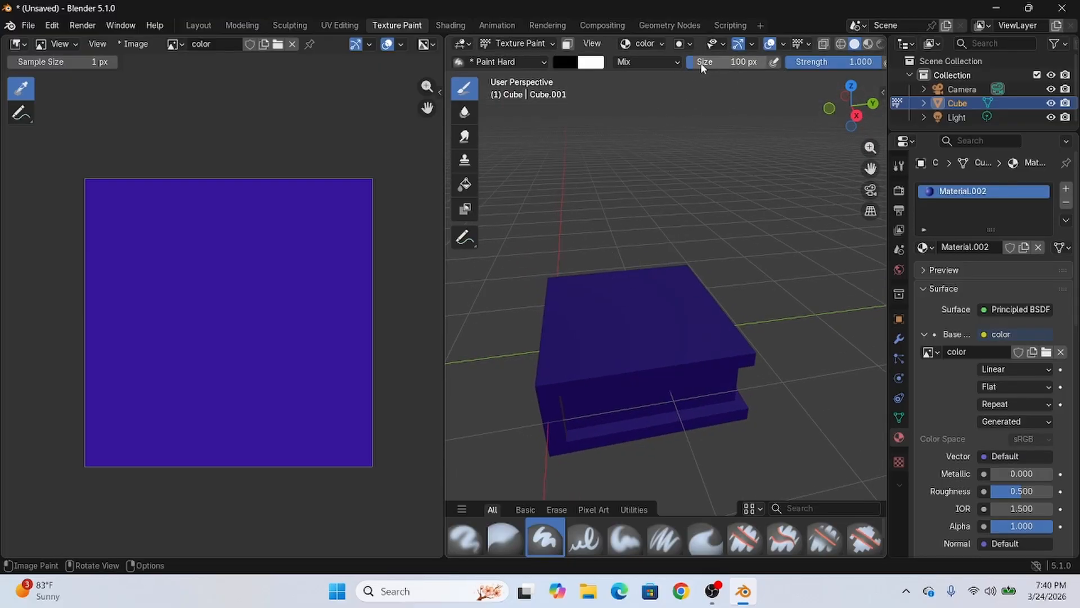
Step: Check the brush's primary color and try a short stroke on the top cover, undoing it
{"action": "left_click", "coordinate": [559, 64]}
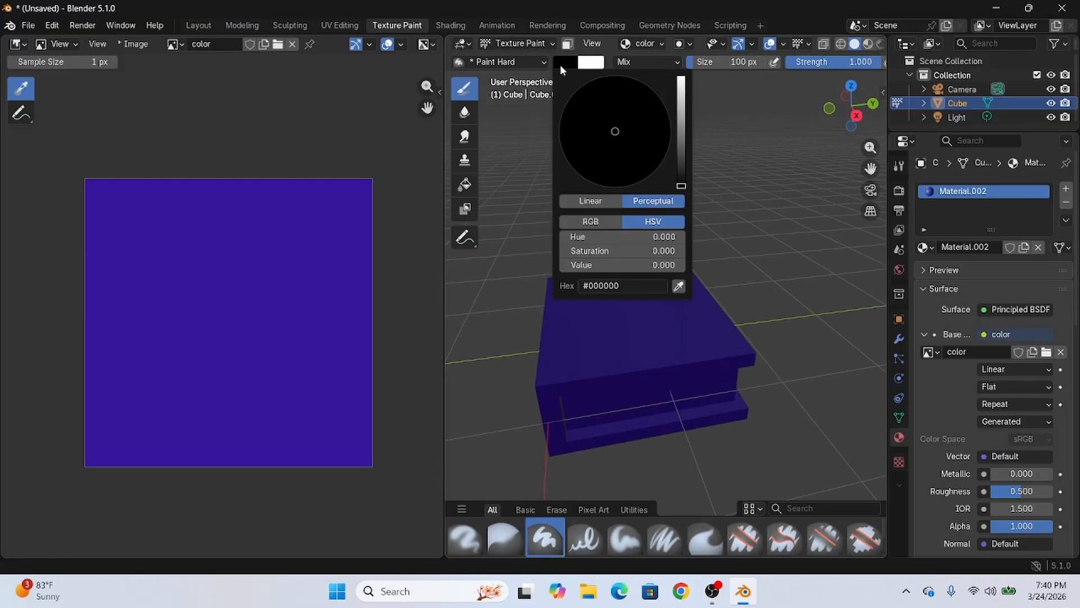
{"action": "left_click", "coordinate": [559, 64]}
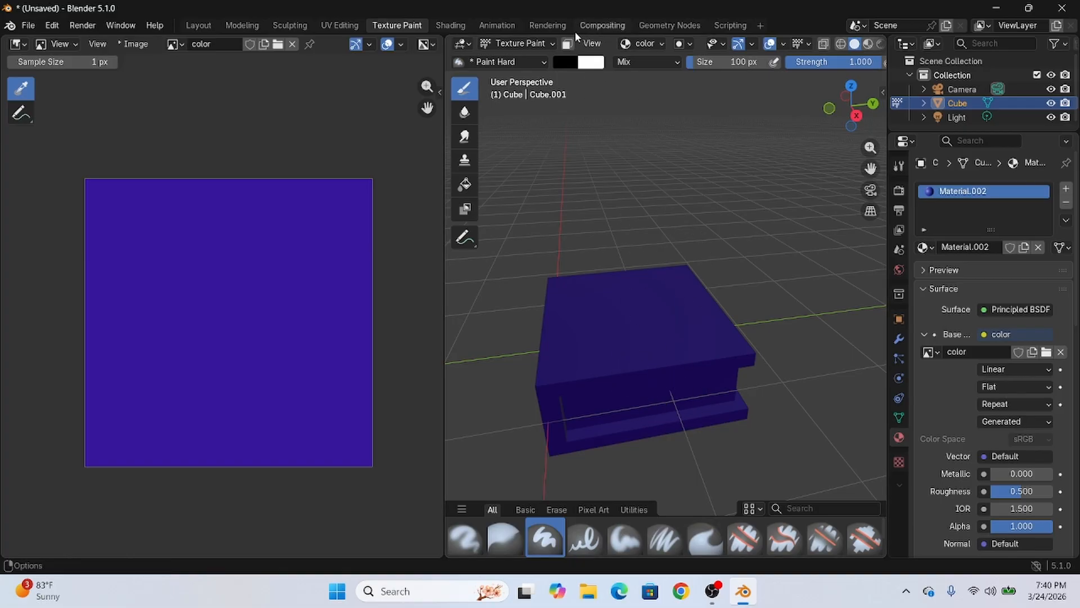
{"action": "left_click", "coordinate": [565, 62]}
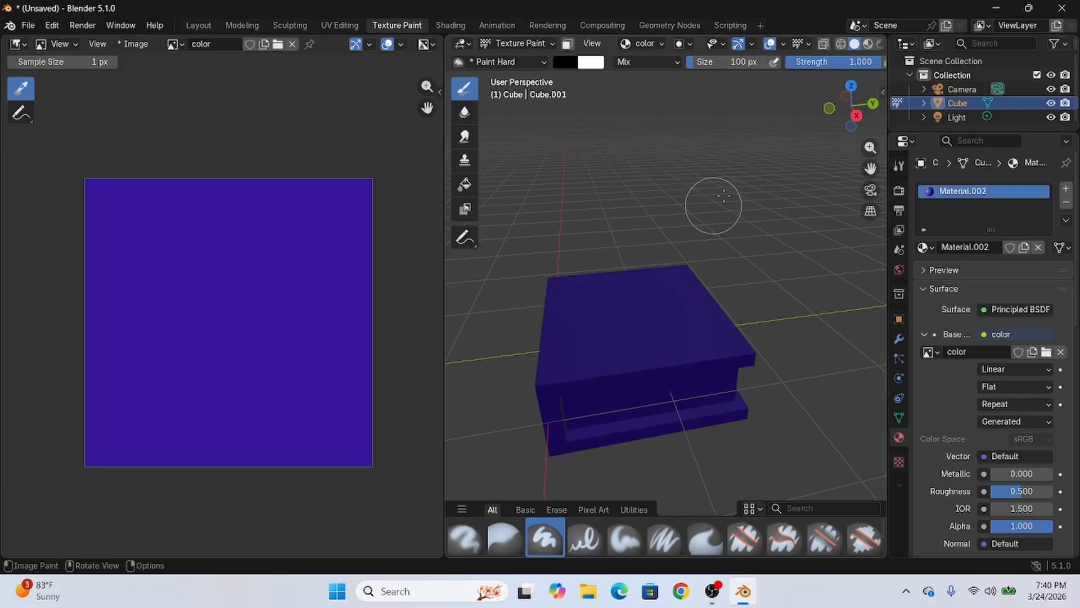
{"action": "mouse_move", "coordinate": [622, 321]}
{"action": "left_mouse_down"}
{"action": "mouse_move", "coordinate": [610, 320]}
{"action": "mouse_move", "coordinate": [630, 323]}
{"action": "left_mouse_up"}
{"action": "key", "text": "ctrl+z"}
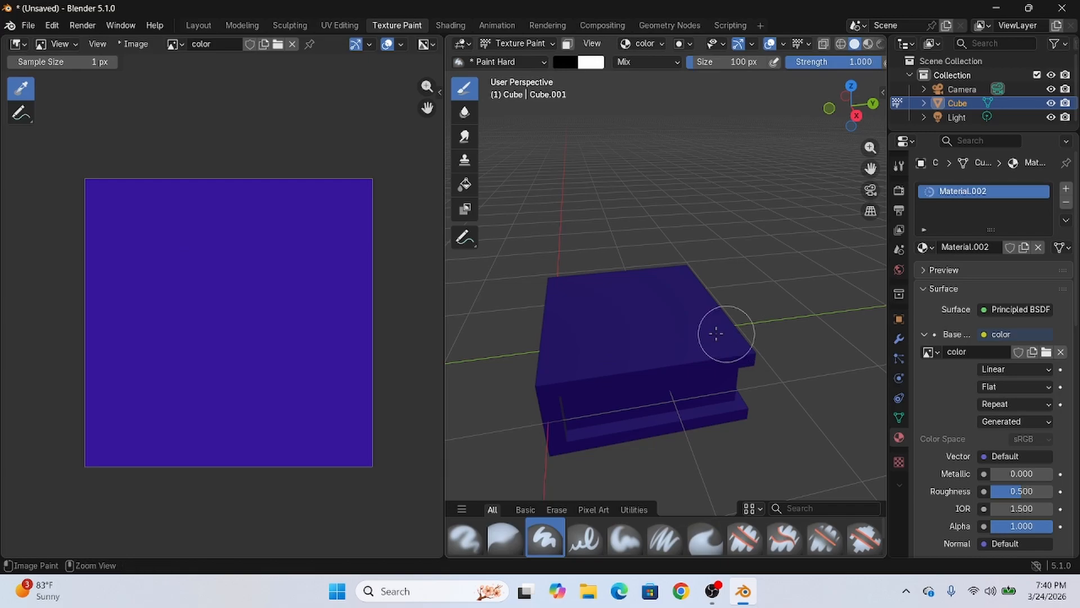
Step: Try brush sizes of 14 px and 64 px with a black stroke on the top cover, undoing the stroke
{"action": "key", "text": "f"}
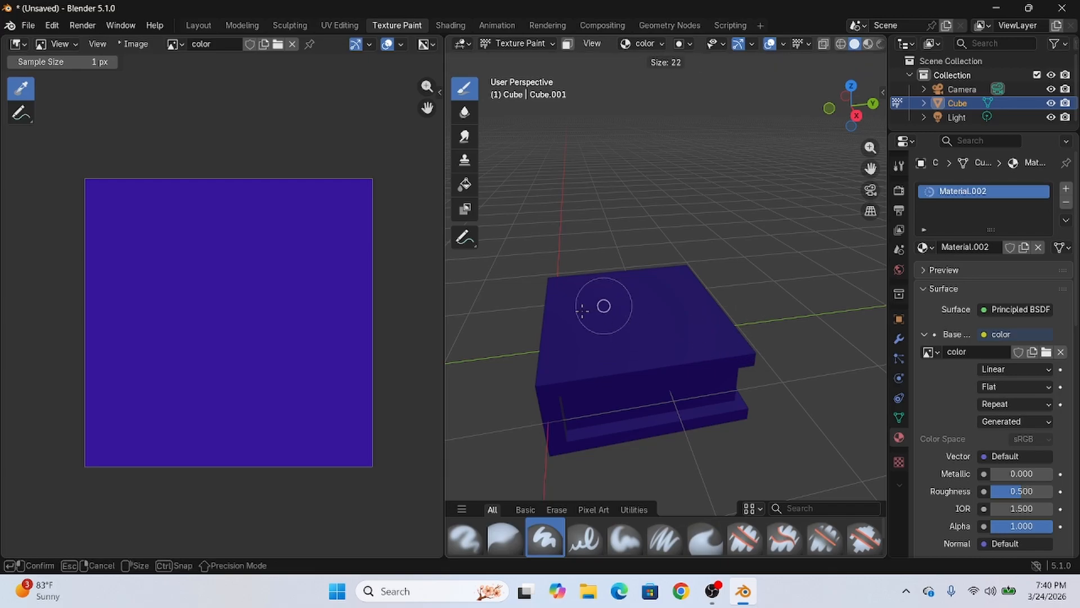
{"action": "left_click", "coordinate": [580, 309]}
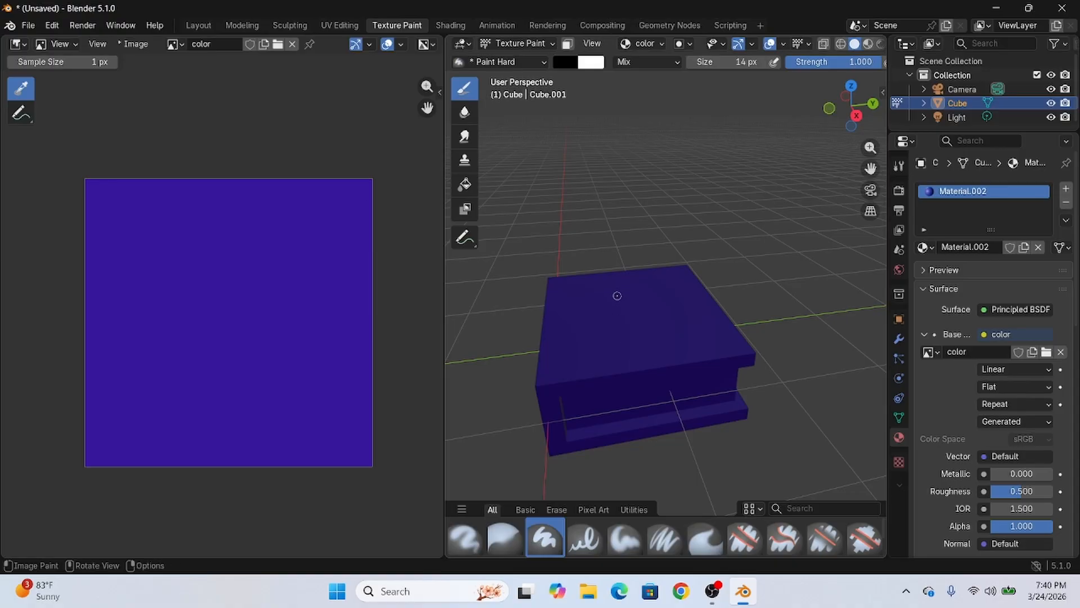
{"action": "key", "text": "f"}
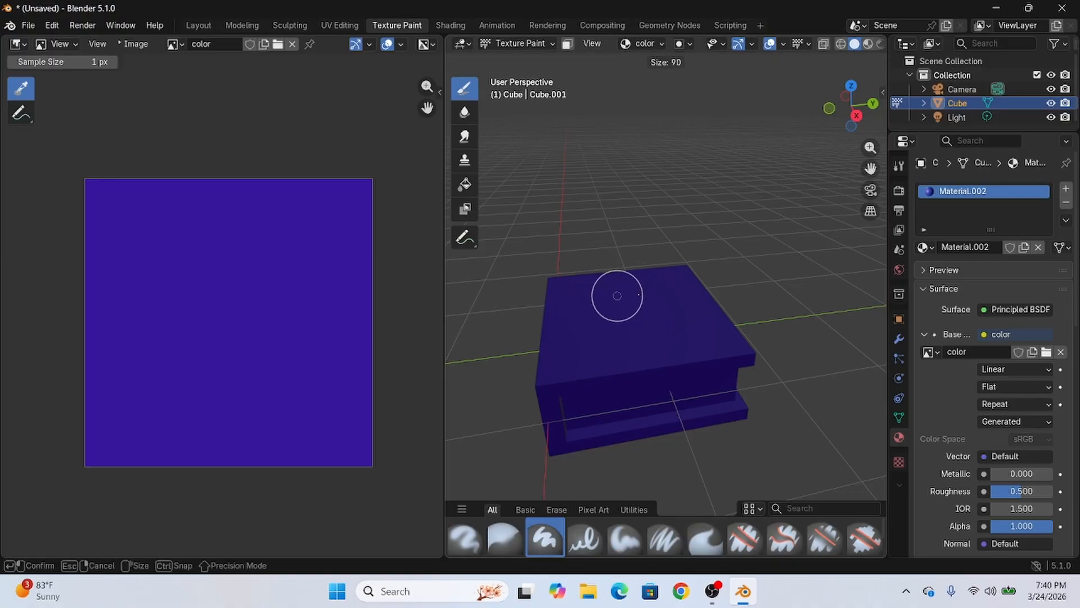
{"action": "left_click", "coordinate": [632, 297]}
{"action": "left_click_drag", "start_coordinate": [627, 314], "coordinate": [673, 299]}
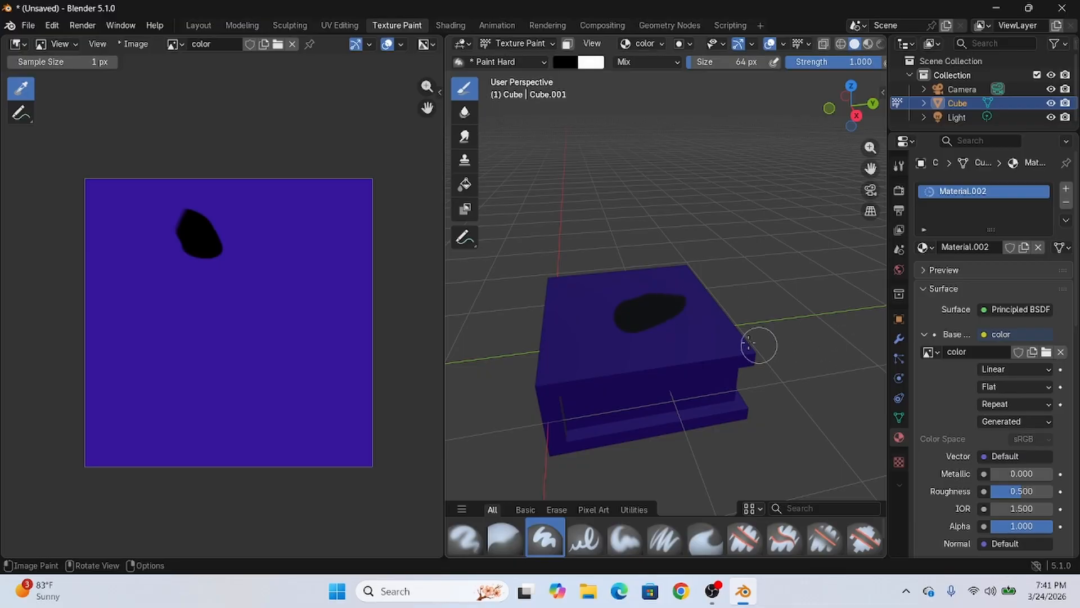
{"action": "key", "text": "ctrl+z"}
Step: Try a brush size of 148 px and adjust the brush's angle and strength interactively over the viewport
{"action": "key", "text": "f"}
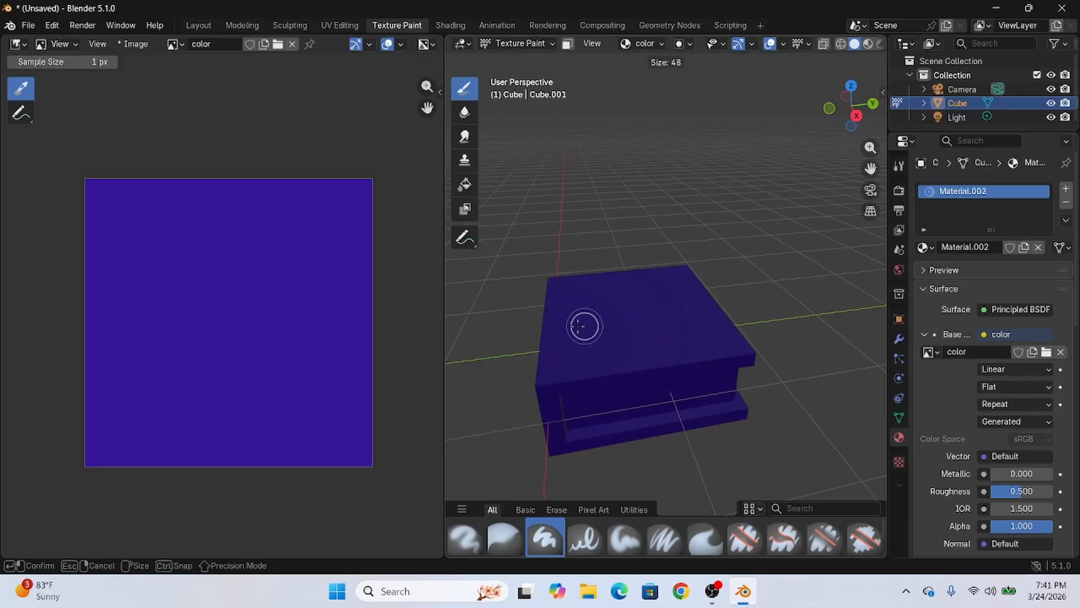
{"action": "left_click", "coordinate": [608, 326]}
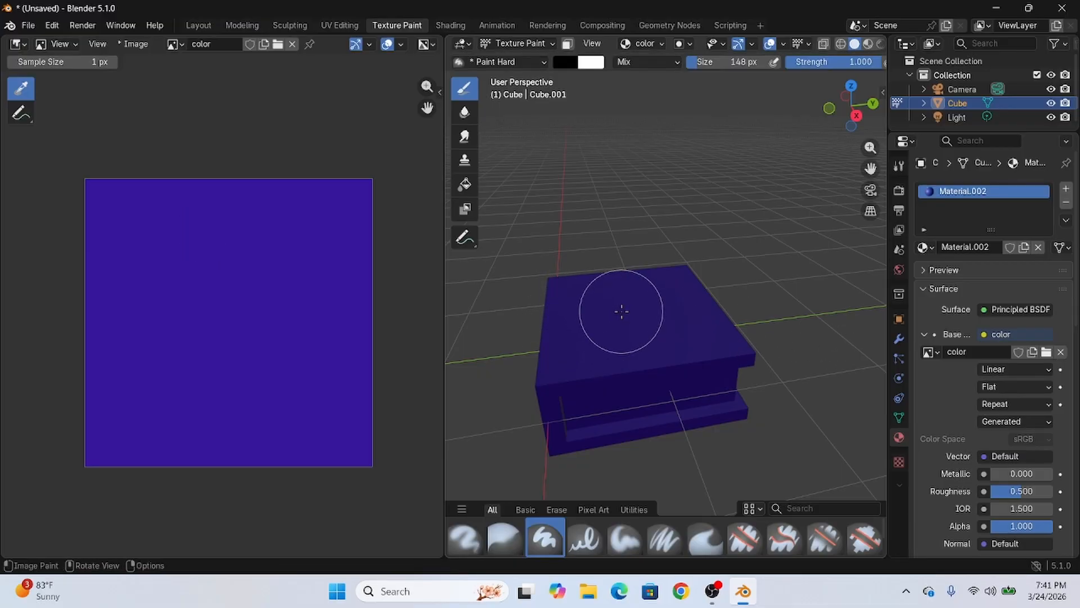
{"action": "key", "text": "ctrl+f"}
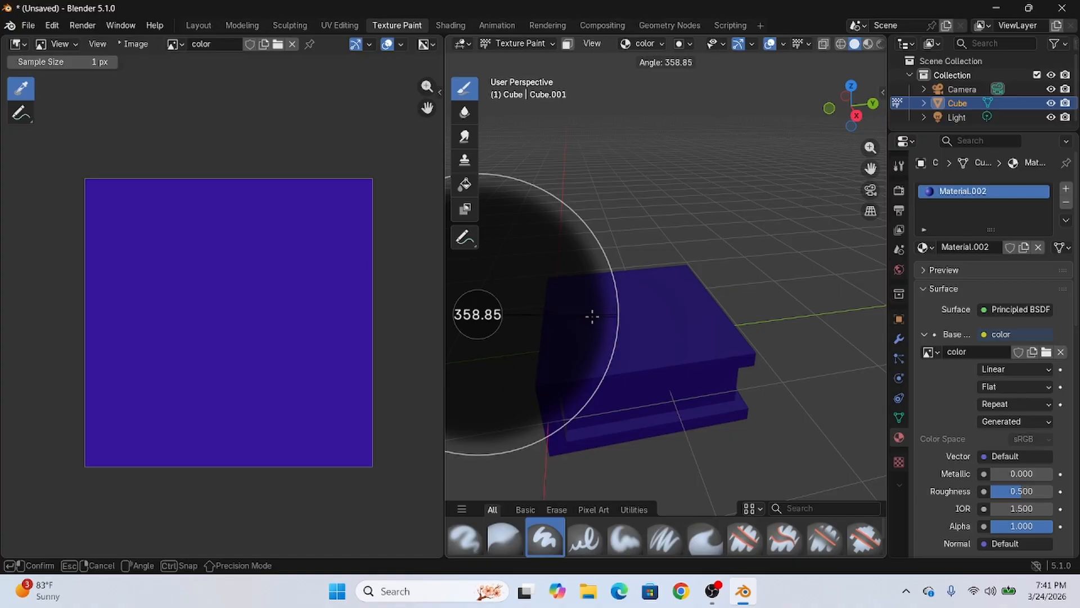
{"action": "left_click", "coordinate": [597, 342]}
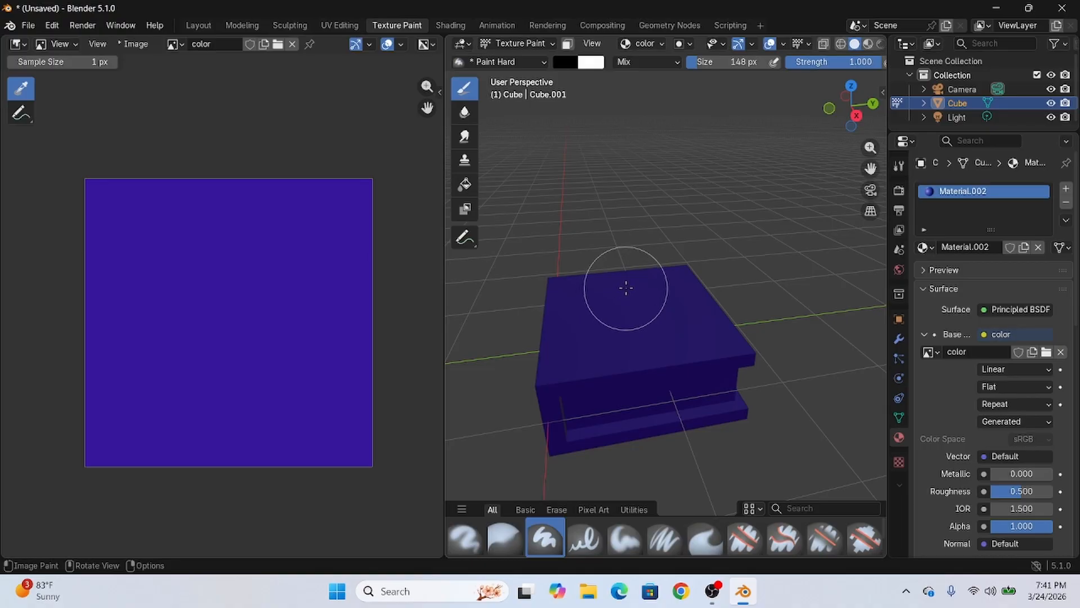
{"action": "key", "text": "shift+f"}
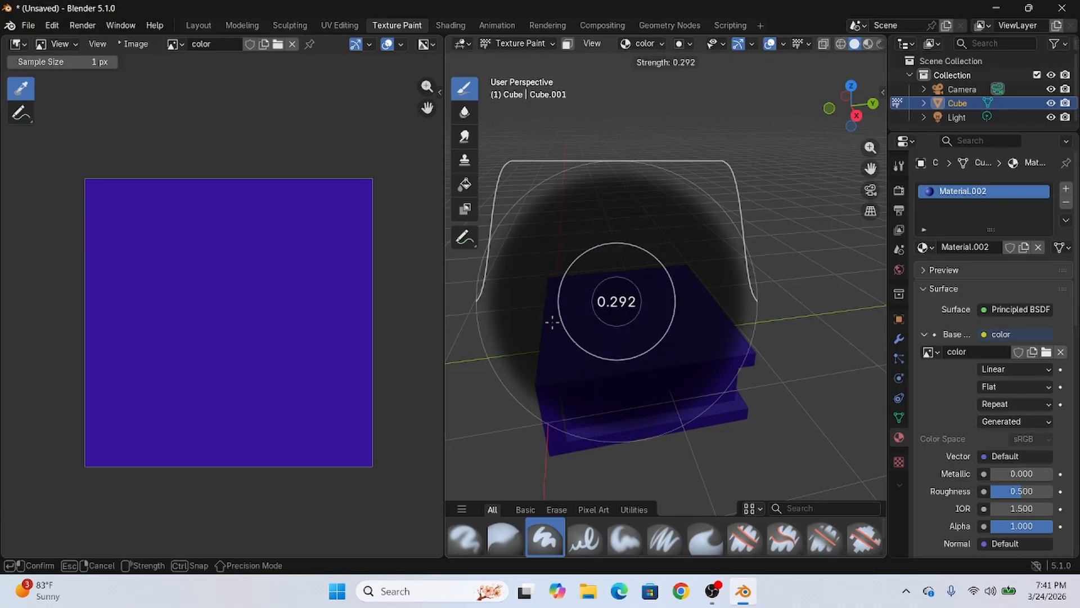
{"action": "left_click", "coordinate": [741, 312]}
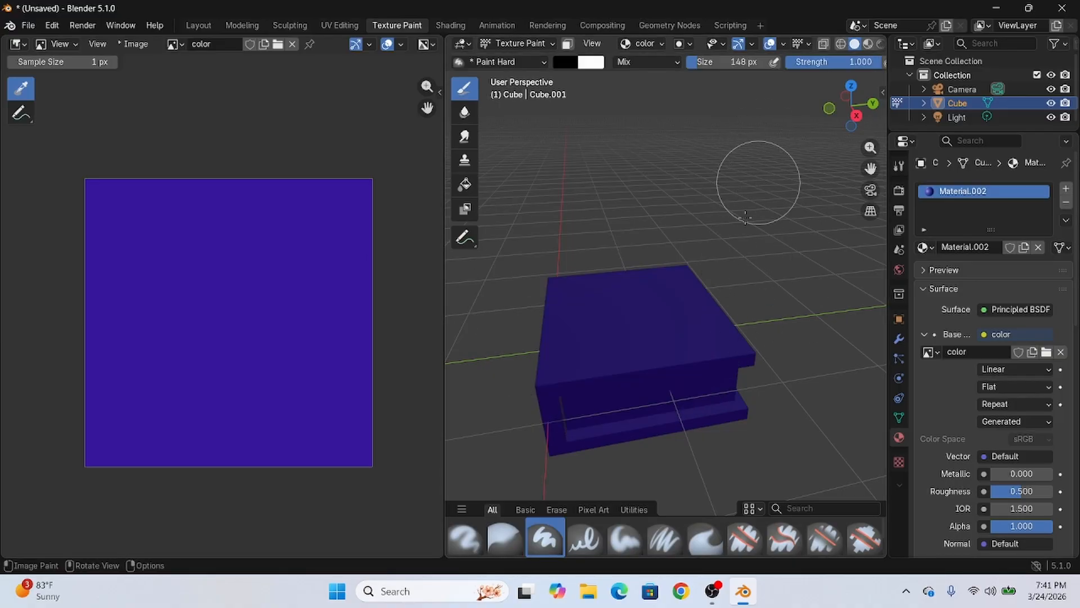
Step: Reduce the brush size to 10 px with the top cover of the book facing the view
{"action": "key", "text": "f"}
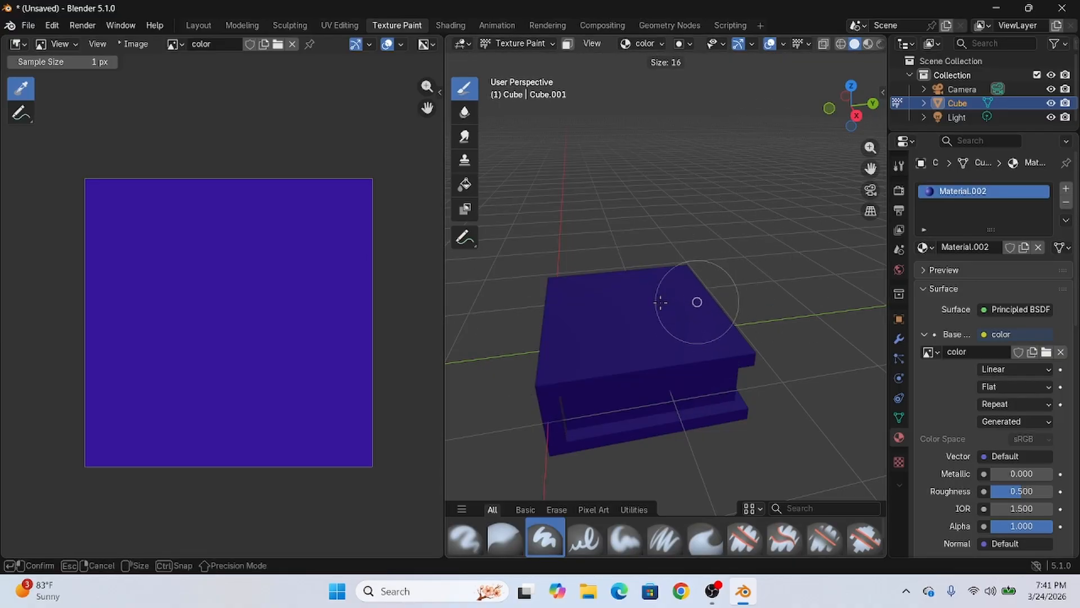
{"action": "left_click", "coordinate": [663, 304]}
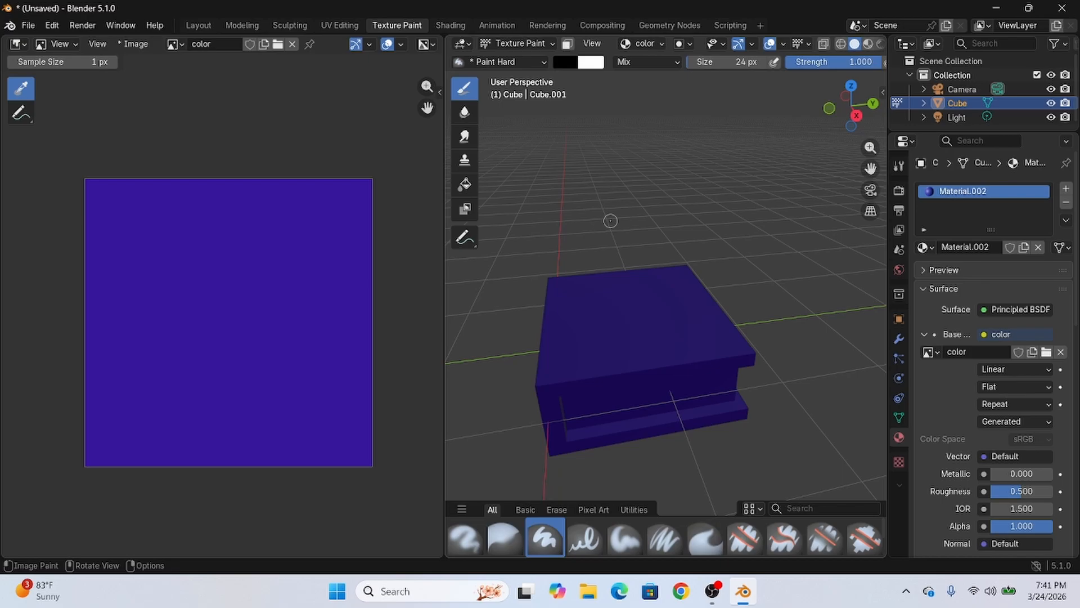
{"action": "middle_click_drag", "start_coordinate": [611, 220], "coordinate": [593, 272]}
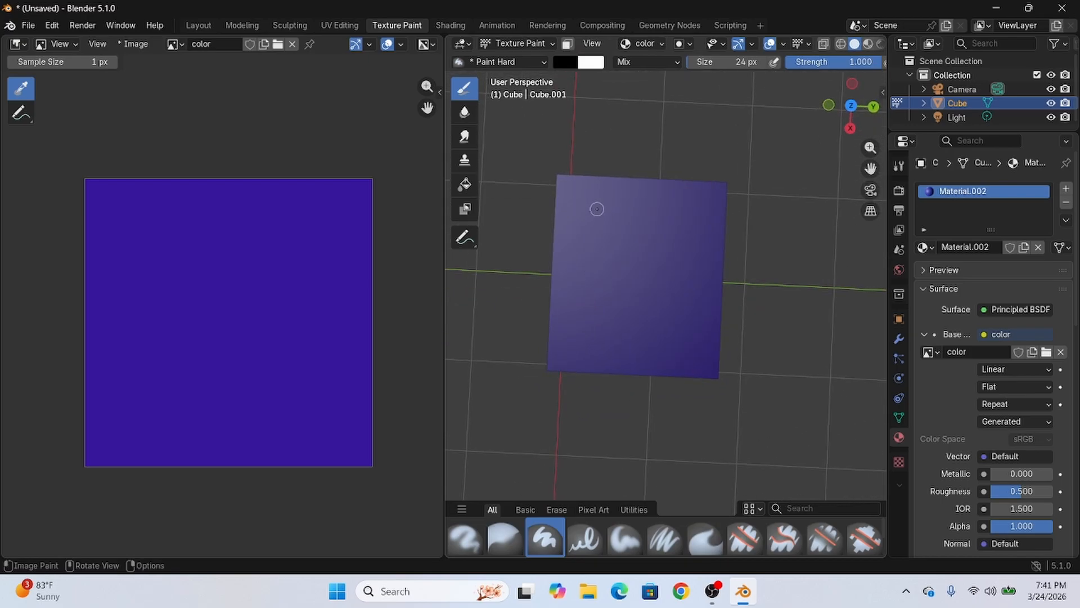
{"action": "key", "text": "f"}
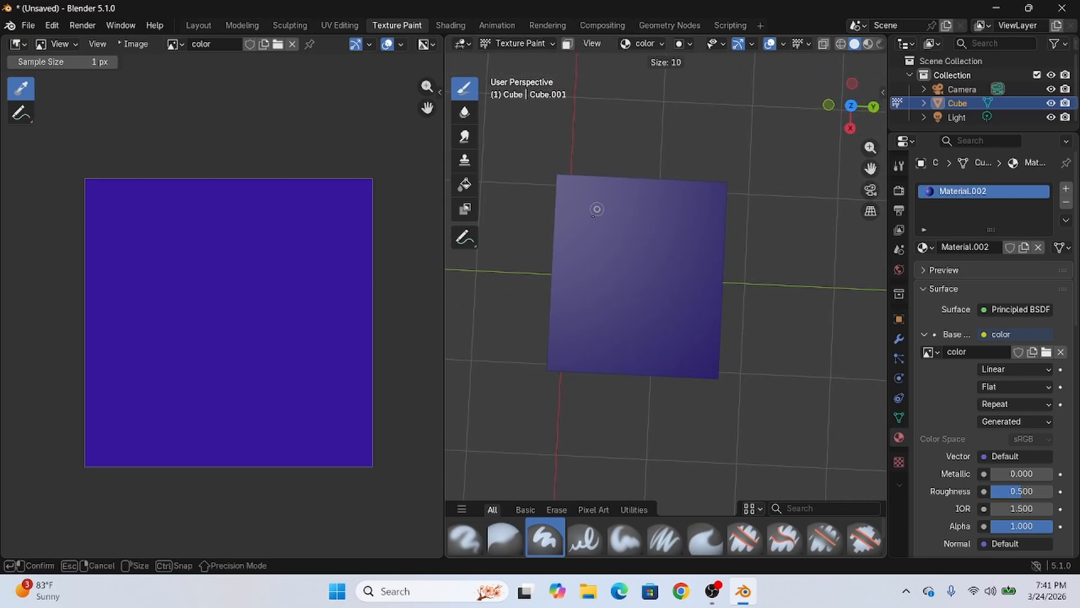
{"action": "left_click", "coordinate": [597, 209]}
{"action": "scroll", "coordinate": [622, 225], "scroll_direction": "up", "scroll_amount": 3}
{"action": "scroll", "coordinate": [732, 185], "scroll_direction": "up", "scroll_amount": 1}
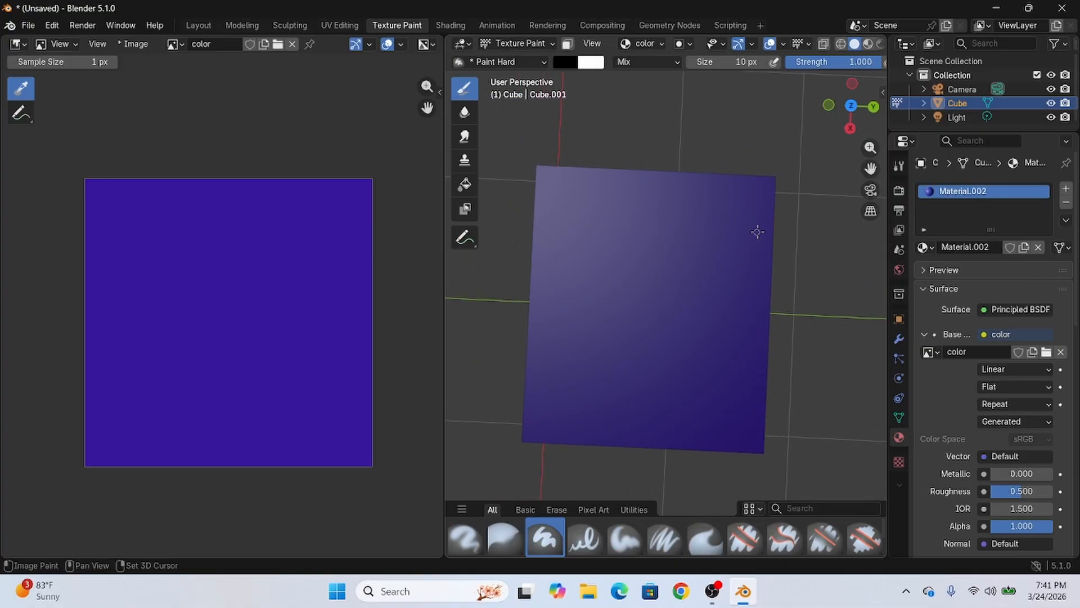
Step: Hand-write the word Book in black near the upper edge of the top cover and underline it
{"action": "mouse_move", "coordinate": [563, 191]}
{"action": "left_mouse_down"}
{"action": "mouse_move", "coordinate": [567, 200]}
{"action": "mouse_move", "coordinate": [574, 191]}
{"action": "mouse_move", "coordinate": [565, 230]}
{"action": "mouse_move", "coordinate": [610, 203]}
{"action": "left_mouse_up"}
{"action": "left_click_drag", "start_coordinate": [622, 208], "coordinate": [650, 232]}
{"action": "left_click_drag", "start_coordinate": [669, 194], "coordinate": [670, 225]}
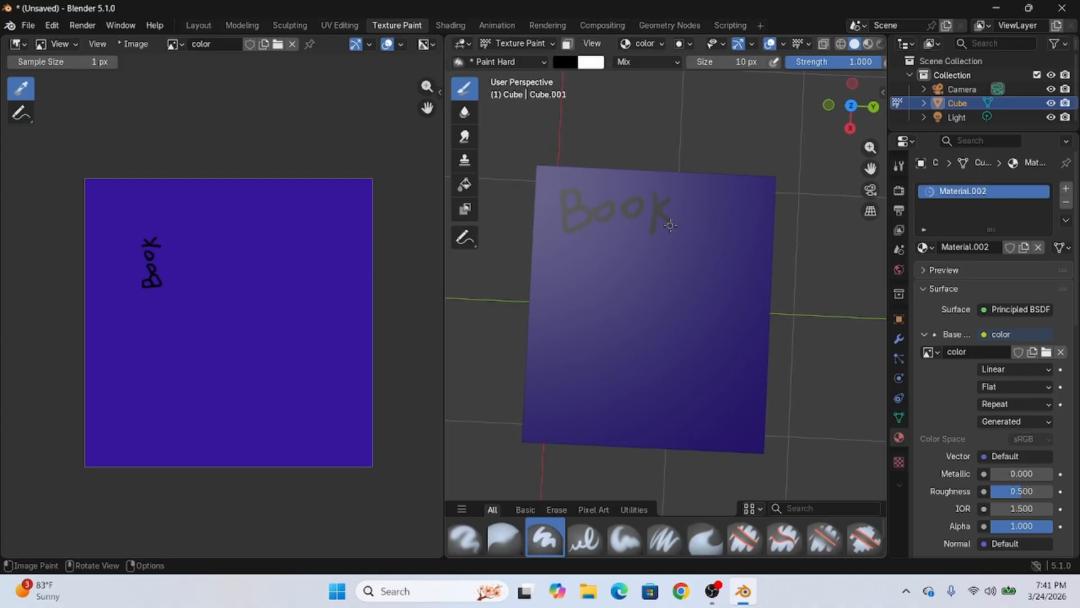
{"action": "scroll", "coordinate": [703, 323], "scroll_direction": "down", "scroll_amount": 4}
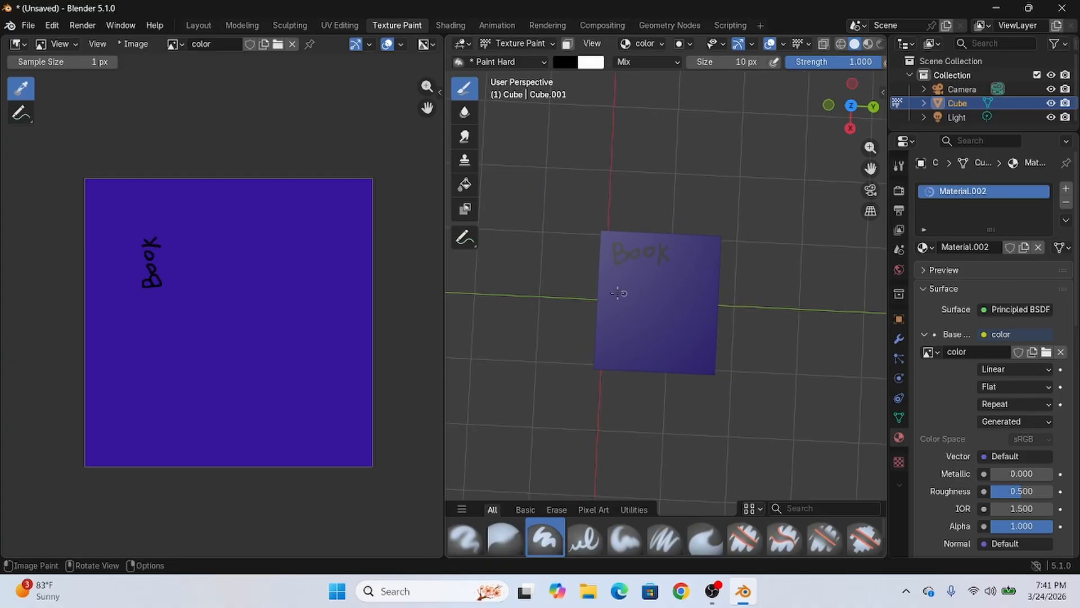
{"action": "left_click_drag", "start_coordinate": [622, 269], "coordinate": [684, 264]}
{"action": "mouse_move", "coordinate": [792, 299]}
{"action": "middle_mouse_down"}
{"action": "mouse_move", "coordinate": [838, 239]}
{"action": "mouse_move", "coordinate": [756, 224]}
{"action": "mouse_move", "coordinate": [784, 213]}
{"action": "middle_mouse_up"}
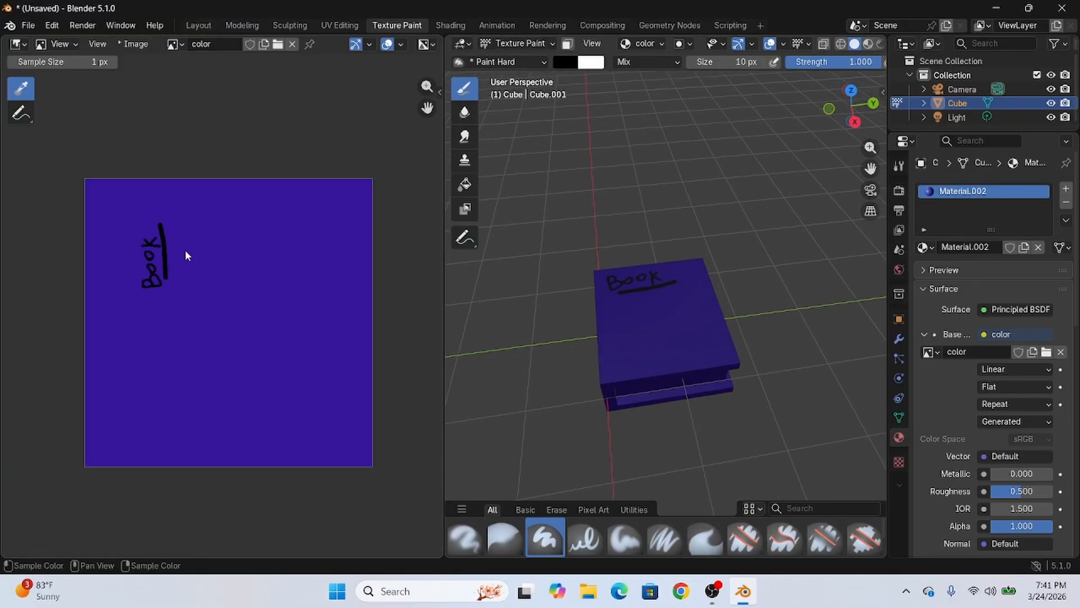
Step: Switch the image editor from View mode to Paint mode
{"action": "left_click", "coordinate": [63, 45]}
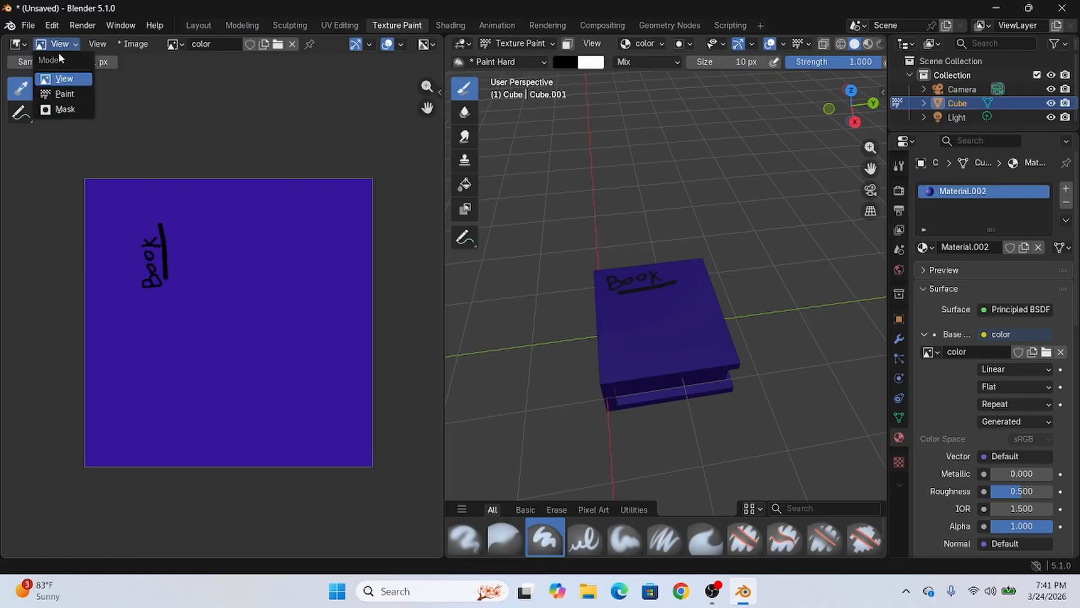
{"action": "left_click", "coordinate": [64, 46]}
{"action": "left_click", "coordinate": [61, 95]}
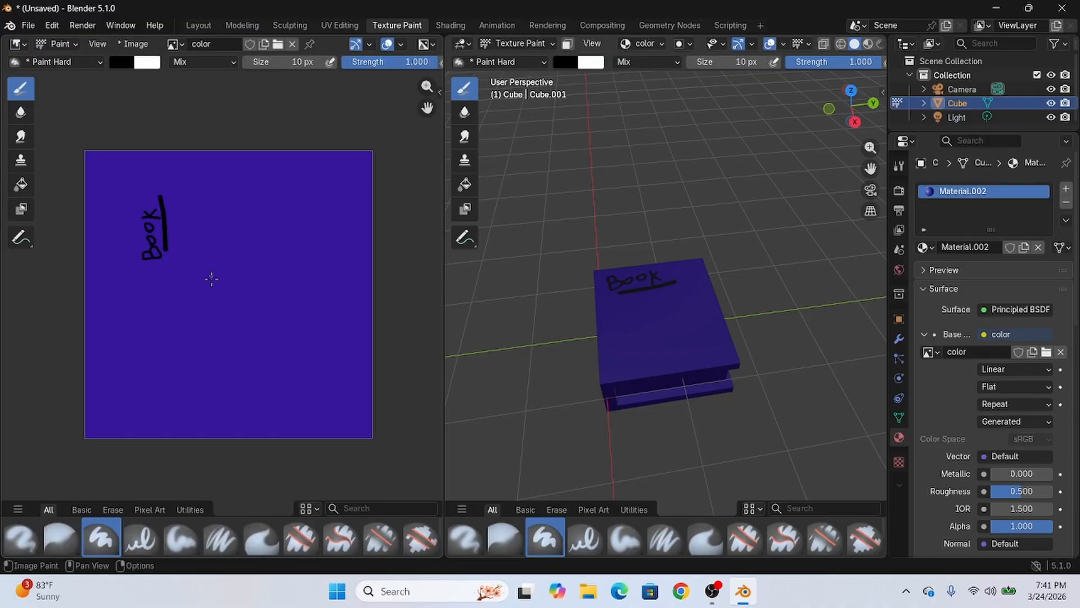
Step: Try a few brush marks beside the Book lettering on the flat color image and undo them
{"action": "left_click", "coordinate": [179, 215]}
{"action": "left_click", "coordinate": [180, 224]}
{"action": "left_click_drag", "start_coordinate": [186, 212], "coordinate": [188, 229]}
{"action": "key", "text": "ctrl"}
{"action": "key", "text": "ctrl+z"}
{"action": "key", "text": "ctrl+z"}
Step: Raise the Faces opacity in the image editor's geometry overlay to show the UV layout over the color image
{"action": "left_click", "coordinate": [401, 45]}
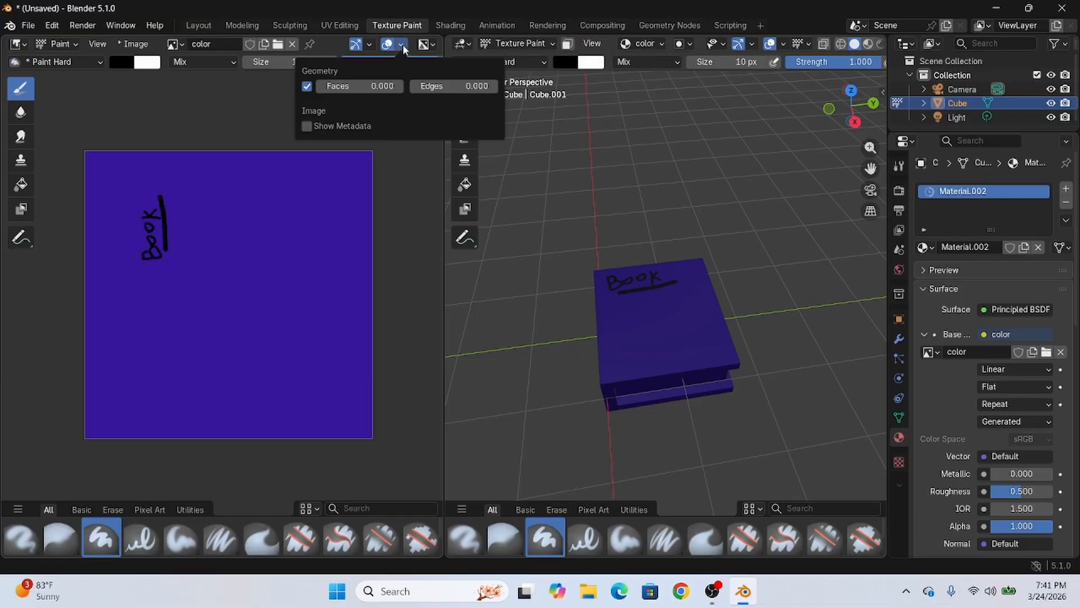
{"action": "left_click", "coordinate": [369, 44]}
{"action": "left_click", "coordinate": [393, 49]}
{"action": "left_click_drag", "start_coordinate": [340, 89], "coordinate": [495, 86]}
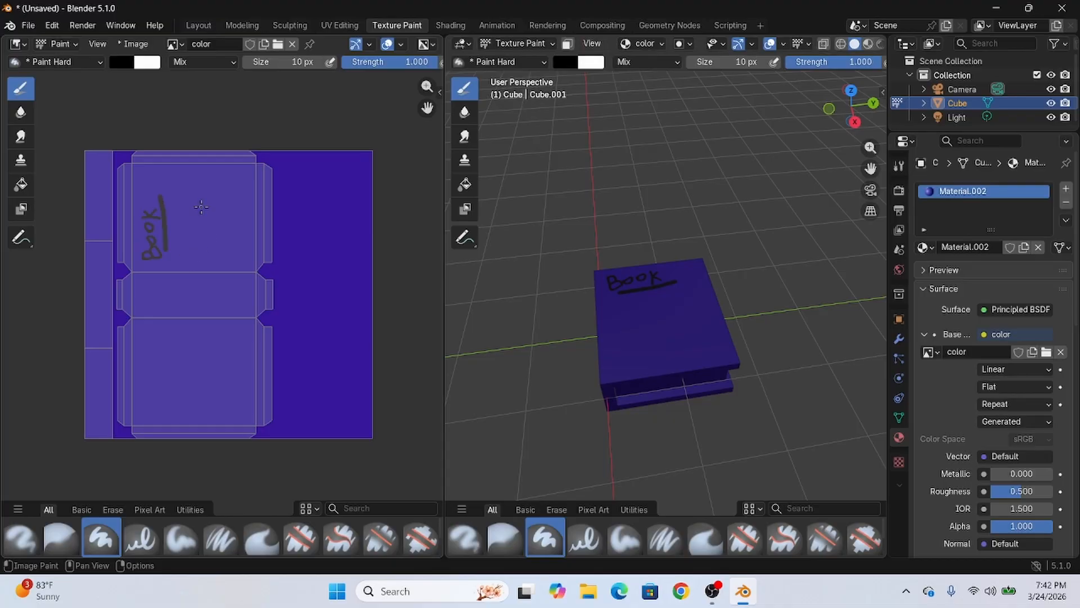
Step: Paint a long black line on the color image running from one cover across the spine to the other cover
{"action": "left_click_drag", "start_coordinate": [201, 207], "coordinate": [195, 377]}
{"action": "mouse_move", "coordinate": [613, 328]}
{"action": "middle_mouse_down"}
{"action": "mouse_move", "coordinate": [612, 191]}
{"action": "mouse_move", "coordinate": [607, 236]}
{"action": "mouse_move", "coordinate": [526, 354]}
{"action": "mouse_move", "coordinate": [601, 300]}
{"action": "middle_mouse_up"}
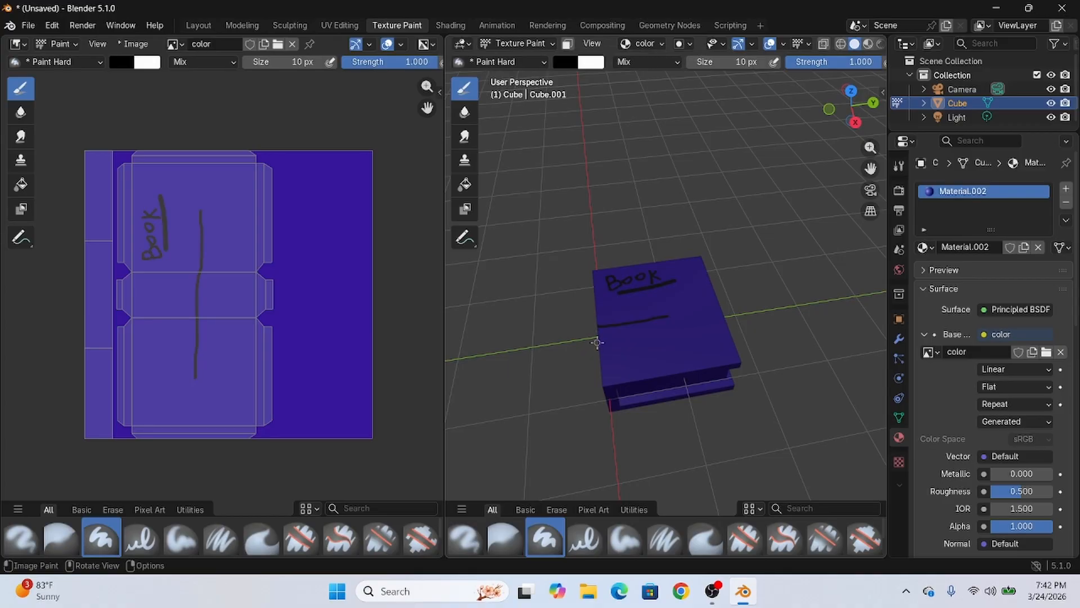
Step: Undo the long black line painted across the two covers and the spine
{"action": "key", "text": "ctrl+z"}
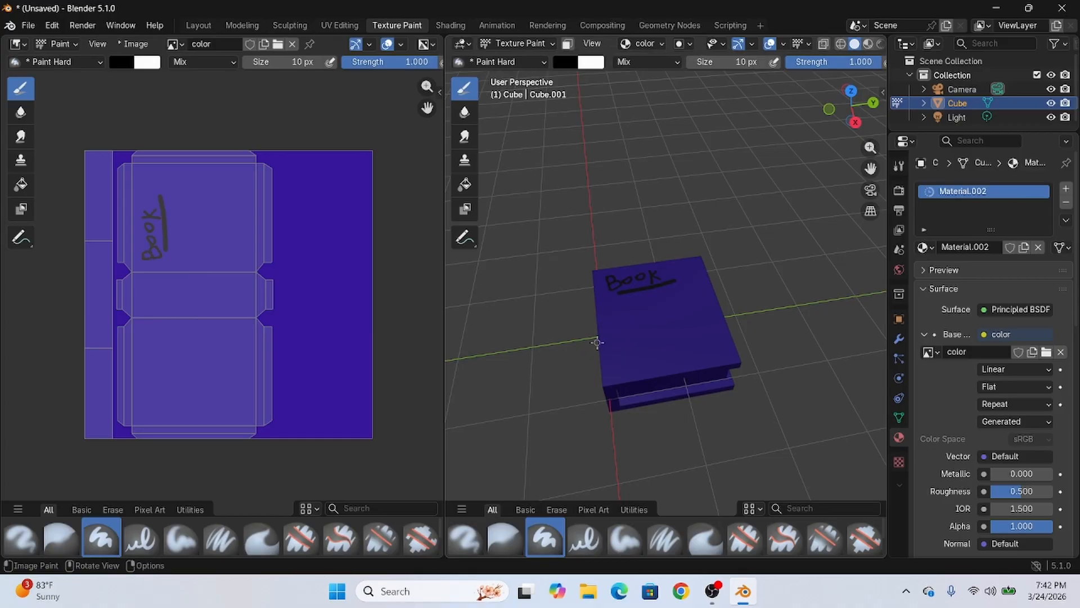
{"action": "middle_click_drag", "start_coordinate": [698, 307], "coordinate": [710, 180]}
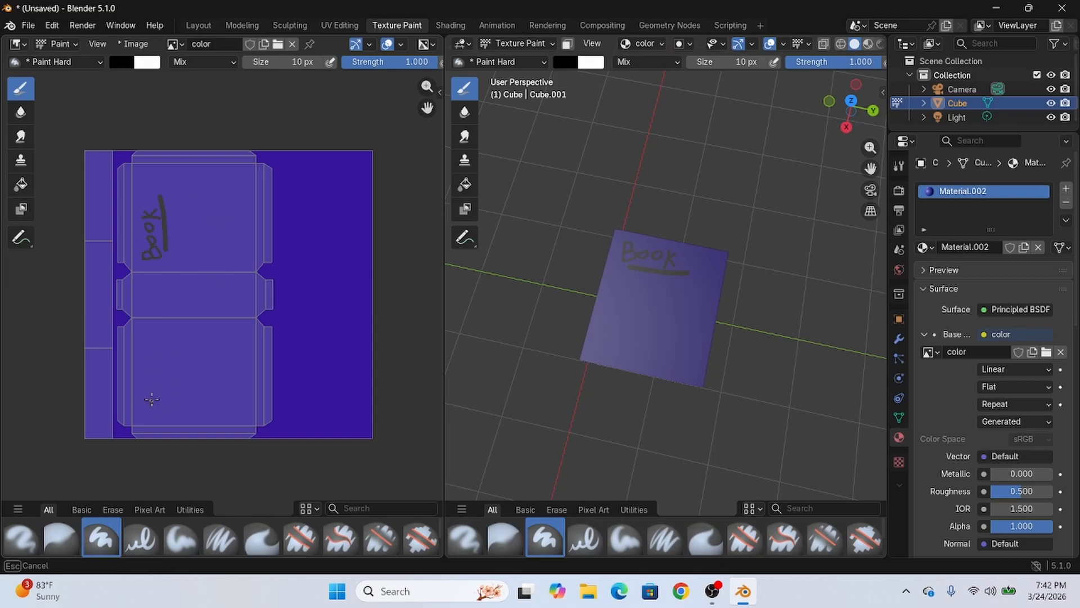
Step: Hand-letter "Author" on the spine and paint several slanted black strokes on the other cover in the UV layout
{"action": "mouse_move", "coordinate": [162, 331]}
{"action": "left_mouse_down"}
{"action": "mouse_move", "coordinate": [150, 402]}
{"action": "mouse_move", "coordinate": [164, 403]}
{"action": "mouse_move", "coordinate": [201, 329]}
{"action": "mouse_move", "coordinate": [207, 400]}
{"action": "mouse_move", "coordinate": [217, 327]}
{"action": "left_mouse_up"}
{"action": "mouse_move", "coordinate": [630, 231]}
{"action": "middle_mouse_down"}
{"action": "mouse_move", "coordinate": [639, 174]}
{"action": "mouse_move", "coordinate": [771, 84]}
{"action": "mouse_move", "coordinate": [832, 102]}
{"action": "mouse_move", "coordinate": [466, 60]}
{"action": "mouse_move", "coordinate": [495, 56]}
{"action": "mouse_move", "coordinate": [774, 265]}
{"action": "mouse_move", "coordinate": [748, 185]}
{"action": "middle_mouse_up"}
{"action": "middle_click_drag", "start_coordinate": [602, 317], "coordinate": [628, 340]}
{"action": "mouse_move", "coordinate": [628, 340]}
{"action": "left_mouse_down"}
{"action": "mouse_move", "coordinate": [607, 357]}
{"action": "mouse_move", "coordinate": [636, 341]}
{"action": "mouse_move", "coordinate": [646, 353]}
{"action": "mouse_move", "coordinate": [656, 340]}
{"action": "mouse_move", "coordinate": [743, 348]}
{"action": "left_mouse_up"}
{"action": "mouse_move", "coordinate": [744, 348]}
{"action": "middle_mouse_down"}
{"action": "mouse_move", "coordinate": [701, 256]}
{"action": "mouse_move", "coordinate": [533, 383]}
{"action": "mouse_move", "coordinate": [790, 184]}
{"action": "mouse_move", "coordinate": [714, 323]}
{"action": "mouse_move", "coordinate": [523, 151]}
{"action": "mouse_move", "coordinate": [703, 155]}
{"action": "middle_mouse_up"}
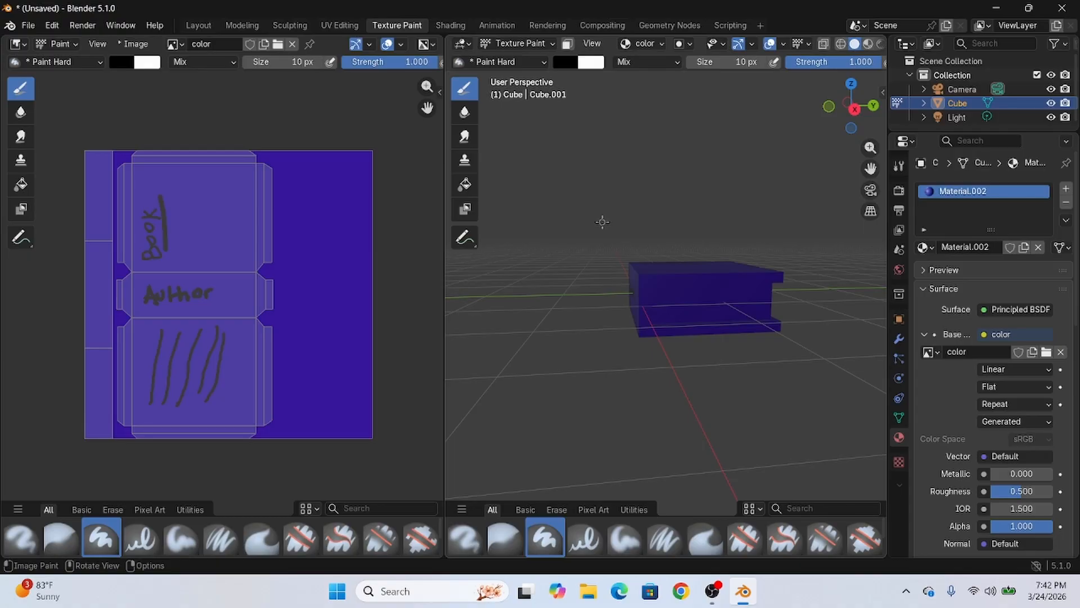
{"action": "middle_click_drag", "start_coordinate": [647, 123], "coordinate": [766, 226]}
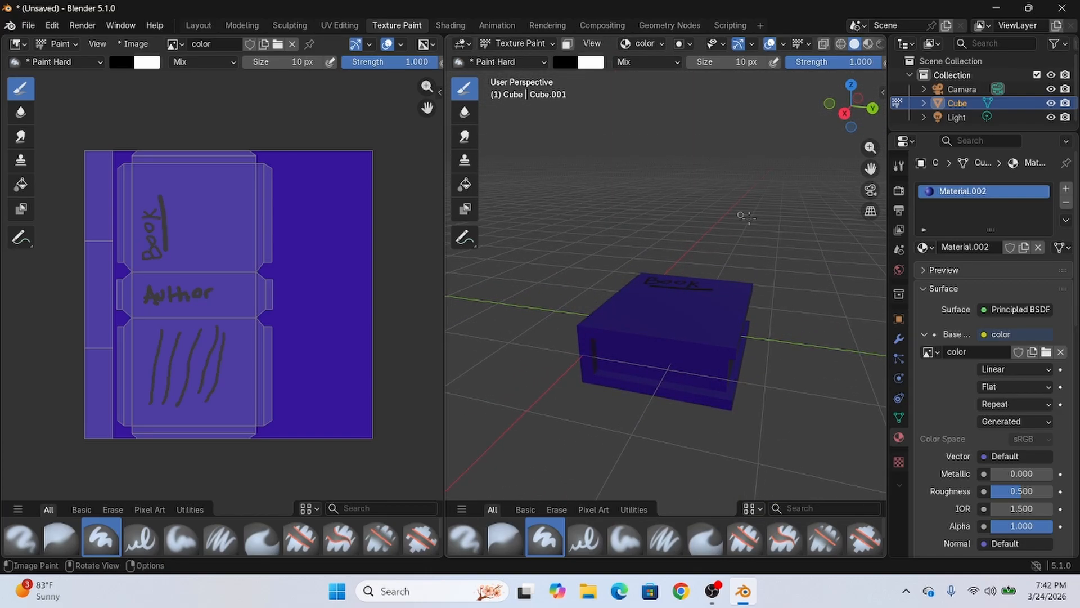
Step: In Edit Mode with face selection, select the three recessed page faces between the book's covers
{"action": "left_click", "coordinate": [518, 43]}
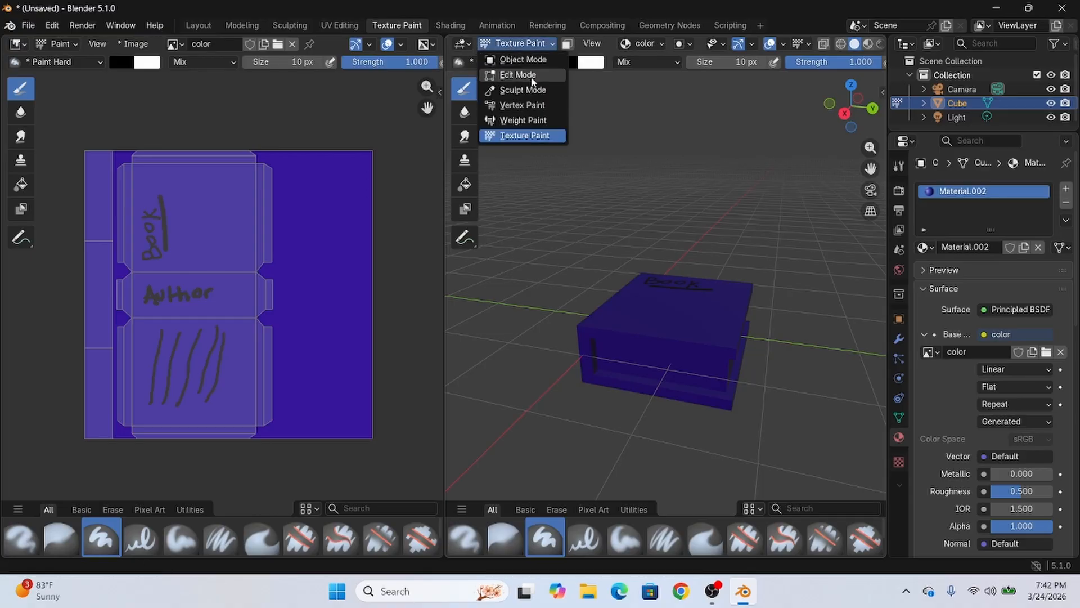
{"action": "left_click", "coordinate": [523, 75]}
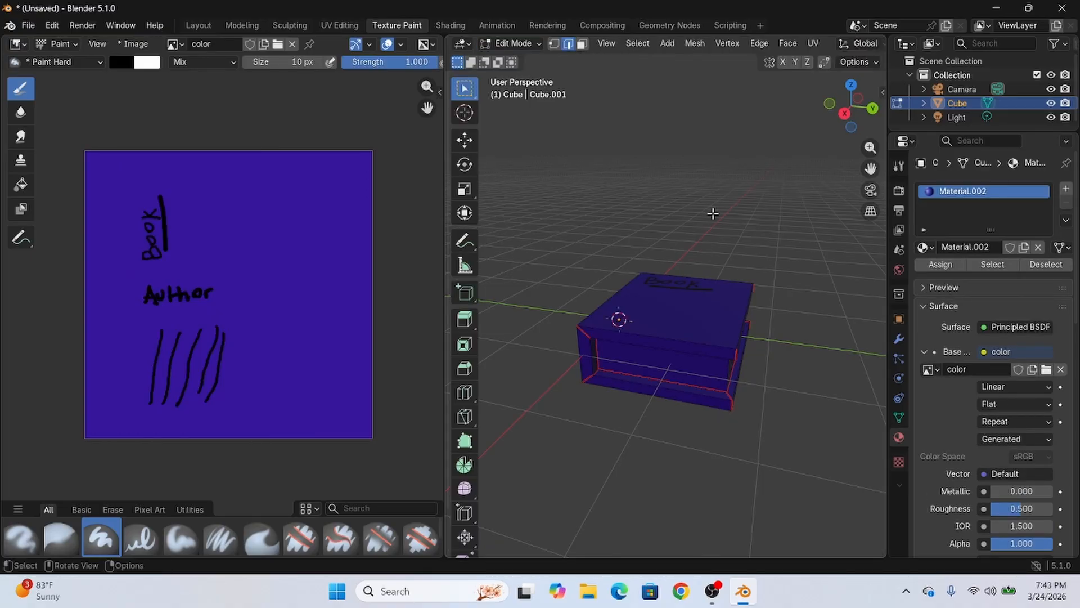
{"action": "key", "text": "3"}
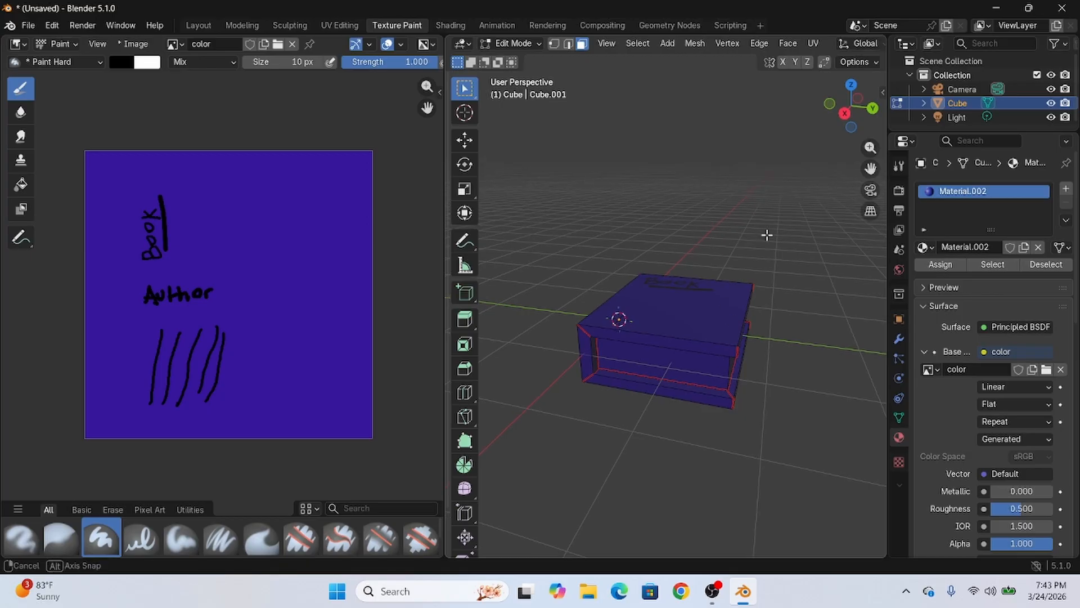
{"action": "middle_click_drag", "start_coordinate": [766, 234], "coordinate": [747, 181]}
{"action": "left_click", "coordinate": [689, 279]}
{"action": "middle_click_drag", "start_coordinate": [689, 280], "coordinate": [699, 320]}
{"action": "left_click", "coordinate": [699, 321], "text": "shift"}
{"action": "middle_click_drag", "start_coordinate": [790, 291], "coordinate": [677, 304]}
{"action": "left_click", "coordinate": [663, 324], "text": "shift"}
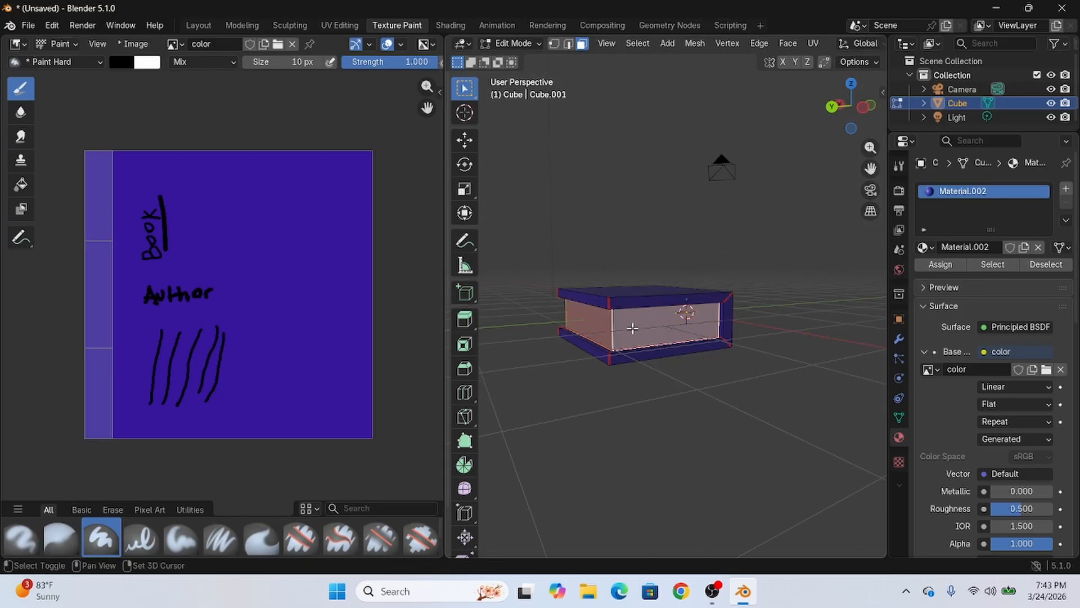
{"action": "middle_click_drag", "start_coordinate": [607, 219], "coordinate": [843, 248]}
Step: Return the book from Edit Mode to Texture Paint mode
{"action": "key", "text": "Tab"}
{"action": "left_click", "coordinate": [517, 43]}
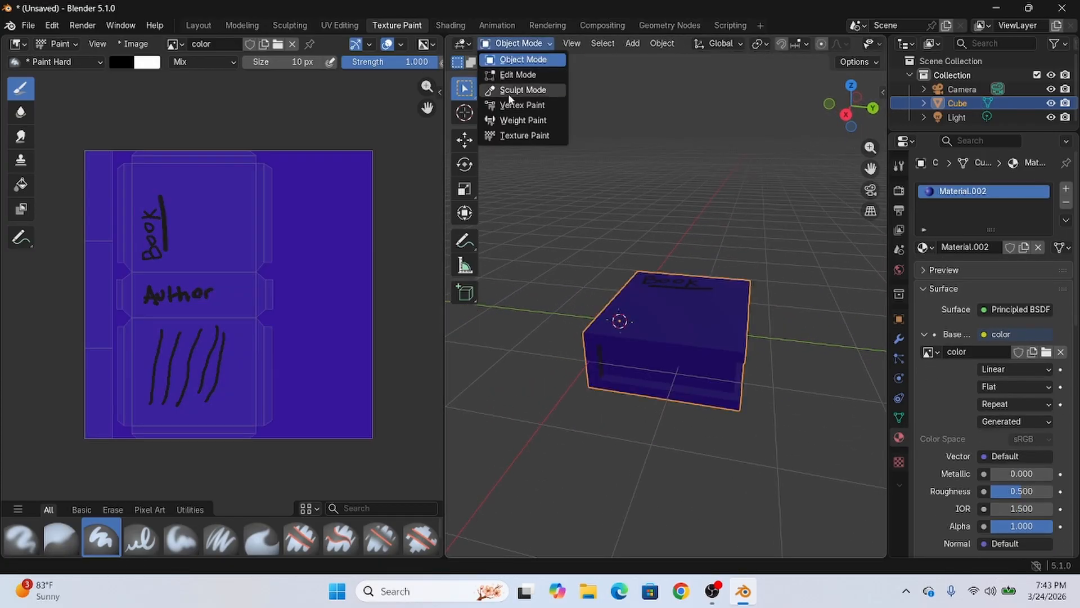
{"action": "left_click", "coordinate": [523, 136]}
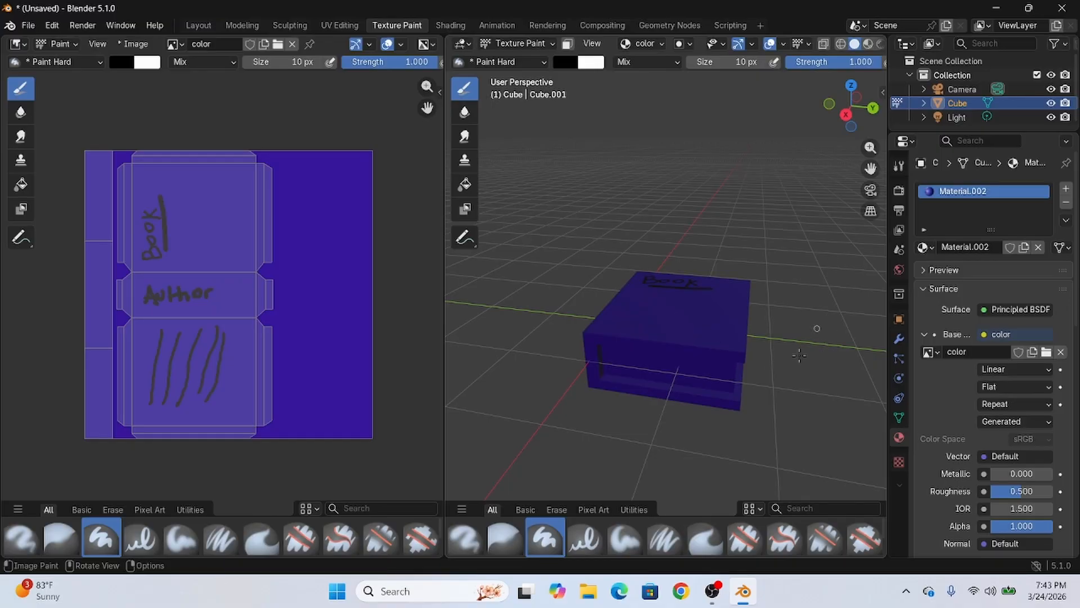
Step: Try the Mask brush on the book model and undo it
{"action": "left_click", "coordinate": [466, 211]}
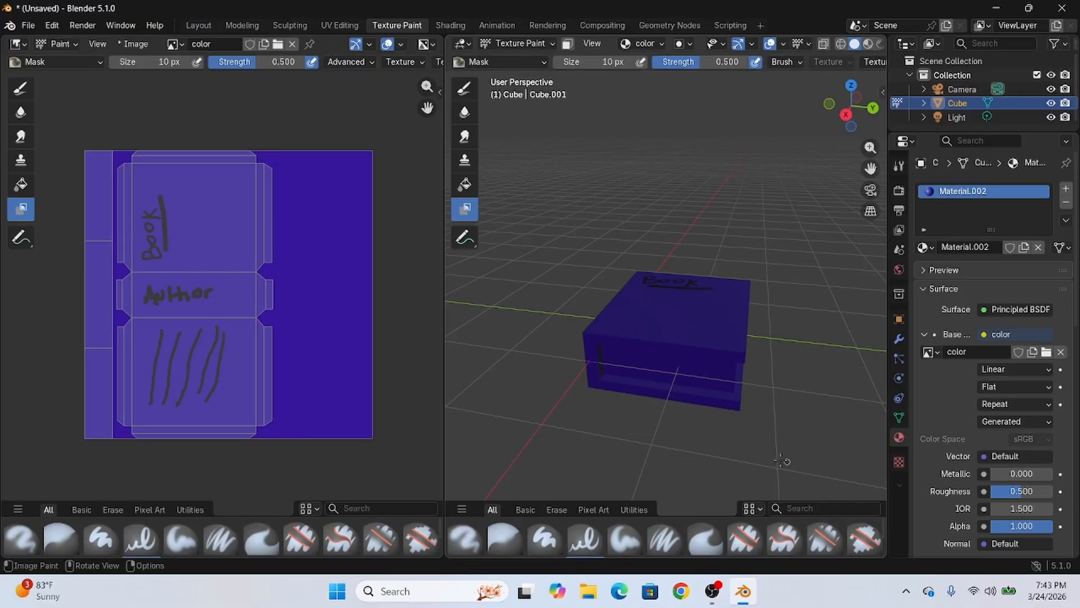
{"action": "middle_click_drag", "start_coordinate": [752, 404], "coordinate": [763, 399]}
{"action": "left_click", "coordinate": [762, 399]}
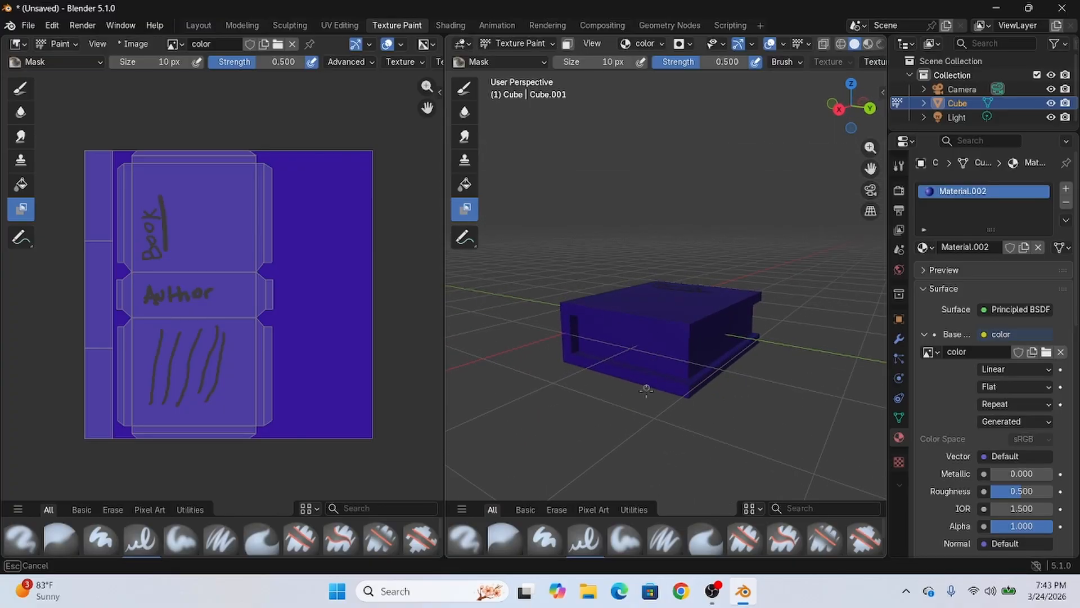
{"action": "key", "text": "ctrl+z"}
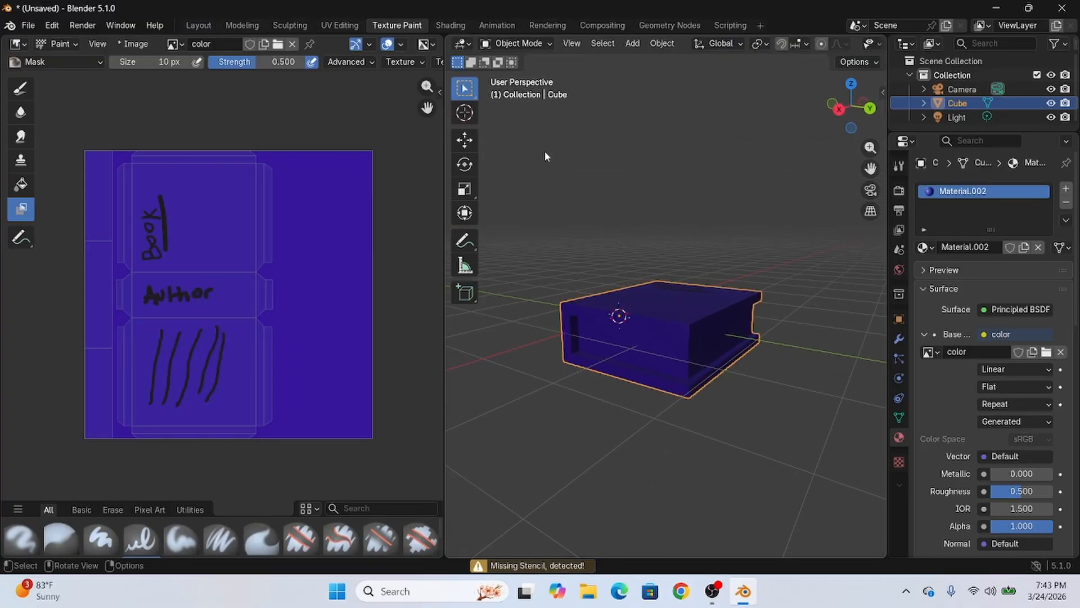
Step: Put the book back into Texture Paint mode and reactivate the Paint Hard brush
{"action": "left_click", "coordinate": [516, 44]}
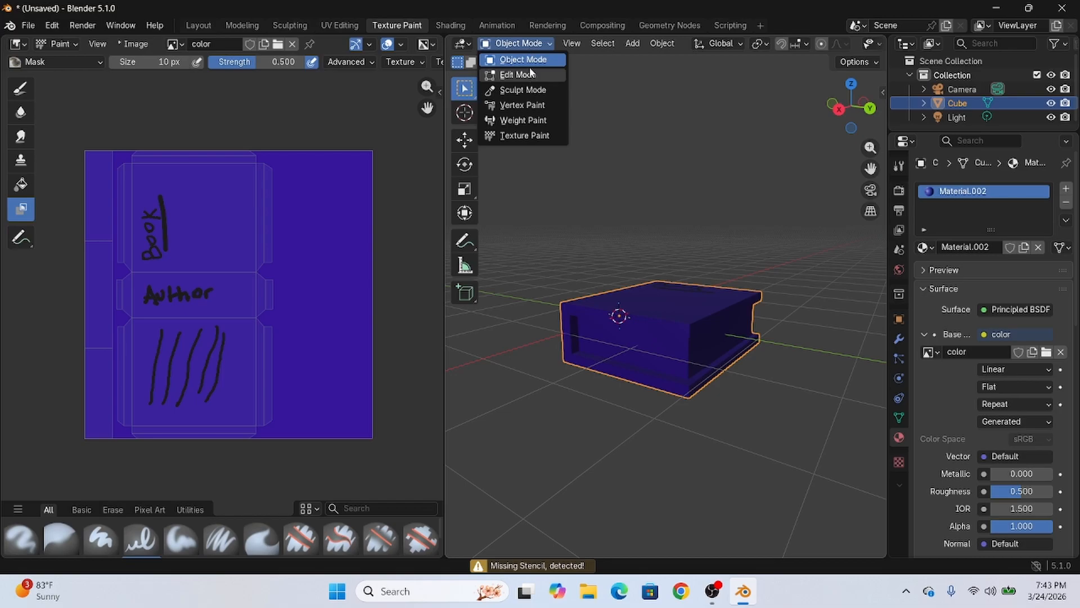
{"action": "left_click", "coordinate": [515, 75]}
{"action": "left_click", "coordinate": [517, 43]}
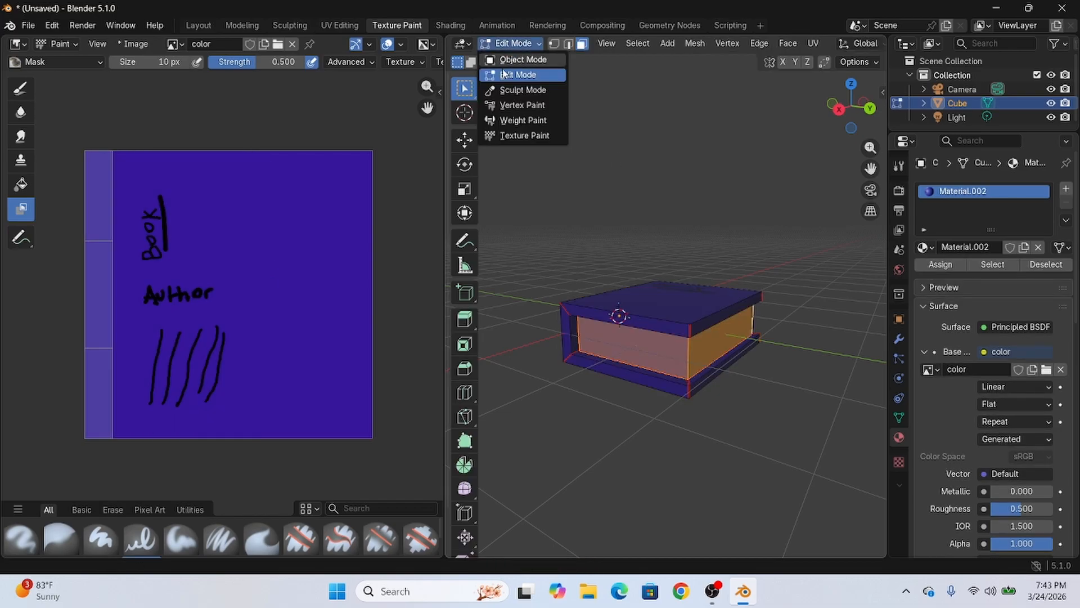
{"action": "left_click", "coordinate": [520, 137]}
{"action": "middle_click_drag", "start_coordinate": [768, 216], "coordinate": [726, 214]}
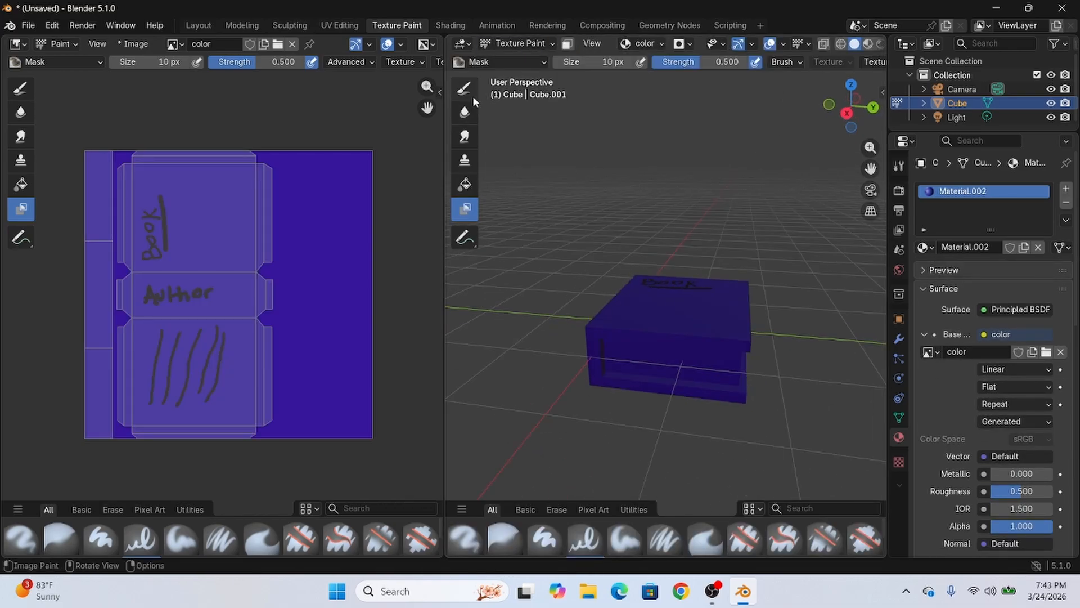
{"action": "left_click", "coordinate": [465, 88]}
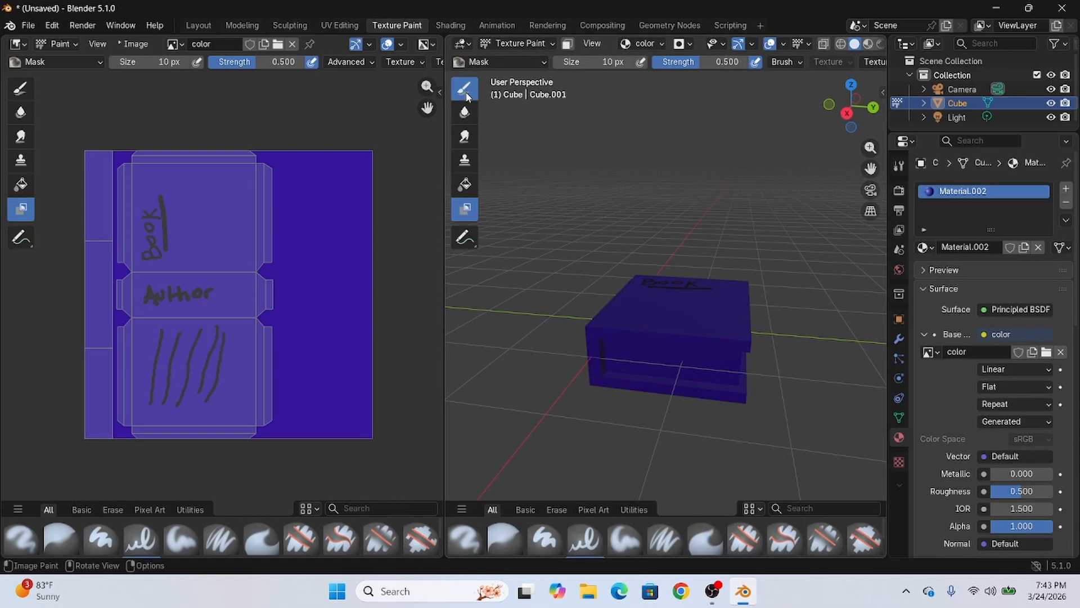
Step: Try painting strokes on the book's page side with X-ray on and with it off, undoing each stroke
{"action": "left_click", "coordinate": [825, 44]}
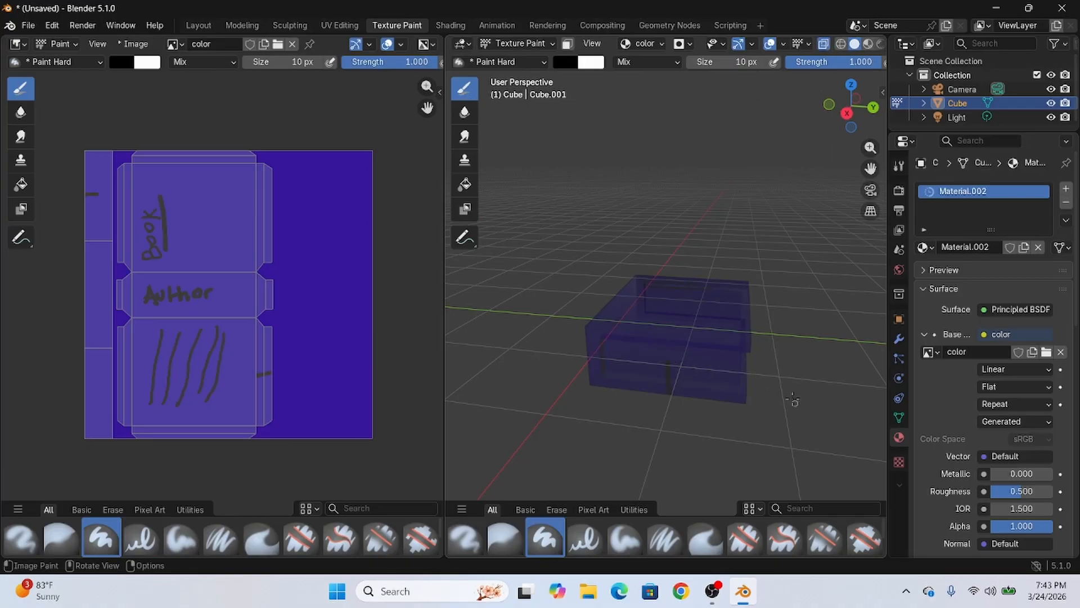
{"action": "middle_click_drag", "start_coordinate": [764, 376], "coordinate": [673, 333]}
{"action": "scroll", "coordinate": [667, 336], "scroll_direction": "up", "scroll_amount": 3}
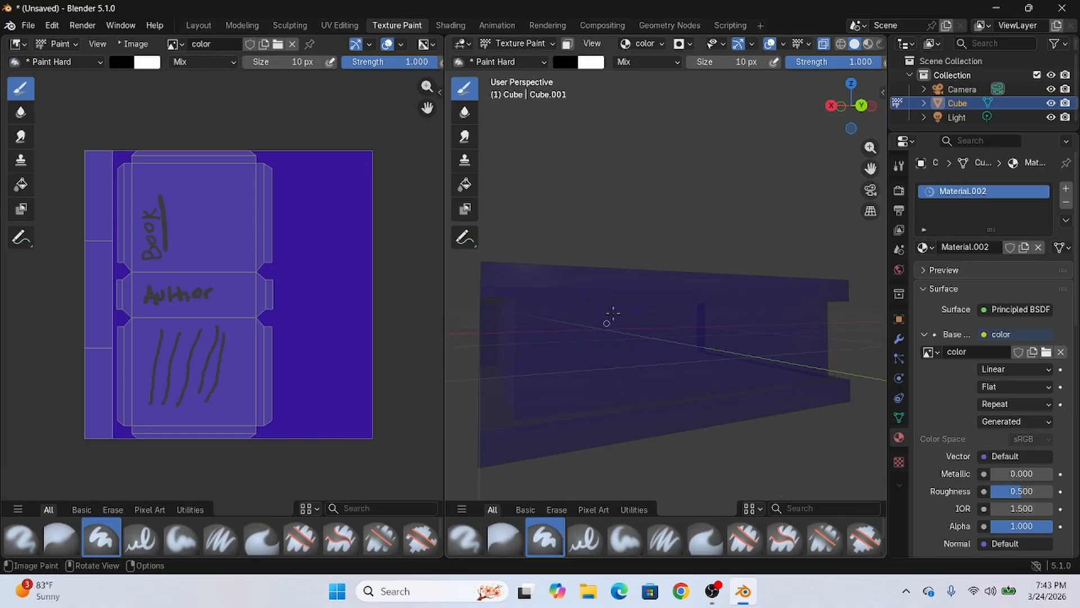
{"action": "left_click_drag", "start_coordinate": [613, 312], "coordinate": [641, 403]}
{"action": "middle_click_drag", "start_coordinate": [751, 384], "coordinate": [765, 94]}
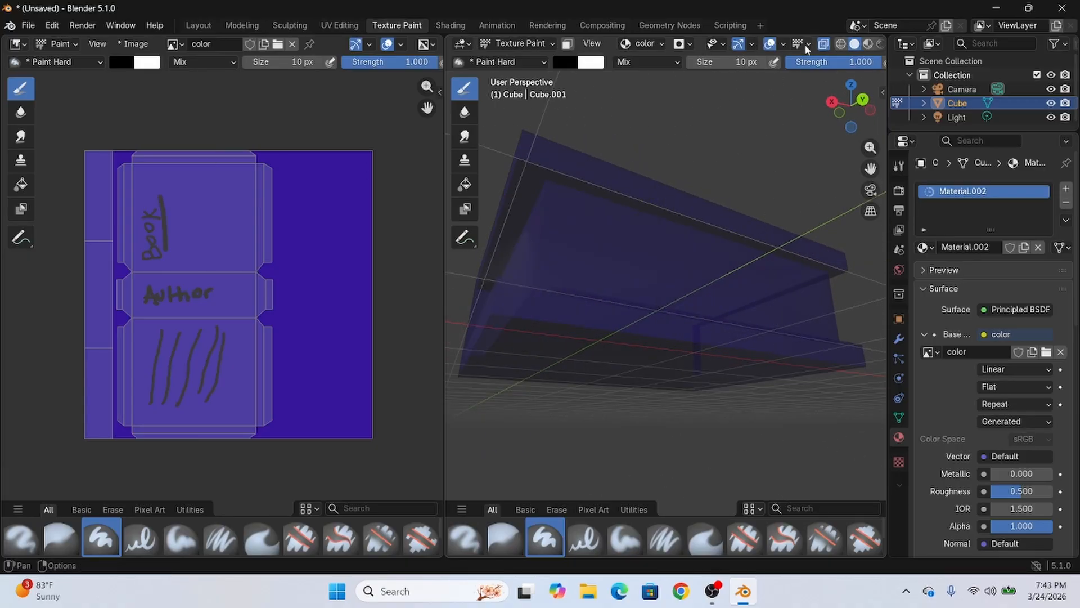
{"action": "scroll", "coordinate": [824, 47], "scroll_direction": "down", "scroll_amount": 2}
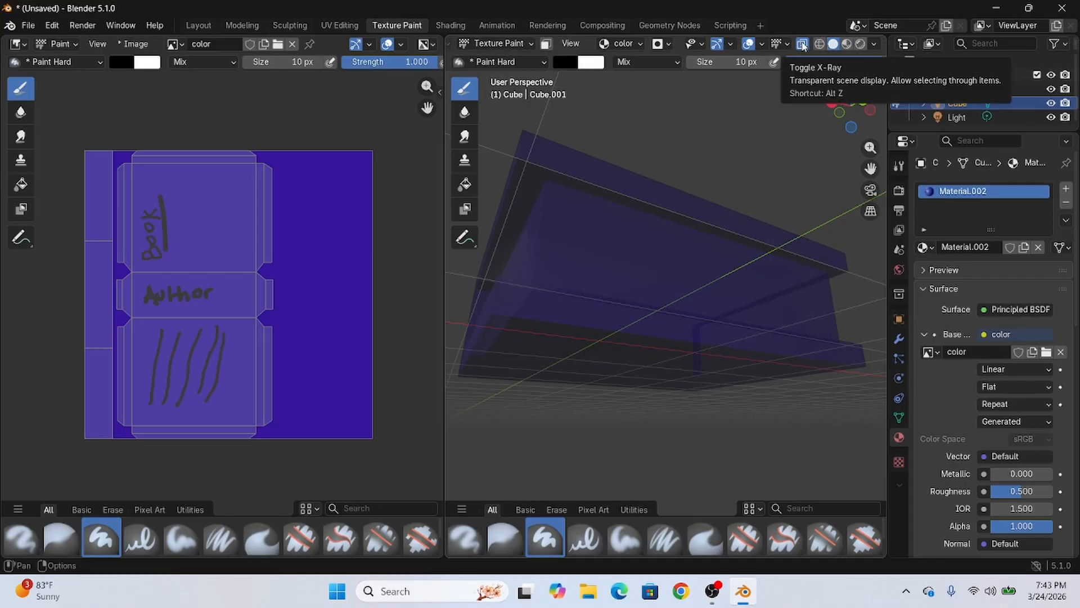
{"action": "left_click", "coordinate": [806, 46]}
{"action": "middle_click_drag", "start_coordinate": [779, 107], "coordinate": [777, 213]}
{"action": "scroll", "coordinate": [778, 214], "scroll_direction": "down", "scroll_amount": 4}
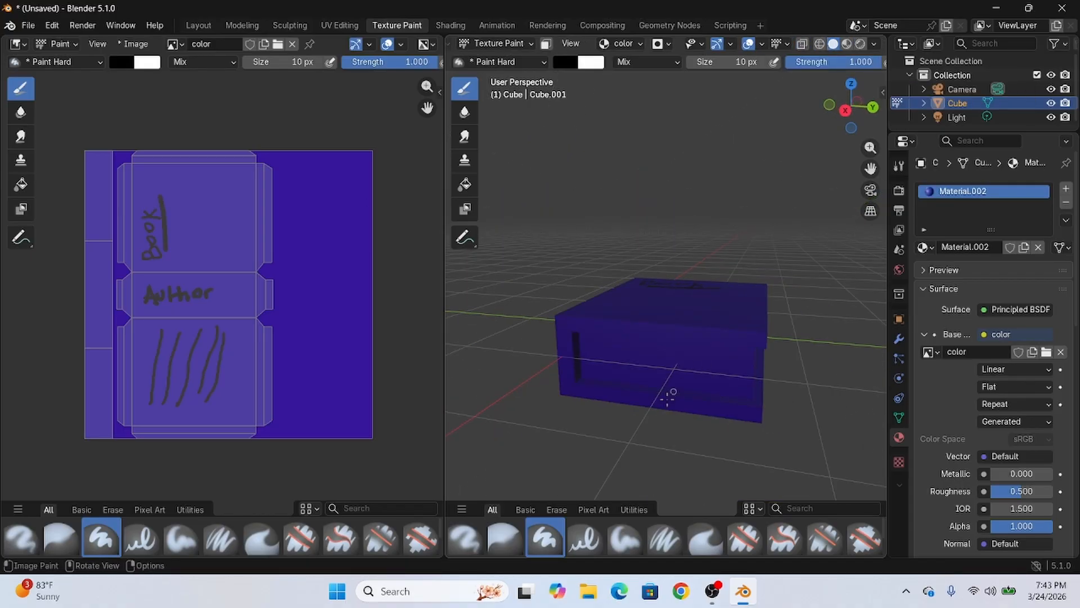
{"action": "mouse_move", "coordinate": [641, 380]}
{"action": "left_mouse_down"}
{"action": "mouse_move", "coordinate": [697, 381]}
{"action": "mouse_move", "coordinate": [726, 414]}
{"action": "left_mouse_up"}
{"action": "key", "text": "ctrl+z"}
Step: Check the page face selection in Edit Mode, then leave for Object Mode
{"action": "left_click", "coordinate": [521, 43]}
{"action": "left_click", "coordinate": [501, 73]}
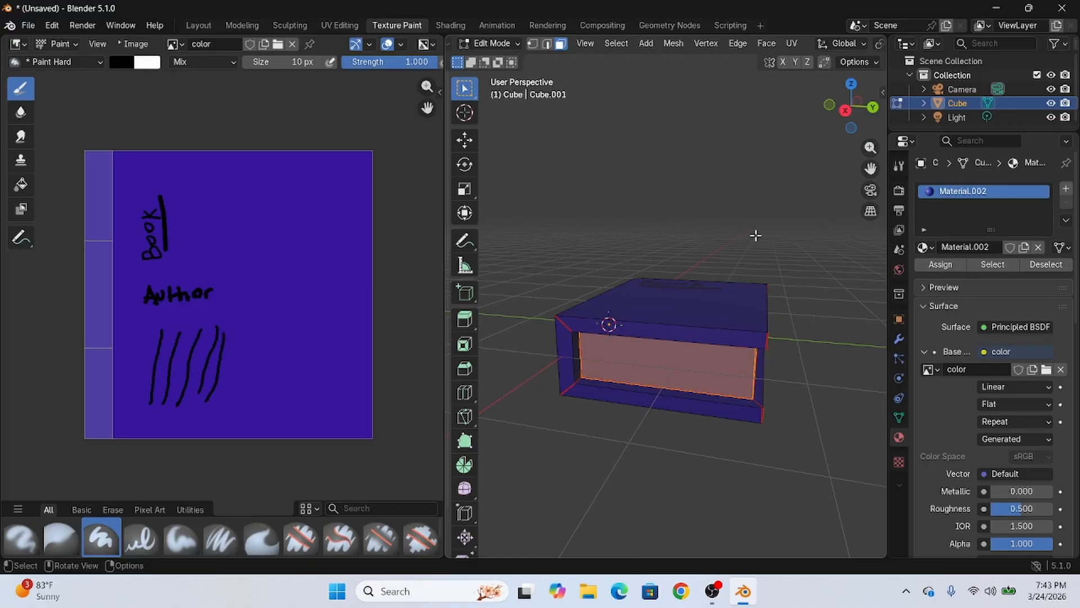
{"action": "mouse_move", "coordinate": [747, 220]}
{"action": "middle_mouse_down"}
{"action": "mouse_move", "coordinate": [711, 152]}
{"action": "mouse_move", "coordinate": [752, 174]}
{"action": "mouse_move", "coordinate": [707, 206]}
{"action": "mouse_move", "coordinate": [728, 222]}
{"action": "middle_mouse_up"}
{"action": "key", "text": "Tab"}
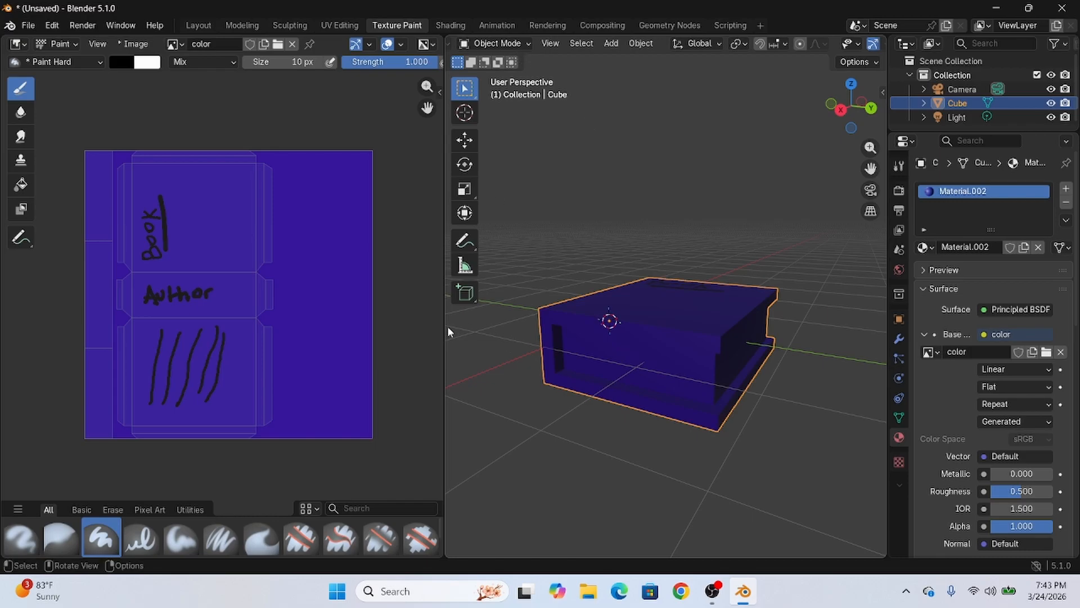
Step: Try a Mask brush stroke down the page strip of the flat color image and undo it
{"action": "left_click", "coordinate": [21, 210]}
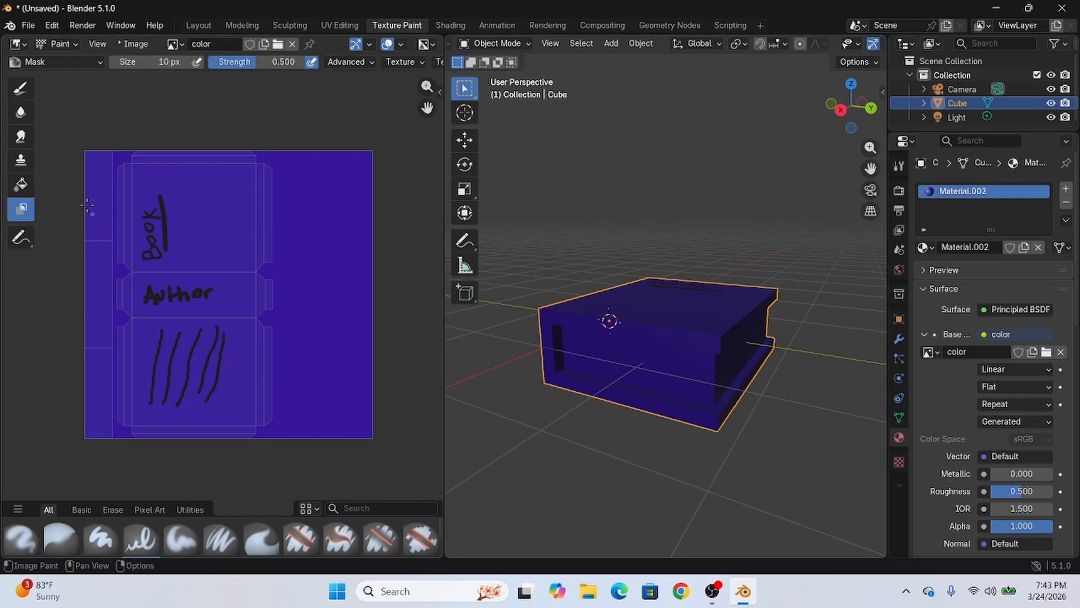
{"action": "mouse_move", "coordinate": [85, 150]}
{"action": "left_mouse_down"}
{"action": "mouse_move", "coordinate": [107, 194]}
{"action": "mouse_move", "coordinate": [115, 419]}
{"action": "left_mouse_up"}
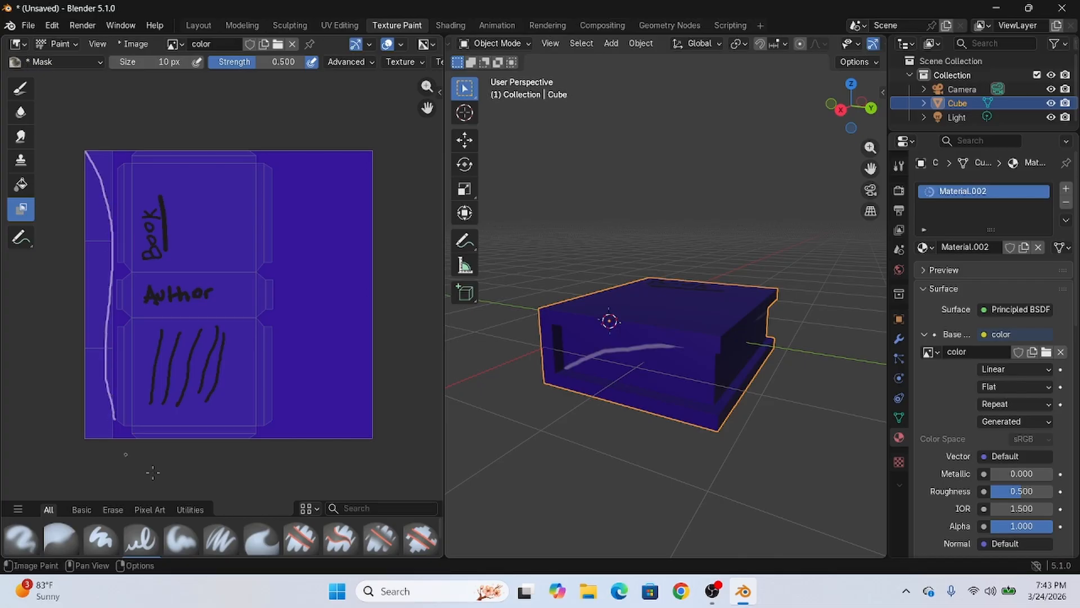
{"action": "key", "text": "ctrl+z"}
{"action": "key", "text": "ctrl+z"}
Step: Switch the book from Object Mode through Edit Mode back to Texture Paint mode
{"action": "middle_click_drag", "start_coordinate": [573, 183], "coordinate": [612, 191]}
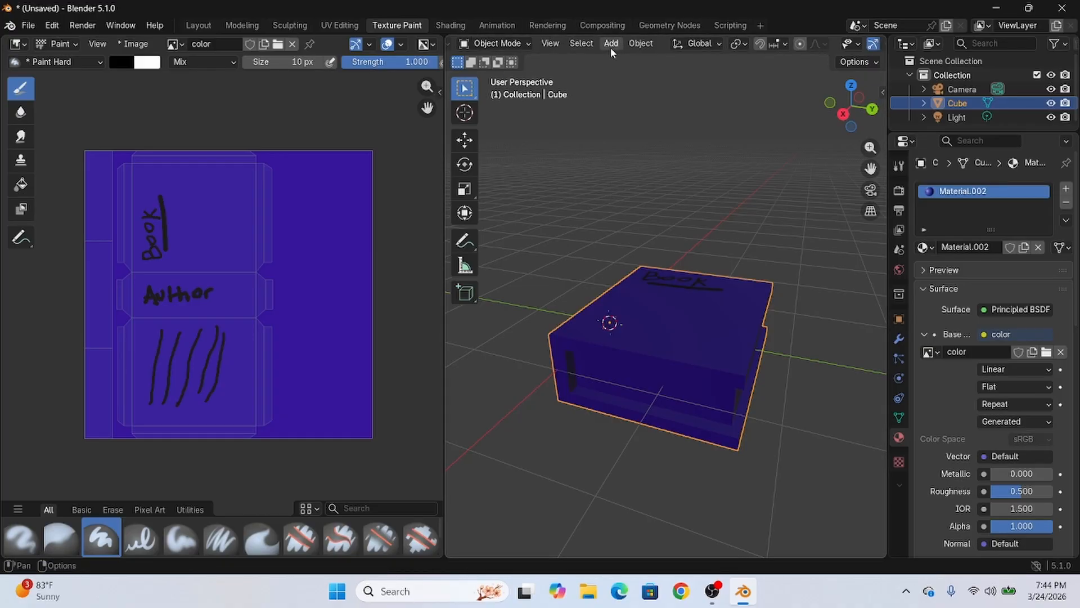
{"action": "left_click", "coordinate": [581, 44]}
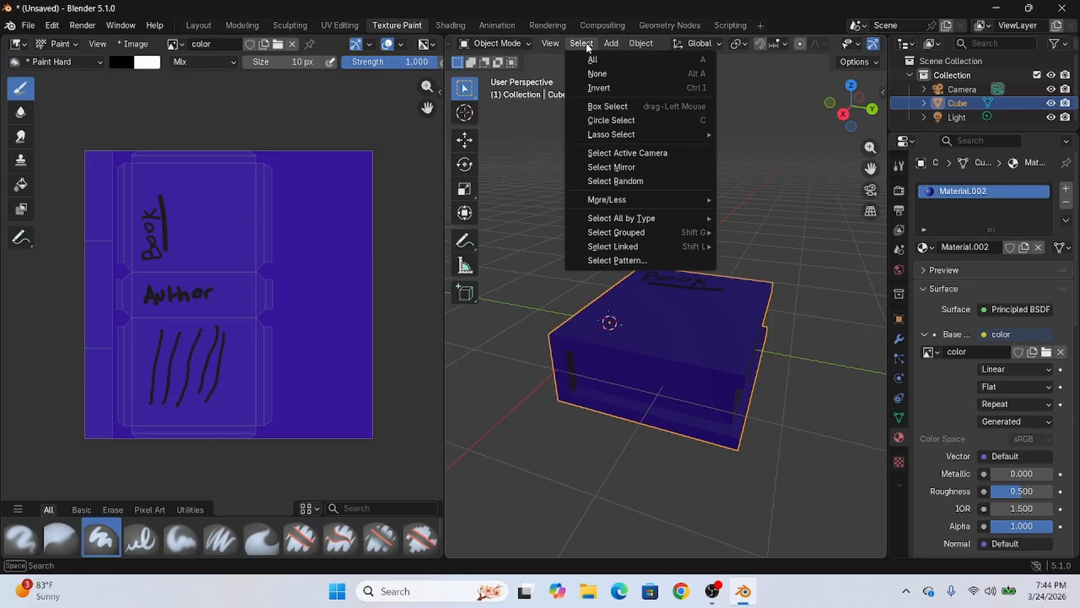
{"action": "left_click", "coordinate": [586, 44]}
{"action": "left_click", "coordinate": [494, 44]}
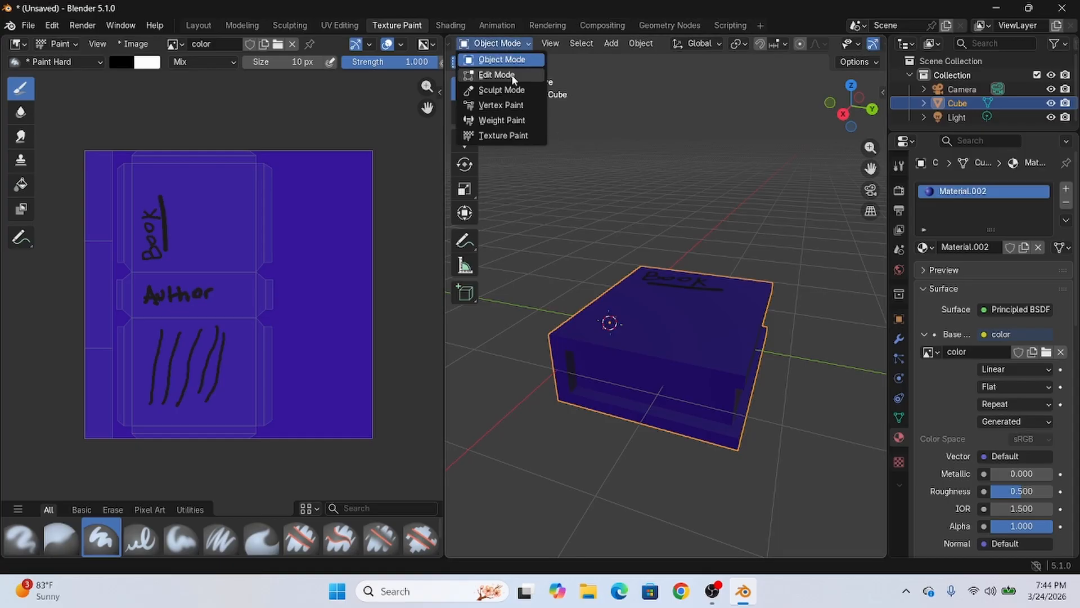
{"action": "left_click", "coordinate": [497, 74]}
{"action": "left_click", "coordinate": [508, 44]}
{"action": "left_click", "coordinate": [503, 135]}
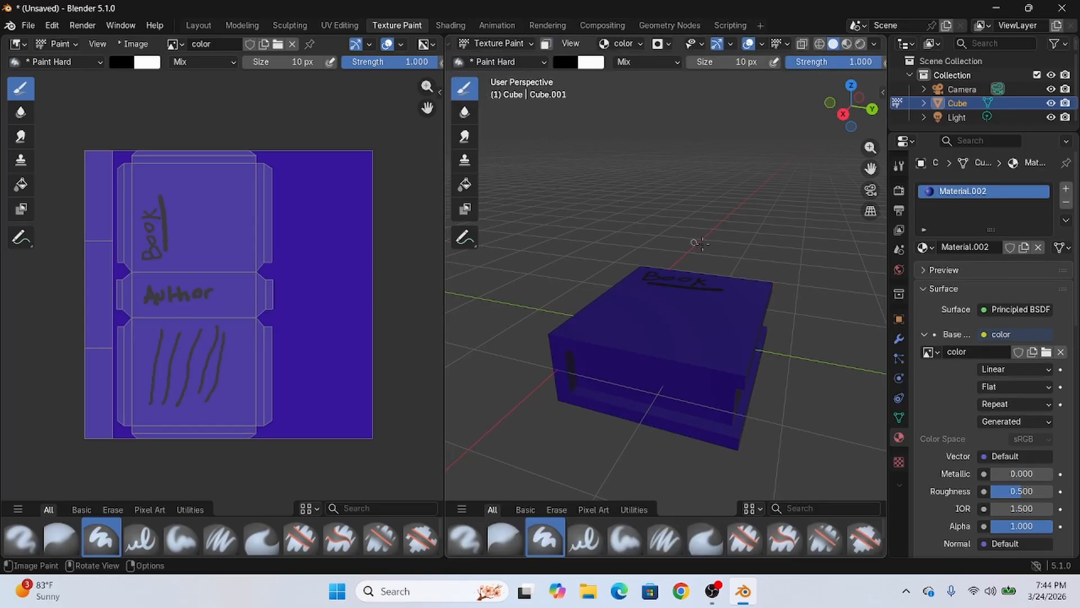
Step: Enable the face selection paint mask to restrict painting to the selected page faces
{"action": "mouse_move", "coordinate": [772, 233]}
{"action": "middle_mouse_down"}
{"action": "mouse_move", "coordinate": [759, 182]}
{"action": "mouse_move", "coordinate": [783, 188]}
{"action": "mouse_move", "coordinate": [781, 222]}
{"action": "middle_mouse_up"}
{"action": "scroll", "coordinate": [786, 202], "scroll_direction": "up", "scroll_amount": 4}
{"action": "scroll", "coordinate": [781, 194], "scroll_direction": "down", "scroll_amount": 3}
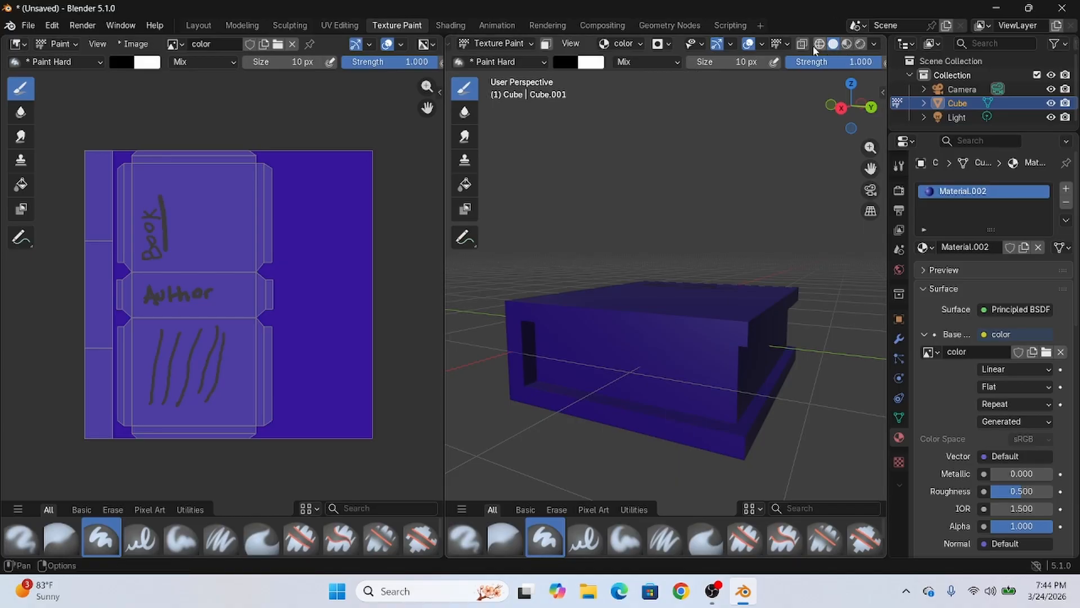
{"action": "scroll", "coordinate": [813, 46], "scroll_direction": "left", "scroll_amount": 2}
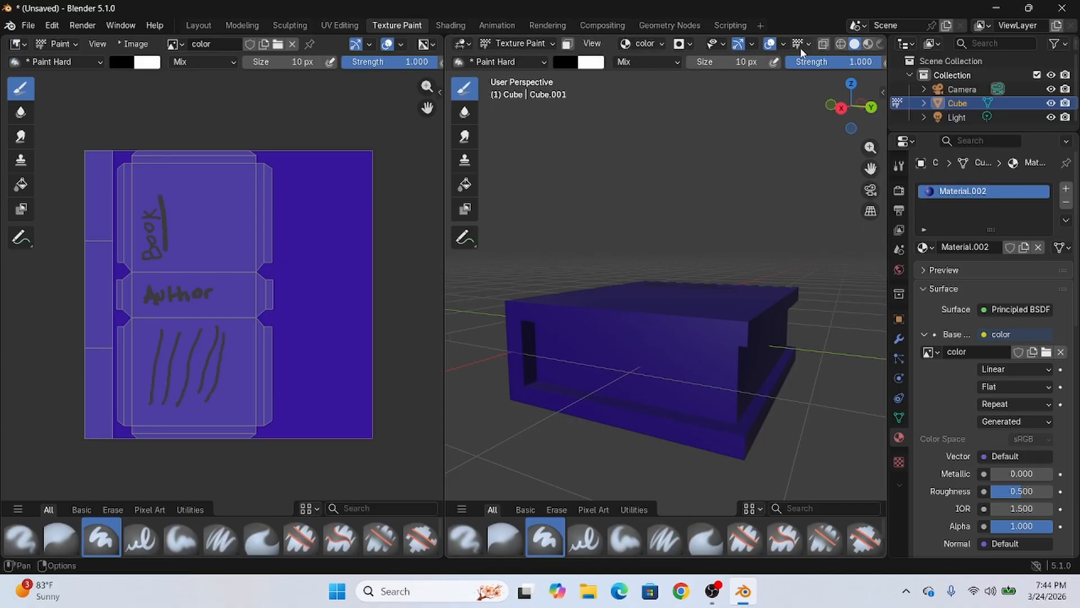
{"action": "left_click", "coordinate": [568, 45]}
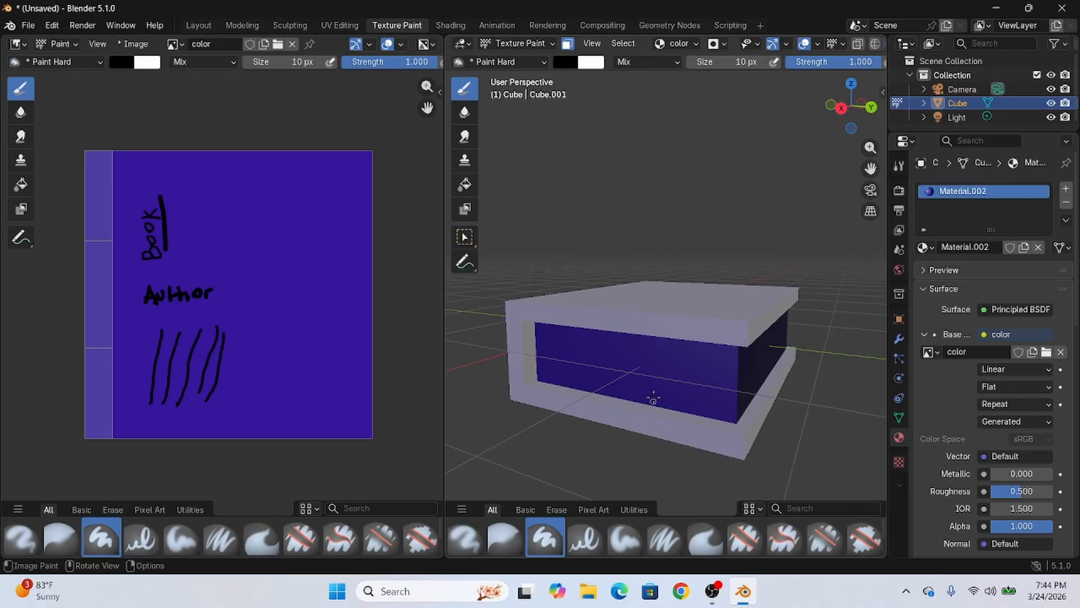
{"action": "middle_click_drag", "start_coordinate": [671, 399], "coordinate": [728, 377]}
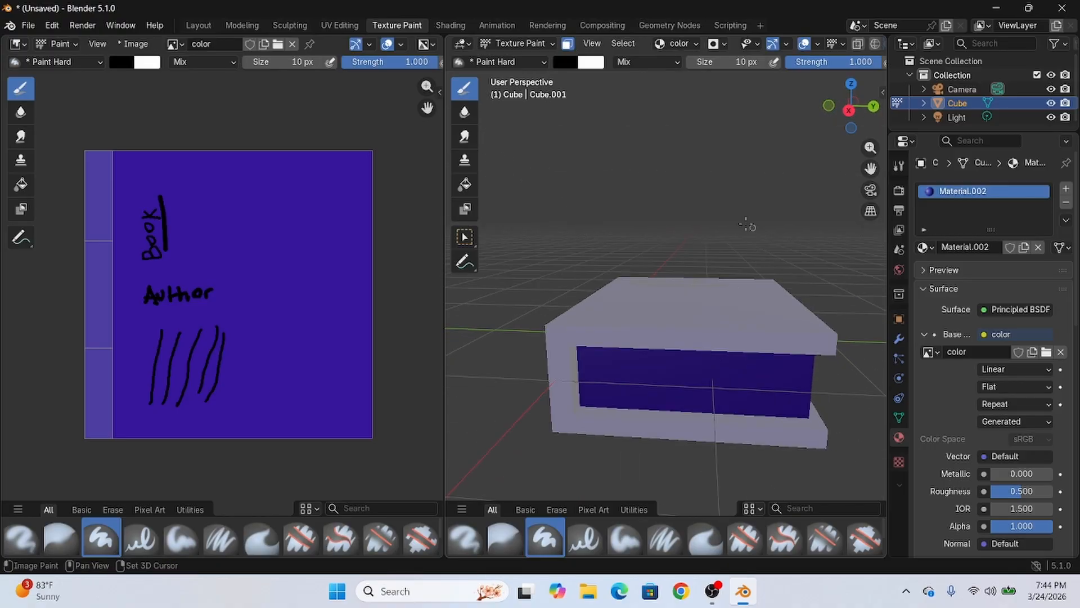
{"action": "middle_click_drag", "start_coordinate": [754, 206], "coordinate": [723, 180], "text": "shift"}
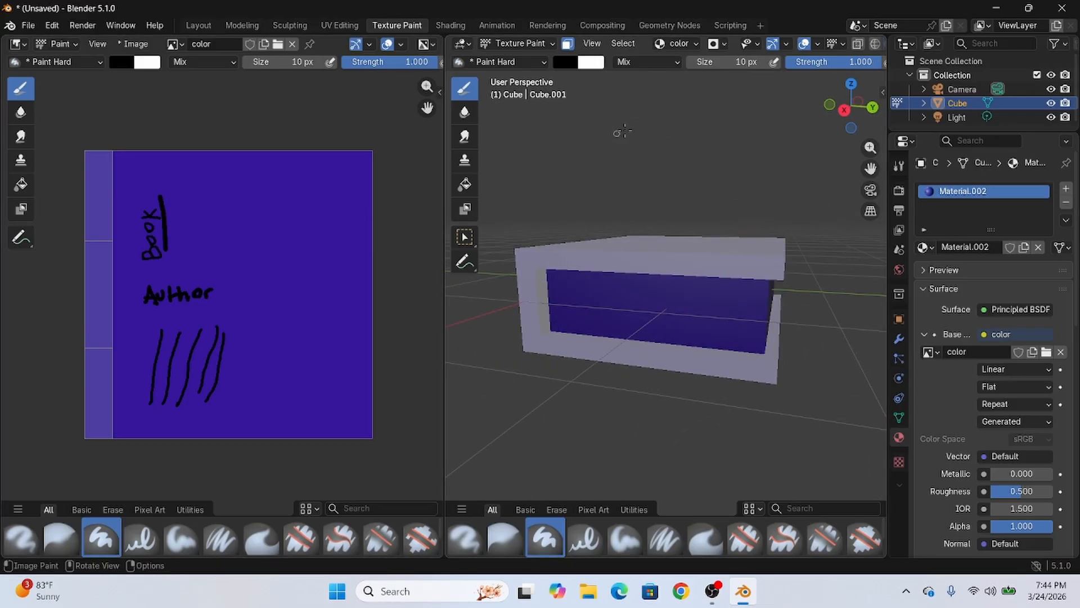
Step: Set the brush color to a light cream-orange, about #F0CA85
{"action": "left_click", "coordinate": [567, 64]}
{"action": "left_click_drag", "start_coordinate": [681, 187], "coordinate": [681, 105]}
{"action": "mouse_move", "coordinate": [610, 137]}
{"action": "left_mouse_down"}
{"action": "mouse_move", "coordinate": [589, 165]}
{"action": "mouse_move", "coordinate": [591, 154]}
{"action": "left_mouse_up"}
{"action": "left_click_drag", "start_coordinate": [682, 108], "coordinate": [681, 80]}
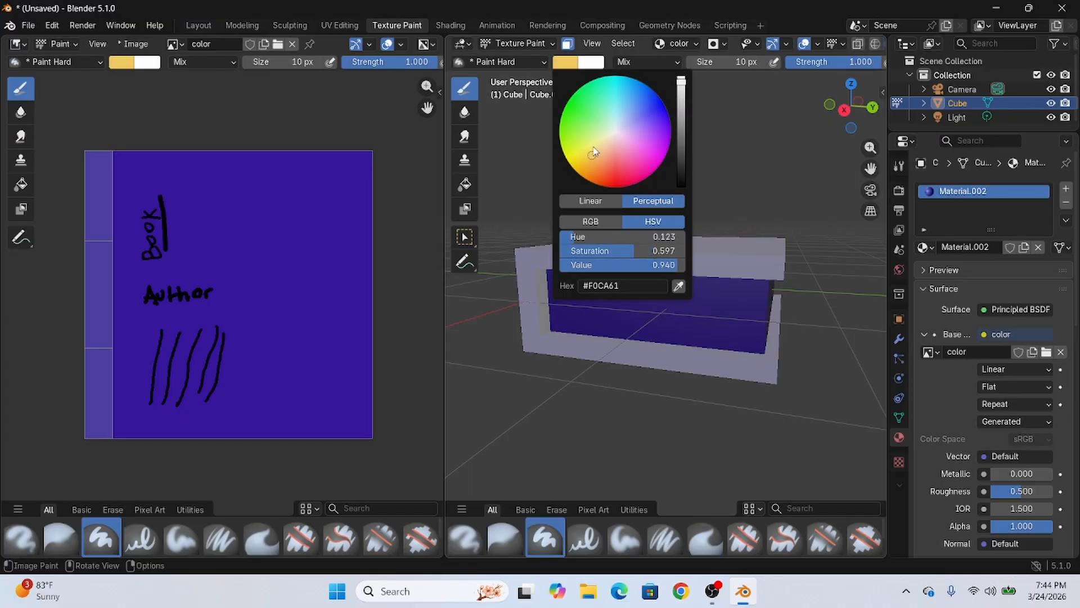
{"action": "mouse_move", "coordinate": [592, 155]}
{"action": "left_mouse_down"}
{"action": "mouse_move", "coordinate": [594, 143]}
{"action": "mouse_move", "coordinate": [602, 149]}
{"action": "left_mouse_up"}
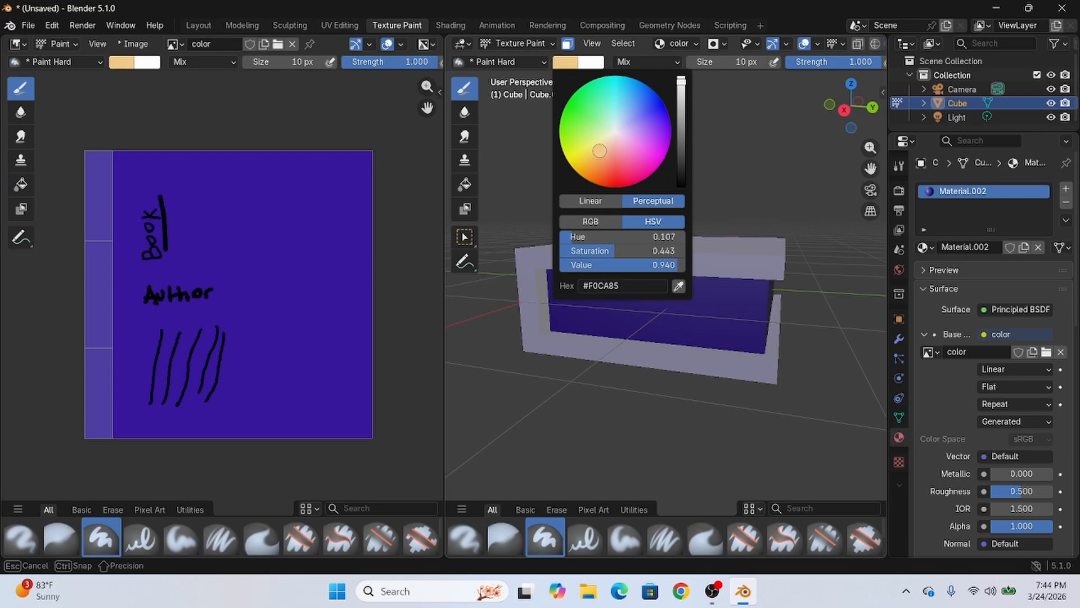
{"action": "left_click_drag", "start_coordinate": [600, 151], "coordinate": [600, 151]}
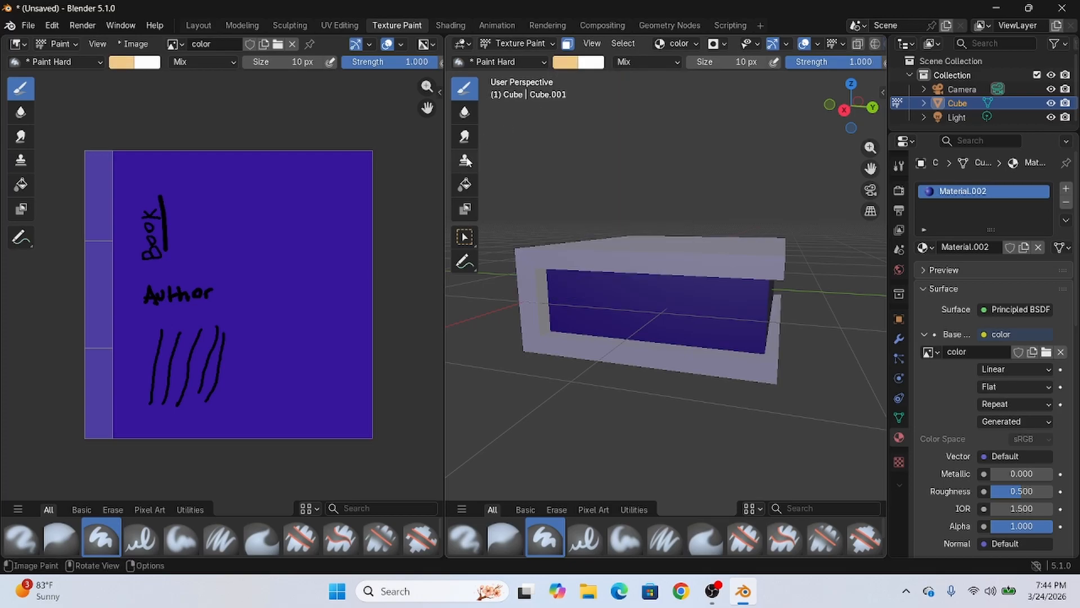
Step: Fill the masked page faces of the book with the cream color using the Fill tool
{"action": "left_click", "coordinate": [466, 182]}
{"action": "left_click", "coordinate": [684, 304]}
{"action": "mouse_move", "coordinate": [822, 288]}
{"action": "middle_mouse_down"}
{"action": "mouse_move", "coordinate": [663, 260]}
{"action": "mouse_move", "coordinate": [500, 267]}
{"action": "mouse_move", "coordinate": [835, 300]}
{"action": "mouse_move", "coordinate": [859, 271]}
{"action": "mouse_move", "coordinate": [817, 272]}
{"action": "mouse_move", "coordinate": [806, 249]}
{"action": "mouse_move", "coordinate": [813, 288]}
{"action": "middle_mouse_up"}
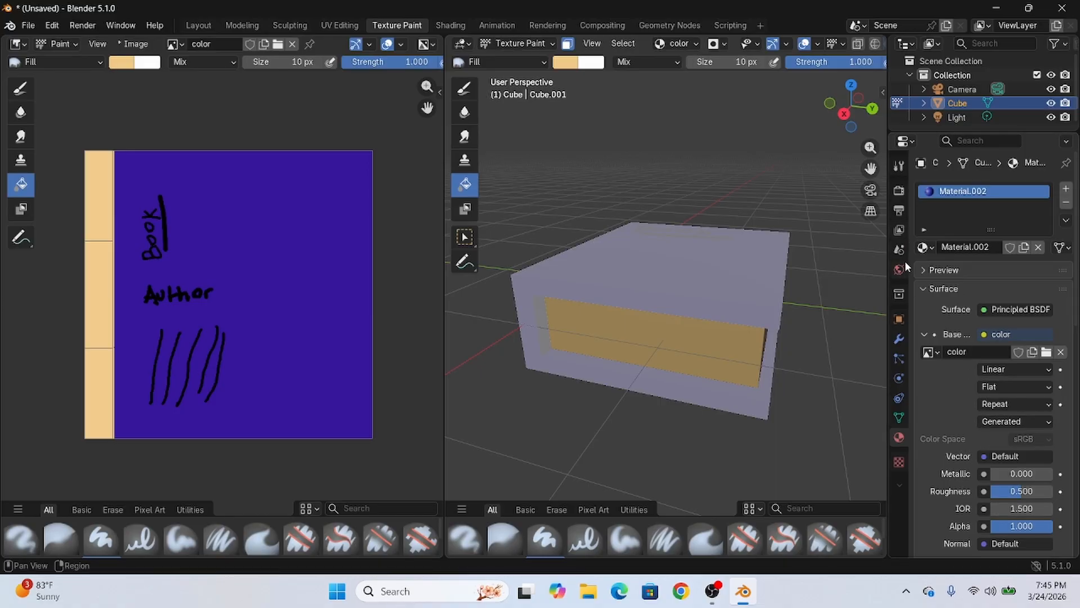
Step: Switch back to the Paint Hard brush and display its brush settings in the tool properties
{"action": "left_click", "coordinate": [898, 319]}
{"action": "left_click", "coordinate": [899, 296]}
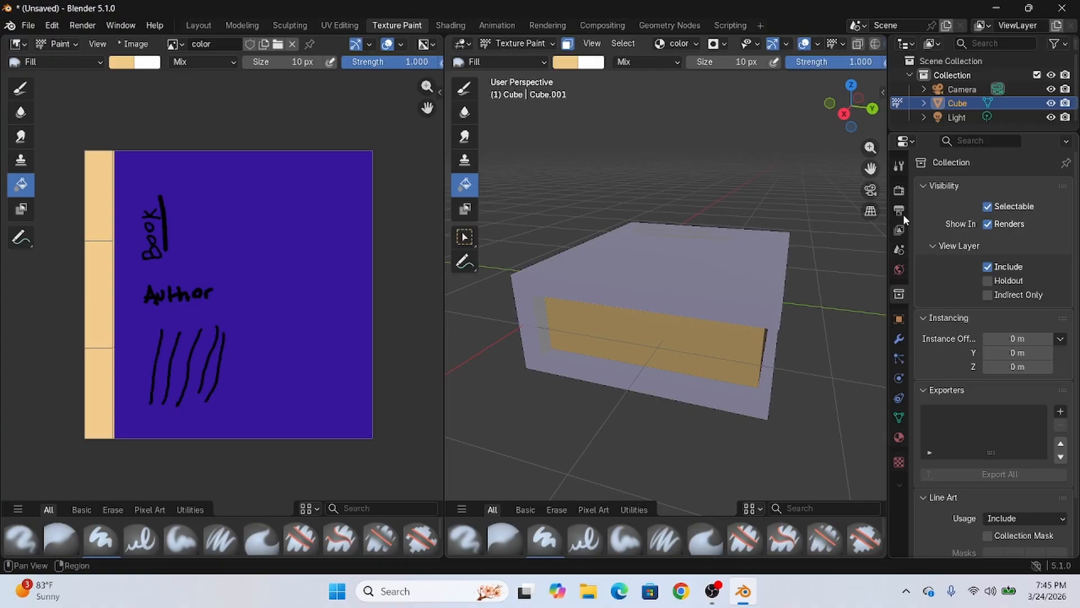
{"action": "left_click", "coordinate": [899, 166]}
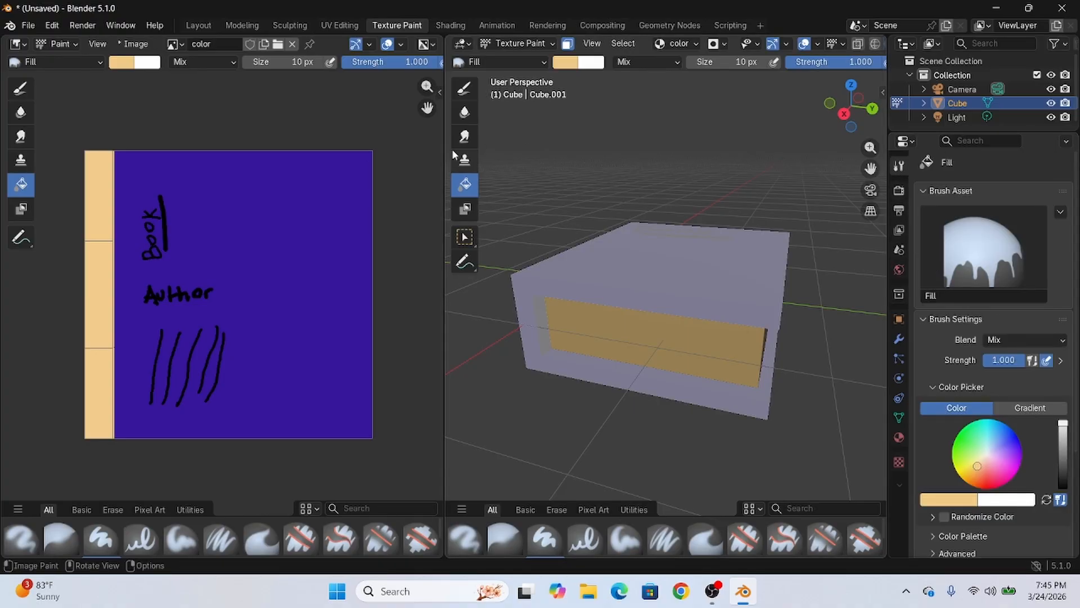
{"action": "left_click", "coordinate": [459, 81]}
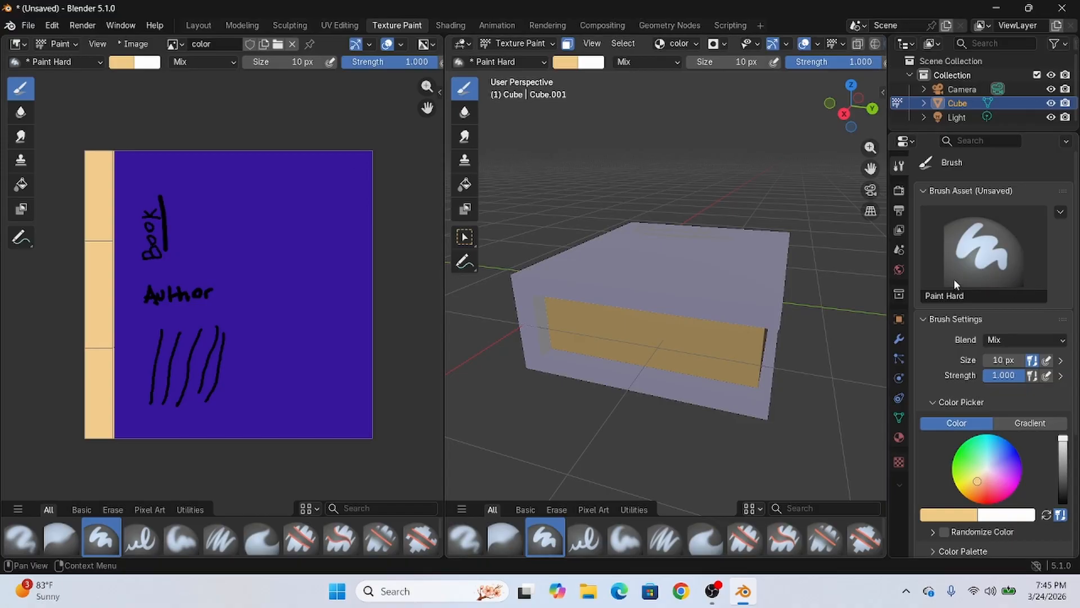
{"action": "scroll", "coordinate": [1035, 365], "scroll_direction": "down", "scroll_amount": 5}
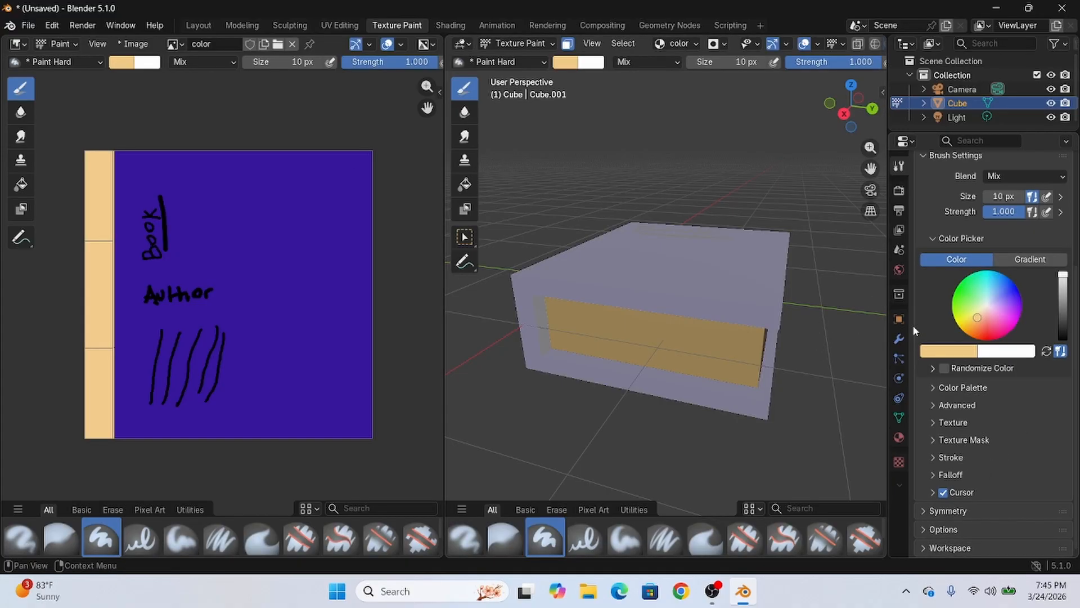
Step: Change the brush color to a more saturated, slightly darker orange than the cream page fill
{"action": "middle_click_drag", "start_coordinate": [818, 278], "coordinate": [909, 285]}
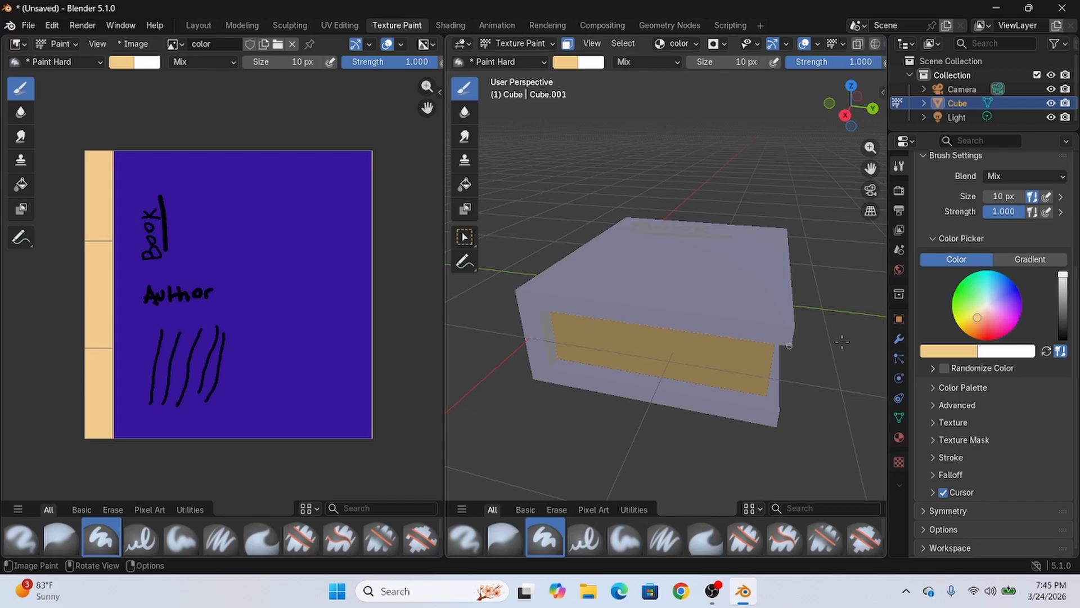
{"action": "left_click", "coordinate": [959, 351]}
{"action": "left_click", "coordinate": [883, 206]}
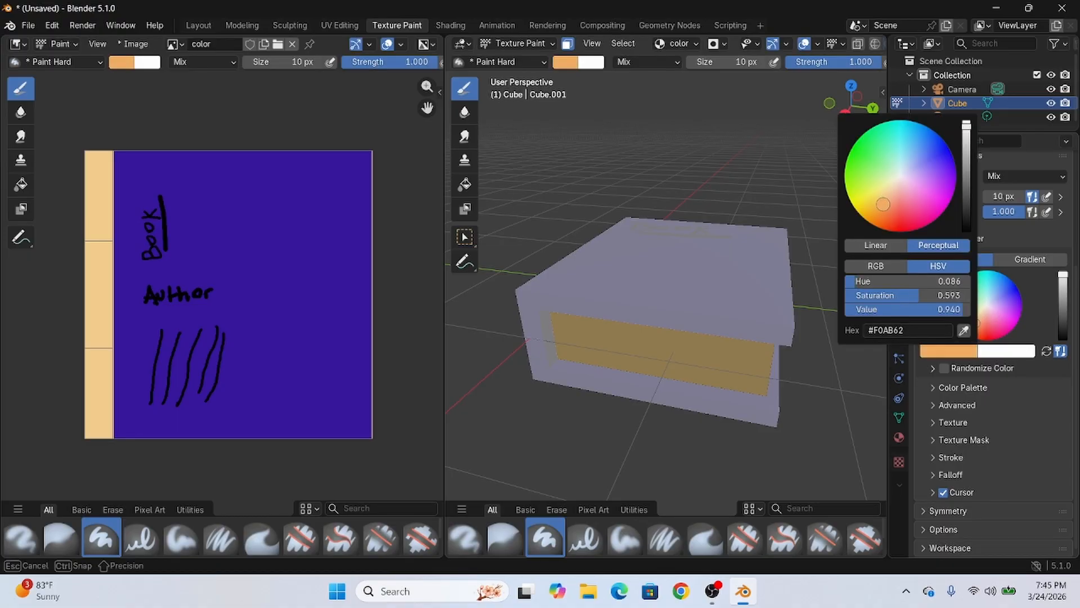
{"action": "left_click", "coordinate": [968, 137]}
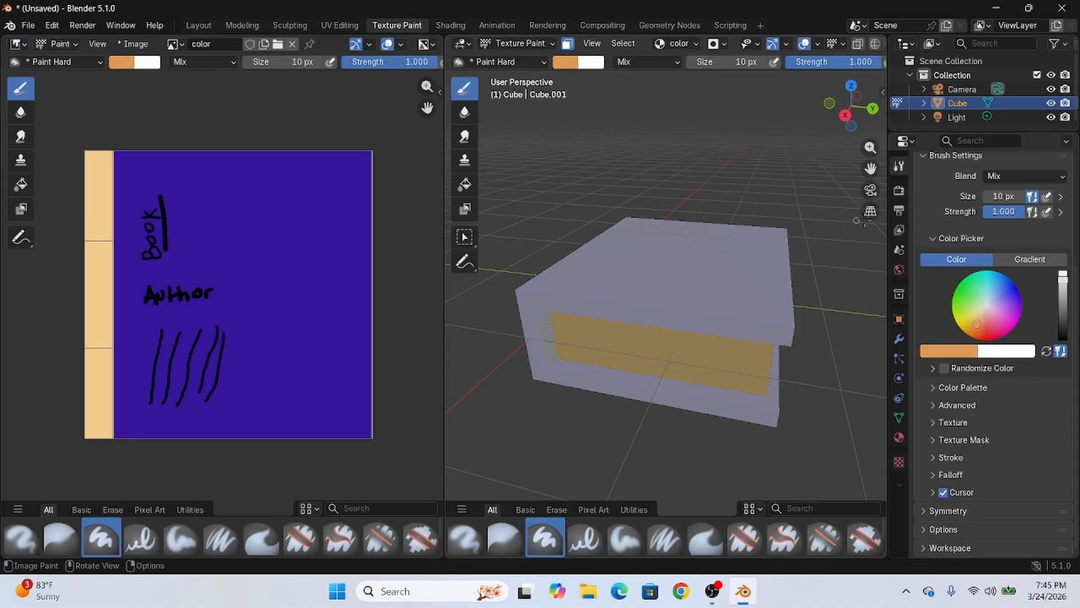
Step: Try a freehand orange stroke across one side of the page block, then undo it
{"action": "left_click_drag", "start_coordinate": [581, 337], "coordinate": [738, 344]}
{"action": "middle_click_drag", "start_coordinate": [799, 364], "coordinate": [818, 318]}
{"action": "key", "text": "ctrl+z"}
Step: Try painting a freehand line near the upper edge of all three page sides, then undo the strokes
{"action": "left_click_drag", "start_coordinate": [570, 254], "coordinate": [798, 254]}
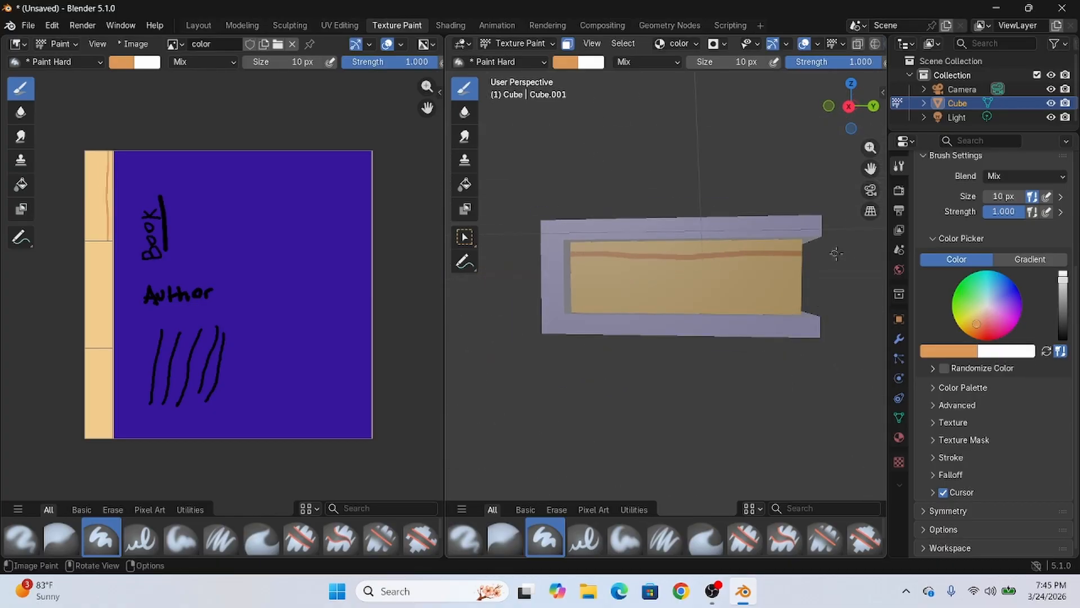
{"action": "middle_click_drag", "start_coordinate": [838, 256], "coordinate": [513, 270]}
{"action": "left_click_drag", "start_coordinate": [515, 259], "coordinate": [782, 260]}
{"action": "middle_click_drag", "start_coordinate": [782, 260], "coordinate": [535, 269]}
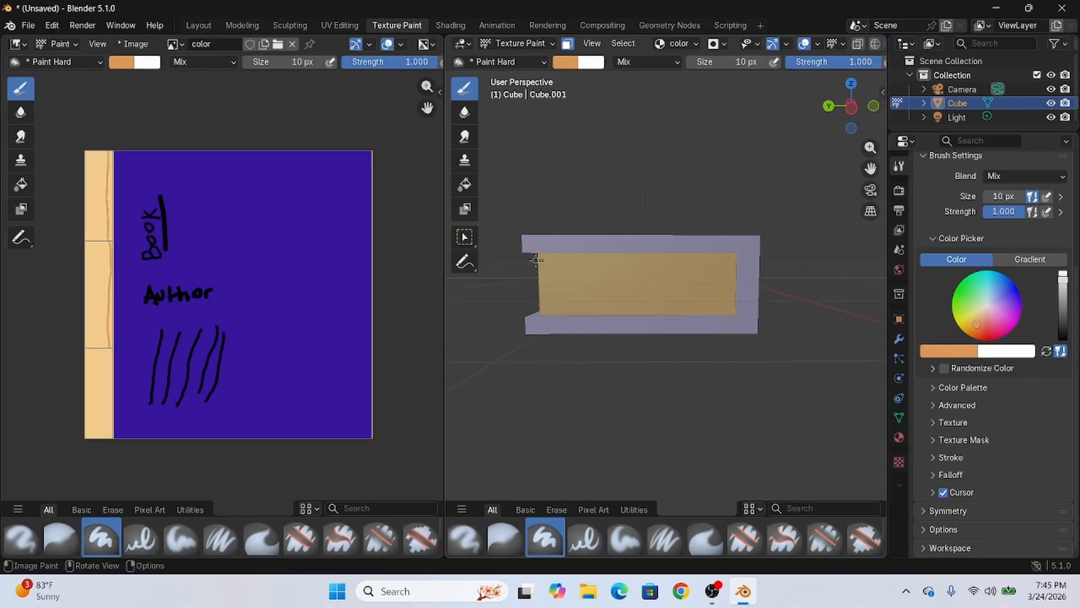
{"action": "left_click_drag", "start_coordinate": [535, 259], "coordinate": [732, 262]}
{"action": "mouse_move", "coordinate": [733, 263]}
{"action": "middle_mouse_down"}
{"action": "mouse_move", "coordinate": [683, 316]}
{"action": "mouse_move", "coordinate": [749, 322]}
{"action": "mouse_move", "coordinate": [751, 304]}
{"action": "middle_mouse_up"}
{"action": "middle_click_drag", "start_coordinate": [649, 328], "coordinate": [695, 327]}
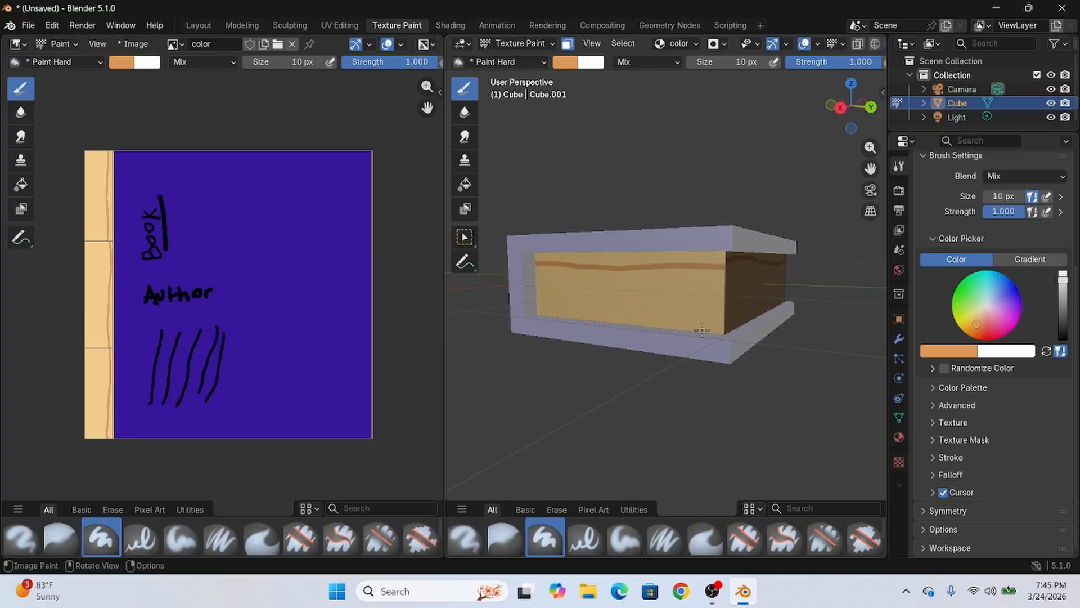
{"action": "key", "text": "ctrl+z"}
{"action": "key", "text": "ctrl+z"}
{"action": "key", "text": "ctrl+z"}
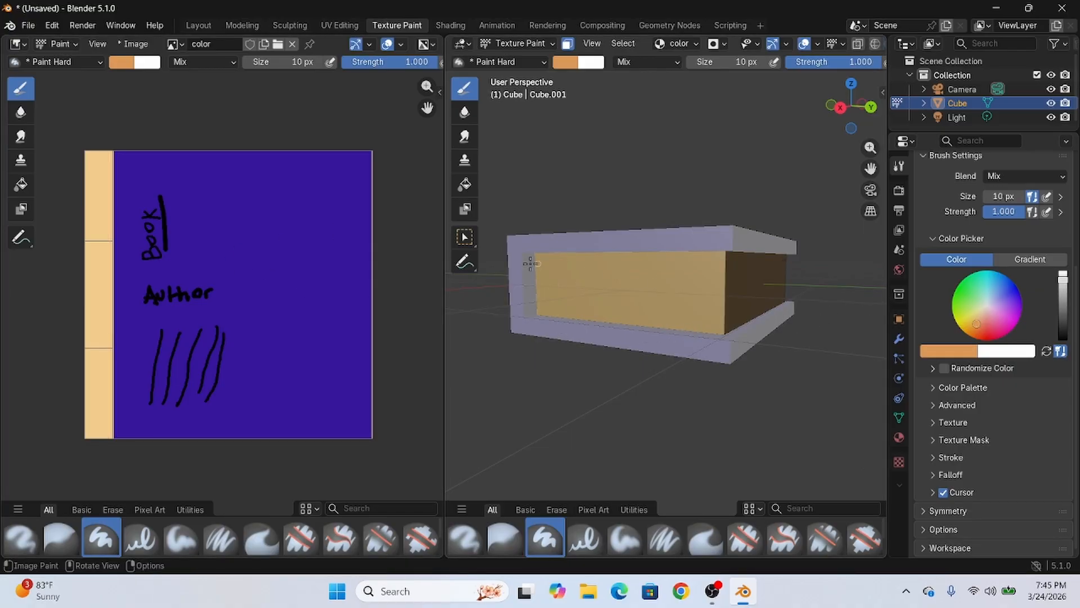
Step: Try one continuous freehand stroke across two adjoining page sides on the model, then undo it
{"action": "left_click_drag", "start_coordinate": [536, 259], "coordinate": [724, 262]}
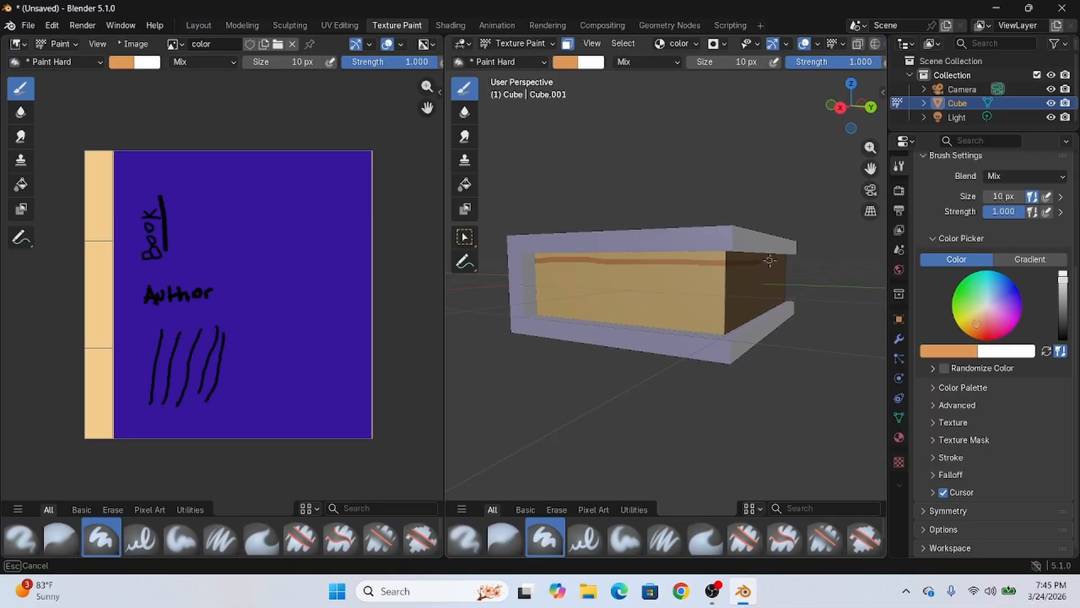
{"action": "left_click_drag", "start_coordinate": [800, 260], "coordinate": [810, 258]}
{"action": "middle_click_drag", "start_coordinate": [810, 259], "coordinate": [568, 268]}
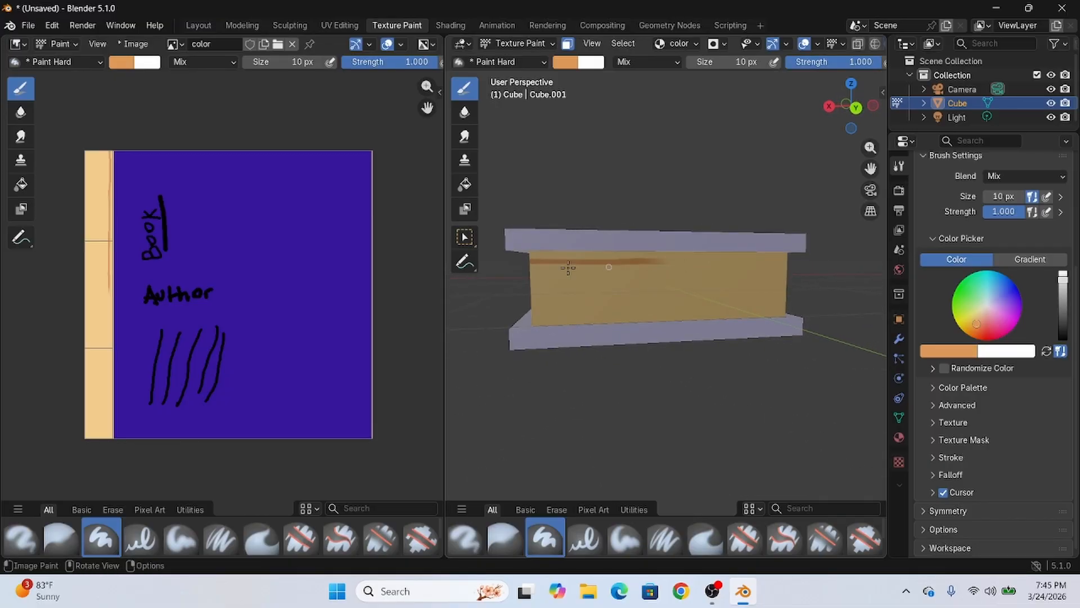
{"action": "middle_click_drag", "start_coordinate": [691, 275], "coordinate": [790, 269]}
{"action": "key", "text": "ctrl+z"}
Step: Try a freehand orange line down the page strip of the flat color image, then undo it
{"action": "left_click_drag", "start_coordinate": [94, 138], "coordinate": [92, 188]}
{"action": "left_click_drag", "start_coordinate": [89, 244], "coordinate": [91, 302]}
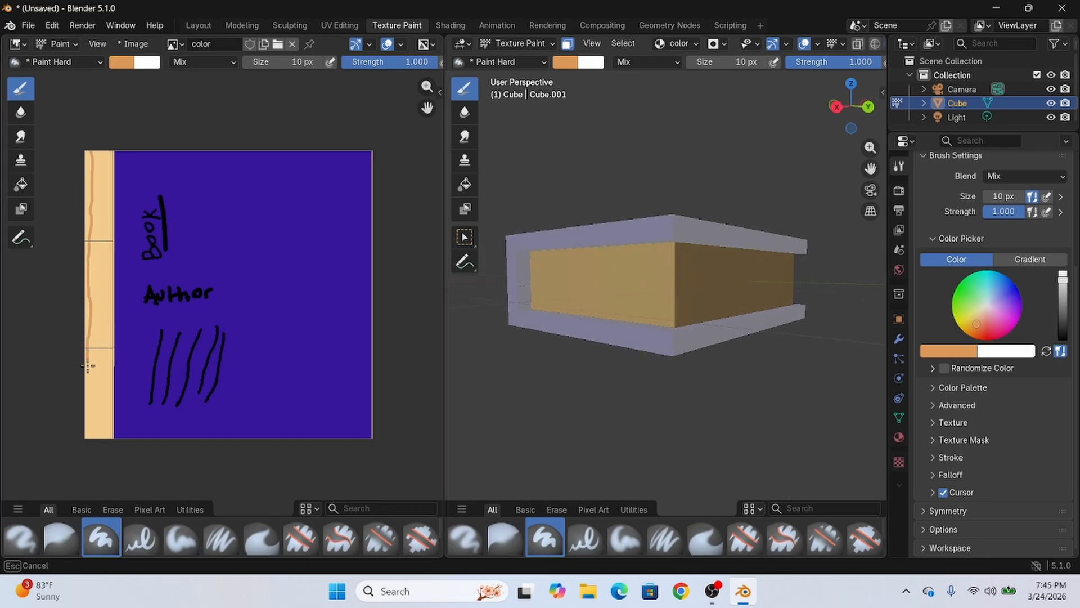
{"action": "left_click_drag", "start_coordinate": [88, 365], "coordinate": [91, 450]}
{"action": "mouse_move", "coordinate": [659, 310]}
{"action": "middle_mouse_down"}
{"action": "mouse_move", "coordinate": [626, 319]}
{"action": "mouse_move", "coordinate": [754, 320]}
{"action": "mouse_move", "coordinate": [710, 321]}
{"action": "middle_mouse_up"}
{"action": "key", "text": "ctrl+z"}
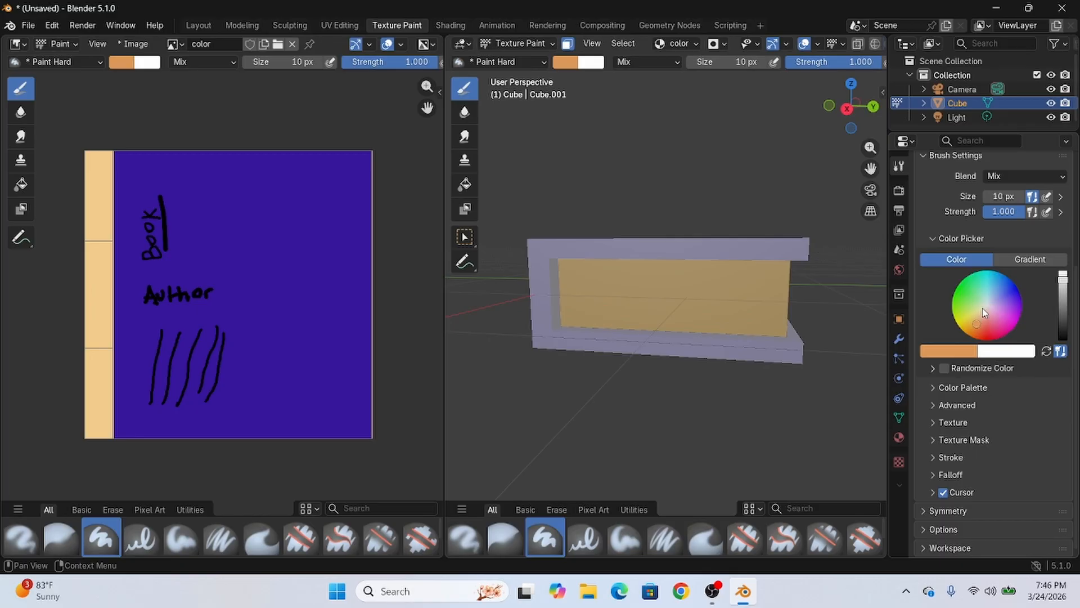
Step: Collapse the brush's Color Picker settings and expand its Stroke settings
{"action": "scroll", "coordinate": [984, 314], "scroll_direction": "up", "scroll_amount": 5}
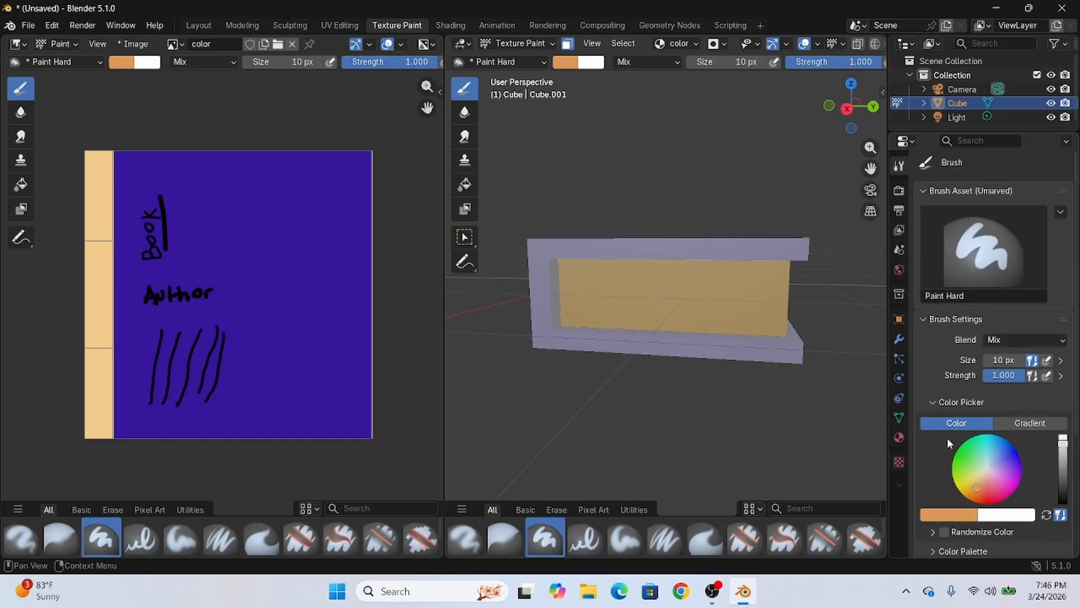
{"action": "left_click", "coordinate": [935, 401]}
{"action": "scroll", "coordinate": [942, 418], "scroll_direction": "down", "scroll_amount": 1}
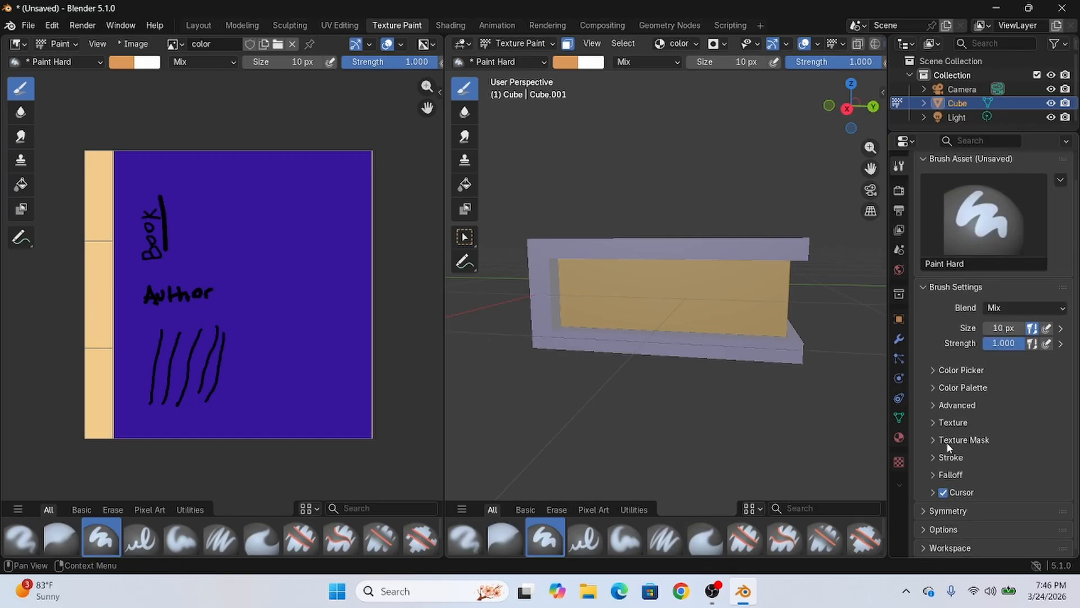
{"action": "left_click", "coordinate": [938, 457]}
{"action": "scroll", "coordinate": [974, 377], "scroll_direction": "down", "scroll_amount": 4}
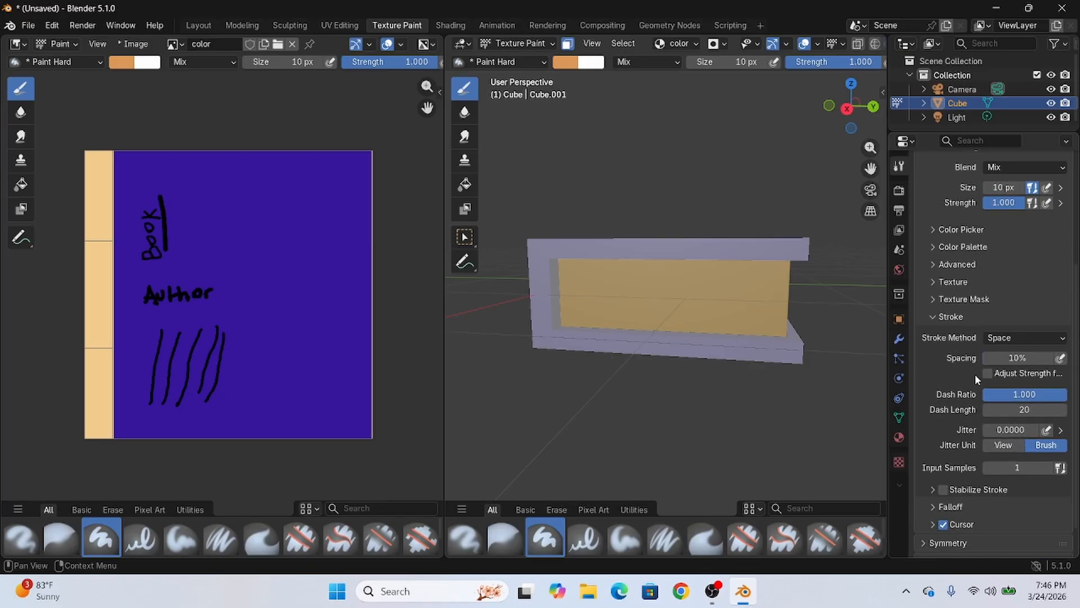
Step: Try the Dots stroke method with a stroke across the page side, then undo the stroke
{"action": "left_click", "coordinate": [1006, 338]}
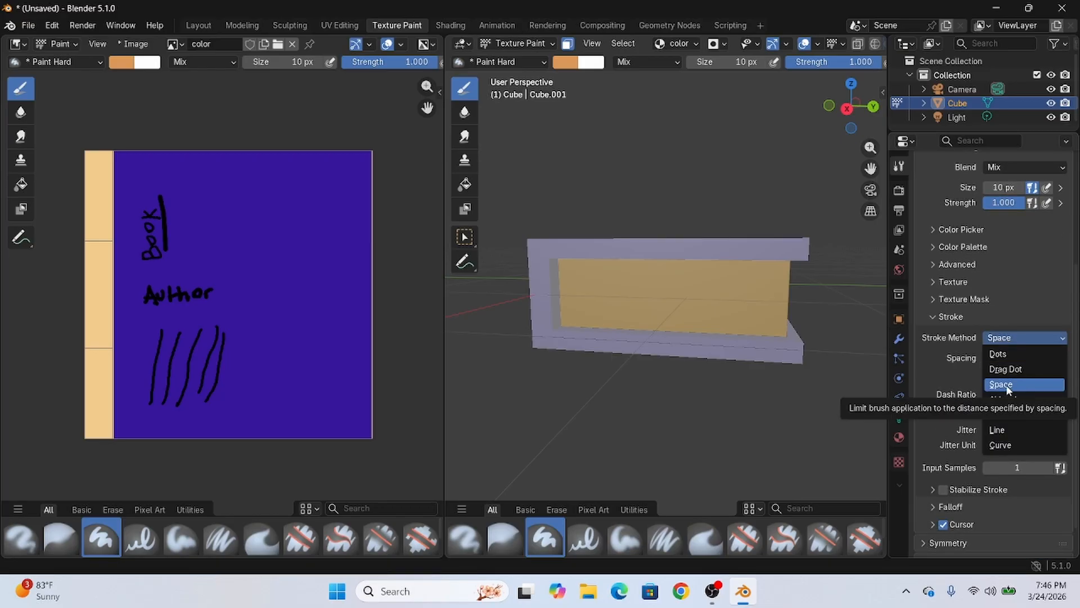
{"action": "left_click", "coordinate": [1007, 353]}
{"action": "mouse_move", "coordinate": [627, 298]}
{"action": "left_mouse_down"}
{"action": "mouse_move", "coordinate": [678, 312]}
{"action": "mouse_move", "coordinate": [754, 298]}
{"action": "mouse_move", "coordinate": [691, 276]}
{"action": "mouse_move", "coordinate": [597, 304]}
{"action": "mouse_move", "coordinate": [675, 270]}
{"action": "mouse_move", "coordinate": [785, 298]}
{"action": "left_mouse_up"}
{"action": "key", "text": "ctrl+z"}
Step: Try the Drag Dot stroke method by placing several dots on the page side, then remove them
{"action": "left_click", "coordinate": [1024, 370]}
{"action": "left_click", "coordinate": [1012, 387]}
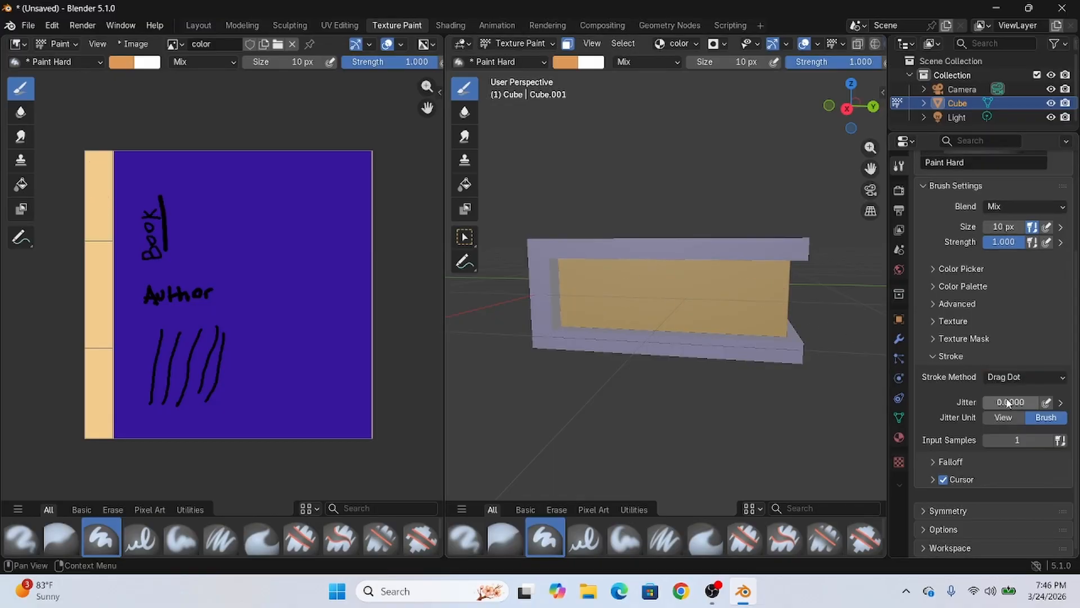
{"action": "left_click_drag", "start_coordinate": [749, 293], "coordinate": [750, 293]}
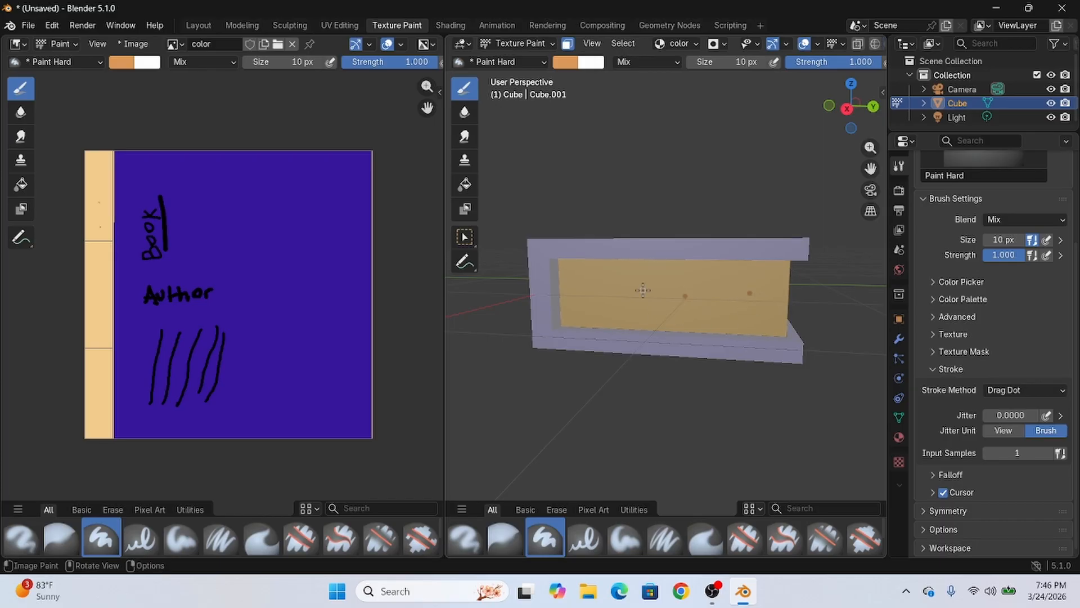
{"action": "left_click", "coordinate": [721, 299]}
{"action": "left_click", "coordinate": [656, 307]}
{"action": "left_click_drag", "start_coordinate": [610, 286], "coordinate": [611, 286]}
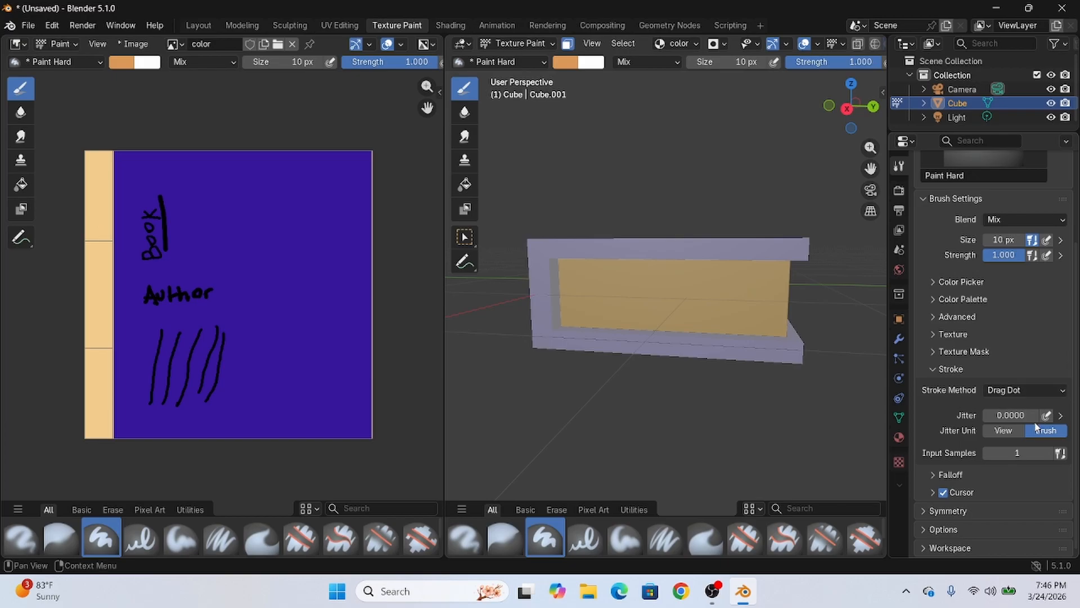
Step: Try the Airbrush stroke method with a short stroke on the page side, then undo it
{"action": "left_click", "coordinate": [1029, 390]}
{"action": "left_click", "coordinate": [1028, 451]}
{"action": "mouse_move", "coordinate": [637, 287]}
{"action": "left_mouse_down"}
{"action": "mouse_move", "coordinate": [701, 290]}
{"action": "mouse_move", "coordinate": [662, 305]}
{"action": "left_mouse_up"}
{"action": "key", "text": "ctrl+z"}
{"action": "key", "text": "ctrl+z"}
Step: Set the brush's stroke method to Line
{"action": "left_click", "coordinate": [1043, 391]}
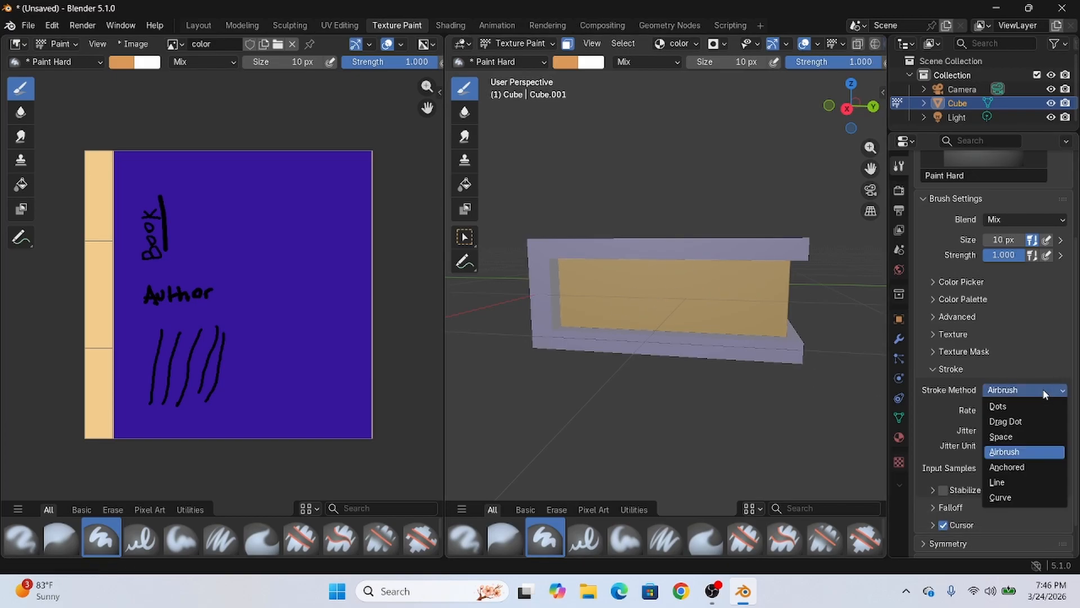
{"action": "left_click", "coordinate": [1038, 391]}
{"action": "left_click", "coordinate": [1022, 389]}
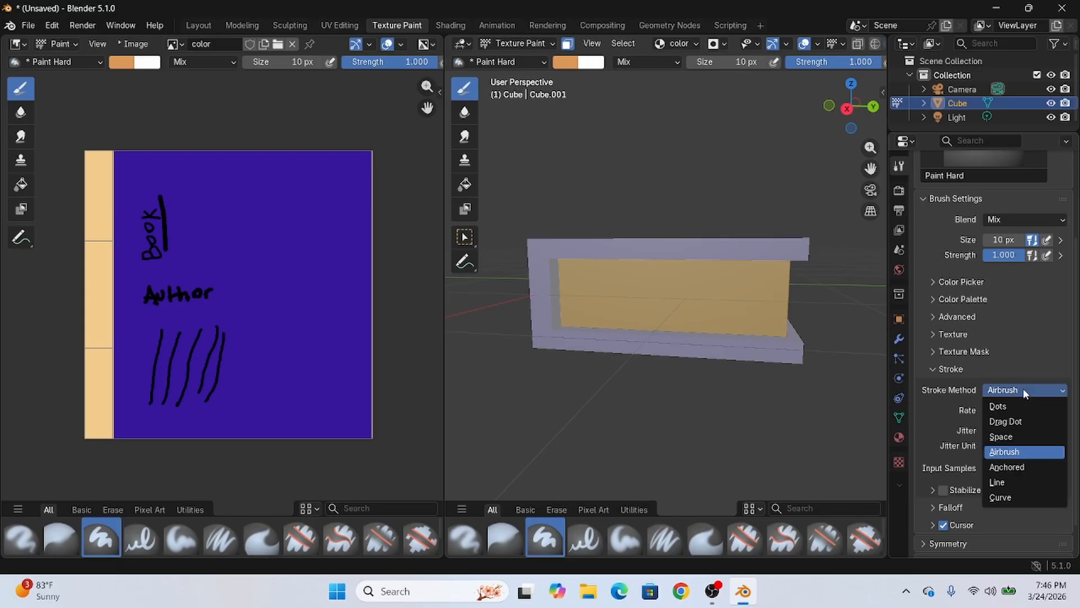
{"action": "left_click", "coordinate": [1014, 481]}
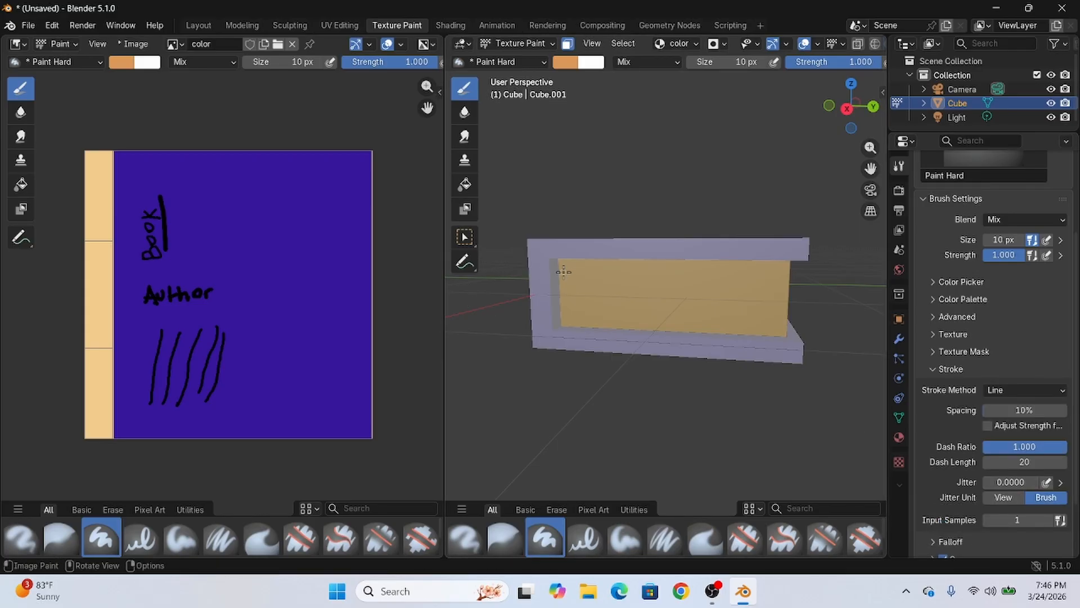
Step: Try straight line strokes across one and two page sides on the 3D model, then undo them
{"action": "mouse_move", "coordinate": [563, 272]}
{"action": "left_mouse_down"}
{"action": "mouse_move", "coordinate": [849, 276]}
{"action": "mouse_move", "coordinate": [841, 281]}
{"action": "left_mouse_up"}
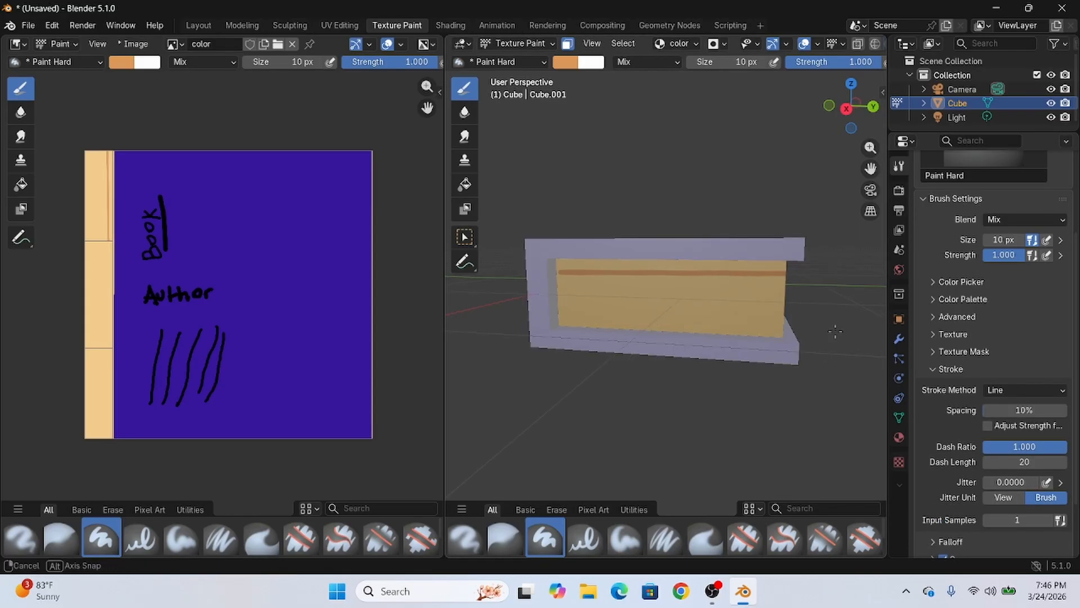
{"action": "middle_click_drag", "start_coordinate": [835, 331], "coordinate": [787, 296]}
{"action": "mouse_move", "coordinate": [531, 267]}
{"action": "left_mouse_down"}
{"action": "mouse_move", "coordinate": [870, 284]}
{"action": "mouse_move", "coordinate": [889, 295]}
{"action": "mouse_move", "coordinate": [877, 292]}
{"action": "left_mouse_up"}
{"action": "mouse_move", "coordinate": [871, 329]}
{"action": "middle_mouse_down"}
{"action": "mouse_move", "coordinate": [861, 342]}
{"action": "mouse_move", "coordinate": [815, 333]}
{"action": "mouse_move", "coordinate": [851, 338]}
{"action": "middle_mouse_up"}
{"action": "key", "text": "ctrl+z"}
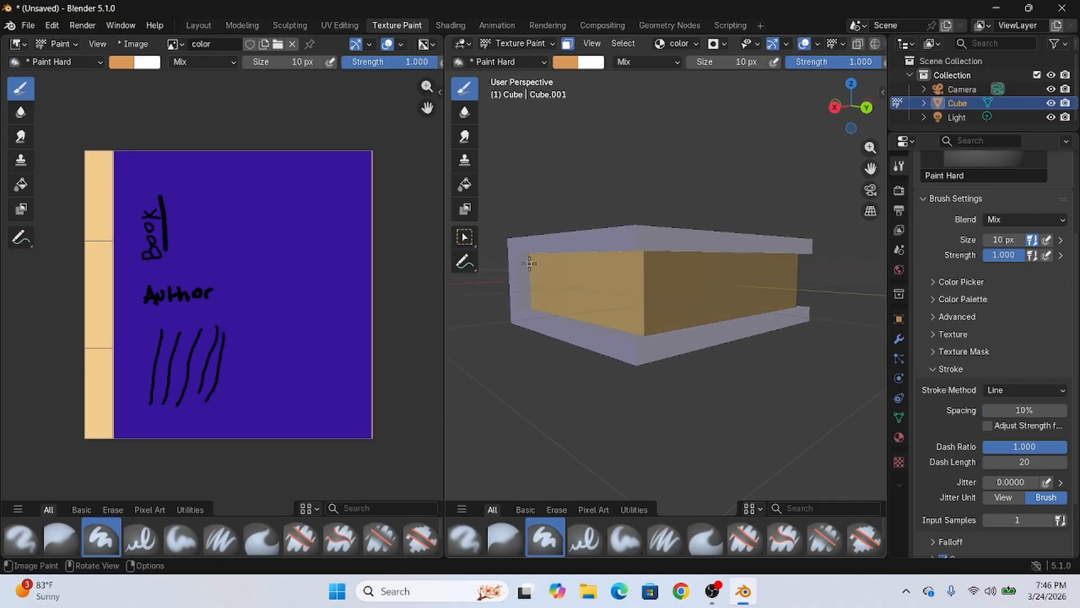
{"action": "left_click_drag", "start_coordinate": [529, 263], "coordinate": [858, 261]}
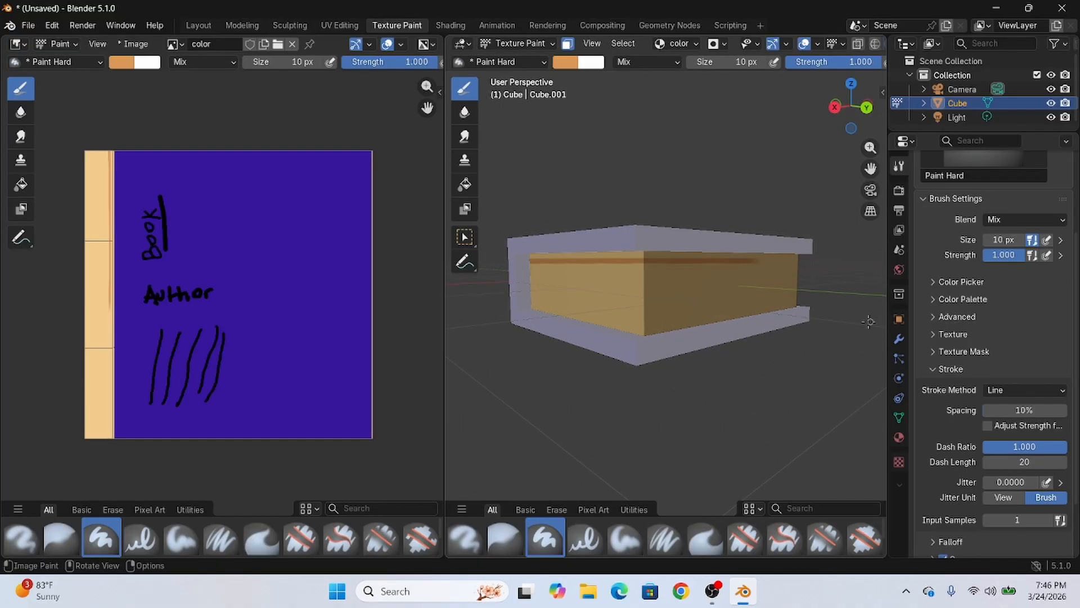
{"action": "middle_click_drag", "start_coordinate": [869, 322], "coordinate": [827, 324]}
{"action": "key", "text": "ctrl+z"}
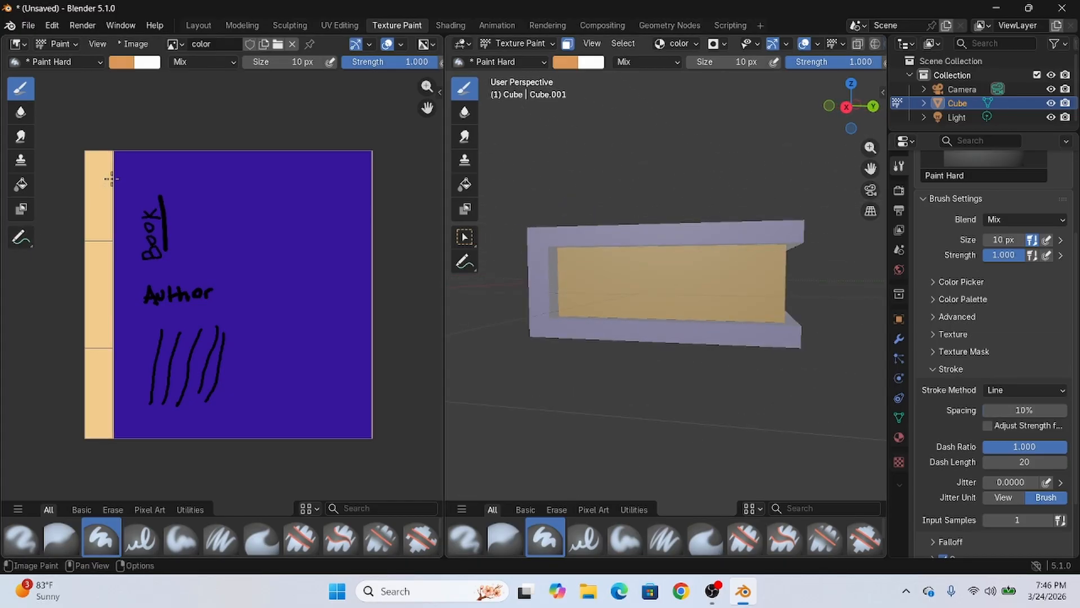
Step: Paint parallel straight orange lines along the full length of the page strip in the texture image, undoing one misplaced line
{"action": "left_click_drag", "start_coordinate": [86, 152], "coordinate": [88, 454]}
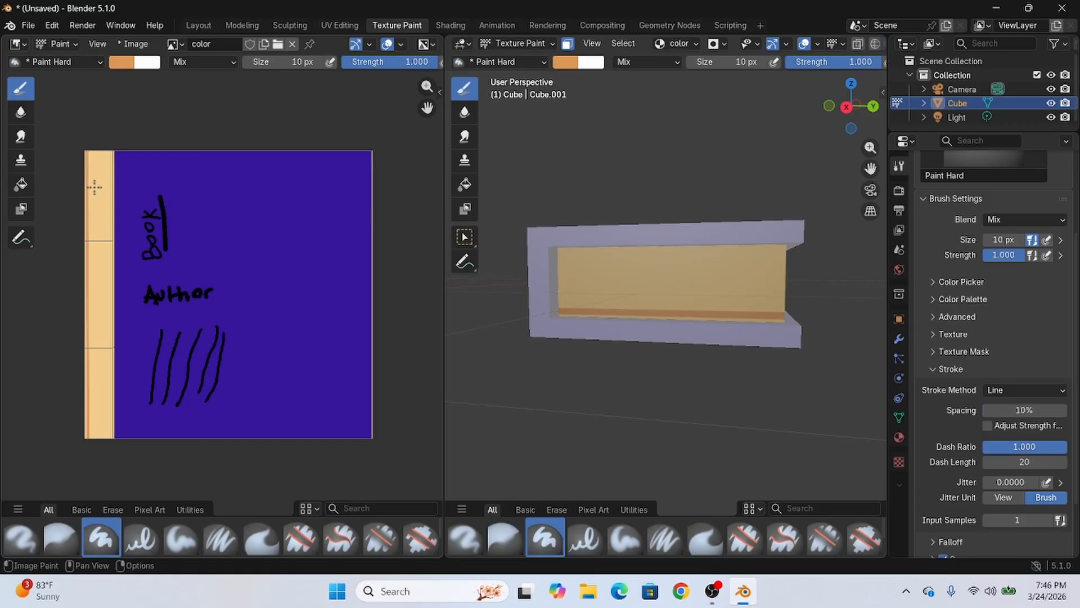
{"action": "left_click_drag", "start_coordinate": [93, 151], "coordinate": [91, 145]}
{"action": "left_click_drag", "start_coordinate": [89, 428], "coordinate": [92, 447]}
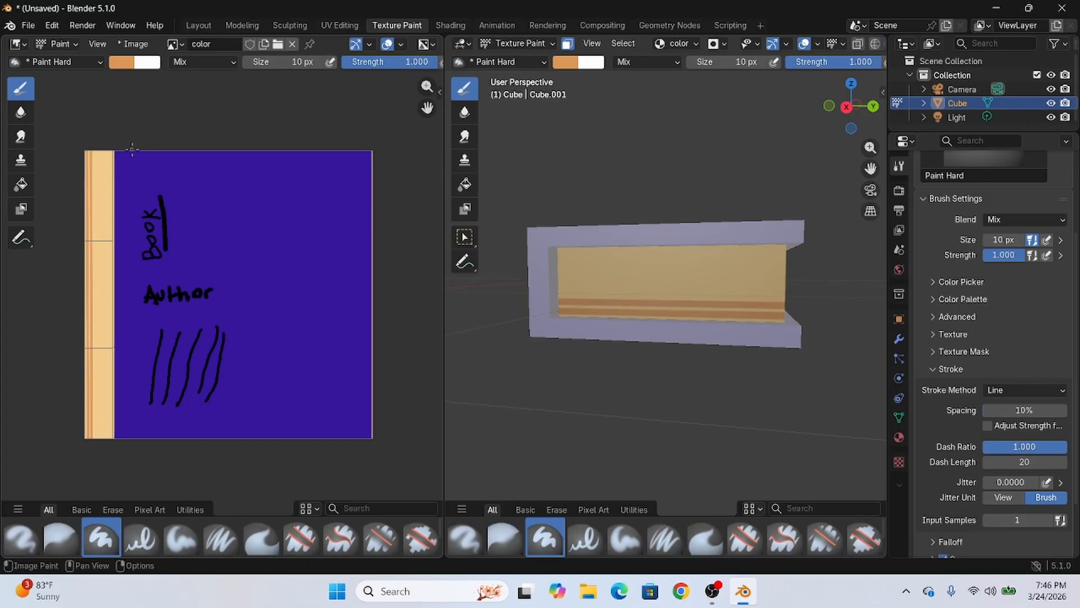
{"action": "mouse_move", "coordinate": [94, 145]}
{"action": "left_mouse_down"}
{"action": "mouse_move", "coordinate": [109, 498]}
{"action": "mouse_move", "coordinate": [94, 499]}
{"action": "left_mouse_up"}
{"action": "key", "text": "ctrl+z"}
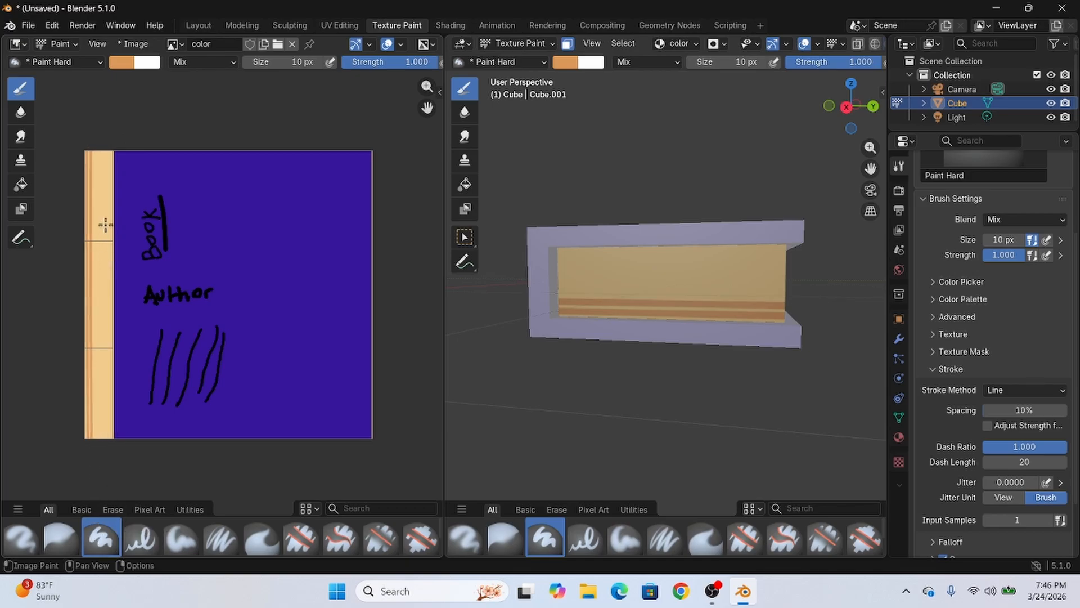
{"action": "left_click_drag", "start_coordinate": [96, 147], "coordinate": [95, 483]}
{"action": "left_click_drag", "start_coordinate": [101, 147], "coordinate": [102, 479]}
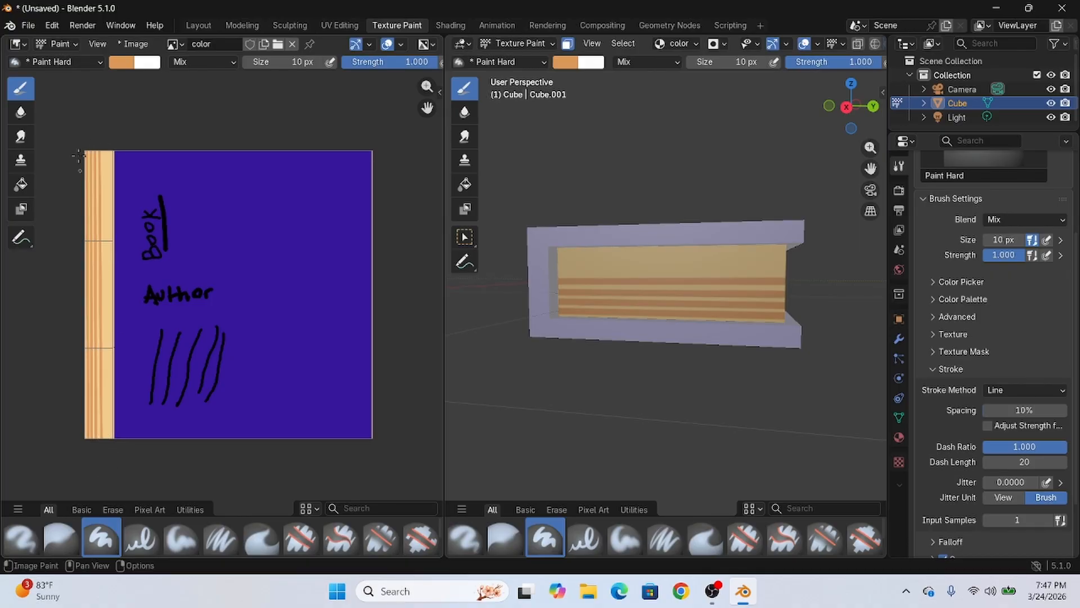
{"action": "left_click_drag", "start_coordinate": [100, 142], "coordinate": [106, 470]}
{"action": "left_click_drag", "start_coordinate": [109, 146], "coordinate": [110, 479]}
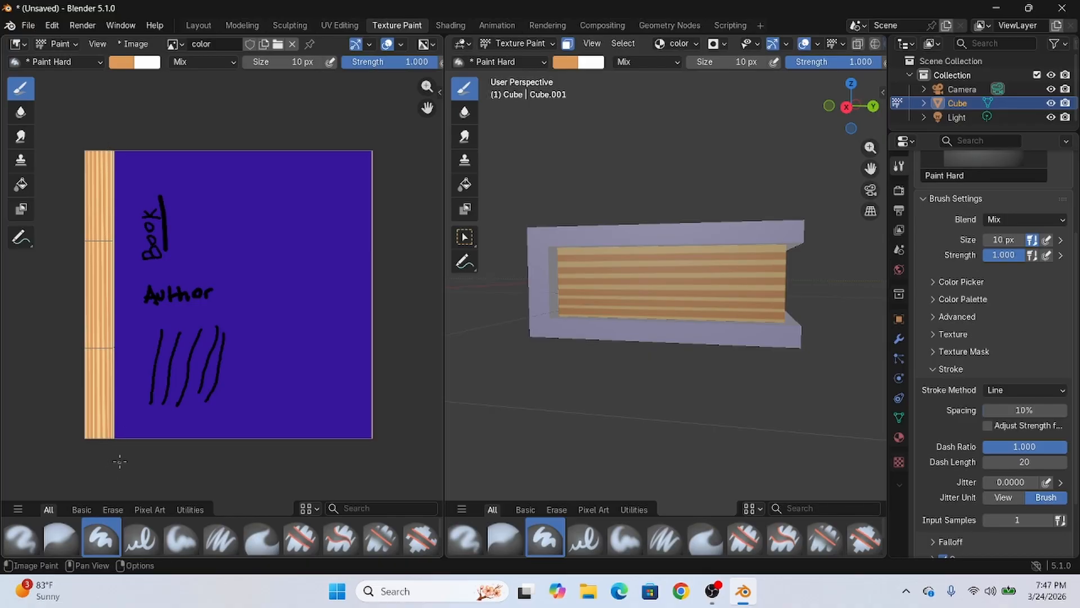
Step: Turn off the face selection paint mask and inspect the painted book from several sides
{"action": "mouse_move", "coordinate": [705, 287]}
{"action": "middle_mouse_down"}
{"action": "mouse_move", "coordinate": [628, 286]}
{"action": "mouse_move", "coordinate": [805, 328]}
{"action": "middle_mouse_up"}
{"action": "middle_click_drag", "start_coordinate": [802, 270], "coordinate": [774, 301], "text": "shift"}
{"action": "left_click", "coordinate": [567, 43]}
{"action": "middle_click_drag", "start_coordinate": [702, 242], "coordinate": [560, 78]}
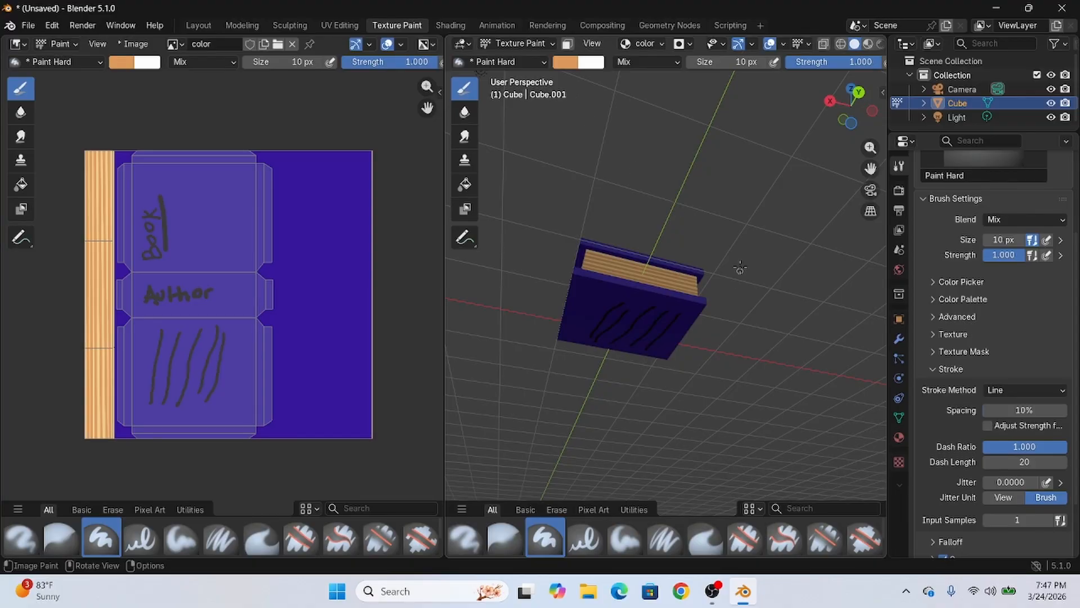
{"action": "middle_click_drag", "start_coordinate": [740, 269], "coordinate": [860, 332]}
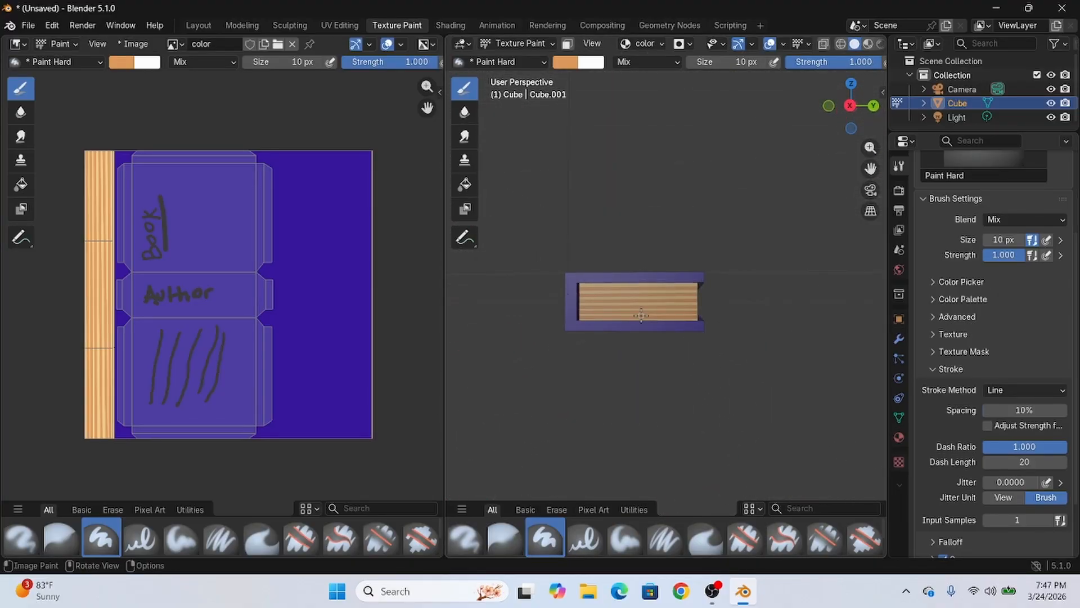
{"action": "mouse_move", "coordinate": [604, 350]}
{"action": "middle_mouse_down"}
{"action": "mouse_move", "coordinate": [716, 402]}
{"action": "mouse_move", "coordinate": [707, 396]}
{"action": "middle_mouse_up"}
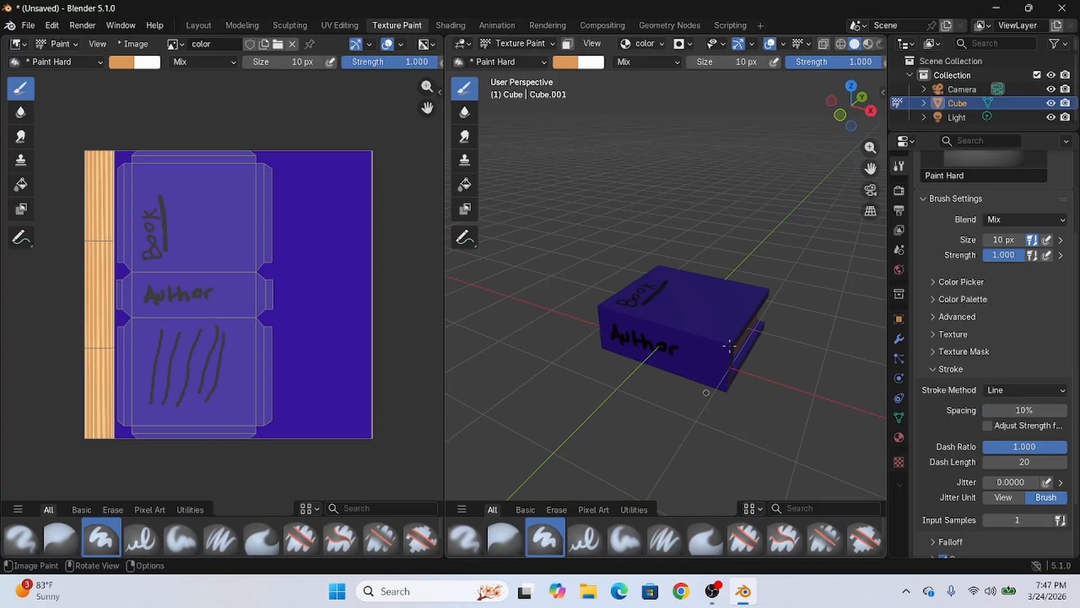
{"action": "left_click", "coordinate": [28, 25]}
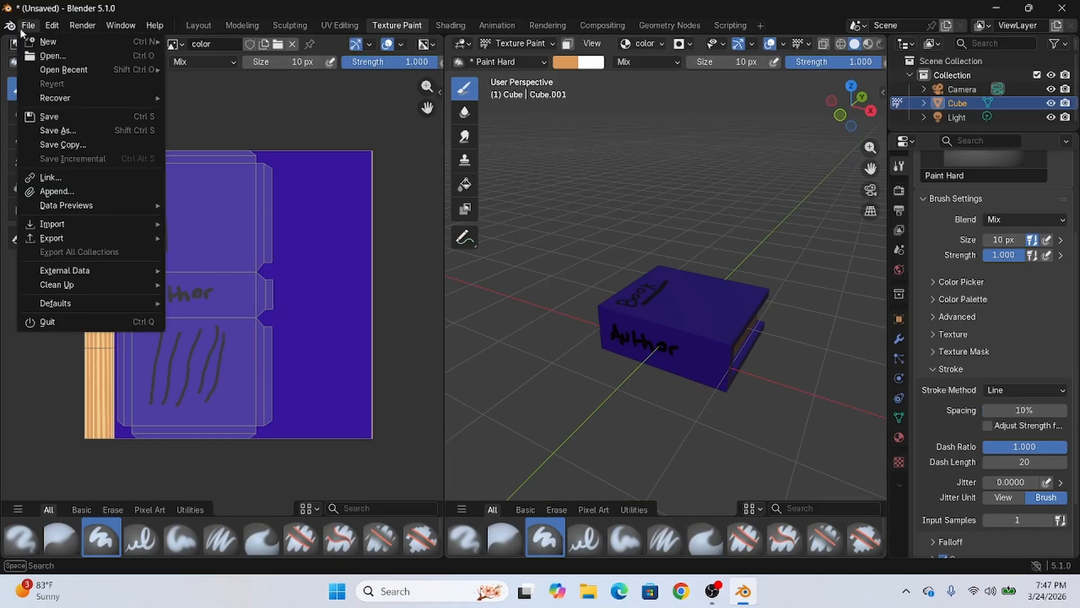
{"action": "left_click", "coordinate": [68, 116]}
{"action": "left_click", "coordinate": [956, 499]}
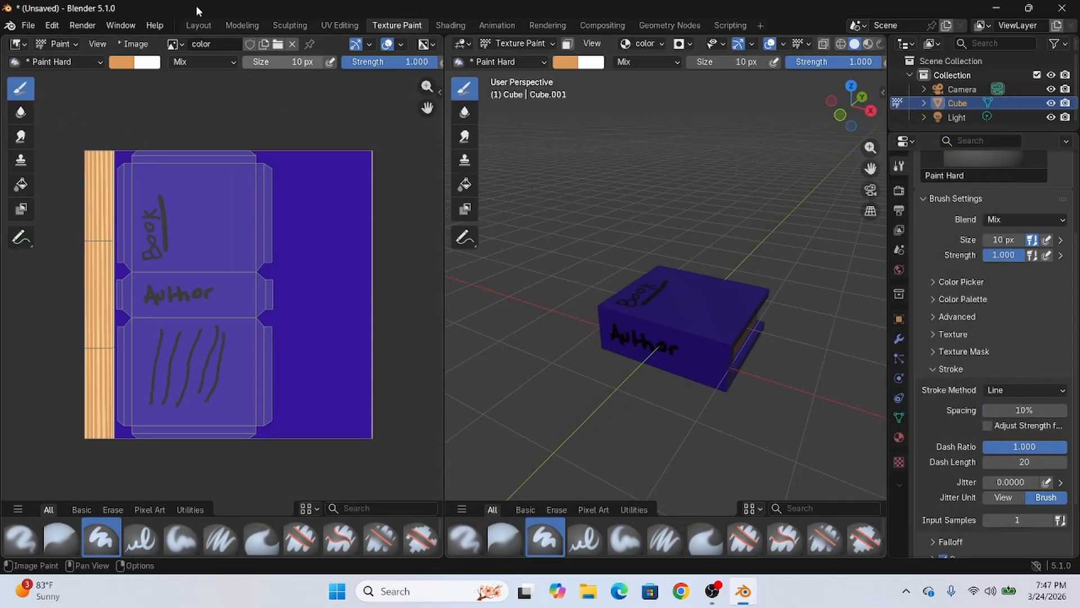
{"action": "left_click", "coordinate": [28, 26]}
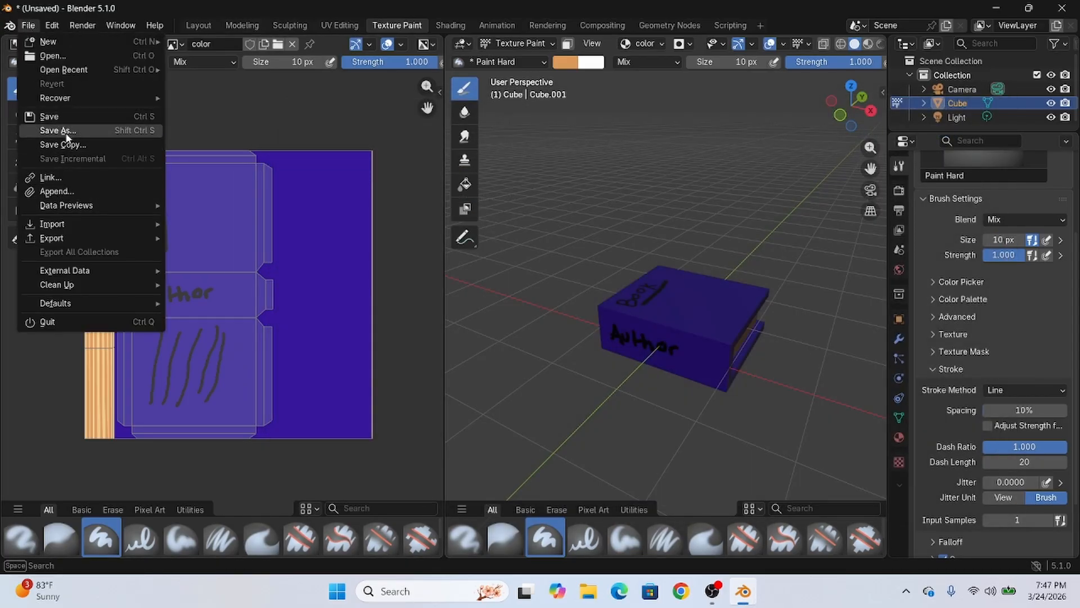
{"action": "left_click", "coordinate": [58, 130]}
{"action": "left_click", "coordinate": [340, 234]}
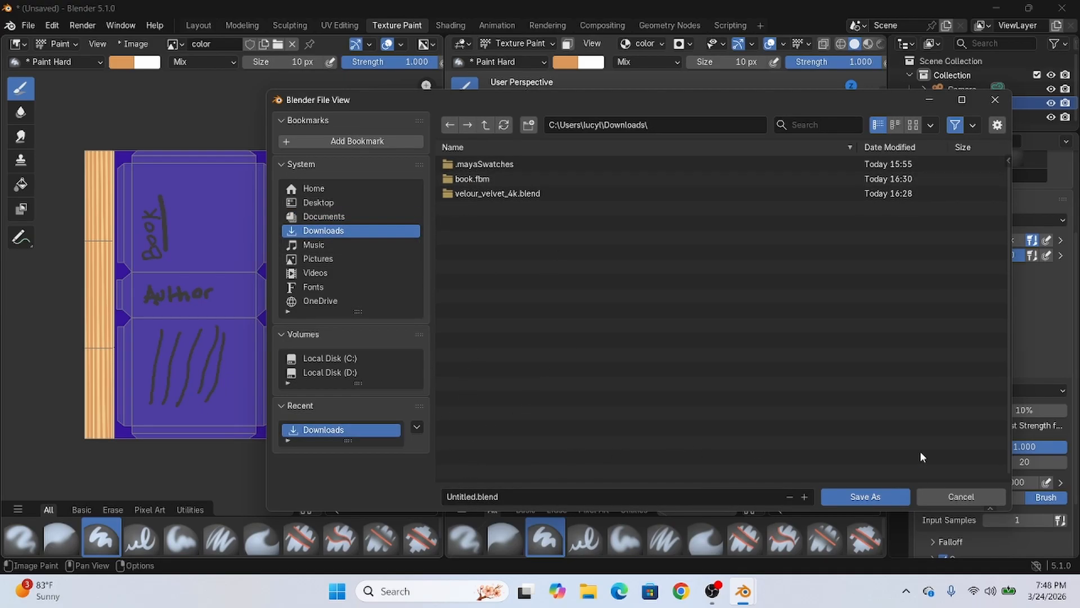
{"action": "left_click", "coordinate": [951, 498]}
Step: Set up an FBX export to the Downloads folder named demo_book, limited to visible objects
{"action": "left_click", "coordinate": [28, 25]}
{"action": "mouse_move", "coordinate": [59, 240]}
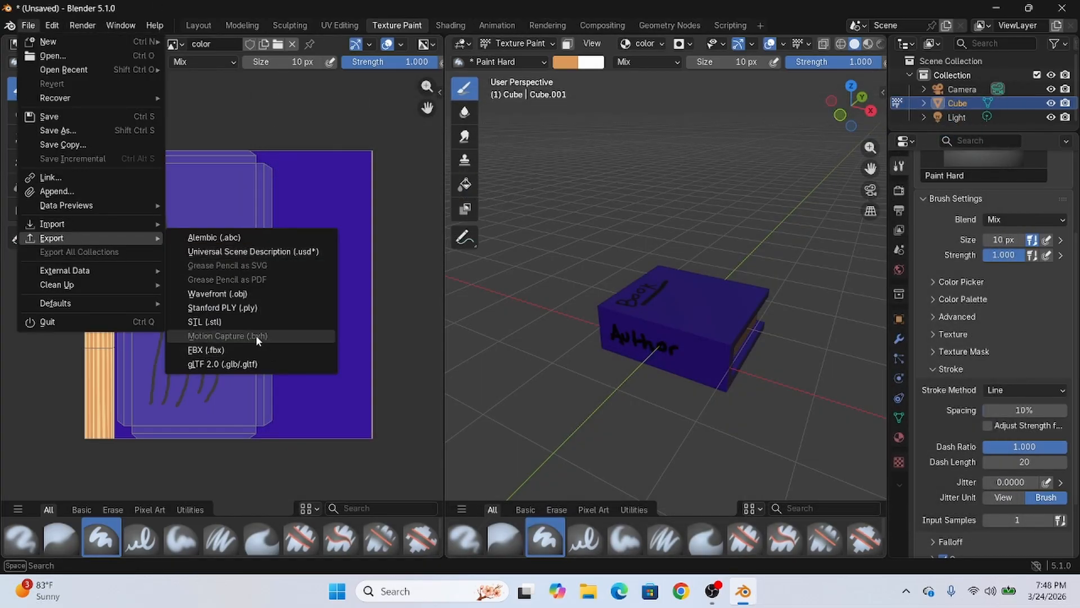
{"action": "left_click", "coordinate": [258, 352]}
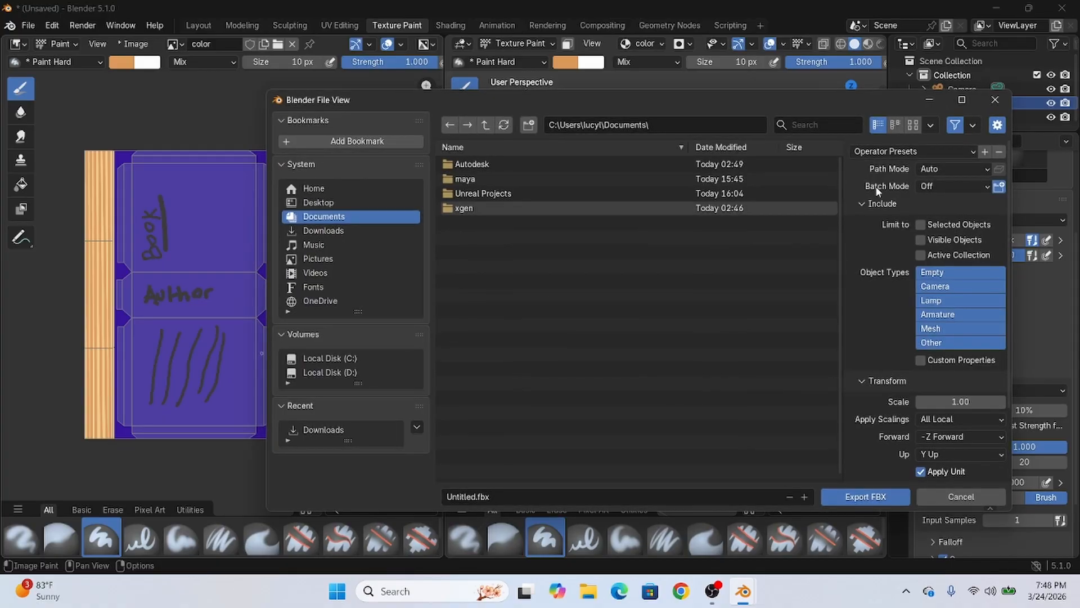
{"action": "left_click", "coordinate": [365, 230]}
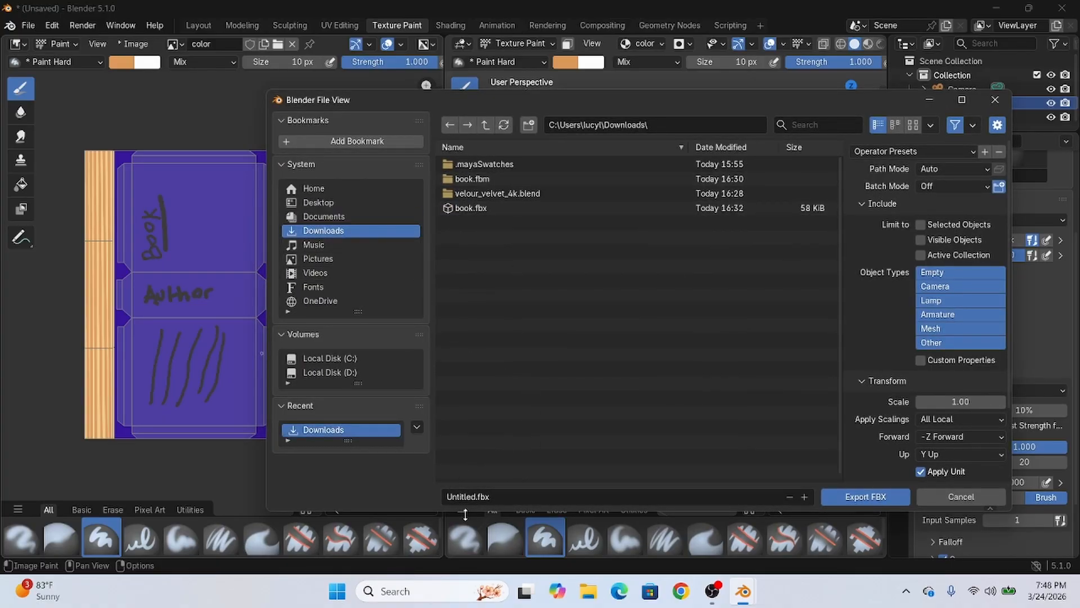
{"action": "left_click", "coordinate": [476, 497]}
{"action": "type", "text": "demo"}
{"action": "type", "text": "_book"}
{"action": "left_click_drag", "start_coordinate": [866, 100], "coordinate": [725, 96]}
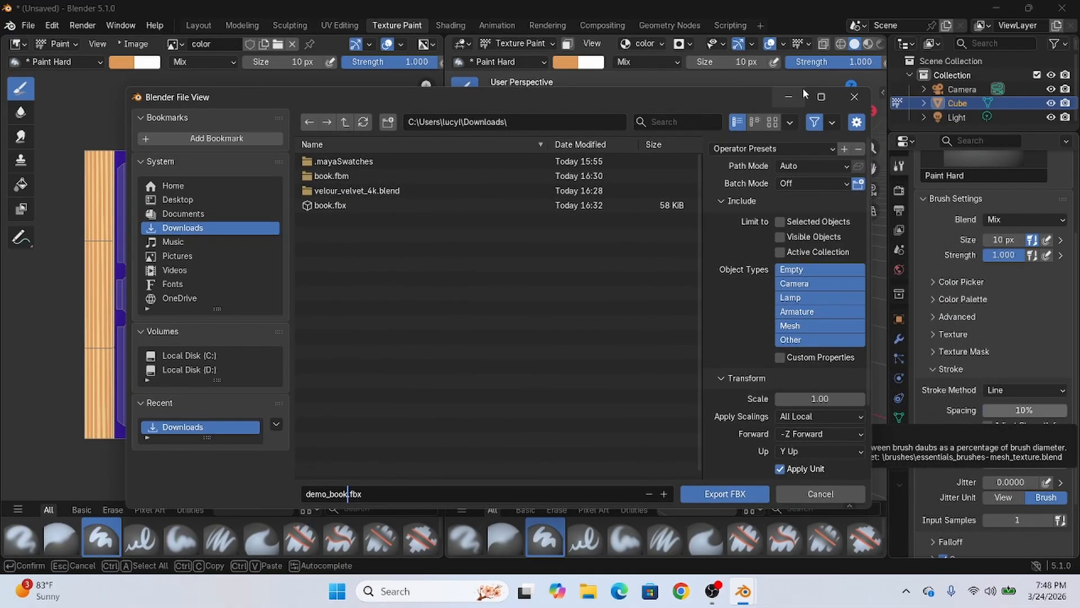
{"action": "left_click_drag", "start_coordinate": [741, 96], "coordinate": [567, 280]}
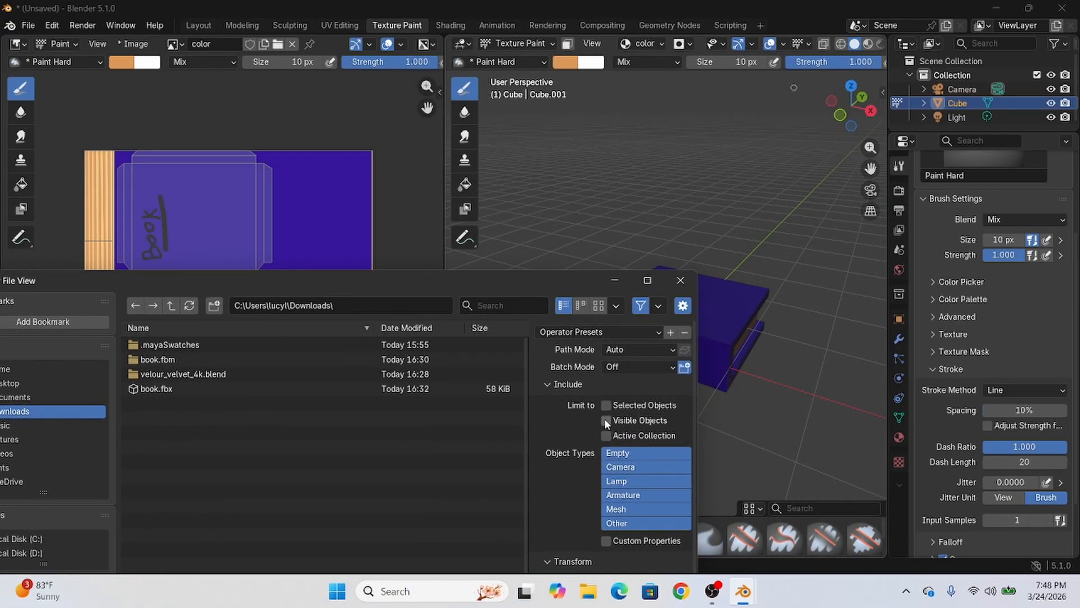
Step: Hide the camera and the light in the scene, and close the export dialog without exporting
{"action": "mouse_move", "coordinate": [574, 274]}
{"action": "left_mouse_down"}
{"action": "mouse_move", "coordinate": [529, 266]}
{"action": "mouse_move", "coordinate": [422, 146]}
{"action": "left_mouse_up"}
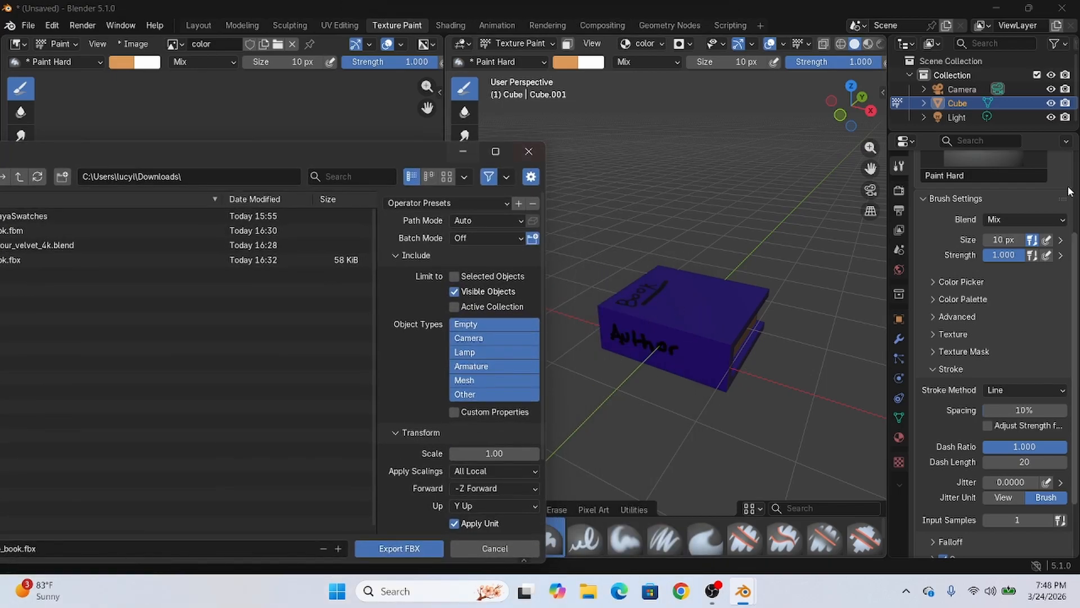
{"action": "left_click", "coordinate": [1050, 89]}
{"action": "left_click", "coordinate": [1051, 117]}
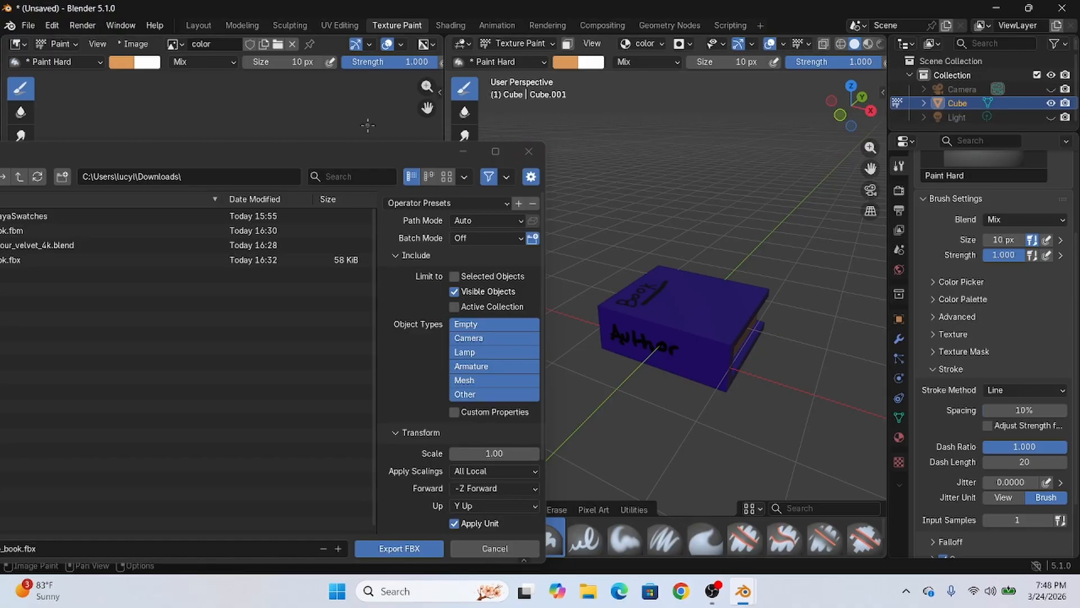
{"action": "left_click_drag", "start_coordinate": [386, 149], "coordinate": [384, 63]}
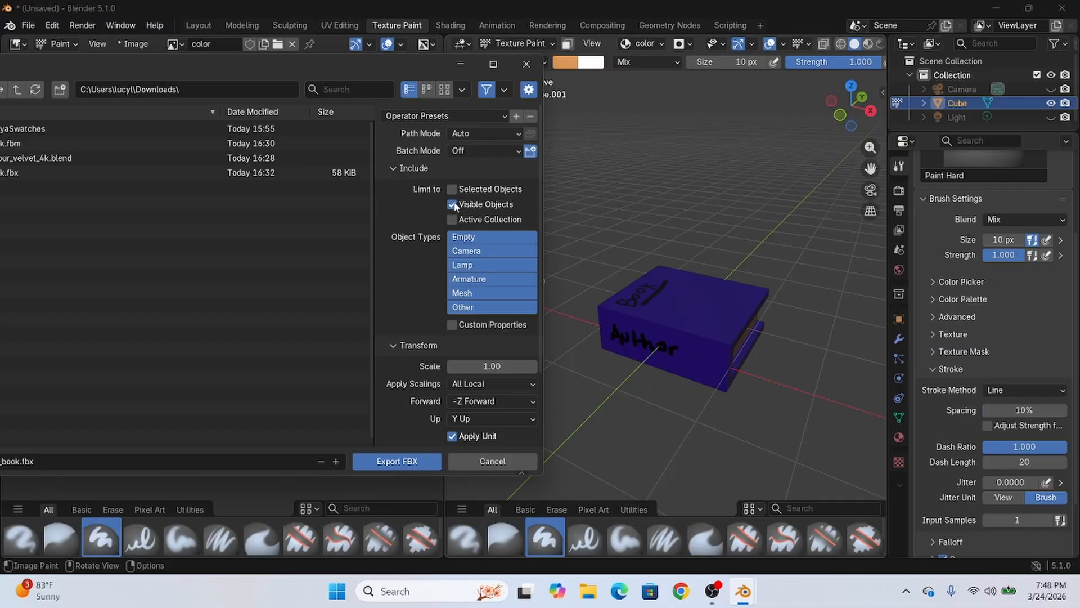
{"action": "left_click", "coordinate": [527, 63]}
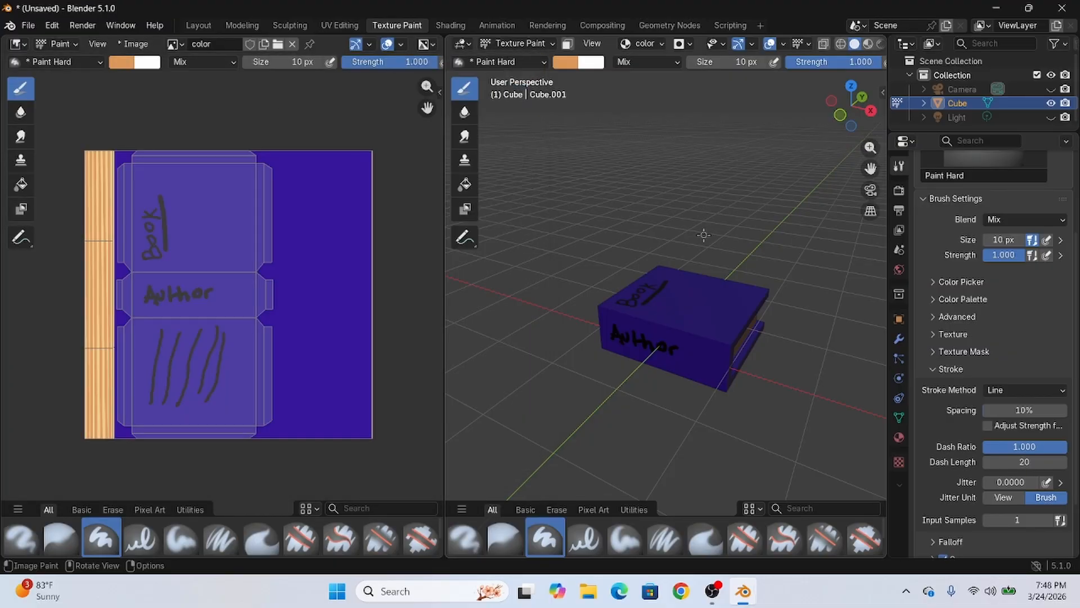
Step: Return the book to Object Mode and set up a new FBX export named book_demo
{"action": "left_click", "coordinate": [517, 43]}
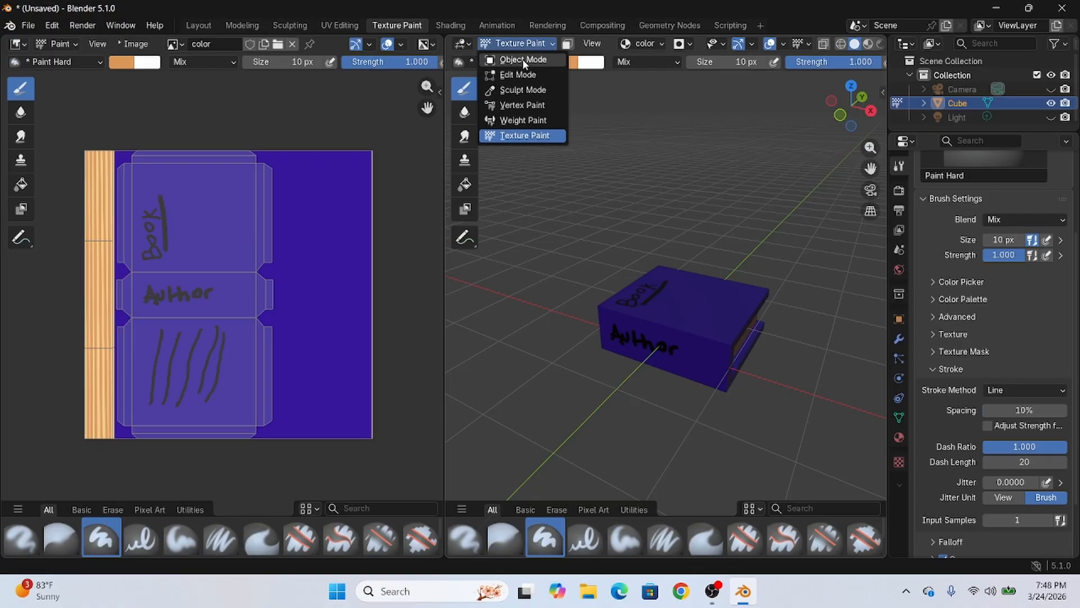
{"action": "left_click", "coordinate": [522, 59]}
{"action": "left_click", "coordinate": [28, 25]}
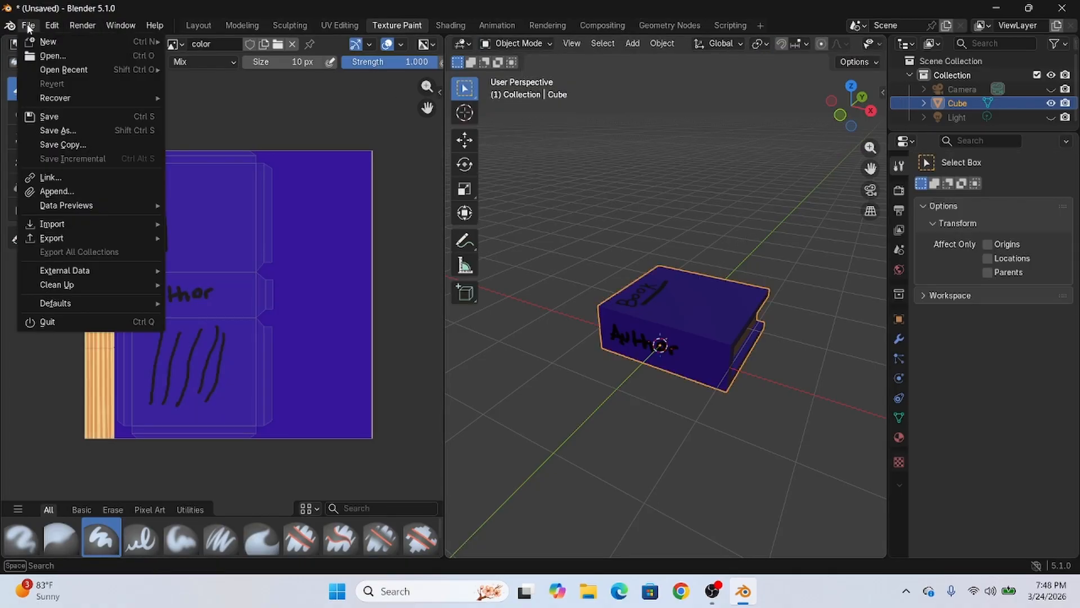
{"action": "mouse_move", "coordinate": [84, 237]}
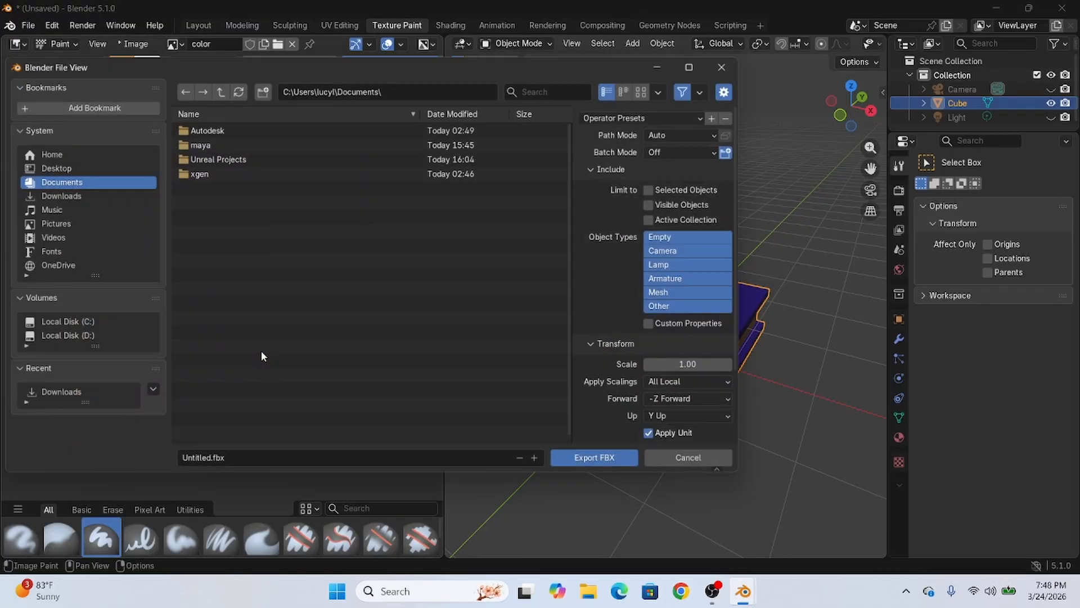
{"action": "left_click", "coordinate": [261, 350]}
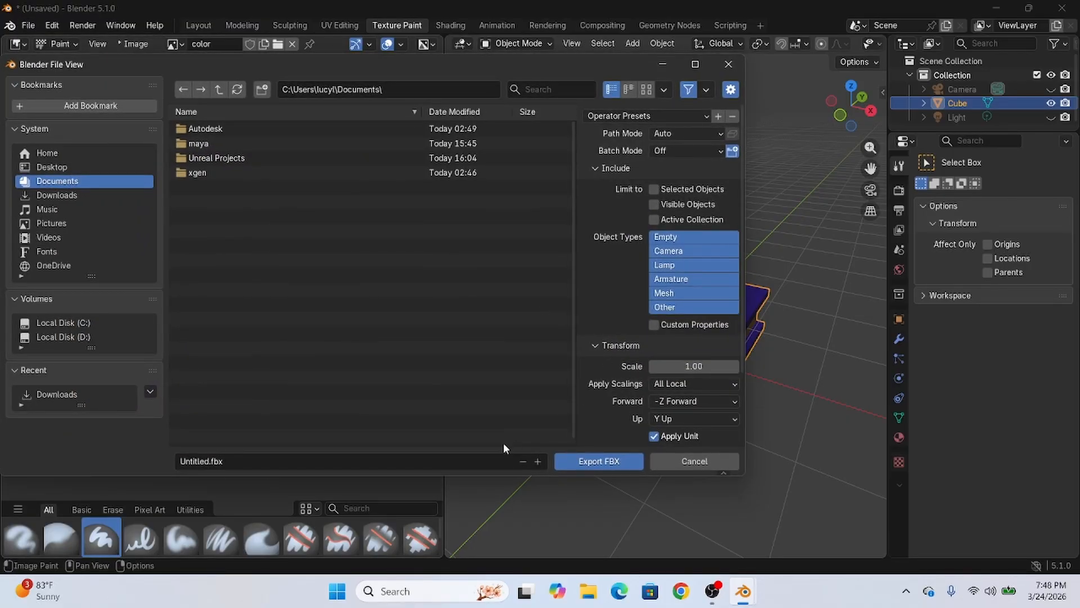
{"action": "left_click", "coordinate": [198, 461]}
{"action": "left_click", "coordinate": [198, 461]}
{"action": "key", "text": "shift+Home"}
{"action": "key", "text": "BackSpace"}
{"action": "type", "text": "book_demo"}
Step: Limit the FBX export to selected objects, check the geometry options and exclude animation
{"action": "scroll", "coordinate": [696, 180], "scroll_direction": "down", "scroll_amount": 3}
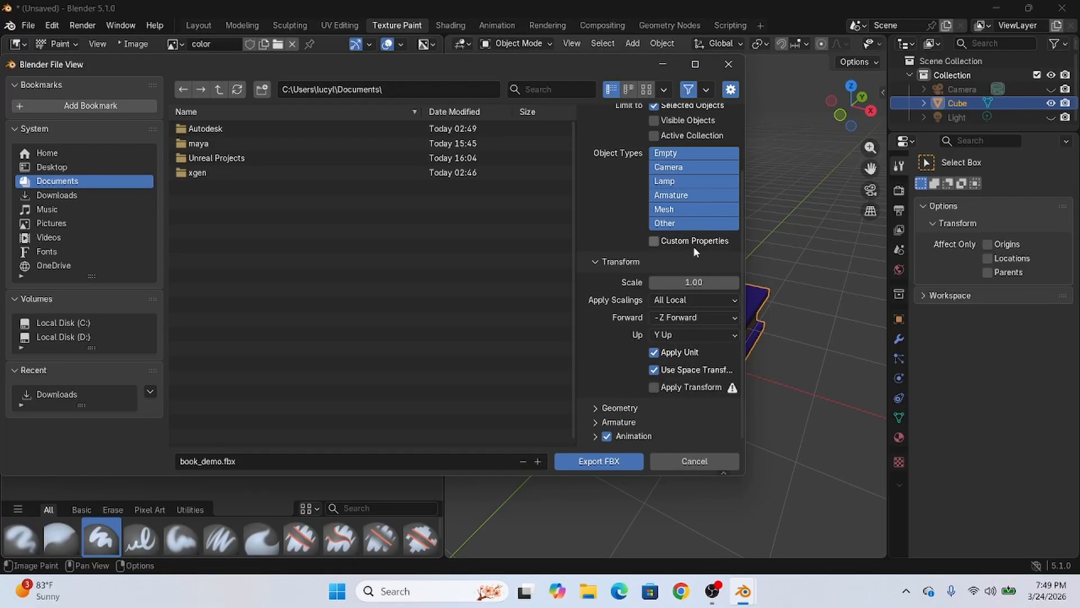
{"action": "left_click", "coordinate": [596, 409]}
{"action": "left_click", "coordinate": [598, 409]}
{"action": "left_click", "coordinate": [598, 409]}
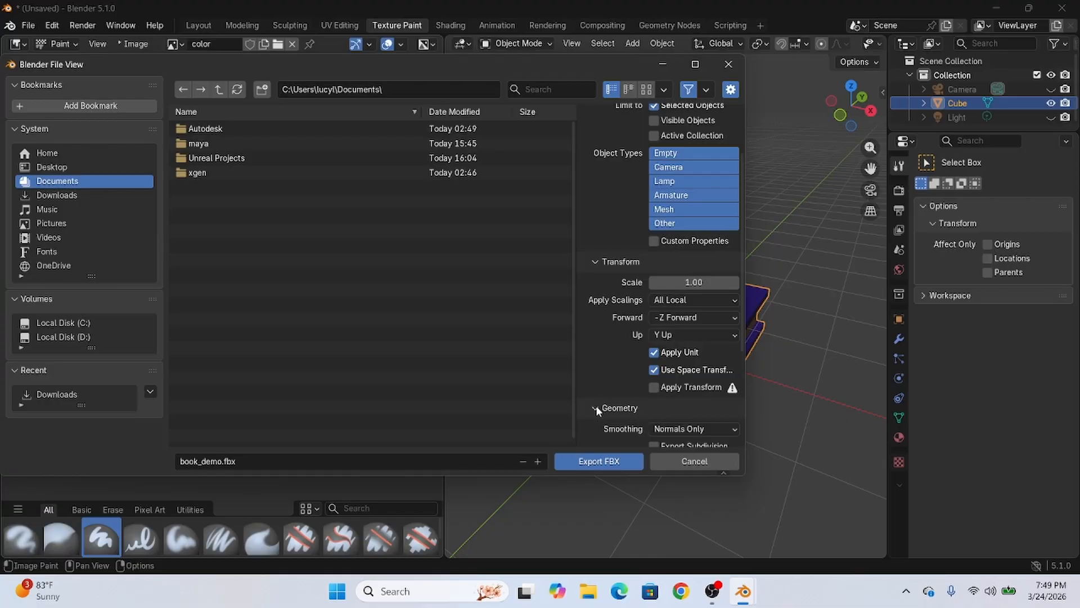
{"action": "left_click", "coordinate": [597, 409]}
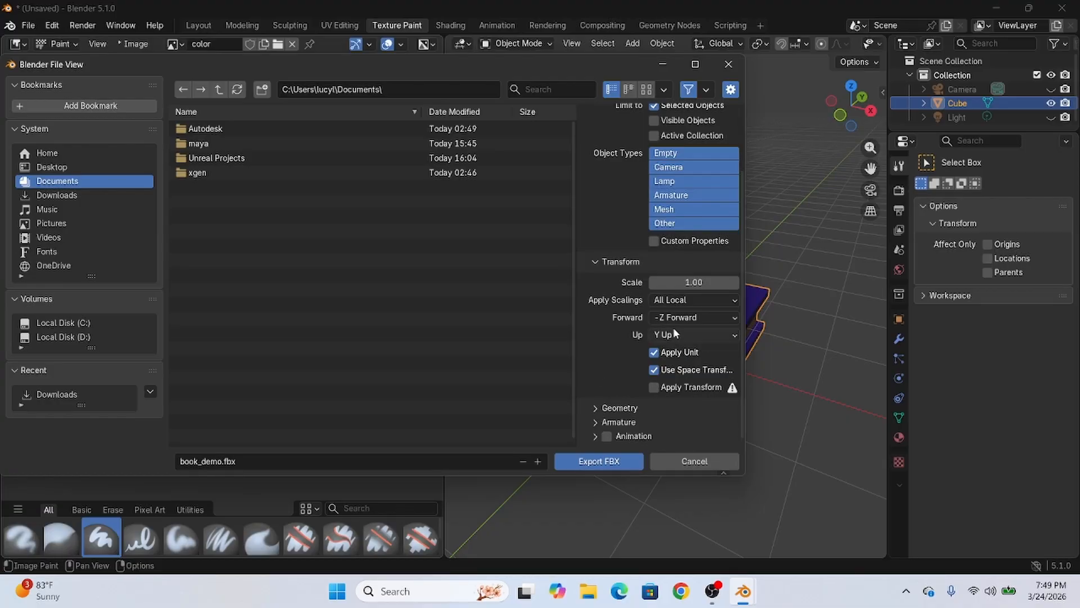
{"action": "scroll", "coordinate": [656, 240], "scroll_direction": "up", "scroll_amount": 4}
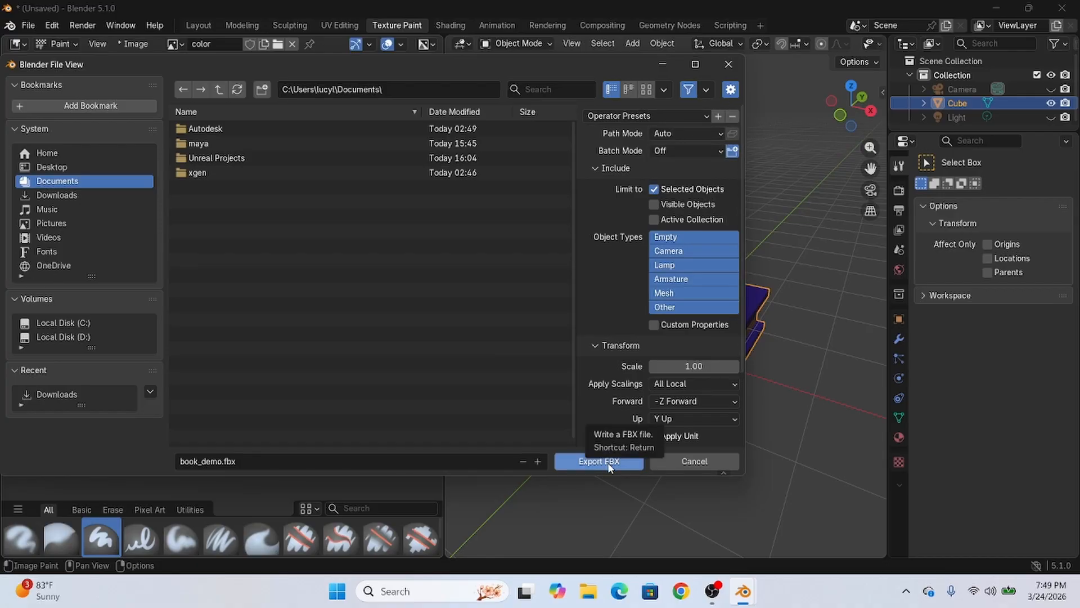
Step: Set the export's path mode to Copy and export the book as book_demo.fbx
{"action": "left_click", "coordinate": [717, 135]}
{"action": "left_click", "coordinate": [683, 223]}
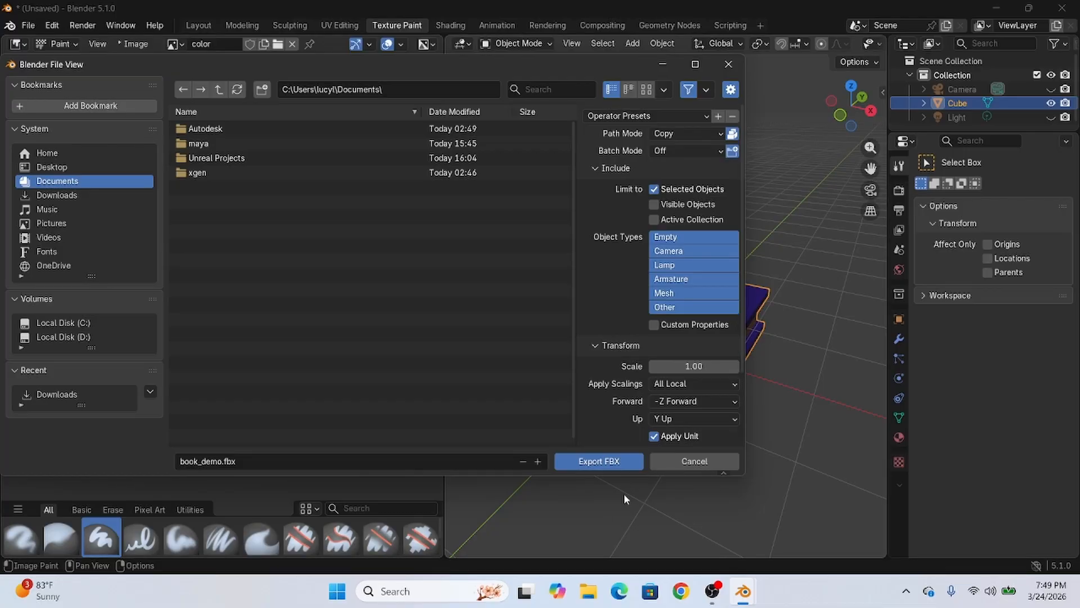
{"action": "left_click", "coordinate": [616, 461]}
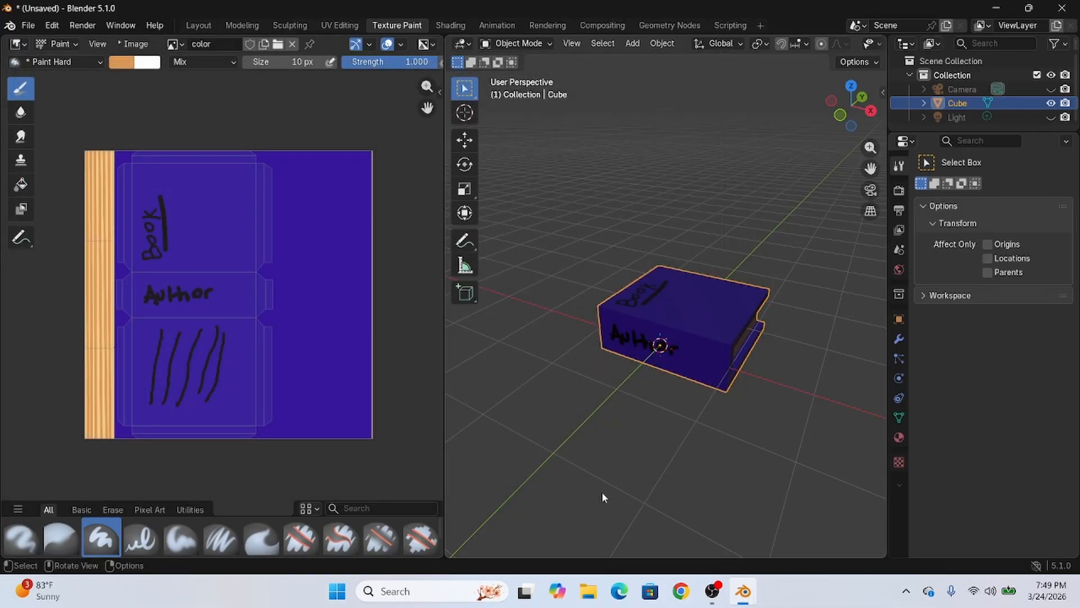
Step: Switch to File Explorer and look through the Downloads folder for the exported FBX file
{"action": "left_click", "coordinate": [588, 590]}
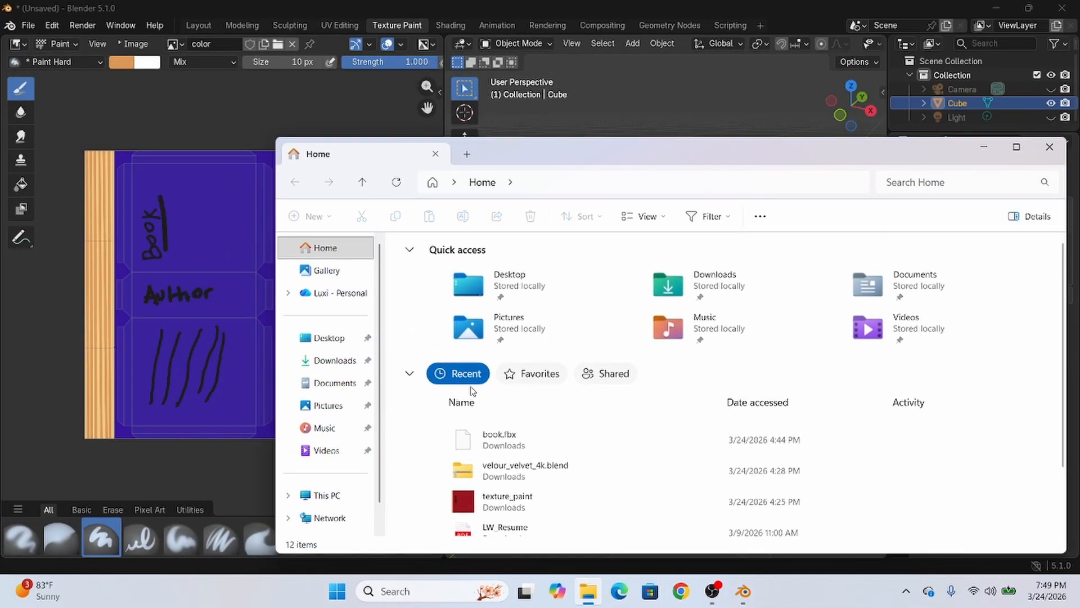
{"action": "left_click", "coordinate": [351, 365]}
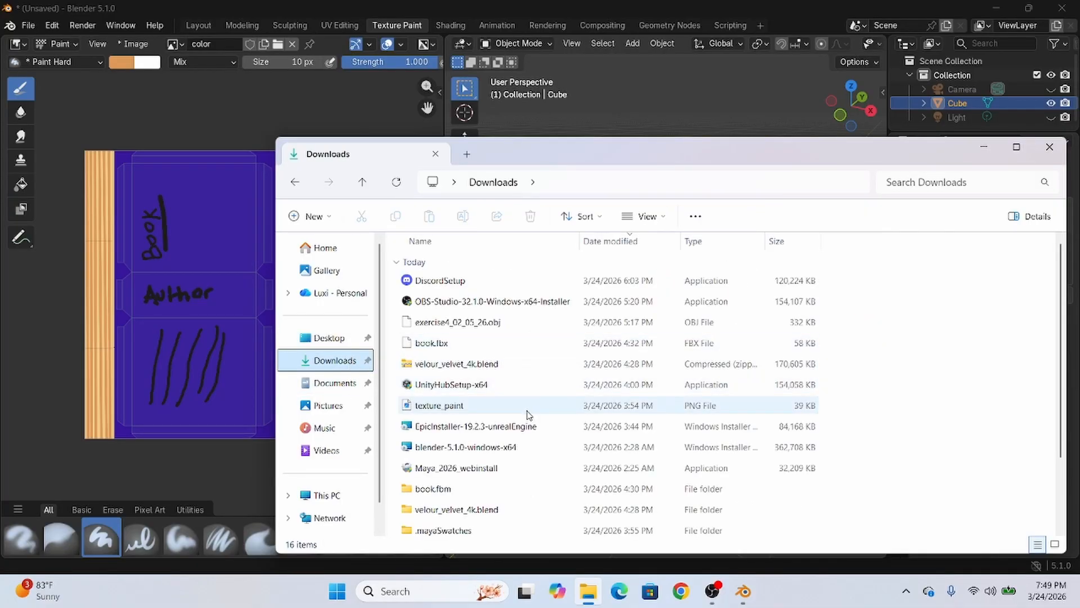
{"action": "scroll", "coordinate": [524, 421], "scroll_direction": "down", "scroll_amount": 3}
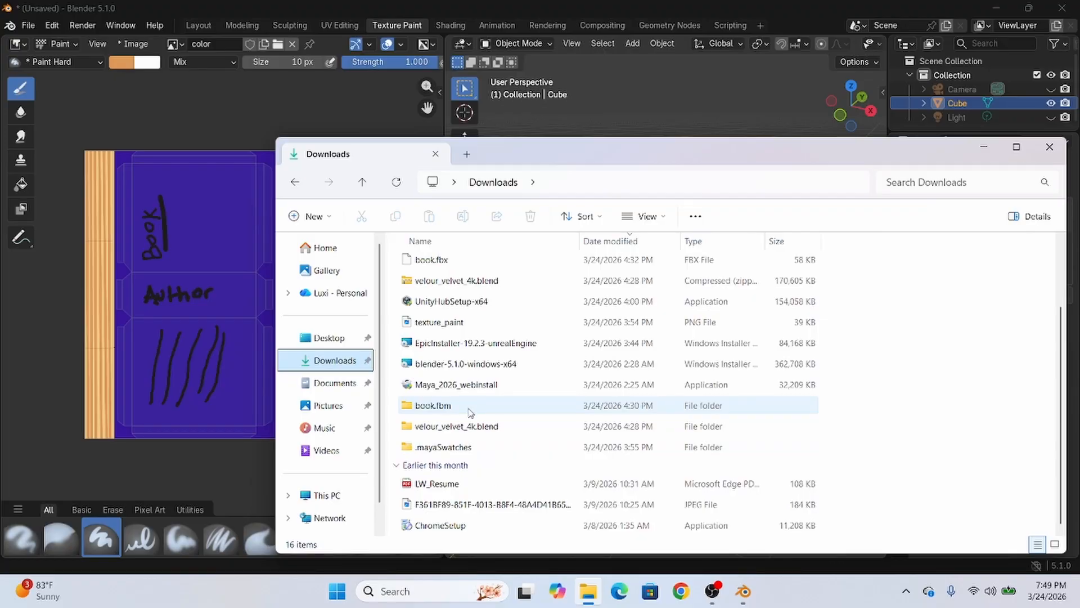
{"action": "scroll", "coordinate": [470, 411], "scroll_direction": "up", "scroll_amount": 2}
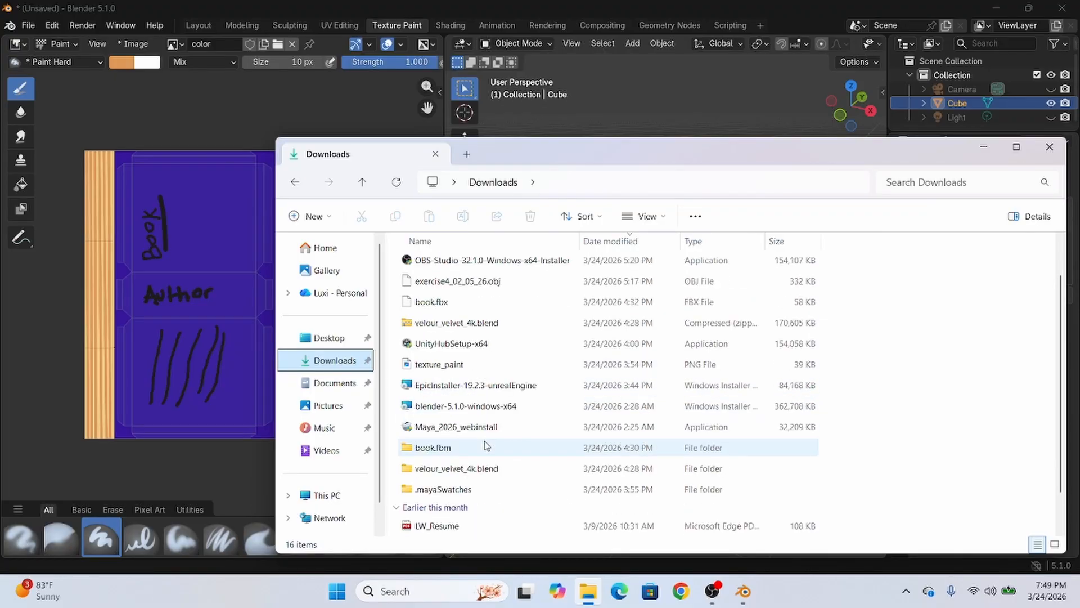
Step: Check the contents of the book.fbm folder in Downloads and return to the Downloads folder
{"action": "scroll", "coordinate": [487, 445], "scroll_direction": "down", "scroll_amount": 2}
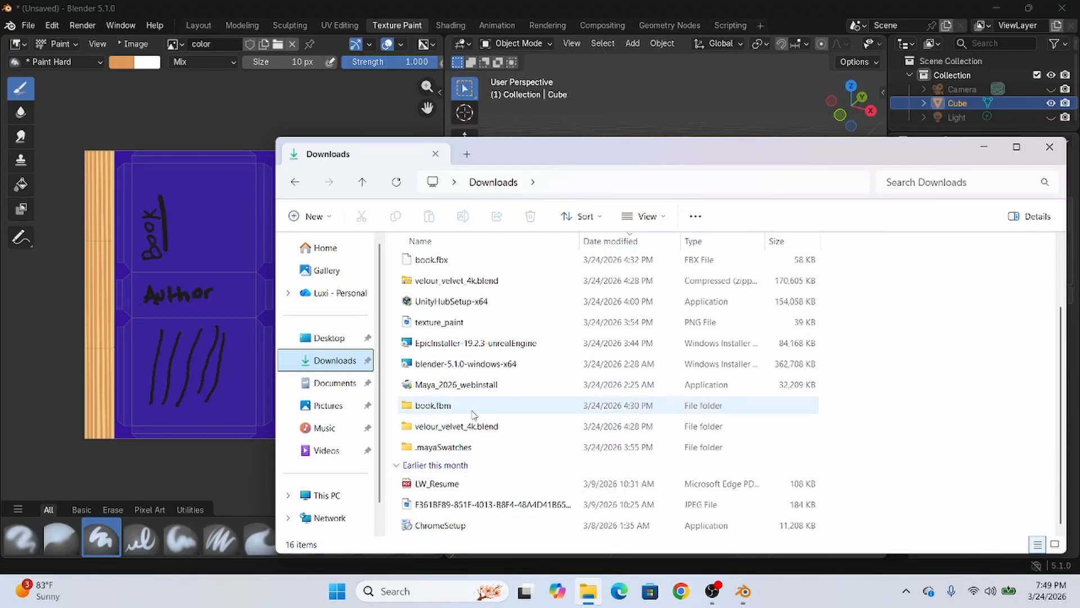
{"action": "double_click", "coordinate": [472, 414]}
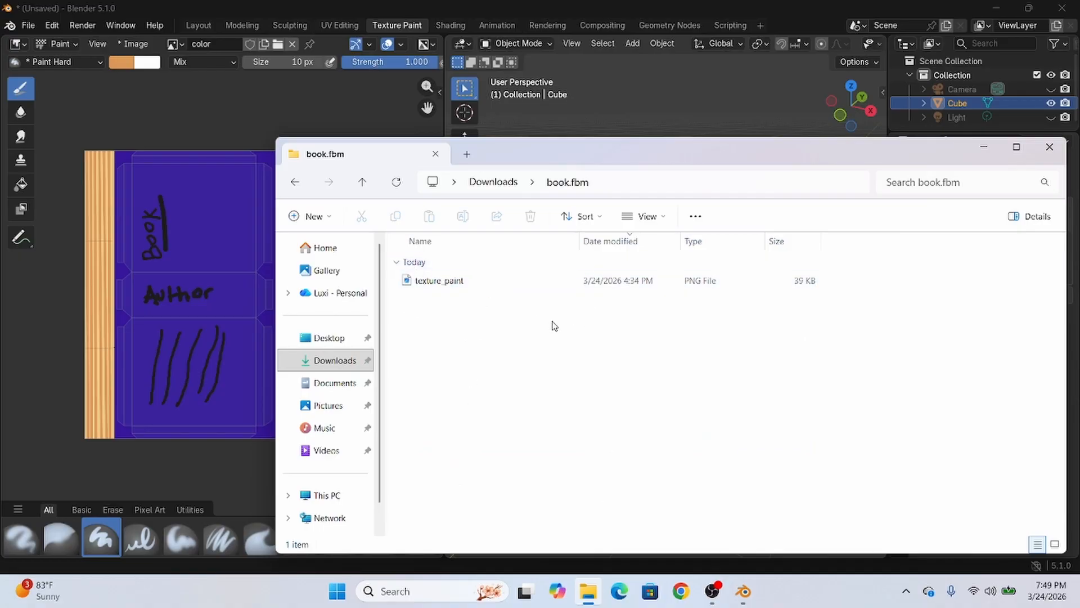
{"action": "left_click", "coordinate": [301, 186]}
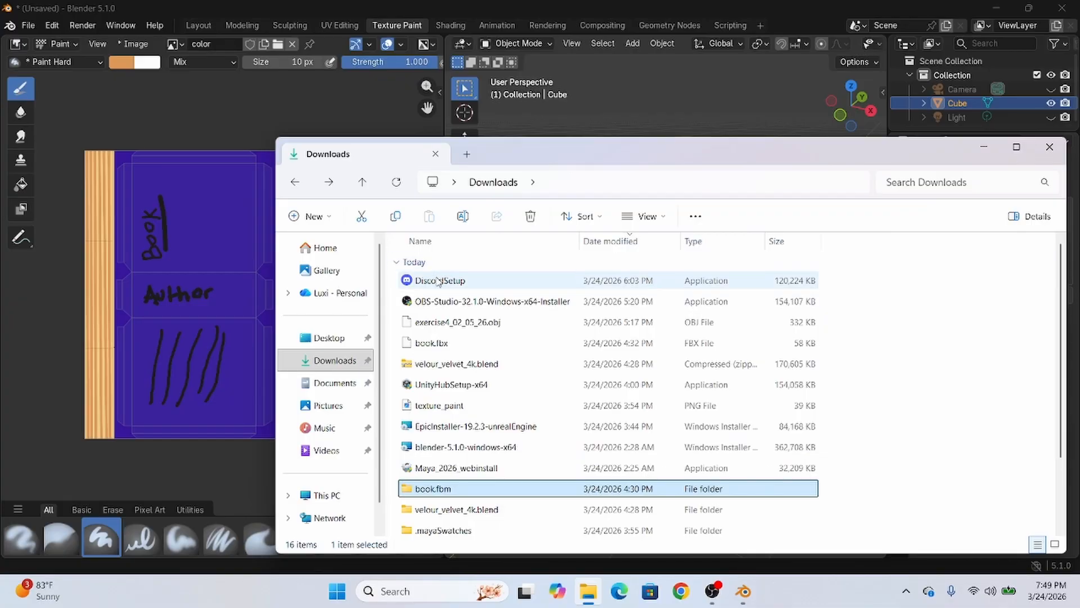
Step: Look through the Documents, Pictures, Music and Videos folders for book_demo.fbx and dismiss the File Explorer window
{"action": "left_click", "coordinate": [336, 382]}
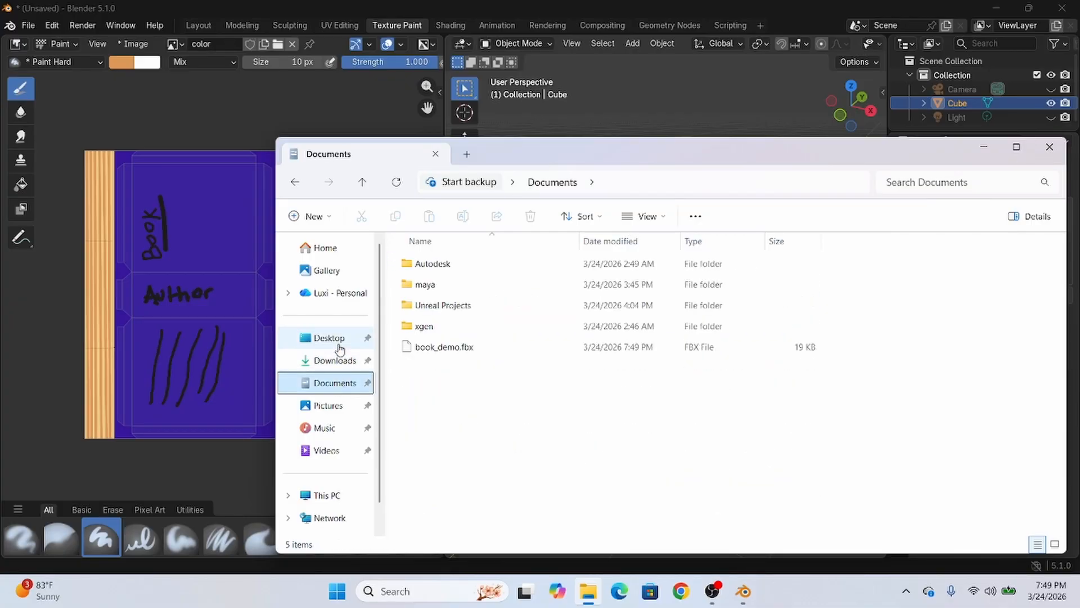
{"action": "left_click", "coordinate": [336, 341]}
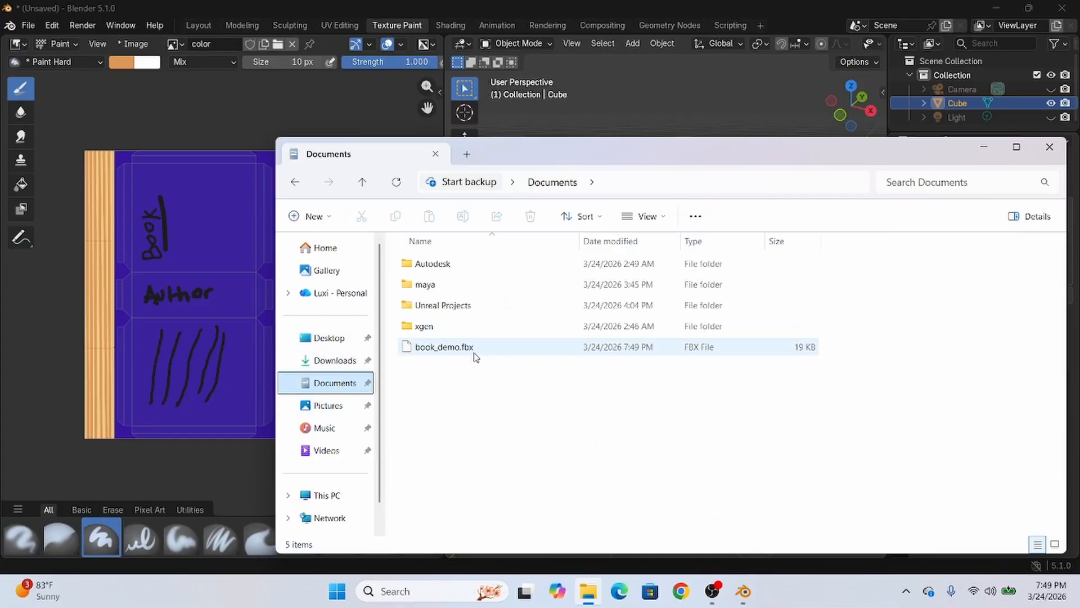
{"action": "left_click", "coordinate": [327, 405]}
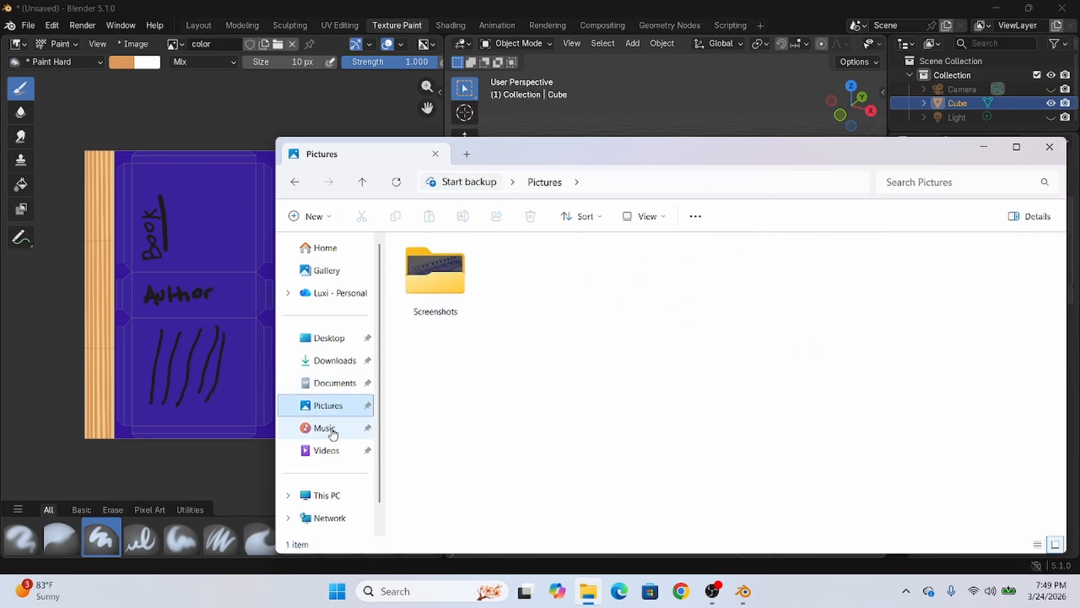
{"action": "left_click", "coordinate": [324, 427]}
{"action": "left_click", "coordinate": [326, 450]}
{"action": "left_click", "coordinate": [334, 384]}
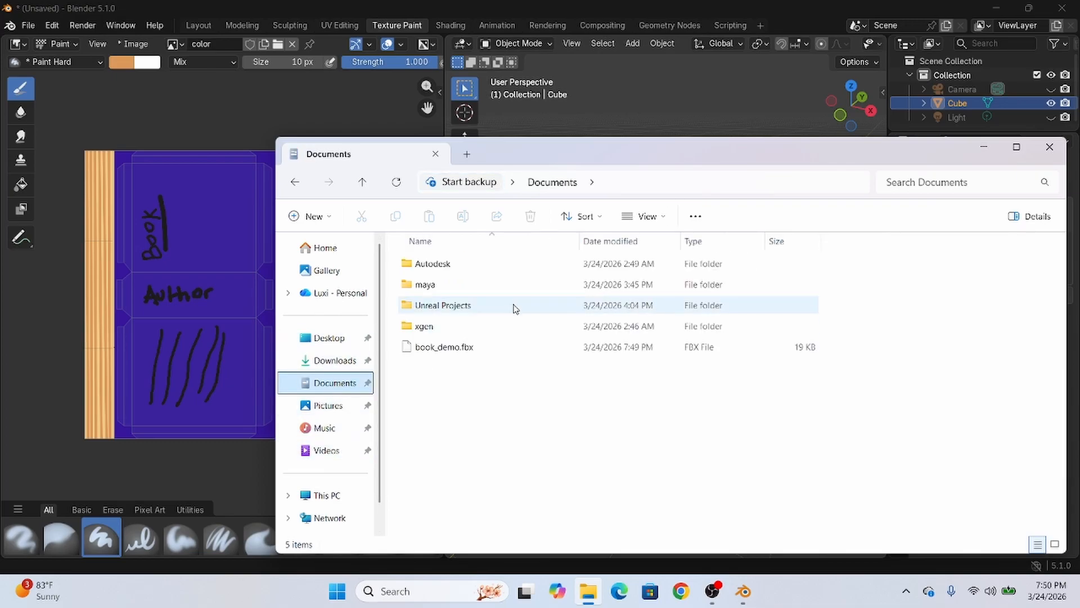
{"action": "left_click_drag", "start_coordinate": [904, 158], "coordinate": [532, 257]}
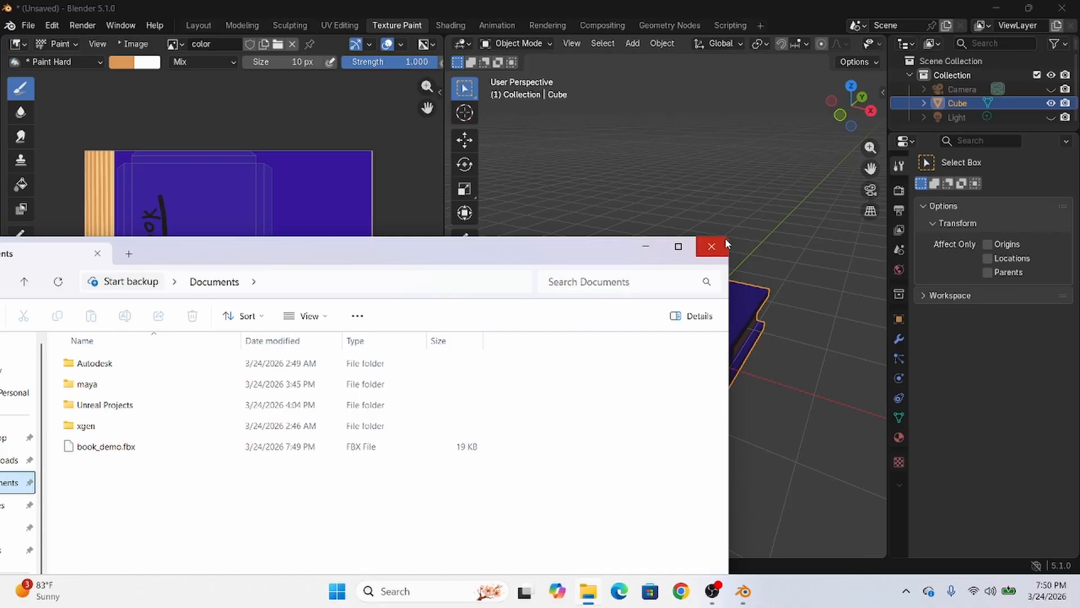
{"action": "left_click", "coordinate": [679, 245]}
Step: Export the selected book as book_demo.fbx again, this time into the Downloads folder
{"action": "left_click", "coordinate": [23, 26]}
{"action": "mouse_move", "coordinate": [94, 234]}
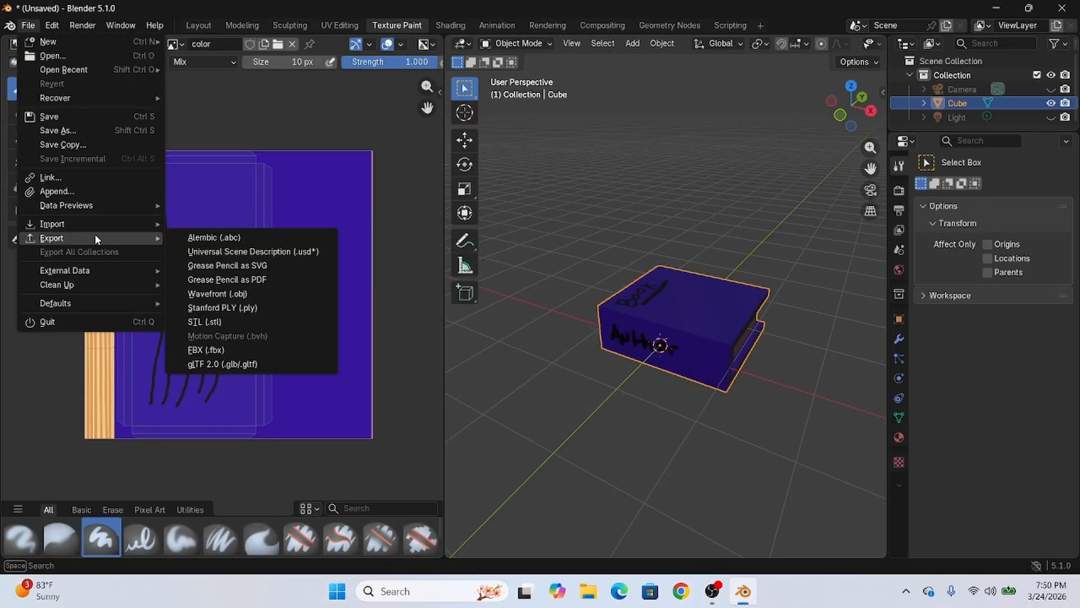
{"action": "left_click", "coordinate": [252, 349]}
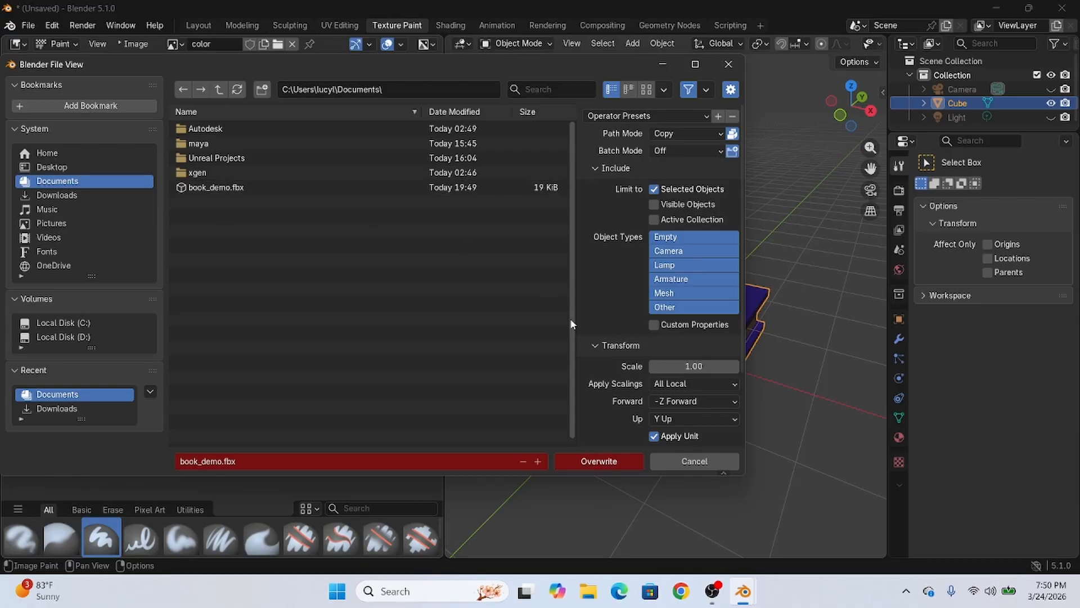
{"action": "left_click", "coordinate": [83, 195]}
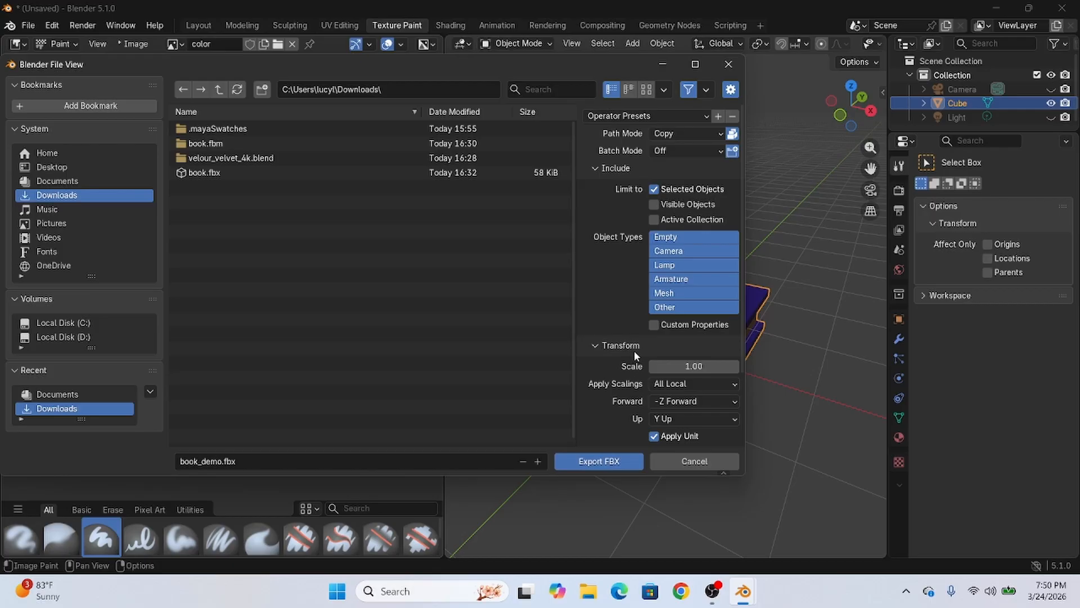
{"action": "left_click", "coordinate": [598, 461]}
Step: Locate book_demo.fbx in the Downloads folder using File Explorer and close the window
{"action": "left_click", "coordinate": [588, 590]}
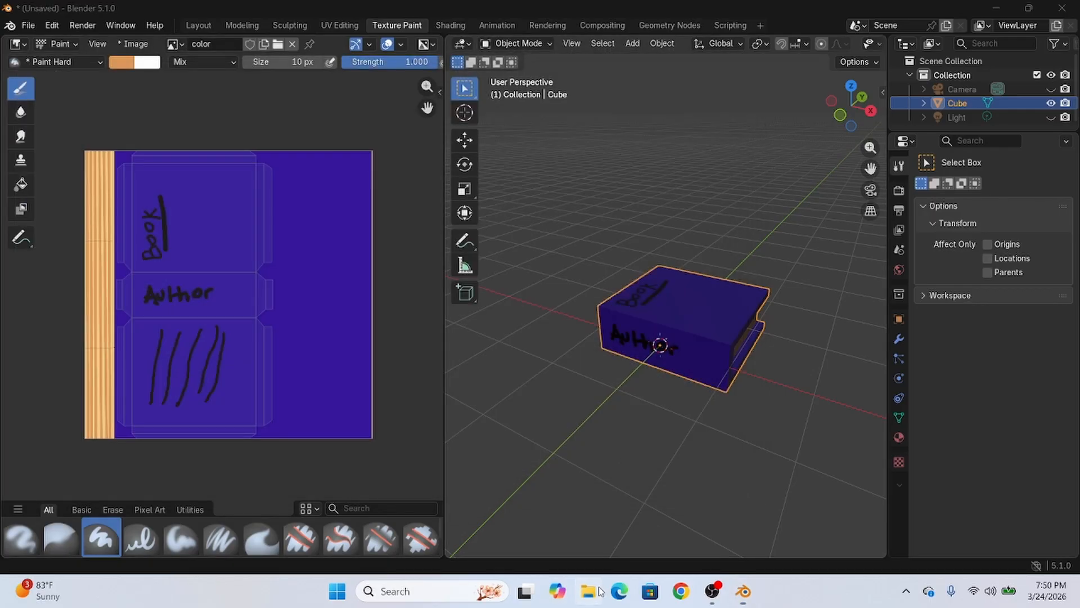
{"action": "left_click_drag", "start_coordinate": [427, 165], "coordinate": [546, 106]}
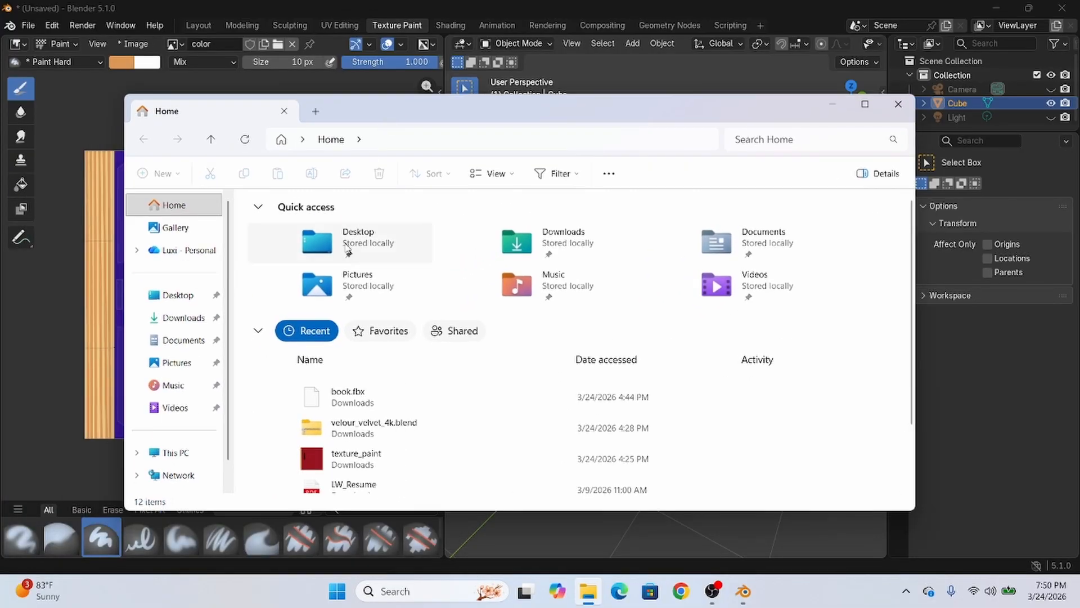
{"action": "scroll", "coordinate": [314, 385], "scroll_direction": "down", "scroll_amount": 1}
{"action": "left_click", "coordinate": [179, 362]}
{"action": "left_click", "coordinate": [184, 318]}
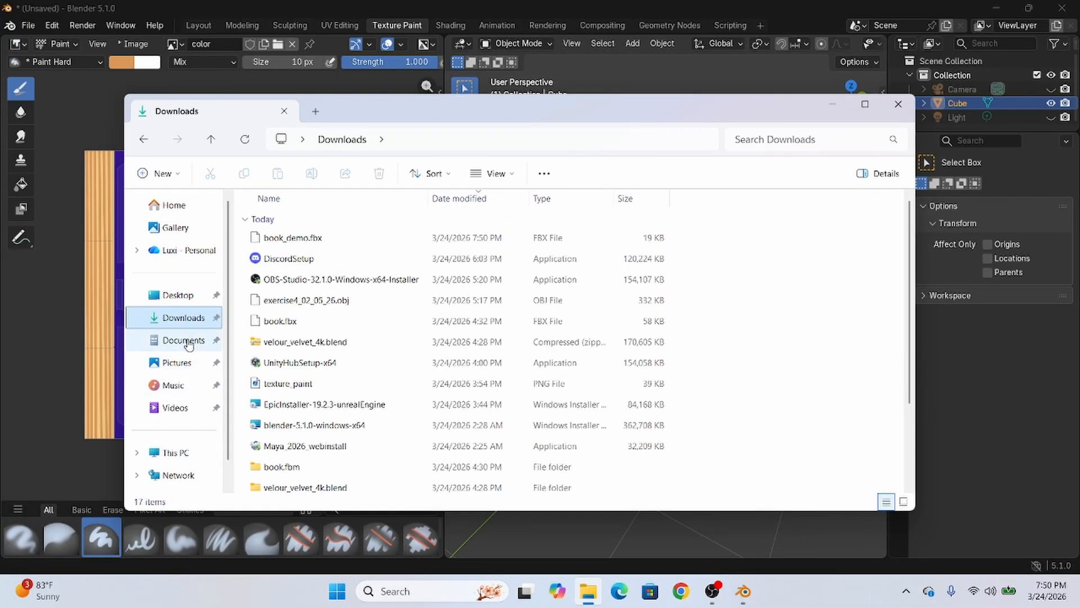
{"action": "left_click", "coordinate": [294, 242]}
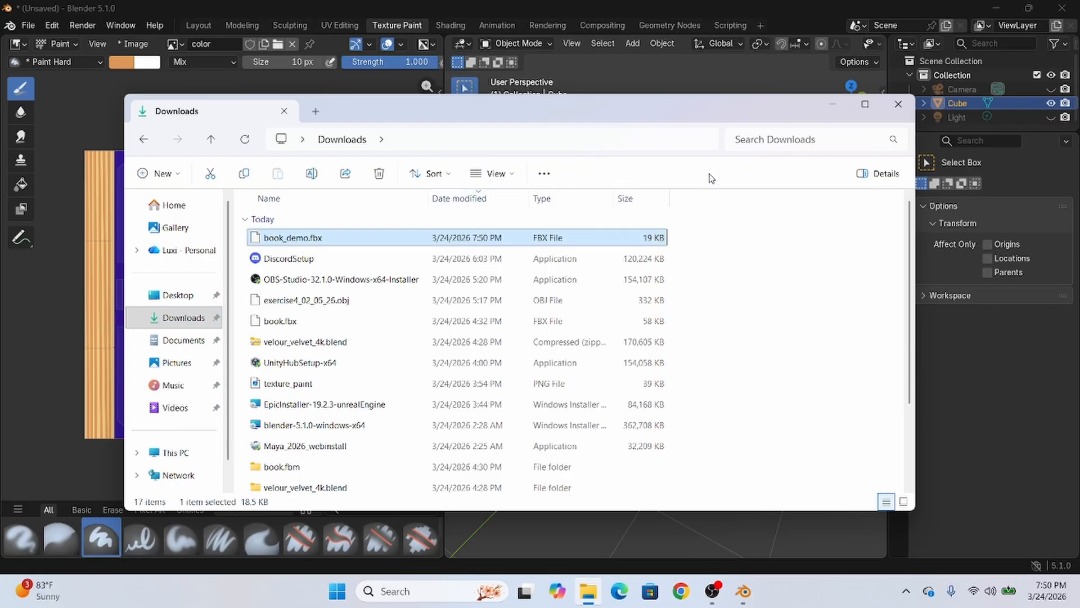
{"action": "left_click", "coordinate": [898, 104]}
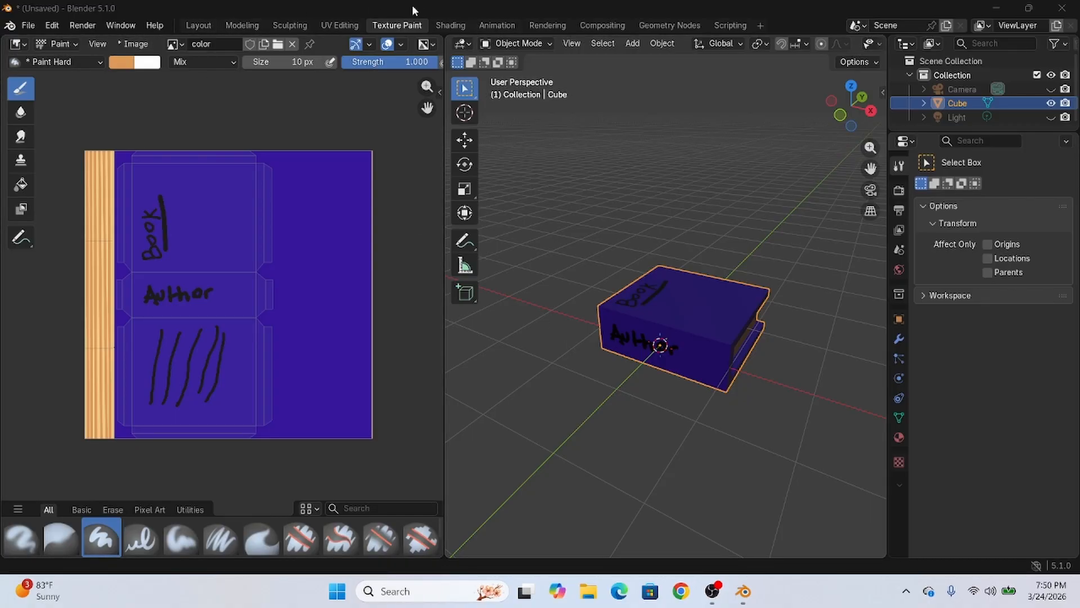
{"action": "left_click", "coordinate": [131, 44]}
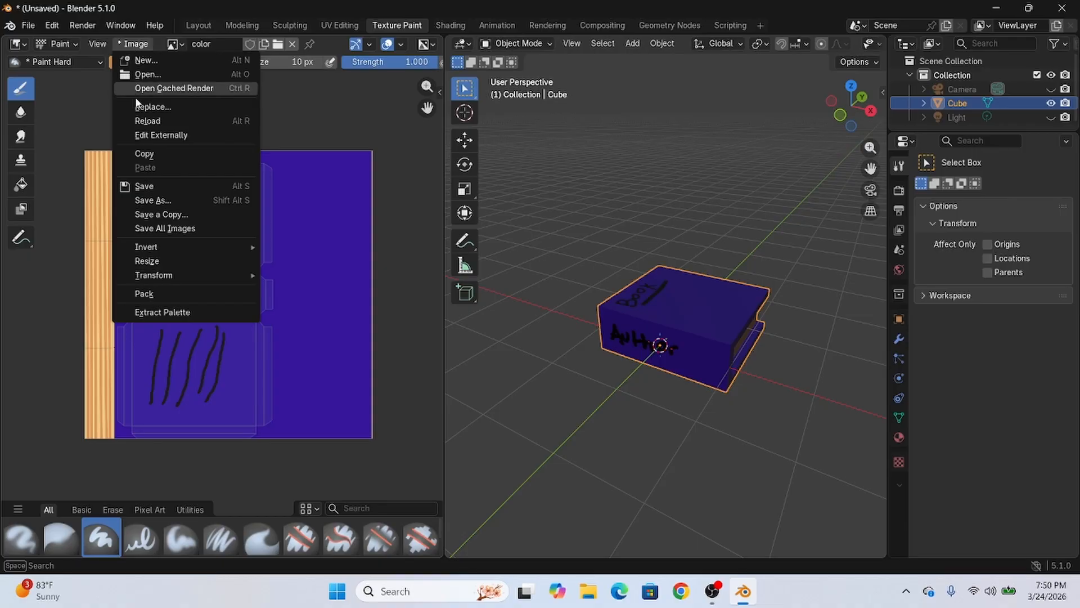
{"action": "left_click", "coordinate": [124, 44]}
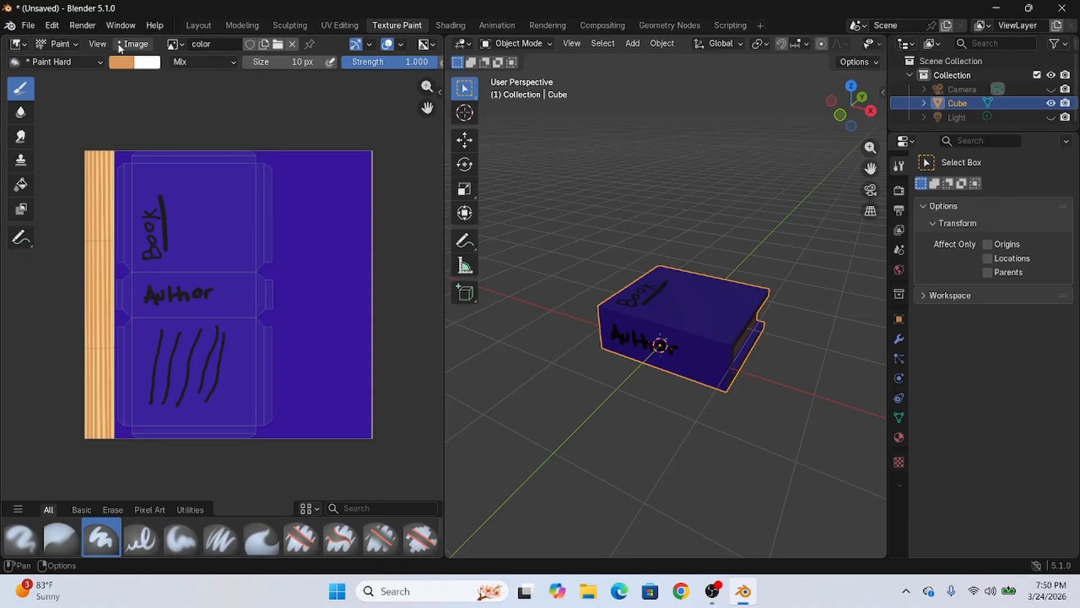
{"action": "left_click", "coordinate": [135, 45]}
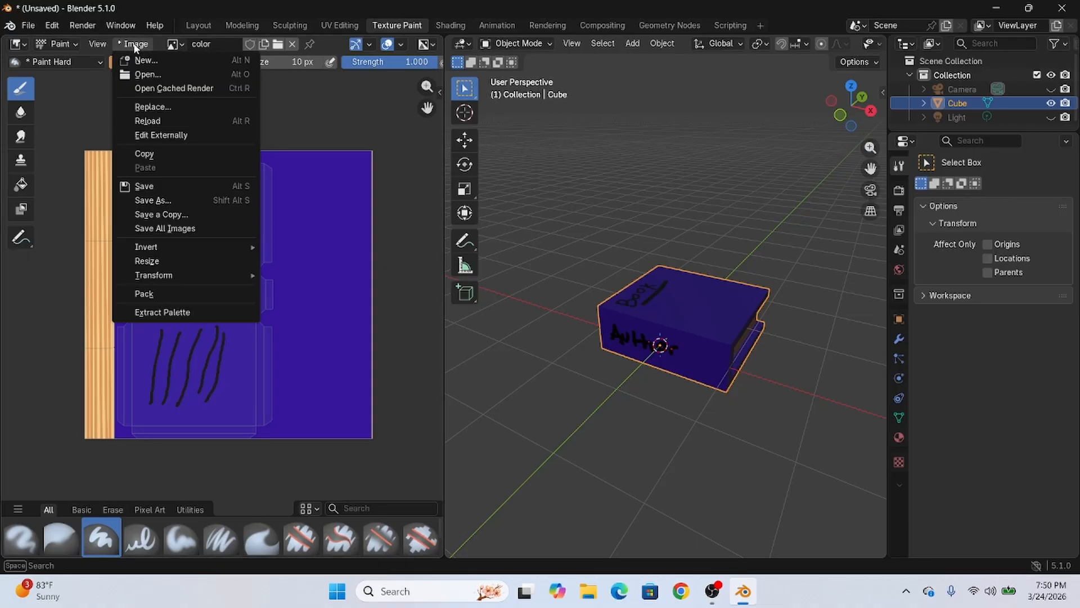
{"action": "left_click", "coordinate": [136, 45]}
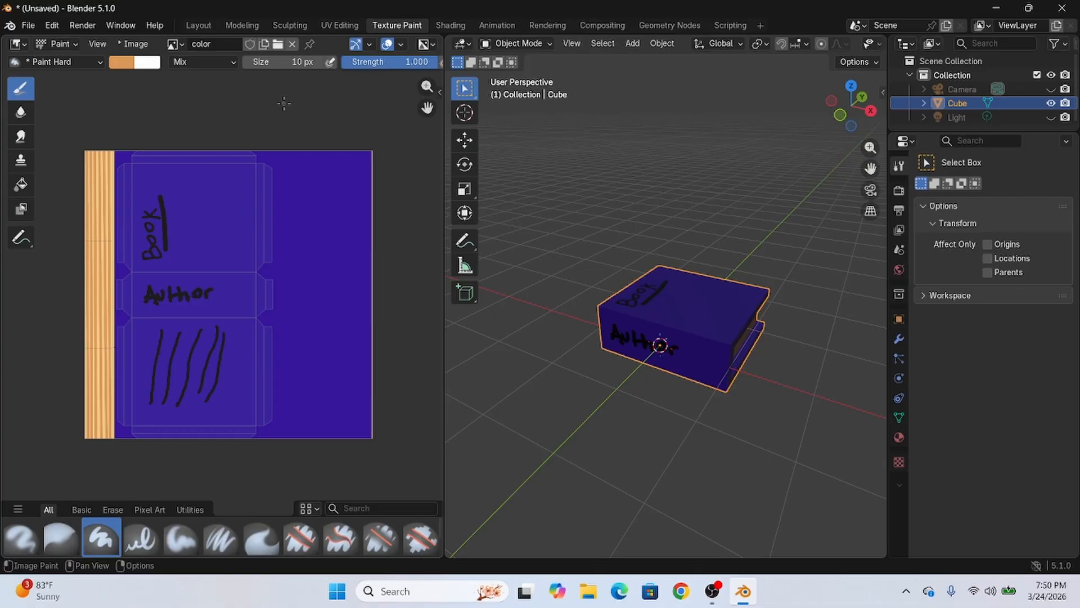
Step: Save the painted texture image as color_demo.png in the Downloads folder, keeping the PNG file format
{"action": "left_click", "coordinate": [135, 45]}
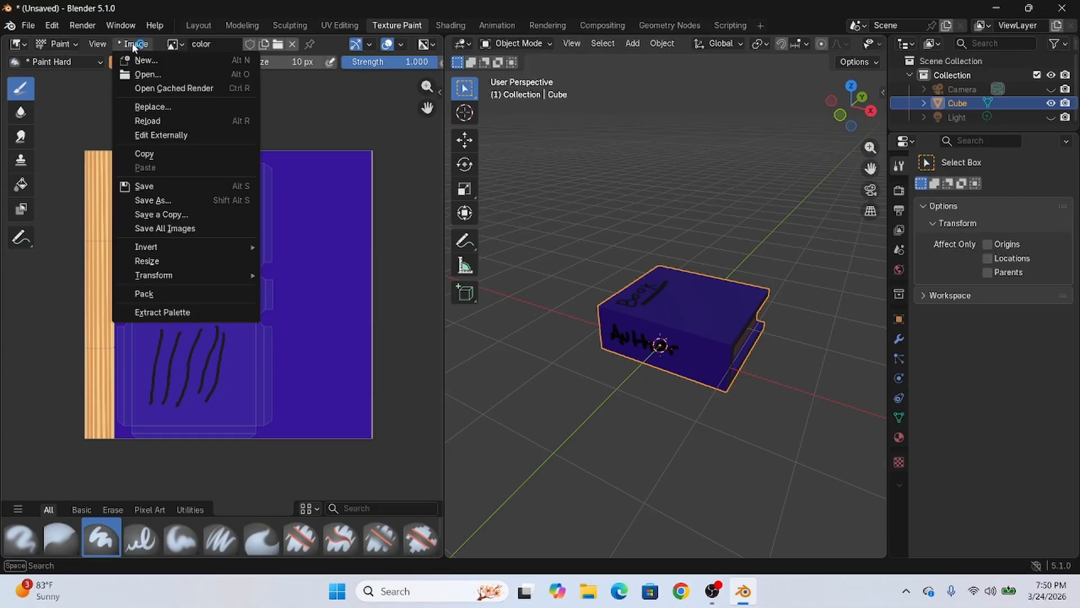
{"action": "left_click", "coordinate": [168, 187]}
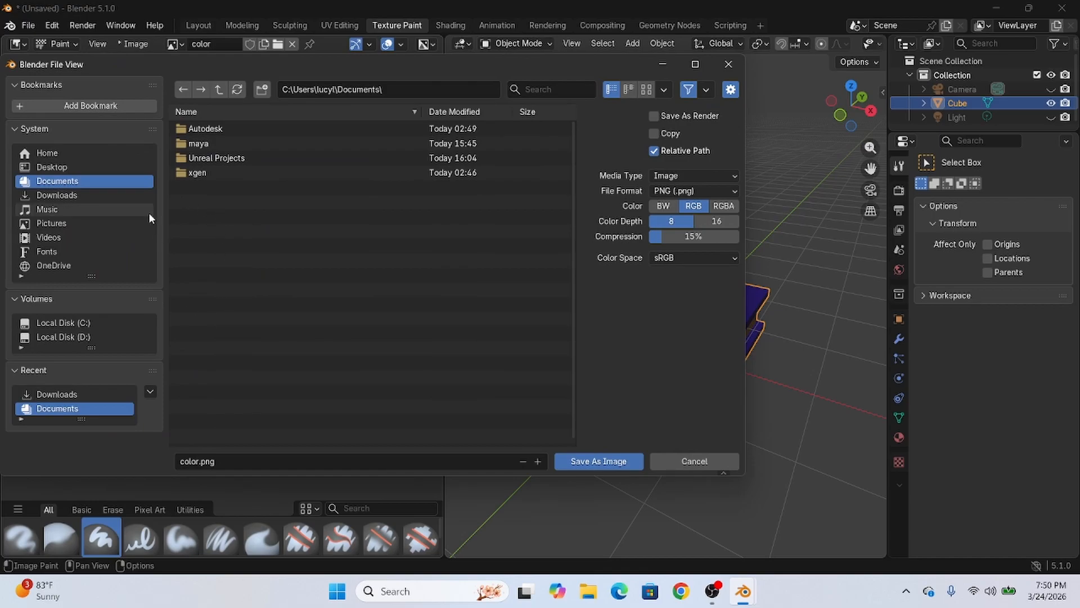
{"action": "left_click", "coordinate": [96, 197]}
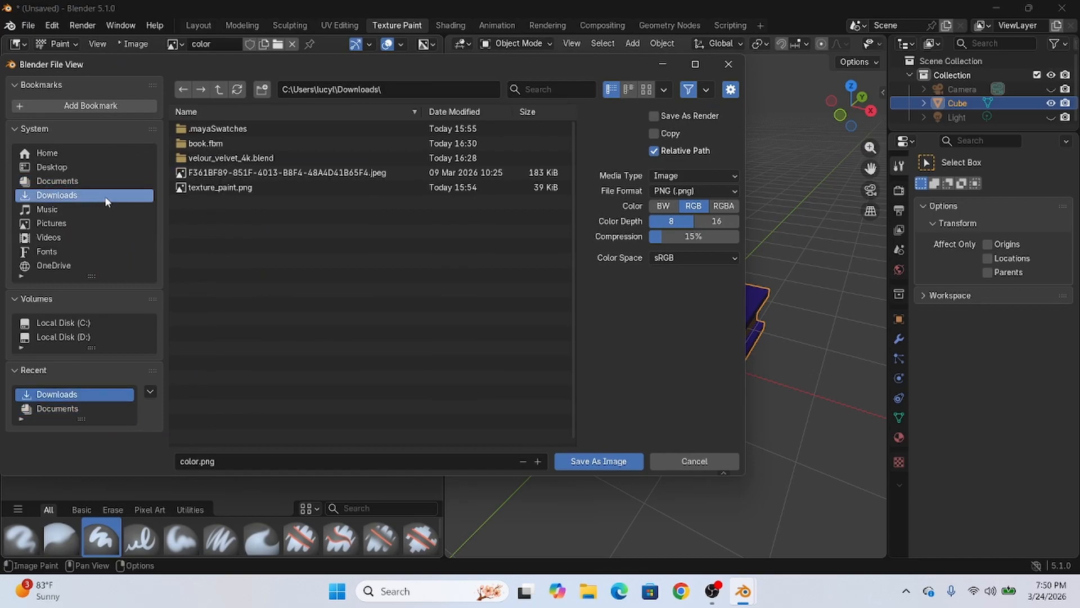
{"action": "left_click", "coordinate": [197, 464]}
{"action": "left_click", "coordinate": [198, 465]}
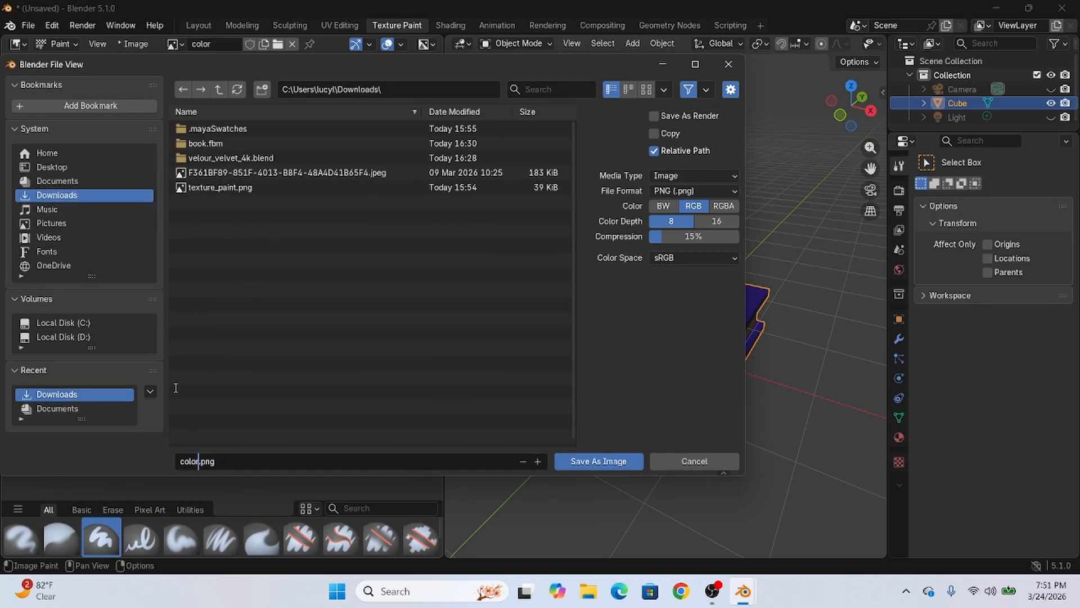
{"action": "type", "text": "_demo"}
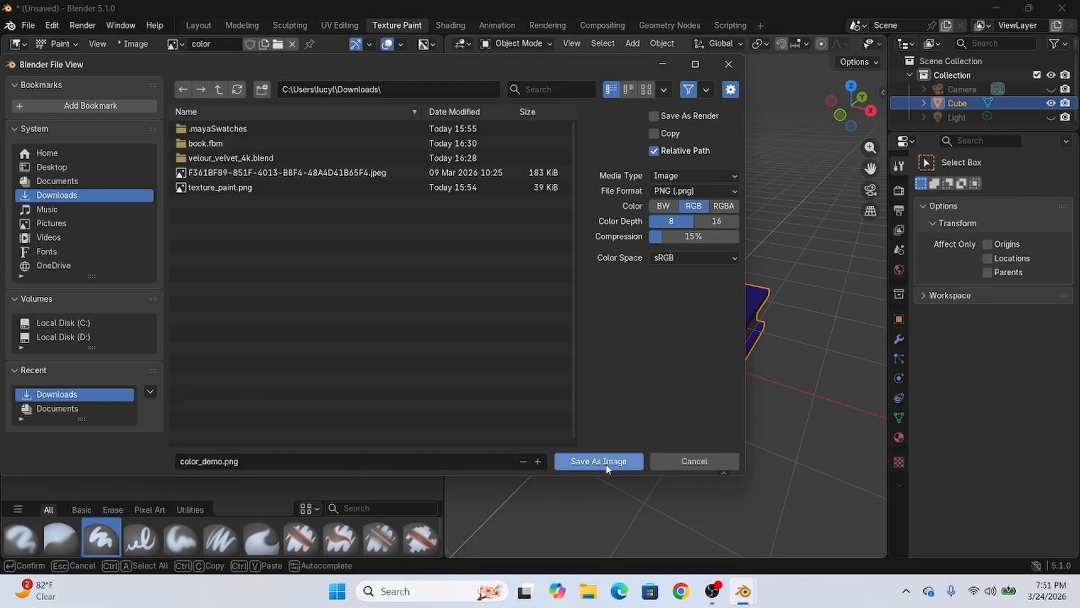
{"action": "left_click", "coordinate": [663, 192]}
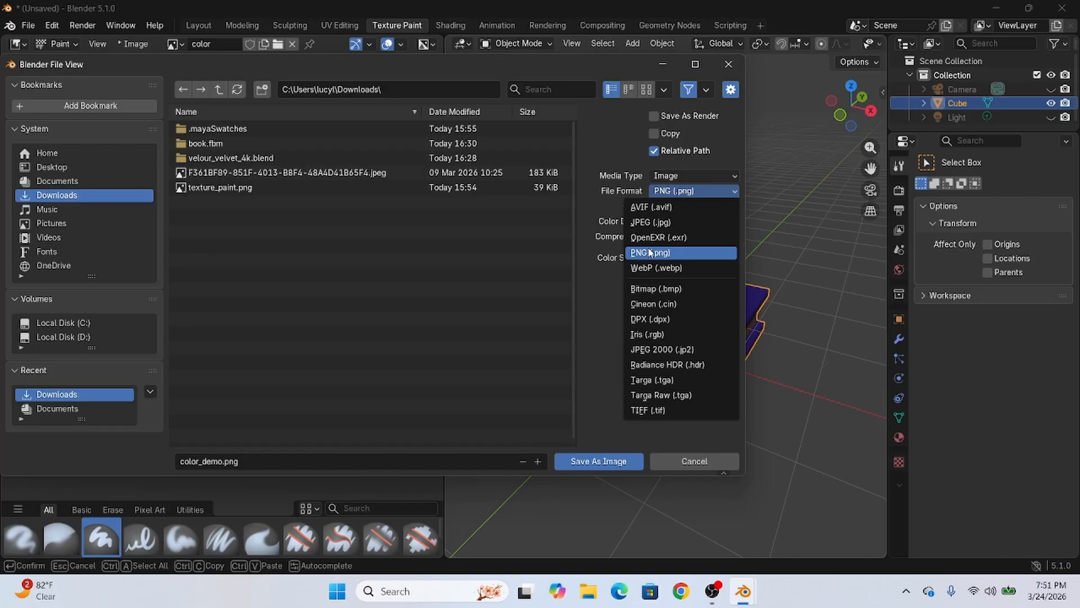
{"action": "left_click", "coordinate": [651, 251]}
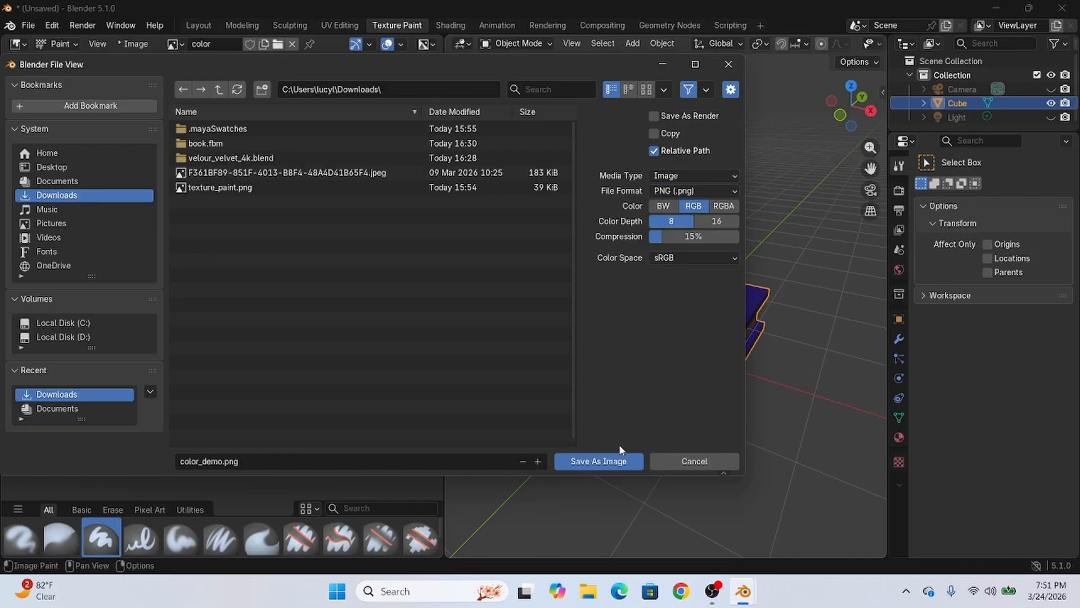
{"action": "left_click", "coordinate": [588, 460]}
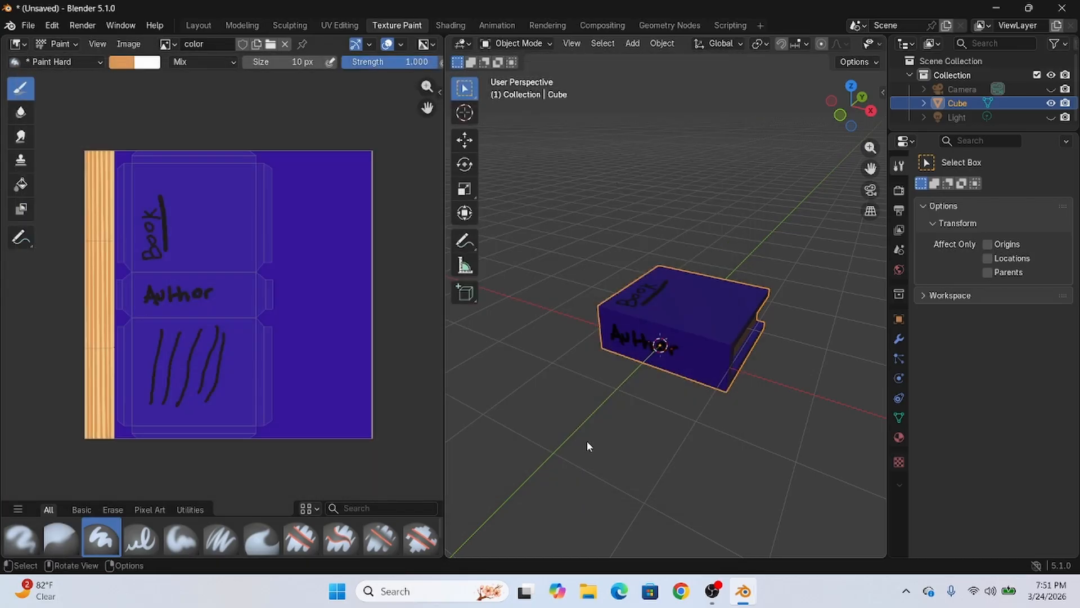
Step: View color_demo.png from Downloads in File Explorer, try to open book_demo.fbx, and minimize the window
{"action": "left_click", "coordinate": [588, 591]}
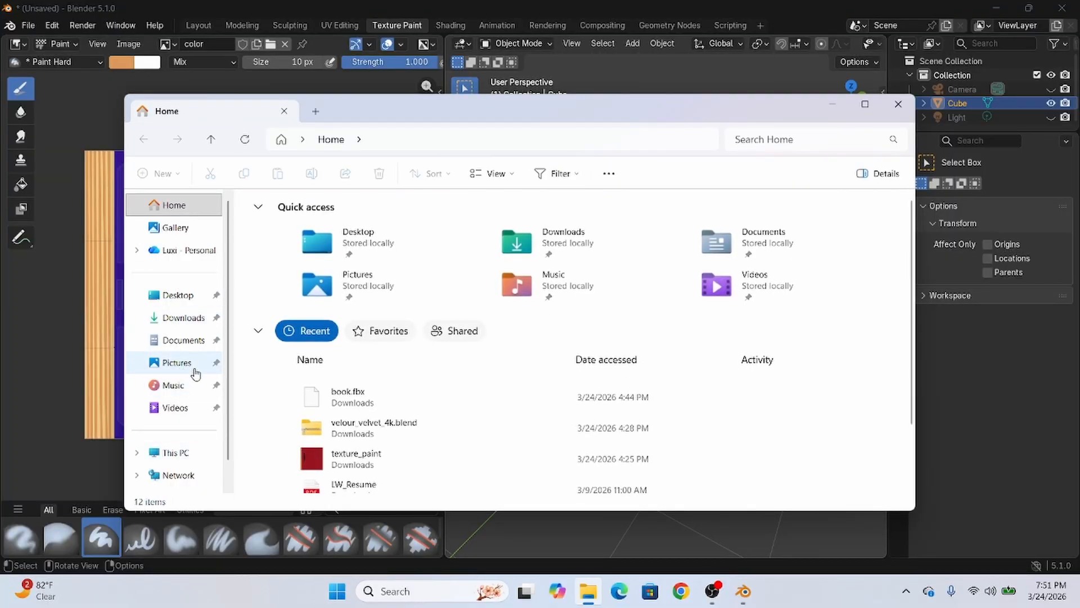
{"action": "left_click", "coordinate": [199, 321]}
{"action": "double_click", "coordinate": [304, 239]}
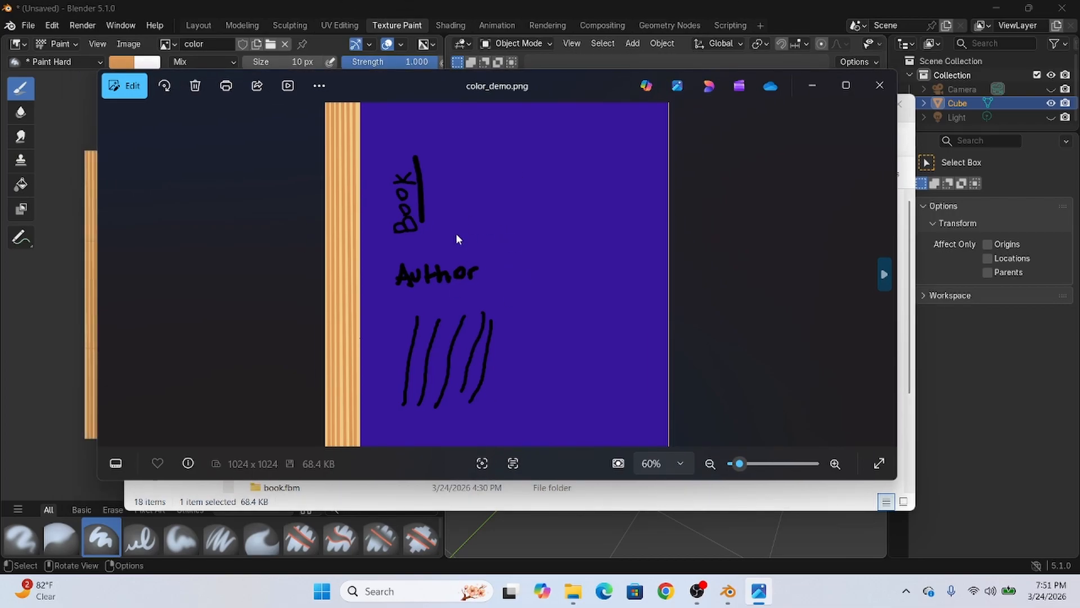
{"action": "left_click", "coordinate": [880, 86]}
{"action": "double_click", "coordinate": [370, 262]}
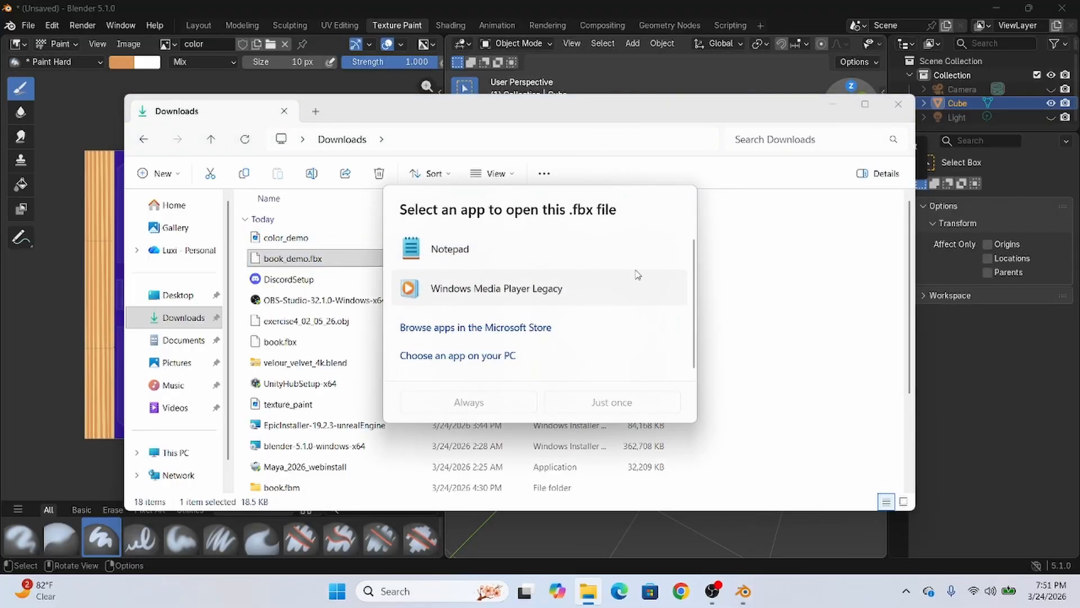
{"action": "key", "text": "Escape"}
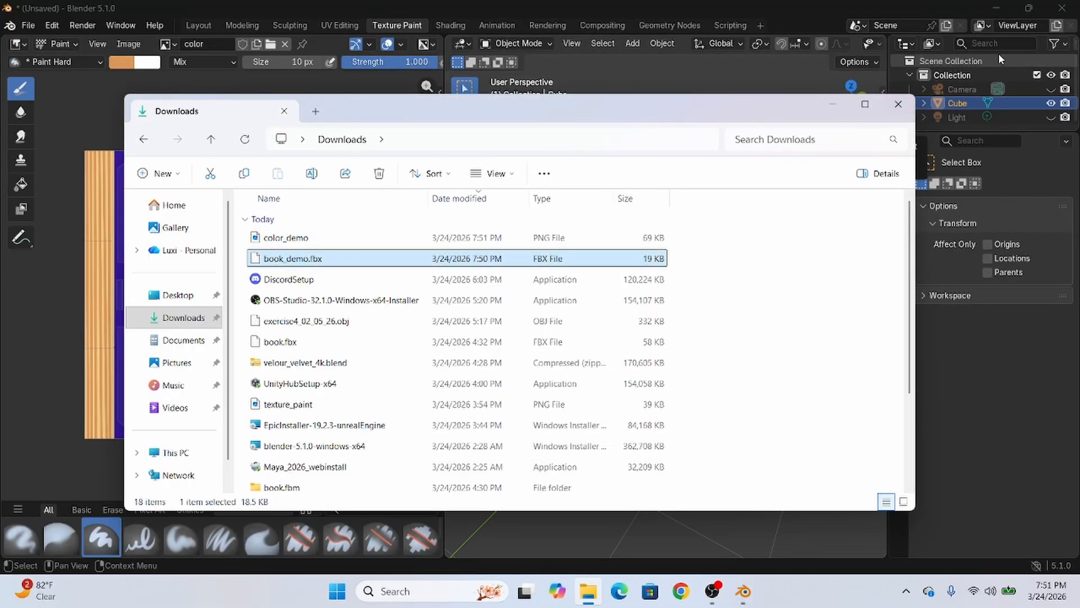
{"action": "left_click", "coordinate": [833, 103]}
Step: Search Windows for Unreal Engine and launch it
{"action": "left_click", "coordinate": [428, 590]}
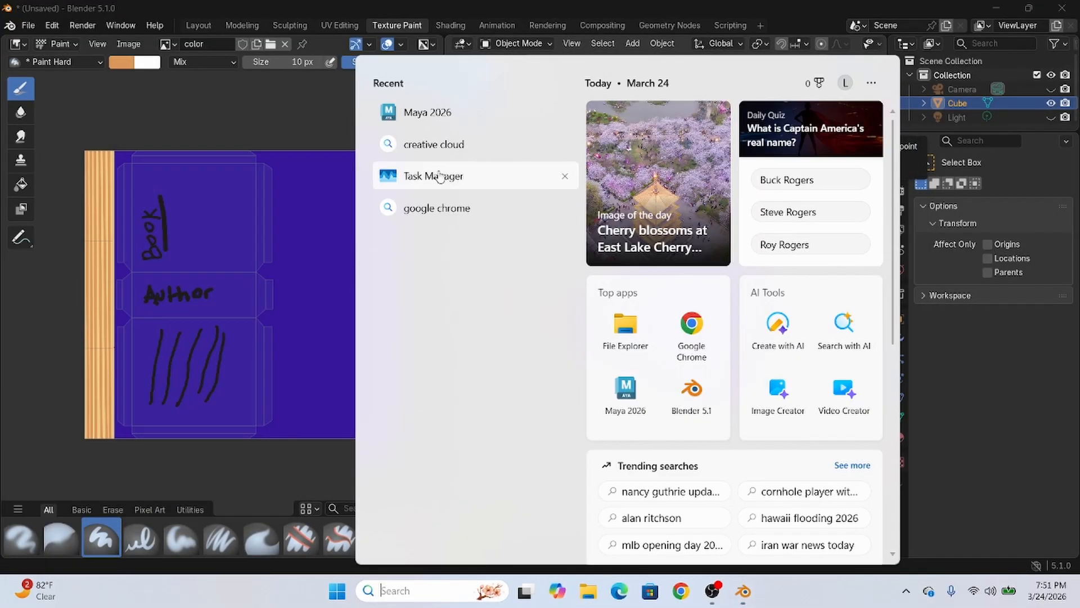
{"action": "type", "text": "unity Hub"}
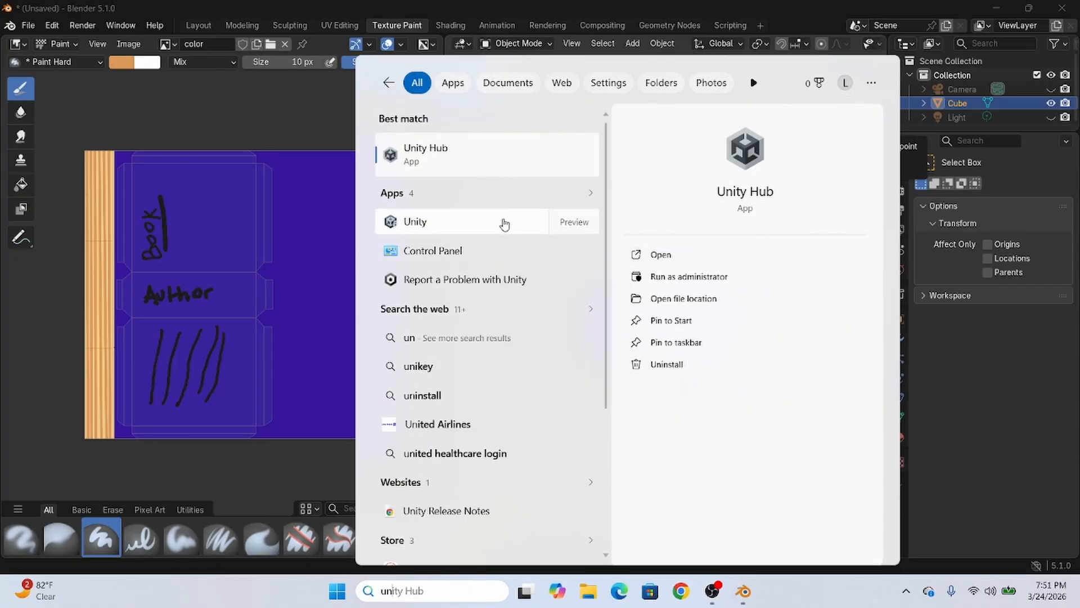
{"action": "type", "text": "r"}
{"action": "left_click", "coordinate": [720, 256]}
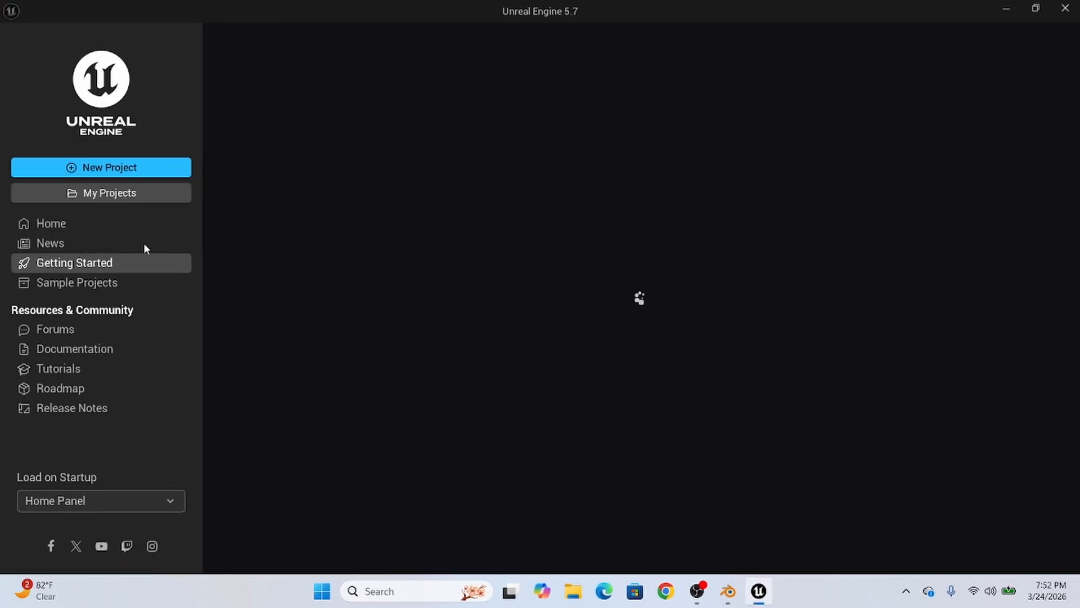
Step: Create a new Games project named MyProject2 from the Blank template, keeping Blueprint, Desktop and Maximum quality
{"action": "left_click", "coordinate": [126, 173]}
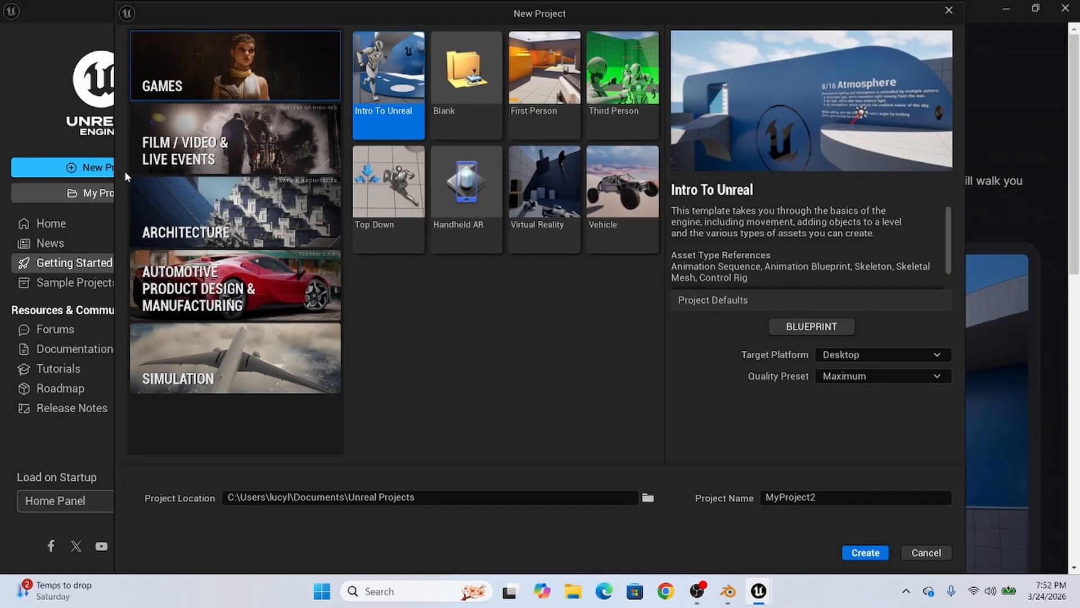
{"action": "left_click", "coordinate": [466, 78]}
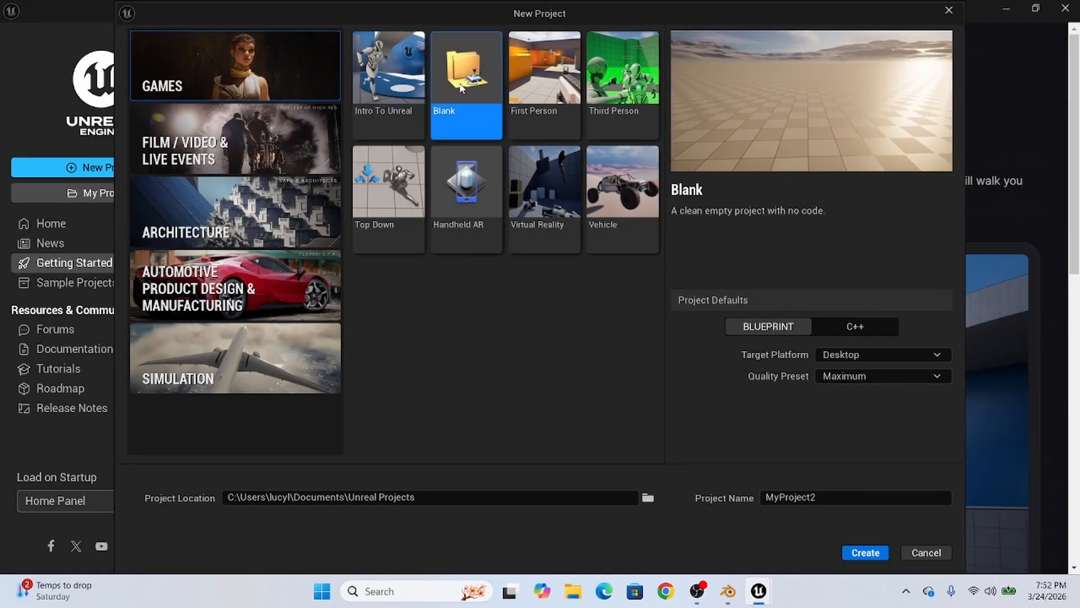
{"action": "left_click", "coordinate": [864, 552]}
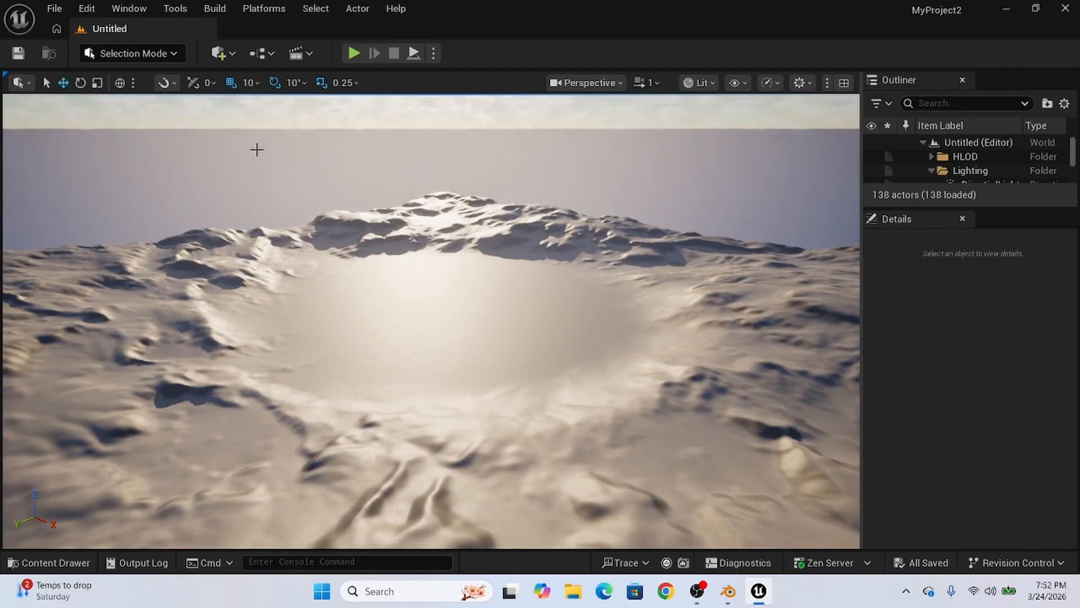
Step: Replace the open landscape with a new level from the template that has a sky and a flat tiled floor
{"action": "left_click", "coordinate": [54, 8]}
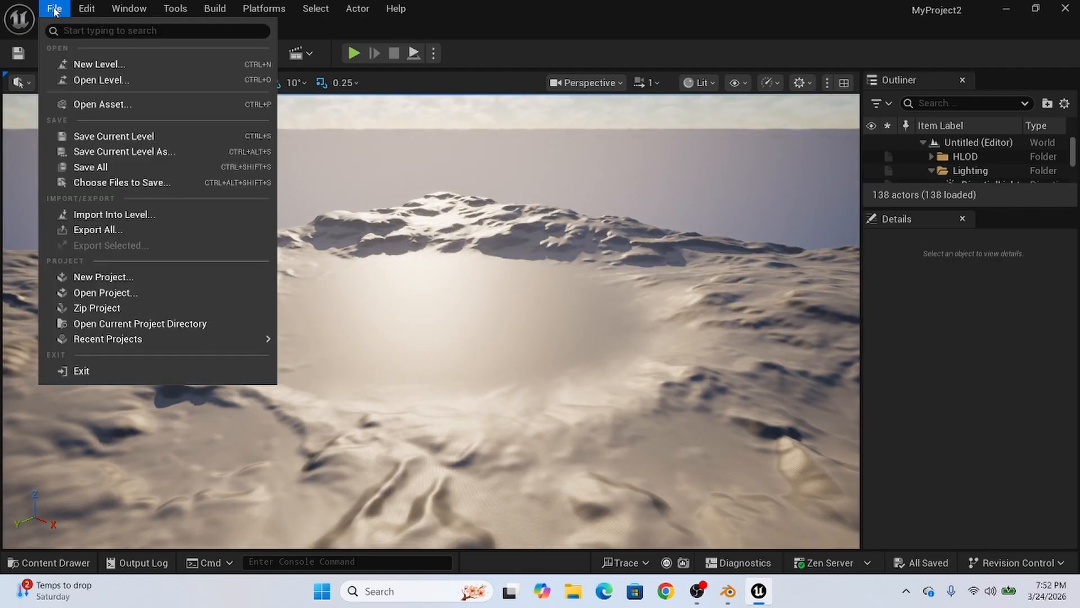
{"action": "left_click", "coordinate": [93, 64]}
{"action": "left_click", "coordinate": [550, 233]}
{"action": "left_click", "coordinate": [635, 428]}
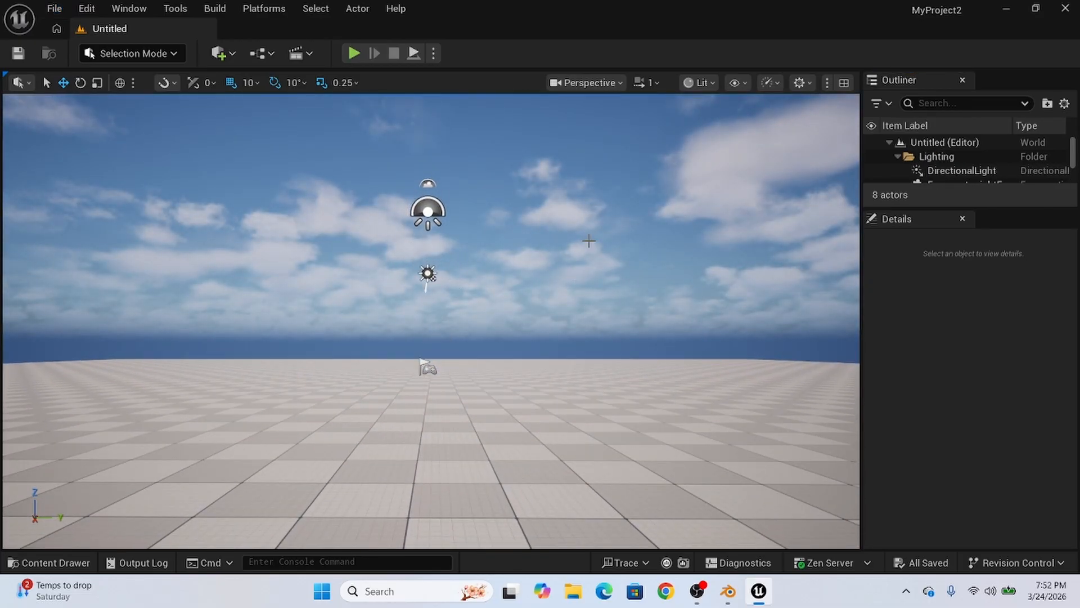
Step: Look around the new level by panning and turning the viewport camera
{"action": "mouse_move", "coordinate": [574, 252]}
{"action": "middle_mouse_down"}
{"action": "mouse_move", "coordinate": [575, 191]}
{"action": "mouse_move", "coordinate": [567, 243]}
{"action": "mouse_move", "coordinate": [576, 233]}
{"action": "middle_mouse_up"}
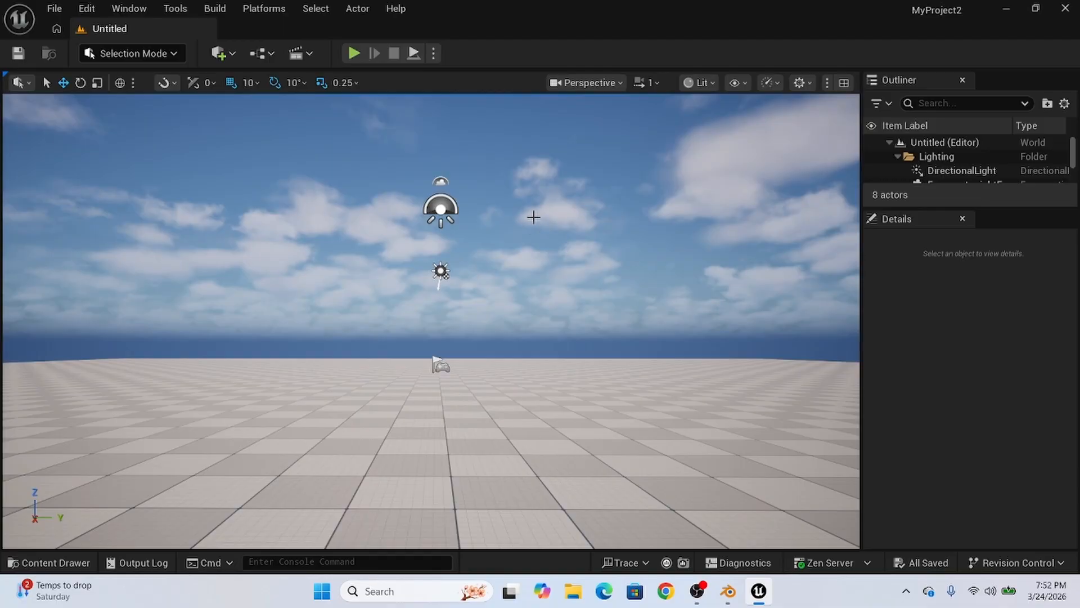
{"action": "left_click_drag", "start_coordinate": [522, 221], "coordinate": [515, 198]}
{"action": "mouse_move", "coordinate": [547, 279]}
{"action": "right_mouse_down"}
{"action": "mouse_move", "coordinate": [529, 288]}
{"action": "mouse_move", "coordinate": [555, 360]}
{"action": "mouse_move", "coordinate": [531, 309]}
{"action": "mouse_move", "coordinate": [576, 290]}
{"action": "mouse_move", "coordinate": [593, 245]}
{"action": "mouse_move", "coordinate": [548, 267]}
{"action": "right_mouse_up"}
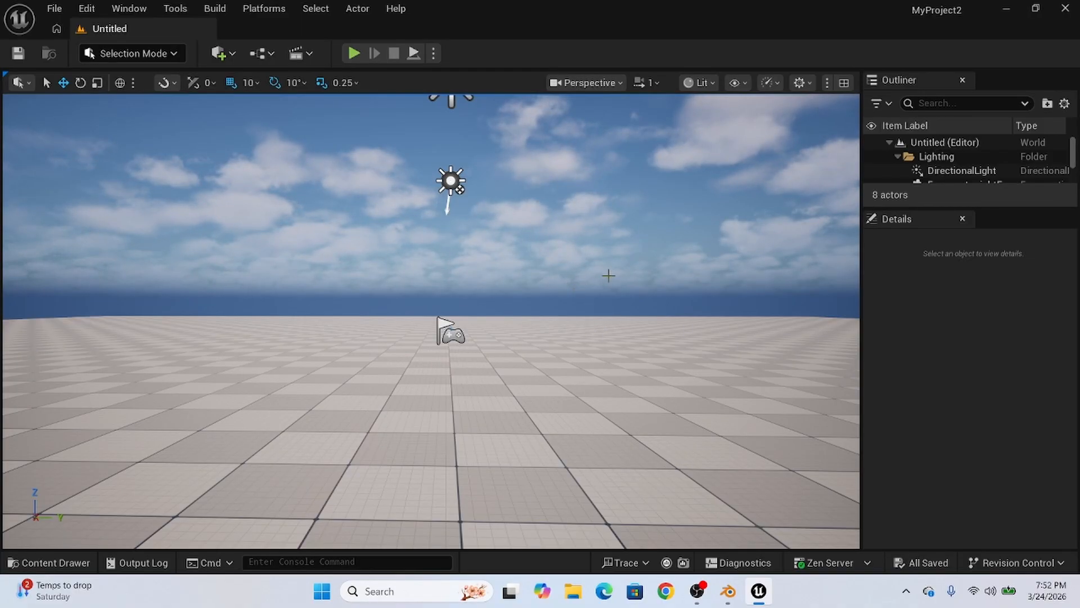
{"action": "middle_click_drag", "start_coordinate": [627, 244], "coordinate": [636, 222]}
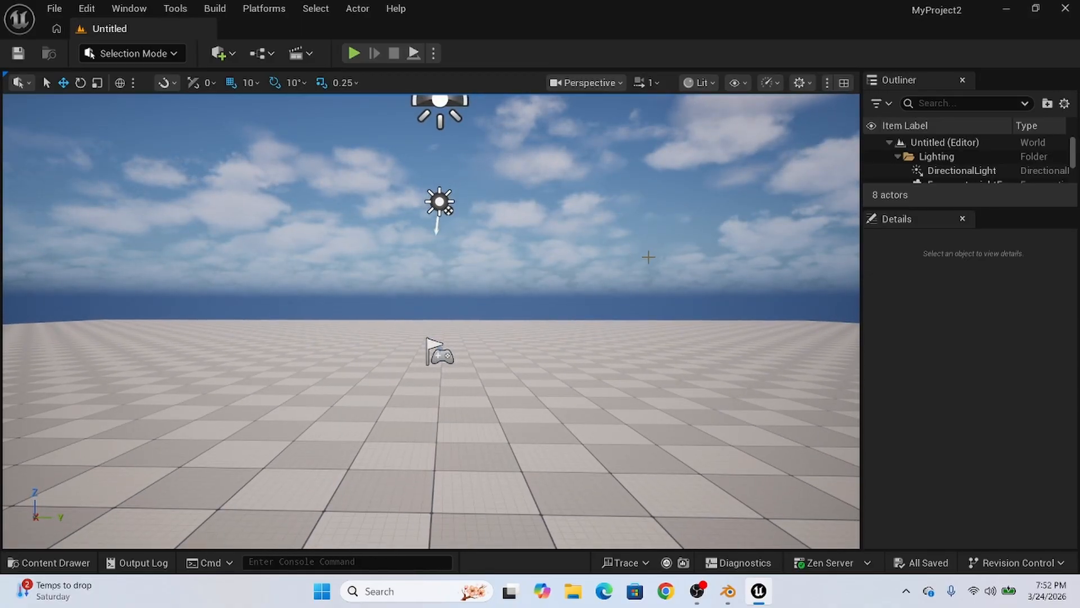
{"action": "middle_click_drag", "start_coordinate": [642, 268], "coordinate": [634, 265]}
{"action": "left_click_drag", "start_coordinate": [634, 265], "coordinate": [637, 230]}
Step: Fly the viewport camera forward, back, sideways, up and down around the player start marker to examine the empty level
{"action": "key", "text": "s"}
{"action": "right_click_drag", "start_coordinate": [634, 267], "coordinate": [545, 315]}
{"action": "key", "text": "w"}
{"action": "key", "text": "a"}
{"action": "key", "text": "s"}
{"action": "key", "text": "d"}
{"action": "key", "text": "q"}
{"action": "key", "text": "q"}
{"action": "key", "text": "s"}
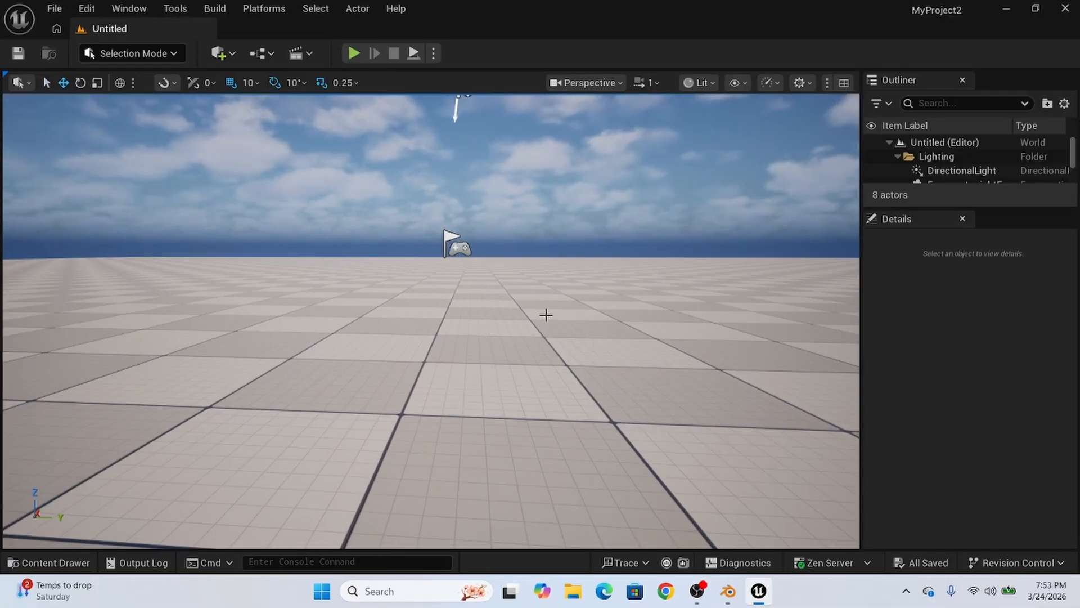
{"action": "key", "text": "e"}
{"action": "right_click_drag", "start_coordinate": [598, 262], "coordinate": [546, 272]}
{"action": "key", "text": "w"}
{"action": "key", "text": "s"}
{"action": "key", "text": "d"}
{"action": "key", "text": "e"}
{"action": "key", "text": "q"}
{"action": "key", "text": "s"}
{"action": "key", "text": "a"}
{"action": "key", "text": "e"}
{"action": "key", "text": "e"}
{"action": "key", "text": "w"}
{"action": "key", "text": "d"}
{"action": "key", "text": "d"}
{"action": "key", "text": "q"}
{"action": "key", "text": "a"}
{"action": "key", "text": "e"}
{"action": "key", "text": "q"}
{"action": "key", "text": "a"}
{"action": "key", "text": "e"}
{"action": "key", "text": "e"}
{"action": "key", "text": "a"}
{"action": "key", "text": "d"}
{"action": "key", "text": "s"}
{"action": "key", "text": "w"}
{"action": "key", "text": "a"}
{"action": "key", "text": "q"}
{"action": "key", "text": "e"}
{"action": "key", "text": "d"}
{"action": "key", "text": "q"}
{"action": "key", "text": "a"}
{"action": "key", "text": "s"}
{"action": "key", "text": "d"}
{"action": "key", "text": "e"}
{"action": "key", "text": "a"}
{"action": "key", "text": "s"}
{"action": "key", "text": "d"}
{"action": "key", "text": "w"}
{"action": "key", "text": "q"}
{"action": "key", "text": "a"}
{"action": "key", "text": "s"}
{"action": "key", "text": "e"}
{"action": "key", "text": "w"}
{"action": "key", "text": "q"}
{"action": "key", "text": "a"}
{"action": "key", "text": "q"}
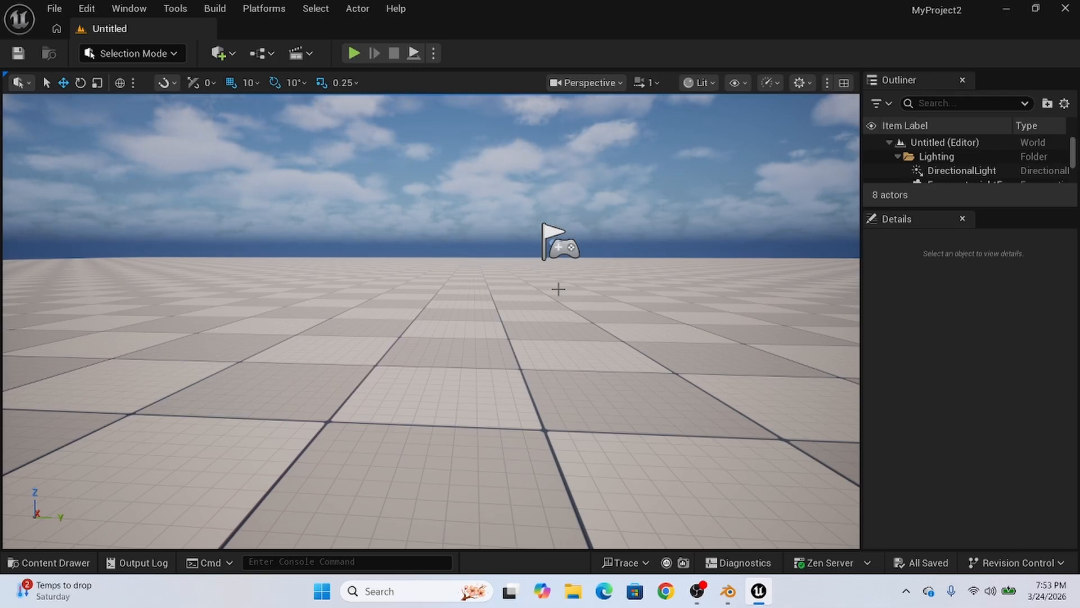
{"action": "middle_click_drag", "start_coordinate": [612, 189], "coordinate": [746, 153]}
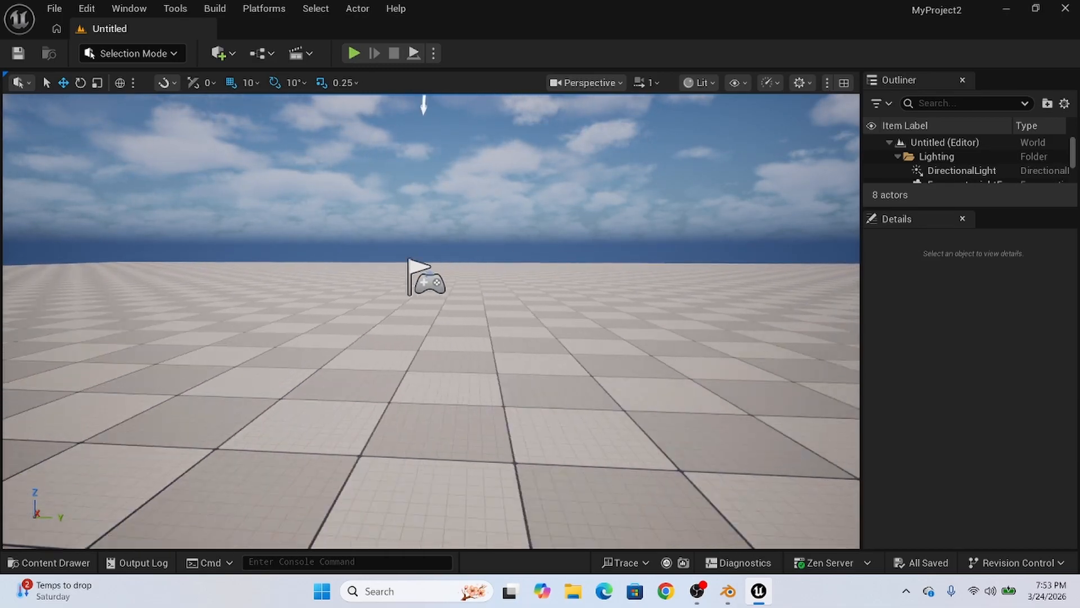
{"action": "key", "text": "a"}
{"action": "key", "text": "d"}
{"action": "key", "text": "w"}
{"action": "key", "text": "a"}
{"action": "key", "text": "s"}
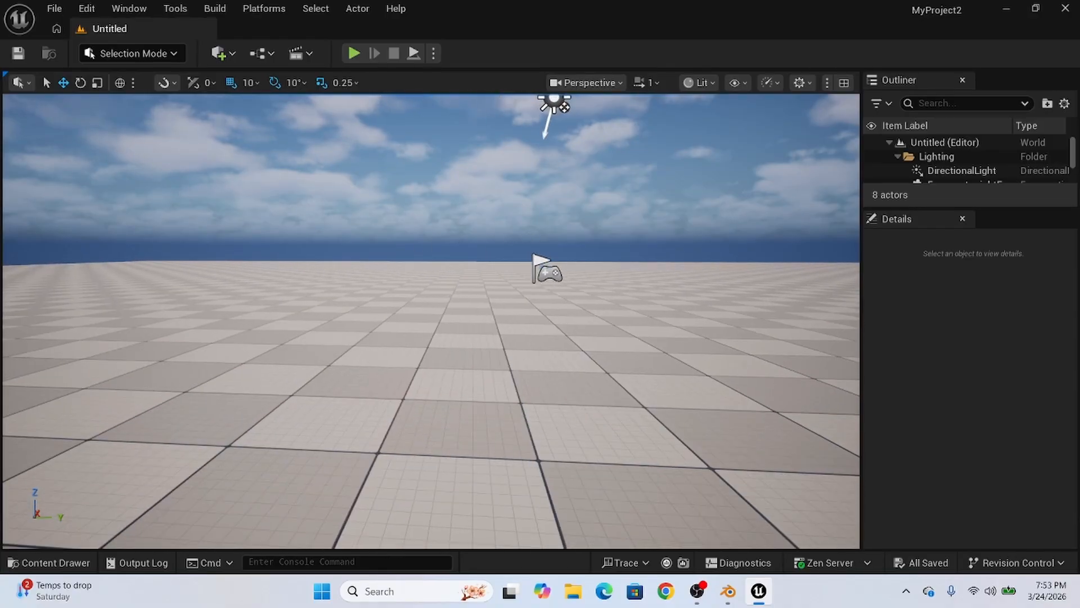
{"action": "key", "text": "d"}
{"action": "key", "text": "w"}
{"action": "key", "text": "a"}
{"action": "key", "text": "d"}
{"action": "key", "text": "a"}
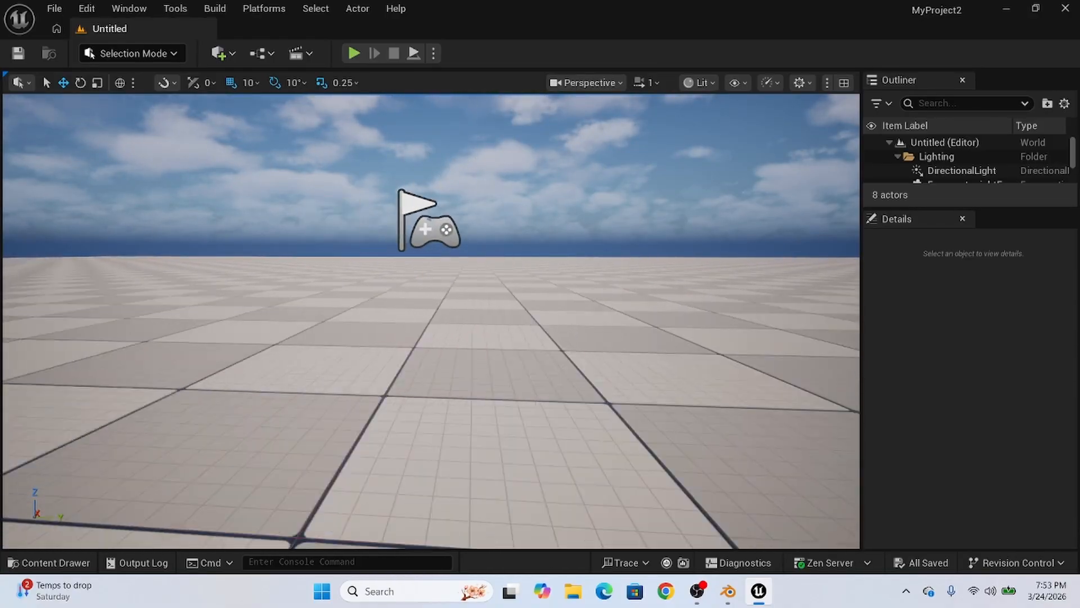
{"action": "key", "text": "d"}
{"action": "key", "text": "a"}
{"action": "key", "text": "d"}
{"action": "key", "text": "e"}
{"action": "key", "text": "q"}
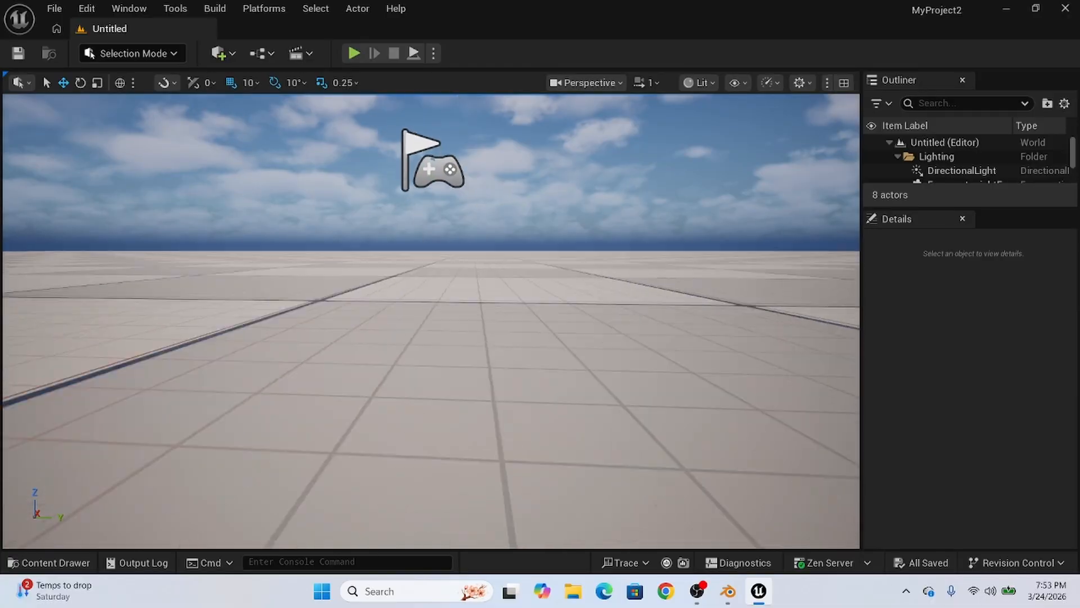
{"action": "key", "text": "s"}
{"action": "key", "text": "e"}
{"action": "key", "text": "q"}
{"action": "key", "text": "w"}
{"action": "key", "text": "e"}
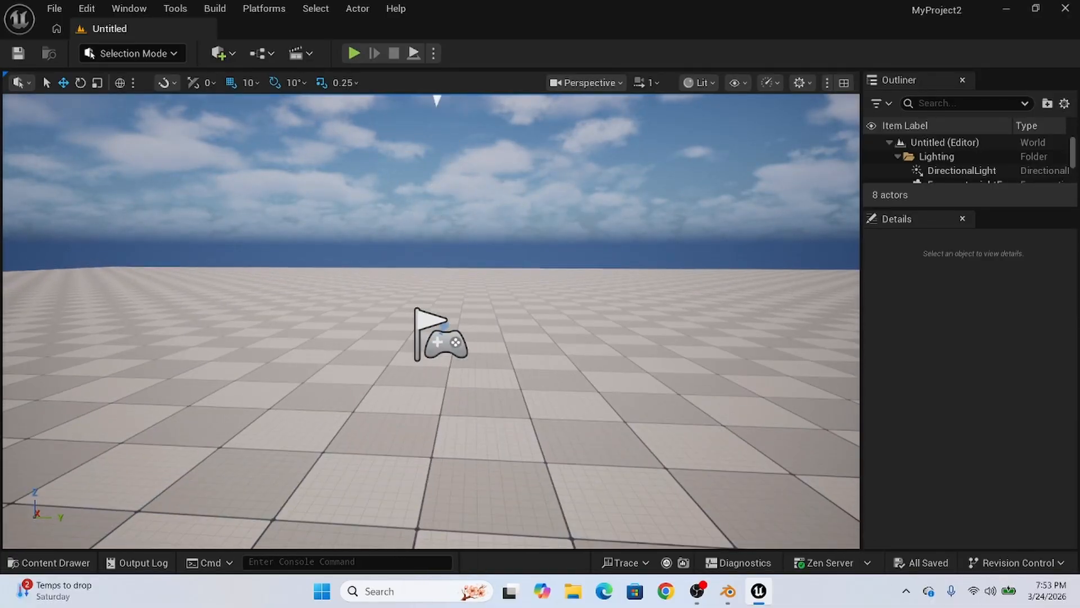
{"action": "key", "text": "q"}
Step: Import book_demo.fbx from Downloads into the project's Content folder with the default assets pipeline settings
{"action": "left_click", "coordinate": [72, 567]}
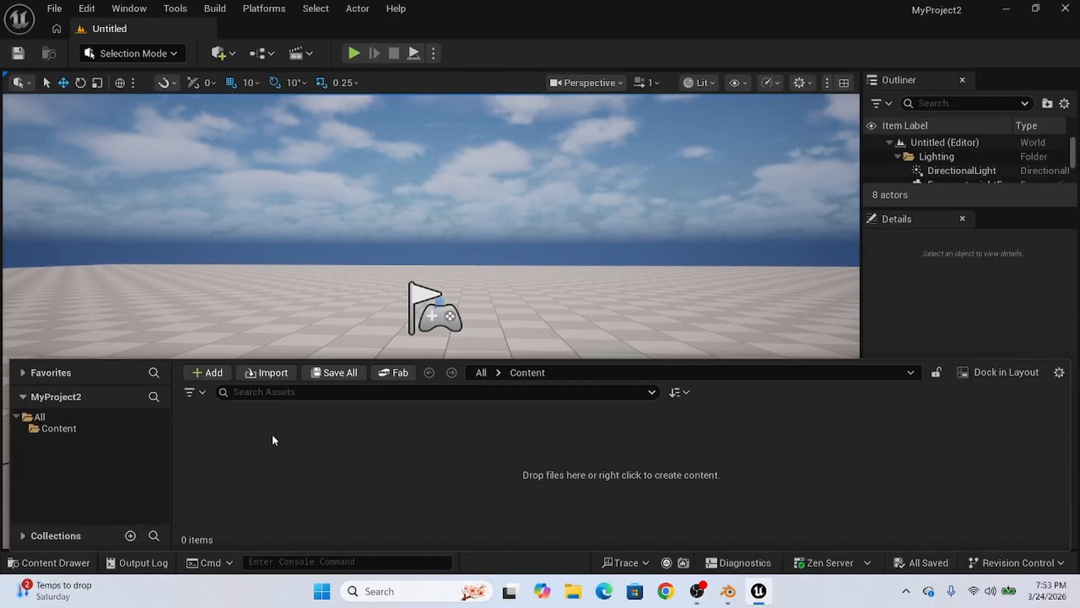
{"action": "left_click", "coordinate": [214, 372]}
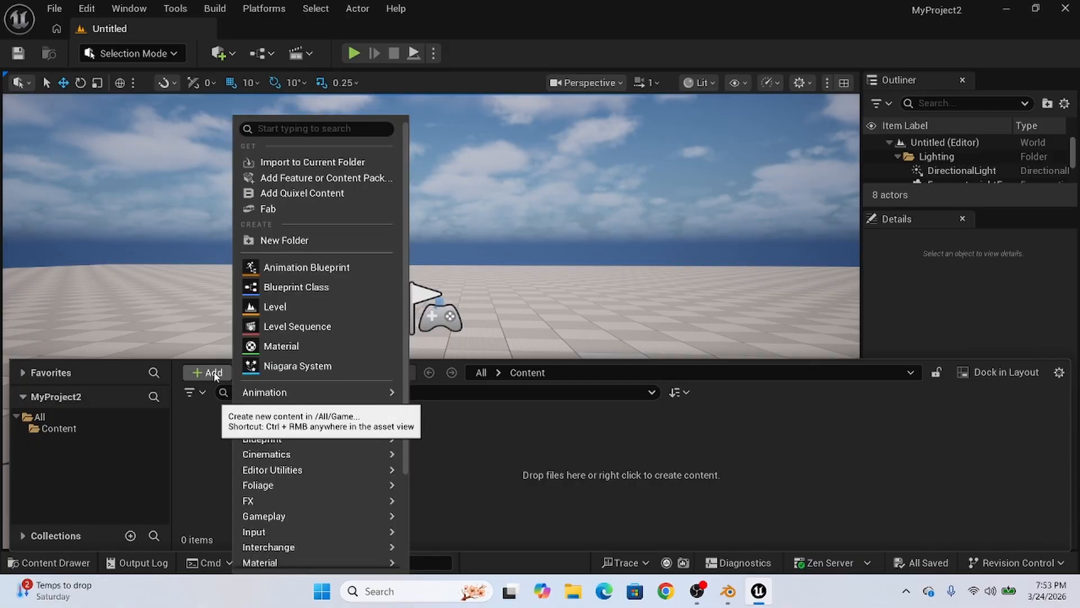
{"action": "left_click", "coordinate": [288, 163]}
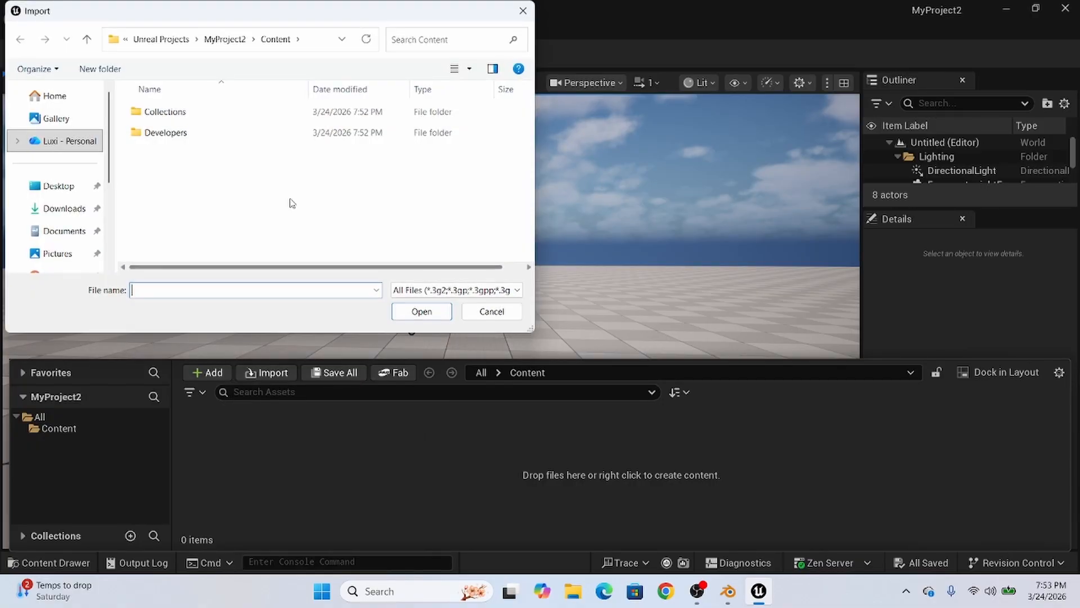
{"action": "left_click", "coordinate": [76, 210]}
{"action": "left_click", "coordinate": [207, 151]}
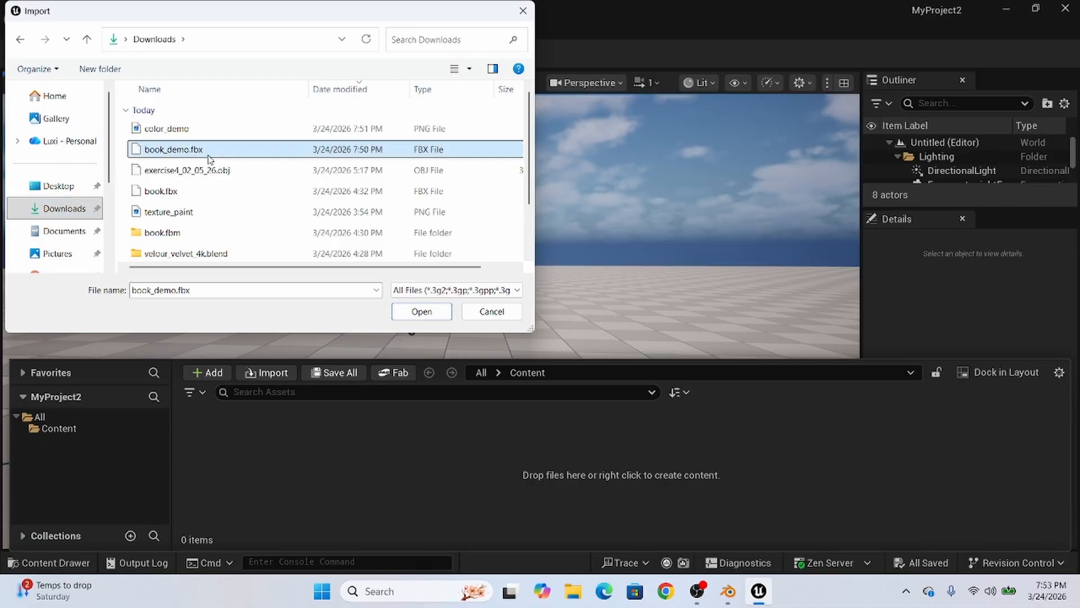
{"action": "left_click", "coordinate": [422, 312]}
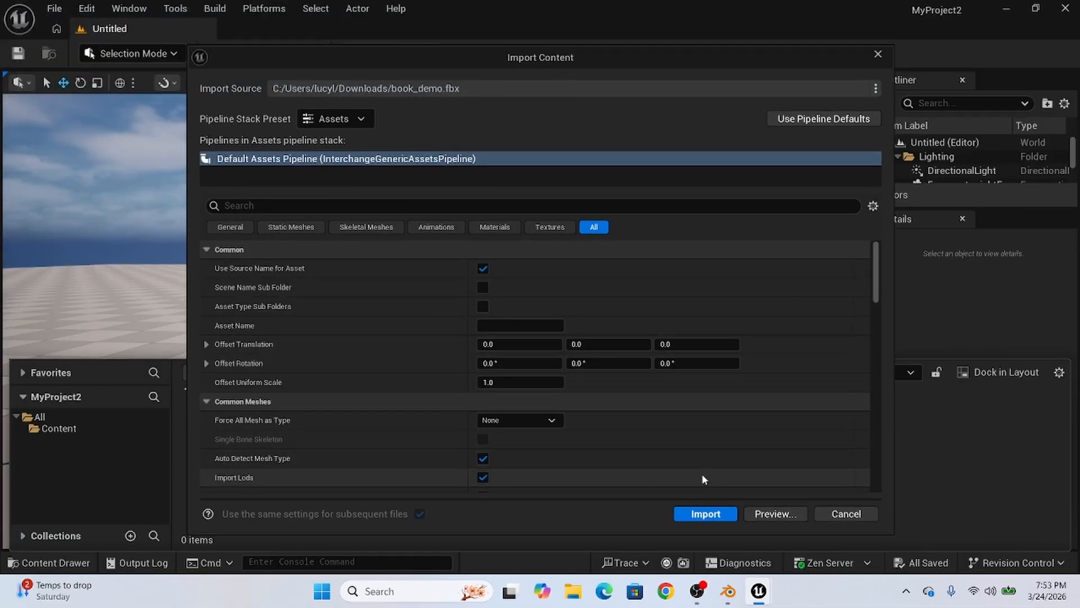
{"action": "scroll", "coordinate": [653, 291], "scroll_direction": "down", "scroll_amount": 10}
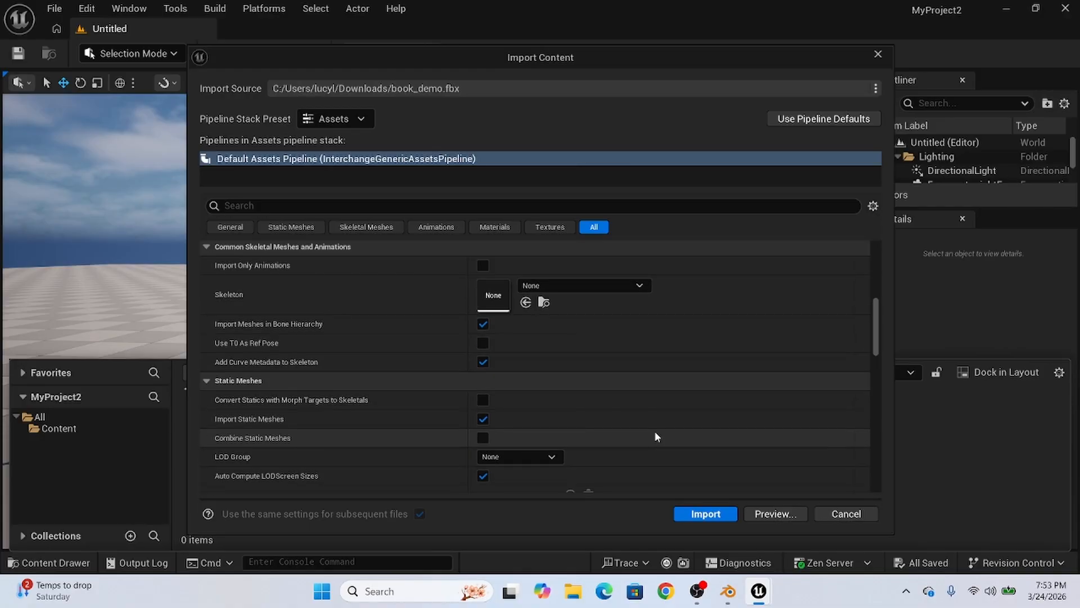
{"action": "scroll", "coordinate": [655, 433], "scroll_direction": "down", "scroll_amount": 5}
{"action": "scroll", "coordinate": [669, 444], "scroll_direction": "down", "scroll_amount": 15}
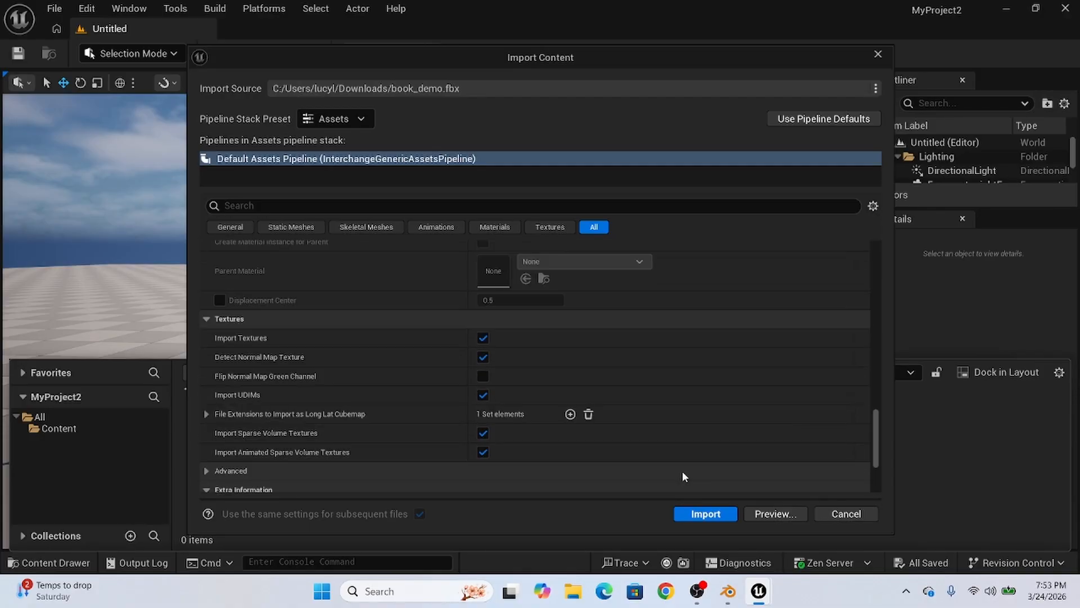
{"action": "left_click", "coordinate": [711, 514]}
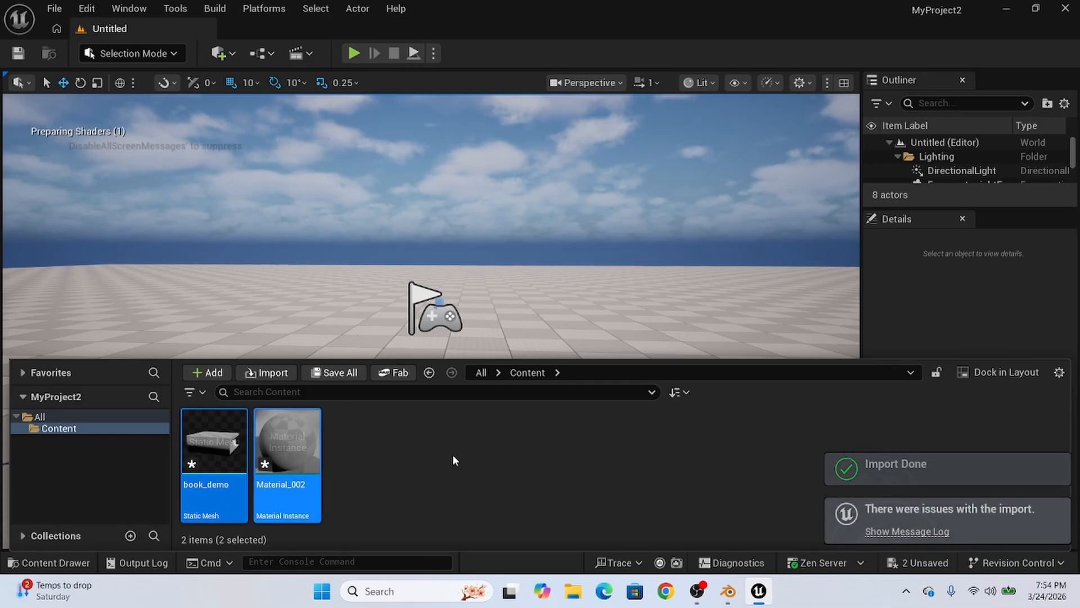
Step: Place the book_demo static mesh in the level and raise it above the floor to a Z location of about 150
{"action": "left_click_drag", "start_coordinate": [214, 445], "coordinate": [487, 341]}
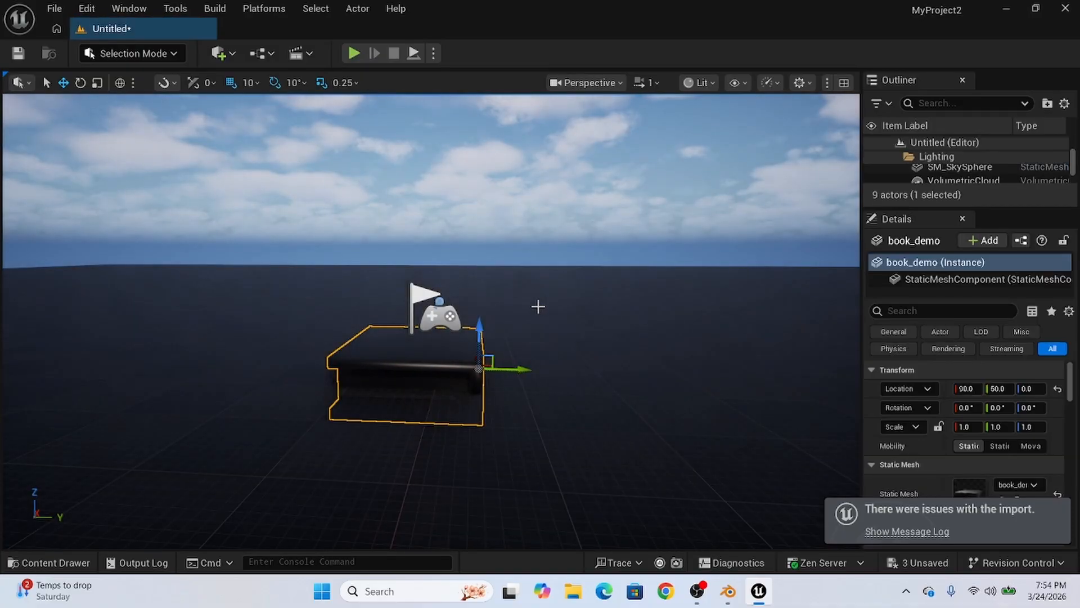
{"action": "middle_click_drag", "start_coordinate": [383, 393], "coordinate": [427, 354]}
{"action": "left_click_drag", "start_coordinate": [453, 314], "coordinate": [453, 191]}
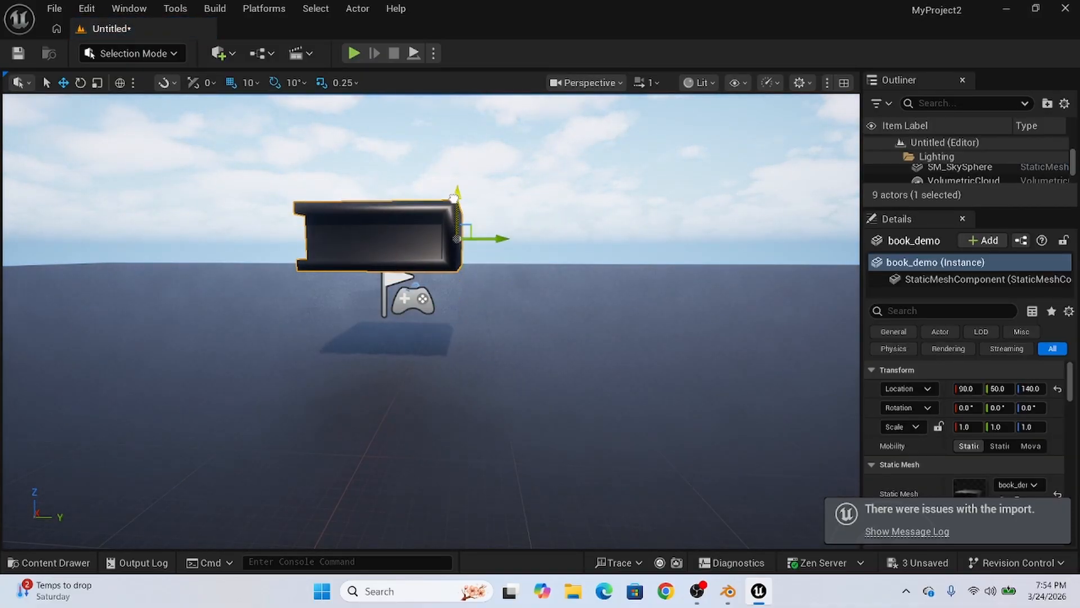
{"action": "mouse_move", "coordinate": [566, 207]}
{"action": "right_mouse_down"}
{"action": "mouse_move", "coordinate": [641, 194]}
{"action": "mouse_move", "coordinate": [495, 207]}
{"action": "mouse_move", "coordinate": [523, 225]}
{"action": "mouse_move", "coordinate": [563, 197]}
{"action": "mouse_move", "coordinate": [568, 216]}
{"action": "mouse_move", "coordinate": [596, 197]}
{"action": "mouse_move", "coordinate": [498, 198]}
{"action": "right_mouse_up"}
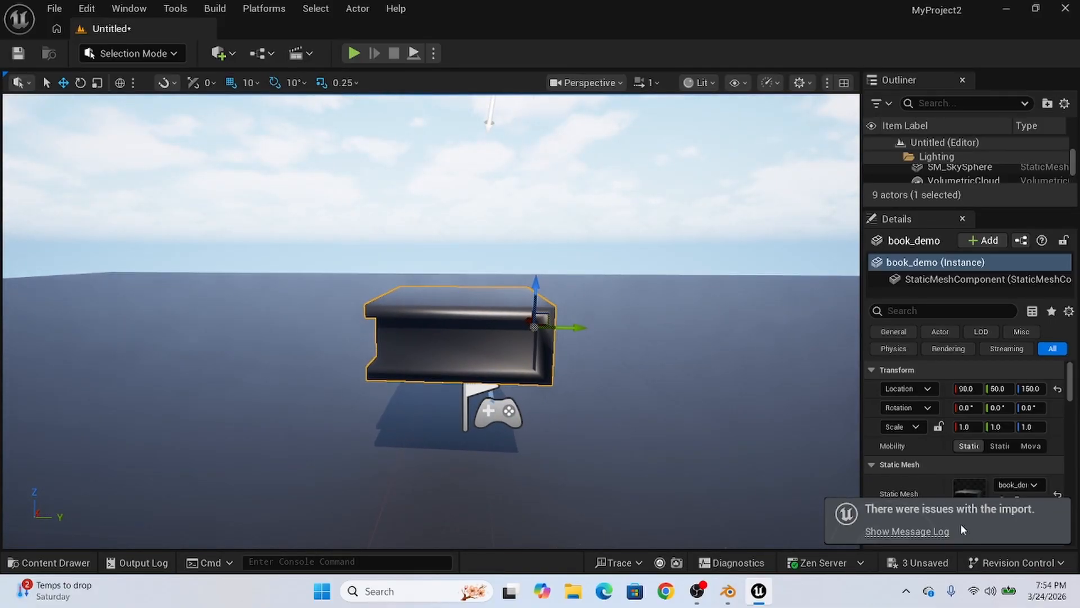
Step: Check the book import's message log, close it, switch to Blender and open the FBX export settings for the selected book
{"action": "left_click", "coordinate": [935, 531]}
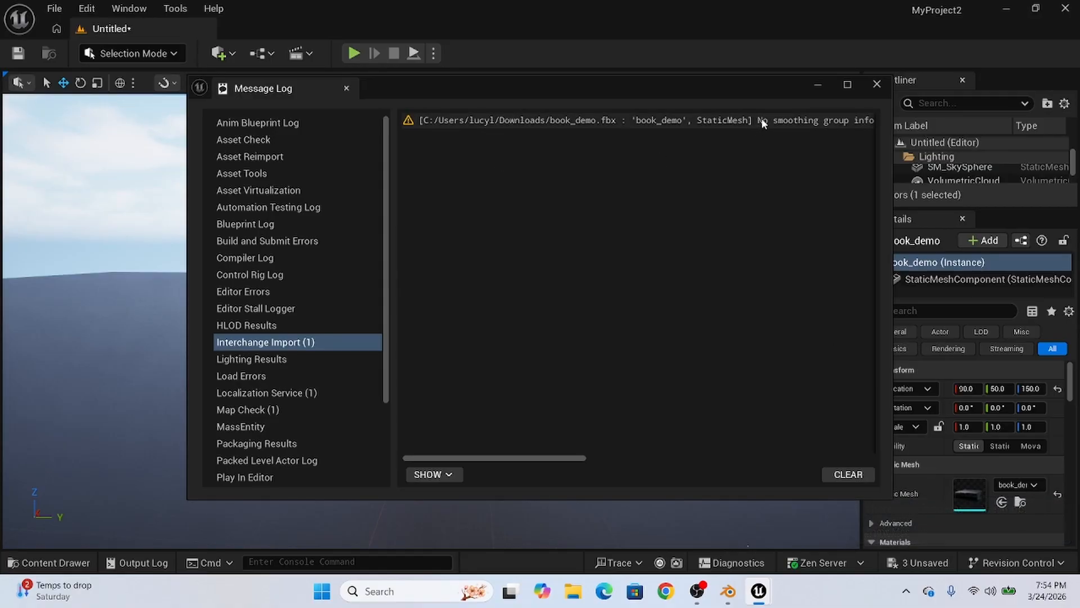
{"action": "left_click", "coordinate": [877, 86]}
{"action": "left_click", "coordinate": [726, 590]}
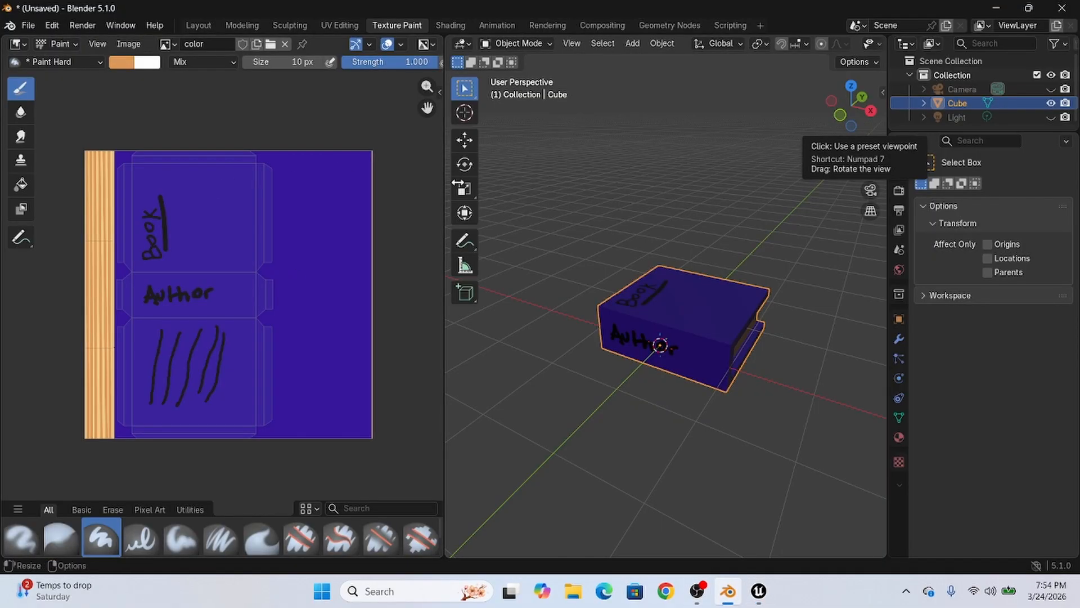
{"action": "left_click", "coordinate": [28, 25]}
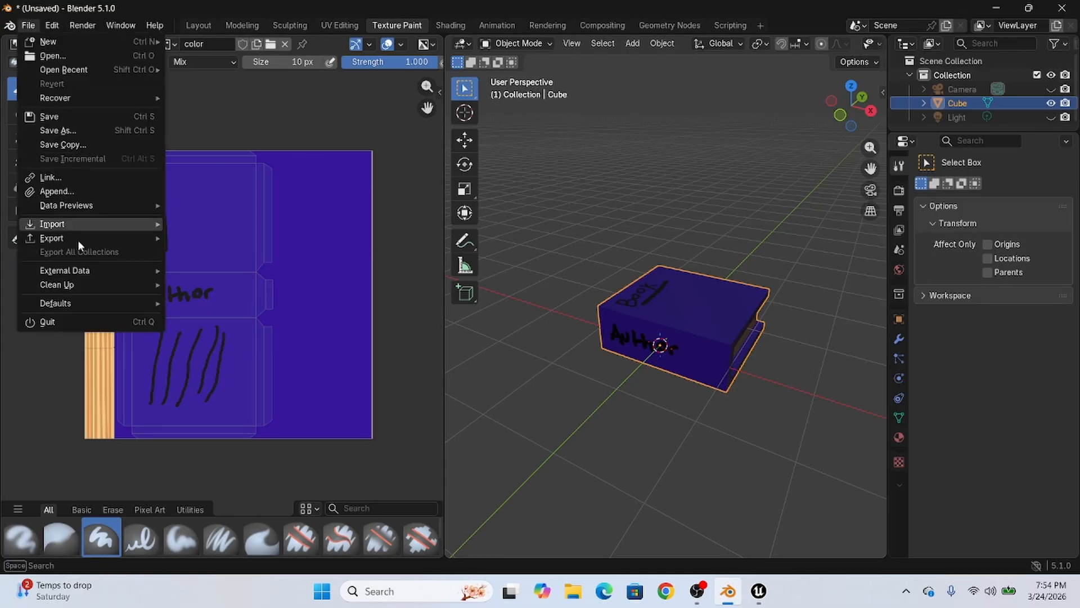
{"action": "mouse_move", "coordinate": [76, 242]}
{"action": "left_click", "coordinate": [242, 349]}
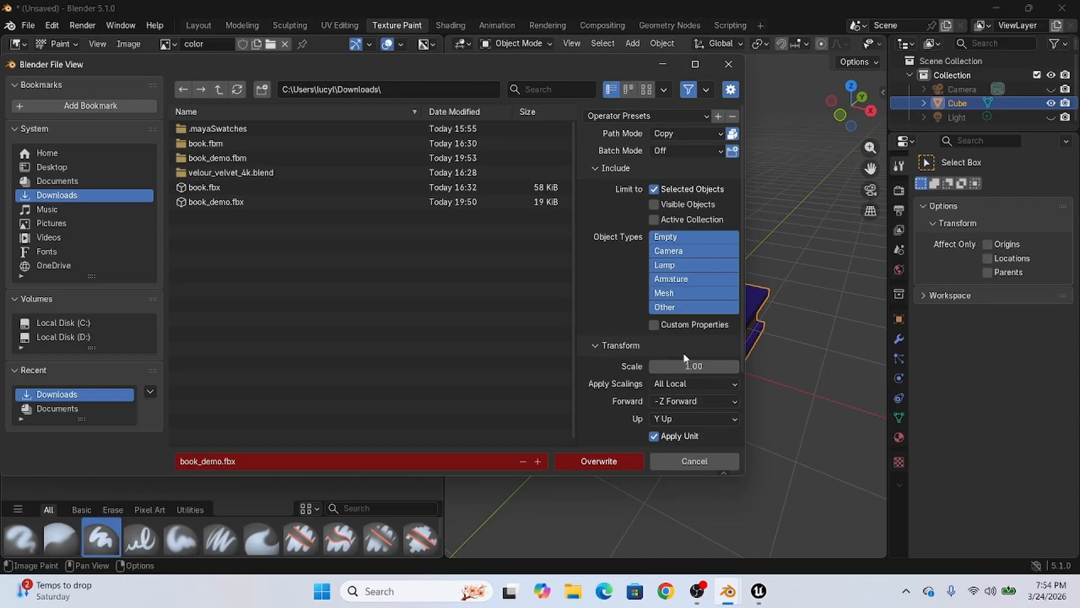
Step: Set the export's geometry smoothing to Face and overwrite book_demo.fbx in Downloads
{"action": "scroll", "coordinate": [703, 388], "scroll_direction": "down", "scroll_amount": 3}
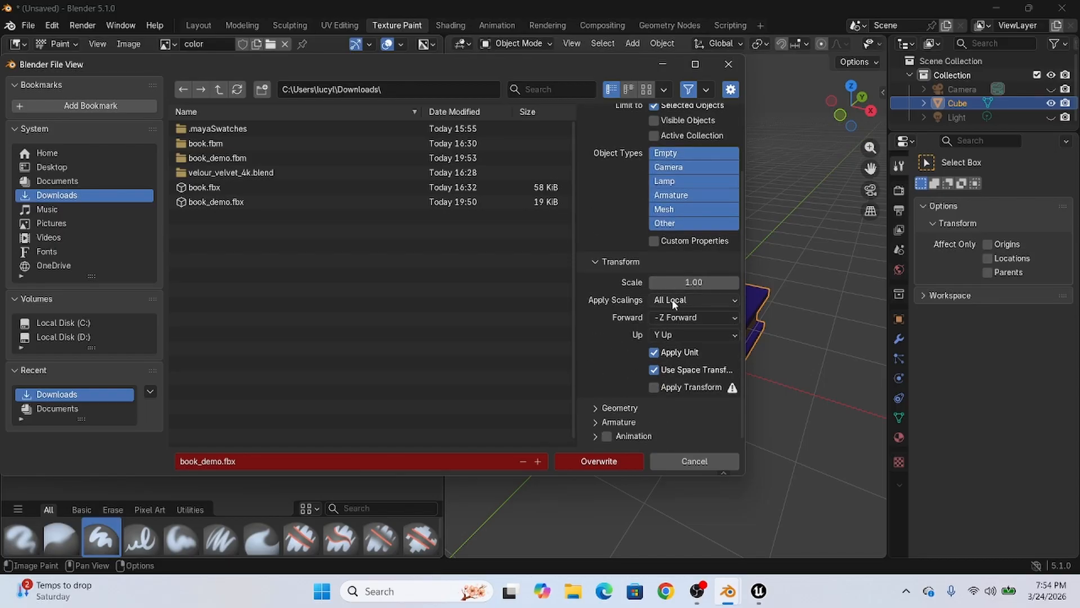
{"action": "left_click", "coordinate": [606, 407]}
{"action": "scroll", "coordinate": [675, 405], "scroll_direction": "down", "scroll_amount": 2}
{"action": "left_click", "coordinate": [693, 372]}
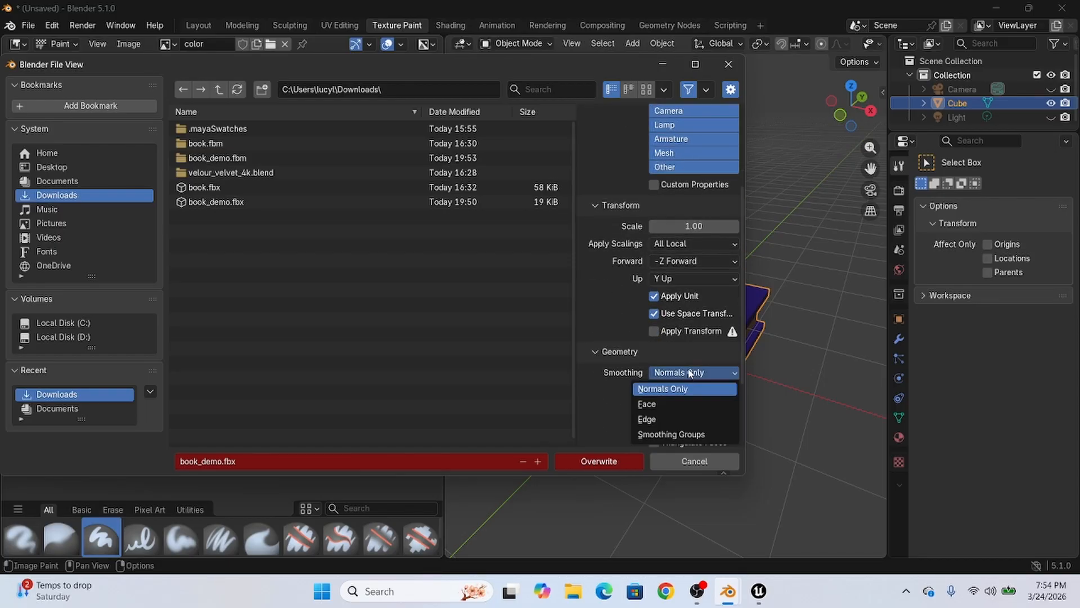
{"action": "left_click", "coordinate": [682, 435]}
{"action": "scroll", "coordinate": [619, 360], "scroll_direction": "down", "scroll_amount": 2}
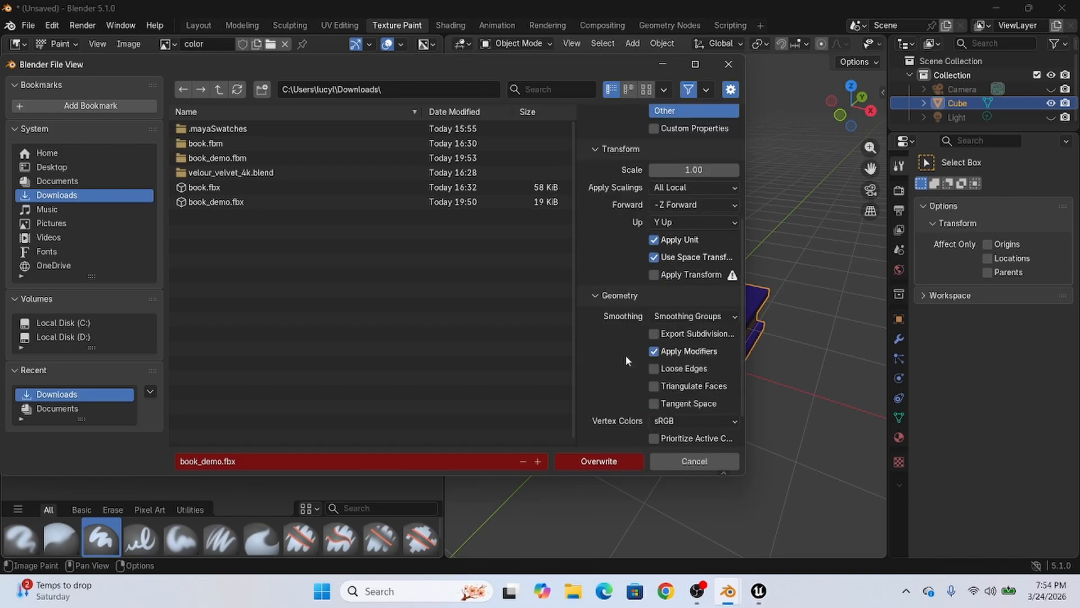
{"action": "left_click", "coordinate": [690, 319]}
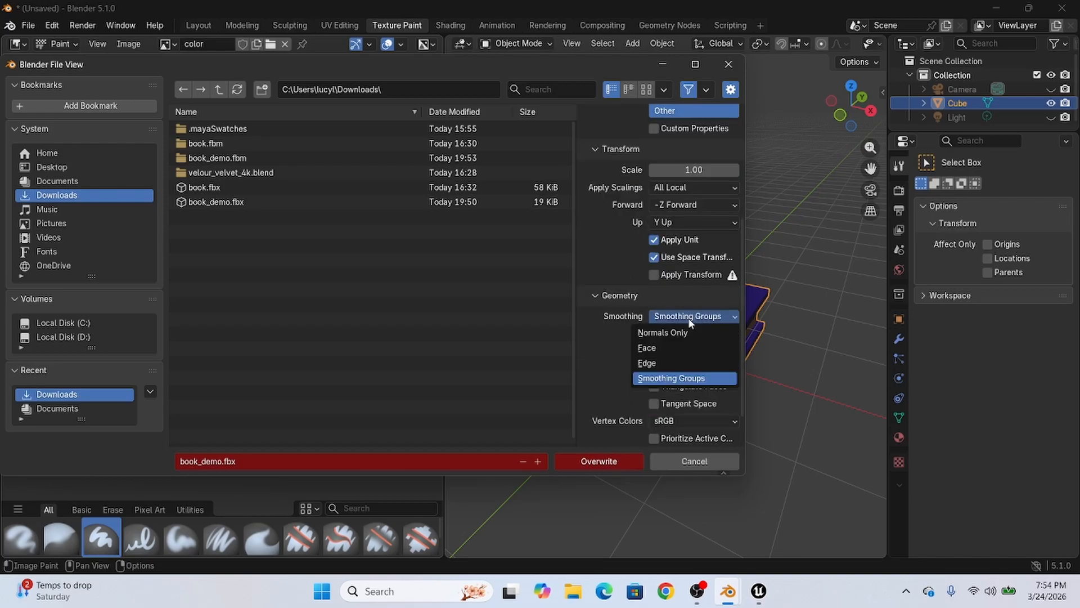
{"action": "left_click", "coordinate": [681, 347]}
{"action": "left_click", "coordinate": [598, 461]}
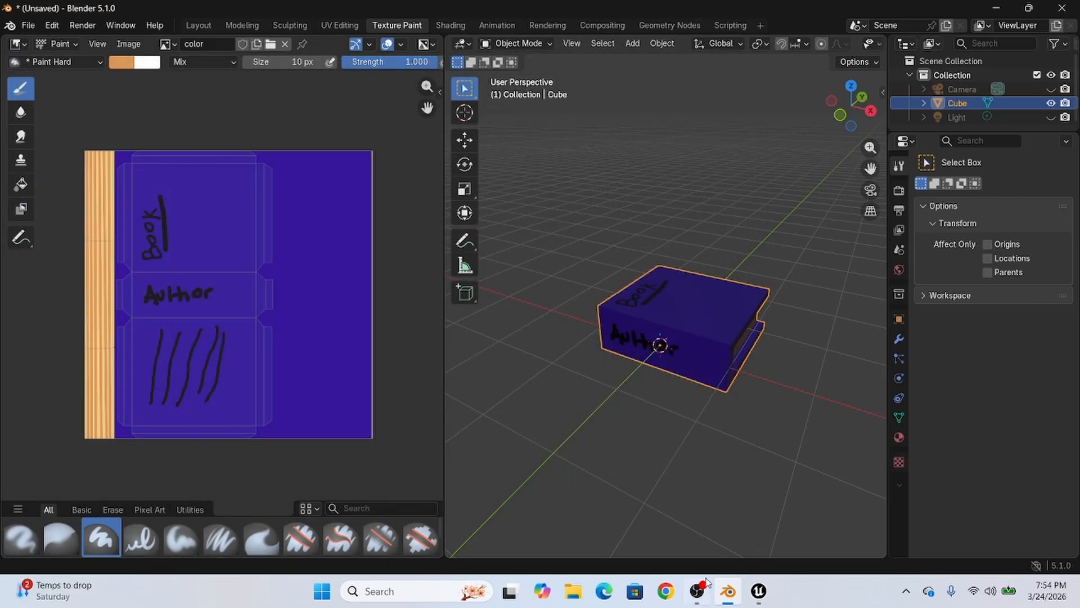
Step: Switch to Unreal Engine, undo the book's placement, and delete the old book_demo mesh and Material_002 from the Content folder
{"action": "left_click", "coordinate": [759, 590]}
{"action": "key", "text": "ctrl+z"}
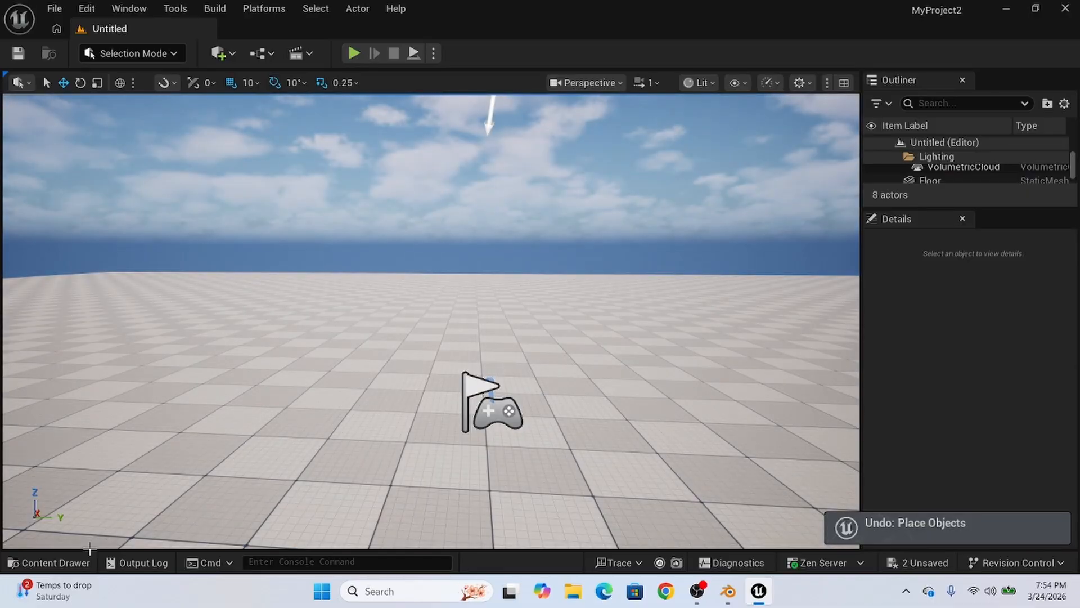
{"action": "left_click", "coordinate": [55, 562]}
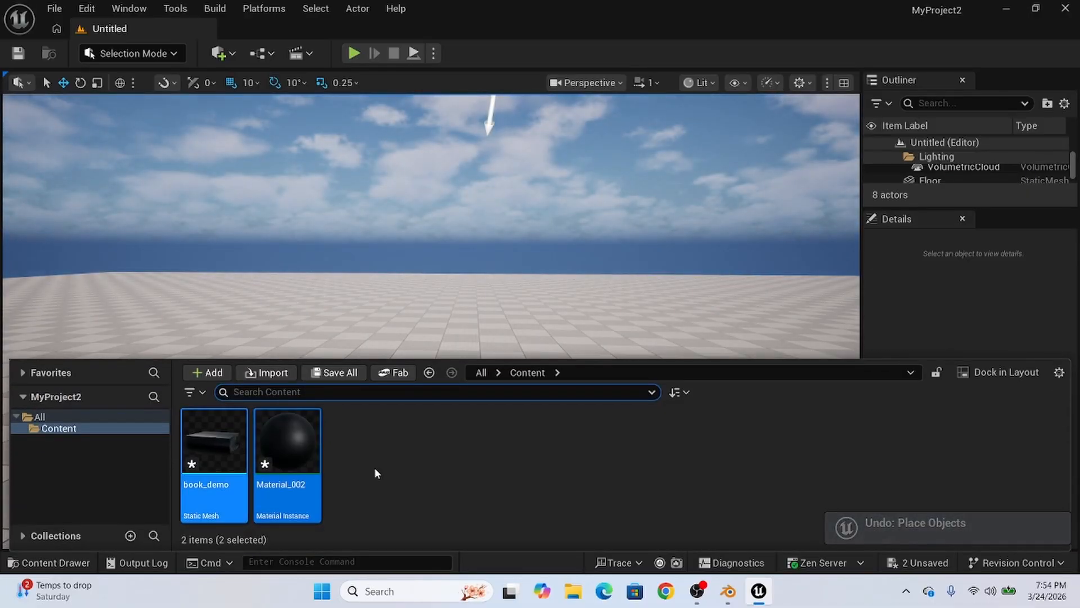
{"action": "left_click", "coordinate": [373, 467]}
{"action": "left_click", "coordinate": [214, 444]}
{"action": "left_click", "coordinate": [286, 450], "text": "ctrl"}
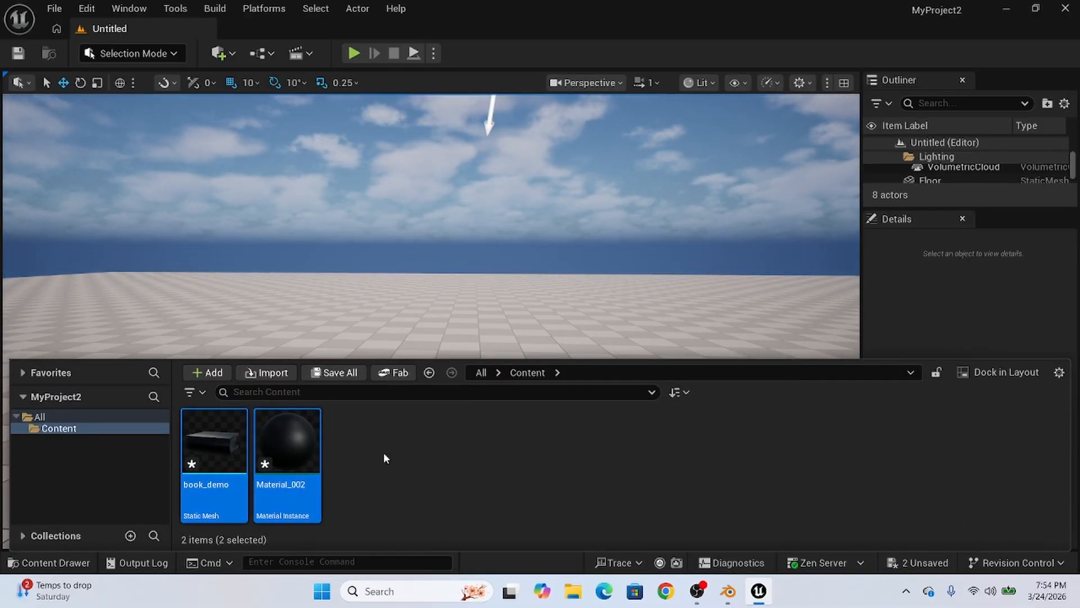
{"action": "key", "text": "Delete"}
{"action": "left_click", "coordinate": [436, 521]}
Step: Import the re-exported book_demo.fbx from Downloads into the Content folder with the default assets pipeline settings
{"action": "left_click", "coordinate": [207, 372]}
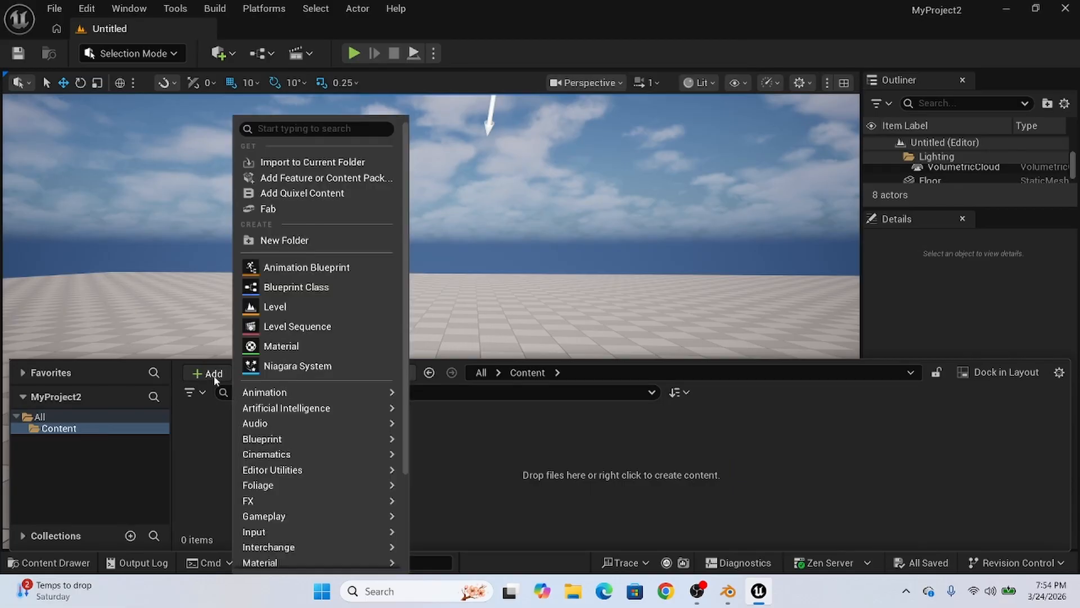
{"action": "left_click", "coordinate": [344, 162]}
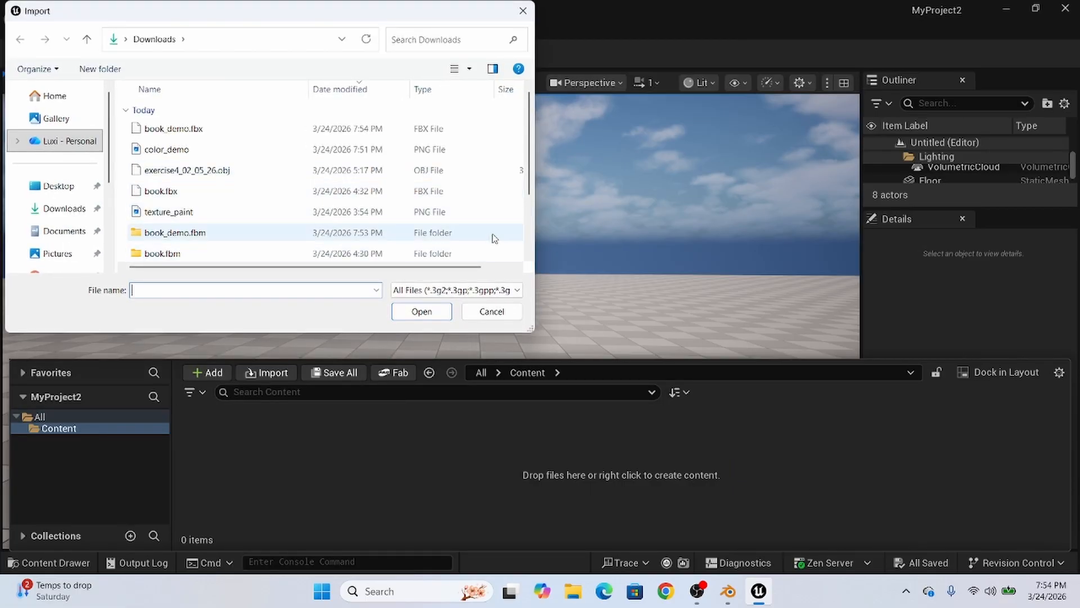
{"action": "left_click", "coordinate": [263, 128]}
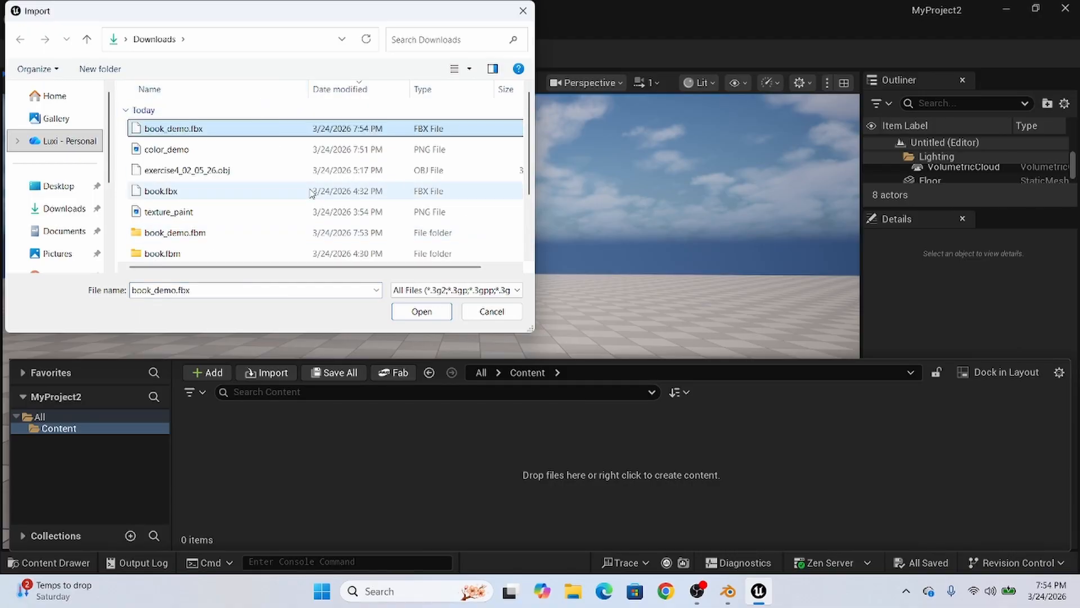
{"action": "left_click", "coordinate": [443, 314]}
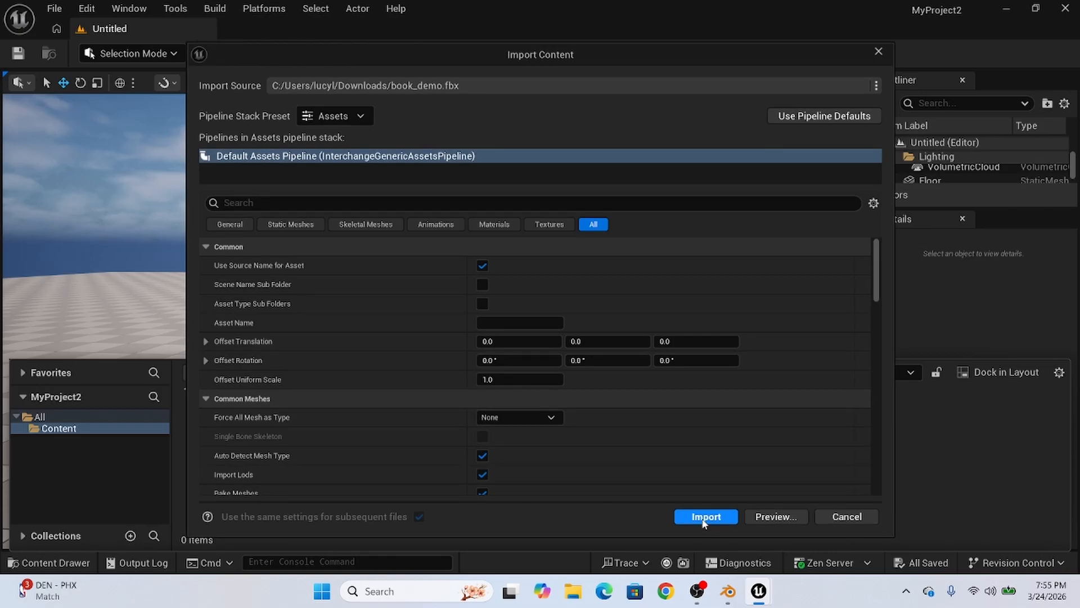
{"action": "left_click", "coordinate": [704, 517]}
Step: Place the imported book assets in the level at about X 310, Y 20, and raise the book to about Z 40
{"action": "left_click_drag", "start_coordinate": [221, 449], "coordinate": [497, 370]}
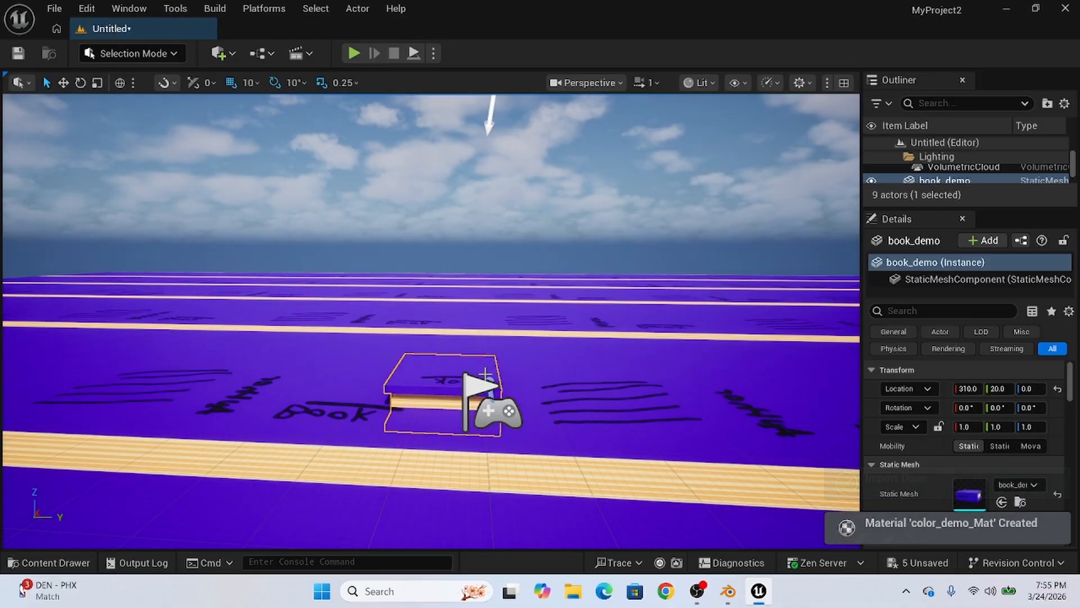
{"action": "mouse_move", "coordinate": [459, 347]}
{"action": "middle_mouse_down"}
{"action": "mouse_move", "coordinate": [506, 346]}
{"action": "mouse_move", "coordinate": [448, 363]}
{"action": "middle_mouse_up"}
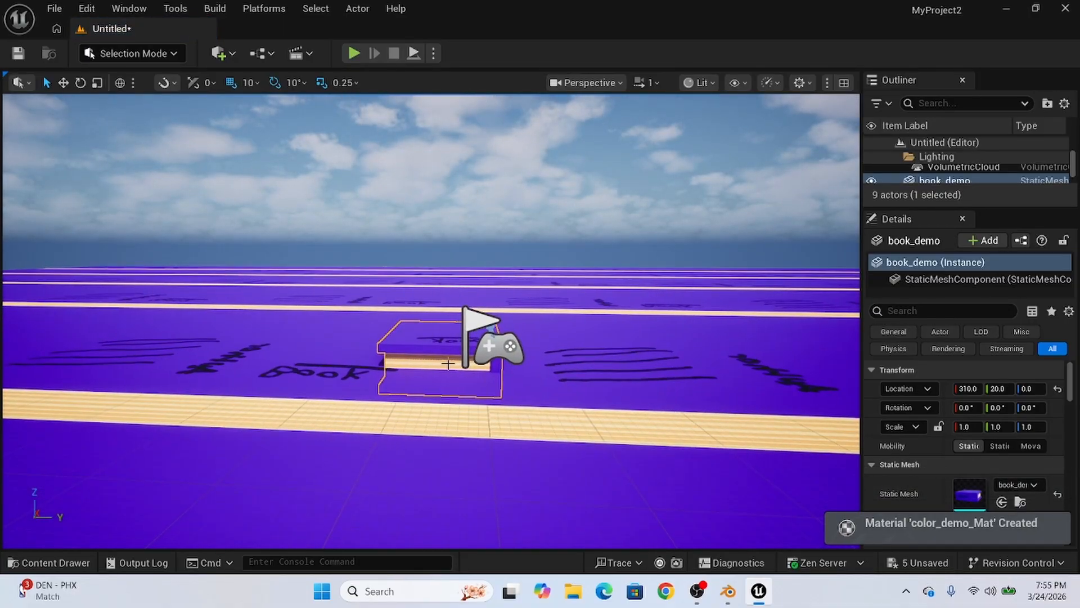
{"action": "key", "text": "w"}
{"action": "right_click_drag", "start_coordinate": [447, 363], "coordinate": [448, 364]}
{"action": "key", "text": "d"}
{"action": "right_click_drag", "start_coordinate": [288, 390], "coordinate": [288, 390]}
{"action": "key", "text": "s"}
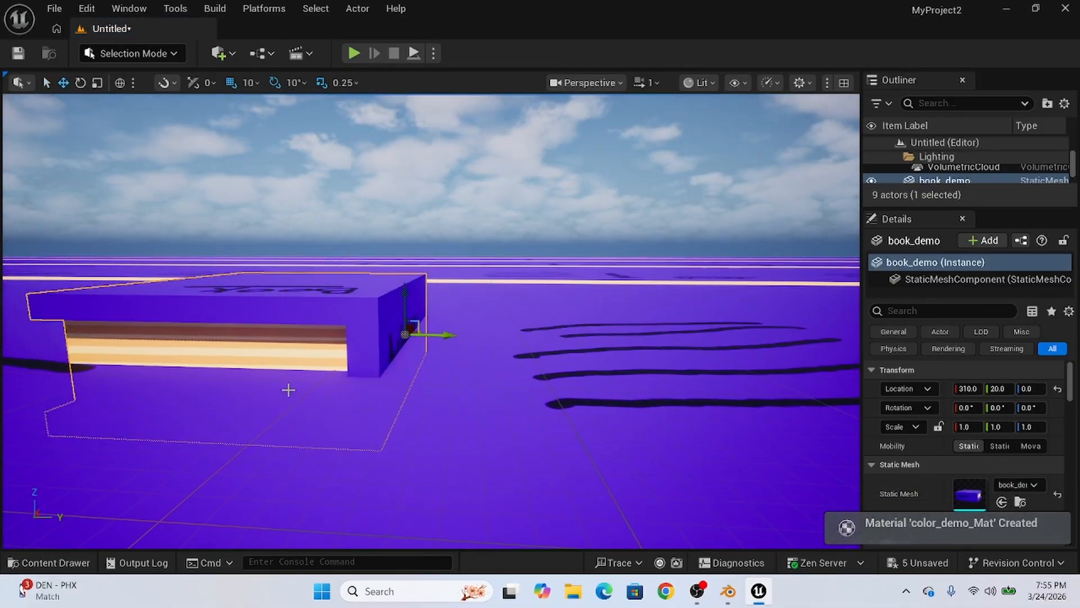
{"action": "left_click_drag", "start_coordinate": [406, 286], "coordinate": [419, 231]}
{"action": "middle_click_drag", "start_coordinate": [428, 255], "coordinate": [507, 270]}
{"action": "scroll", "coordinate": [428, 255], "scroll_direction": "down", "scroll_amount": 5}
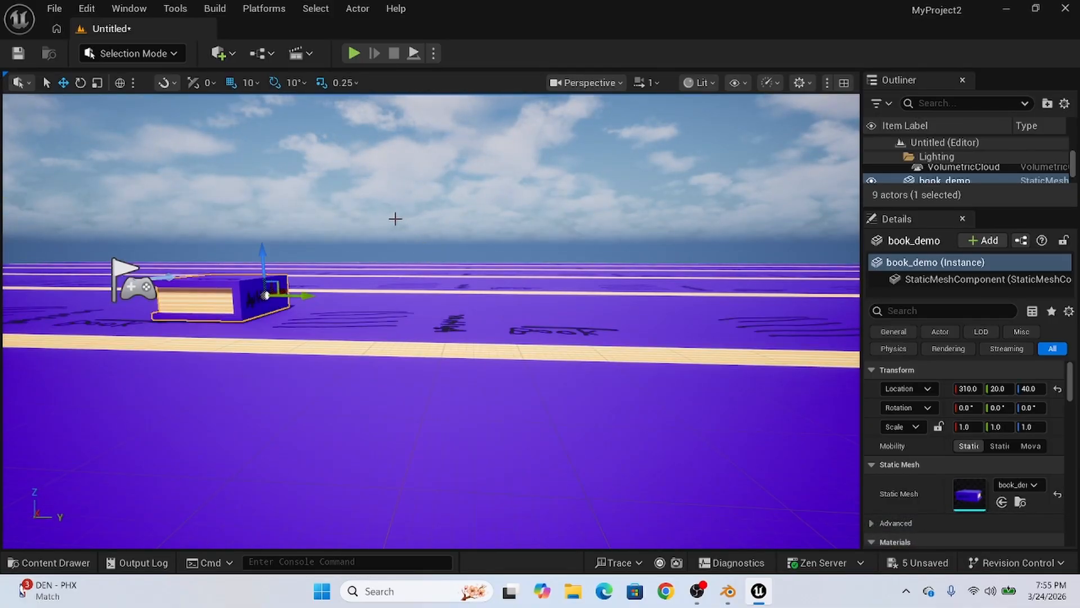
Step: Examine the placed book's shape and texture from close up and from a distance
{"action": "key", "text": "q"}
{"action": "right_click_drag", "start_coordinate": [395, 218], "coordinate": [395, 218]}
{"action": "key", "text": "w"}
{"action": "key", "text": "a"}
{"action": "key", "text": "e"}
{"action": "key", "text": "q"}
{"action": "key", "text": "w"}
{"action": "key", "text": "e"}
{"action": "key", "text": "q"}
{"action": "key", "text": "s"}
{"action": "key", "text": "a"}
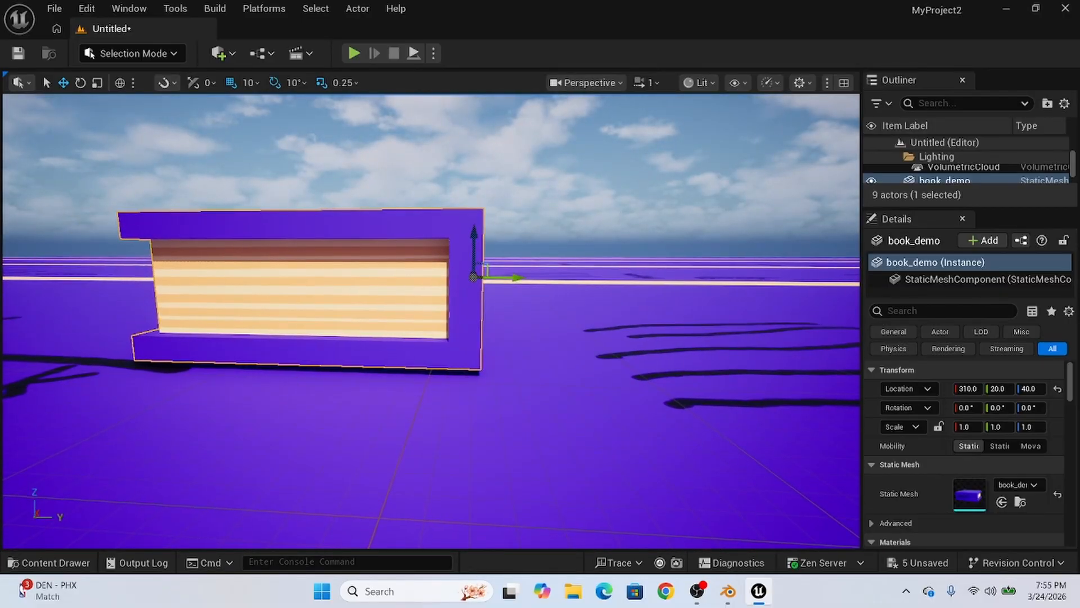
{"action": "key", "text": "e"}
{"action": "right_click_drag", "start_coordinate": [590, 458], "coordinate": [589, 458]}
{"action": "key", "text": "s"}
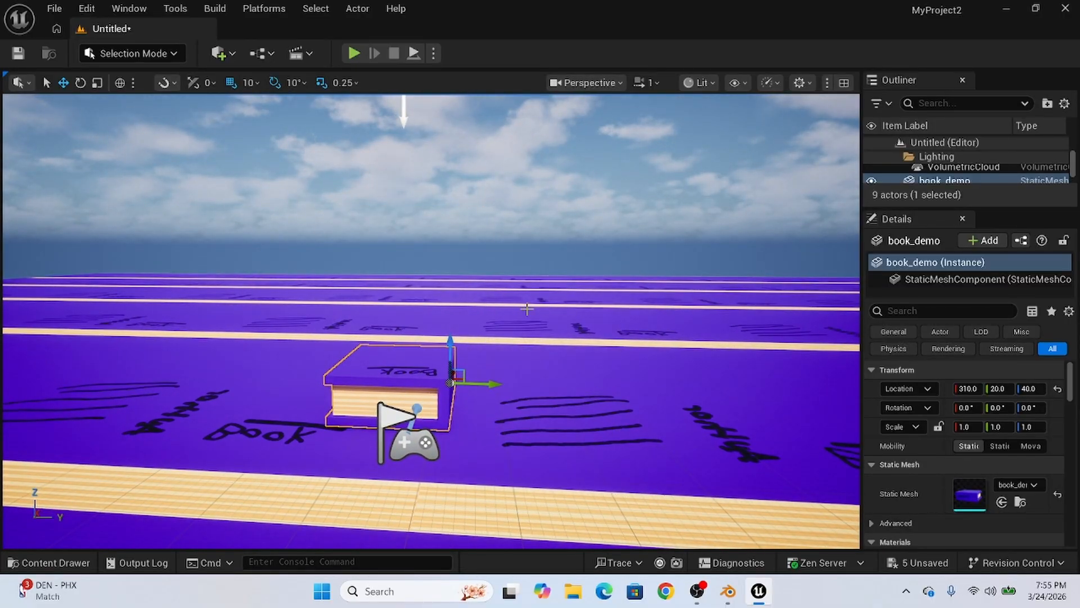
Step: Raise the book well above the floor to a Z location of about 290
{"action": "scroll", "coordinate": [610, 184], "scroll_direction": "up", "scroll_amount": 5}
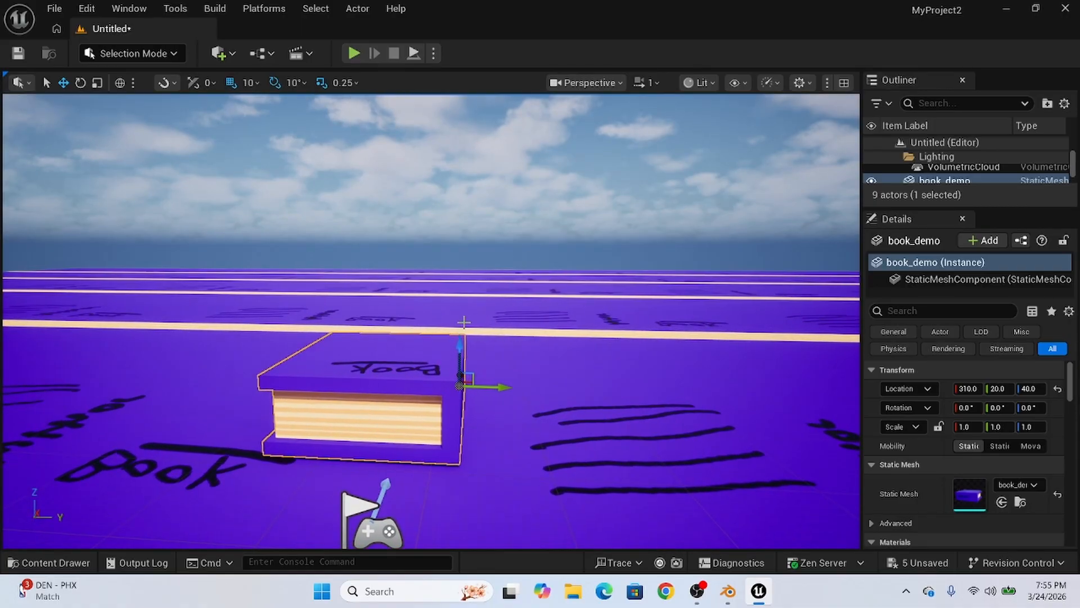
{"action": "left_click_drag", "start_coordinate": [463, 344], "coordinate": [462, 95]}
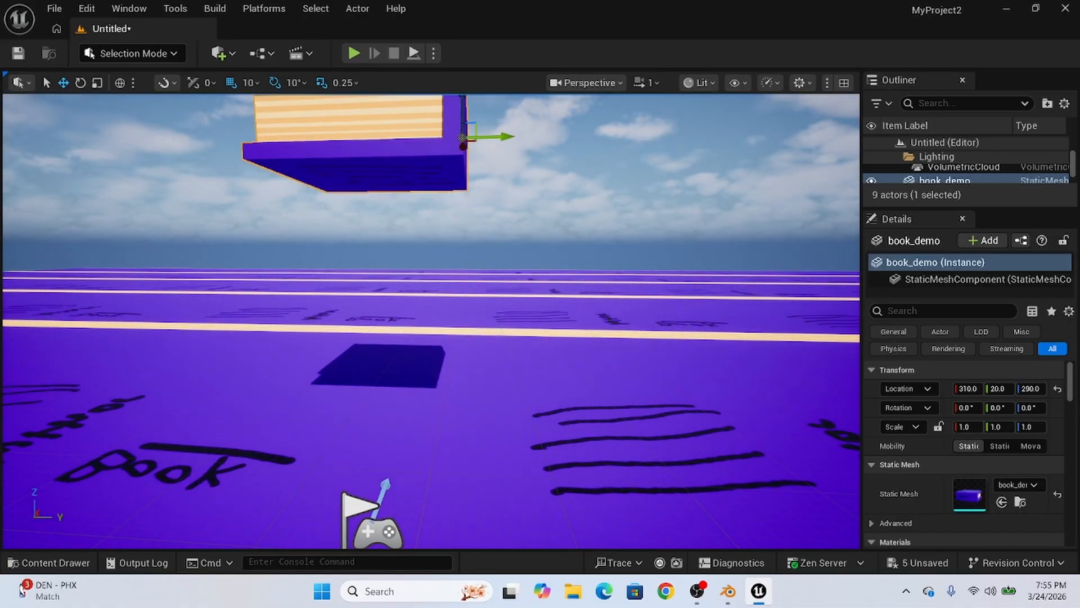
{"action": "middle_click_drag", "start_coordinate": [462, 225], "coordinate": [434, 191]}
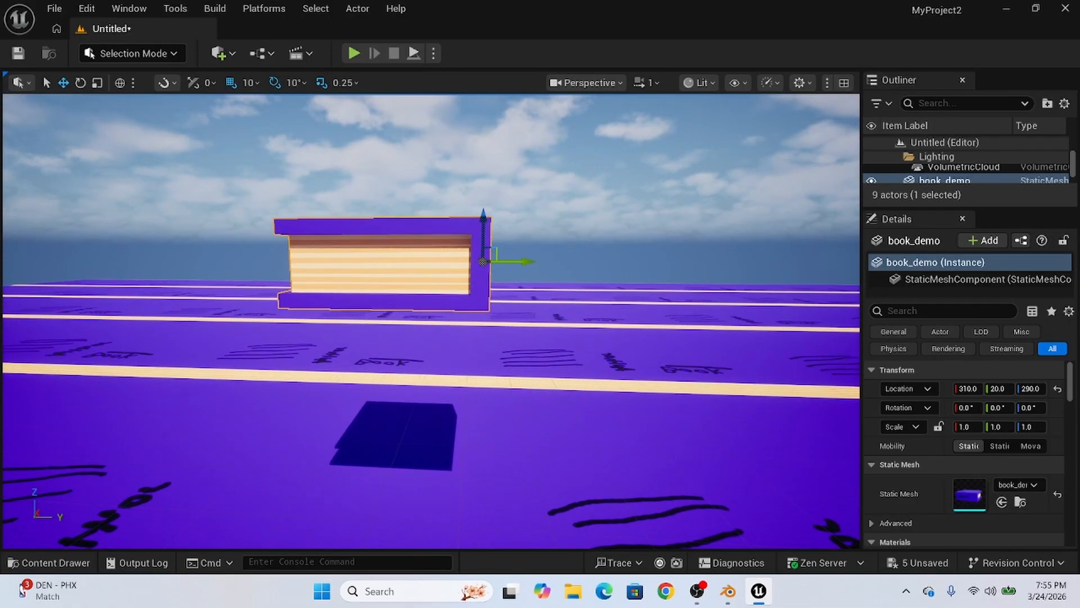
{"action": "scroll", "coordinate": [577, 170], "scroll_direction": "up", "scroll_amount": 5}
{"action": "middle_click_drag", "start_coordinate": [577, 169], "coordinate": [577, 79]}
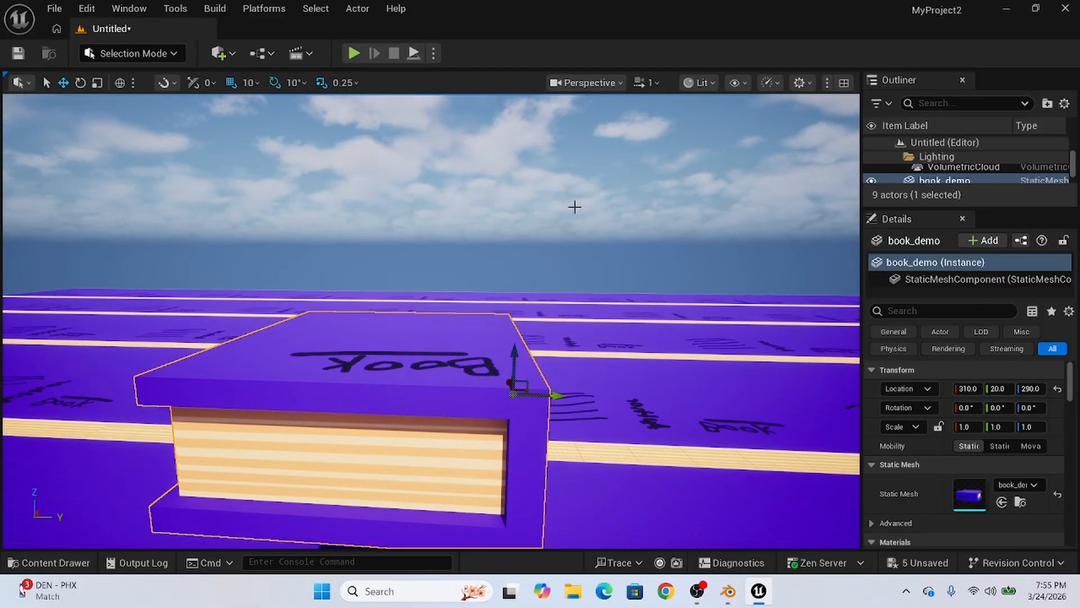
{"action": "middle_click_drag", "start_coordinate": [586, 296], "coordinate": [422, 480]}
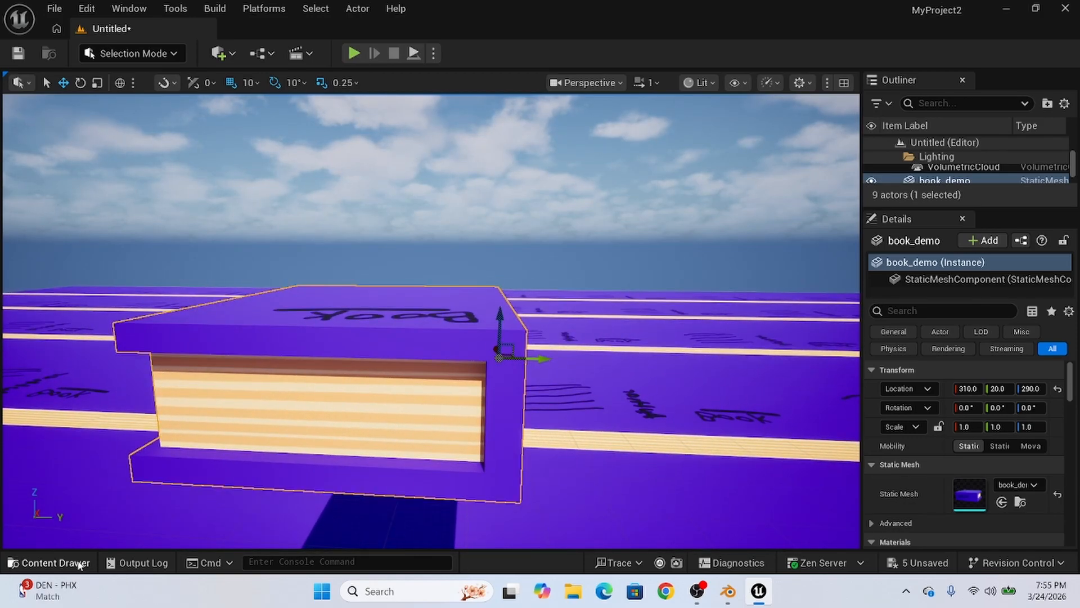
Step: Open the Material_002 material instance, review its detail settings and preview, and close its editor
{"action": "left_click", "coordinate": [78, 563]}
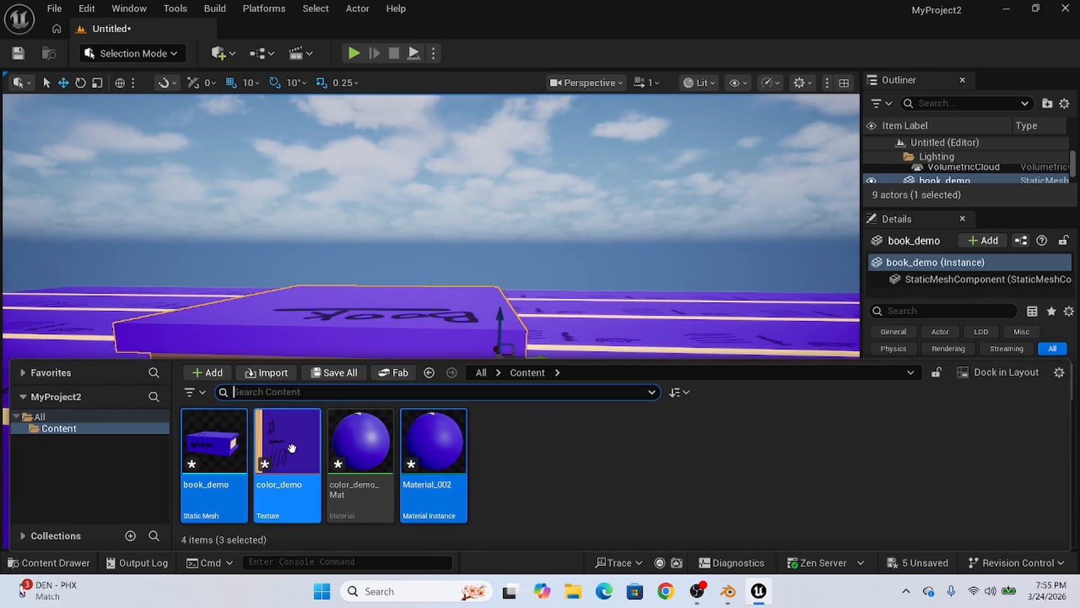
{"action": "left_click", "coordinate": [447, 449]}
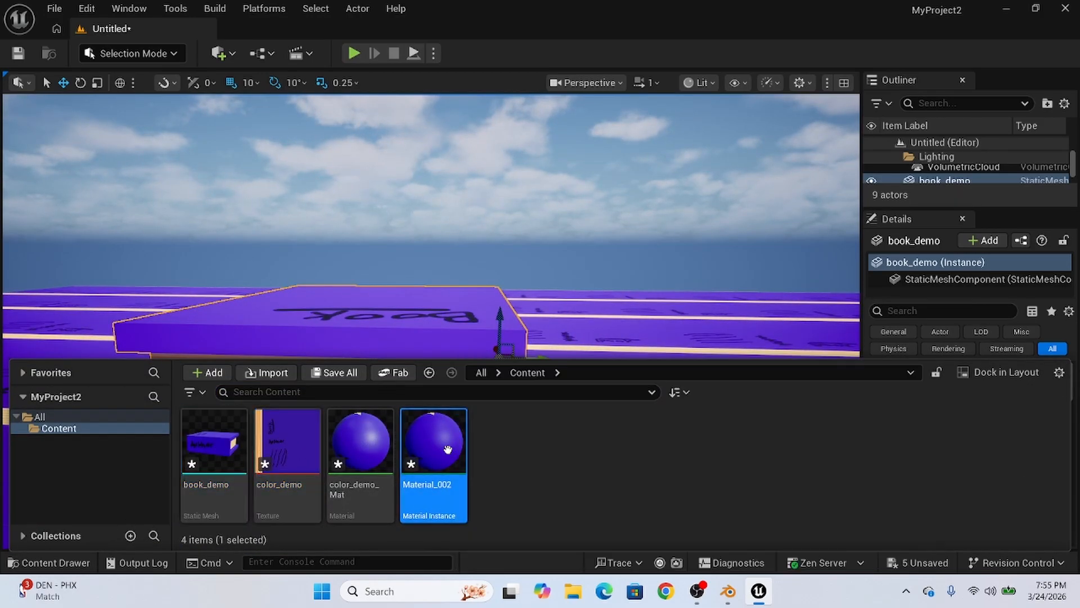
{"action": "scroll", "coordinate": [575, 278], "scroll_direction": "down", "scroll_amount": 5}
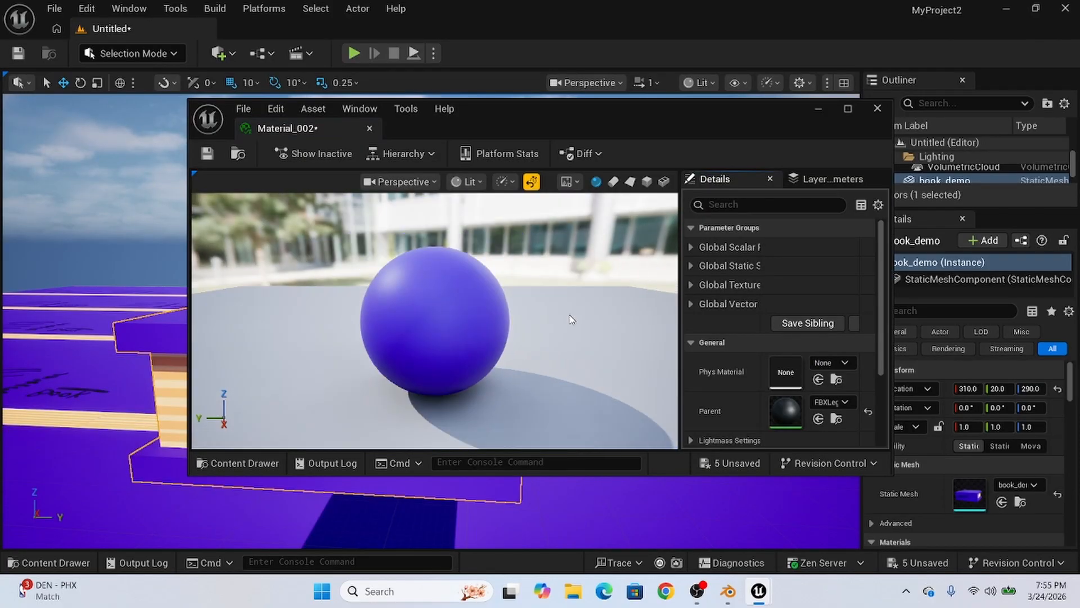
{"action": "scroll", "coordinate": [808, 434], "scroll_direction": "down", "scroll_amount": 3}
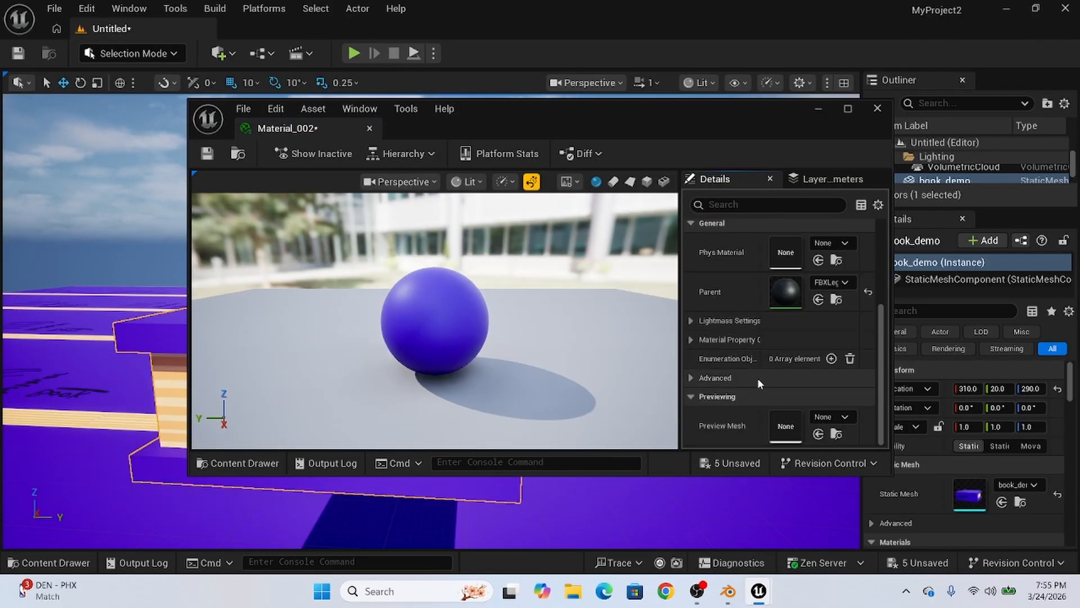
{"action": "scroll", "coordinate": [758, 378], "scroll_direction": "up", "scroll_amount": 3}
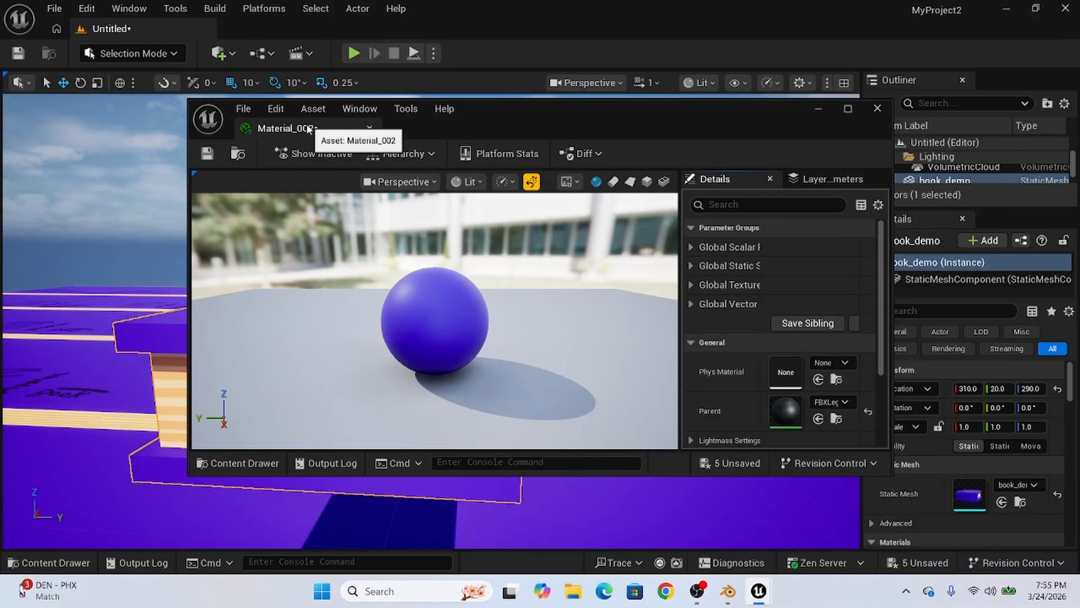
{"action": "scroll", "coordinate": [529, 381], "scroll_direction": "down", "scroll_amount": 1}
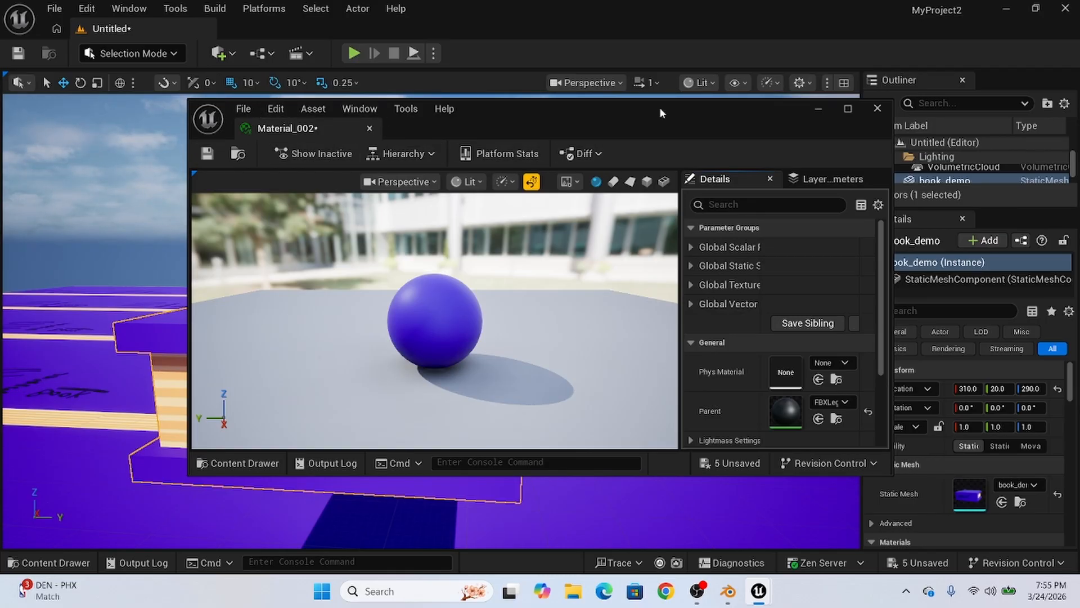
{"action": "left_click", "coordinate": [877, 108]}
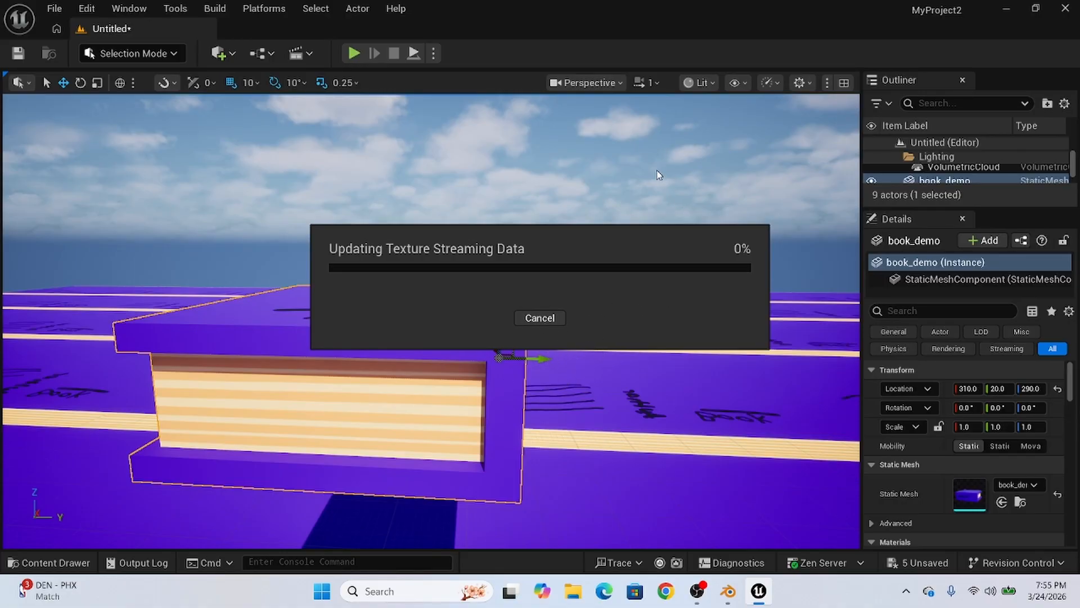
Step: Open the color_demo image from File Explorer's recent files to check the texture, and close both the viewer and File Explorer
{"action": "scroll", "coordinate": [608, 254], "scroll_direction": "up", "scroll_amount": 5}
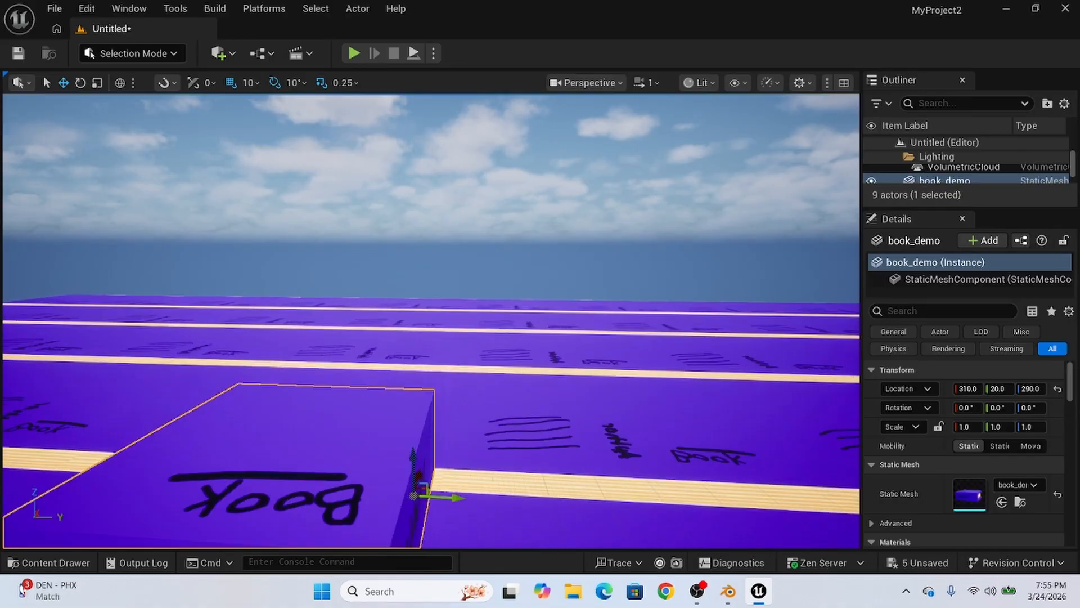
{"action": "scroll", "coordinate": [710, 321], "scroll_direction": "down", "scroll_amount": 8}
{"action": "right_click_drag", "start_coordinate": [709, 322], "coordinate": [594, 332]}
{"action": "middle_click_drag", "start_coordinate": [593, 331], "coordinate": [476, 318]}
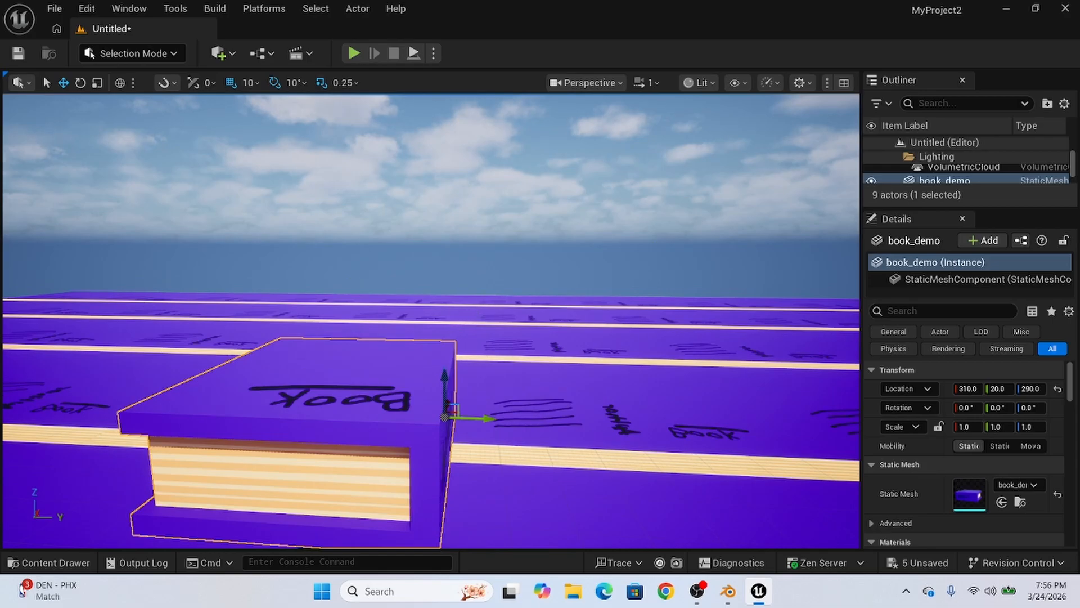
{"action": "right_click_drag", "start_coordinate": [477, 318], "coordinate": [411, 361]}
{"action": "left_click", "coordinate": [49, 563]}
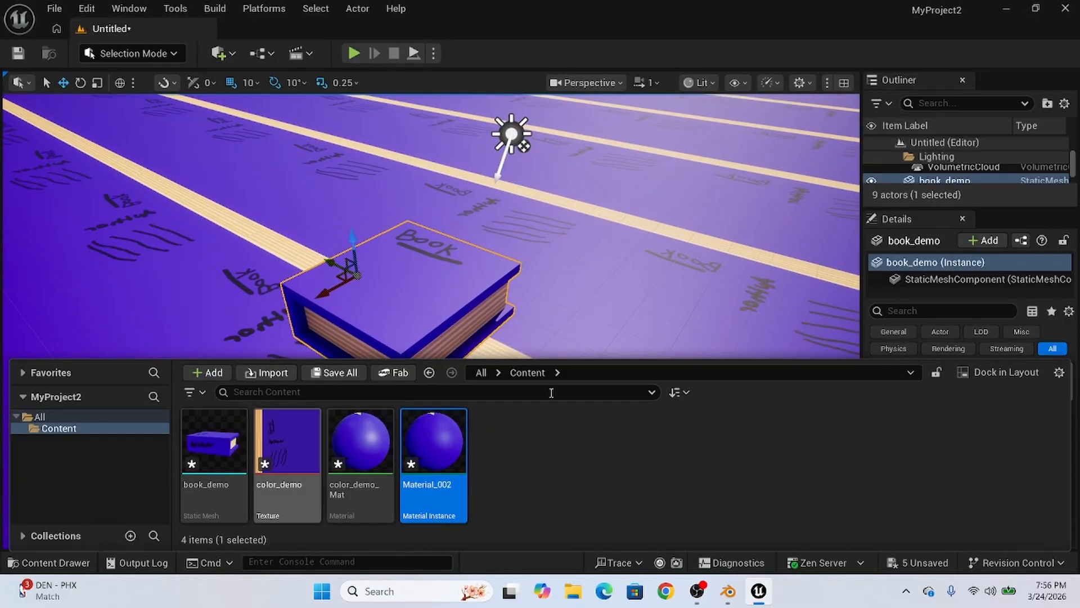
{"action": "right_click", "coordinate": [547, 464]}
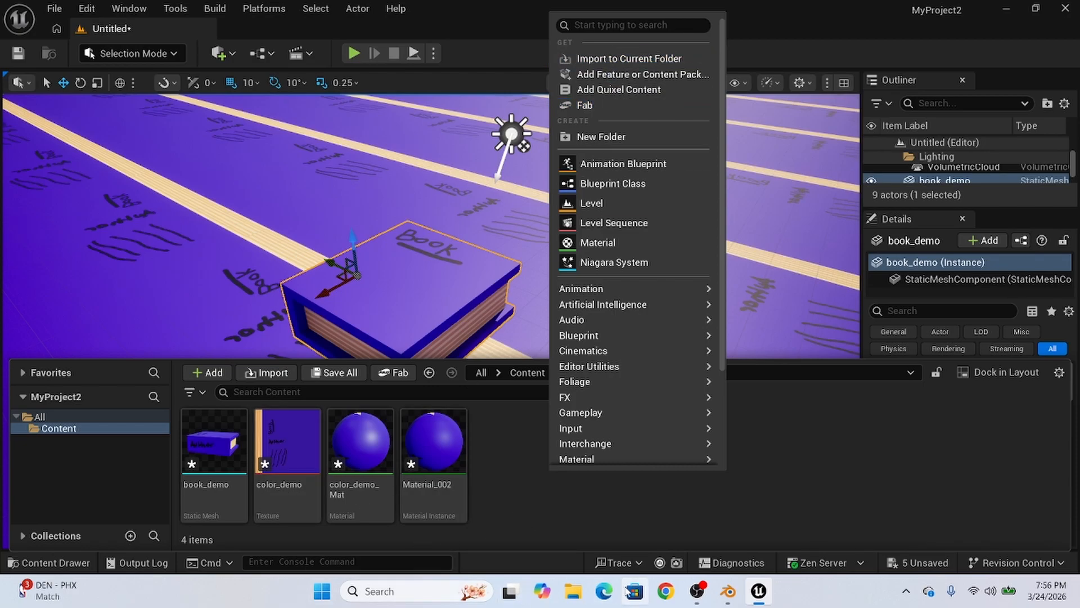
{"action": "left_click", "coordinate": [573, 592]}
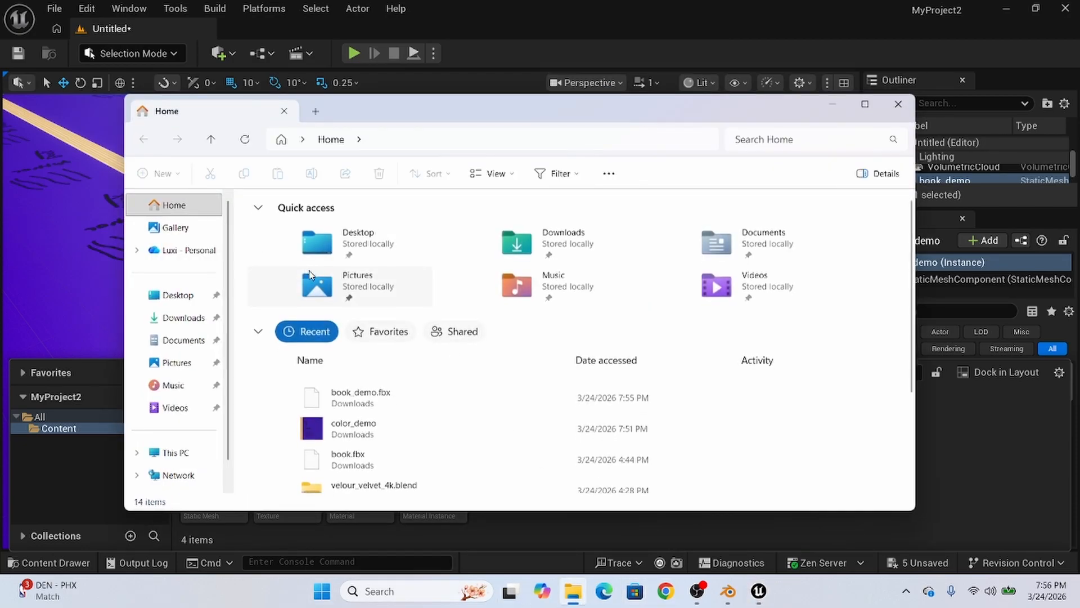
{"action": "double_click", "coordinate": [355, 439]}
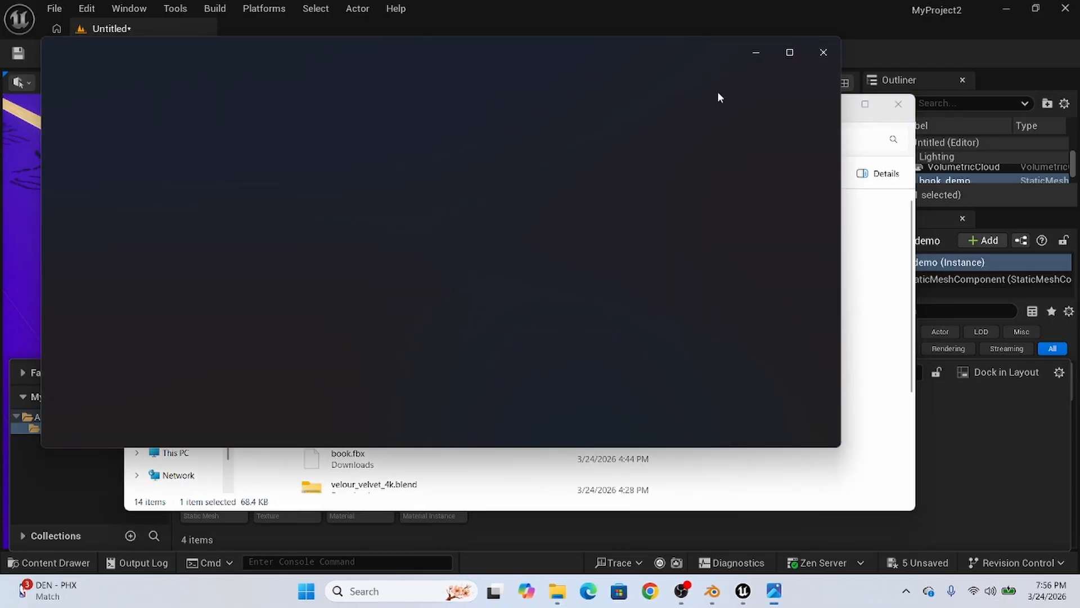
{"action": "left_click", "coordinate": [835, 52]}
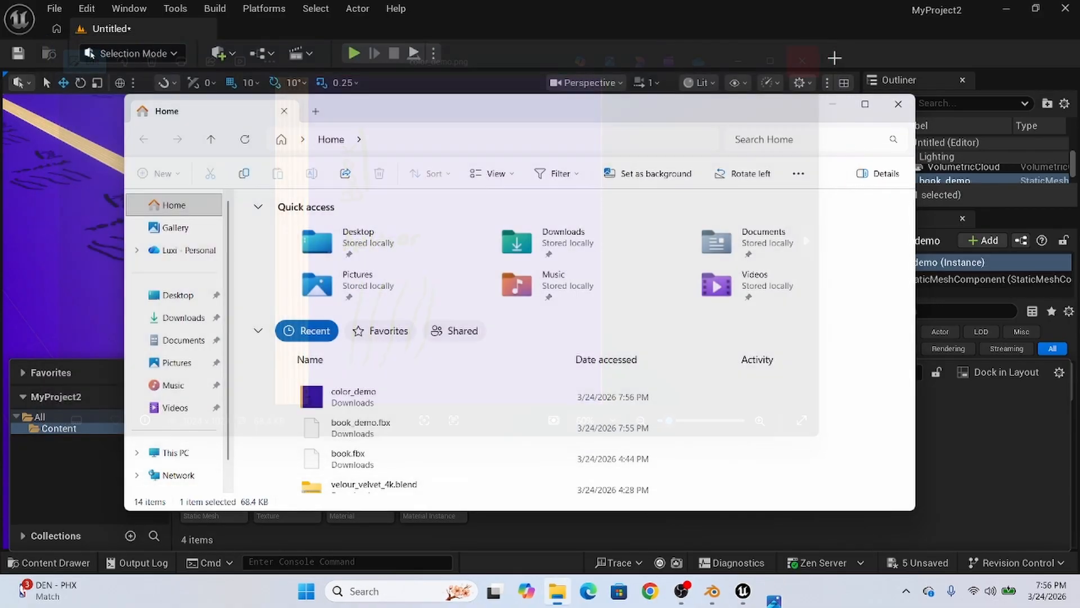
{"action": "left_click", "coordinate": [894, 106]}
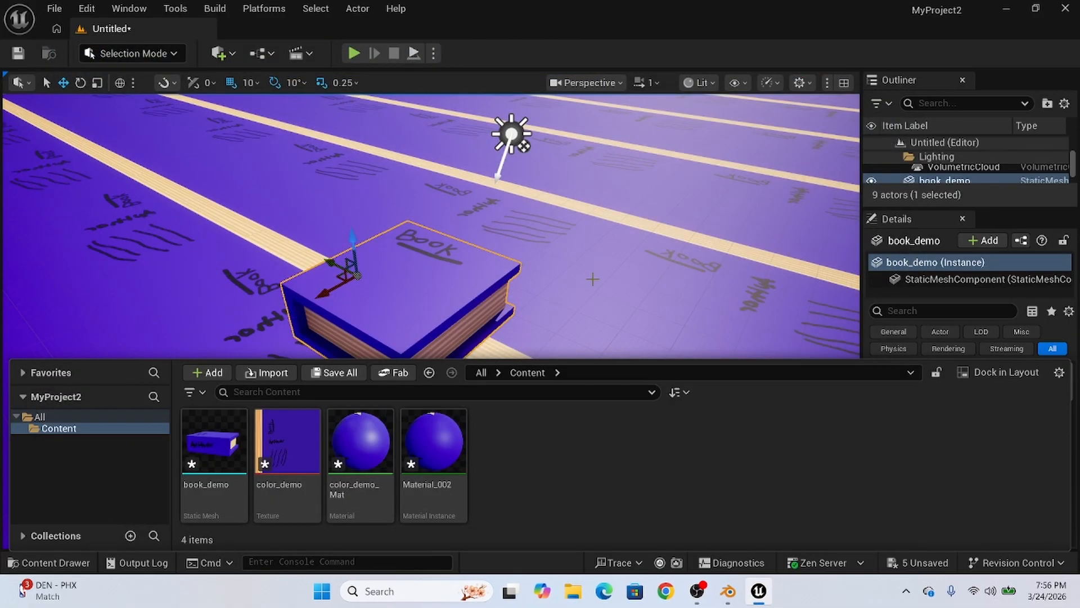
Step: Examine the textured book's cover and page edges up close in the level
{"action": "mouse_move", "coordinate": [592, 279]}
{"action": "right_mouse_down"}
{"action": "mouse_move", "coordinate": [540, 273]}
{"action": "mouse_move", "coordinate": [554, 261]}
{"action": "mouse_move", "coordinate": [592, 279]}
{"action": "mouse_move", "coordinate": [592, 332]}
{"action": "mouse_move", "coordinate": [593, 278]}
{"action": "mouse_move", "coordinate": [610, 270]}
{"action": "mouse_move", "coordinate": [612, 281]}
{"action": "right_mouse_up"}
{"action": "key", "text": "w"}
{"action": "key", "text": "w"}
{"action": "key", "text": "s"}
{"action": "key", "text": "s"}
{"action": "key", "text": "w"}
{"action": "key", "text": "w"}
{"action": "key", "text": "s"}
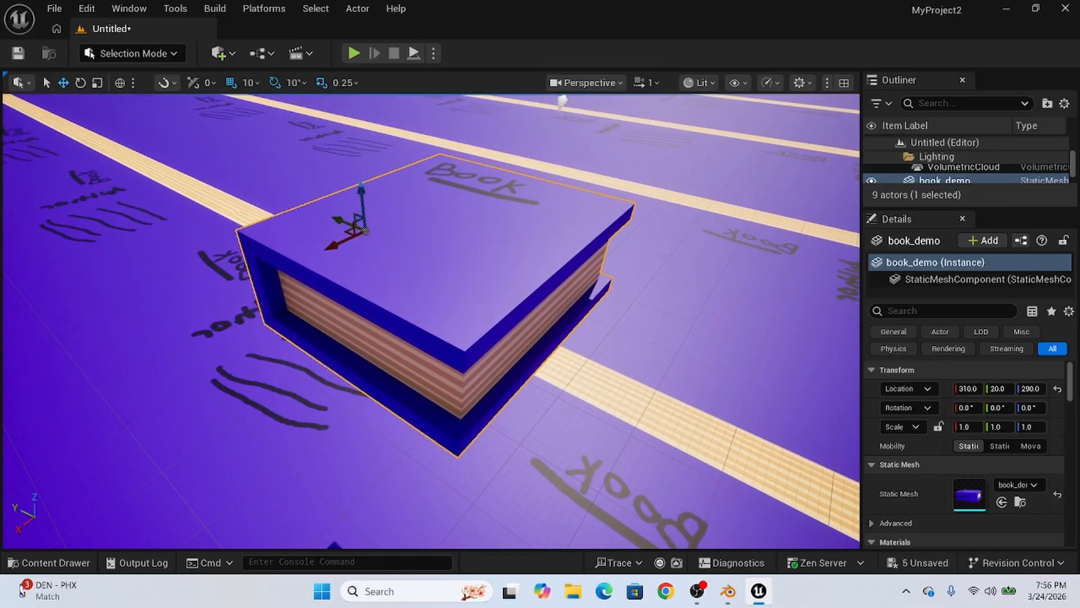